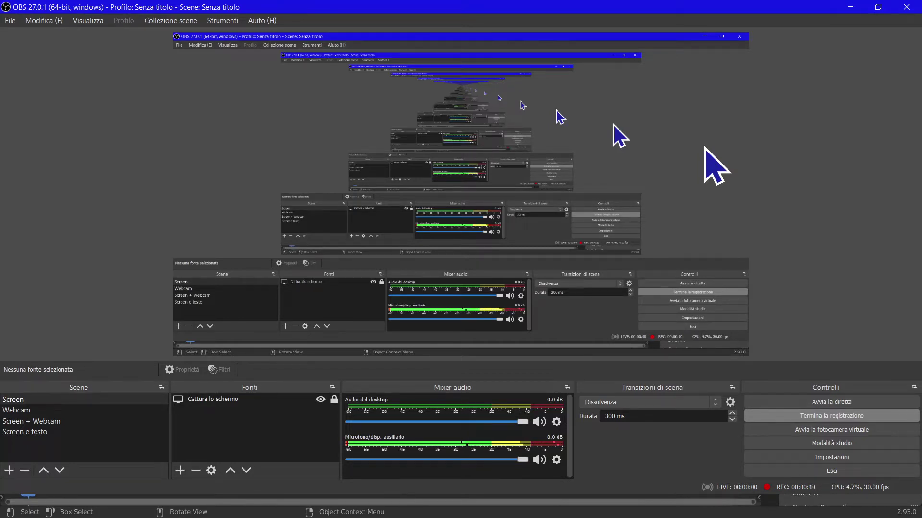
# Minimise OBS and dismiss Blender's splash screen to reveal the default Cube scene
pyautogui.click(850, 7)
pyautogui.click(628, 85)
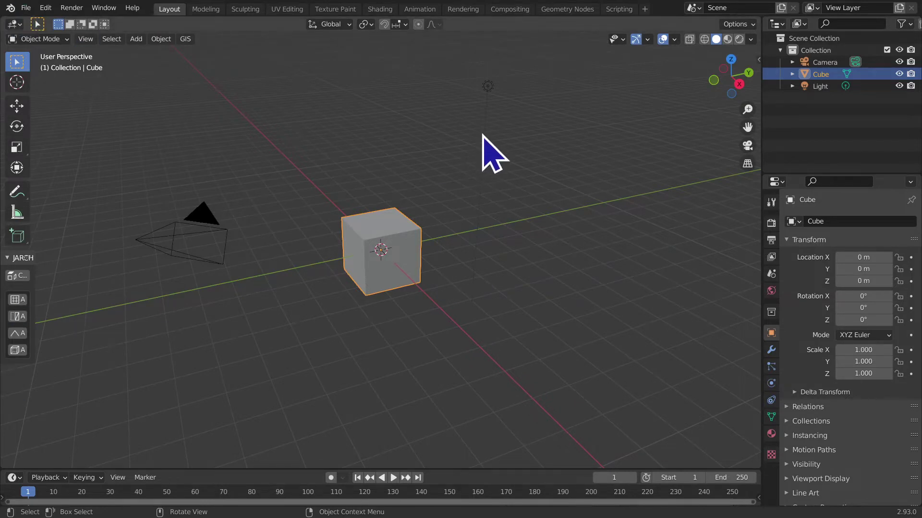
pyautogui.hotkey('shift', 'a')
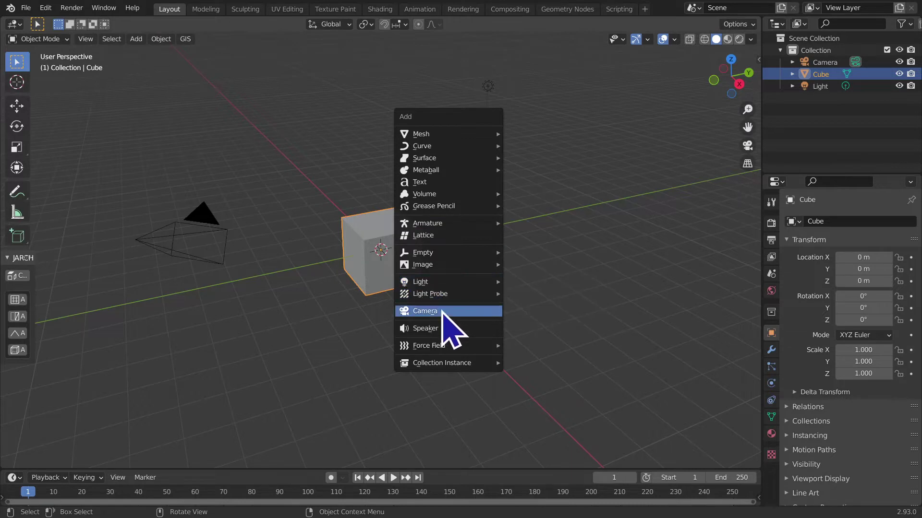
pyautogui.moveTo(429, 346)
pyautogui.press('Up')
pyautogui.press('Up')
pyautogui.press('Up')
pyautogui.press('Up')
pyautogui.press('Up')
pyautogui.press('Up')
pyautogui.press('Up')
pyautogui.press('Up')
pyautogui.press('Up')
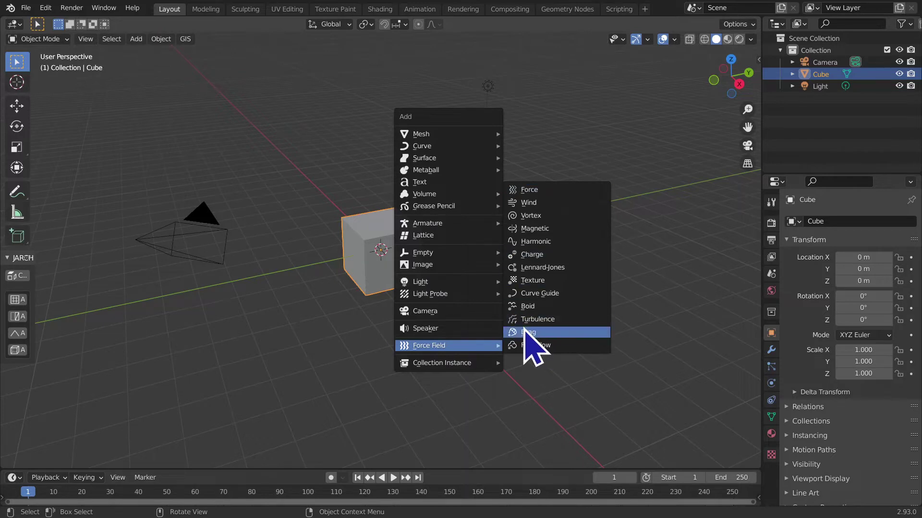
pyautogui.press('Up')
pyautogui.press('Up')
pyautogui.press('Up')
pyautogui.press('Up')
pyautogui.press('Up')
pyautogui.press('Up')
pyautogui.press('Up')
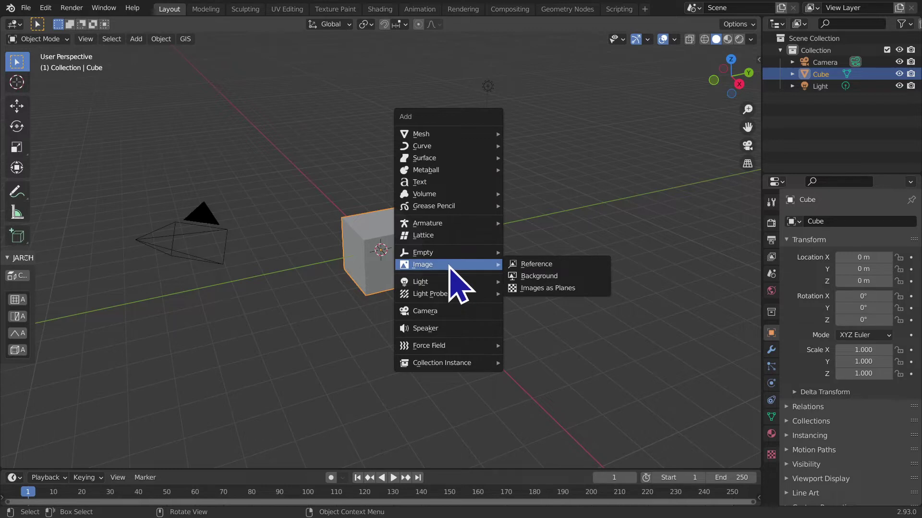
pyautogui.press('Down')
pyautogui.press('Down')
pyautogui.press('Down')
pyautogui.press('Down')
pyautogui.press('Up')
pyautogui.press('Up')
pyautogui.press('Up')
pyautogui.press('Up')
pyautogui.press('Up')
pyautogui.press('Up')
pyautogui.press('Up')
pyautogui.press('Up')
pyautogui.press('Up')
pyautogui.press('Up')
pyautogui.press('Up')
pyautogui.press('Up')
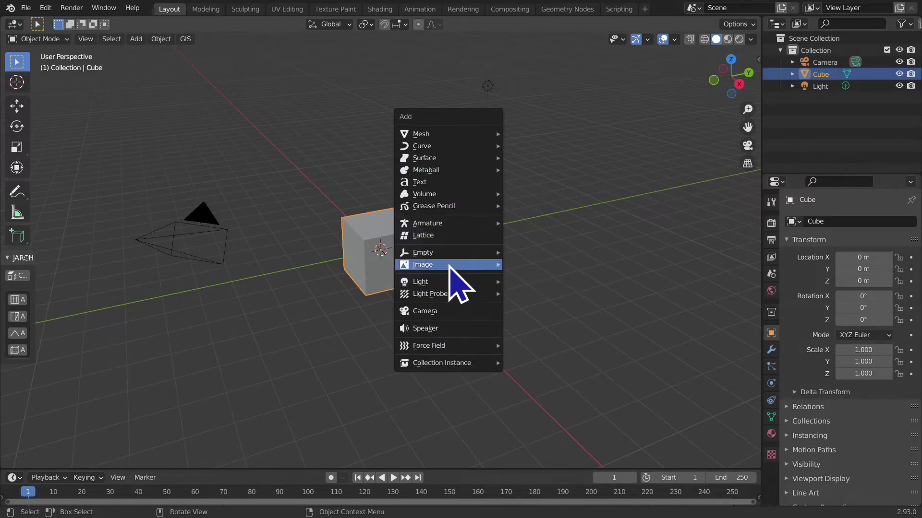
pyautogui.press('Up')
pyautogui.press('Up')
pyautogui.press('Up')
pyautogui.press('Up')
pyautogui.press('Up')
pyautogui.press('Up')
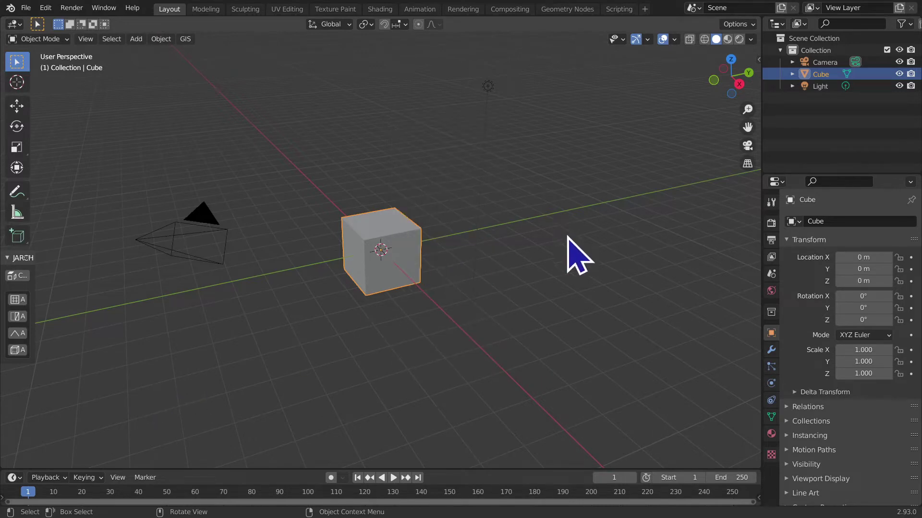
# Show the Cube's Object Data properties with its Vertex Groups and Shape Keys panels
pyautogui.click(46, 40)
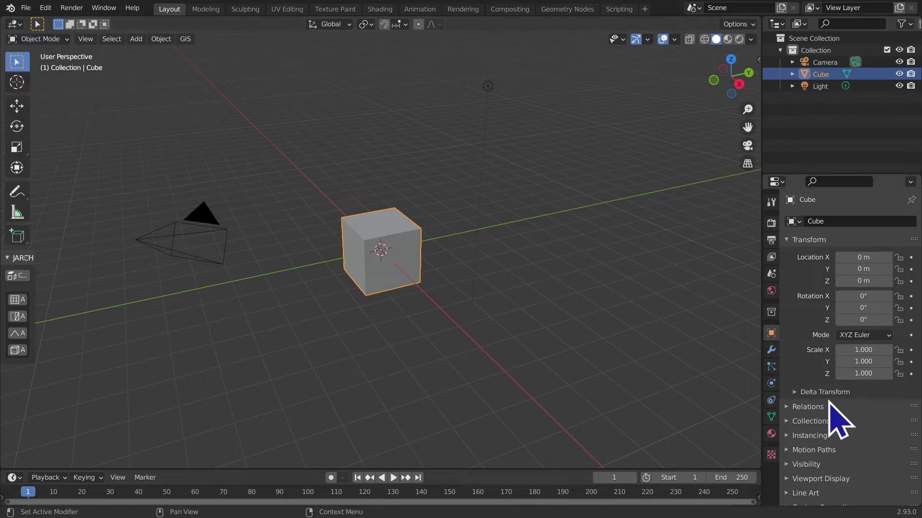
pyautogui.click(771, 417)
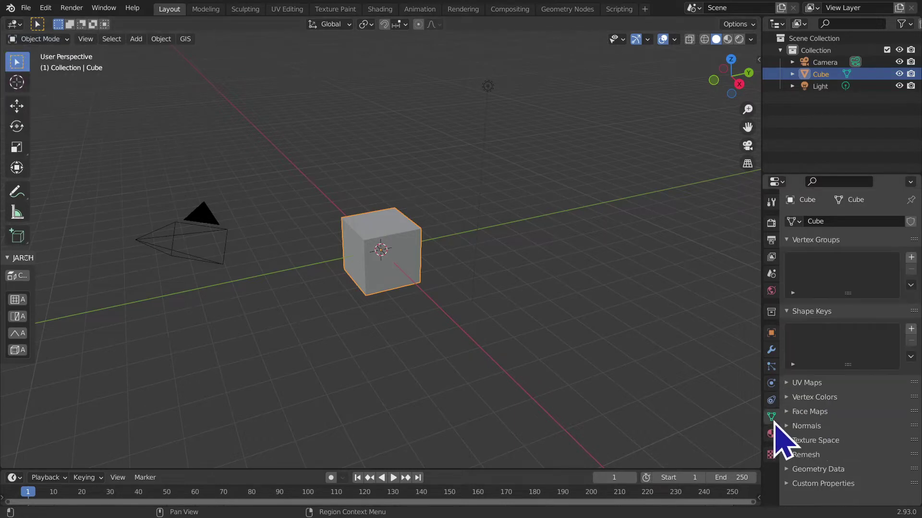
pyautogui.click(800, 240)
pyautogui.click(801, 313)
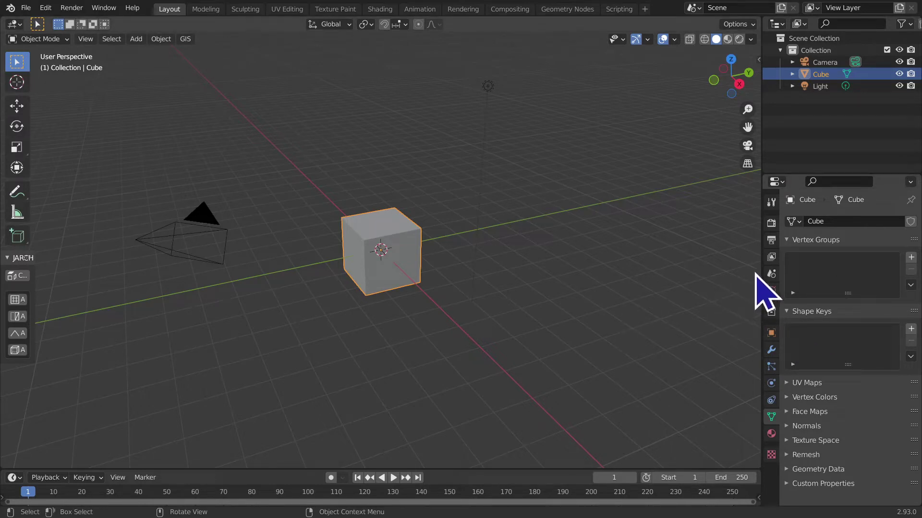
# Widen the Properties area and leave the empty Vertex Groups panel expanded
pyautogui.moveTo(761, 271); pyautogui.dragTo(731, 269)
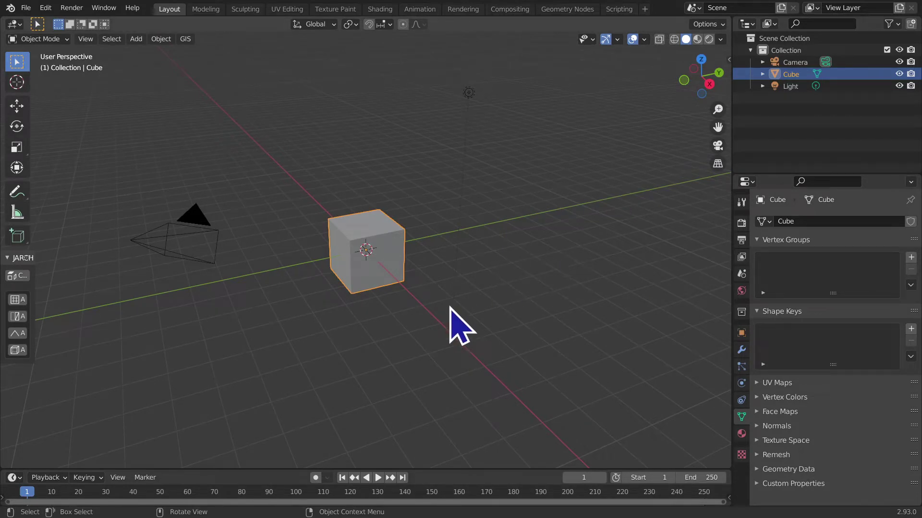
pyautogui.click(820, 239)
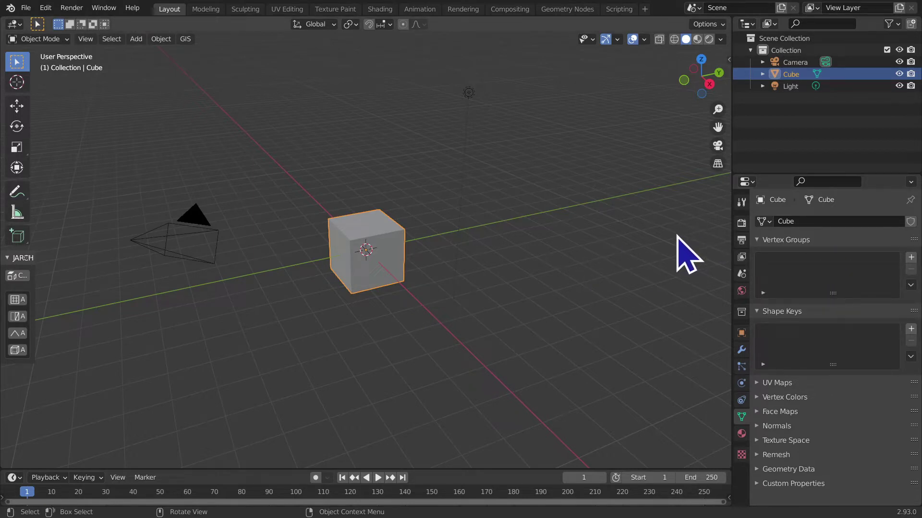
pyautogui.click(778, 241)
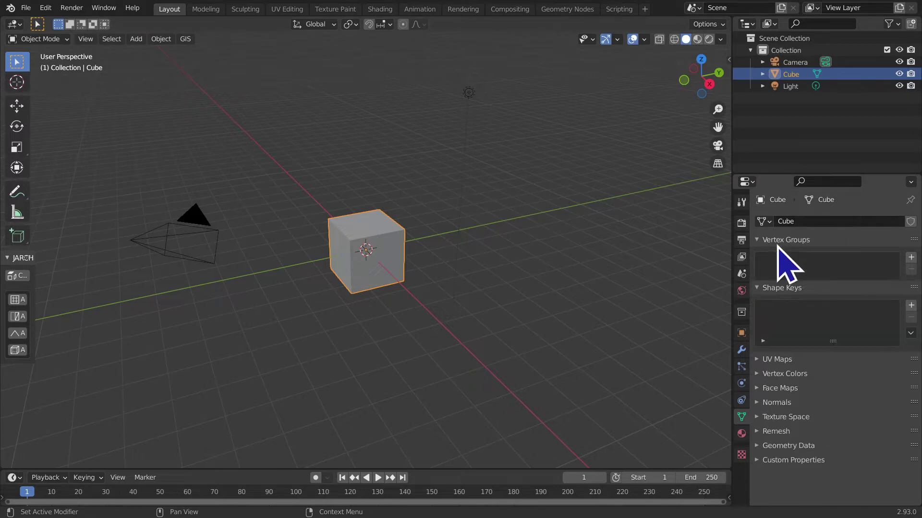
pyautogui.click(788, 239)
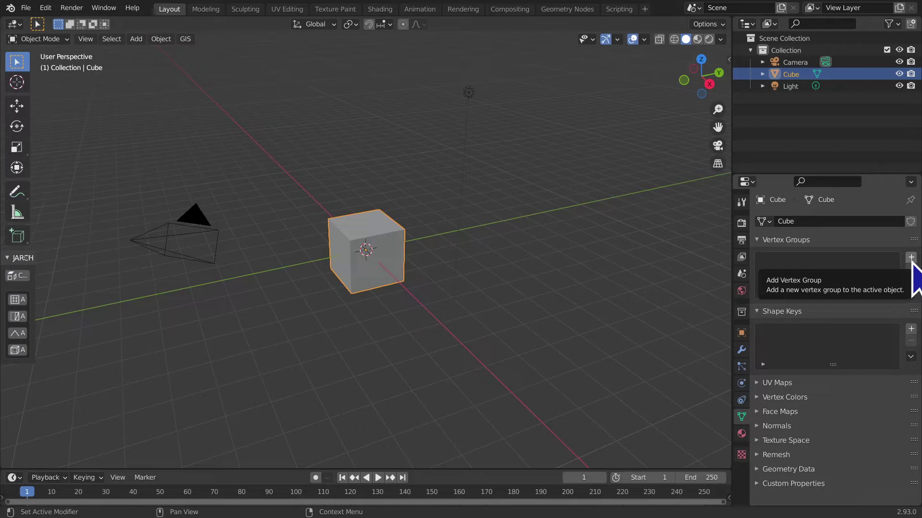
# Add a vertex group to the Cube and name it FacciaSuperiore
pyautogui.click(911, 259)
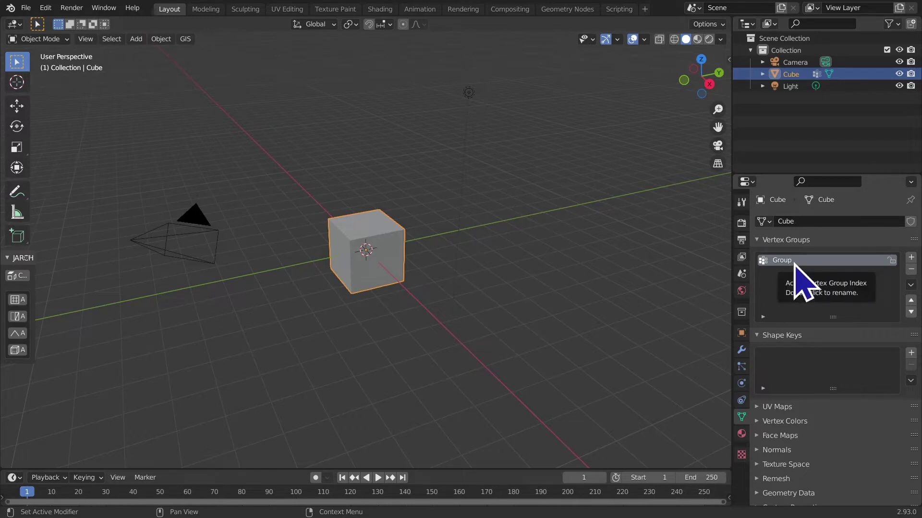
pyautogui.doubleClick(793, 262)
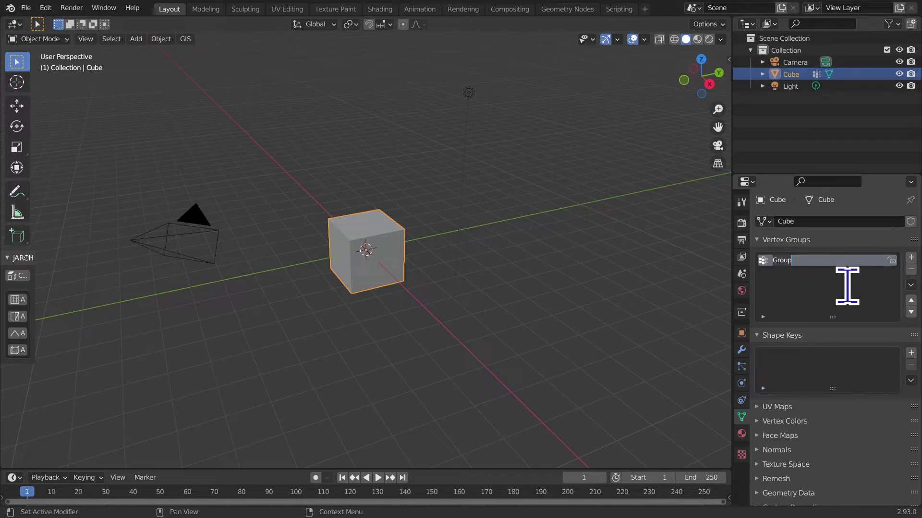
pyautogui.write('F')
pyautogui.write('acciaSuperiore')
pyautogui.press('Return')
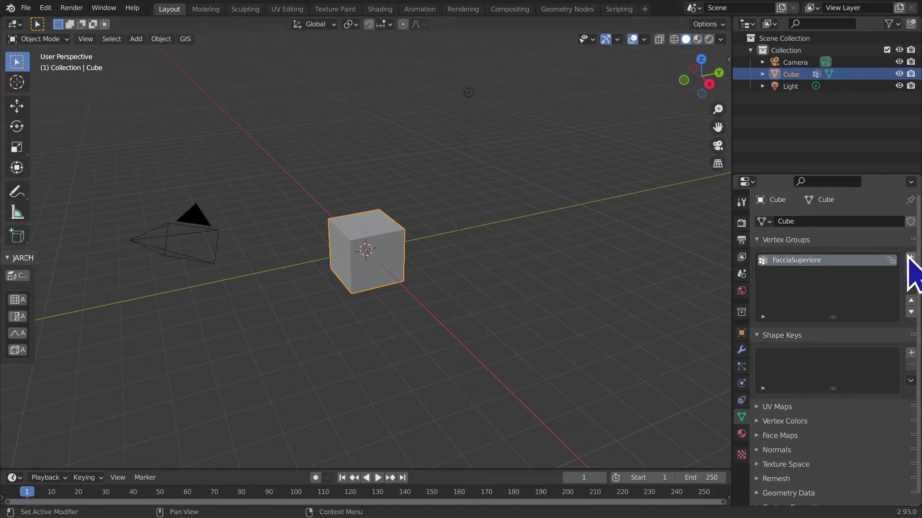
# Add two more groups, rename one FacciaInferiore, leaving Group.001 active
pyautogui.click(911, 258)
pyautogui.click(910, 258)
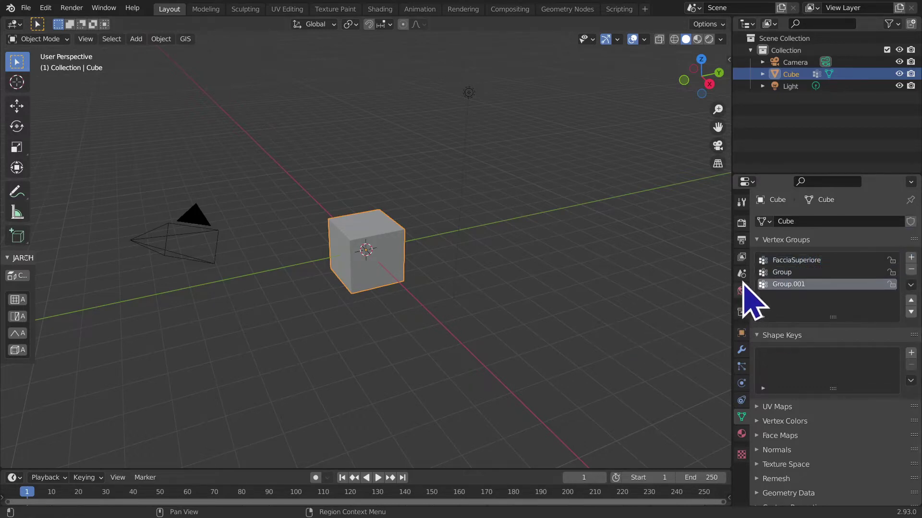
pyautogui.doubleClick(797, 272)
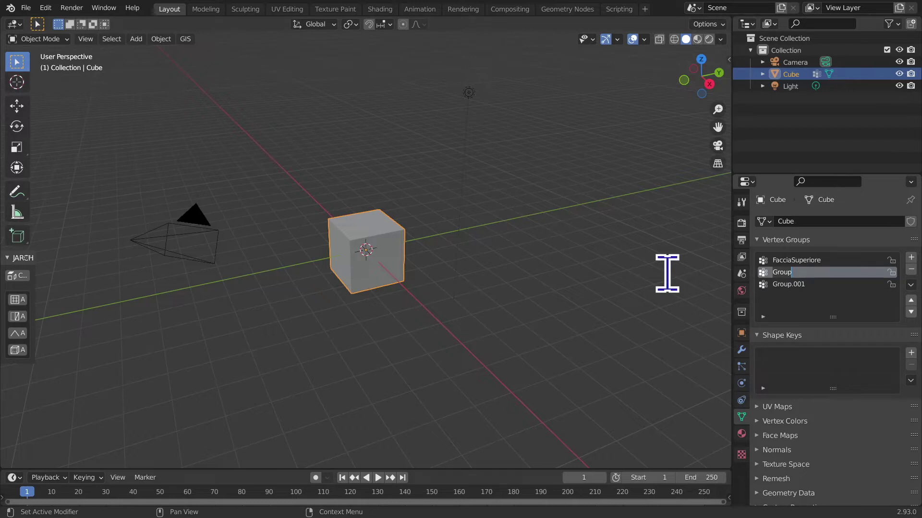
pyautogui.write('Faccia')
pyautogui.write('Inferiore')
pyautogui.press('Return')
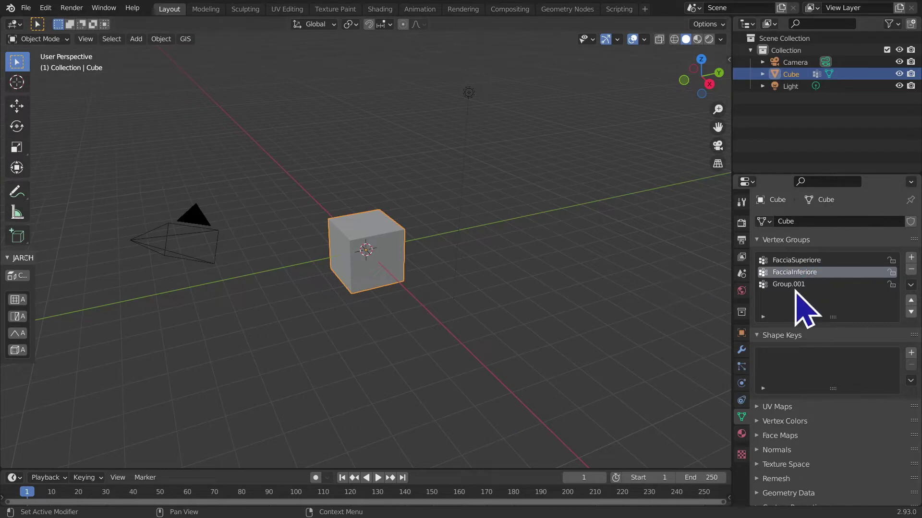
pyautogui.click(803, 284)
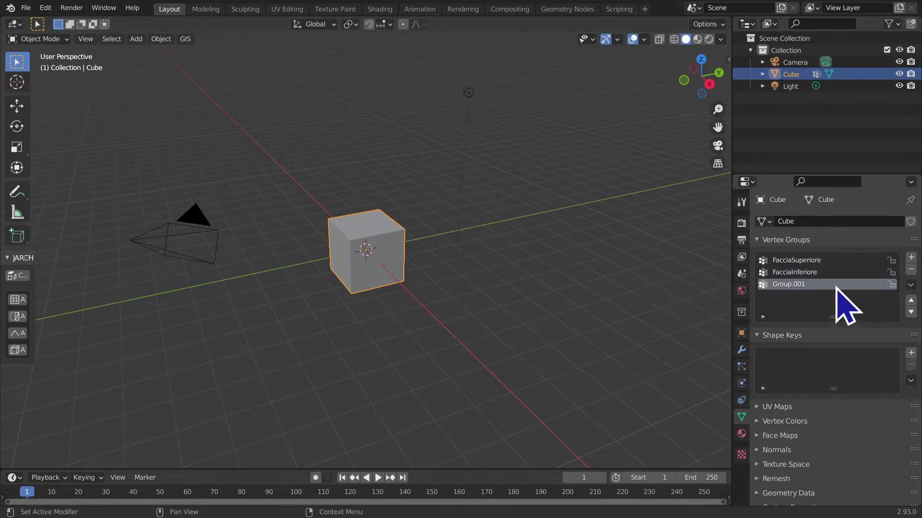
pyautogui.click(820, 272)
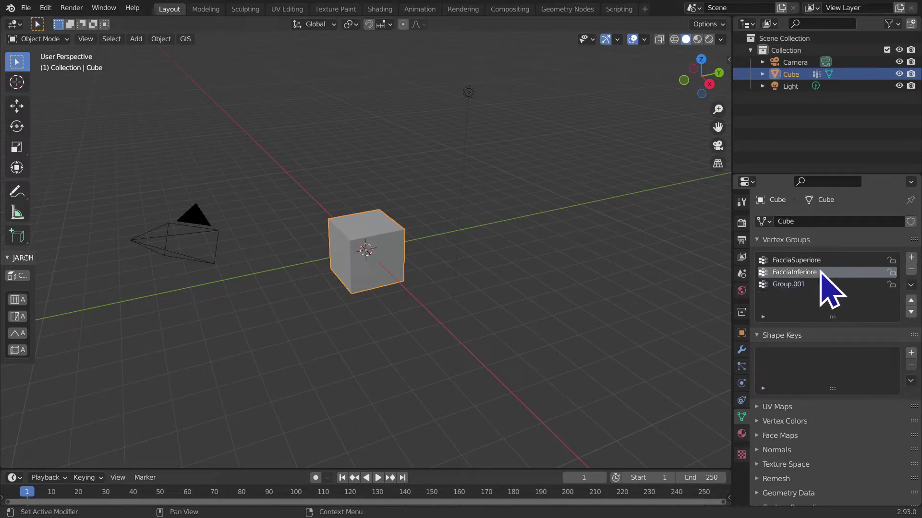
pyautogui.click(802, 275)
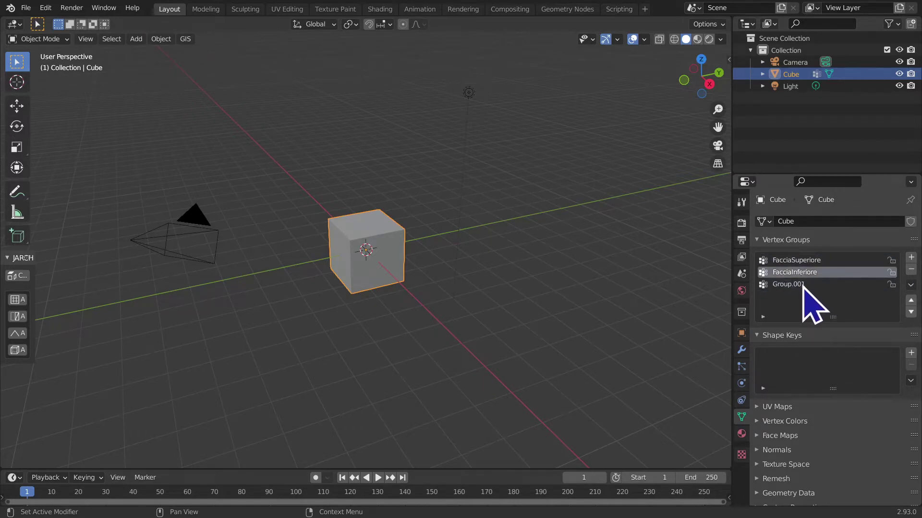
pyautogui.click(801, 285)
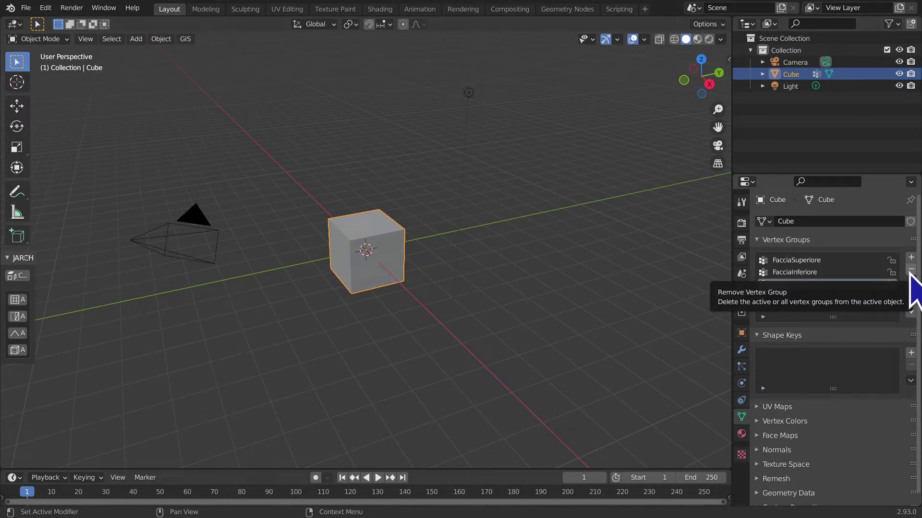
# Delete Group.001 and keep FacciaInferiore below FacciaSuperiore, with FacciaInferiore selected
pyautogui.click(910, 270)
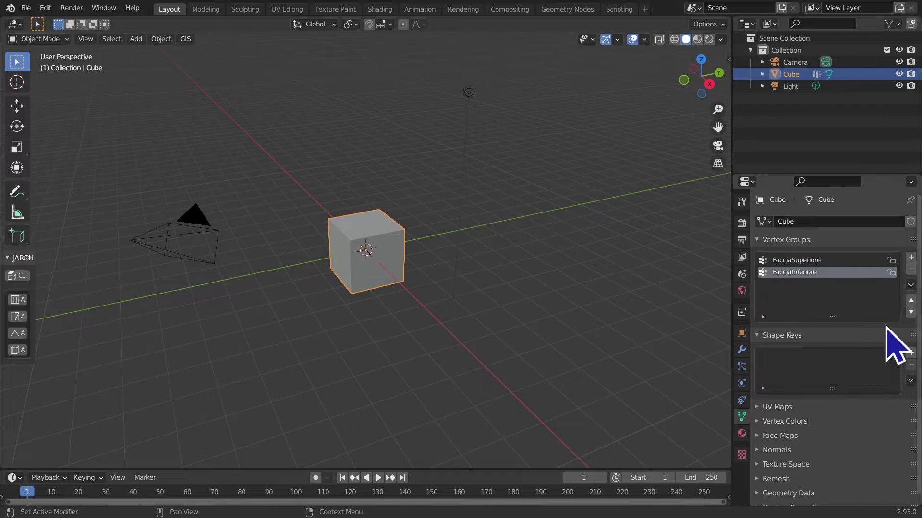
pyautogui.click(911, 301)
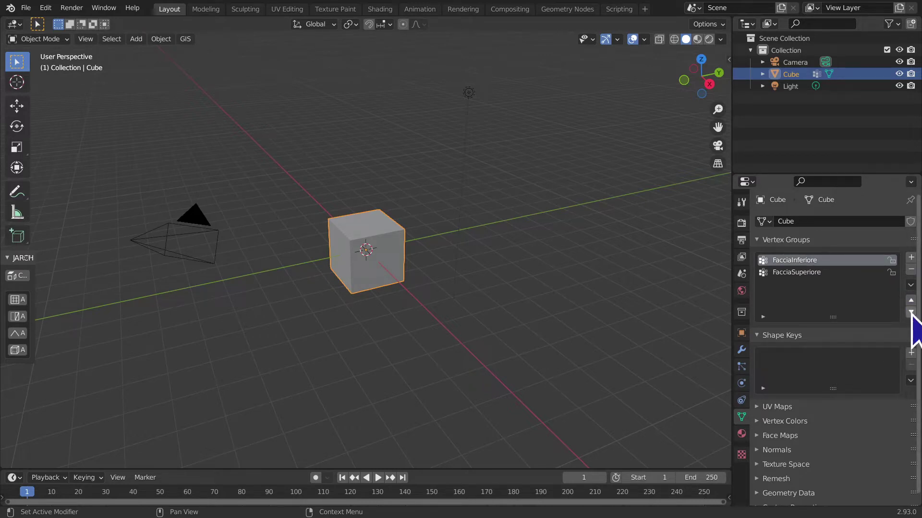
pyautogui.click(910, 285)
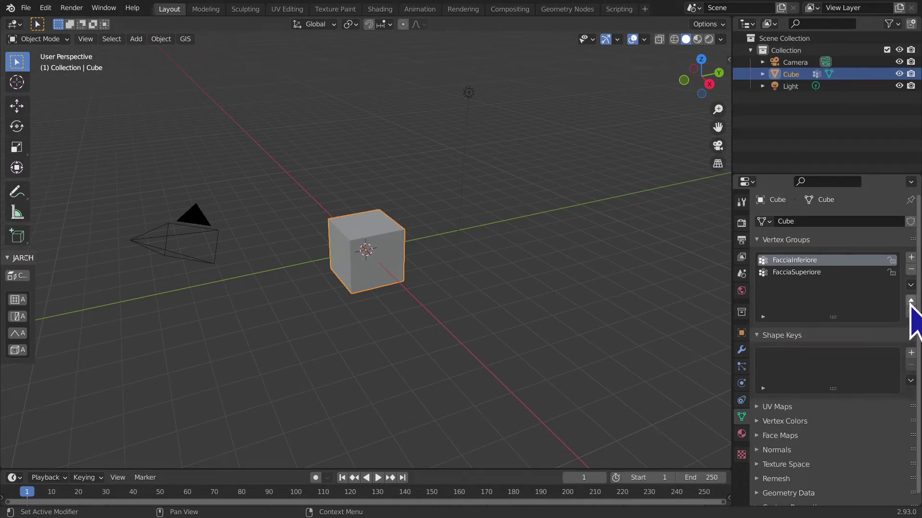
pyautogui.click(911, 313)
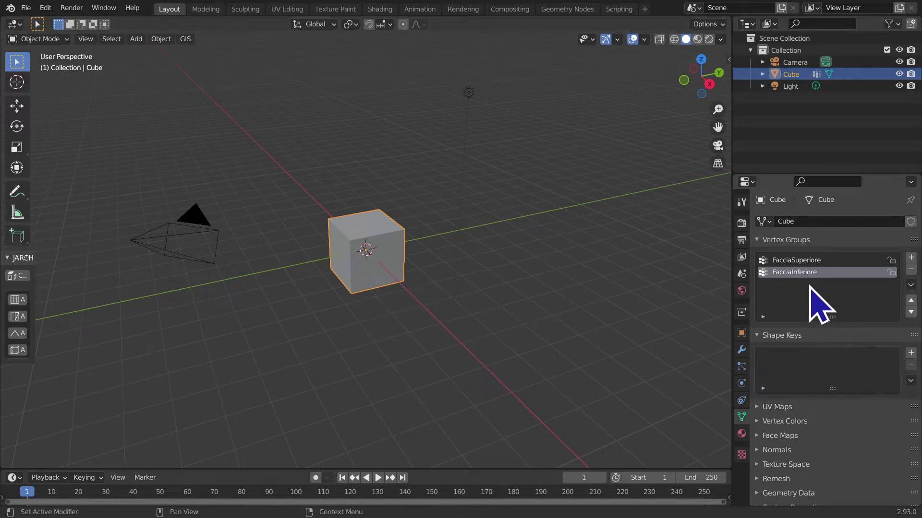
pyautogui.click(807, 260)
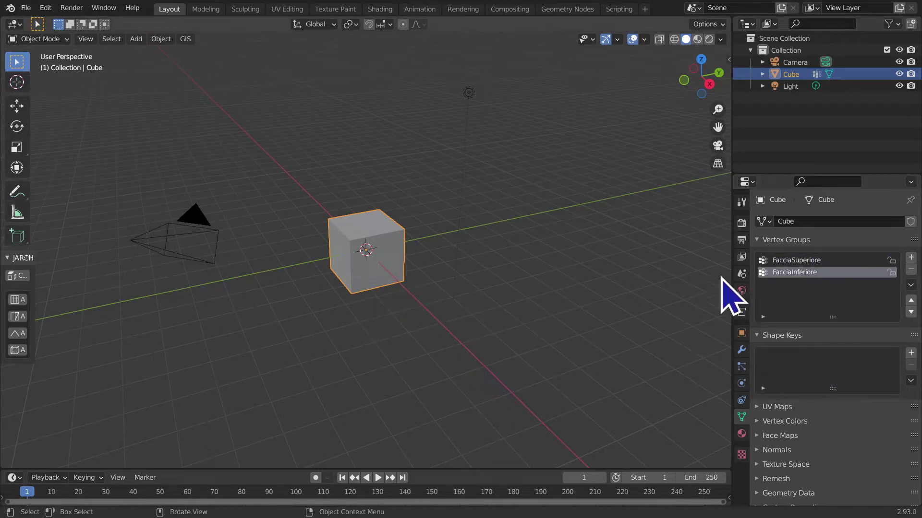
# Put the Cube into Edit Mode
pyautogui.scroll(4, 580, 292)
pyautogui.scroll(1, 528, 286)
pyautogui.scroll(1, 502, 264)
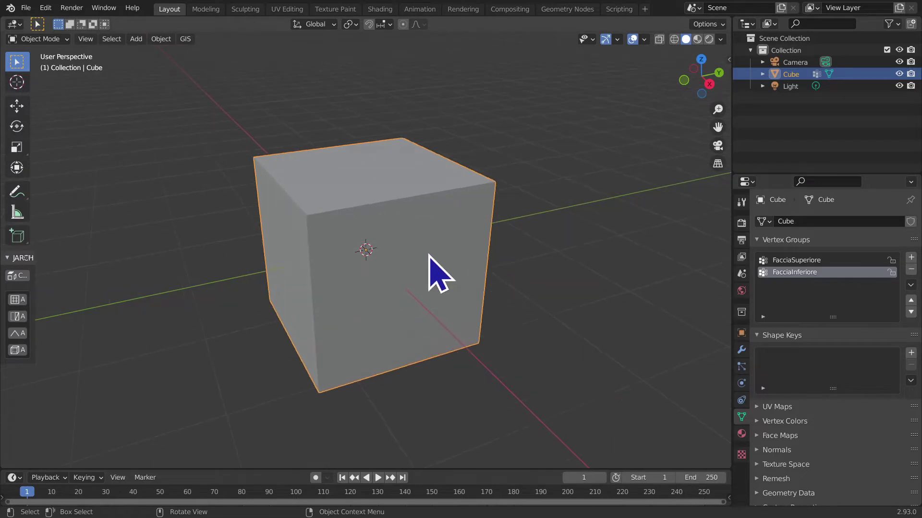
pyautogui.scroll(1, 441, 267)
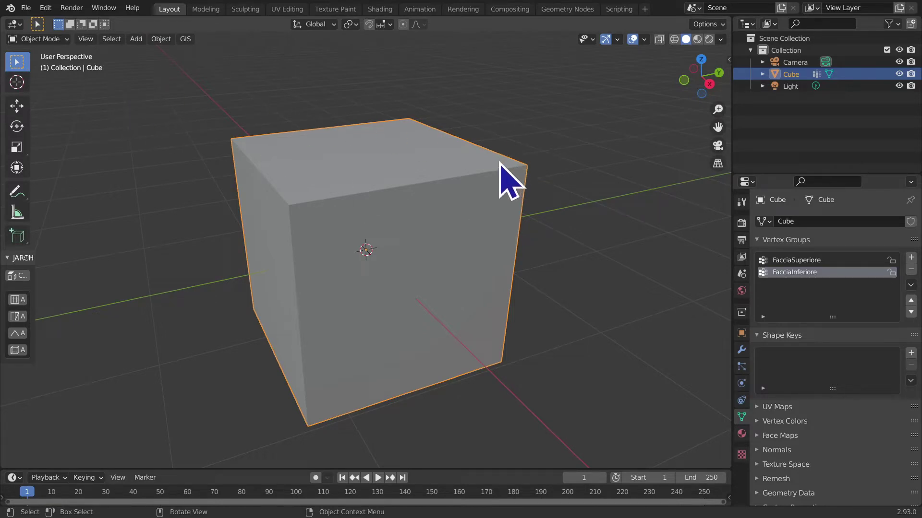
pyautogui.press('Tab')
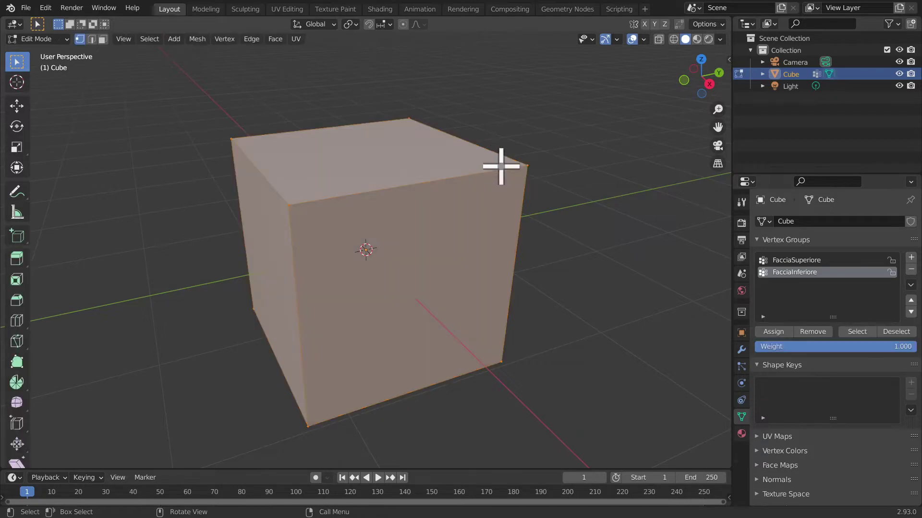
# Select the Cube's four top-face vertices and assign them to FacciaSuperiore
pyautogui.click(799, 259)
pyautogui.moveTo(419, 181)
pyautogui.mouseDown(button='middle')
pyautogui.moveTo(391, 194)
pyautogui.moveTo(353, 274)
pyautogui.mouseUp(button='middle')
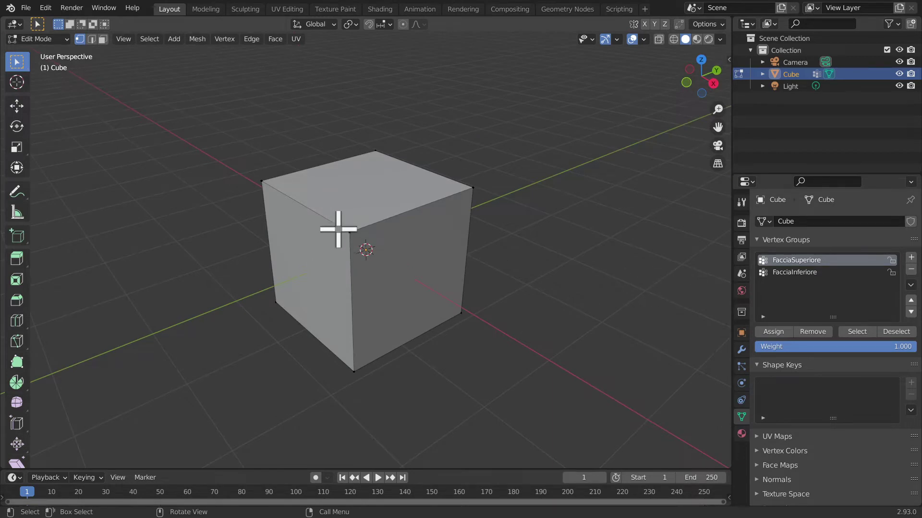
pyautogui.moveTo(344, 231)
pyautogui.mouseDown(button='middle')
pyautogui.moveTo(372, 284)
pyautogui.moveTo(219, 235)
pyautogui.mouseUp(button='middle')
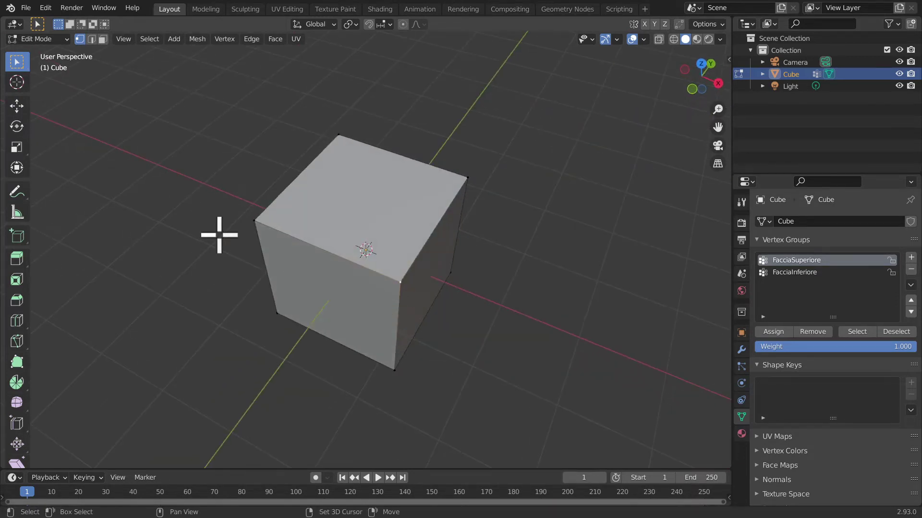
pyautogui.keyDown('shift'); pyautogui.click(243, 210); pyautogui.keyUp('shift')
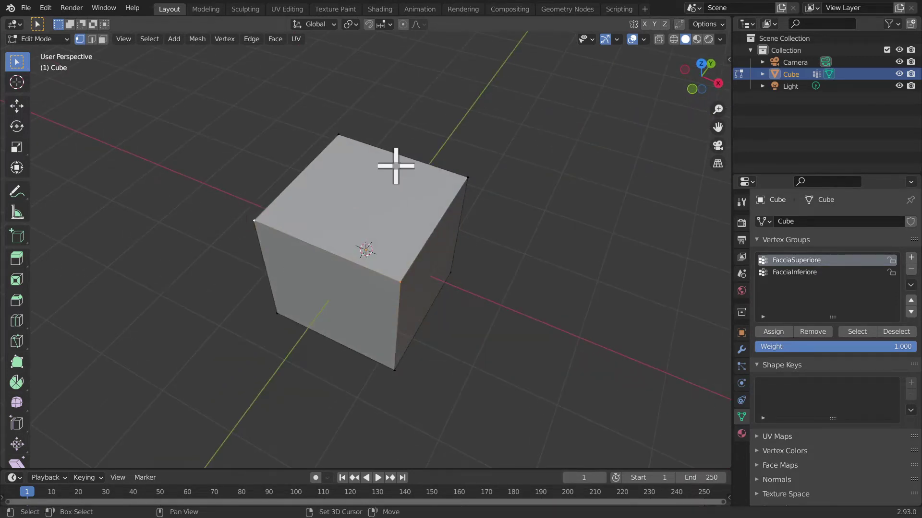
pyautogui.keyDown('shift'); pyautogui.click(473, 182); pyautogui.keyUp('shift')
pyautogui.moveTo(485, 251); pyautogui.dragTo(510, 300, button='middle')
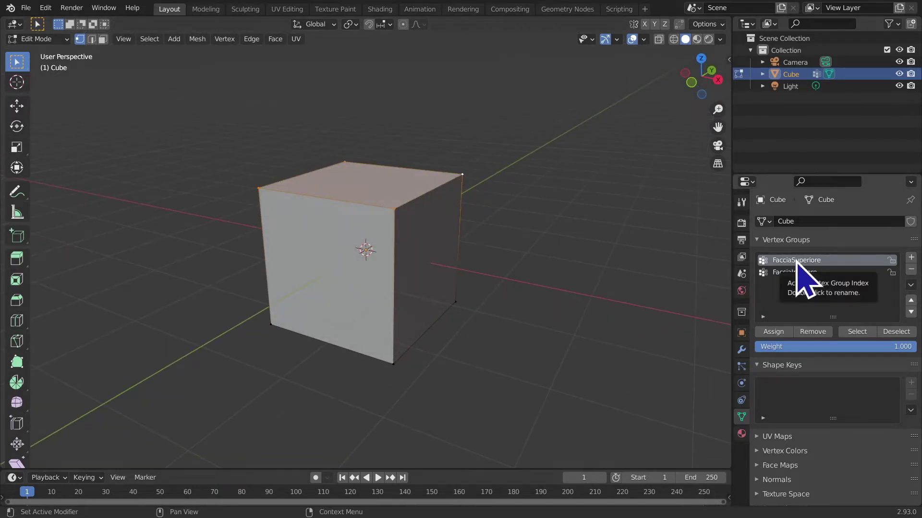
pyautogui.click(780, 331)
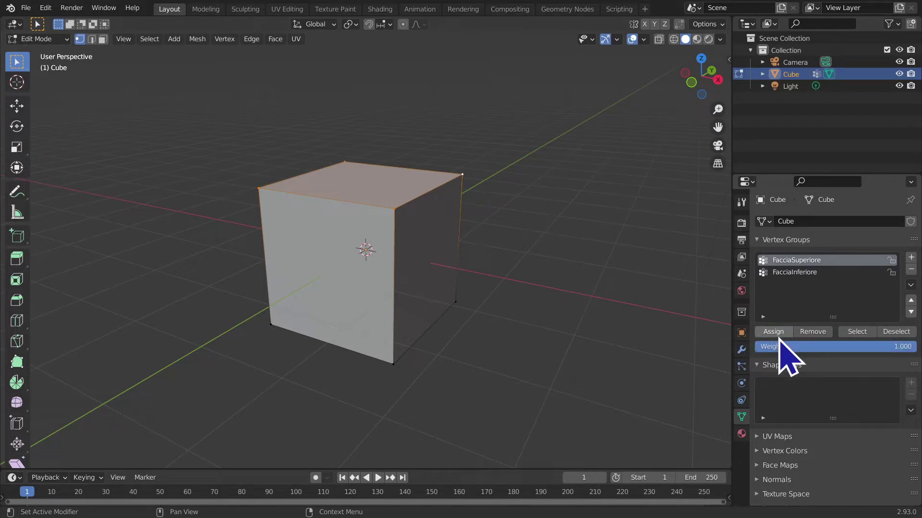
# Test FacciaSuperiore with Select and Deselect, then pick a bottom vertex
pyautogui.click(624, 302)
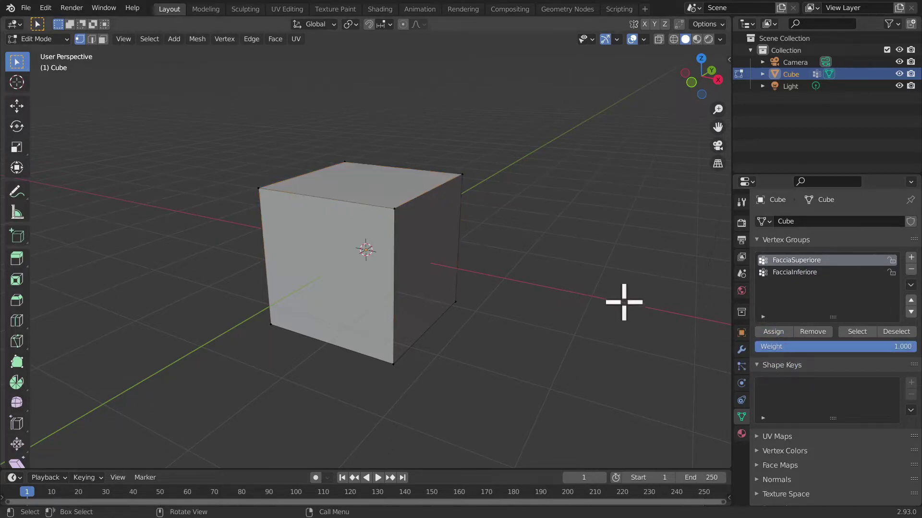
pyautogui.click(855, 336)
pyautogui.moveTo(643, 355)
pyautogui.mouseDown(button='middle')
pyautogui.moveTo(629, 383)
pyautogui.moveTo(642, 362)
pyautogui.mouseUp(button='middle')
pyautogui.scroll(2, 638, 364)
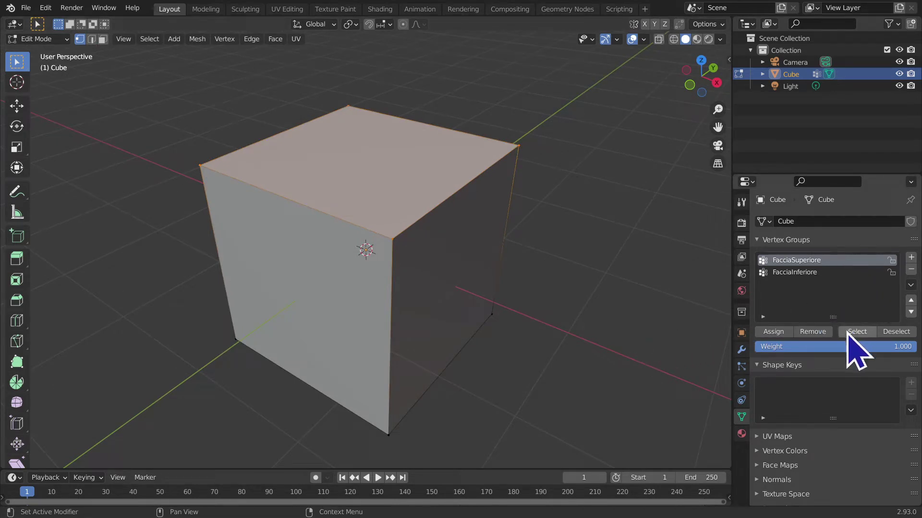
pyautogui.click(893, 333)
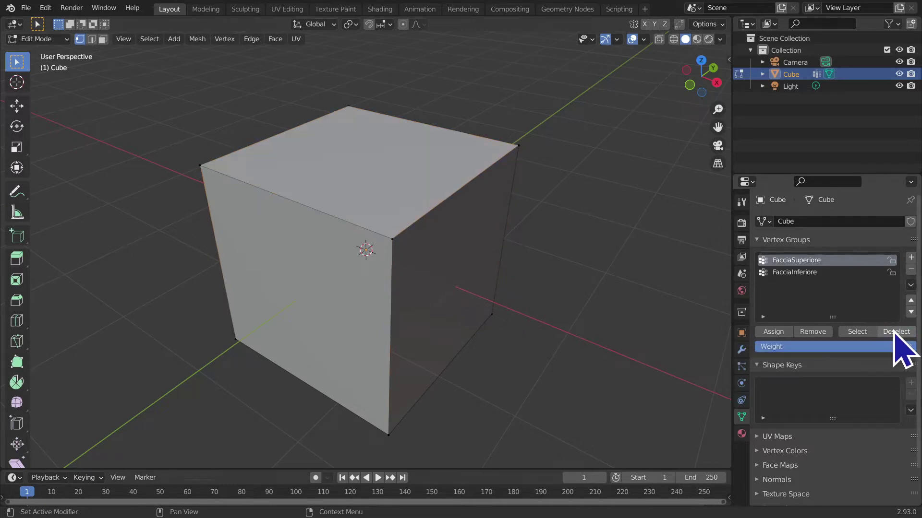
pyautogui.click(411, 432)
pyautogui.moveTo(723, 354)
pyautogui.mouseDown(button='middle')
pyautogui.moveTo(479, 274)
pyautogui.moveTo(430, 300)
pyautogui.moveTo(653, 332)
pyautogui.mouseUp(button='middle')
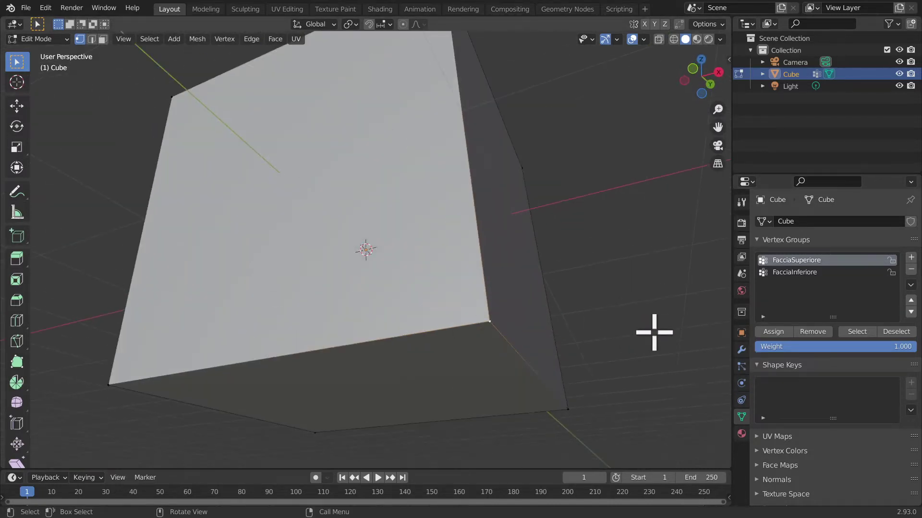
# Assign the selected vertices to FacciaSuperiore and recall the group to inspect it
pyautogui.click(764, 335)
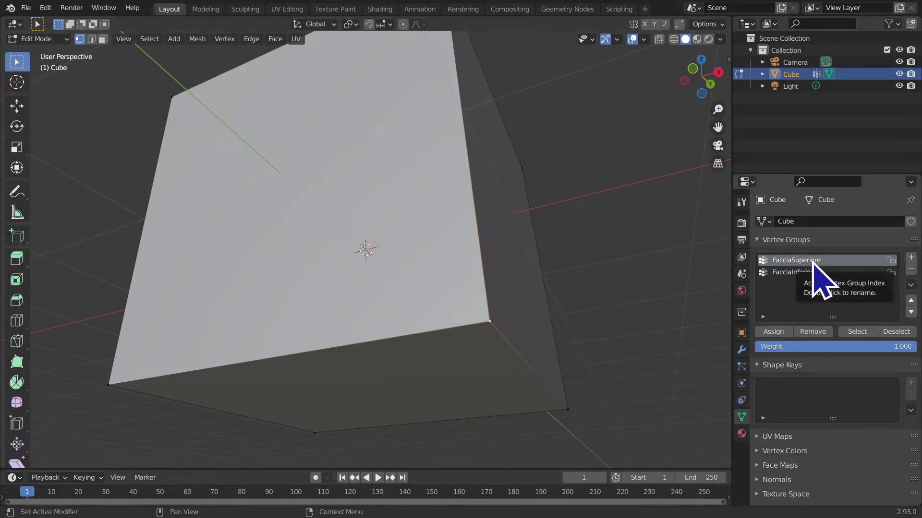
pyautogui.scroll(-3, 432, 310)
pyautogui.moveTo(411, 314)
pyautogui.mouseDown(button='middle')
pyautogui.moveTo(617, 249)
pyautogui.moveTo(588, 311)
pyautogui.moveTo(663, 317)
pyautogui.moveTo(577, 278)
pyautogui.mouseUp(button='middle')
pyautogui.click(857, 331)
pyautogui.scroll(4, 329, 329)
pyautogui.moveTo(330, 329)
pyautogui.mouseDown(button='middle')
pyautogui.moveTo(421, 309)
pyautogui.moveTo(478, 320)
pyautogui.moveTo(448, 364)
pyautogui.moveTo(476, 333)
pyautogui.moveTo(464, 349)
pyautogui.mouseUp(button='middle')
pyautogui.scroll(-5, 473, 320)
pyautogui.scroll(-3, 467, 325)
pyautogui.scroll(3, 475, 383)
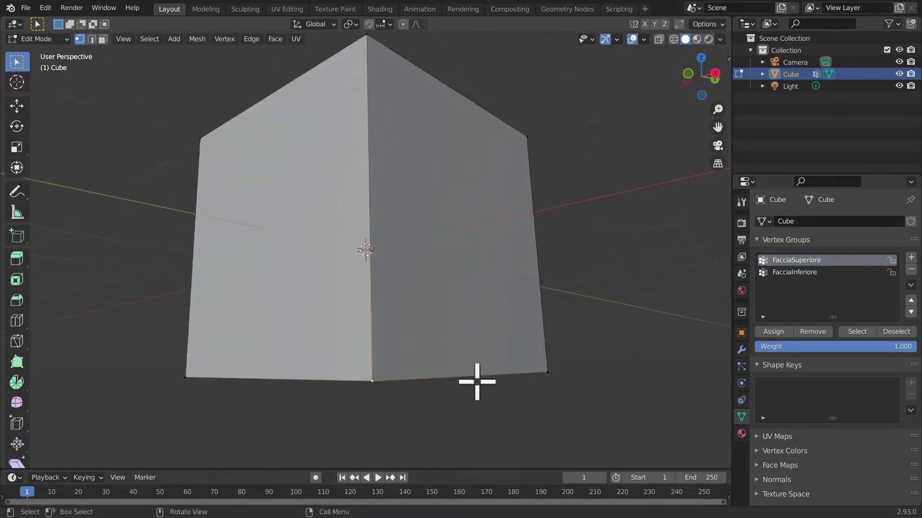
pyautogui.moveTo(475, 383); pyautogui.dragTo(475, 354, button='middle')
pyautogui.scroll(1, 473, 352)
pyautogui.scroll(4, 474, 352)
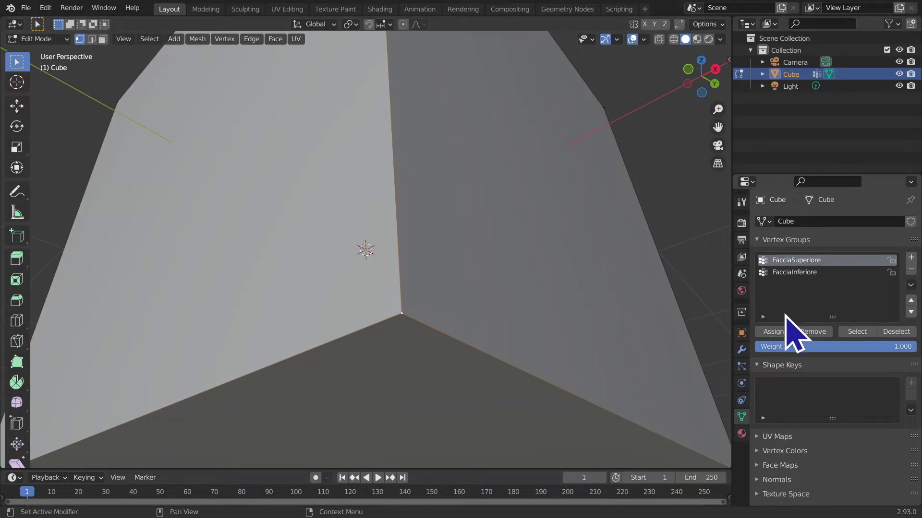
# Remove the stray vertices from FacciaSuperiore and confirm it selects only the top face
pyautogui.click(800, 334)
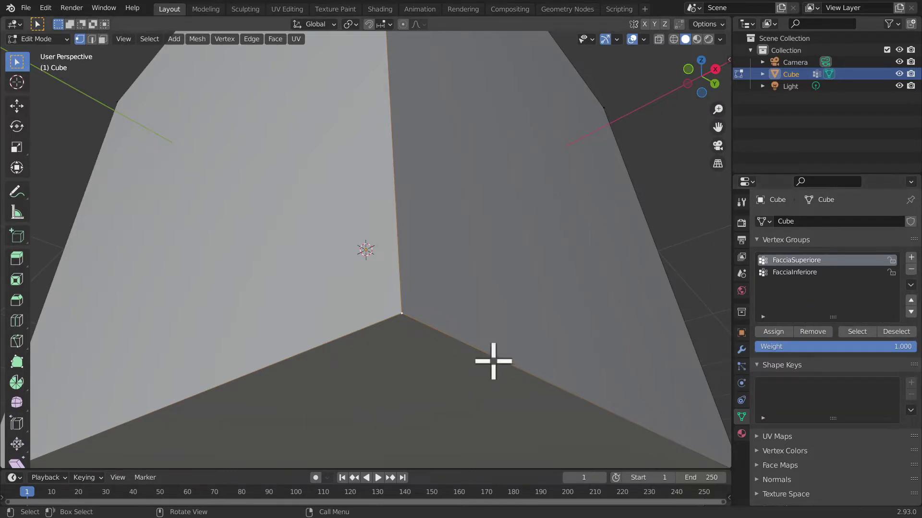
pyautogui.scroll(-3, 387, 362)
pyautogui.scroll(-4, 403, 356)
pyautogui.moveTo(411, 302)
pyautogui.mouseDown(button='middle')
pyautogui.moveTo(337, 367)
pyautogui.moveTo(376, 373)
pyautogui.mouseUp(button='middle')
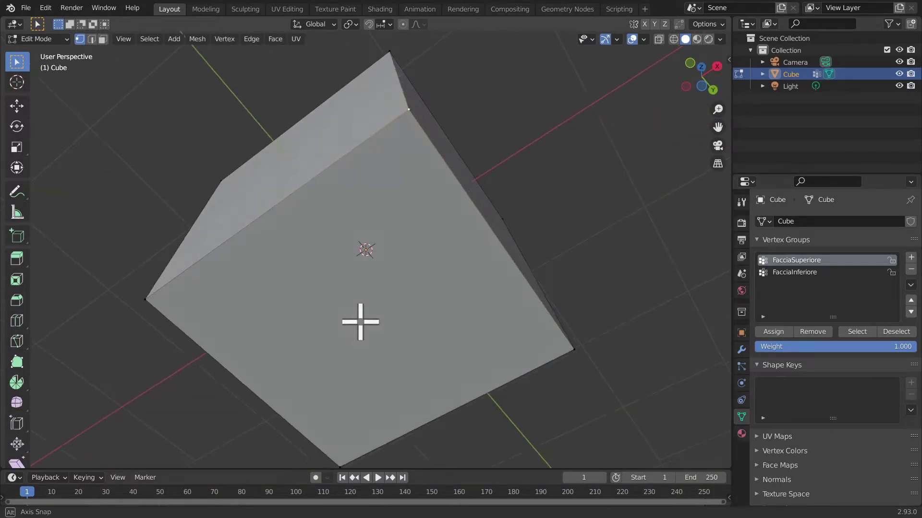
pyautogui.moveTo(444, 251)
pyautogui.mouseDown(button='middle')
pyautogui.moveTo(387, 287)
pyautogui.moveTo(376, 376)
pyautogui.moveTo(596, 325)
pyautogui.mouseUp(button='middle')
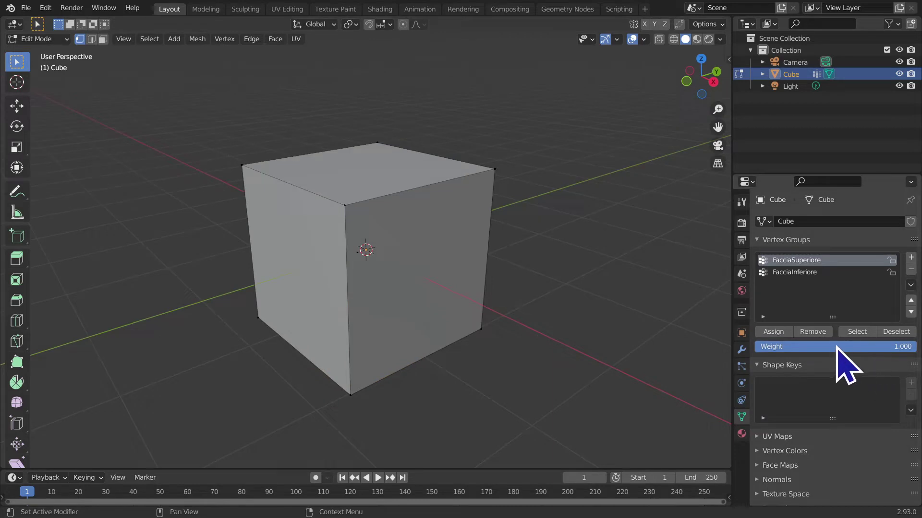
pyautogui.click(854, 332)
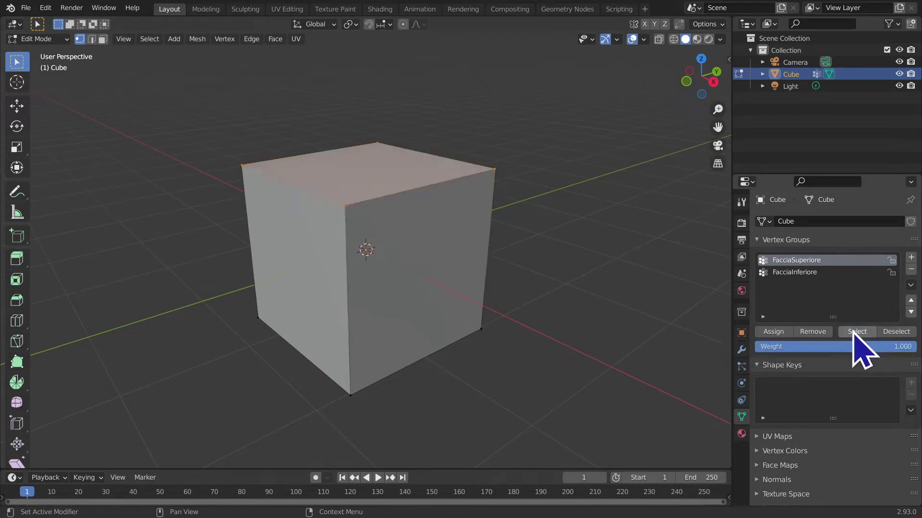
# Select the Cube's bottom-face vertices and assign them to FacciaInferiore
pyautogui.moveTo(632, 352); pyautogui.dragTo(619, 365, button='middle')
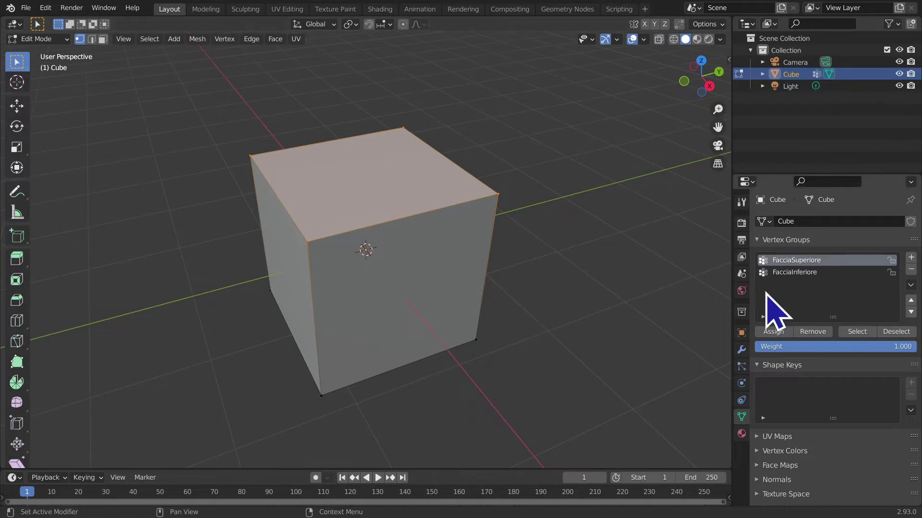
pyautogui.click(598, 404)
pyautogui.moveTo(598, 404)
pyautogui.mouseDown(button='middle')
pyautogui.moveTo(603, 267)
pyautogui.moveTo(385, 268)
pyautogui.mouseUp(button='middle')
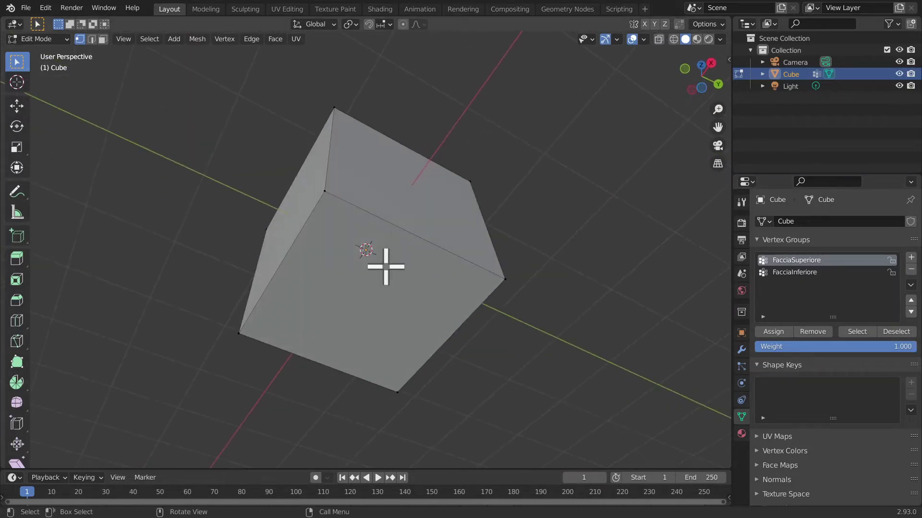
pyautogui.keyDown('shift'); pyautogui.click(509, 291); pyautogui.keyUp('shift')
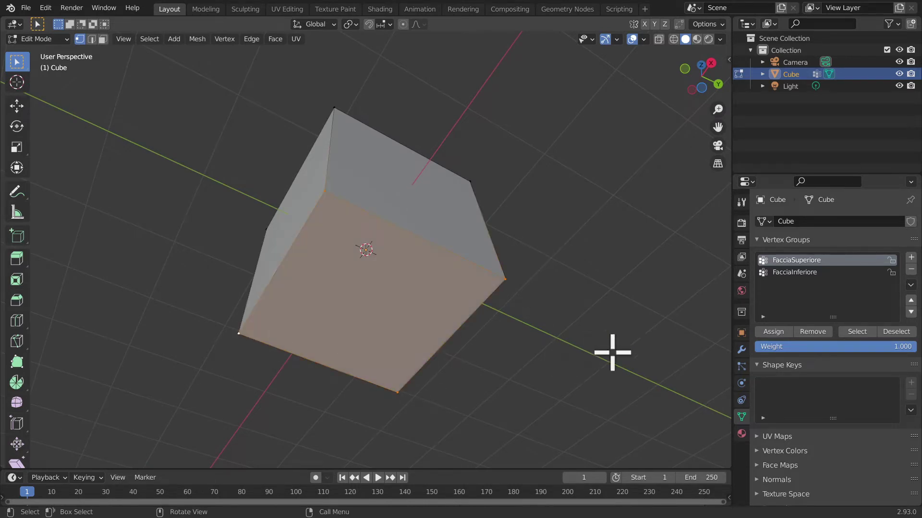
pyautogui.click(805, 274)
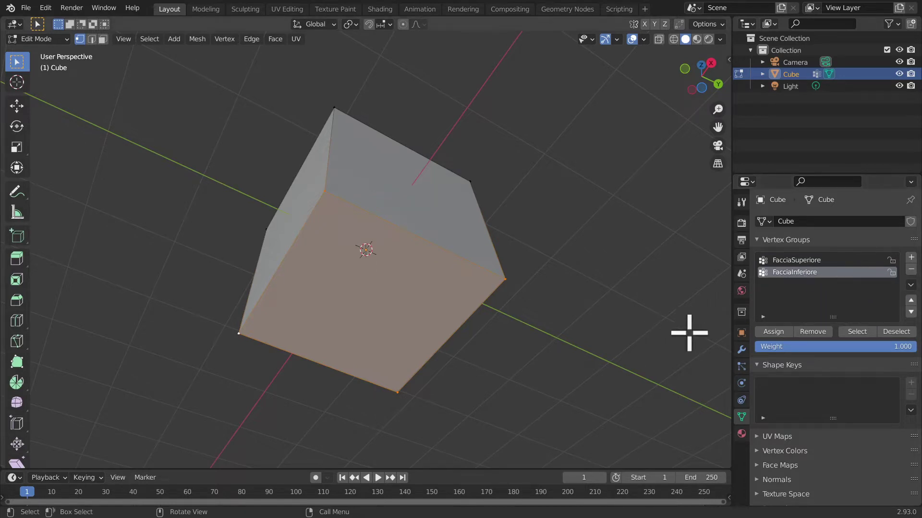
pyautogui.click(770, 332)
# Confirm FacciaInferiore selects the bottom face, then add FacciaSuperiore's top face
pyautogui.moveTo(529, 217)
pyautogui.mouseDown(button='middle')
pyautogui.moveTo(527, 344)
pyautogui.moveTo(671, 342)
pyautogui.mouseUp(button='middle')
pyautogui.moveTo(542, 336); pyautogui.dragTo(578, 290, button='middle')
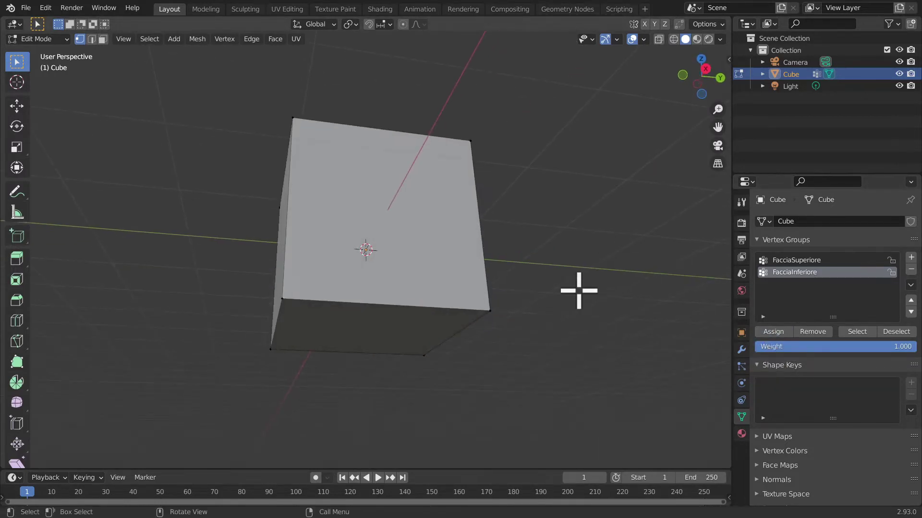
pyautogui.click(854, 335)
pyautogui.moveTo(438, 344)
pyautogui.mouseDown(button='middle')
pyautogui.moveTo(437, 311)
pyautogui.moveTo(464, 298)
pyautogui.moveTo(473, 386)
pyautogui.moveTo(621, 408)
pyautogui.mouseUp(button='middle')
pyautogui.click(816, 260)
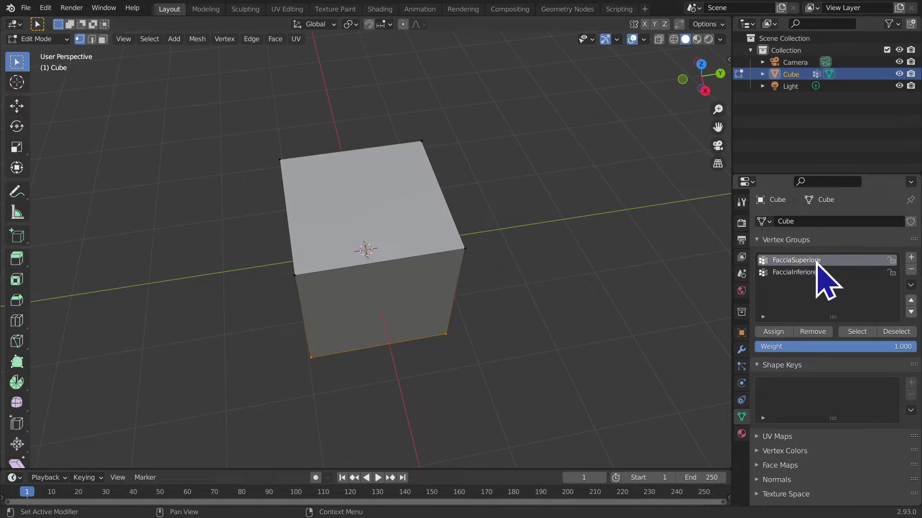
pyautogui.click(856, 332)
pyautogui.moveTo(489, 311)
pyautogui.mouseDown(button='middle')
pyautogui.moveTo(463, 237)
pyautogui.moveTo(451, 319)
pyautogui.mouseUp(button='middle')
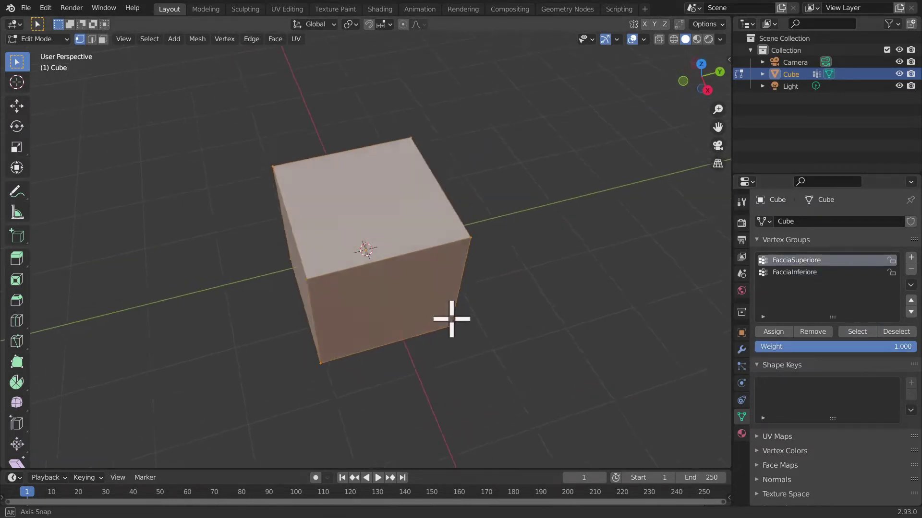
pyautogui.moveTo(514, 285)
pyautogui.mouseDown(button='middle')
pyautogui.moveTo(511, 329)
pyautogui.moveTo(467, 336)
pyautogui.mouseUp(button='middle')
# Deselect all vertices and zoom out to look over the scene
pyautogui.hotkey('alt', 'a')
pyautogui.scroll(3, 483, 337)
pyautogui.scroll(-5, 442, 383)
pyautogui.moveTo(442, 383)
pyautogui.mouseDown(button='middle')
pyautogui.moveTo(432, 333)
pyautogui.moveTo(419, 321)
pyautogui.mouseUp(button='middle')
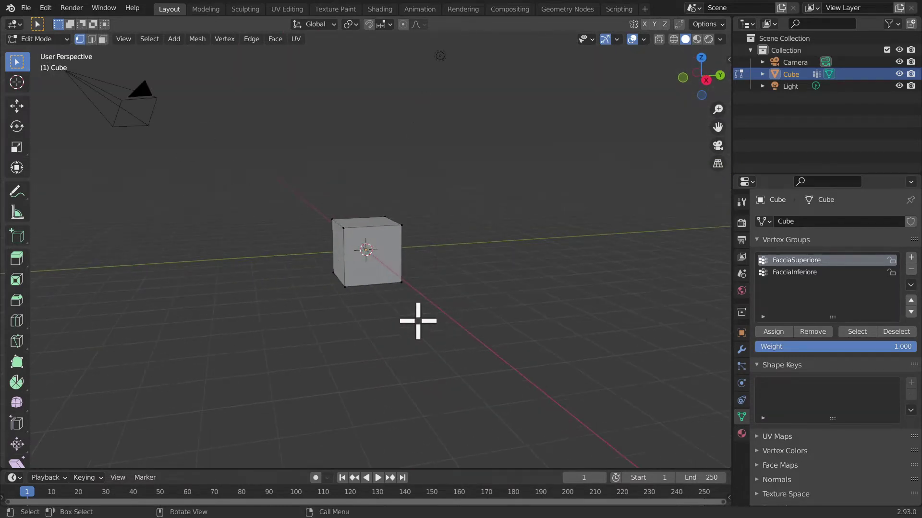
pyautogui.scroll(5, 552, 379)
pyautogui.moveTo(552, 379)
pyautogui.mouseDown(button='middle')
pyautogui.moveTo(560, 313)
pyautogui.moveTo(325, 343)
pyautogui.moveTo(383, 346)
pyautogui.mouseUp(button='middle')
pyautogui.scroll(5, 383, 346)
pyautogui.scroll(-5, 373, 358)
pyautogui.scroll(-1, 407, 354)
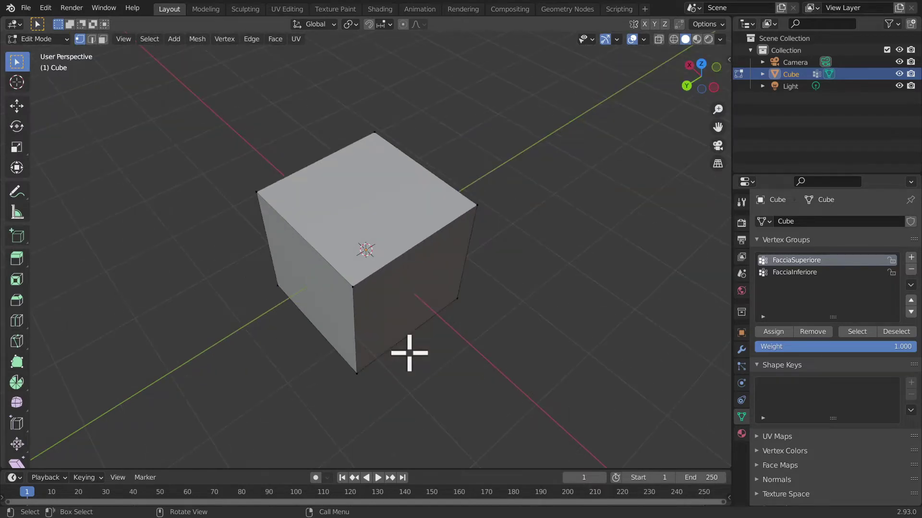
pyautogui.scroll(-1, 409, 354)
pyautogui.moveTo(876, 346); pyautogui.dragTo(867, 346)
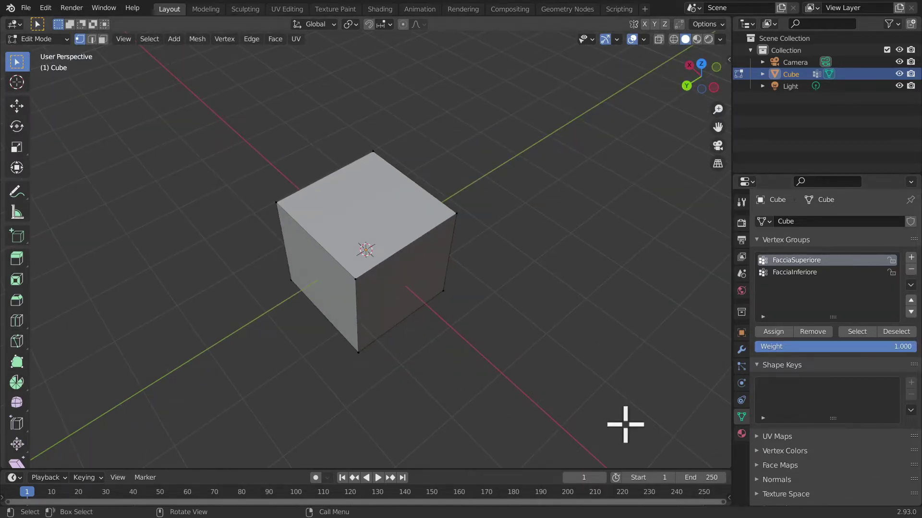
pyautogui.scroll(4, 565, 414)
# Select and deselect all, then pick the Cube's front-top vertex
pyautogui.press('a')
pyautogui.hotkey('alt', 'a')
pyautogui.scroll(-1, 324, 410)
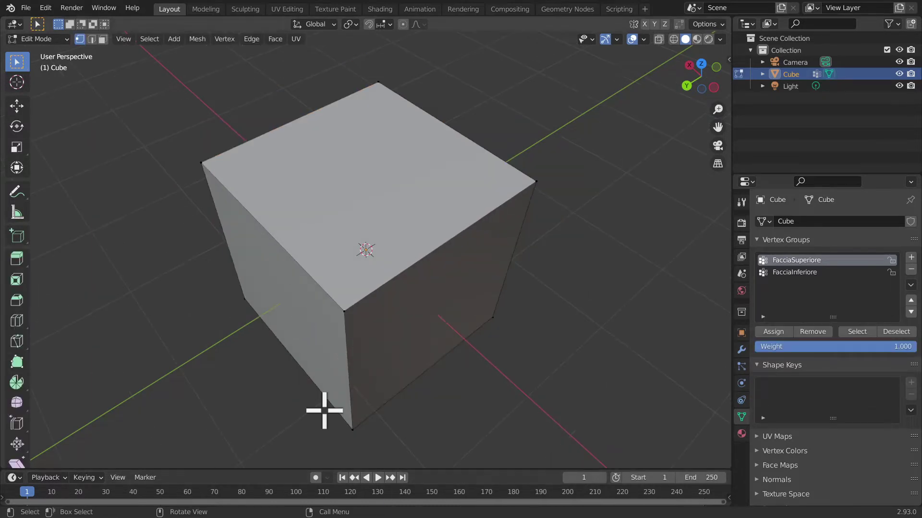
pyautogui.moveTo(324, 410); pyautogui.dragTo(329, 350, button='middle')
pyautogui.click(350, 181)
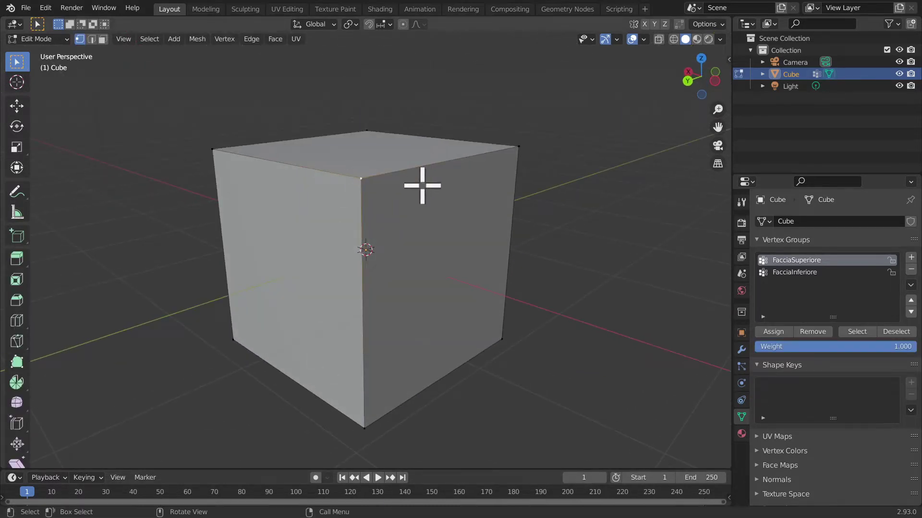
pyautogui.moveTo(426, 181); pyautogui.dragTo(509, 265, button='middle')
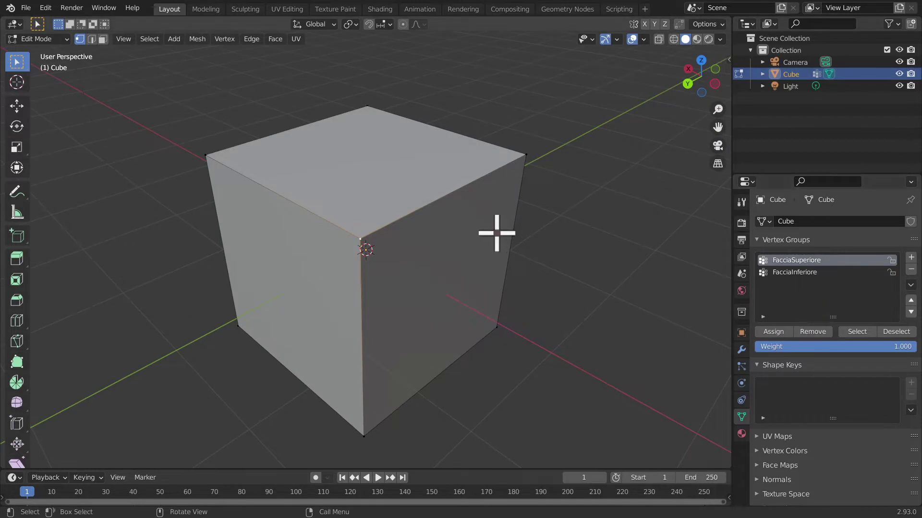
pyautogui.click(822, 347)
pyautogui.write('.5')
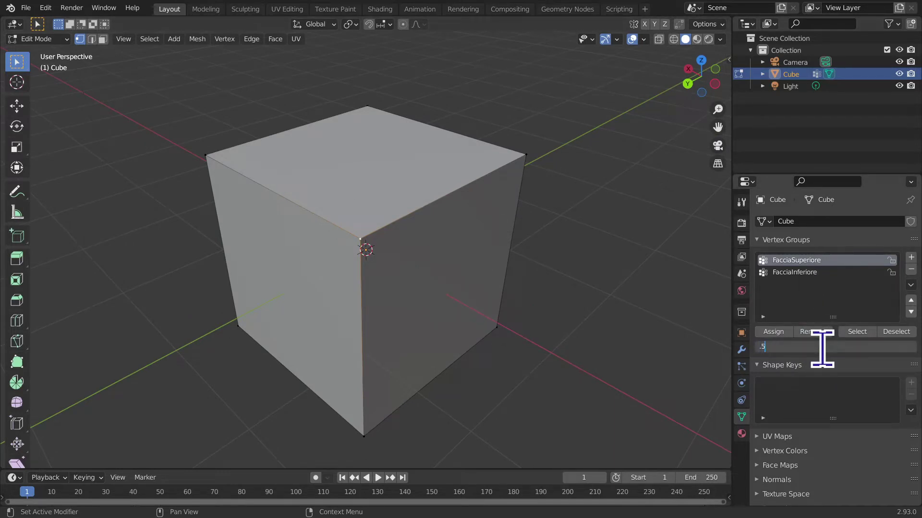
pyautogui.press('Return')
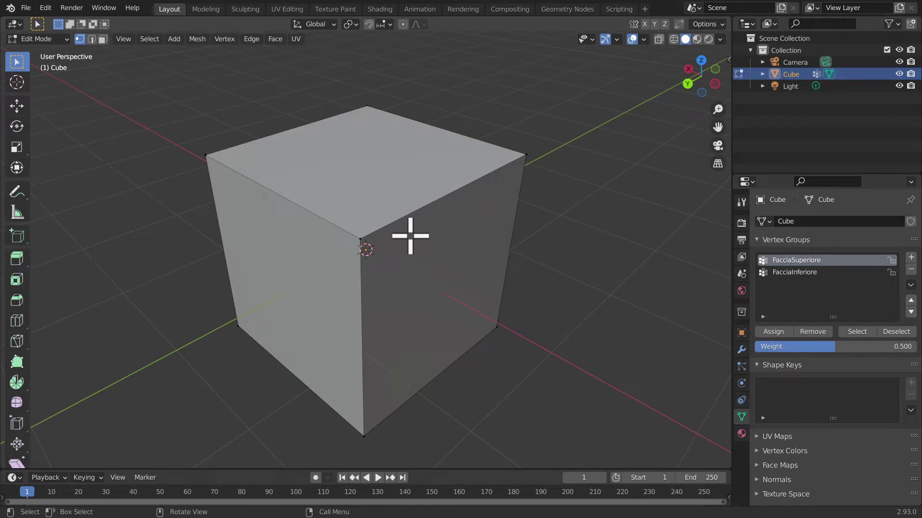
pyautogui.click(859, 331)
pyautogui.moveTo(425, 269); pyautogui.dragTo(918, 389, button='middle')
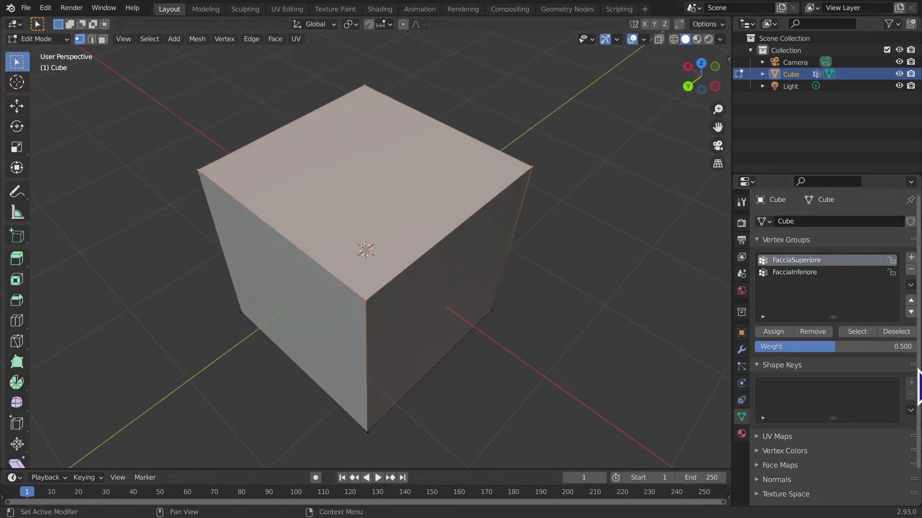
pyautogui.moveTo(822, 348); pyautogui.dragTo(902, 348)
pyautogui.moveTo(655, 342)
pyautogui.mouseDown(button='middle')
pyautogui.moveTo(329, 305)
pyautogui.moveTo(538, 262)
pyautogui.mouseUp(button='middle')
pyautogui.hotkey('ctrl', 'z')
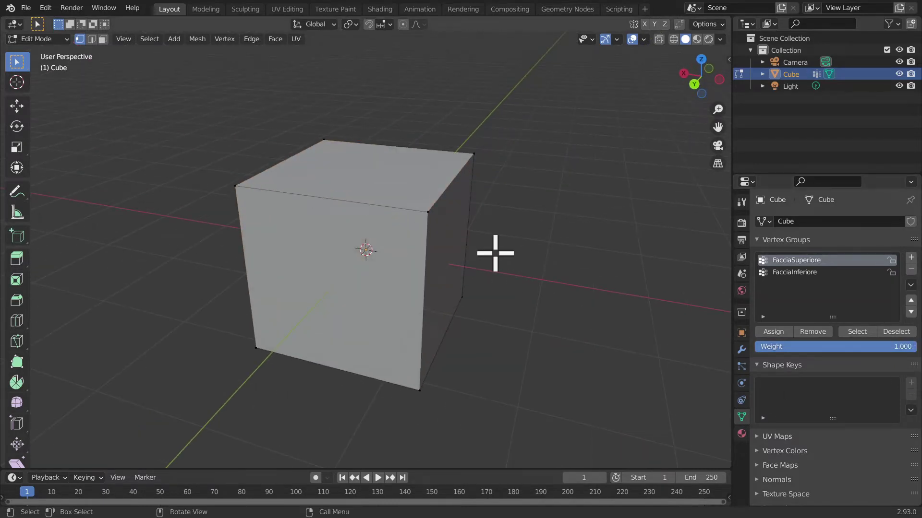
pyautogui.keyDown('shift'); pyautogui.click(230, 191); pyautogui.keyUp('shift')
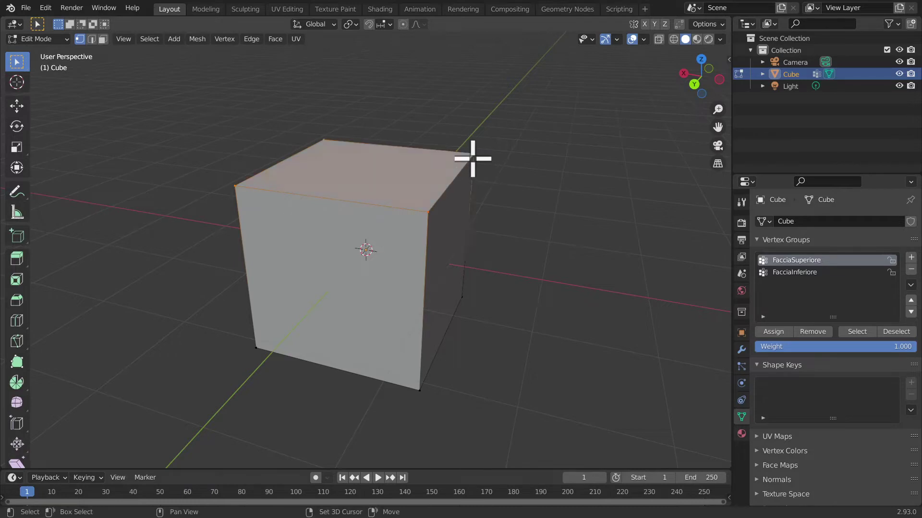
pyautogui.moveTo(318, 255); pyautogui.dragTo(340, 251, button='middle')
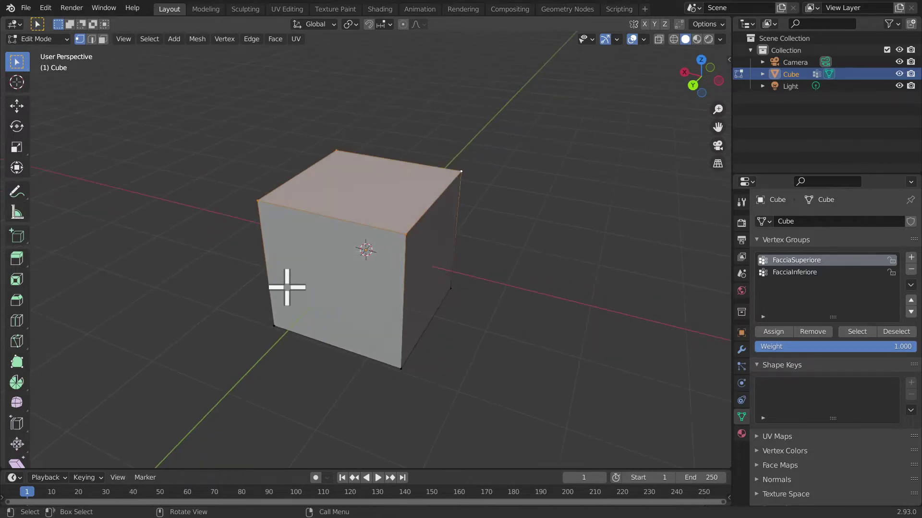
pyautogui.moveTo(359, 275)
pyautogui.mouseDown(button='middle')
pyautogui.moveTo(584, 250)
pyautogui.moveTo(543, 344)
pyautogui.mouseUp(button='middle')
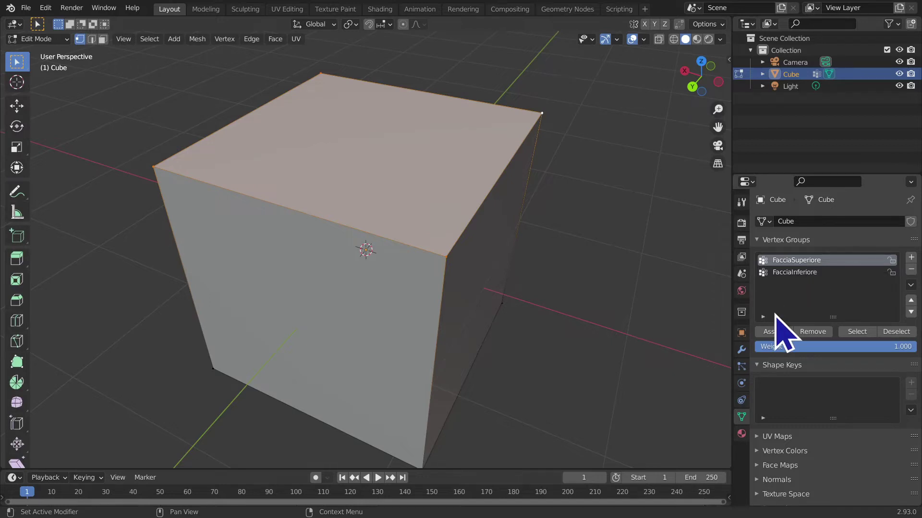
pyautogui.click(441, 251)
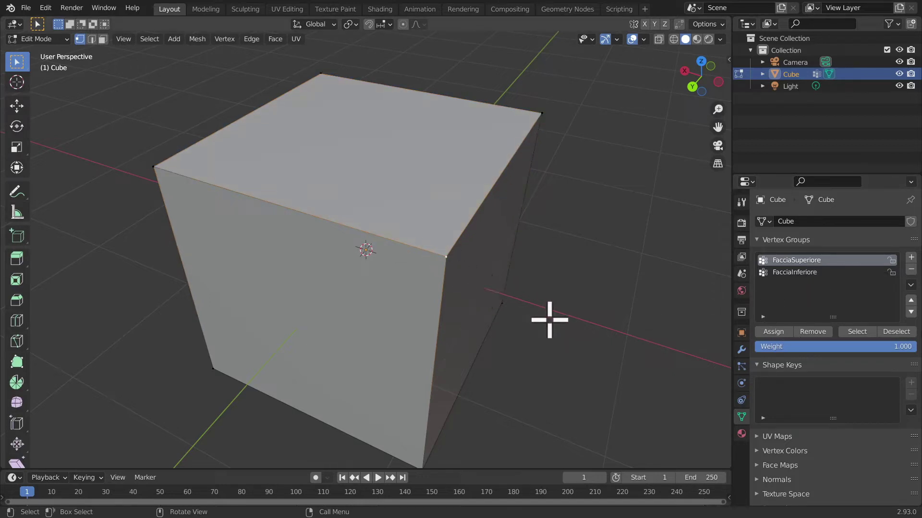
pyautogui.moveTo(548, 320)
pyautogui.mouseDown(button='middle')
pyautogui.moveTo(508, 325)
pyautogui.moveTo(674, 334)
pyautogui.mouseUp(button='middle')
pyautogui.scroll(3, 590, 344)
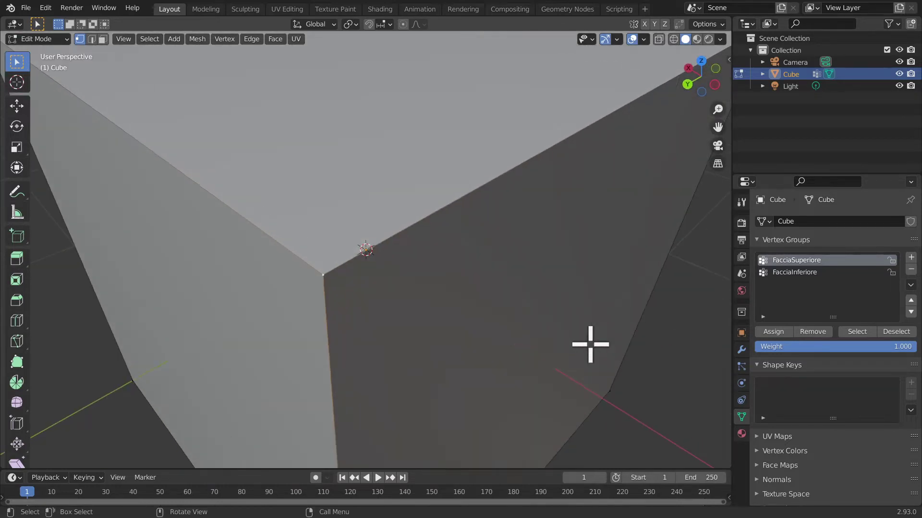
pyautogui.scroll(-5, 531, 323)
pyautogui.moveTo(529, 317)
pyautogui.mouseDown(button='middle')
pyautogui.moveTo(509, 383)
pyautogui.moveTo(518, 361)
pyautogui.moveTo(502, 382)
pyautogui.moveTo(511, 336)
pyautogui.moveTo(469, 381)
pyautogui.moveTo(637, 270)
pyautogui.moveTo(626, 269)
pyautogui.mouseUp(button='middle')
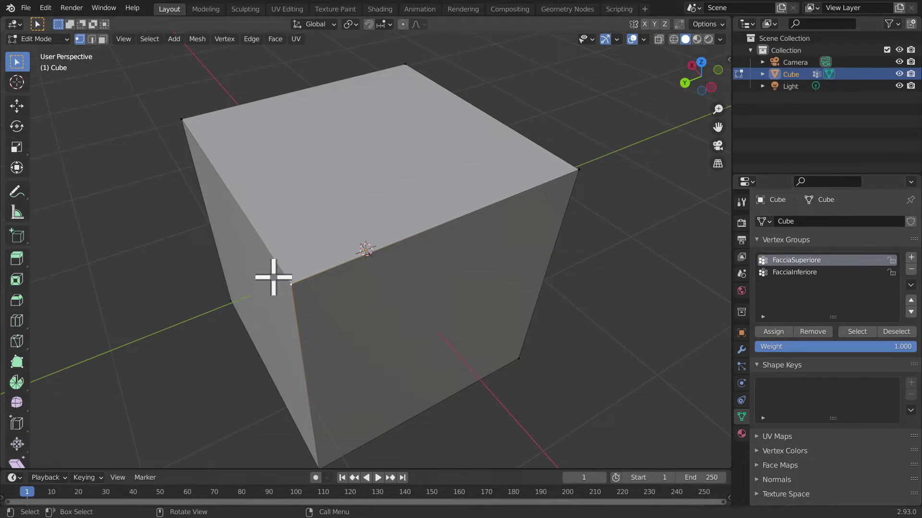
pyautogui.moveTo(432, 305); pyautogui.dragTo(422, 305, button='middle')
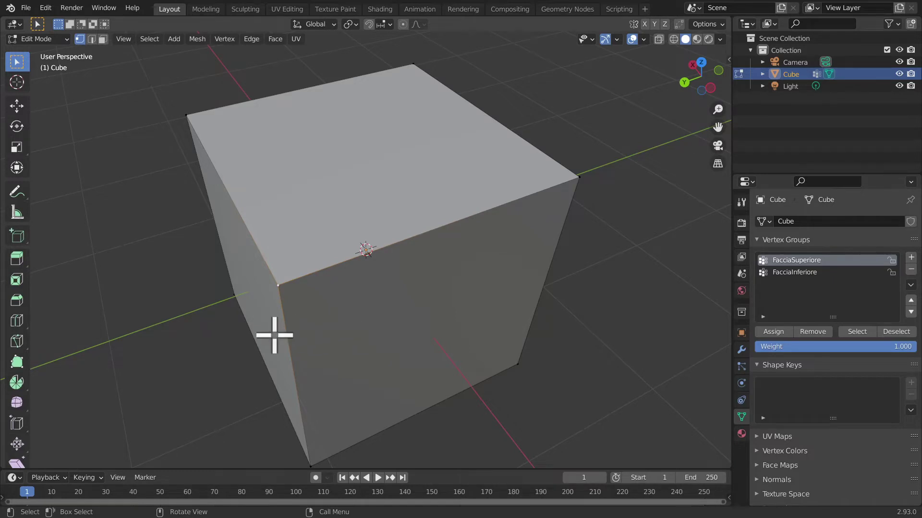
pyautogui.scroll(-3, 499, 384)
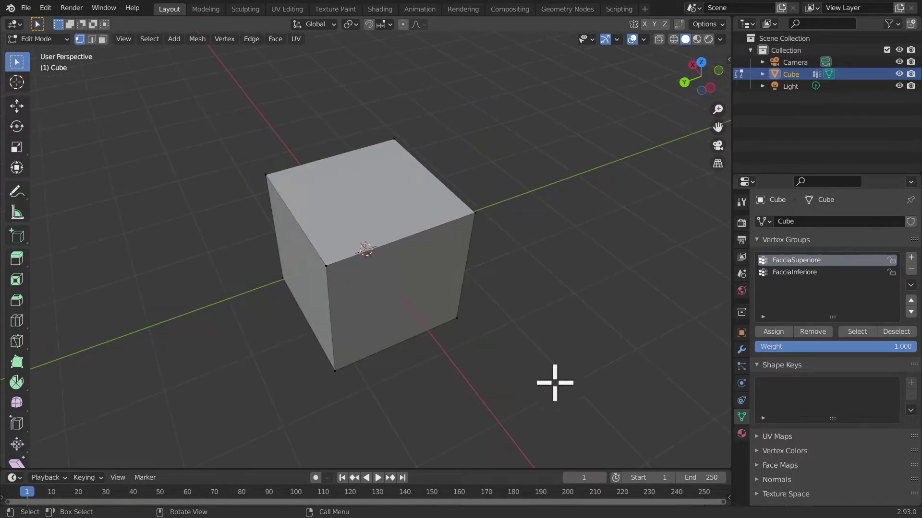
# Remove the FacciaInferiore and FacciaSuperiore vertex groups and return to Object Mode
pyautogui.click(816, 272)
pyautogui.click(911, 269)
pyautogui.click(911, 270)
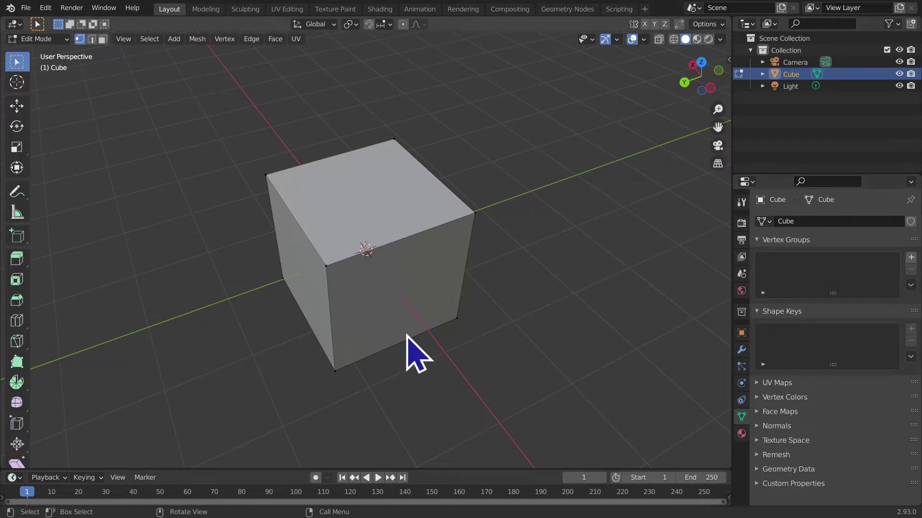
pyautogui.press('Tab')
pyautogui.press('Tab')
pyautogui.press('Tab')
pyautogui.press('Tab')
pyautogui.press('Tab')
pyautogui.moveTo(580, 432); pyautogui.dragTo(572, 418, button='middle')
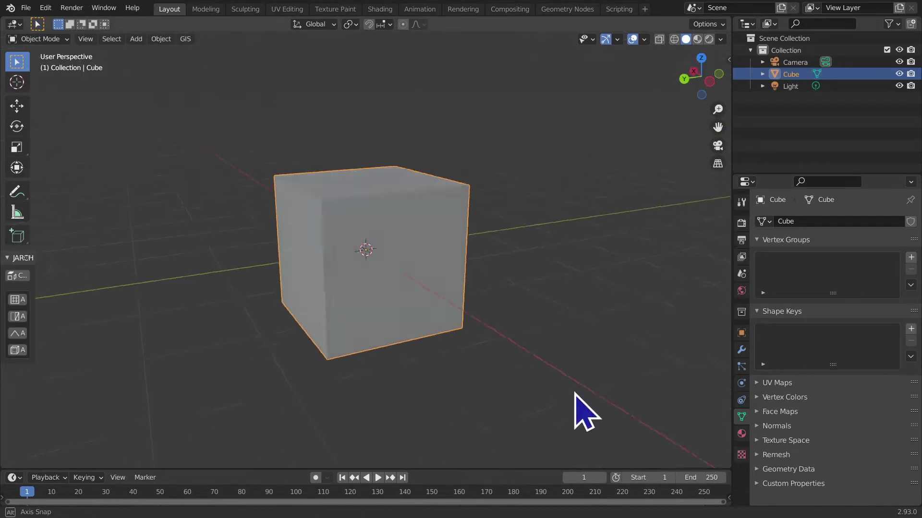
pyautogui.scroll(2, 568, 420)
pyautogui.scroll(-2, 571, 419)
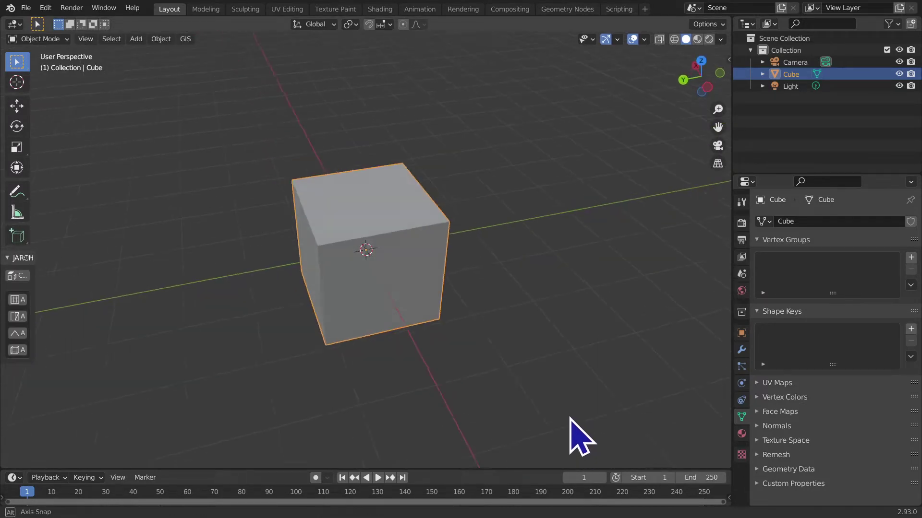
pyautogui.moveTo(576, 418)
pyautogui.mouseDown(button='middle')
pyautogui.moveTo(656, 432)
pyautogui.moveTo(595, 427)
pyautogui.moveTo(603, 363)
pyautogui.moveTo(627, 382)
pyautogui.mouseUp(button='middle')
pyautogui.scroll(3, 624, 430)
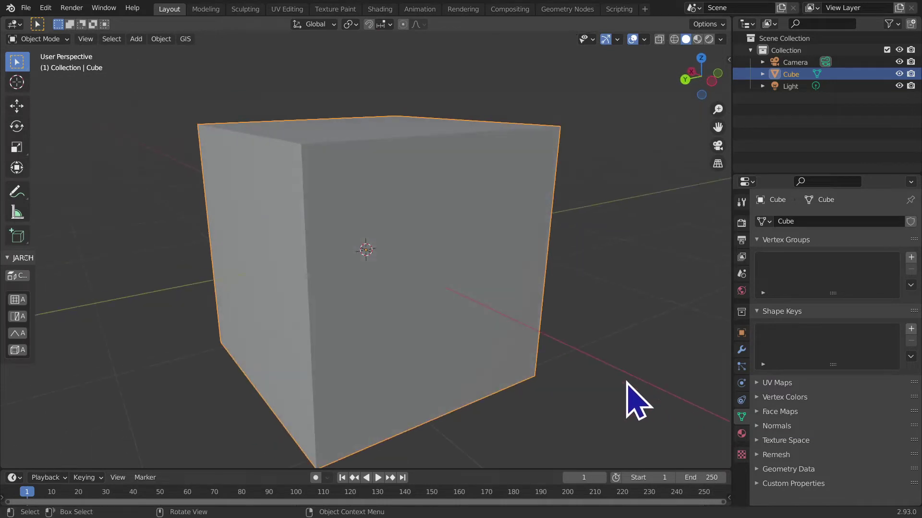
# Toggle Edit Mode once more, then delete the Cube
pyautogui.click(59, 44)
pyautogui.scroll(-3, 622, 262)
pyautogui.press('Tab')
pyautogui.moveTo(162, 71); pyautogui.dragTo(200, 165, button='middle')
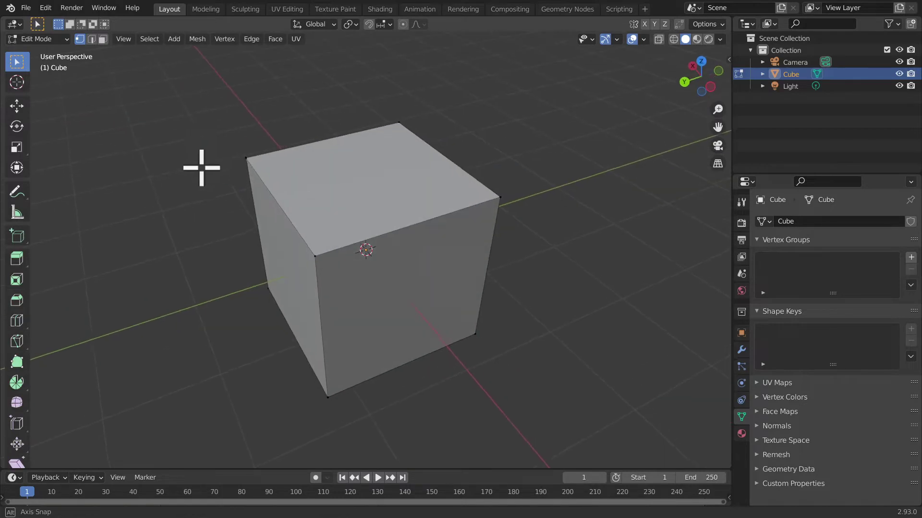
pyautogui.press('Tab')
pyautogui.press('x')
pyautogui.click(499, 232)
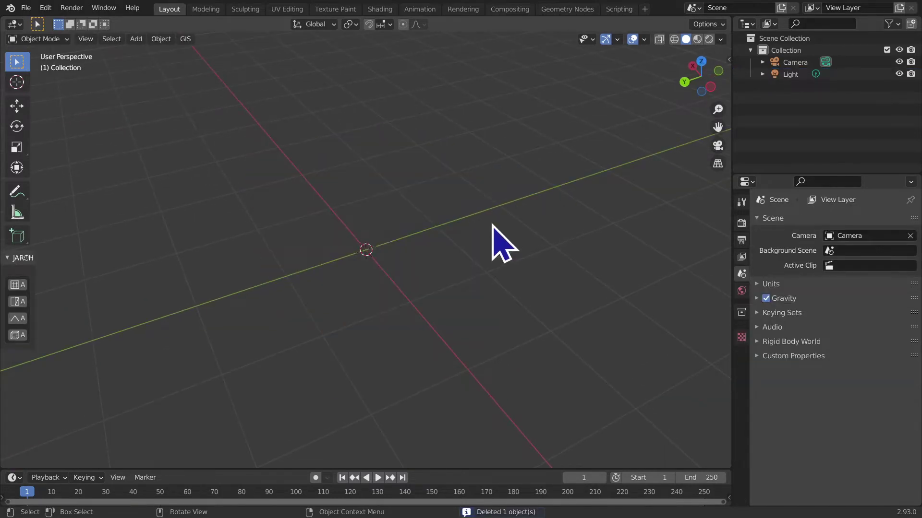
# Bring up the Shift+A Add menu for adding a mesh
pyautogui.hotkey('shift', 'a')
pyautogui.click(86, 39)
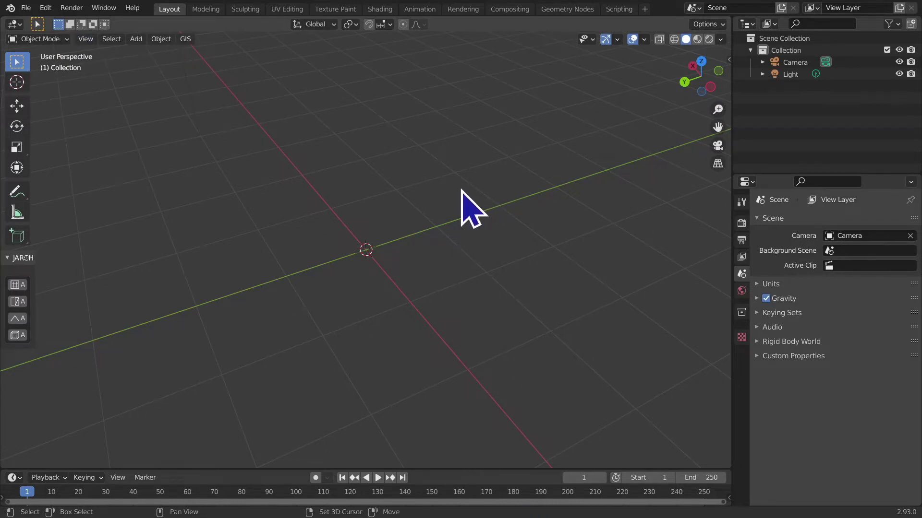
pyautogui.hotkey('shift', 'a')
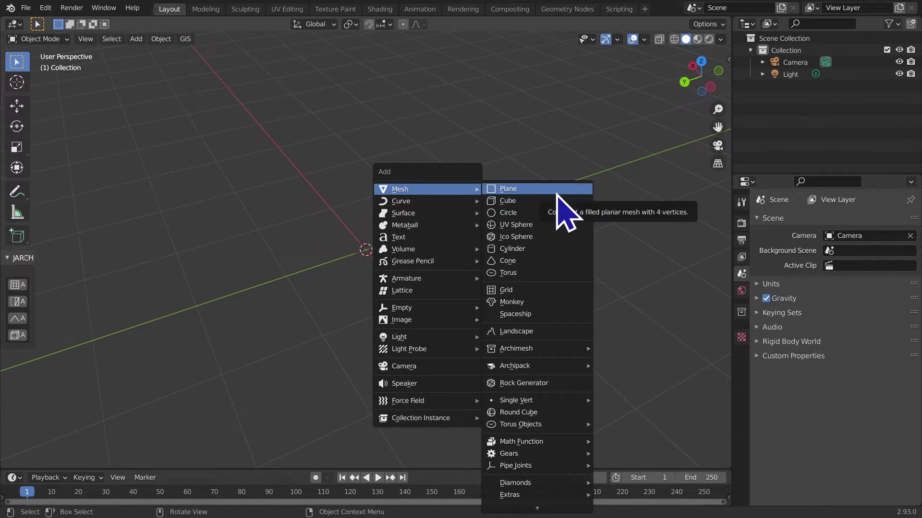
# Add a Plane and scale it up 5 times in Edit Mode
pyautogui.click(555, 192)
pyautogui.press('Tab')
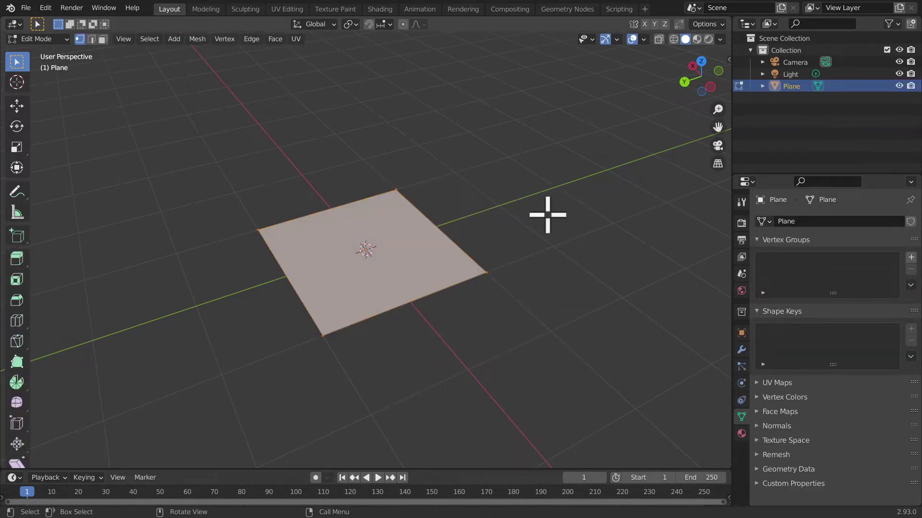
pyautogui.write('s5')
pyautogui.press('Return')
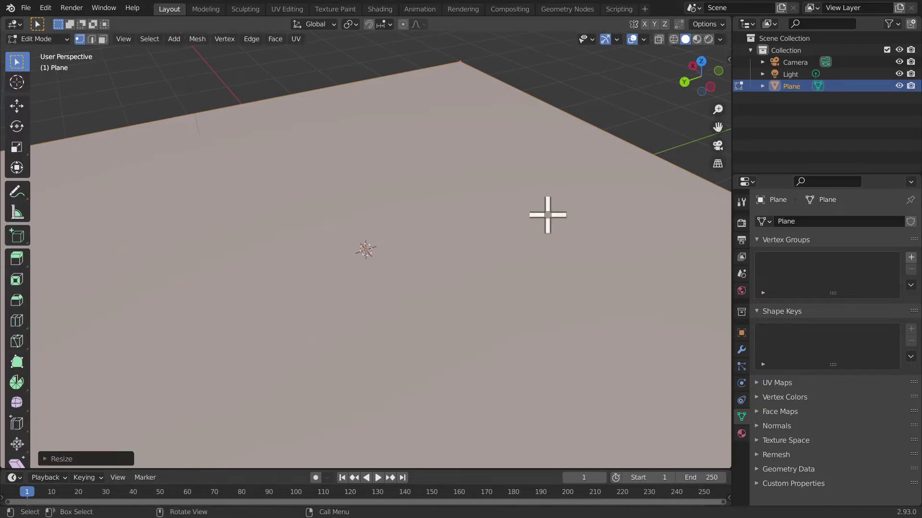
pyautogui.scroll(-5, 551, 212)
pyautogui.scroll(-1, 541, 212)
pyautogui.moveTo(411, 237); pyautogui.dragTo(426, 223, button='middle')
pyautogui.scroll(2, 426, 224)
pyautogui.keyDown('shift'); pyautogui.moveTo(396, 254); pyautogui.dragTo(410, 200, button='middle'); pyautogui.keyUp('shift')
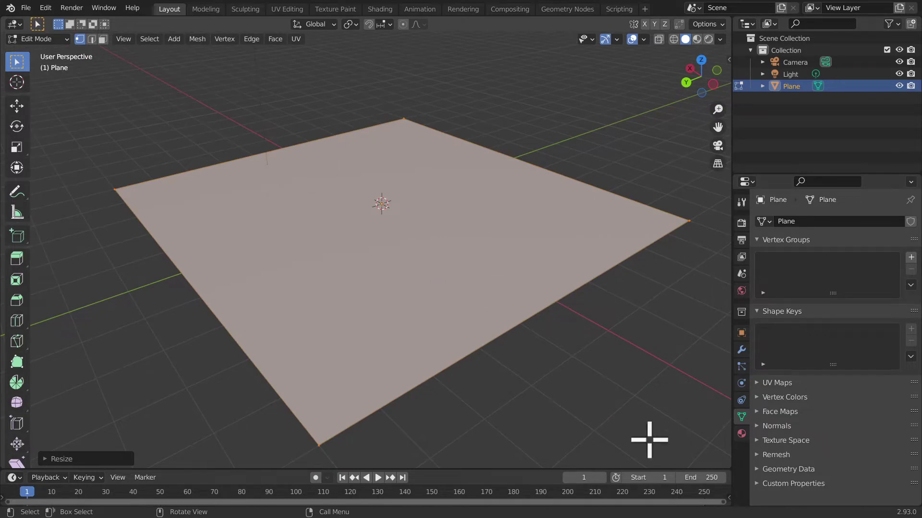
# Subdivide the plane with 100 cuts and deselect all vertices
pyautogui.rightClick(420, 171)
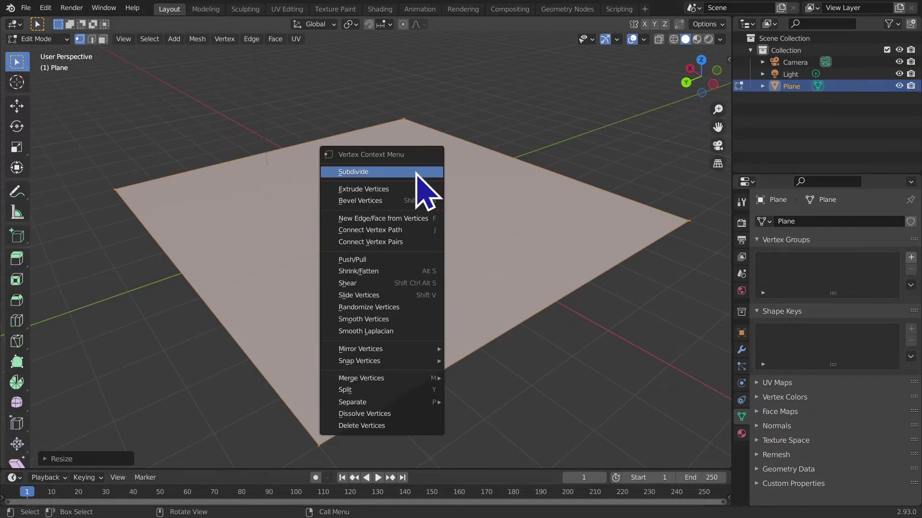
pyautogui.click(413, 173)
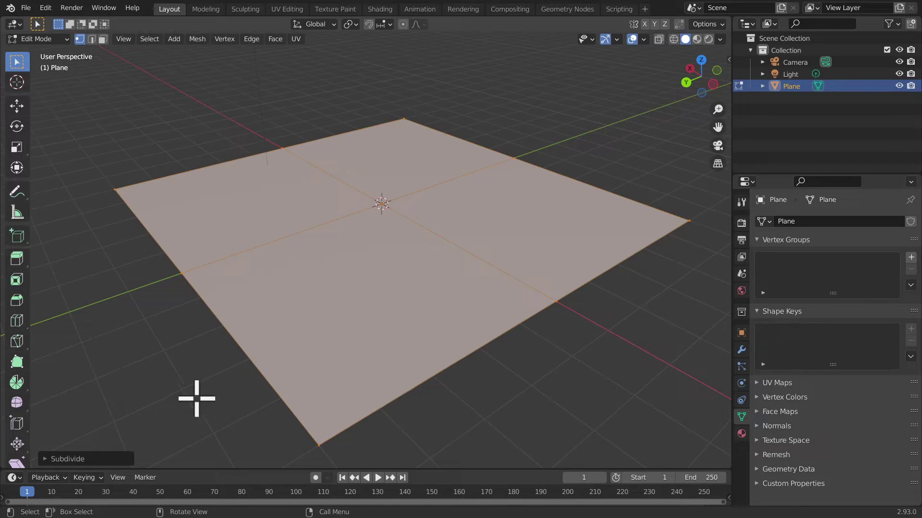
pyautogui.click(72, 459)
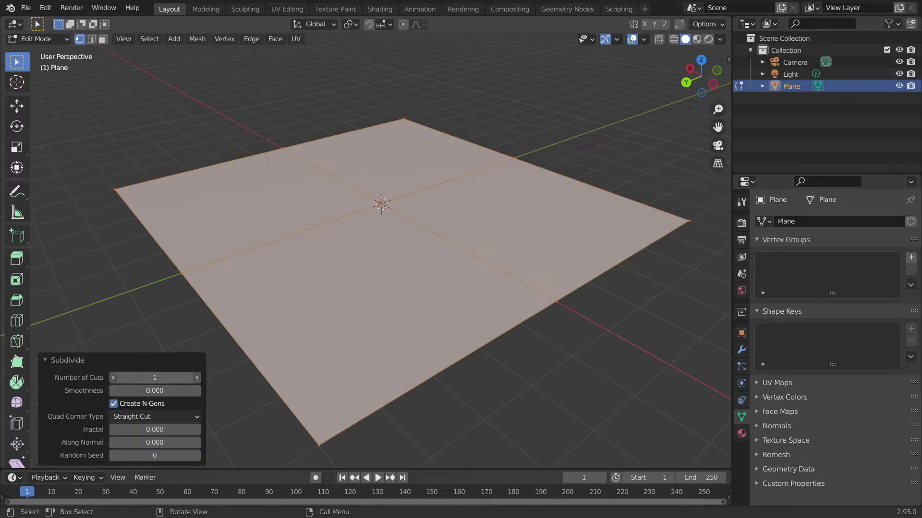
pyautogui.press('Return')
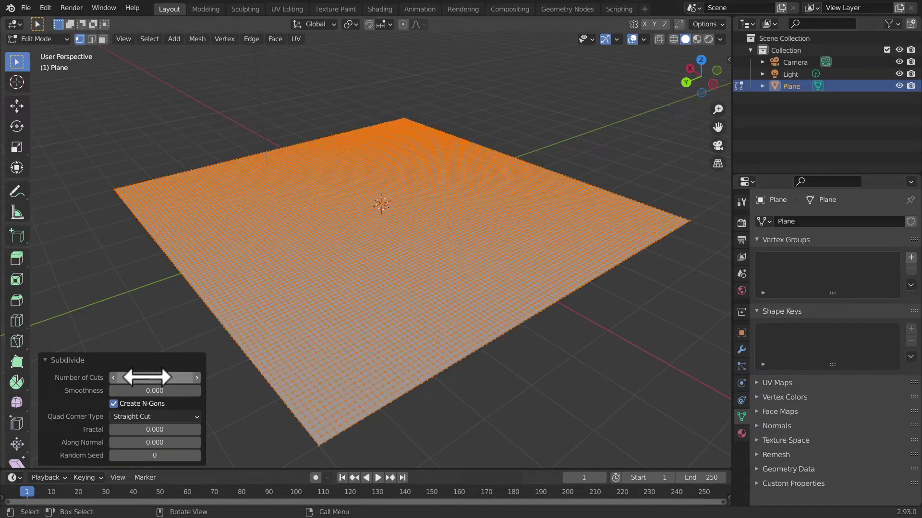
pyautogui.scroll(1, 360, 283)
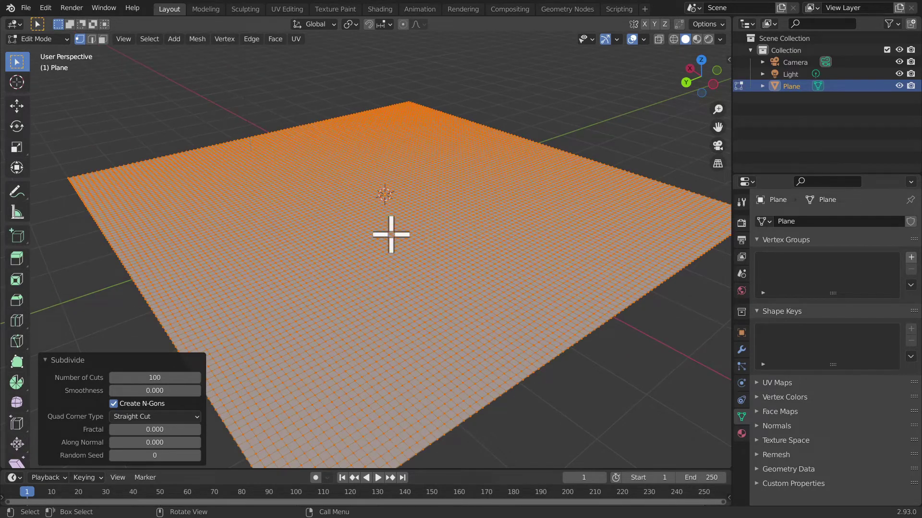
pyautogui.hotkey('alt', 'a')
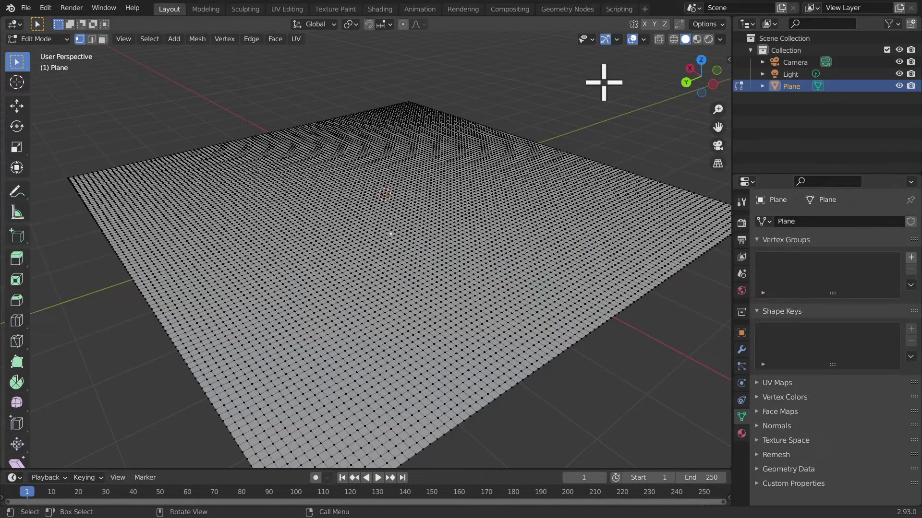
pyautogui.click(47, 41)
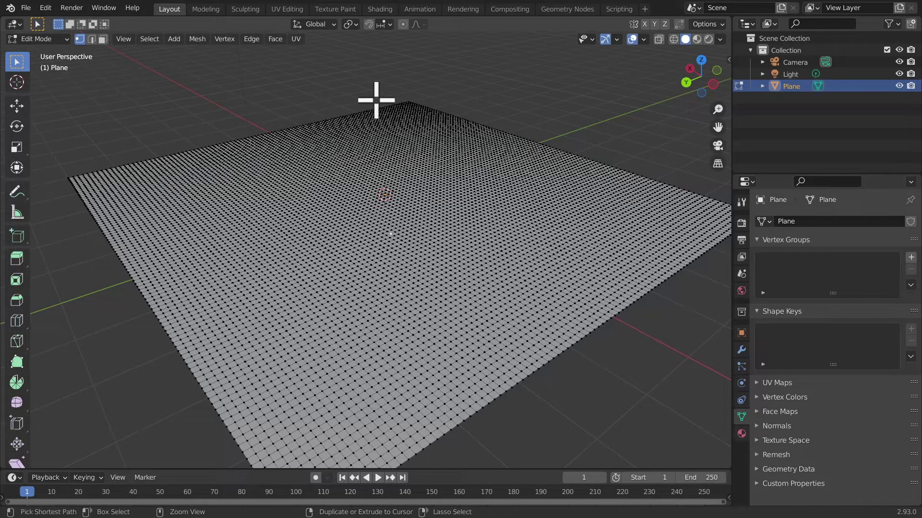
# Switch the Plane to Weight Paint mode and frame it in Top Orthographic view
pyautogui.hotkey('ctrl', 'Tab')
pyautogui.press('Escape')
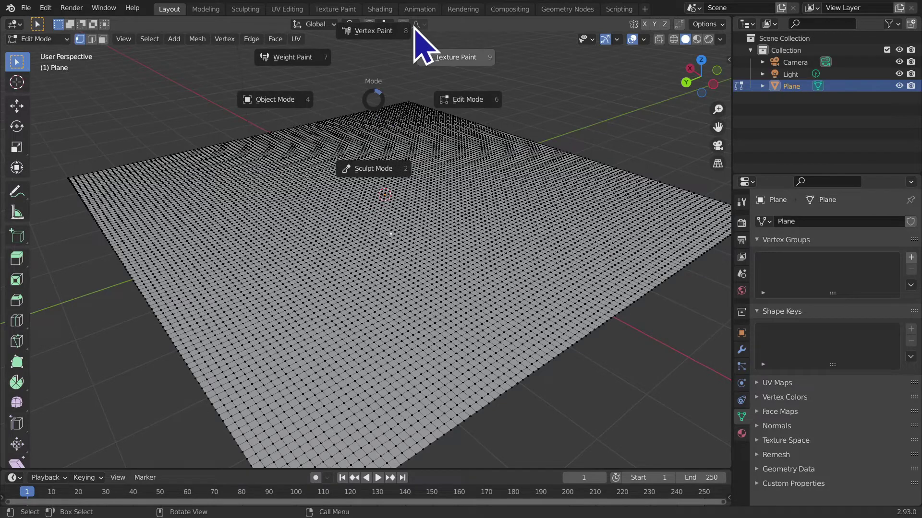
pyautogui.click(327, 70)
pyautogui.moveTo(329, 62); pyautogui.dragTo(323, 82, button='middle')
pyautogui.scroll(-3, 430, 304)
pyautogui.moveTo(431, 305)
pyautogui.mouseDown(button='middle')
pyautogui.moveTo(479, 323)
pyautogui.moveTo(456, 333)
pyautogui.moveTo(516, 348)
pyautogui.moveTo(479, 382)
pyautogui.moveTo(609, 123)
pyautogui.mouseUp(button='middle')
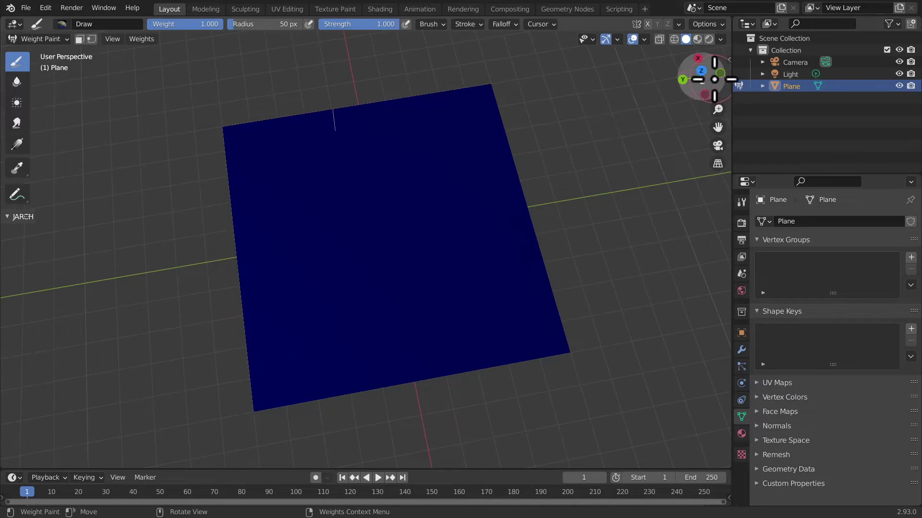
pyautogui.press('KP_7')
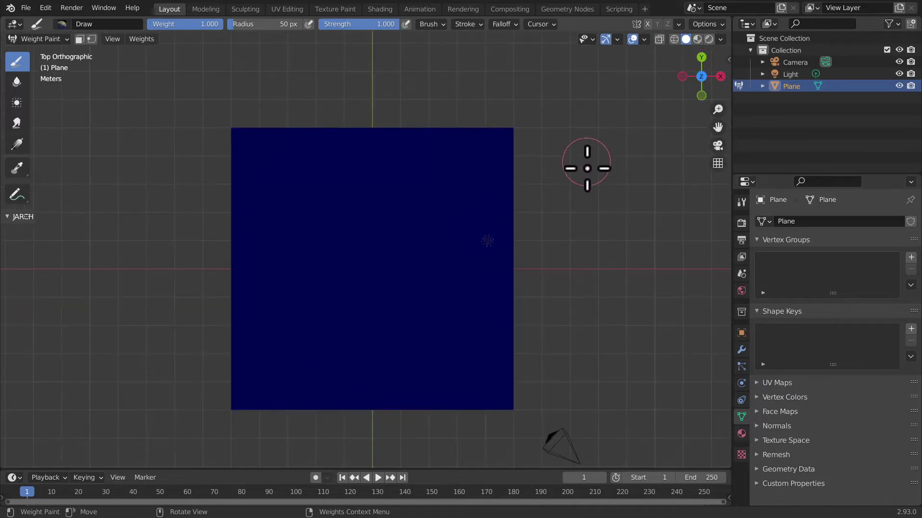
pyautogui.scroll(1, 586, 192)
pyautogui.moveTo(584, 208)
pyautogui.keyDown('shift'); pyautogui.mouseDown(button='middle')
pyautogui.moveTo(578, 199)
pyautogui.moveTo(612, 177)
pyautogui.mouseUp(button='middle'); pyautogui.keyUp('shift')
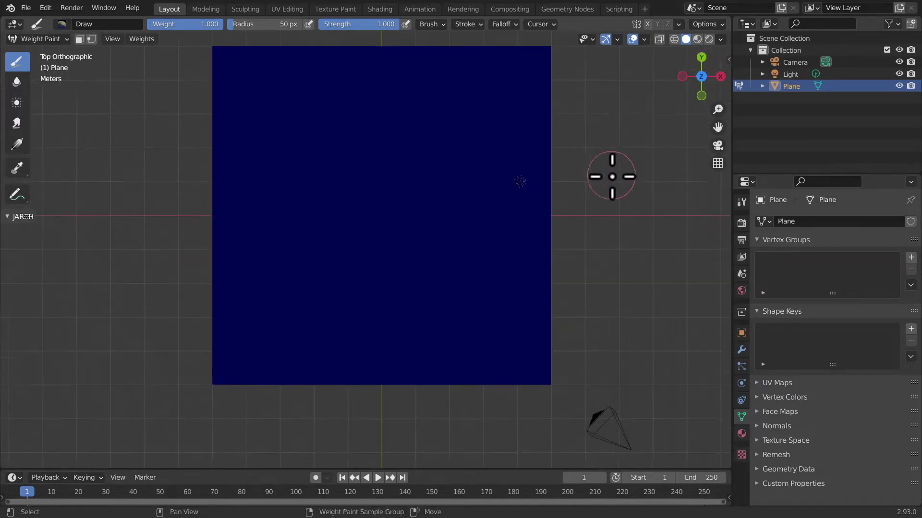
# Paint a first dab and a U-shaped full-weight stroke across the enlarged plane
pyautogui.scroll(1, 528, 173)
pyautogui.keyDown('shift'); pyautogui.moveTo(550, 169); pyautogui.dragTo(538, 212, button='middle'); pyautogui.keyUp('shift')
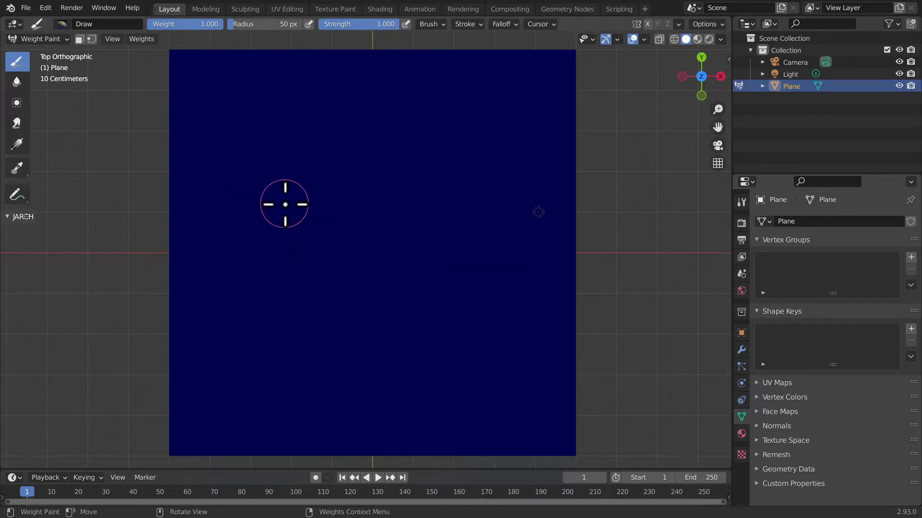
pyautogui.click(242, 94)
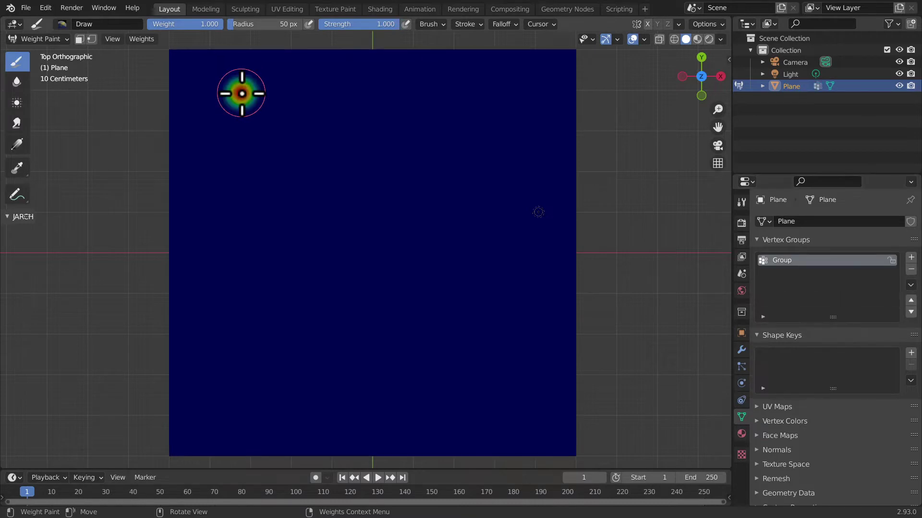
pyautogui.moveTo(242, 97)
pyautogui.mouseDown()
pyautogui.moveTo(313, 120)
pyautogui.moveTo(403, 103)
pyautogui.moveTo(447, 247)
pyautogui.moveTo(333, 281)
pyautogui.moveTo(313, 242)
pyautogui.moveTo(274, 319)
pyautogui.moveTo(313, 360)
pyautogui.moveTo(479, 385)
pyautogui.moveTo(512, 288)
pyautogui.moveTo(534, 82)
pyautogui.moveTo(453, 155)
pyautogui.moveTo(592, 194)
pyautogui.moveTo(397, 354)
pyautogui.moveTo(497, 373)
pyautogui.moveTo(477, 377)
pyautogui.moveTo(340, 320)
pyautogui.moveTo(590, 302)
pyautogui.moveTo(550, 269)
pyautogui.moveTo(468, 307)
pyautogui.moveTo(477, 267)
pyautogui.moveTo(237, 381)
pyautogui.moveTo(504, 236)
pyautogui.moveTo(391, 230)
pyautogui.moveTo(171, 314)
pyautogui.moveTo(253, 345)
pyautogui.moveTo(477, 263)
pyautogui.moveTo(563, 206)
pyautogui.moveTo(379, 233)
pyautogui.moveTo(485, 150)
pyautogui.moveTo(540, 166)
pyautogui.mouseUp()
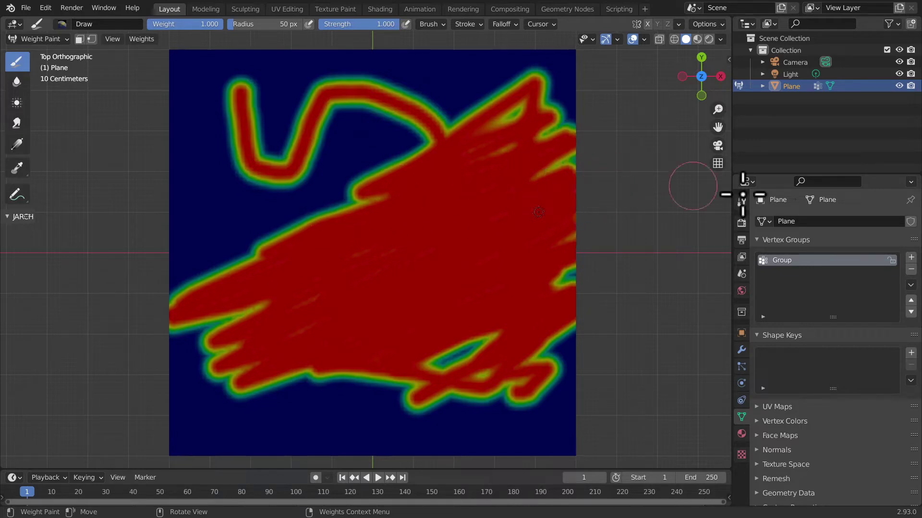
# Rename the new vertex group to Painting and fill the remaining blue gaps with weight
pyautogui.doubleClick(835, 262)
pyautogui.write('Painting')
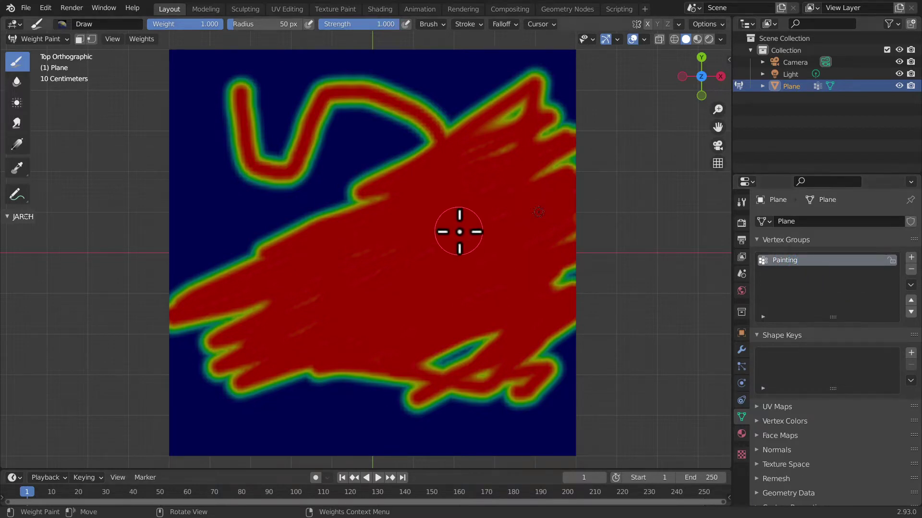
pyautogui.moveTo(510, 118)
pyautogui.mouseDown()
pyautogui.moveTo(618, 76)
pyautogui.moveTo(540, 129)
pyautogui.moveTo(442, 92)
pyautogui.moveTo(530, 119)
pyautogui.mouseUp()
pyautogui.moveTo(335, 159)
pyautogui.mouseDown()
pyautogui.moveTo(164, 191)
pyautogui.moveTo(274, 171)
pyautogui.moveTo(185, 165)
pyautogui.moveTo(327, 99)
pyautogui.moveTo(401, 117)
pyautogui.moveTo(174, 135)
pyautogui.moveTo(178, 162)
pyautogui.moveTo(391, 192)
pyautogui.moveTo(129, 287)
pyautogui.mouseUp()
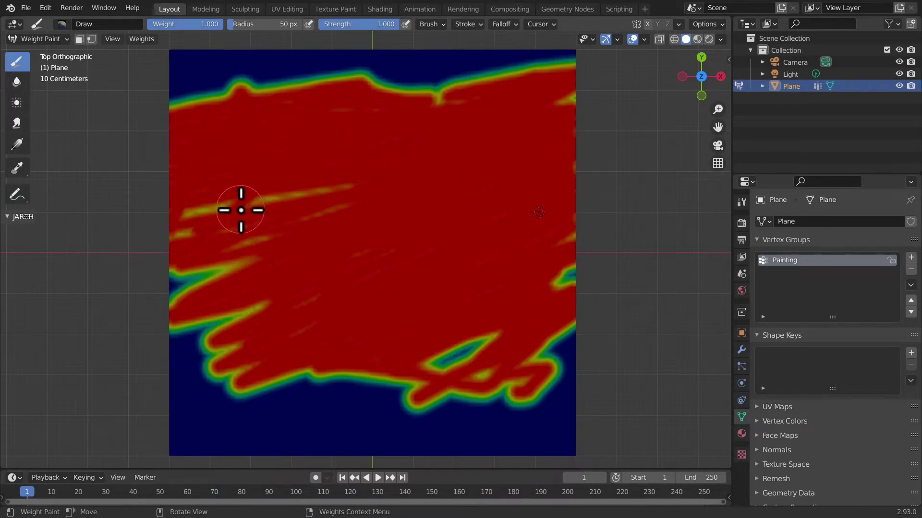
# Set the brush radius to 175 px and paint over the remaining blue areas
pyautogui.press('f')
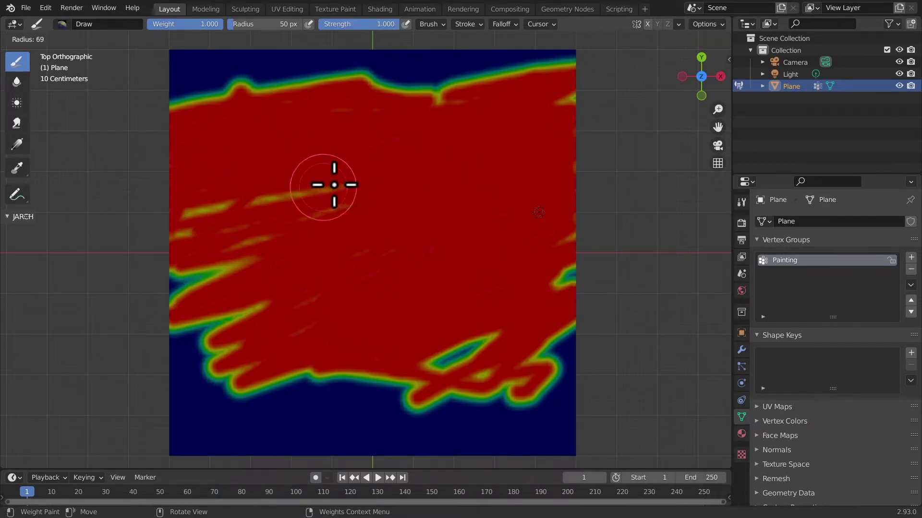
pyautogui.click(383, 183)
pyautogui.moveTo(319, 208)
pyautogui.mouseDown()
pyautogui.moveTo(181, 333)
pyautogui.moveTo(255, 100)
pyautogui.moveTo(82, 86)
pyautogui.moveTo(582, 61)
pyautogui.moveTo(504, 449)
pyautogui.moveTo(621, 185)
pyautogui.moveTo(508, 432)
pyautogui.moveTo(525, 447)
pyautogui.moveTo(569, 447)
pyautogui.moveTo(469, 444)
pyautogui.moveTo(533, 383)
pyautogui.moveTo(140, 489)
pyautogui.moveTo(425, 348)
pyautogui.moveTo(200, 411)
pyautogui.moveTo(264, 290)
pyautogui.moveTo(177, 255)
pyautogui.moveTo(212, 387)
pyautogui.moveTo(442, 372)
pyautogui.moveTo(553, 385)
pyautogui.moveTo(403, 264)
pyautogui.mouseUp()
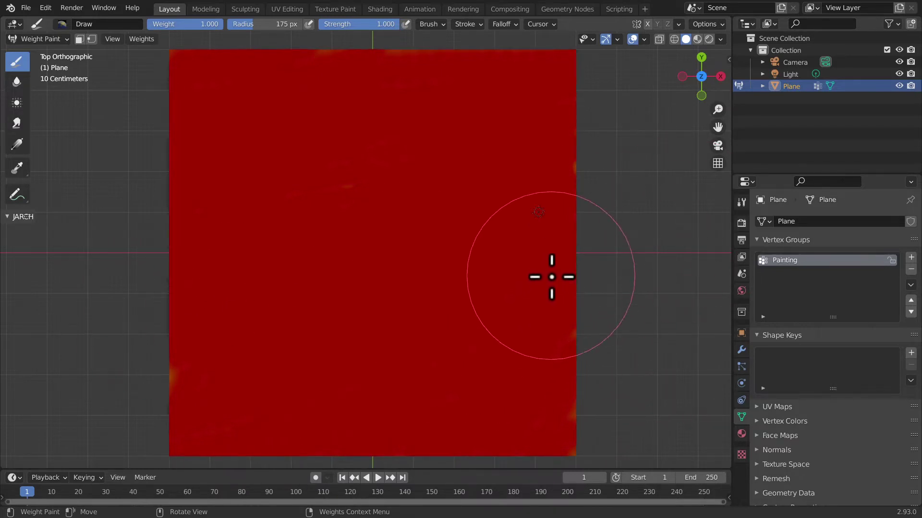
pyautogui.moveTo(537, 377); pyautogui.dragTo(544, 457)
pyautogui.moveTo(560, 426)
pyautogui.mouseDown(button='middle')
pyautogui.moveTo(566, 319)
pyautogui.moveTo(591, 232)
pyautogui.moveTo(598, 332)
pyautogui.mouseUp(button='middle')
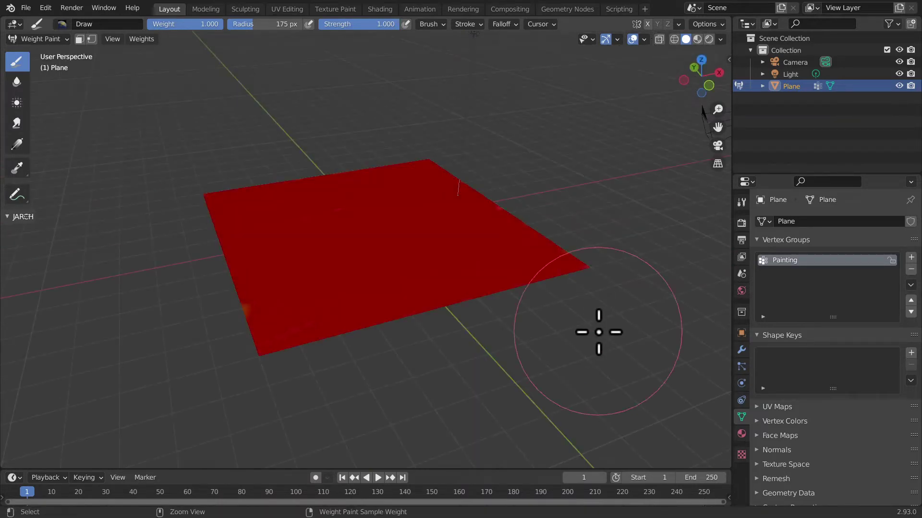
# Undo the painting, return to Weight Paint mode, add a fresh vertex group and view from top
pyautogui.hotkey('ctrl', 'z')
pyautogui.hotkey('ctrl', 'z')
pyautogui.hotkey('ctrl', 'z')
pyautogui.hotkey('ctrl', 'z')
pyautogui.hotkey('ctrl', 'z')
pyautogui.hotkey('ctrl', 'z')
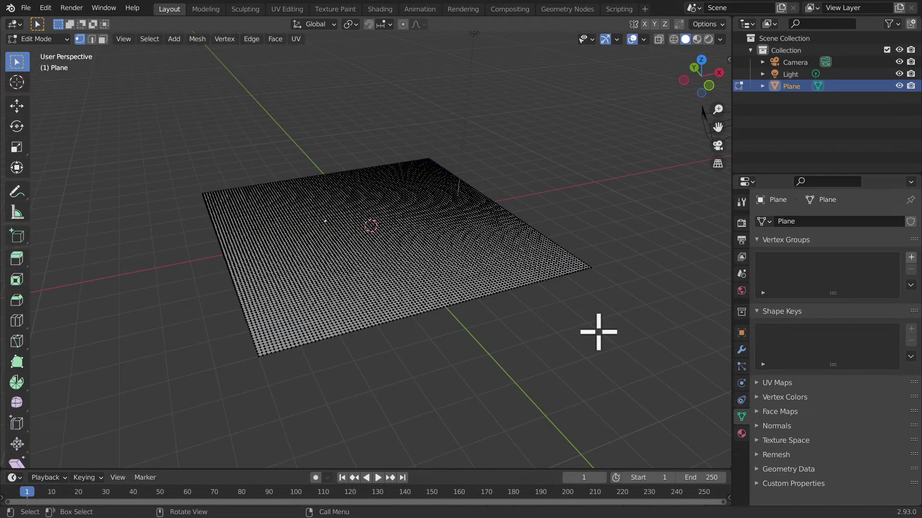
pyautogui.click(43, 39)
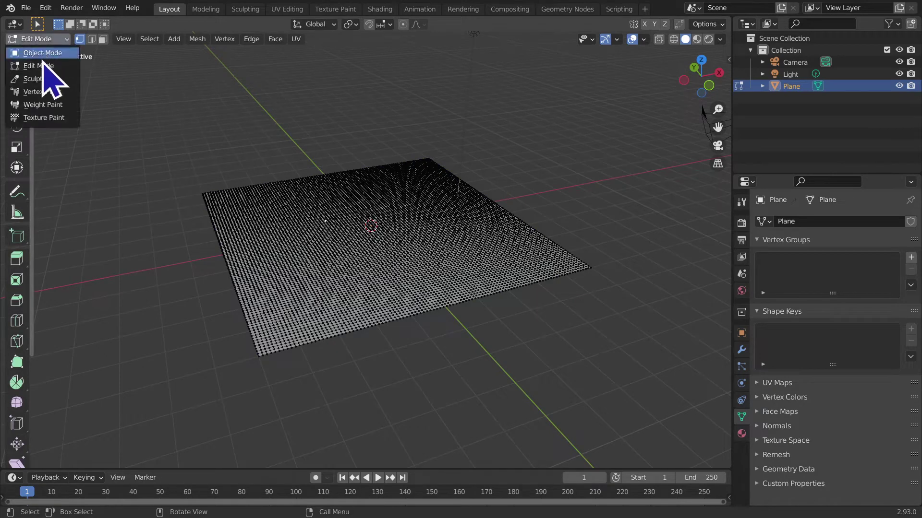
pyautogui.click(34, 98)
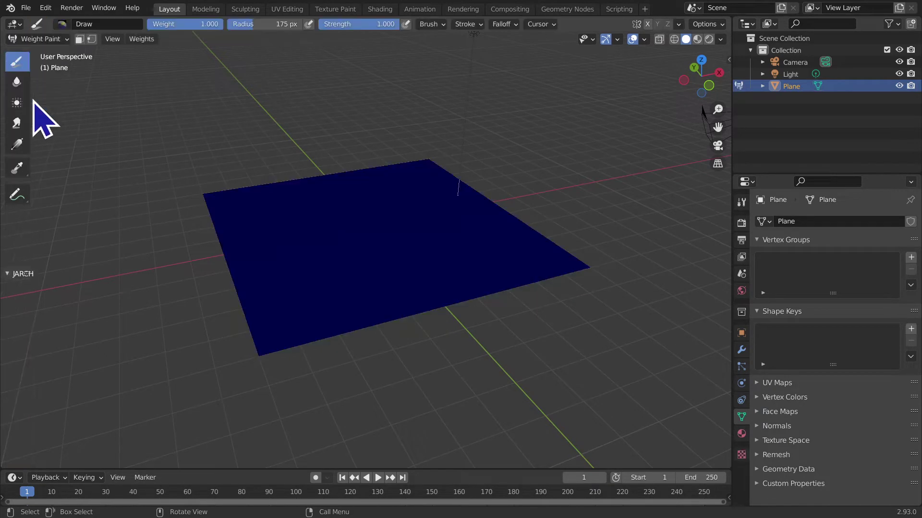
pyautogui.click(911, 257)
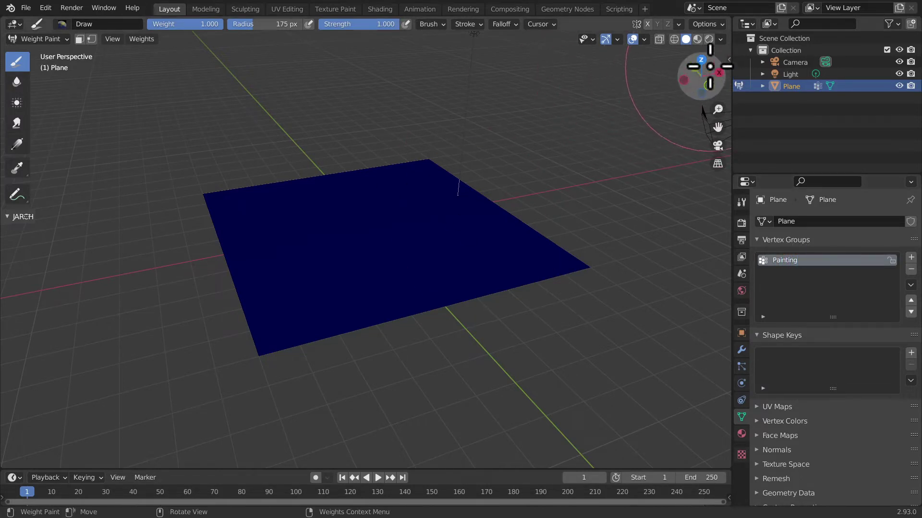
pyautogui.click(702, 59)
pyautogui.scroll(-2, 520, 224)
pyautogui.scroll(3, 520, 224)
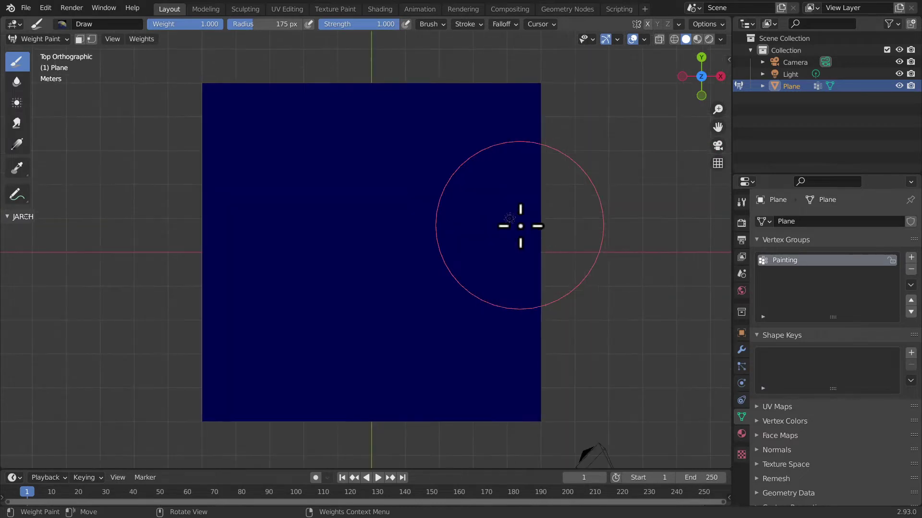
# Set the brush radius to 102 px and paint an S-shaped stroke down the plane
pyautogui.press('f')
pyautogui.click(446, 203)
pyautogui.moveTo(236, 134)
pyautogui.mouseDown()
pyautogui.moveTo(251, 153)
pyautogui.moveTo(352, 187)
pyautogui.moveTo(411, 266)
pyautogui.moveTo(264, 325)
pyautogui.moveTo(285, 410)
pyautogui.moveTo(303, 432)
pyautogui.mouseUp()
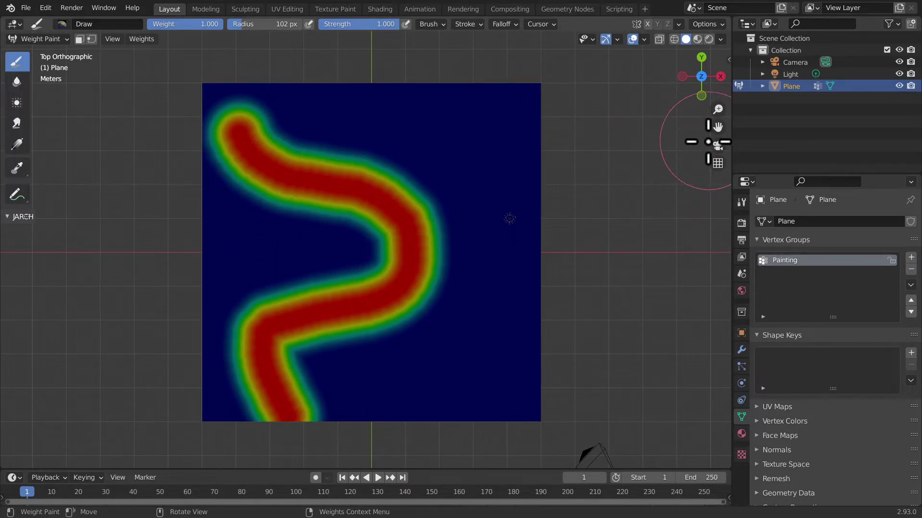
pyautogui.keyDown('ctrl'); pyautogui.moveTo(677, 142); pyautogui.dragTo(679, 147, button='middle'); pyautogui.keyUp('ctrl')
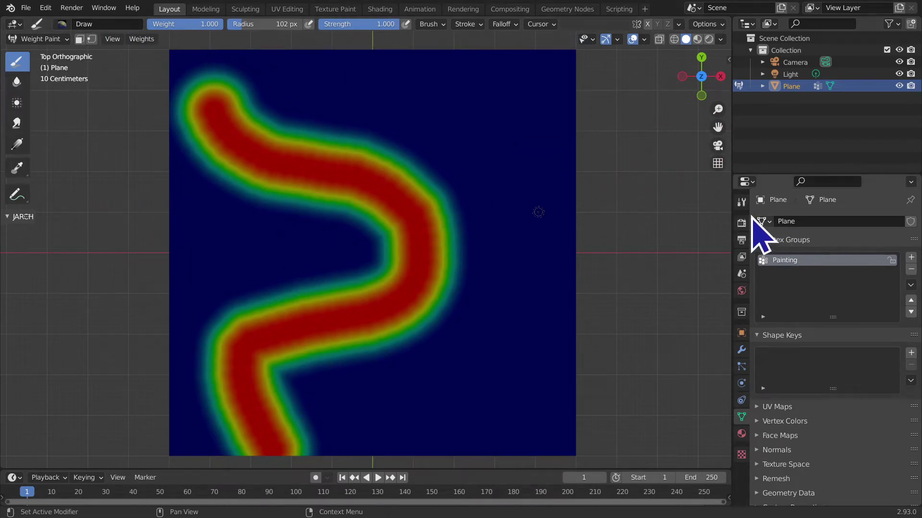
pyautogui.scroll(-2, 664, 208)
pyautogui.scroll(2, 655, 199)
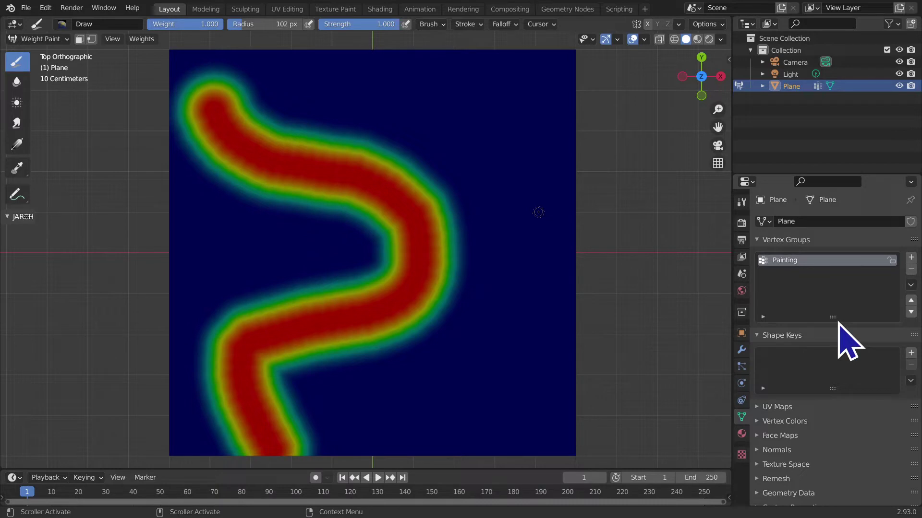
pyautogui.moveTo(838, 317); pyautogui.dragTo(838, 314)
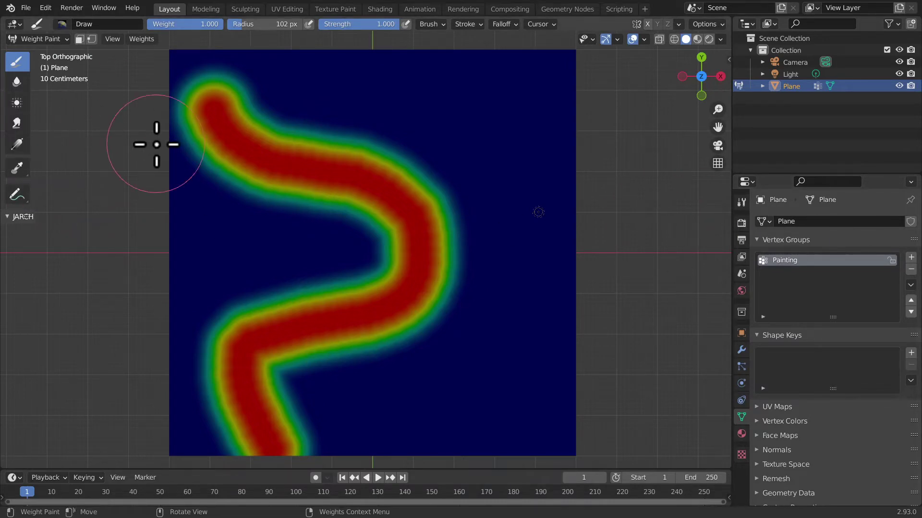
# Select the Painting group's vertices in Edit Mode, then return to Weight Paint mode
pyautogui.press('Tab')
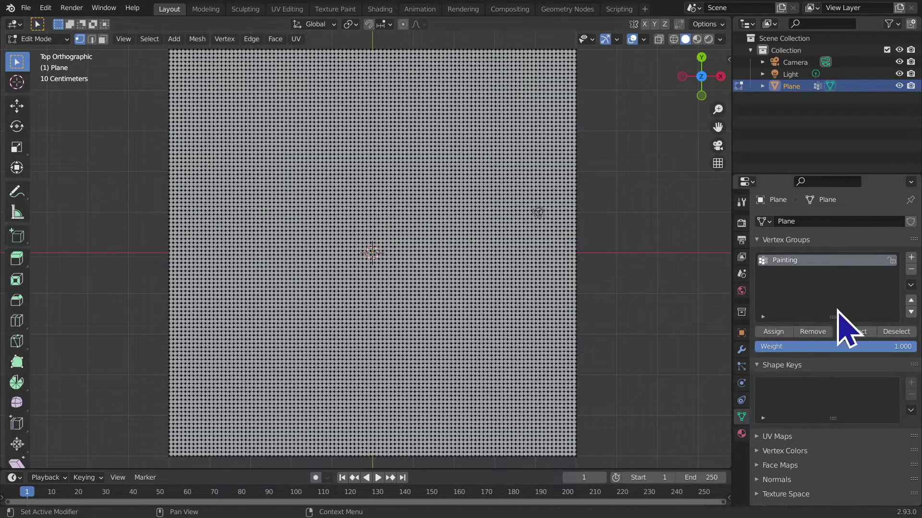
pyautogui.click(847, 334)
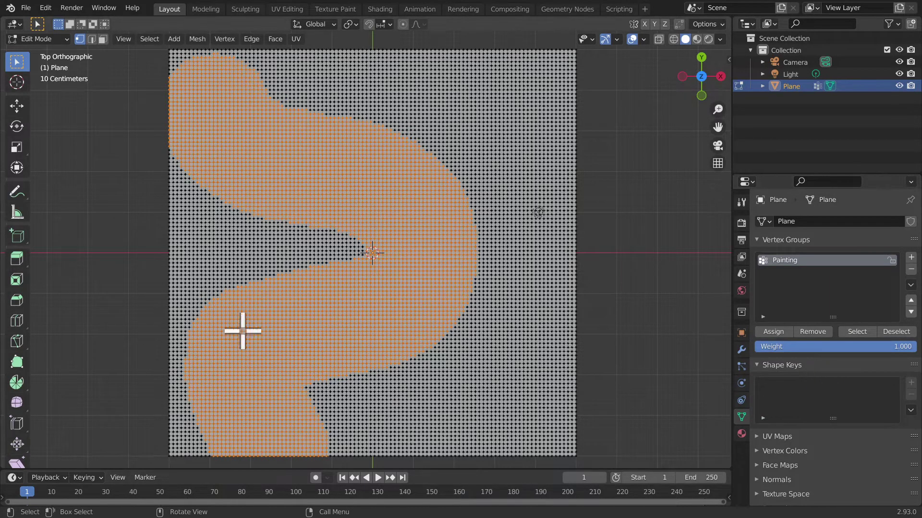
pyautogui.click(36, 39)
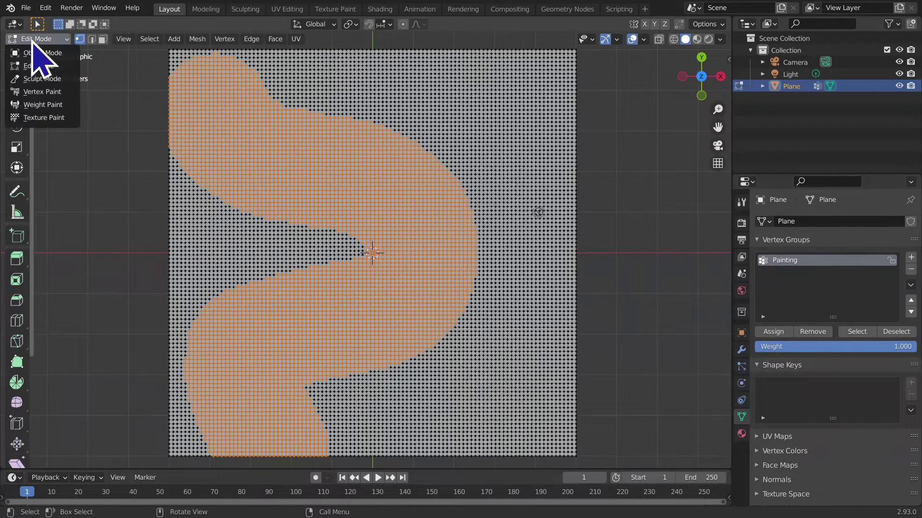
pyautogui.click(42, 105)
pyautogui.scroll(-2, 340, 202)
pyautogui.scroll(2, 339, 202)
# Zoom in and pan the view along the S-shaped red band
pyautogui.scroll(5, 298, 181)
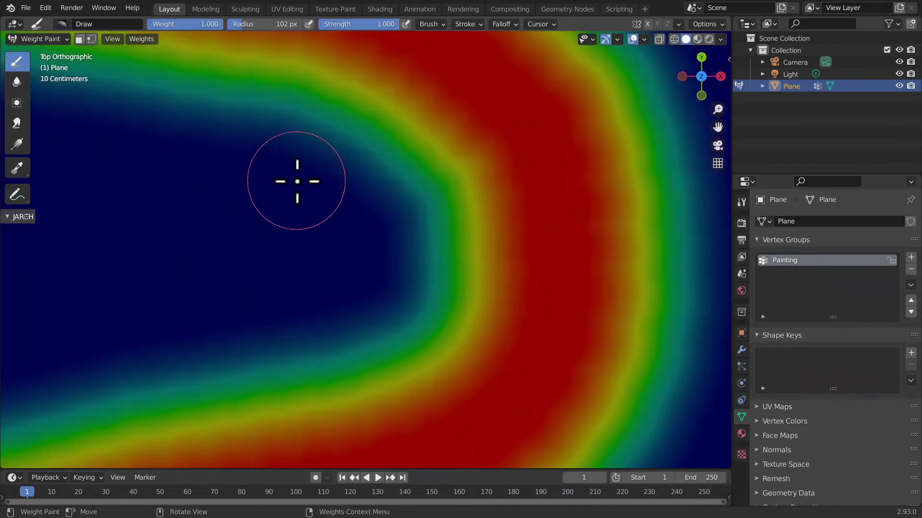
pyautogui.scroll(1, 500, 265)
pyautogui.scroll(1, 499, 266)
pyautogui.keyDown('shift'); pyautogui.moveTo(499, 266); pyautogui.dragTo(231, 210, button='middle'); pyautogui.keyUp('shift')
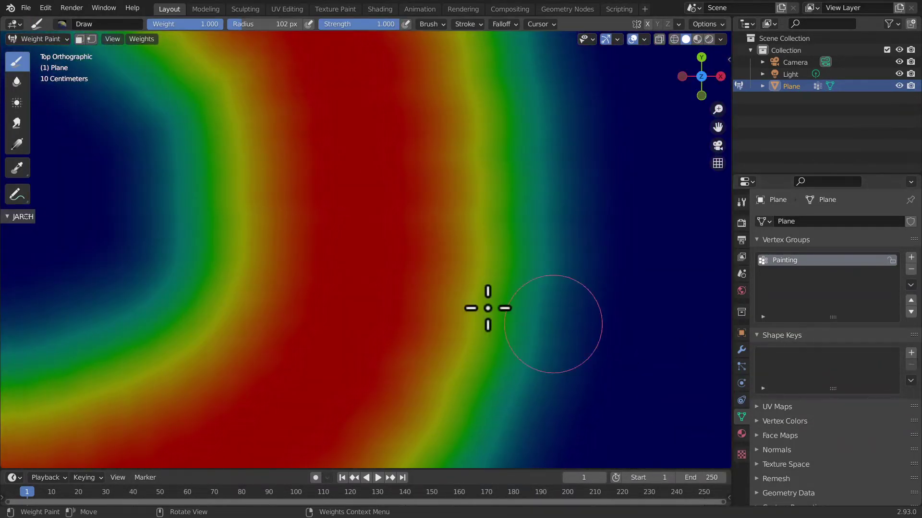
pyautogui.scroll(1, 488, 308)
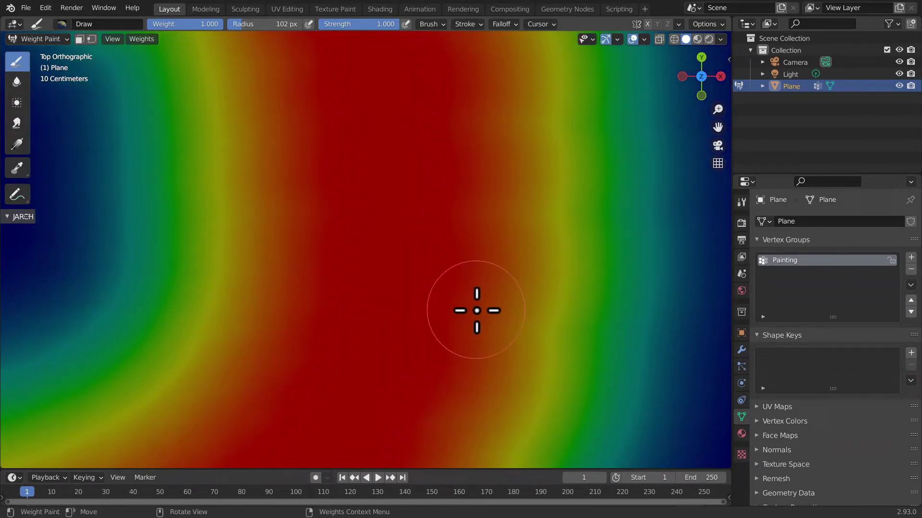
pyautogui.keyDown('shift'); pyautogui.moveTo(446, 303); pyautogui.dragTo(482, 302, button='middle'); pyautogui.keyUp('shift')
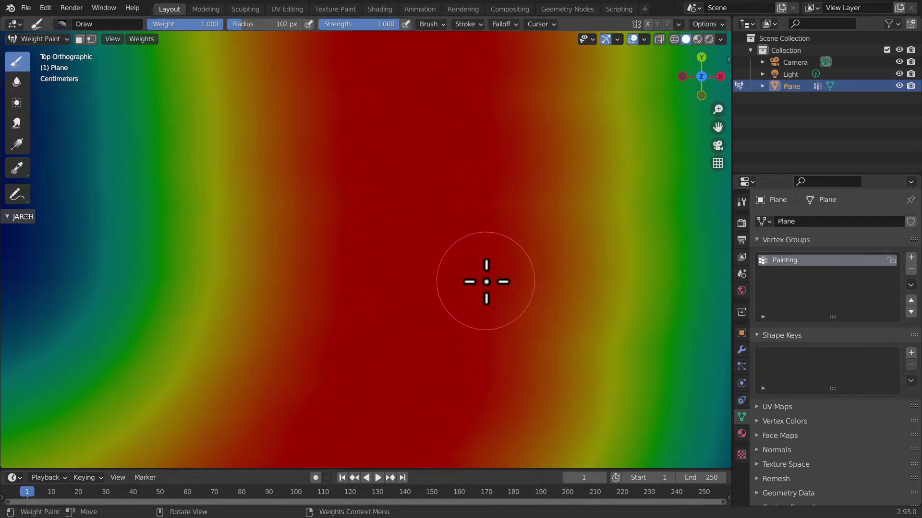
pyautogui.scroll(-2, 487, 282)
pyautogui.scroll(-2, 486, 282)
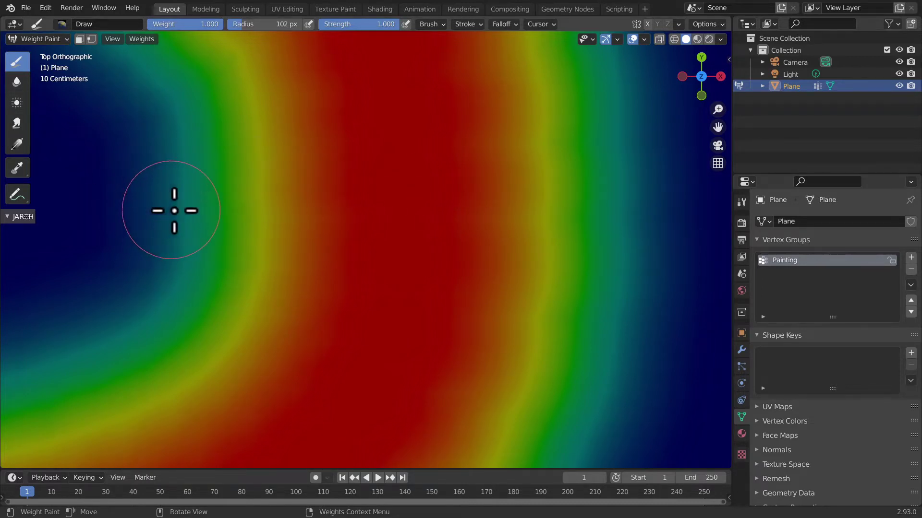
# Try extra weight dabs beside the band, undo them, and widen the side panels
pyautogui.moveTo(550, 371); pyautogui.dragTo(556, 366)
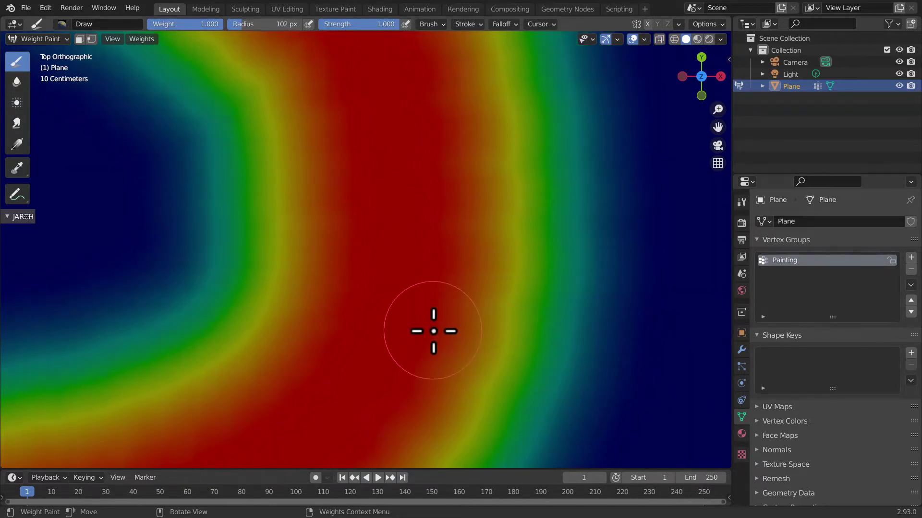
pyautogui.click(432, 329)
pyautogui.hotkey('ctrl', 'z')
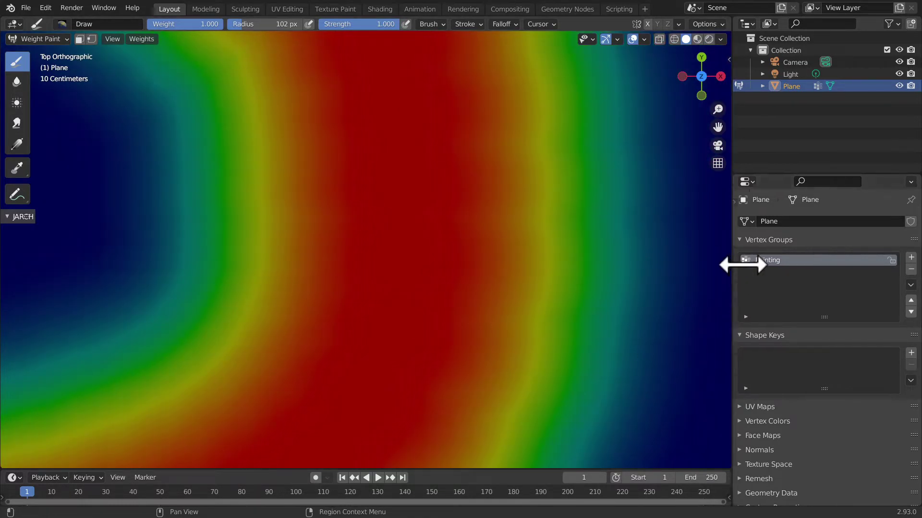
pyautogui.moveTo(730, 265); pyautogui.dragTo(720, 265)
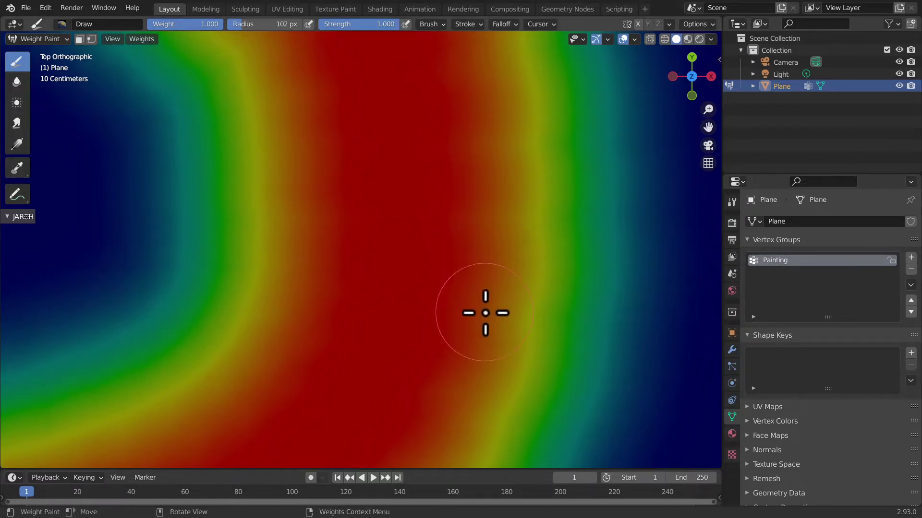
pyautogui.hotkey('ctrl', 'z')
pyautogui.hotkey('ctrl', 'z')
pyautogui.hotkey('ctrl', 'shift', 'z')
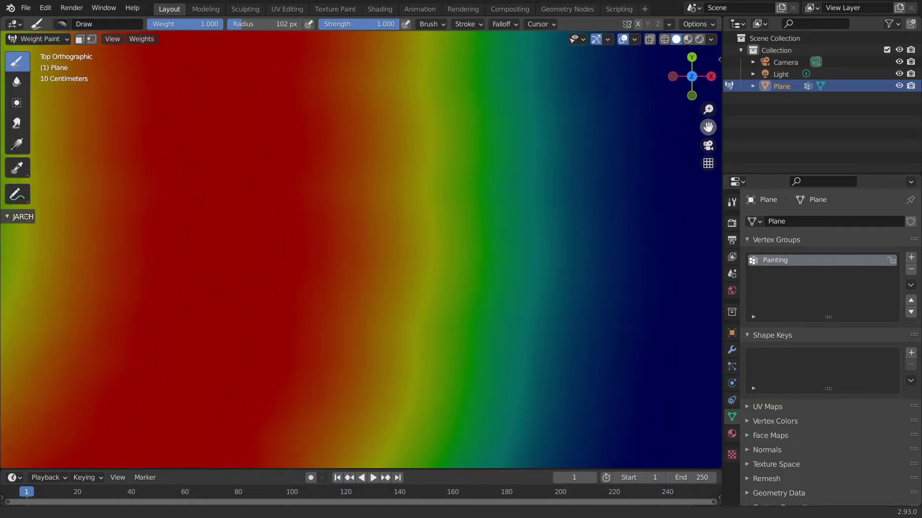
# Pan and zoom out until the whole painted plane is framed
pyautogui.moveTo(709, 128); pyautogui.dragTo(372, 223)
pyautogui.scroll(2, 517, 201)
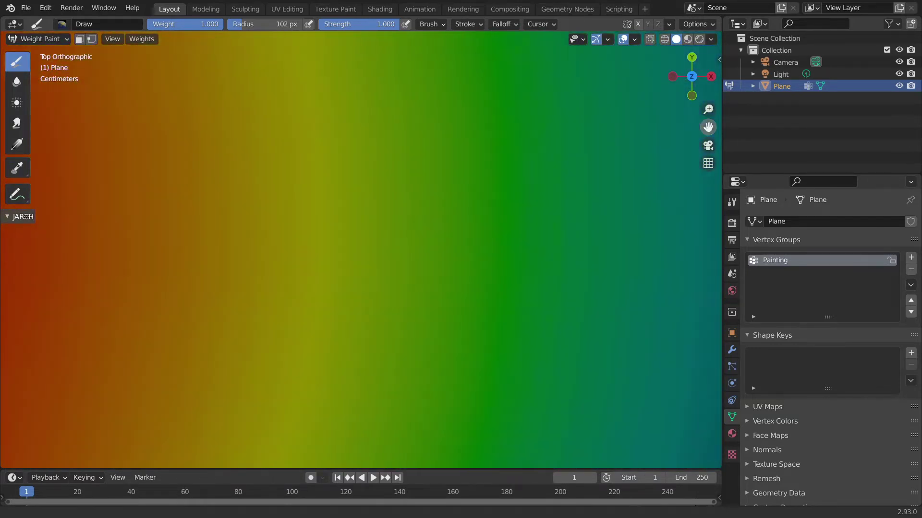
pyautogui.scroll(2, 475, 239)
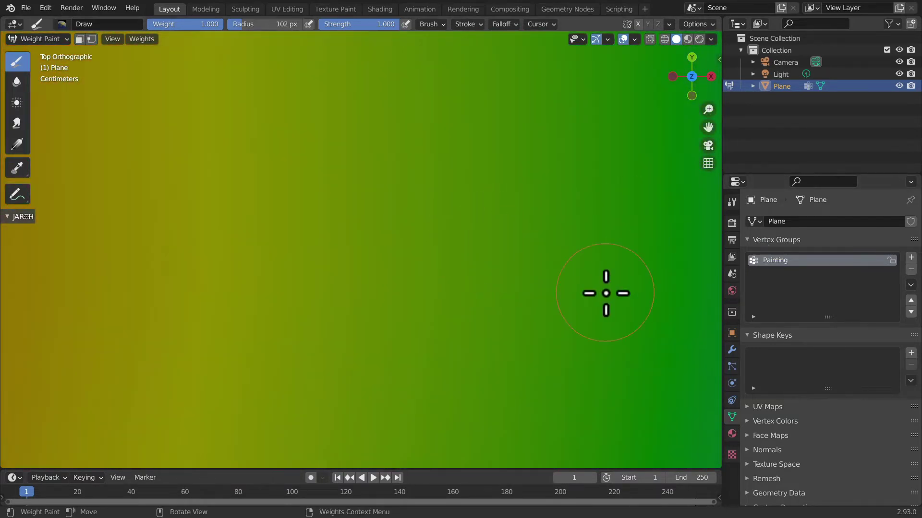
pyautogui.scroll(-2, 624, 271)
pyautogui.scroll(-3, 639, 252)
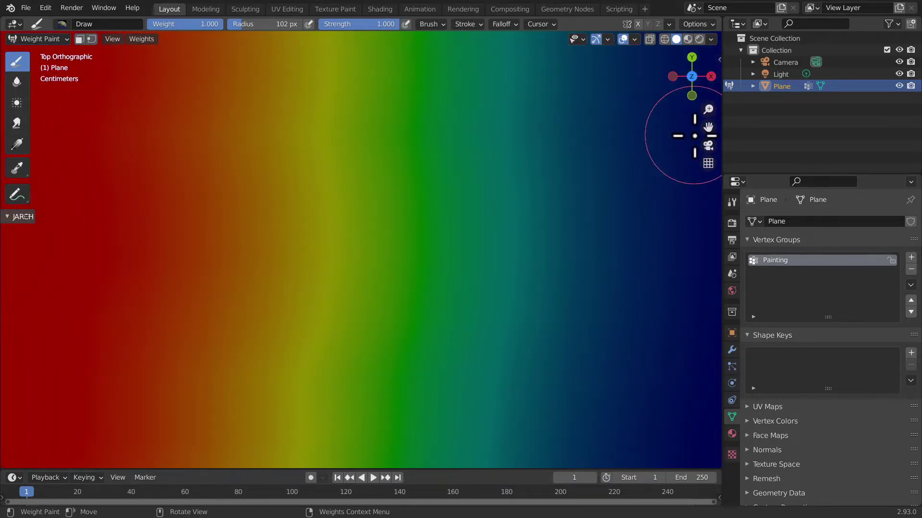
pyautogui.moveTo(708, 127); pyautogui.dragTo(456, 245)
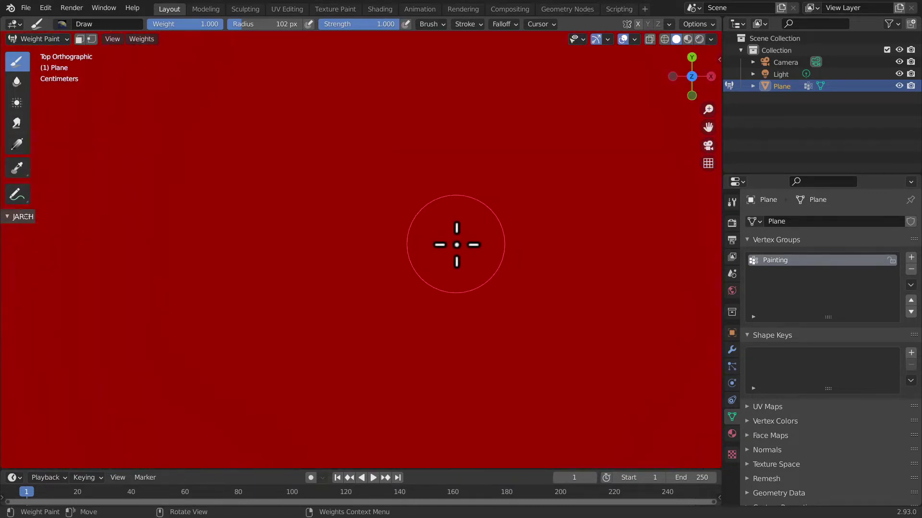
pyautogui.scroll(-3, 438, 263)
pyautogui.scroll(-3, 438, 264)
pyautogui.scroll(-2, 428, 274)
pyautogui.scroll(-2, 404, 316)
pyautogui.scroll(-2, 403, 316)
pyautogui.scroll(3, 430, 323)
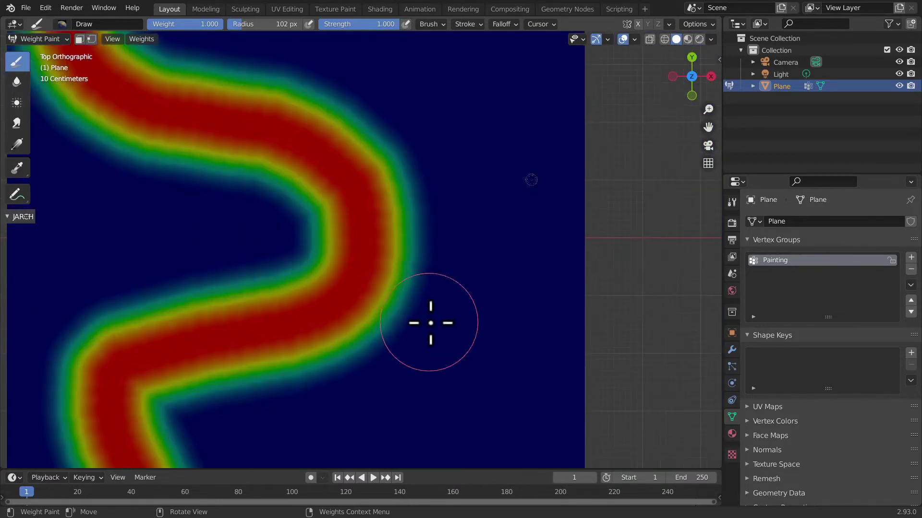
pyautogui.scroll(3, 428, 319)
pyautogui.scroll(2, 506, 335)
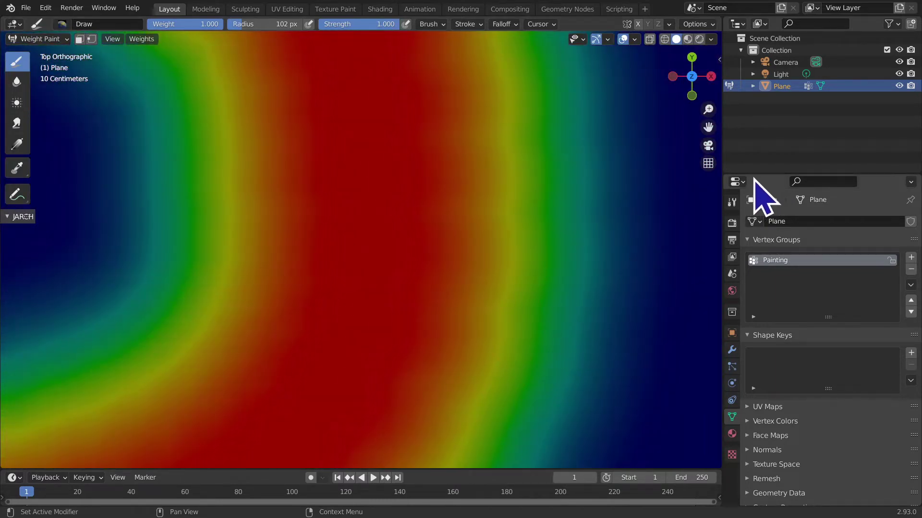
pyautogui.moveTo(708, 127); pyautogui.dragTo(691, 128)
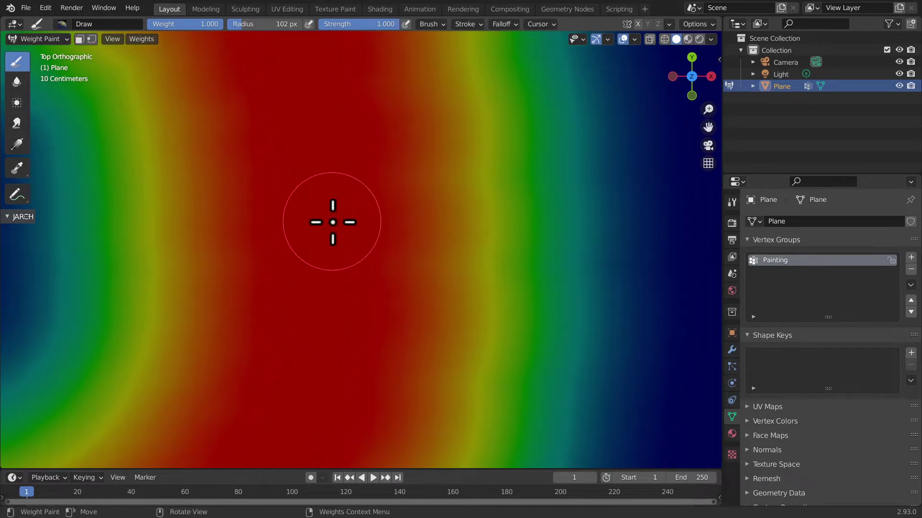
pyautogui.scroll(-2, 332, 221)
pyautogui.scroll(-3, 346, 220)
pyautogui.scroll(-3, 360, 220)
pyautogui.scroll(-4, 397, 217)
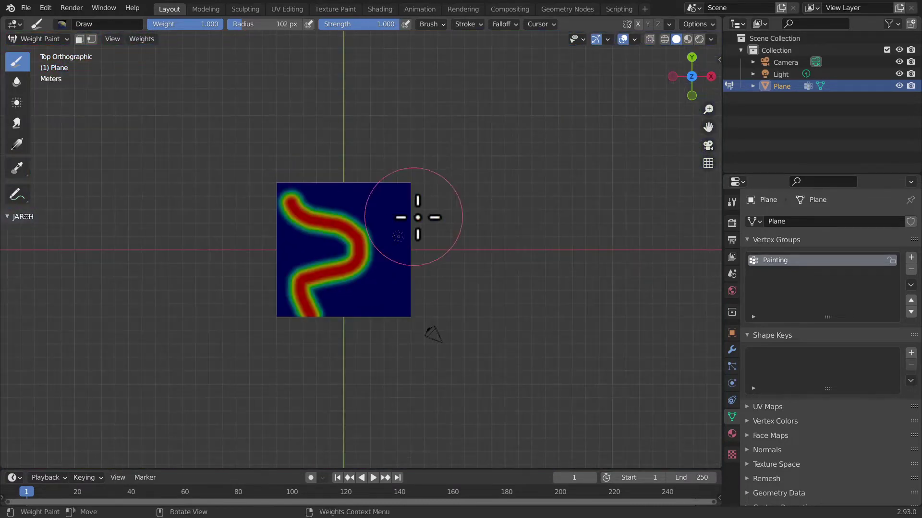
# Centre the painted plane and add a weight dab beside the S-stroke's upper curve
pyautogui.scroll(1, 446, 208)
pyautogui.scroll(2, 495, 192)
pyautogui.scroll(2, 576, 158)
pyautogui.scroll(-1, 648, 130)
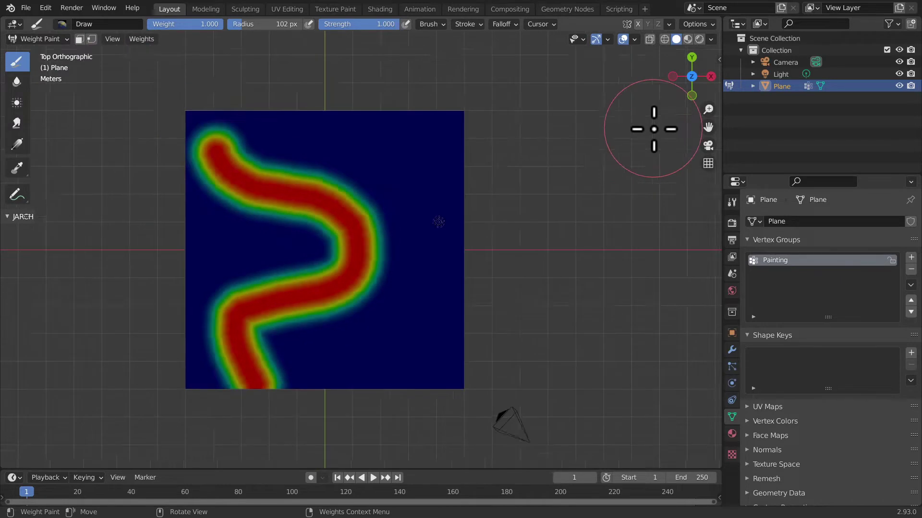
pyautogui.scroll(2, 653, 128)
pyautogui.moveTo(708, 128)
pyautogui.mouseDown()
pyautogui.moveTo(840, 131)
pyautogui.moveTo(785, 131)
pyautogui.mouseUp()
pyautogui.click(355, 178)
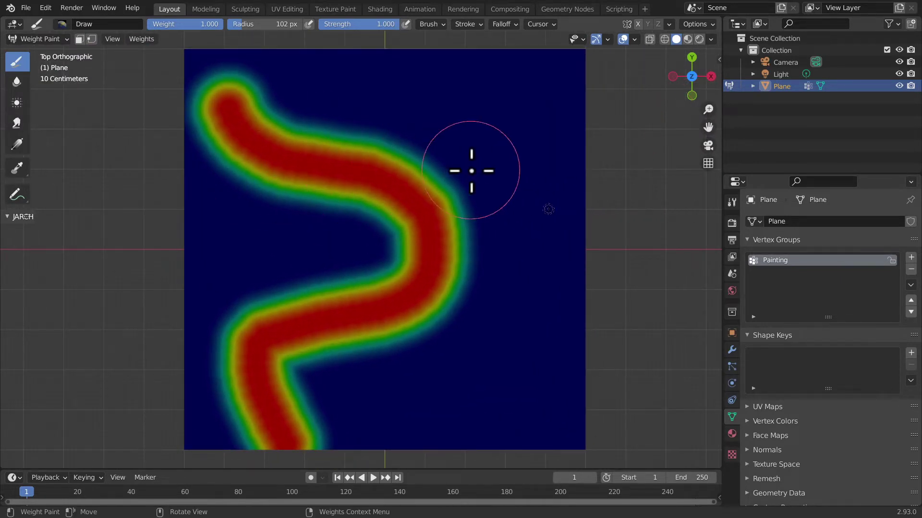
# Set brush strength to 0.520 and paint green strokes around the S-stroke and left side
pyautogui.hotkey('shift', 'f')
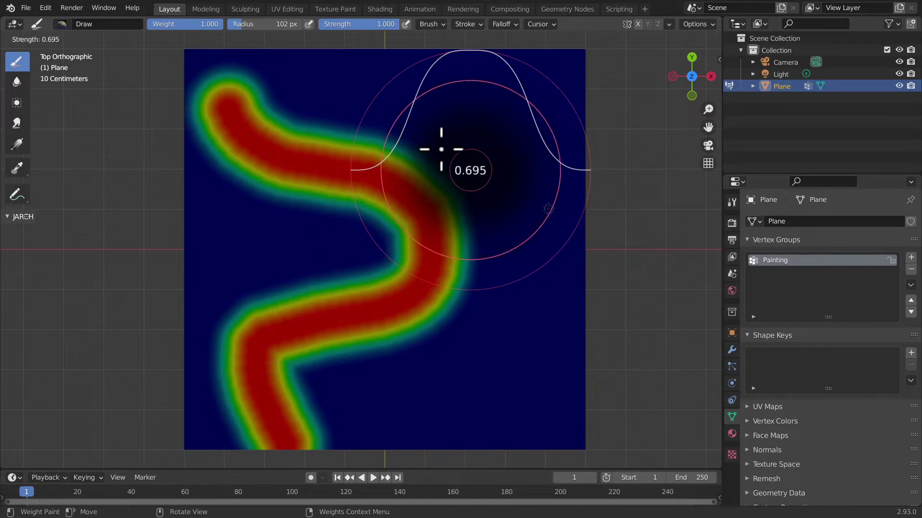
pyautogui.click(424, 149)
pyautogui.moveTo(437, 103)
pyautogui.mouseDown()
pyautogui.moveTo(394, 247)
pyautogui.moveTo(276, 362)
pyautogui.moveTo(379, 448)
pyautogui.moveTo(224, 411)
pyautogui.moveTo(210, 262)
pyautogui.moveTo(194, 430)
pyautogui.moveTo(196, 373)
pyautogui.moveTo(228, 422)
pyautogui.moveTo(254, 328)
pyautogui.moveTo(294, 267)
pyautogui.moveTo(346, 323)
pyautogui.moveTo(437, 197)
pyautogui.moveTo(367, 281)
pyautogui.moveTo(325, 261)
pyautogui.moveTo(350, 220)
pyautogui.moveTo(341, 210)
pyautogui.moveTo(276, 263)
pyautogui.moveTo(283, 214)
pyautogui.moveTo(216, 243)
pyautogui.moveTo(245, 237)
pyautogui.moveTo(243, 211)
pyautogui.mouseUp()
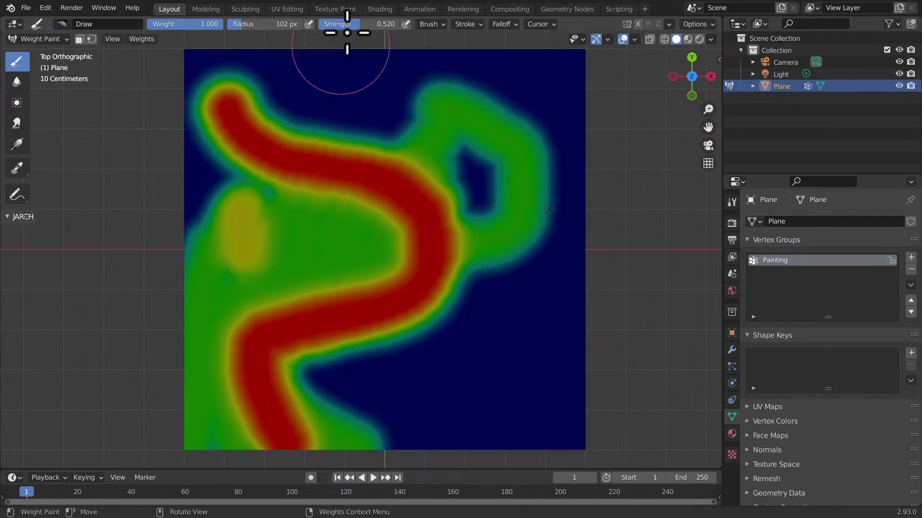
pyautogui.moveTo(243, 284)
pyautogui.mouseDown()
pyautogui.moveTo(249, 206)
pyautogui.moveTo(205, 187)
pyautogui.mouseUp()
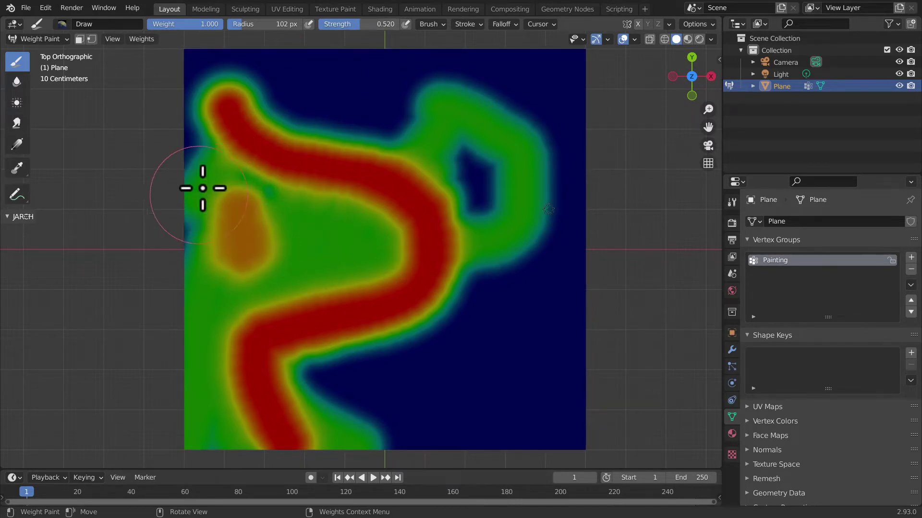
pyautogui.moveTo(377, 246)
pyautogui.mouseDown()
pyautogui.moveTo(335, 245)
pyautogui.moveTo(350, 241)
pyautogui.moveTo(315, 308)
pyautogui.mouseUp()
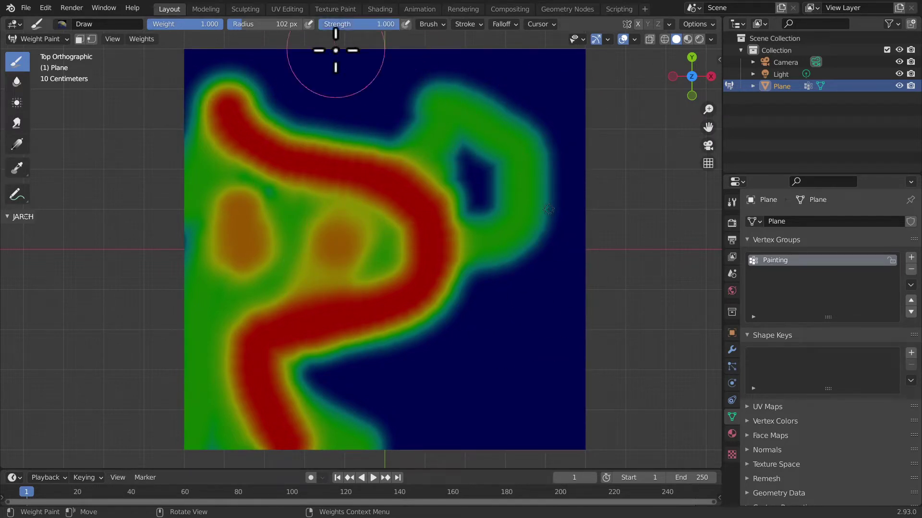
# Paint full-strength red diagonal strokes across the plane's upper right at weight 1.000
pyautogui.moveTo(406, 91); pyautogui.dragTo(552, 226)
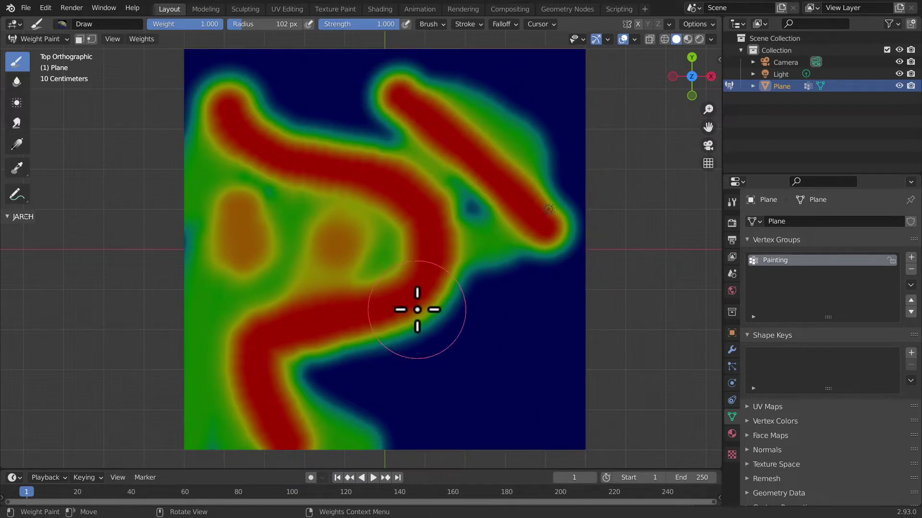
pyautogui.moveTo(469, 123)
pyautogui.mouseDown()
pyautogui.moveTo(422, 150)
pyautogui.moveTo(506, 197)
pyautogui.mouseUp()
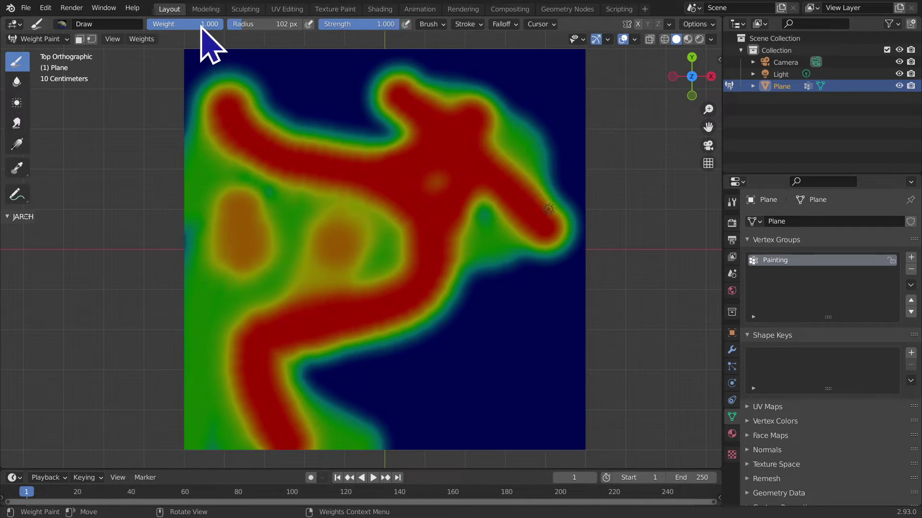
pyautogui.press('Return')
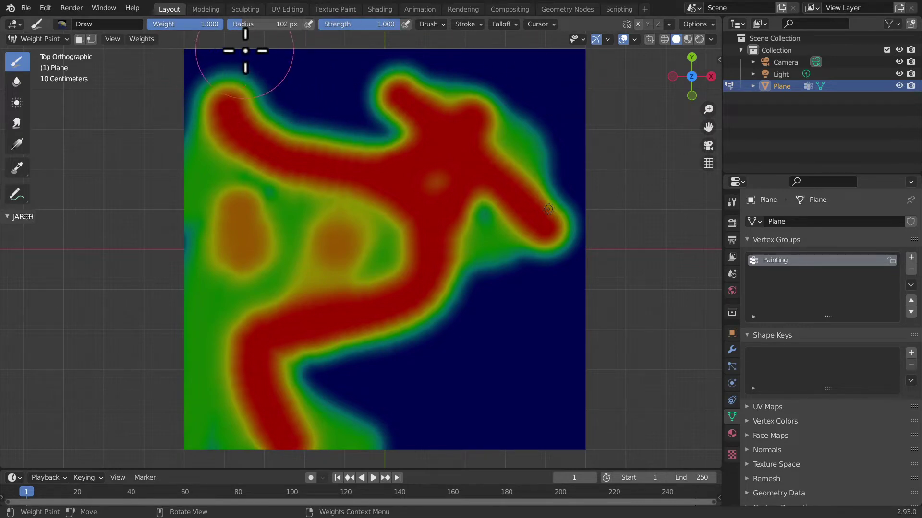
# Paint full red weight over the top-left corner and around the lower orange blob
pyautogui.moveTo(328, 117)
pyautogui.mouseDown()
pyautogui.moveTo(484, 219)
pyautogui.moveTo(430, 294)
pyautogui.moveTo(358, 323)
pyautogui.moveTo(308, 394)
pyautogui.moveTo(298, 426)
pyautogui.moveTo(291, 356)
pyautogui.moveTo(502, 264)
pyautogui.moveTo(487, 198)
pyautogui.mouseUp()
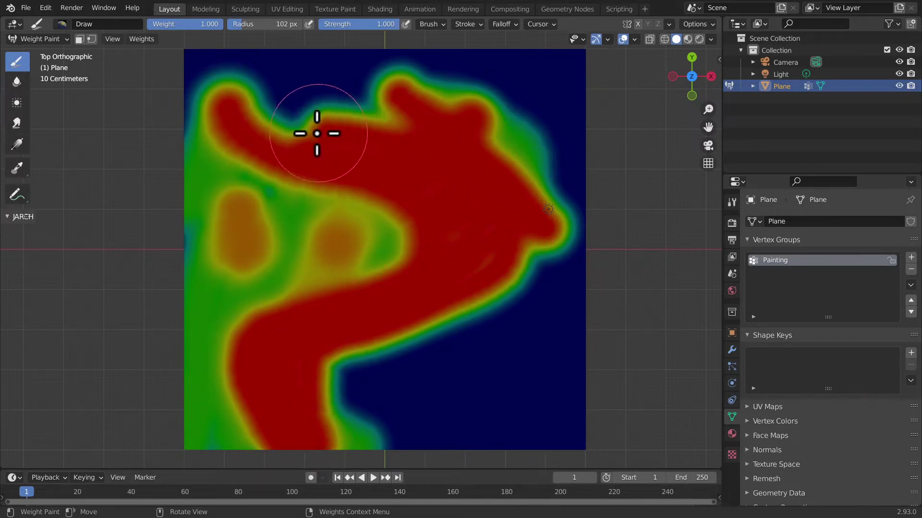
pyautogui.moveTo(319, 134)
pyautogui.mouseDown()
pyautogui.moveTo(216, 82)
pyautogui.moveTo(206, 62)
pyautogui.moveTo(230, 138)
pyautogui.moveTo(391, 160)
pyautogui.moveTo(426, 216)
pyautogui.moveTo(277, 381)
pyautogui.mouseUp()
pyautogui.moveTo(306, 446)
pyautogui.mouseDown()
pyautogui.moveTo(299, 397)
pyautogui.moveTo(436, 216)
pyautogui.moveTo(452, 278)
pyautogui.moveTo(313, 353)
pyautogui.mouseUp()
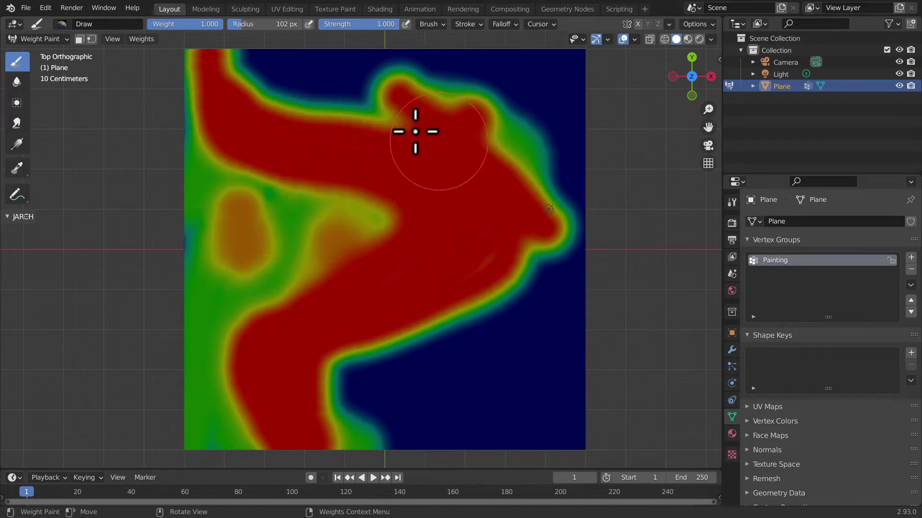
# Set brush strength to 0.3 and paint into the lower blue area to shrink it
pyautogui.click(349, 26)
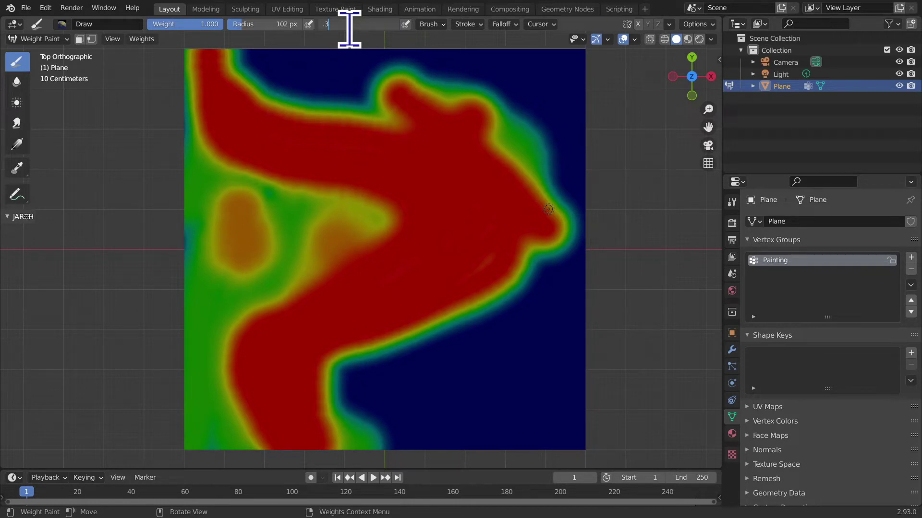
pyautogui.press('Return')
pyautogui.moveTo(459, 317)
pyautogui.mouseDown()
pyautogui.moveTo(420, 412)
pyautogui.moveTo(389, 432)
pyautogui.moveTo(438, 395)
pyautogui.moveTo(448, 370)
pyautogui.moveTo(446, 389)
pyautogui.moveTo(457, 360)
pyautogui.moveTo(441, 360)
pyautogui.moveTo(436, 400)
pyautogui.moveTo(462, 275)
pyautogui.mouseUp()
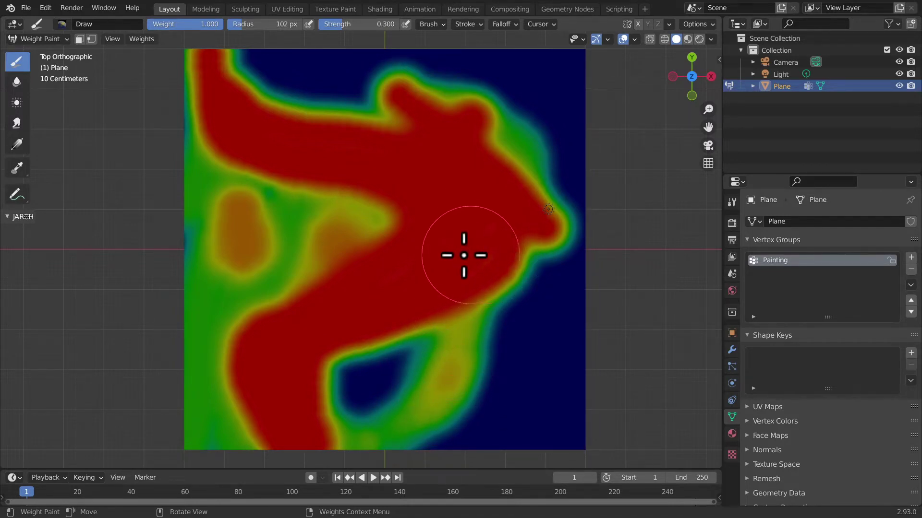
pyautogui.moveTo(465, 255)
pyautogui.mouseDown()
pyautogui.moveTo(462, 337)
pyautogui.moveTo(339, 435)
pyautogui.moveTo(422, 435)
pyautogui.moveTo(354, 370)
pyautogui.moveTo(365, 397)
pyautogui.mouseUp()
pyautogui.scroll(-5, 524, 315)
pyautogui.scroll(5, 565, 310)
pyautogui.scroll(-2, 565, 310)
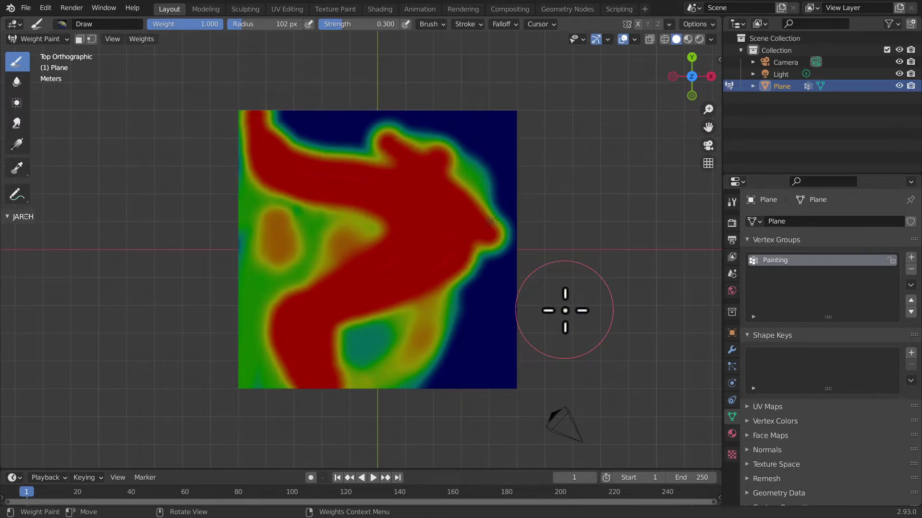
pyautogui.press('Tab')
# Deselect all, select the Painting group's vertices, and toggle modes to inspect the selection
pyautogui.hotkey('alt', 'a')
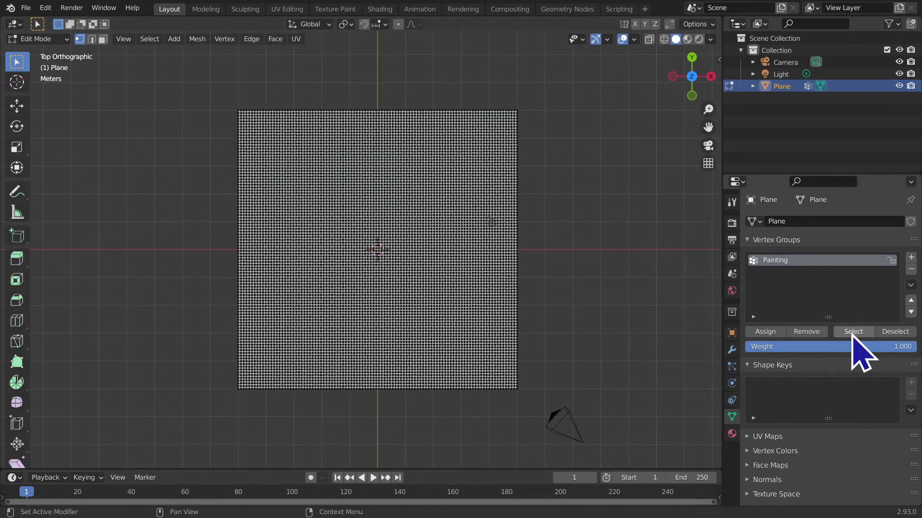
pyautogui.click(851, 334)
pyautogui.press('Tab')
pyautogui.scroll(1, 480, 323)
pyautogui.press('Tab')
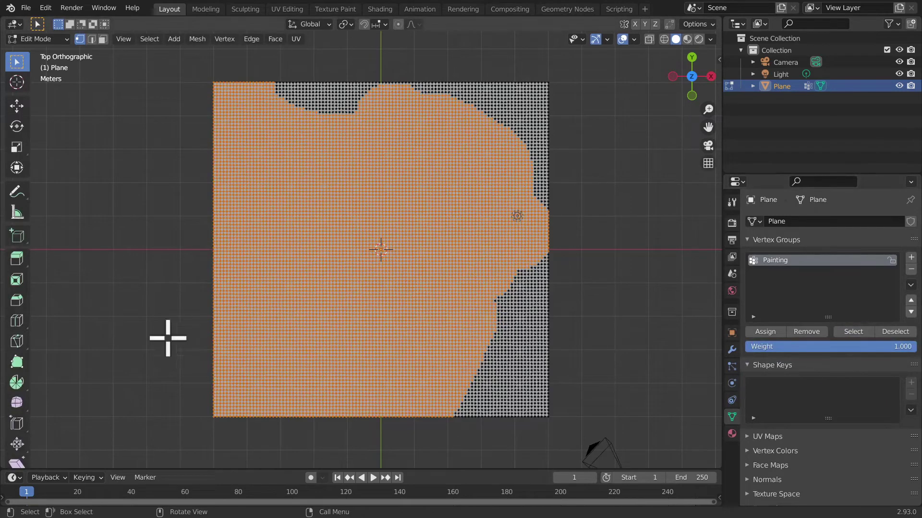
pyautogui.press('Tab')
pyautogui.press('Tab')
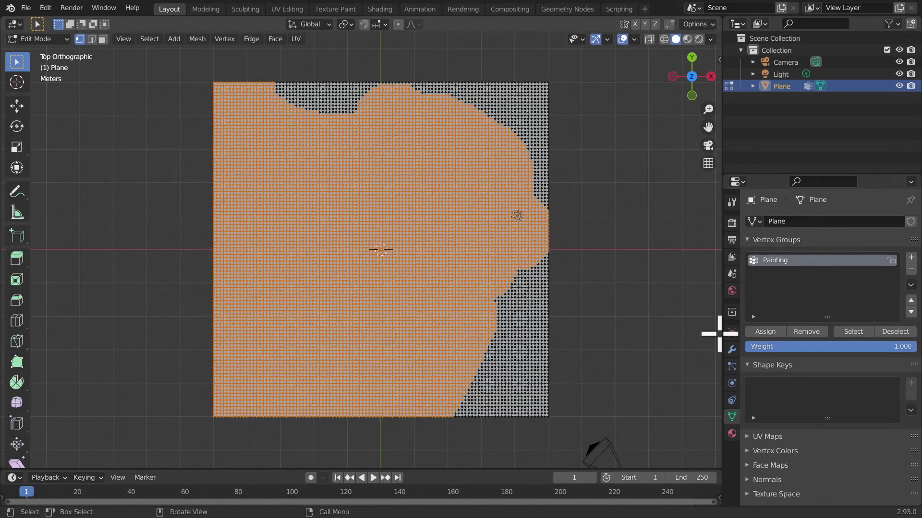
pyautogui.press('Tab')
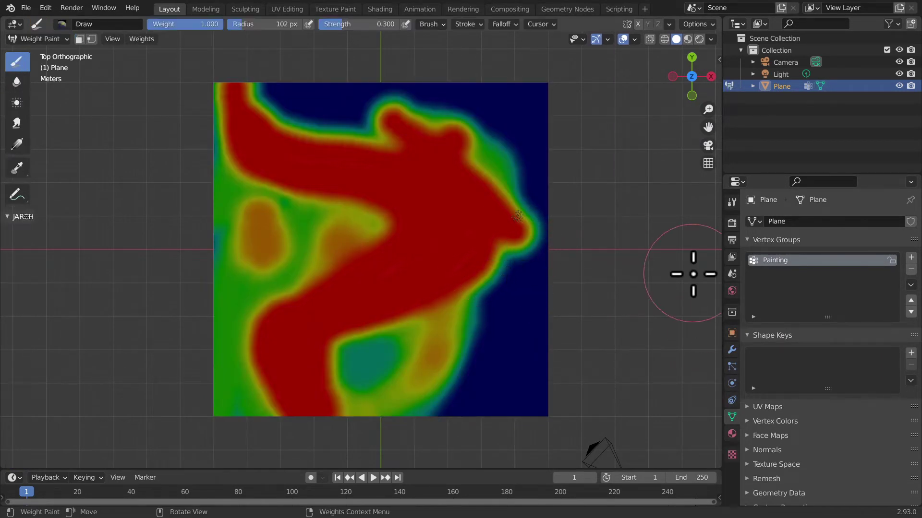
# Zoom in and paint the central orange area red at strength 1.000
pyautogui.scroll(1, 299, 391)
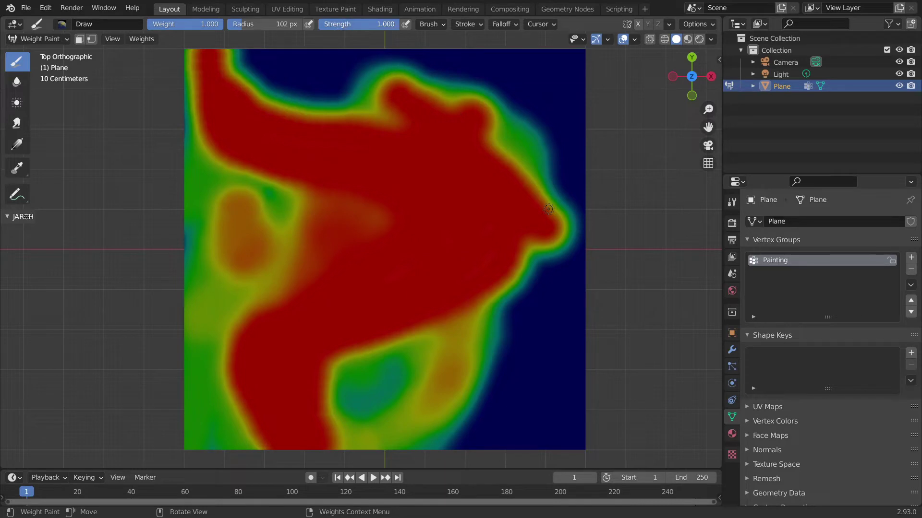
pyautogui.moveTo(347, 216)
pyautogui.mouseDown()
pyautogui.moveTo(411, 165)
pyautogui.moveTo(359, 260)
pyautogui.mouseUp()
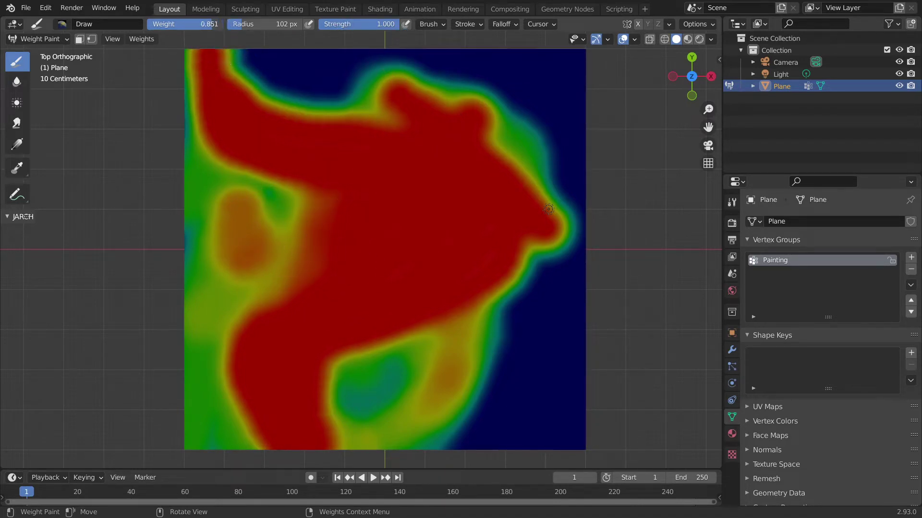
# Paint weight 0.634 green strokes at the plane's top and over the lower blue area
pyautogui.moveTo(319, 83)
pyautogui.mouseDown()
pyautogui.moveTo(391, 211)
pyautogui.moveTo(422, 359)
pyautogui.moveTo(466, 446)
pyautogui.moveTo(368, 101)
pyautogui.moveTo(335, 53)
pyautogui.mouseUp()
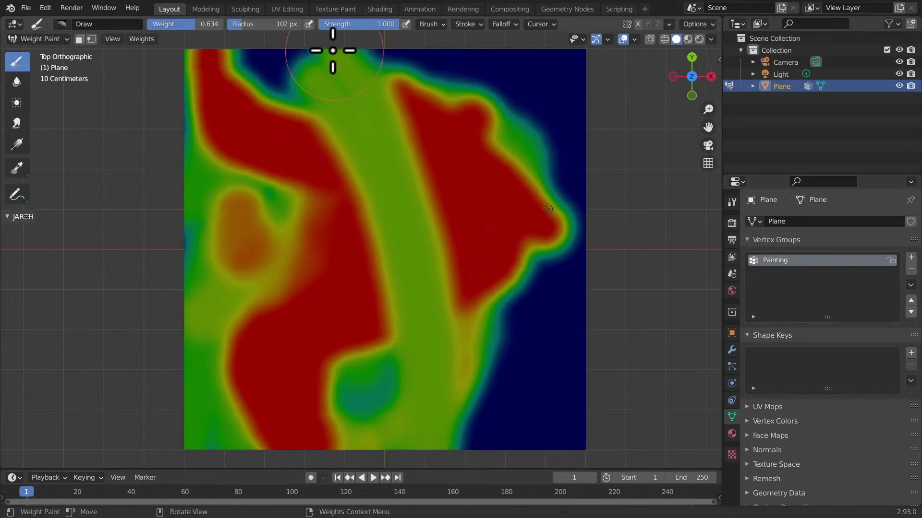
pyautogui.moveTo(337, 108)
pyautogui.mouseDown()
pyautogui.moveTo(381, 199)
pyautogui.moveTo(413, 423)
pyautogui.moveTo(325, 42)
pyautogui.mouseUp()
pyautogui.moveTo(465, 367); pyautogui.dragTo(490, 473)
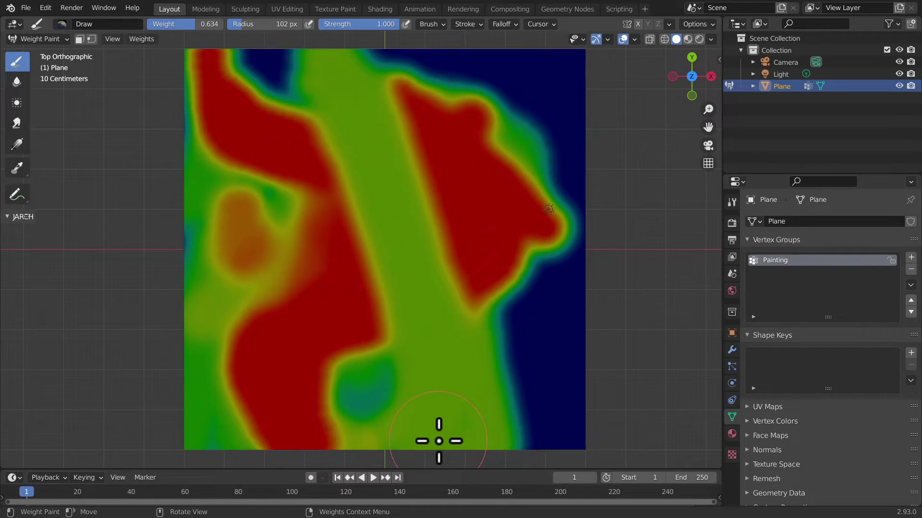
pyautogui.scroll(-1, 356, 417)
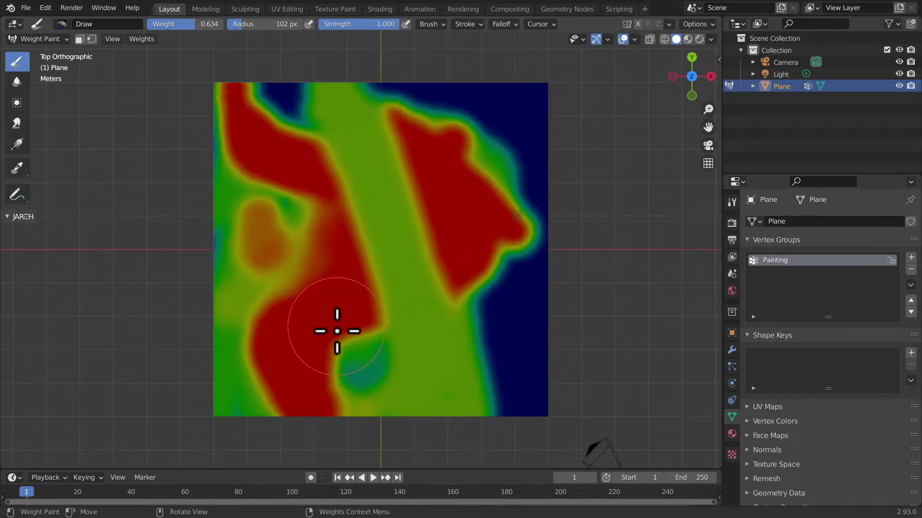
pyautogui.scroll(1, 337, 331)
# Repaint the remaining red patches and red triangle green at 0.634, filling the top notch
pyautogui.moveTo(205, 358)
pyautogui.mouseDown()
pyautogui.moveTo(397, 384)
pyautogui.moveTo(363, 412)
pyautogui.moveTo(263, 404)
pyautogui.moveTo(170, 413)
pyautogui.mouseUp()
pyautogui.moveTo(93, 397); pyautogui.dragTo(242, 469)
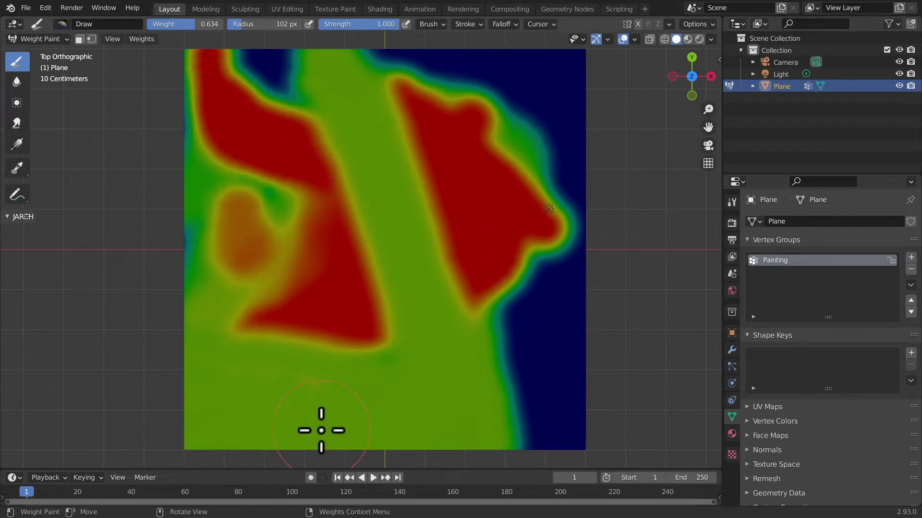
pyautogui.moveTo(180, 131)
pyautogui.mouseDown()
pyautogui.moveTo(201, 62)
pyautogui.moveTo(195, 208)
pyautogui.moveTo(240, 76)
pyautogui.moveTo(224, 95)
pyautogui.moveTo(251, 150)
pyautogui.moveTo(240, 214)
pyautogui.moveTo(293, 127)
pyautogui.moveTo(205, 332)
pyautogui.mouseUp()
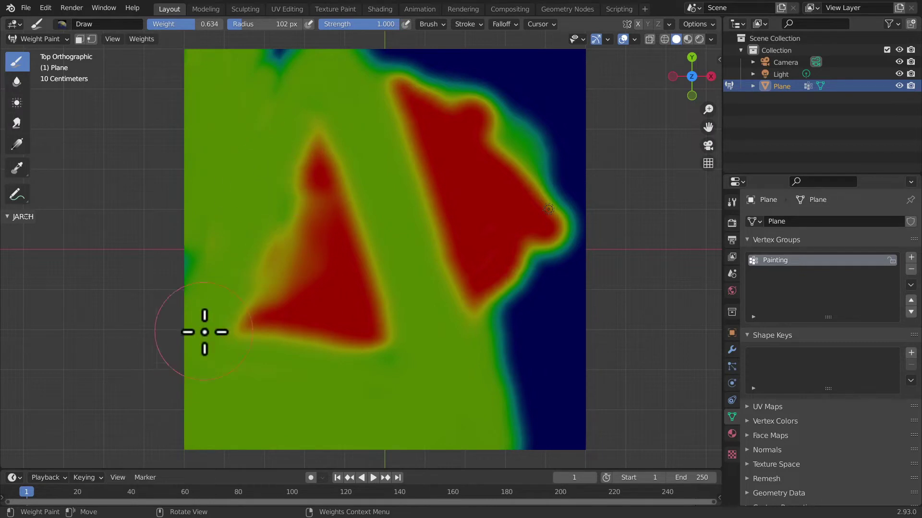
pyautogui.moveTo(216, 177)
pyautogui.mouseDown()
pyautogui.moveTo(154, 391)
pyautogui.moveTo(302, 142)
pyautogui.moveTo(218, 358)
pyautogui.moveTo(338, 123)
pyautogui.moveTo(298, 294)
pyautogui.moveTo(286, 204)
pyautogui.mouseUp()
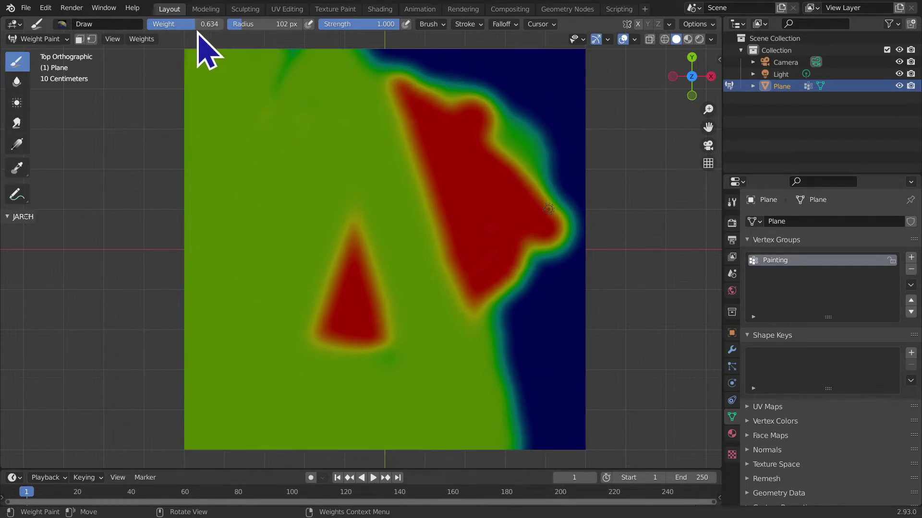
pyautogui.moveTo(332, 395)
pyautogui.mouseDown()
pyautogui.moveTo(269, 346)
pyautogui.moveTo(362, 341)
pyautogui.moveTo(374, 278)
pyautogui.moveTo(360, 222)
pyautogui.mouseUp()
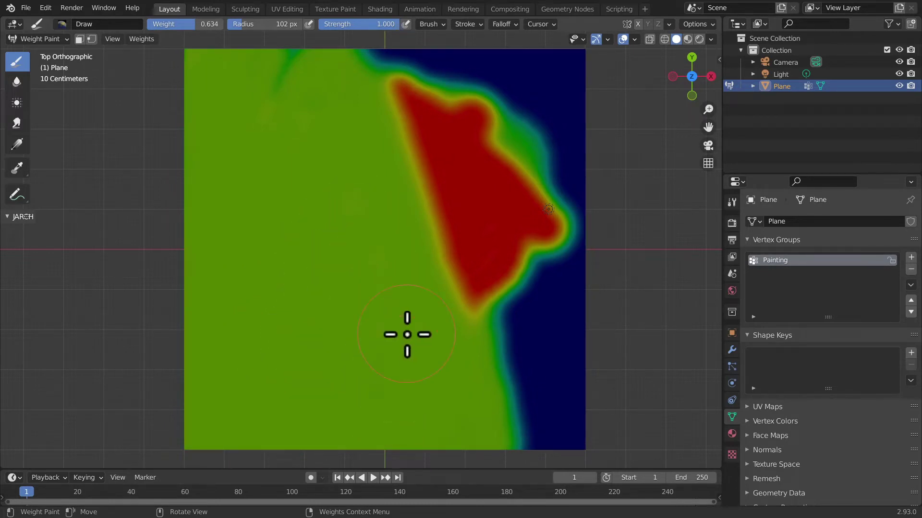
pyautogui.moveTo(485, 328)
pyautogui.mouseDown()
pyautogui.moveTo(473, 323)
pyautogui.moveTo(465, 257)
pyautogui.moveTo(469, 292)
pyautogui.moveTo(533, 179)
pyautogui.moveTo(563, 196)
pyautogui.moveTo(404, 245)
pyautogui.moveTo(455, 267)
pyautogui.moveTo(501, 139)
pyautogui.mouseUp()
pyautogui.moveTo(435, 320); pyautogui.dragTo(453, 254)
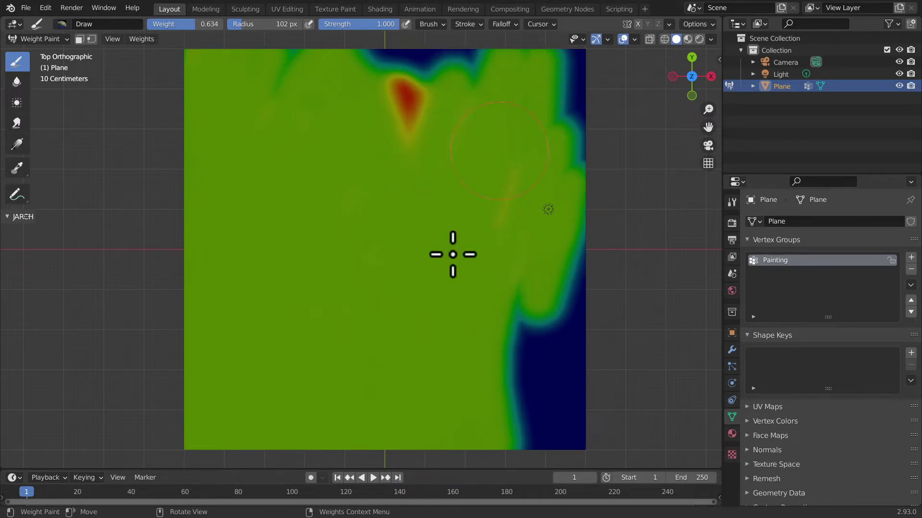
pyautogui.moveTo(469, 132)
pyautogui.mouseDown()
pyautogui.moveTo(378, 117)
pyautogui.moveTo(531, 55)
pyautogui.moveTo(448, 72)
pyautogui.mouseUp()
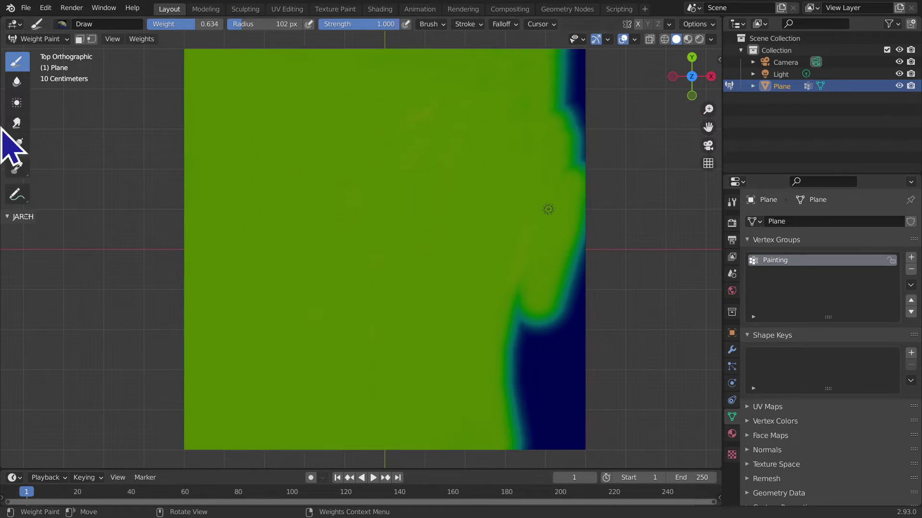
# Paint a 0.304-weight teal stroke across the plane, then a 0.000-weight band across the upper-left
pyautogui.moveTo(290, 132)
pyautogui.mouseDown()
pyautogui.moveTo(311, 168)
pyautogui.moveTo(432, 154)
pyautogui.moveTo(352, 290)
pyautogui.moveTo(312, 395)
pyautogui.moveTo(476, 309)
pyautogui.moveTo(447, 348)
pyautogui.moveTo(514, 264)
pyautogui.moveTo(520, 179)
pyautogui.moveTo(307, 107)
pyautogui.moveTo(516, 315)
pyautogui.moveTo(215, 361)
pyautogui.moveTo(445, 383)
pyautogui.moveTo(461, 442)
pyautogui.moveTo(82, 43)
pyautogui.mouseUp()
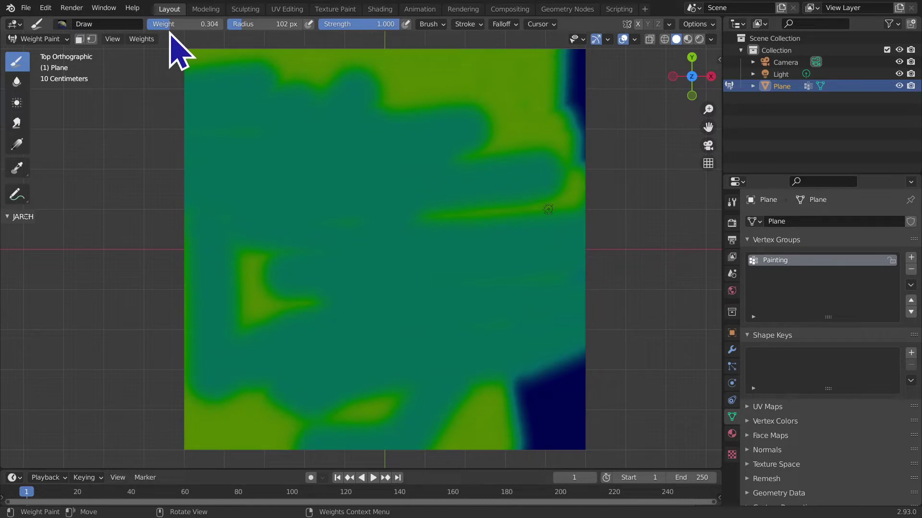
pyautogui.moveTo(220, 123)
pyautogui.mouseDown()
pyautogui.moveTo(344, 165)
pyautogui.moveTo(243, 282)
pyautogui.moveTo(365, 144)
pyautogui.moveTo(232, 221)
pyautogui.moveTo(347, 228)
pyautogui.mouseUp()
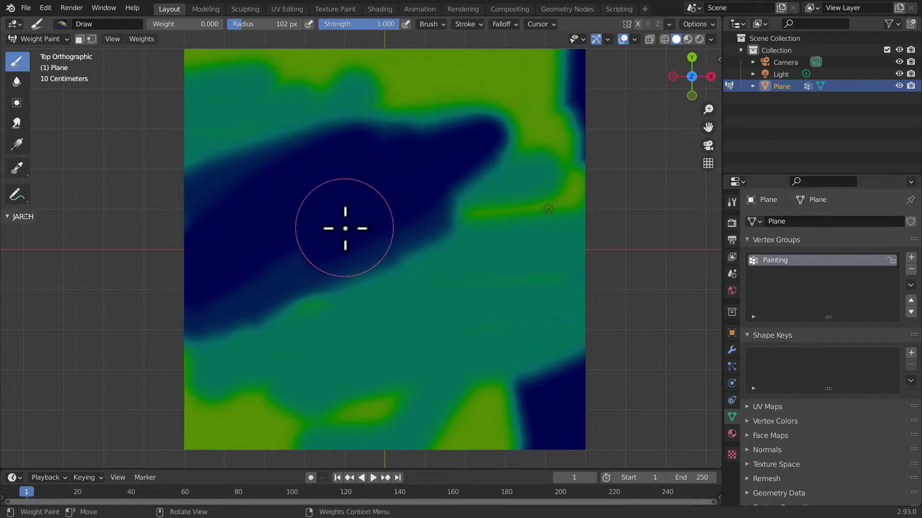
# Set the brush radius to 361 px and paint zero weight over the whole plane
pyautogui.press('f')
pyautogui.click(224, 89)
pyautogui.moveTo(192, 61); pyautogui.dragTo(187, 58)
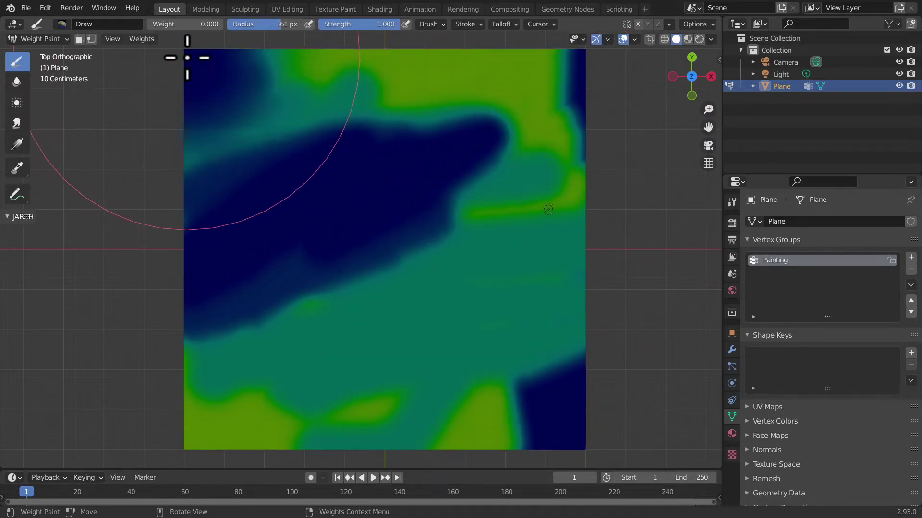
pyautogui.moveTo(222, 93); pyautogui.dragTo(226, 103)
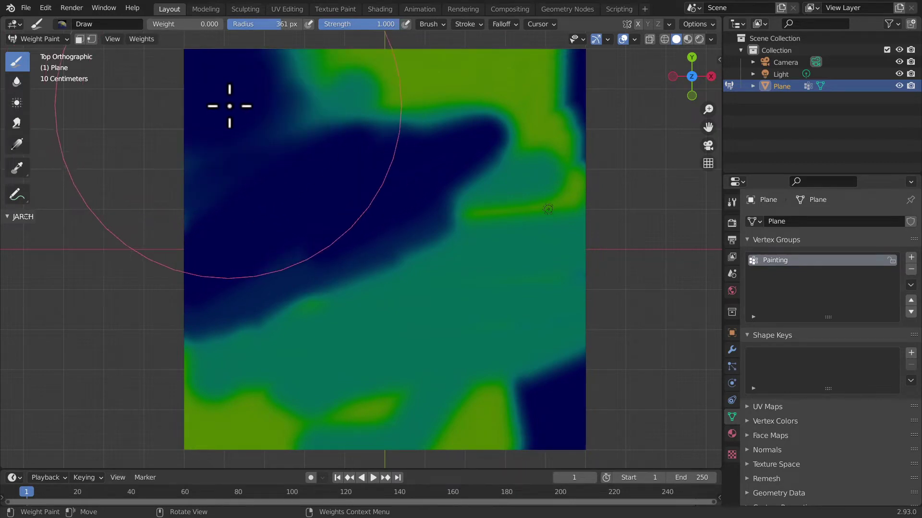
pyautogui.moveTo(252, 72)
pyautogui.mouseDown()
pyautogui.moveTo(499, 132)
pyautogui.moveTo(378, 160)
pyautogui.moveTo(440, 86)
pyautogui.moveTo(529, 243)
pyautogui.moveTo(569, 218)
pyautogui.moveTo(185, 356)
pyautogui.moveTo(243, 434)
pyautogui.moveTo(216, 411)
pyautogui.moveTo(470, 453)
pyautogui.moveTo(465, 362)
pyautogui.moveTo(637, 313)
pyautogui.mouseUp()
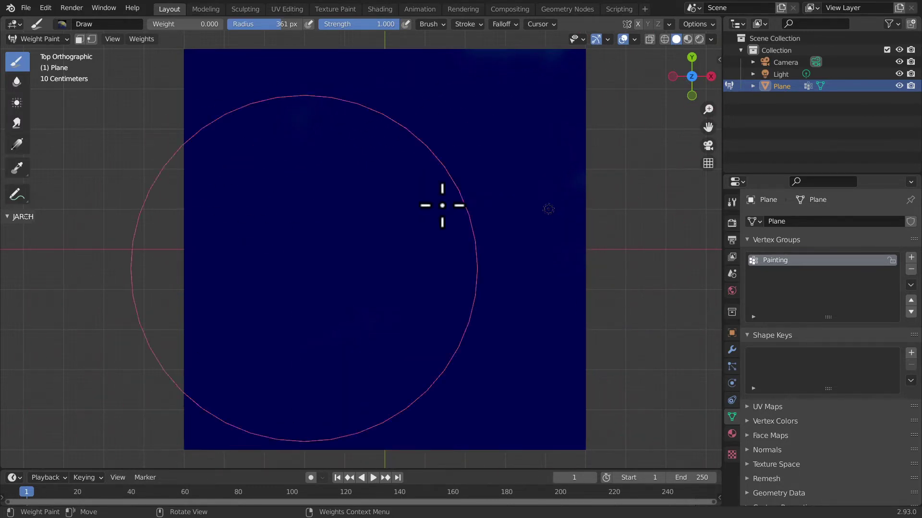
# Set a 115 px brush at weight 0.500 and paint a green diagonal test stroke
pyautogui.press('f')
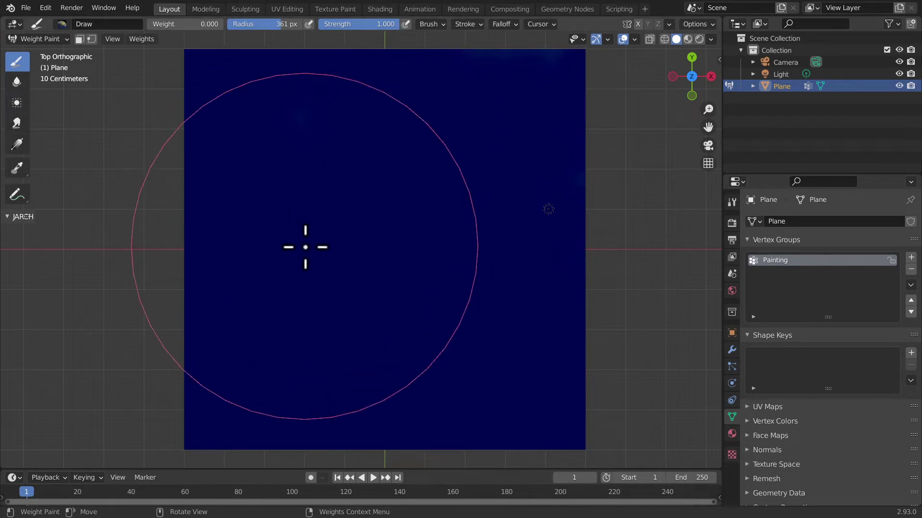
pyautogui.click(185, 220)
pyautogui.moveTo(154, 24); pyautogui.dragTo(180, 25)
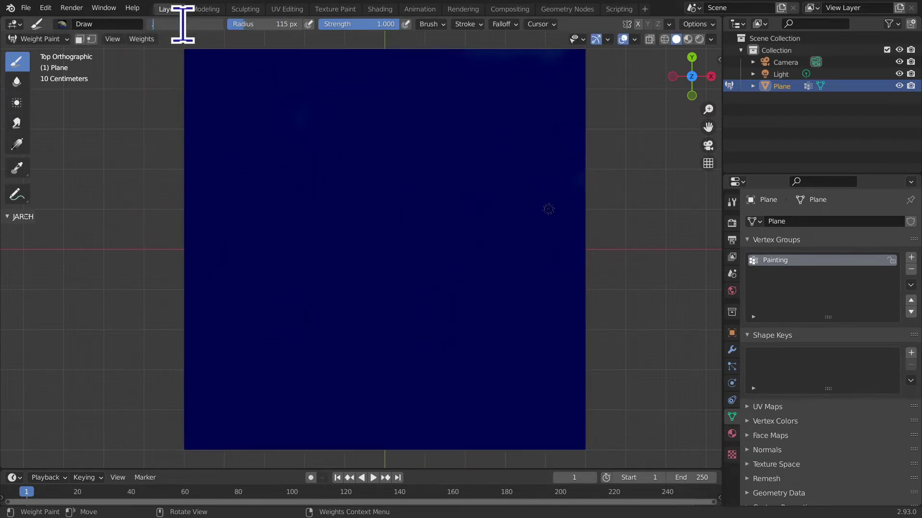
pyautogui.write('.5')
pyautogui.press('Return')
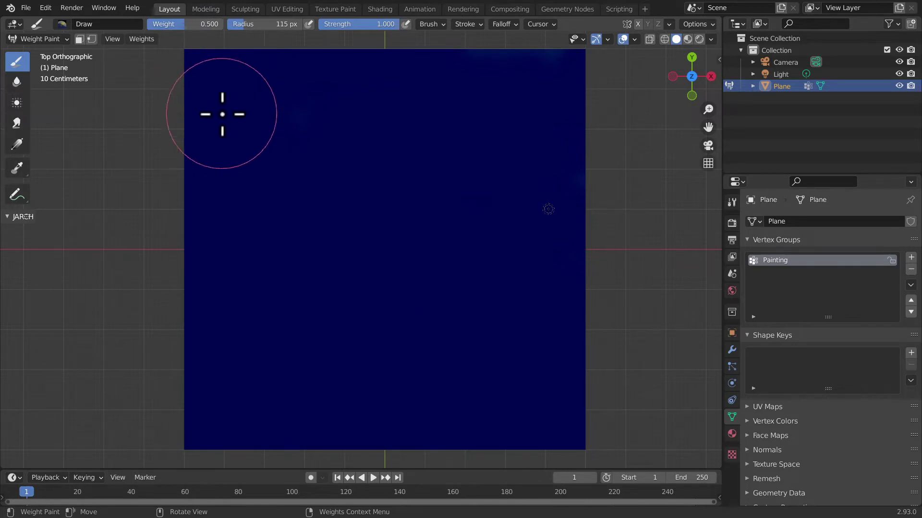
pyautogui.moveTo(252, 113)
pyautogui.mouseDown()
pyautogui.moveTo(360, 340)
pyautogui.moveTo(379, 355)
pyautogui.mouseUp()
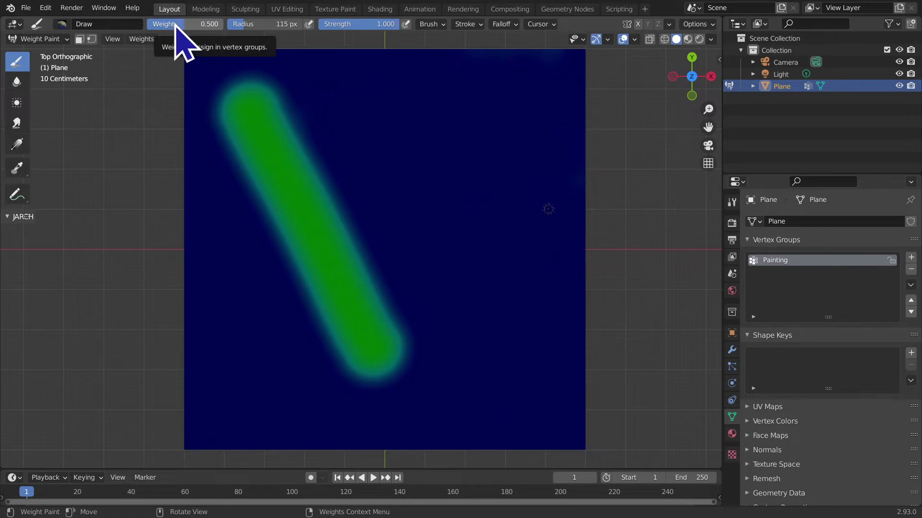
# Erase the green stroke at weight 0, then paint a full-weight 1.000 red diagonal stroke
pyautogui.press('BackSpace')
pyautogui.moveTo(261, 59)
pyautogui.mouseDown()
pyautogui.moveTo(340, 144)
pyautogui.moveTo(358, 109)
pyautogui.moveTo(314, 6)
pyautogui.mouseUp()
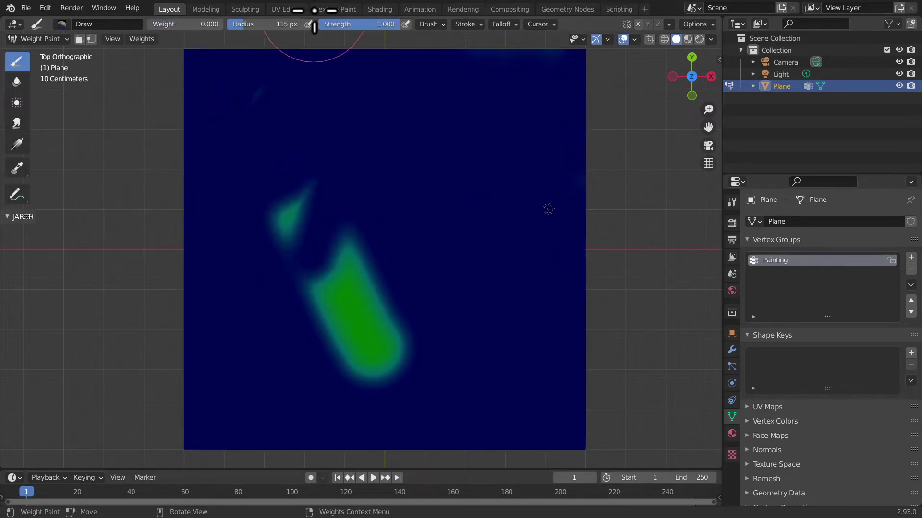
pyautogui.moveTo(279, 195)
pyautogui.mouseDown()
pyautogui.moveTo(282, 243)
pyautogui.moveTo(342, 240)
pyautogui.moveTo(301, 77)
pyautogui.moveTo(343, 276)
pyautogui.mouseUp()
pyautogui.moveTo(442, 301); pyautogui.dragTo(412, 321)
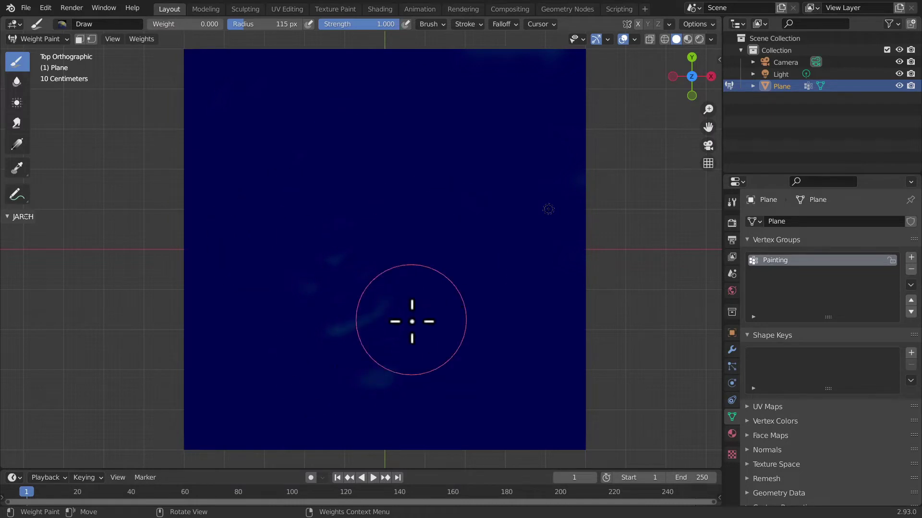
pyautogui.moveTo(352, 289)
pyautogui.mouseDown()
pyautogui.moveTo(385, 302)
pyautogui.moveTo(319, 323)
pyautogui.moveTo(371, 379)
pyautogui.moveTo(329, 233)
pyautogui.mouseUp()
pyautogui.moveTo(187, 25); pyautogui.dragTo(224, 32)
pyautogui.moveTo(230, 127); pyautogui.dragTo(523, 407)
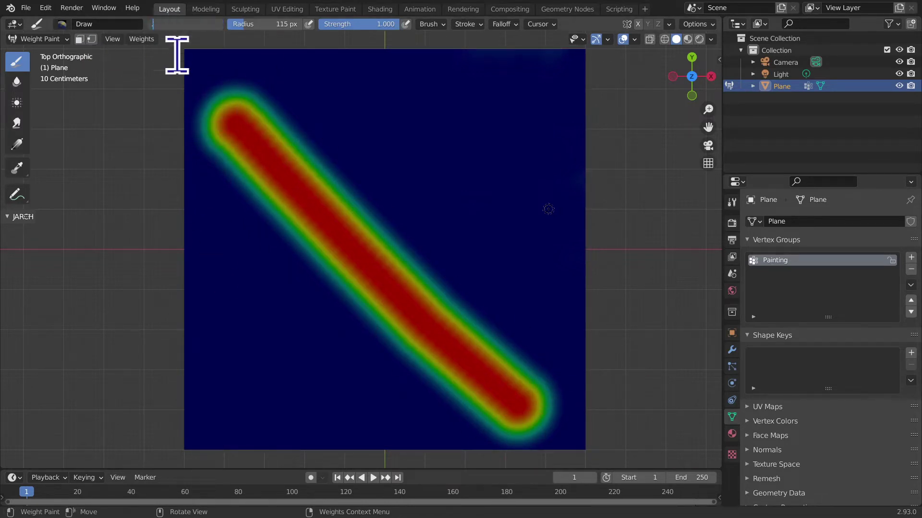
pyautogui.write('.5')
# Paint a 0.500-weight green stroke crossing the red one, then erase it at weight 0
pyautogui.press('Return')
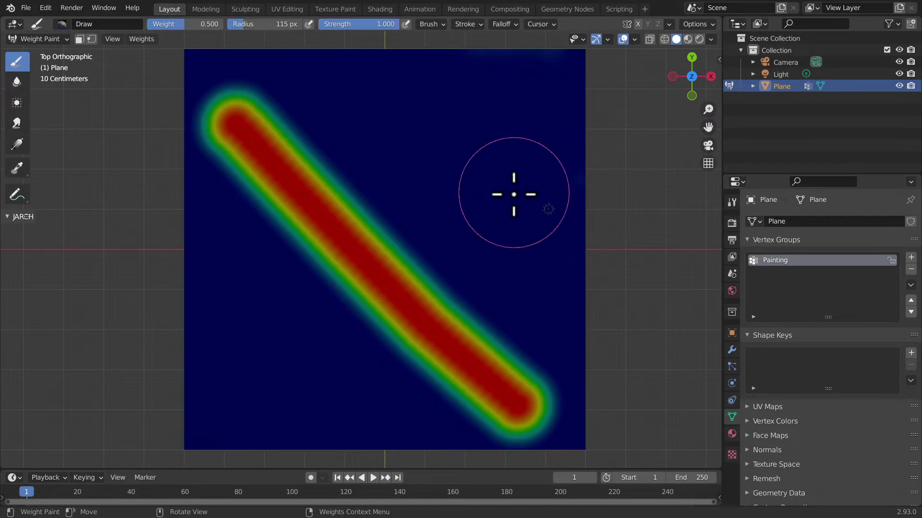
pyautogui.moveTo(247, 303)
pyautogui.mouseDown()
pyautogui.moveTo(424, 200)
pyautogui.moveTo(480, 181)
pyautogui.mouseUp()
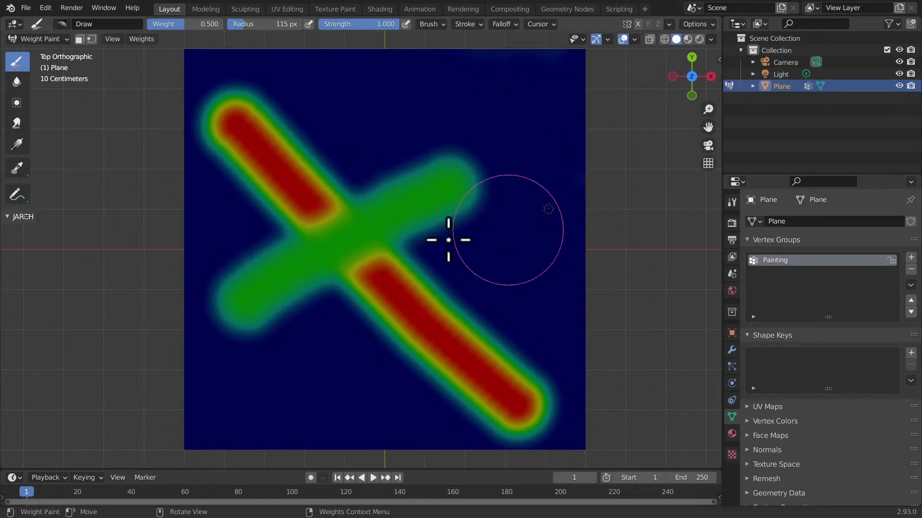
pyautogui.moveTo(192, 25); pyautogui.dragTo(158, 25)
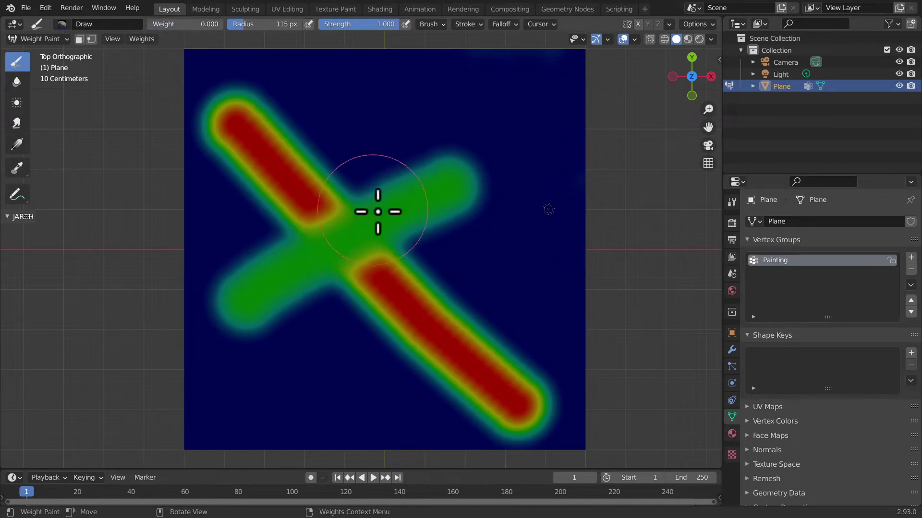
pyautogui.moveTo(484, 169)
pyautogui.mouseDown()
pyautogui.moveTo(422, 192)
pyautogui.moveTo(494, 175)
pyautogui.moveTo(418, 208)
pyautogui.moveTo(495, 166)
pyautogui.moveTo(308, 257)
pyautogui.moveTo(319, 278)
pyautogui.moveTo(321, 269)
pyautogui.moveTo(253, 323)
pyautogui.moveTo(181, 313)
pyautogui.moveTo(365, 239)
pyautogui.moveTo(325, 203)
pyautogui.moveTo(387, 151)
pyautogui.moveTo(275, 272)
pyautogui.moveTo(382, 107)
pyautogui.moveTo(259, 127)
pyautogui.mouseUp()
# Erase the remaining red diagonal stroke and faint traces back to zero weight
pyautogui.moveTo(92, 216); pyautogui.dragTo(282, 113)
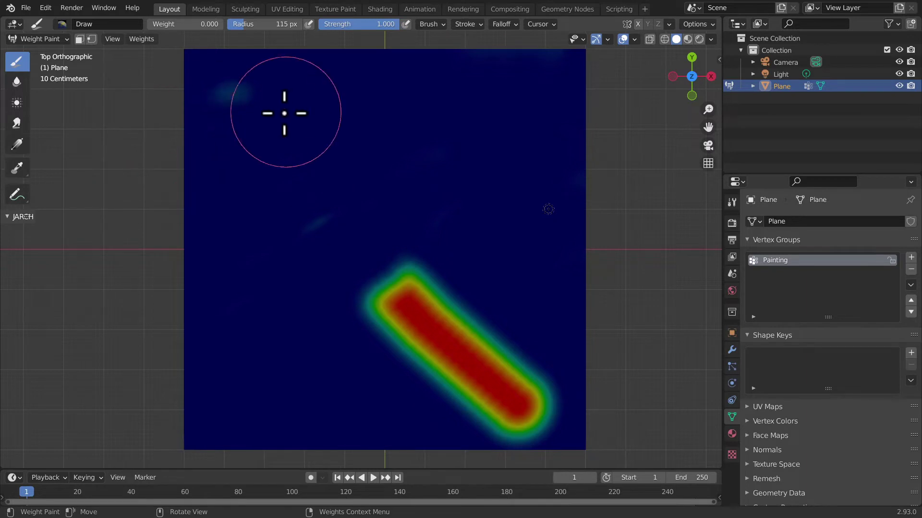
pyautogui.moveTo(573, 251)
pyautogui.mouseDown()
pyautogui.moveTo(461, 228)
pyautogui.moveTo(294, 370)
pyautogui.moveTo(278, 238)
pyautogui.mouseUp()
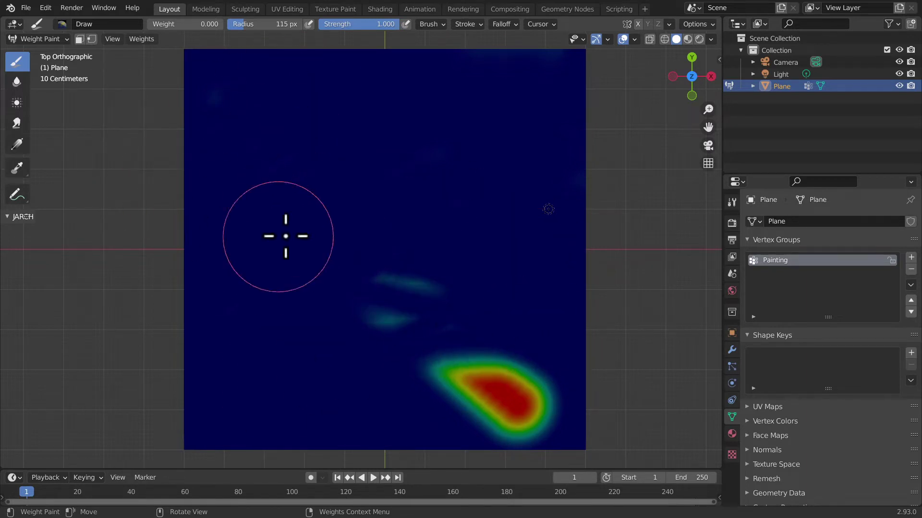
pyautogui.moveTo(524, 288)
pyautogui.mouseDown()
pyautogui.moveTo(566, 370)
pyautogui.moveTo(524, 411)
pyautogui.moveTo(542, 385)
pyautogui.moveTo(517, 330)
pyautogui.mouseUp()
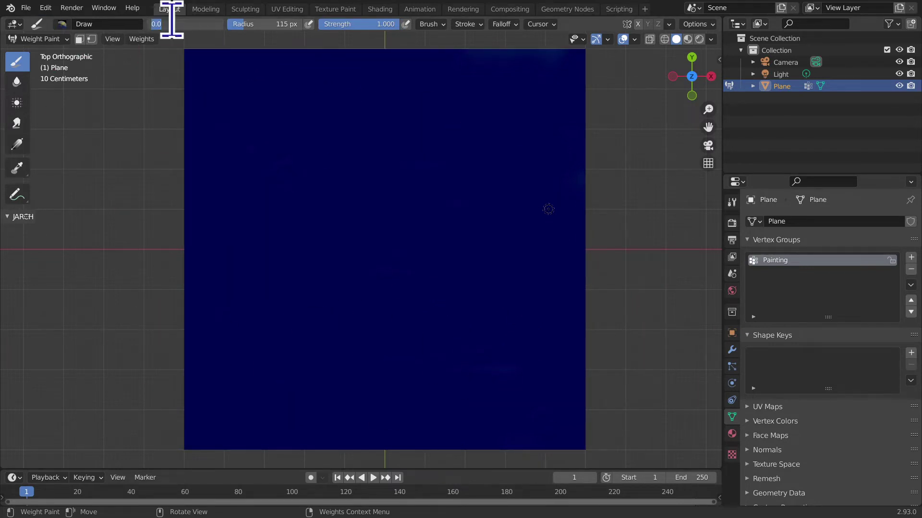
# Paint a vertical and a diagonal stroke at weight 0.750, then partly erase them
pyautogui.write('5')
pyautogui.press('Return')
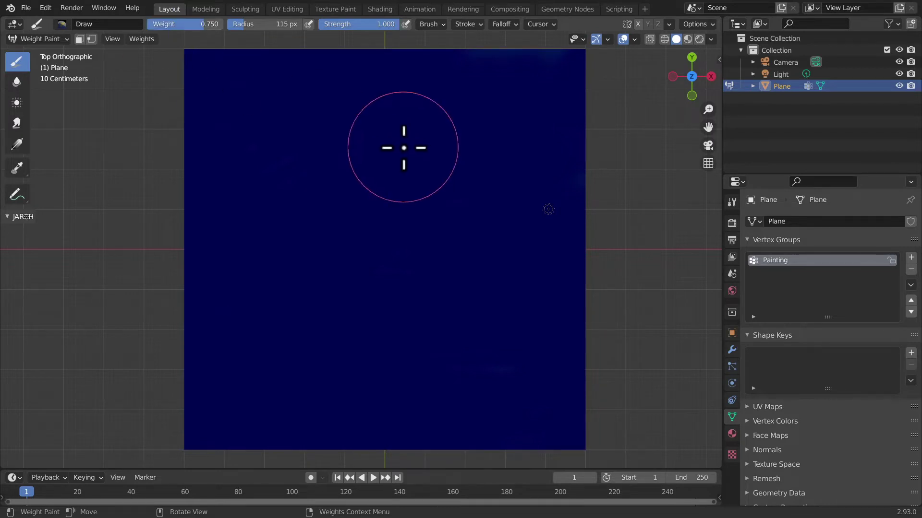
pyautogui.moveTo(404, 149); pyautogui.dragTo(381, 323)
pyautogui.moveTo(243, 159); pyautogui.dragTo(642, 251)
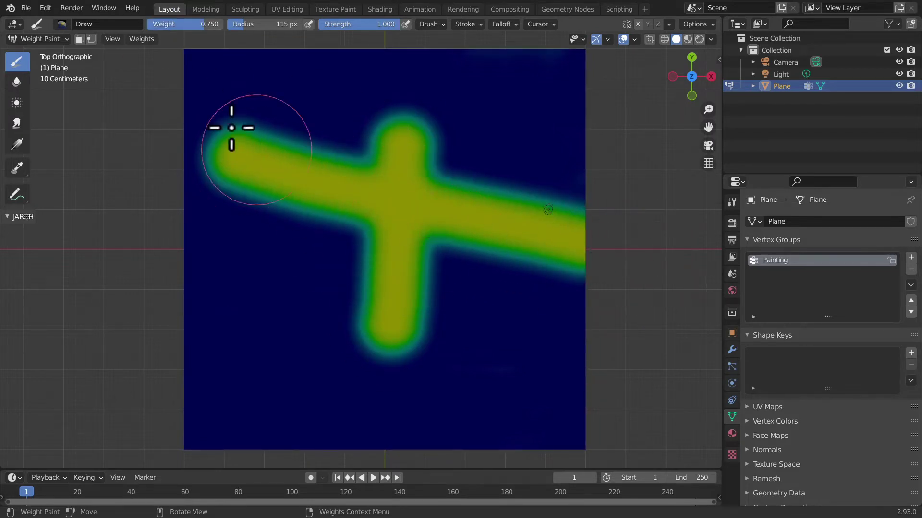
pyautogui.moveTo(417, 139)
pyautogui.mouseDown()
pyautogui.moveTo(257, 199)
pyautogui.moveTo(87, 236)
pyautogui.moveTo(251, 206)
pyautogui.moveTo(171, 217)
pyautogui.moveTo(233, 203)
pyautogui.mouseUp()
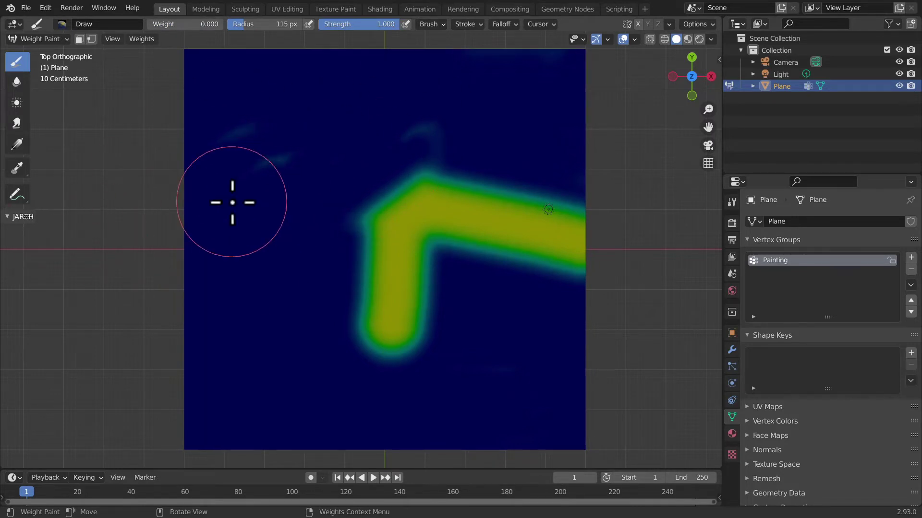
# Enlarge the brush to 293 px and paint zero weight over the L-shaped stroke
pyautogui.press('f')
pyautogui.click(197, 171)
pyautogui.moveTo(197, 171)
pyautogui.mouseDown()
pyautogui.moveTo(578, 190)
pyautogui.moveTo(547, 254)
pyautogui.moveTo(422, 272)
pyautogui.moveTo(374, 216)
pyautogui.moveTo(438, 370)
pyautogui.moveTo(571, 282)
pyautogui.mouseUp()
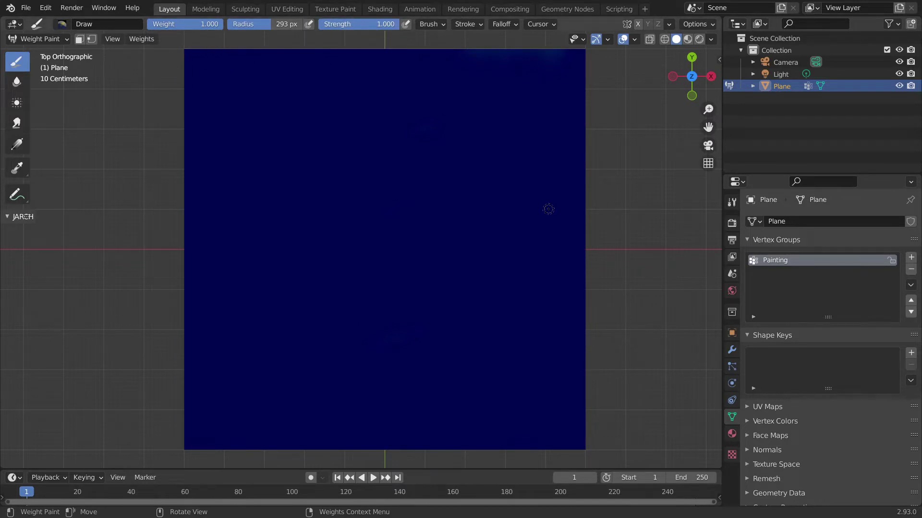
# Paint a full-strength 1.000 test stroke across the plane, then undo it
pyautogui.press('Return')
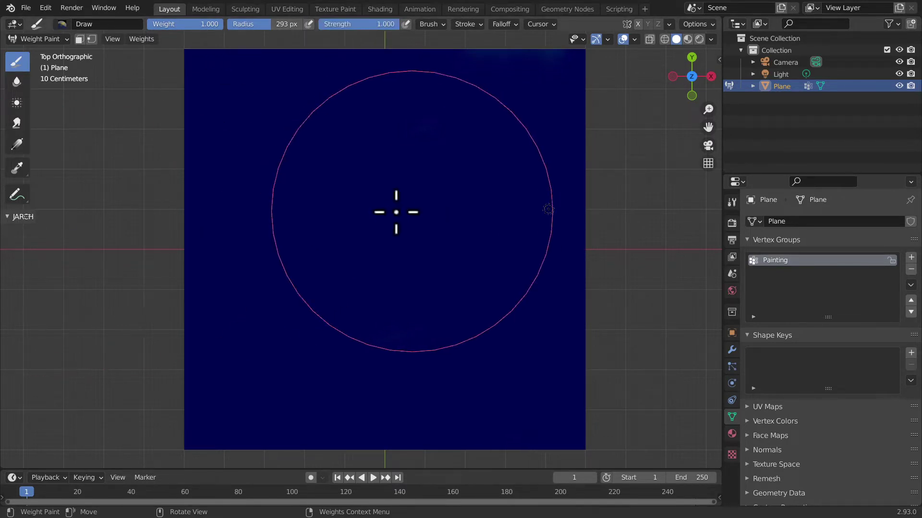
pyautogui.moveTo(192, 174); pyautogui.dragTo(478, 245)
pyautogui.hotkey('ctrl', 'z')
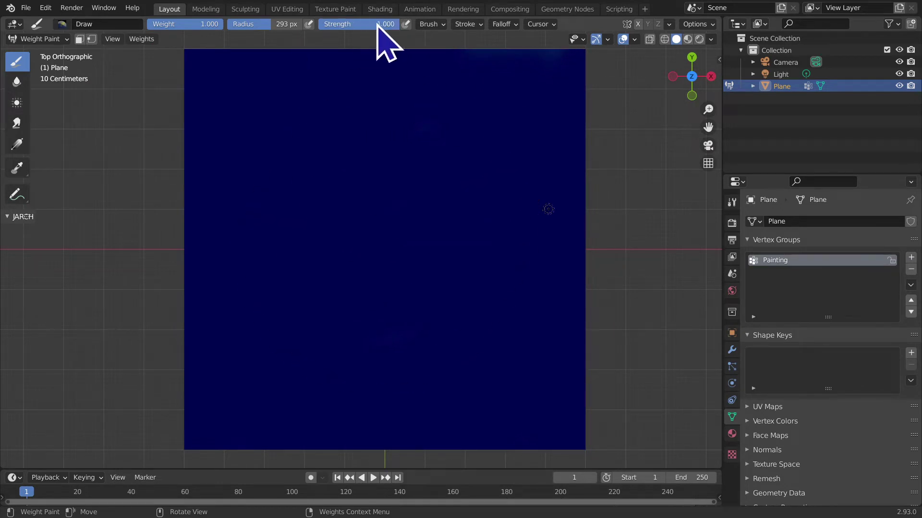
# Paint a 112 px blob at strength 0.339, restore strength 1.000, and show the Draw brush settings
pyautogui.moveTo(376, 24)
pyautogui.mouseDown()
pyautogui.moveTo(328, 24)
pyautogui.moveTo(345, 24)
pyautogui.mouseUp()
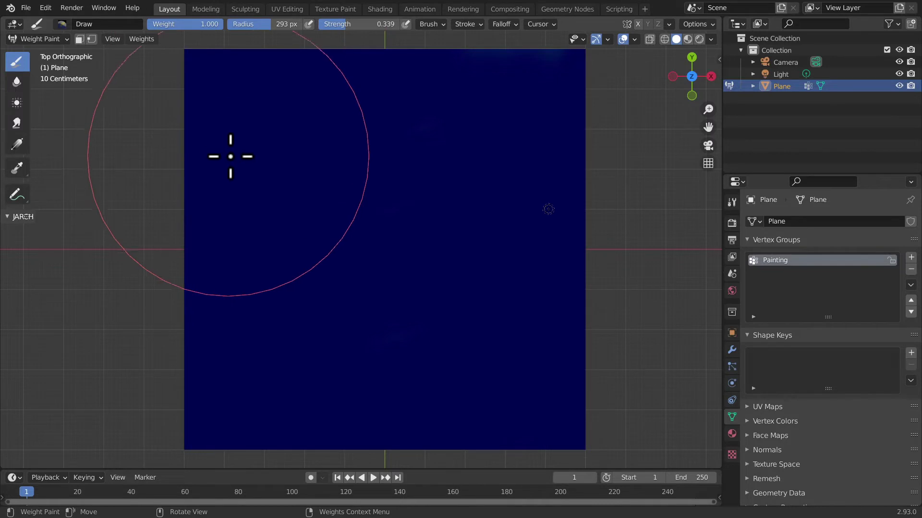
pyautogui.press('f')
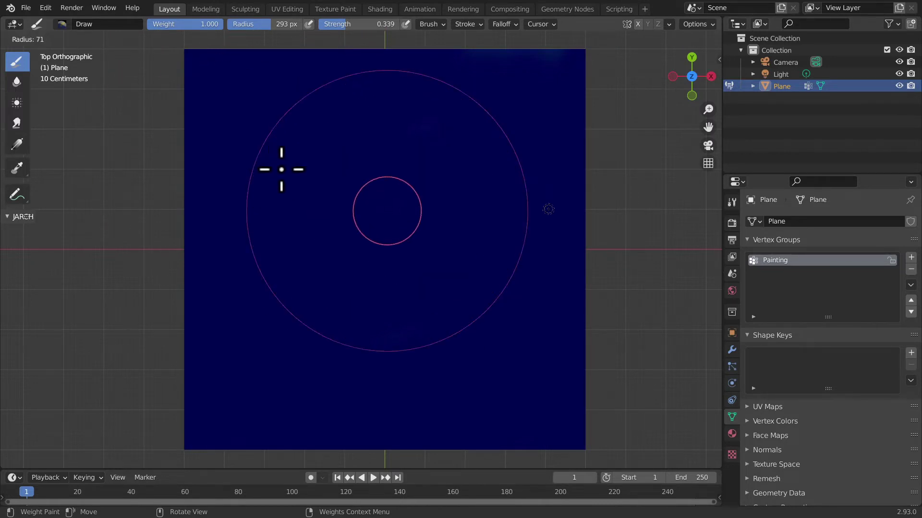
pyautogui.click(243, 156)
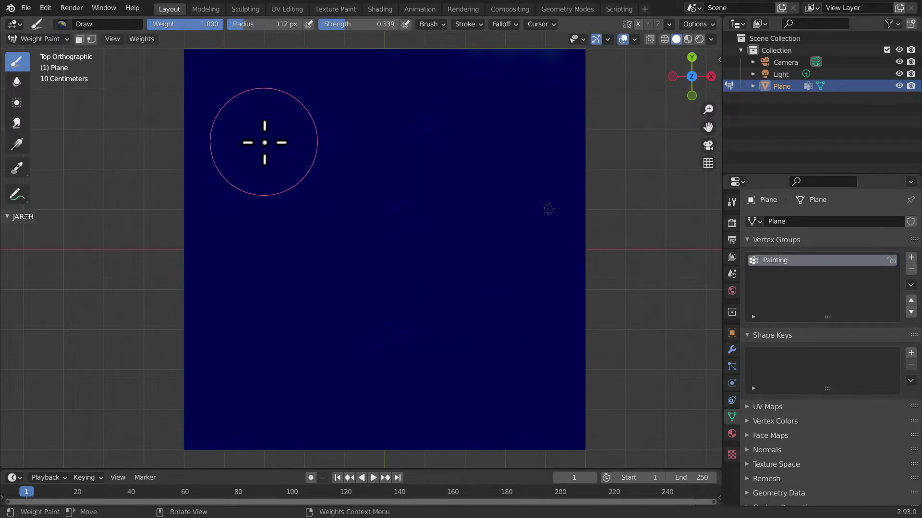
pyautogui.moveTo(289, 123); pyautogui.dragTo(367, 243)
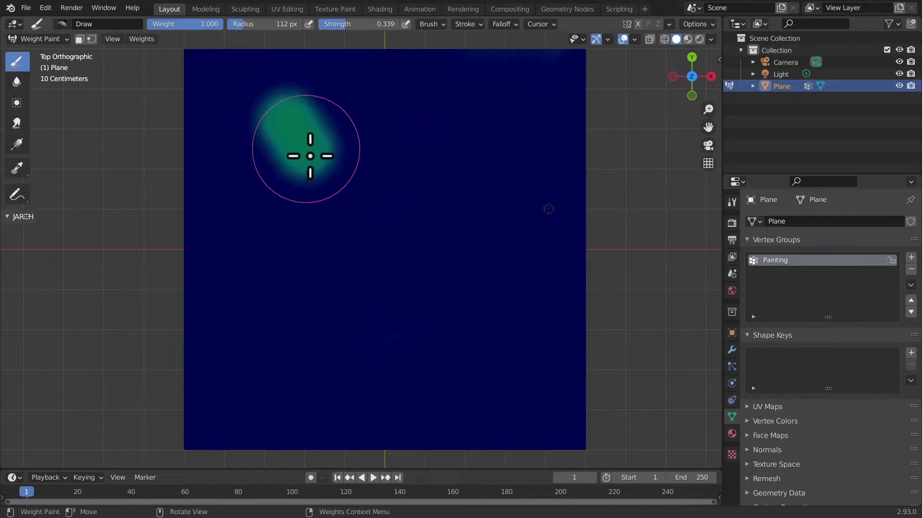
pyautogui.moveTo(368, 243)
pyautogui.mouseDown()
pyautogui.moveTo(392, 150)
pyautogui.moveTo(317, 215)
pyautogui.mouseUp()
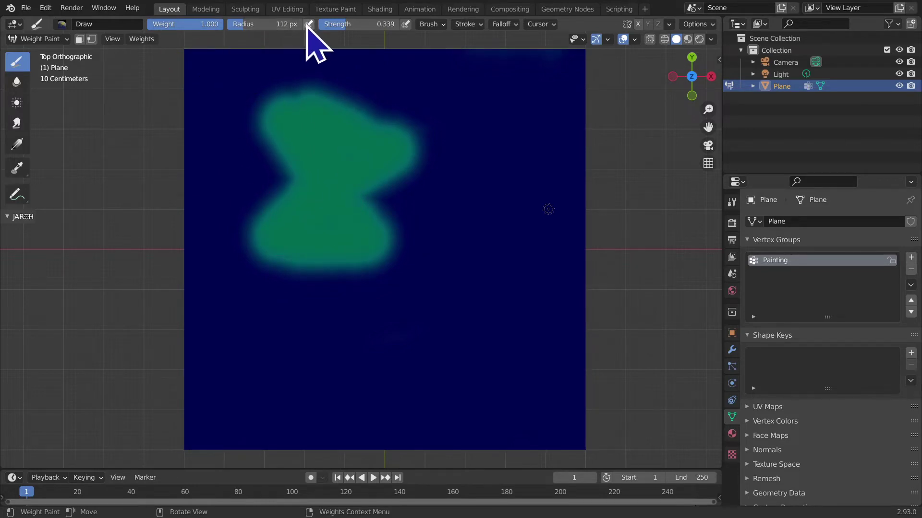
pyautogui.moveTo(343, 24); pyautogui.dragTo(398, 24)
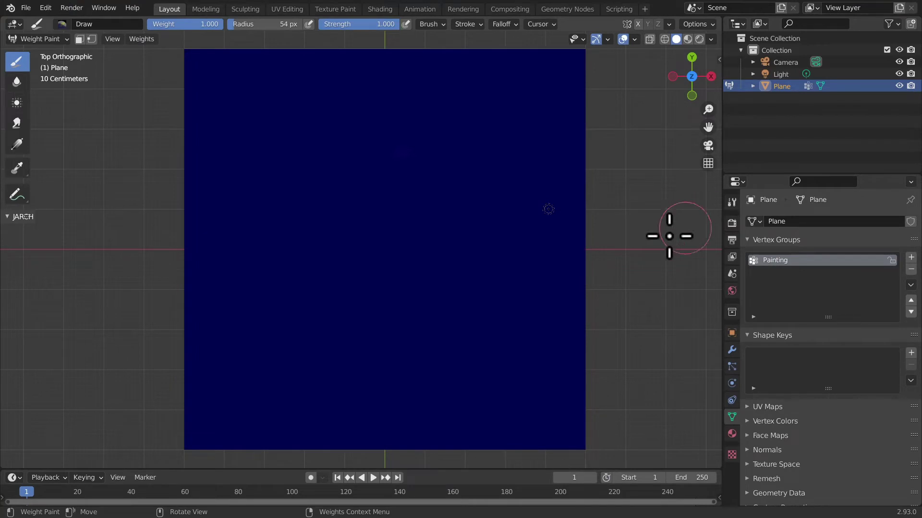
pyautogui.click(731, 202)
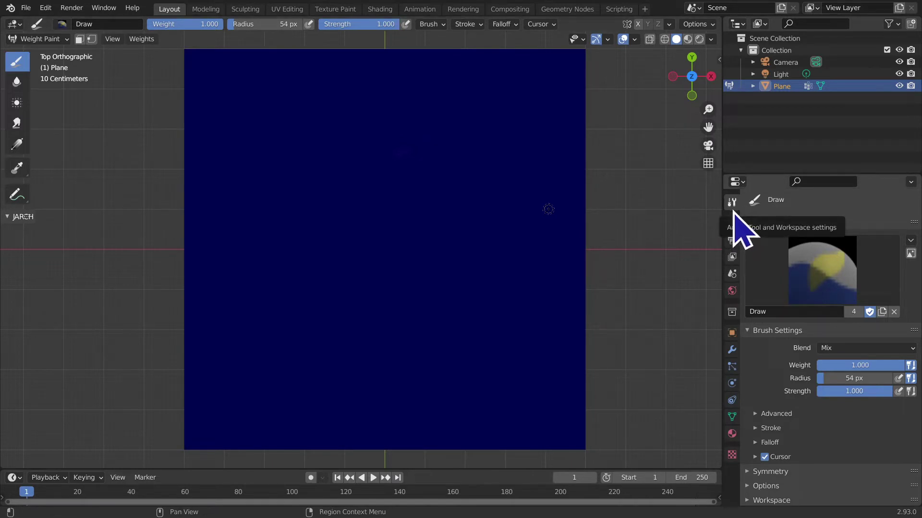
# Widen the Properties and Outliner area by moving its border left
pyautogui.rightClick(736, 214)
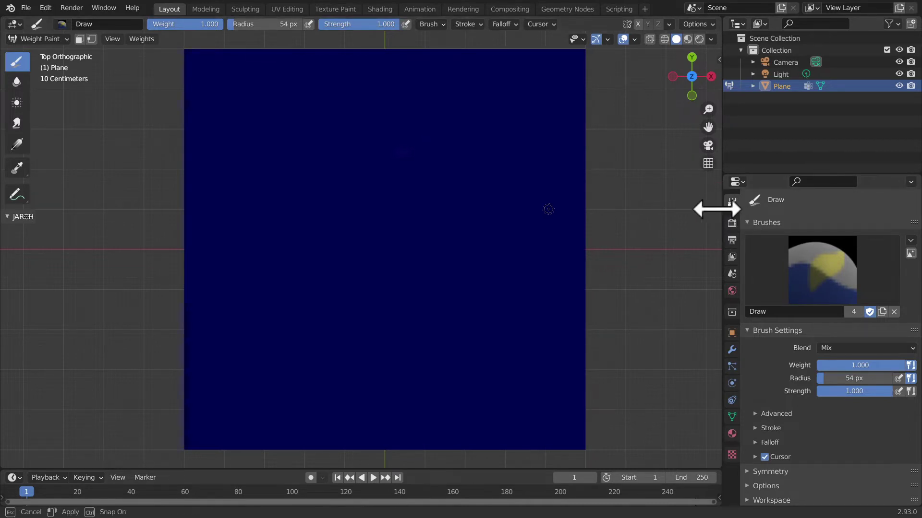
pyautogui.moveTo(722, 209); pyautogui.dragTo(701, 209)
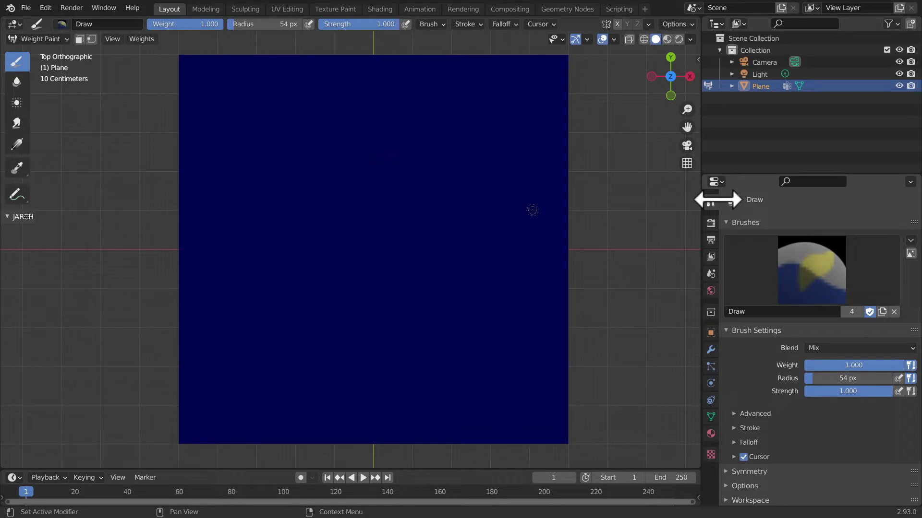
pyautogui.scroll(-1, 878, 332)
pyautogui.scroll(-1, 863, 336)
pyautogui.scroll(2, 863, 338)
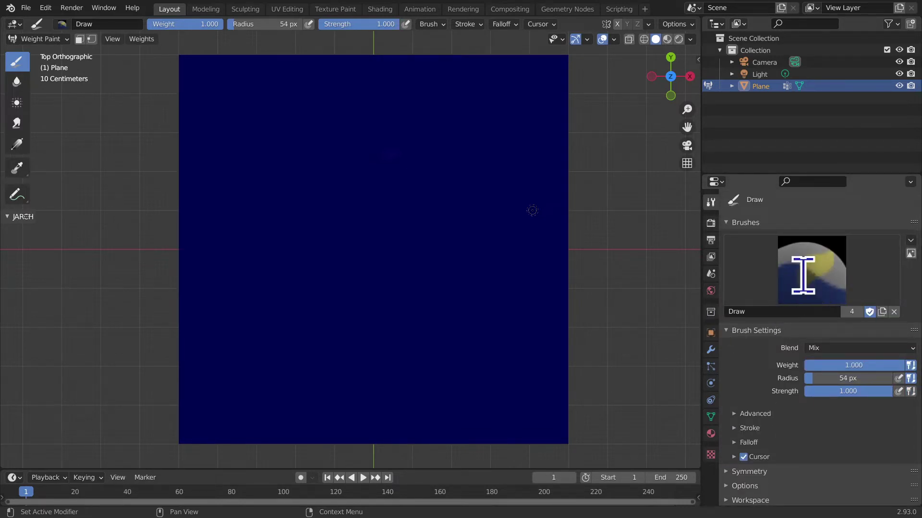
# Browse the list of available brushes in the Properties editor
pyautogui.click(804, 276)
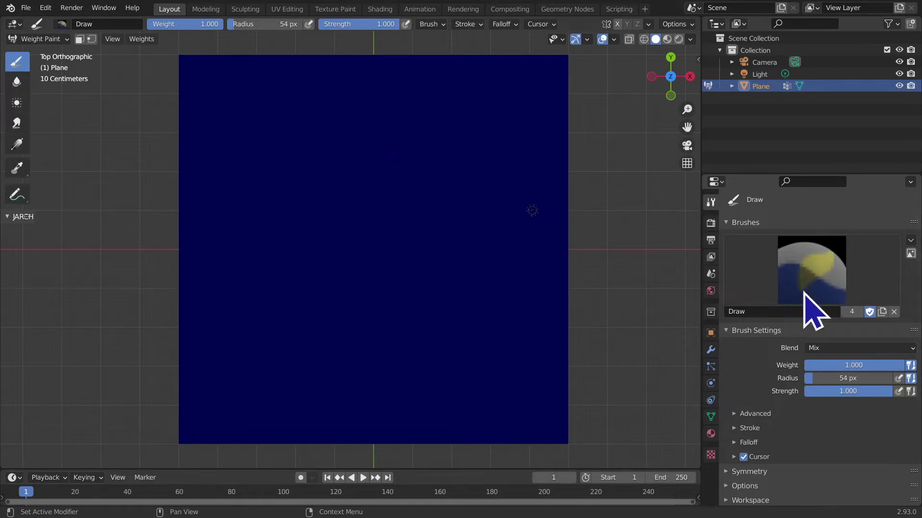
pyautogui.scroll(-5, 833, 370)
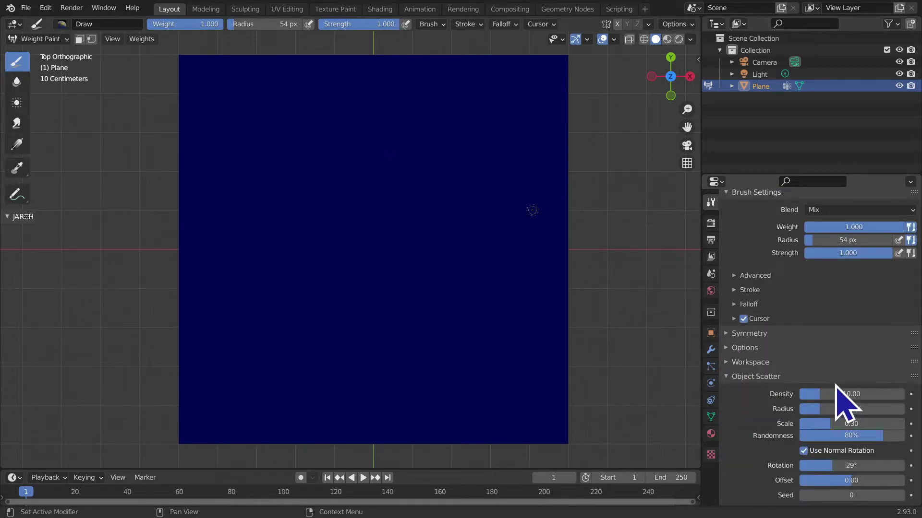
pyautogui.scroll(1, 841, 412)
pyautogui.scroll(3, 845, 427)
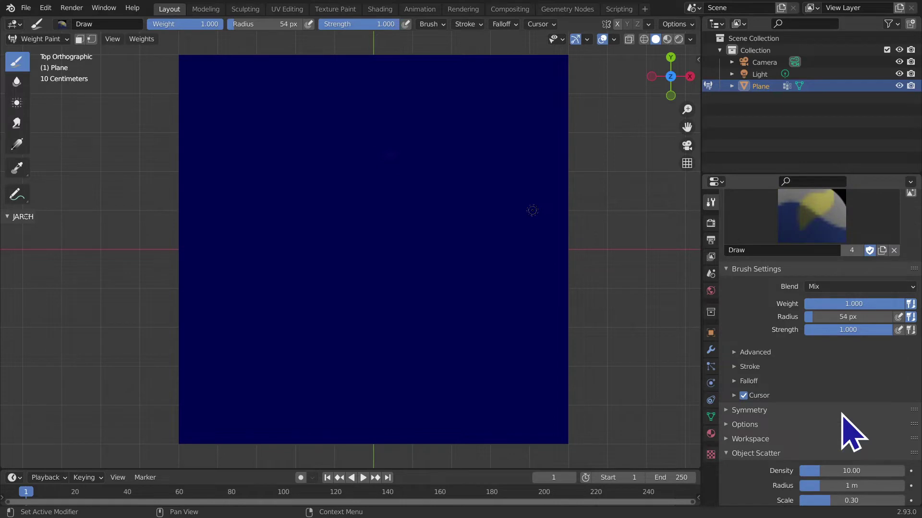
pyautogui.scroll(2, 843, 432)
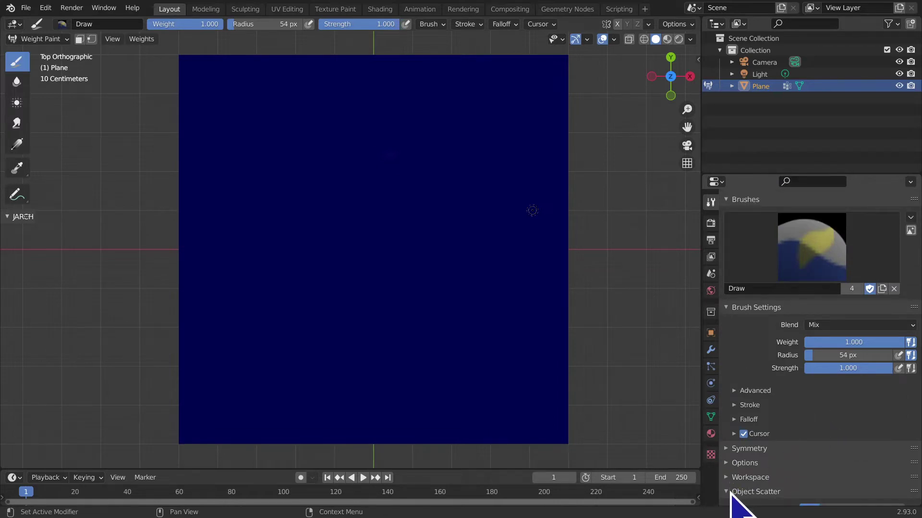
pyautogui.scroll(1, 731, 492)
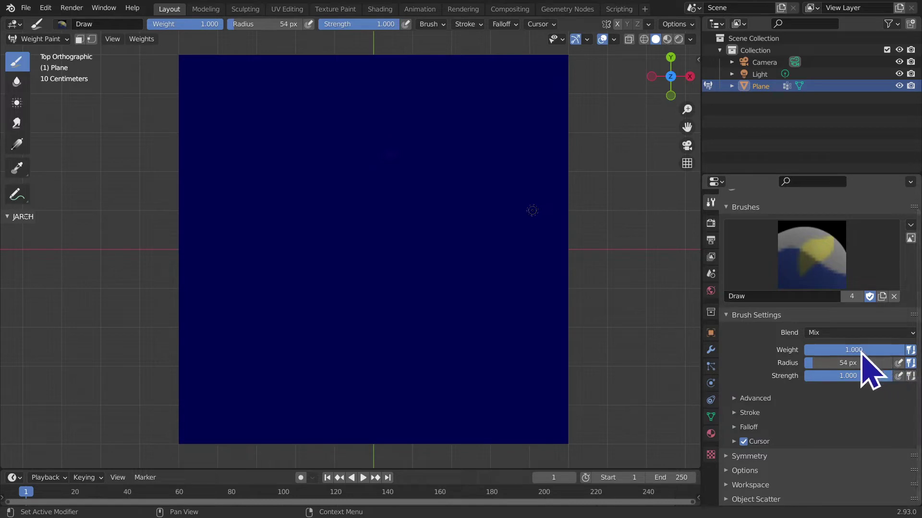
# Inspect the Draw brush's Weight field, leaving it at 1.000
pyautogui.doubleClick(854, 350)
pyautogui.press('Escape')
pyautogui.click(816, 350)
pyautogui.press('Escape')
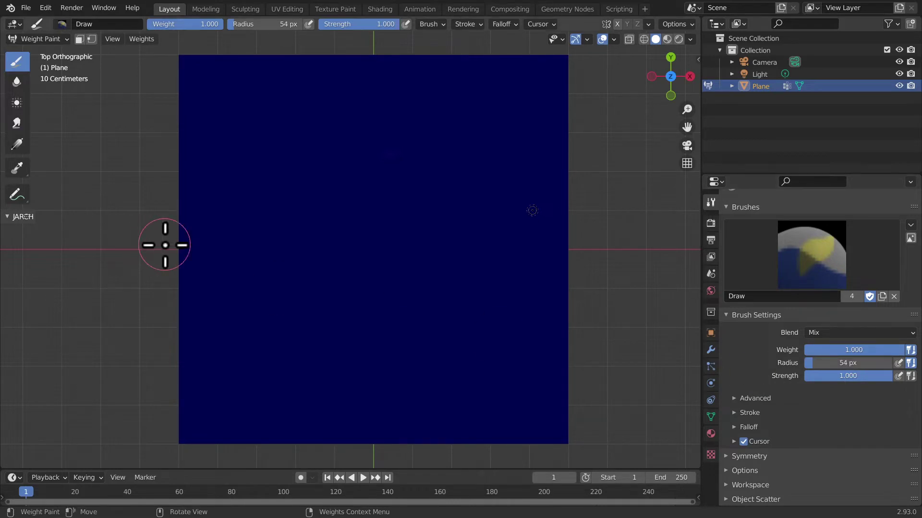
# Set the brush radius to 115 px and keep strength at 1.000
pyautogui.press('f')
pyautogui.click(195, 247)
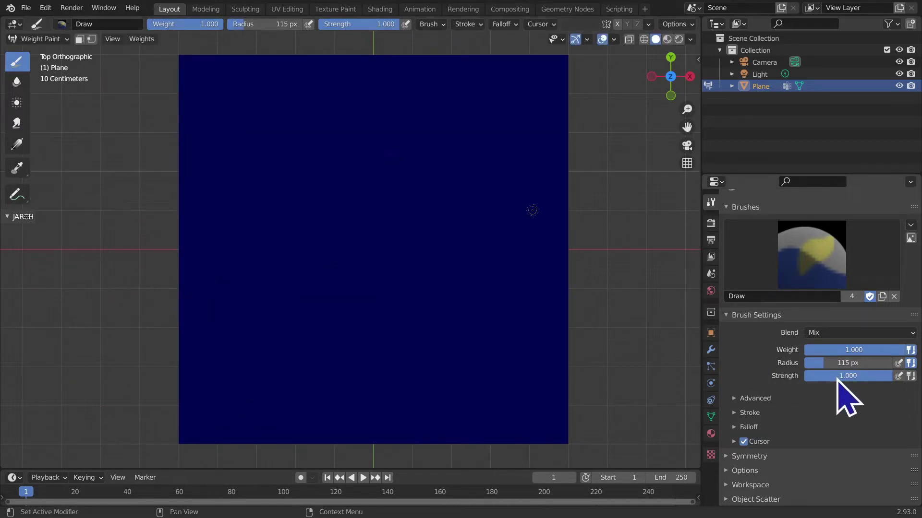
pyautogui.hotkey('shift', 'f')
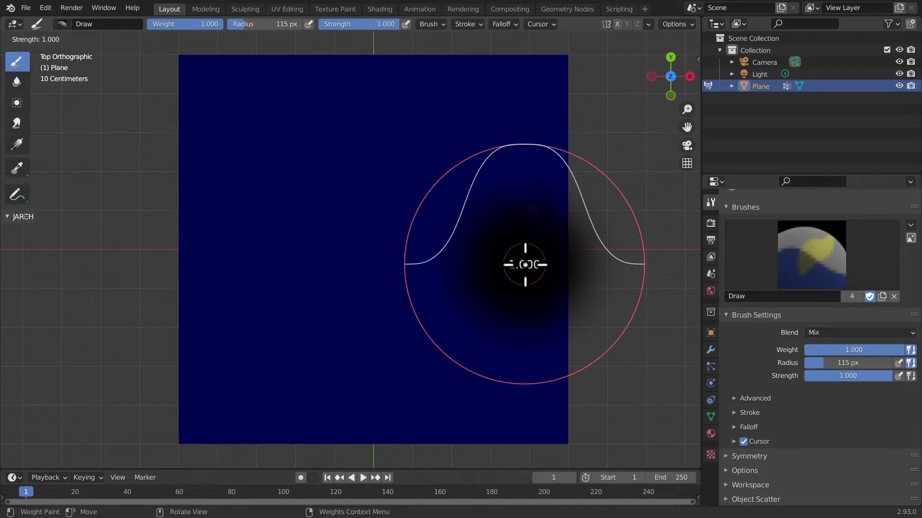
pyautogui.click(553, 262)
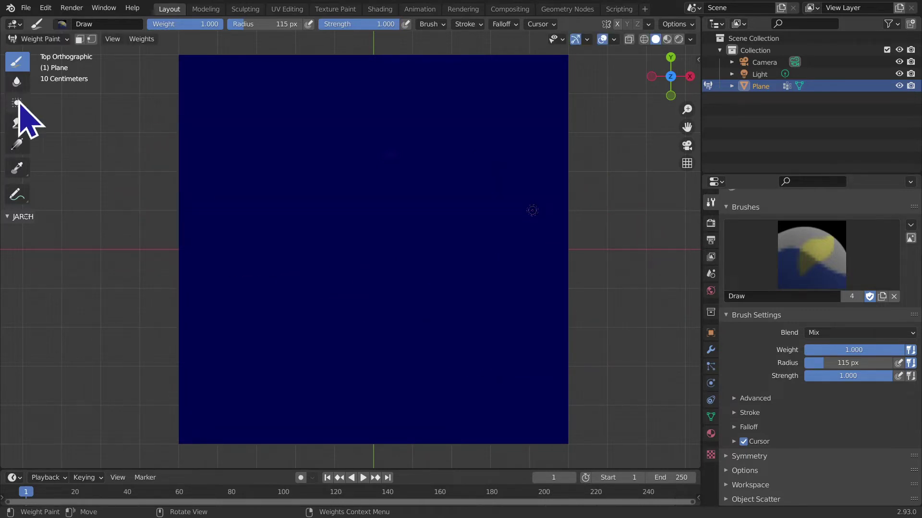
# Check the brush falloff curve, paint a test stroke, and undo it
pyautogui.click(509, 24)
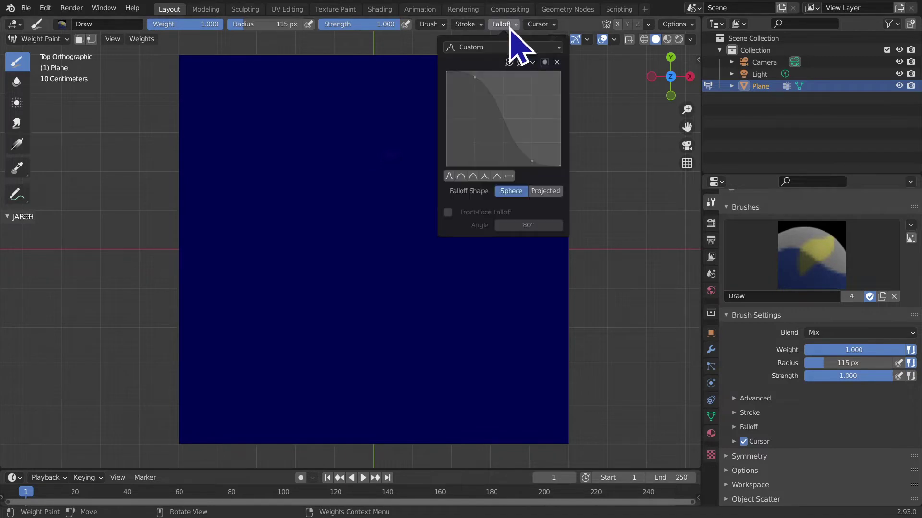
pyautogui.scroll(1, 429, 152)
pyautogui.scroll(2, 429, 152)
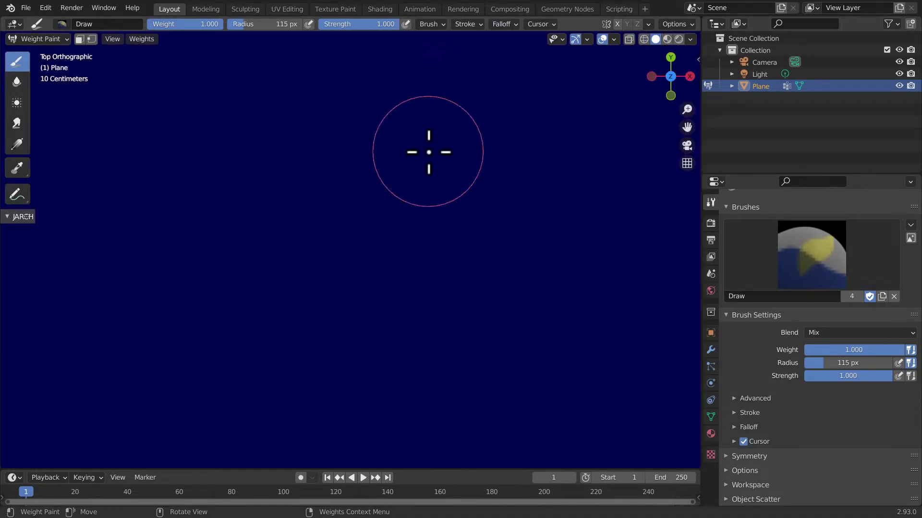
pyautogui.moveTo(429, 152)
pyautogui.mouseDown()
pyautogui.moveTo(360, 217)
pyautogui.moveTo(381, 199)
pyautogui.mouseUp()
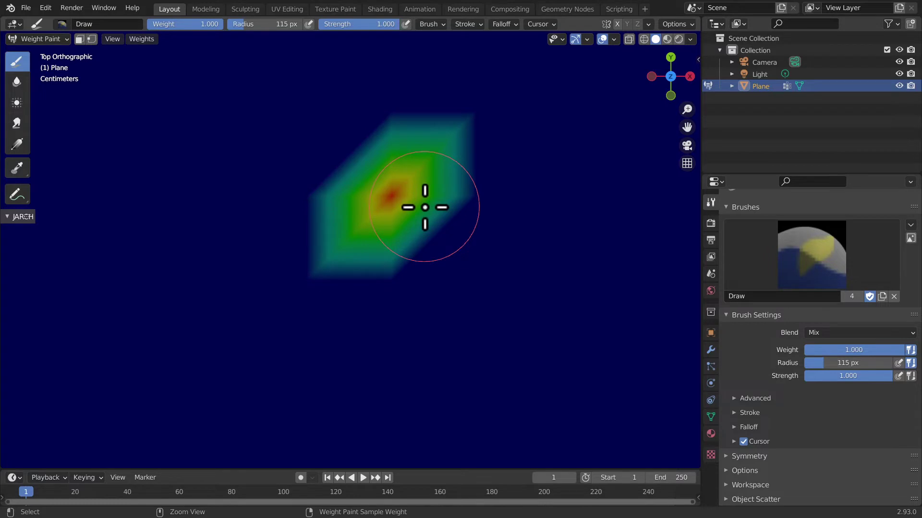
pyautogui.hotkey('ctrl', 'z')
# Enlarge the brush to 500 px and dab twice at the plane centre for a red-to-blue gradient
pyautogui.press('f')
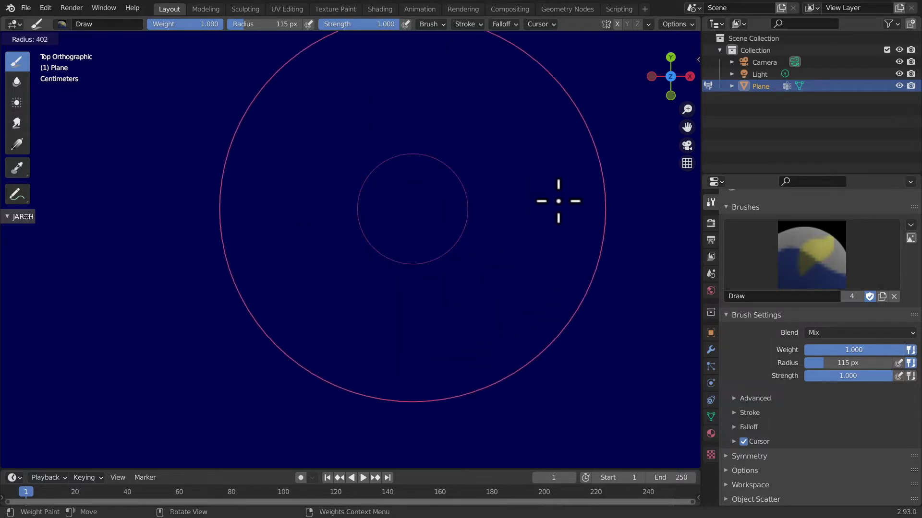
pyautogui.click(679, 206)
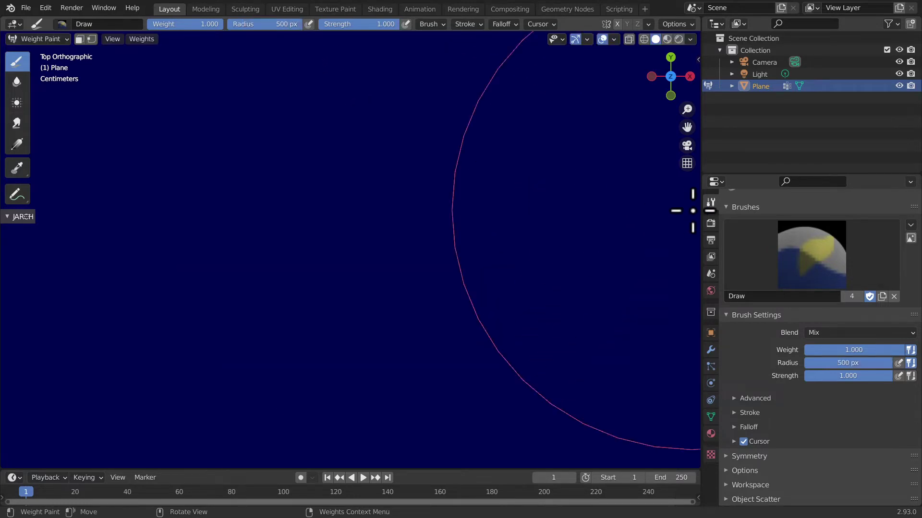
pyautogui.click(362, 233)
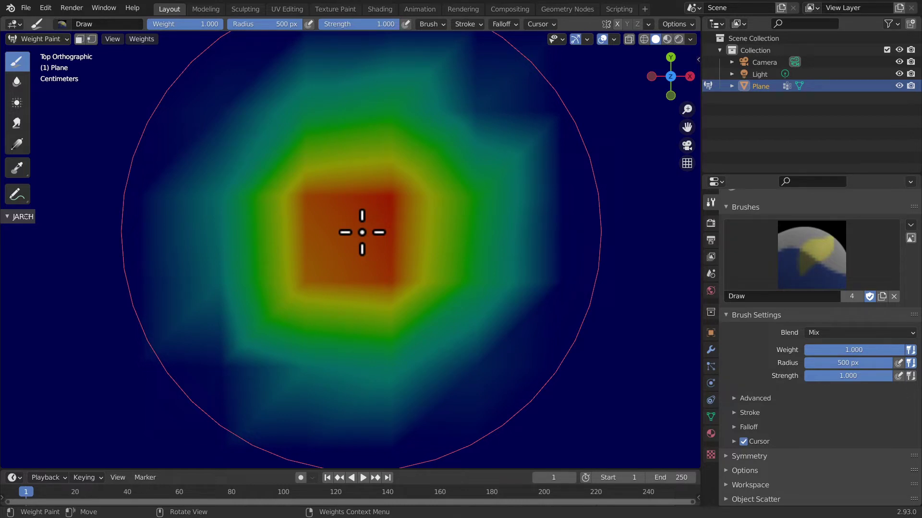
pyautogui.click(362, 233)
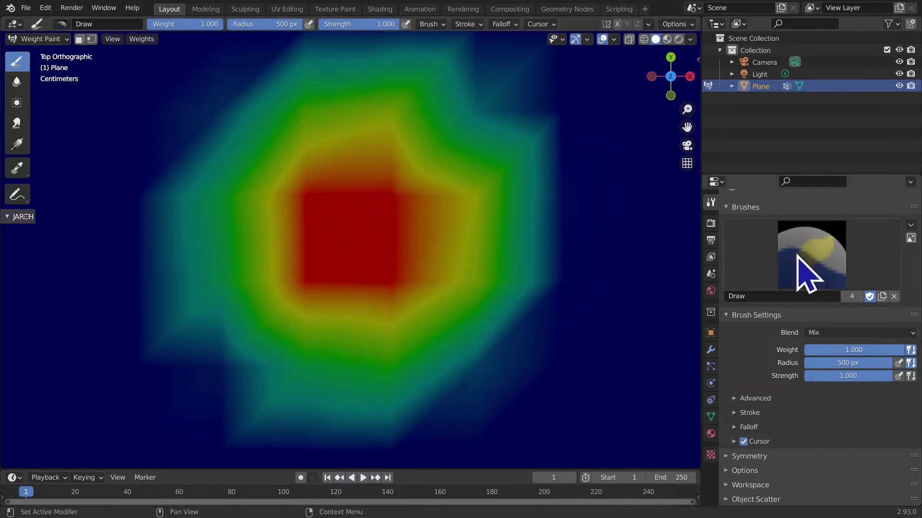
# Zoom to inspect the centred weight blob, then undo it to leave a uniform blue plane
pyautogui.scroll(-3, 581, 287)
pyautogui.scroll(5, 561, 294)
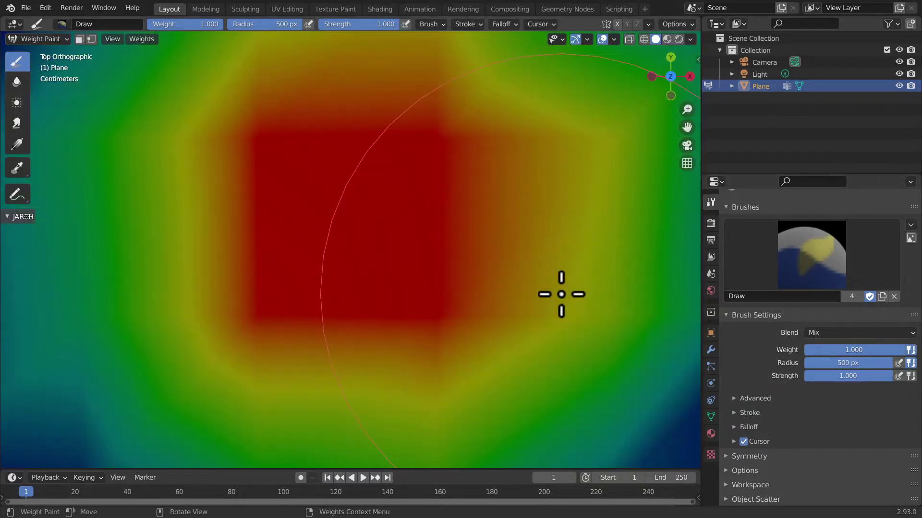
pyautogui.scroll(-4, 561, 294)
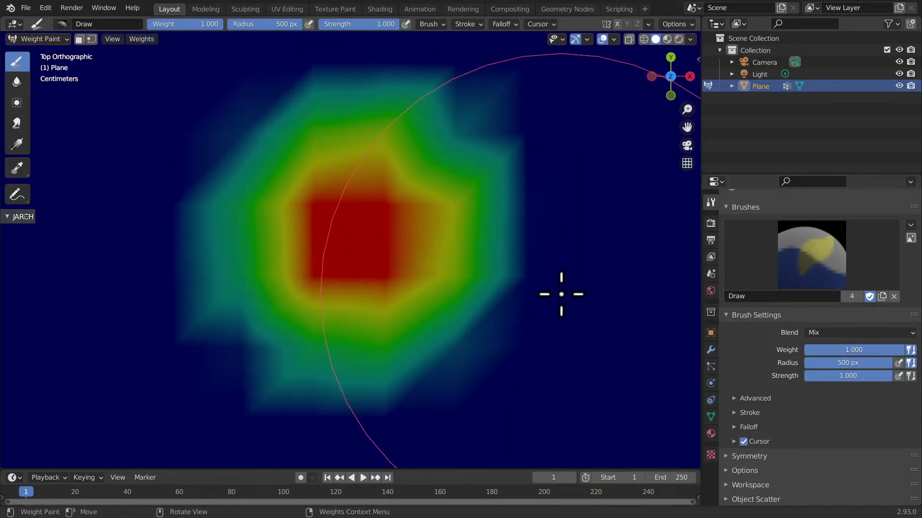
pyautogui.scroll(1, 561, 294)
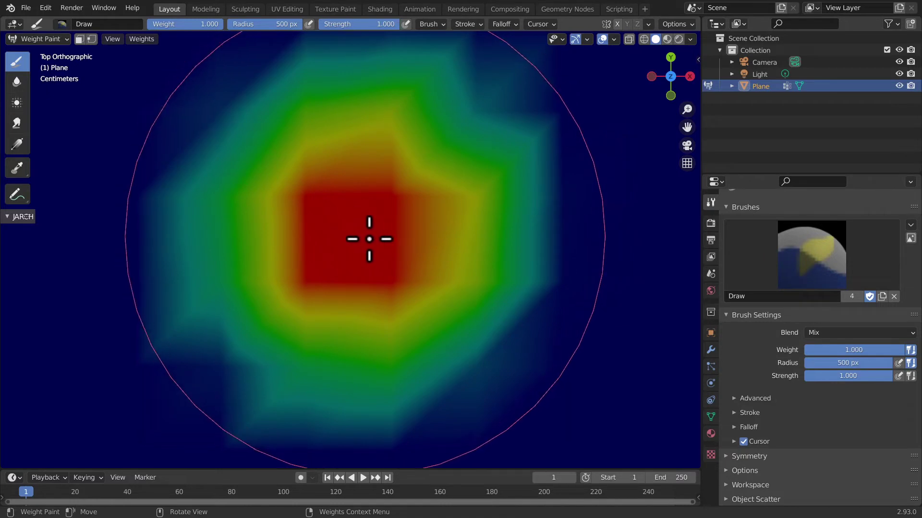
pyautogui.hotkey('ctrl', 'z')
pyautogui.hotkey('ctrl', 'z')
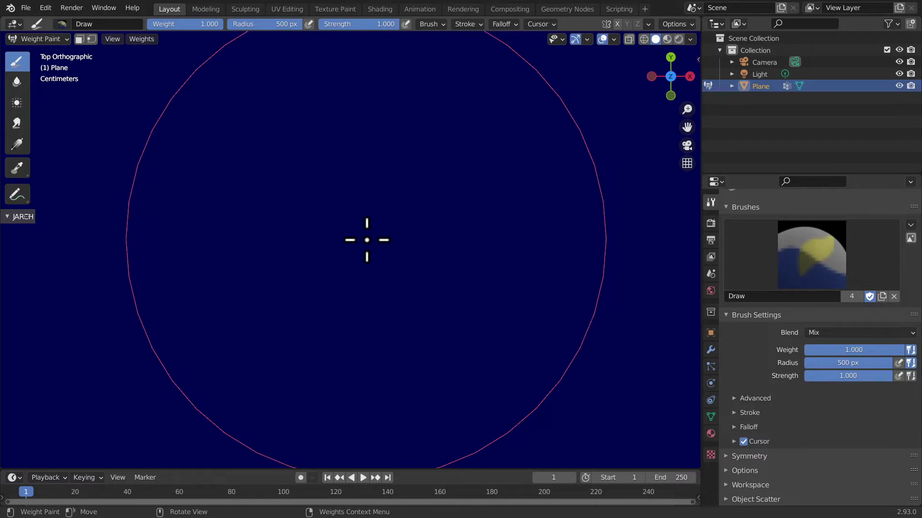
# Edit the falloff curve, trying rounded, sharp and linear presets before settling on Constant
pyautogui.click(504, 24)
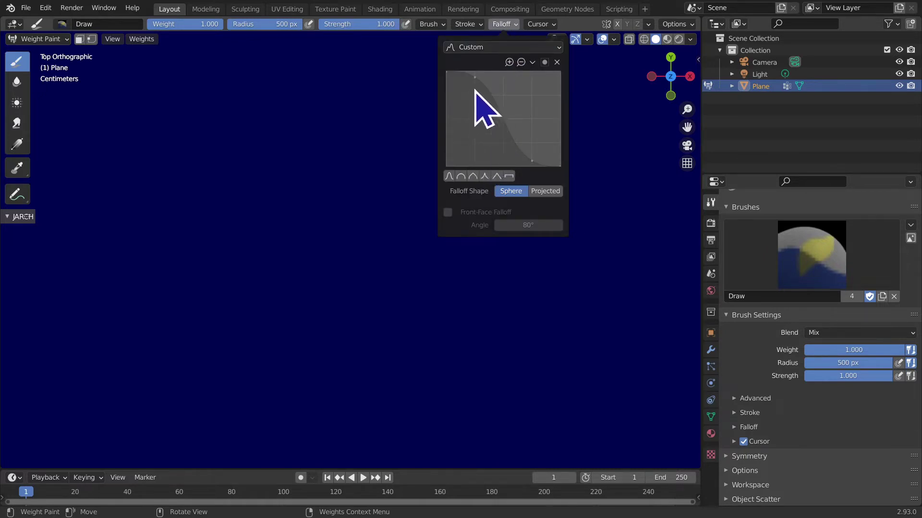
pyautogui.moveTo(472, 80); pyautogui.dragTo(468, 84)
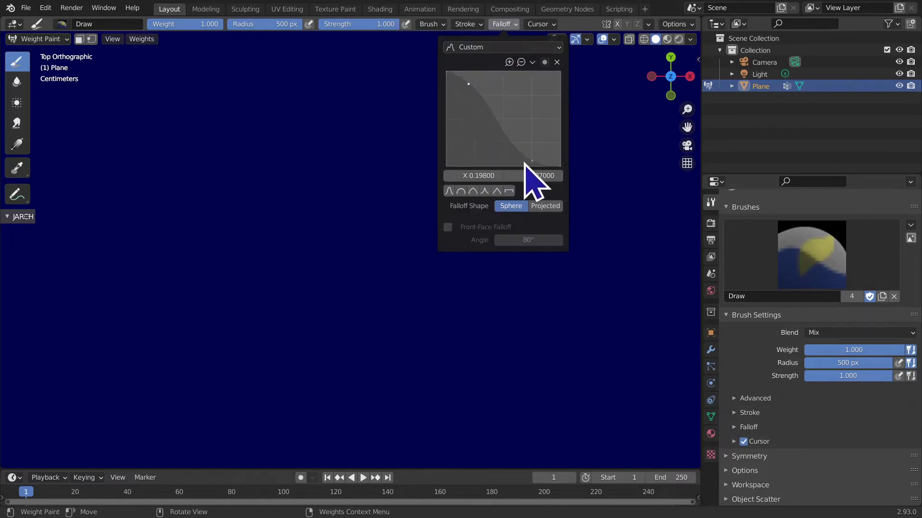
pyautogui.moveTo(532, 161)
pyautogui.mouseDown()
pyautogui.moveTo(543, 143)
pyautogui.moveTo(541, 162)
pyautogui.mouseUp()
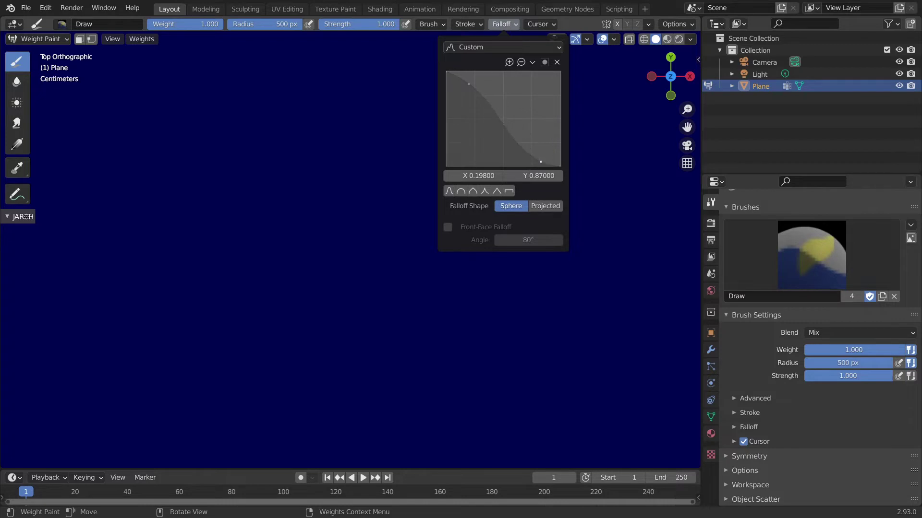
pyautogui.click(454, 191)
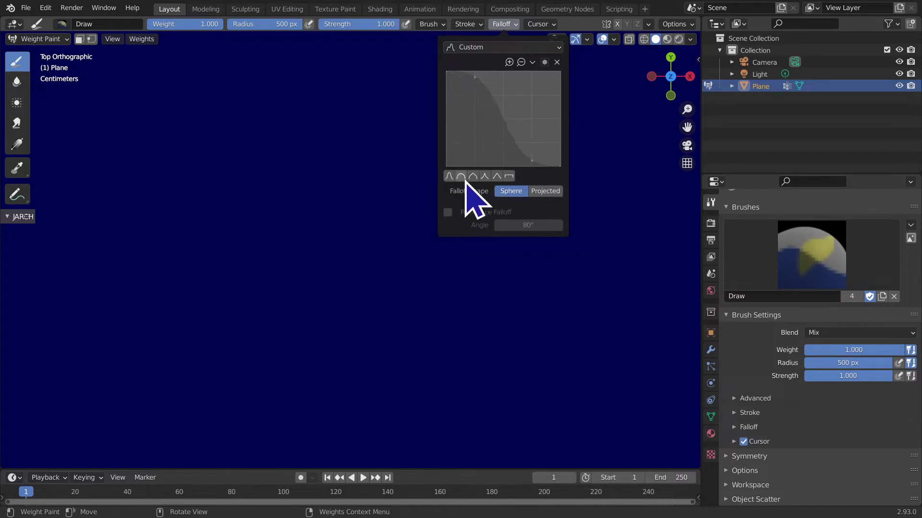
pyautogui.click(462, 178)
pyautogui.click(483, 177)
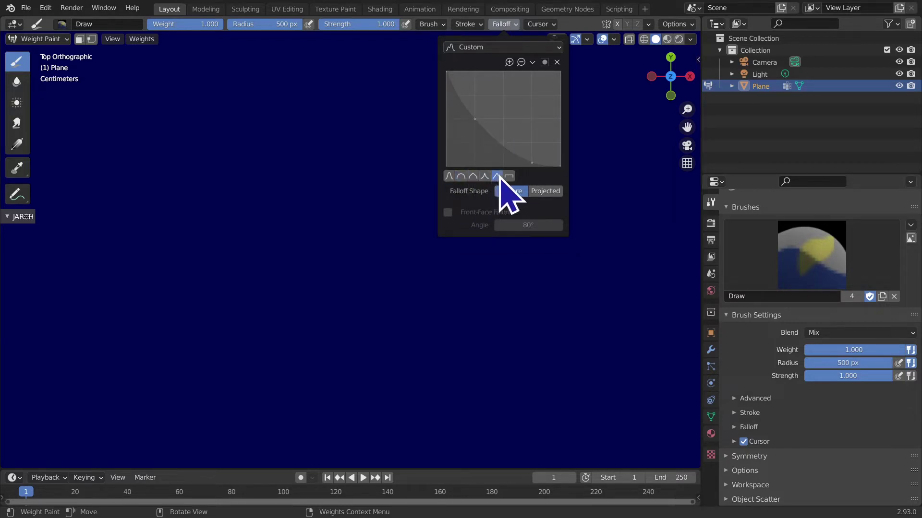
pyautogui.click(496, 177)
pyautogui.click(509, 177)
pyautogui.rightClick(510, 179)
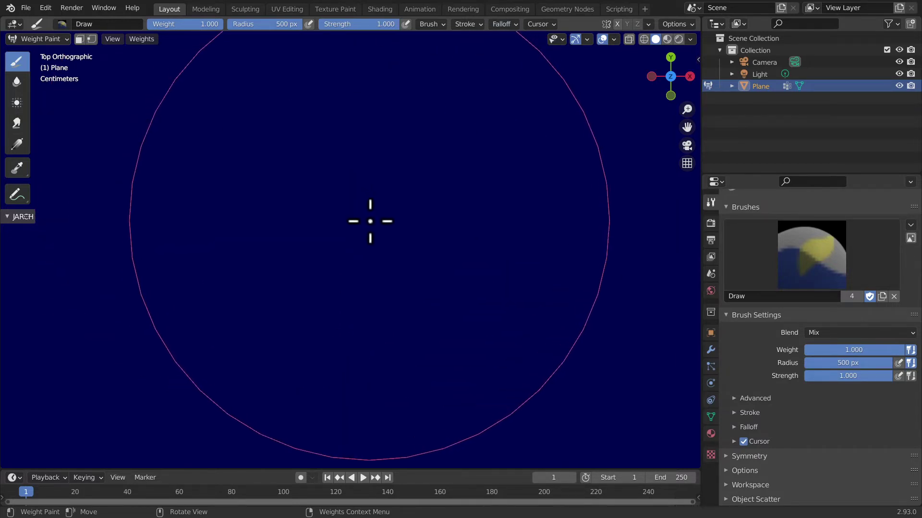
# Paint a constant-falloff stroke at the plane centre, then undo it
pyautogui.moveTo(370, 216); pyautogui.dragTo(372, 222)
pyautogui.scroll(-3, 371, 222)
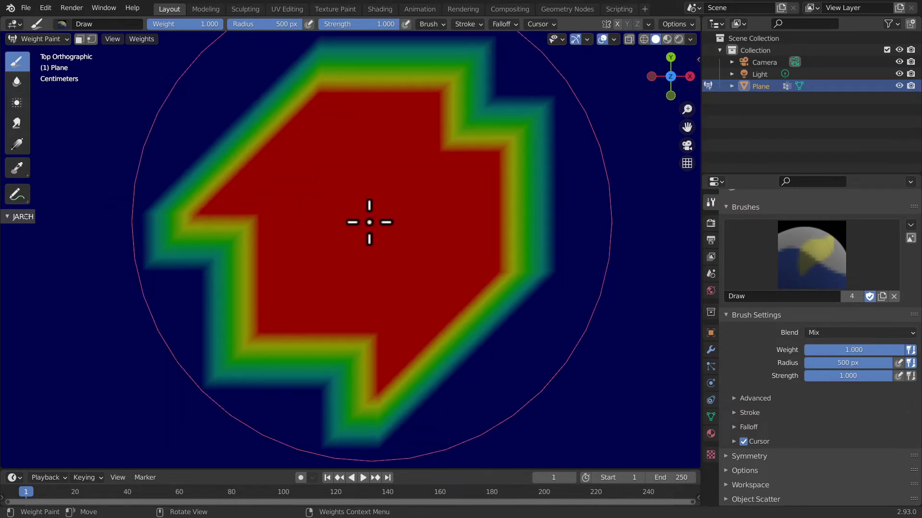
pyautogui.scroll(-2, 373, 216)
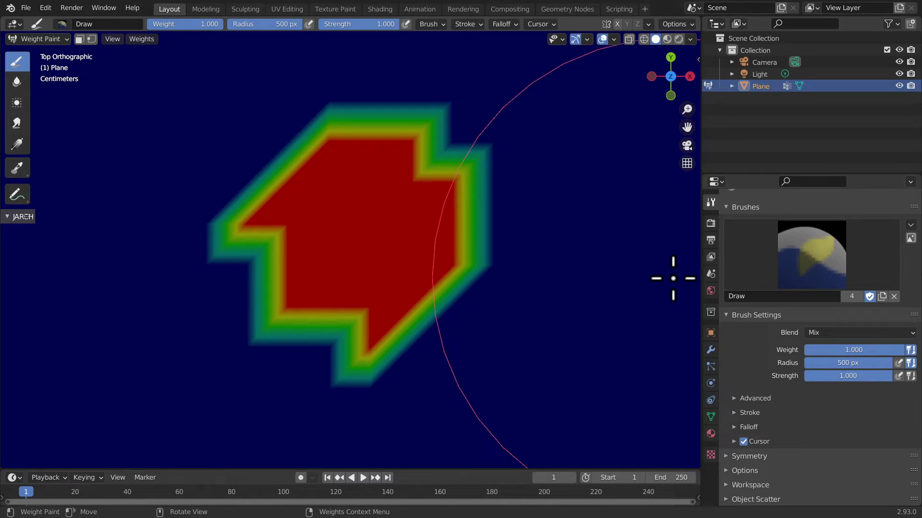
pyautogui.hotkey('ctrl', 'z')
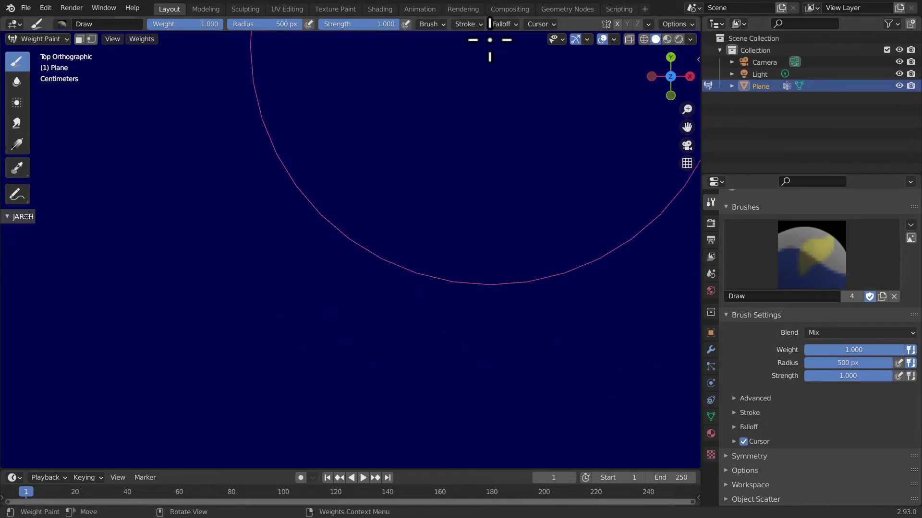
# Switch the brush falloff curve back to the rounded preset
pyautogui.click(504, 24)
pyautogui.click(467, 177)
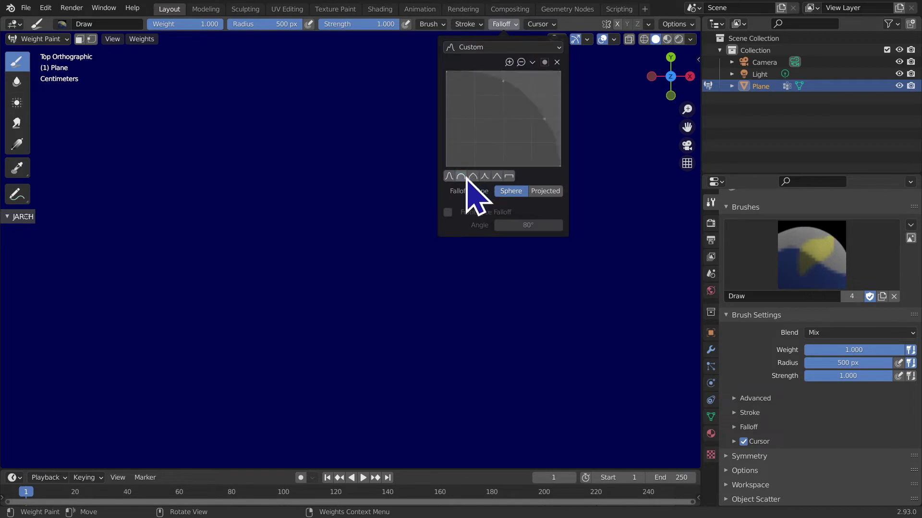
pyautogui.rightClick(465, 178)
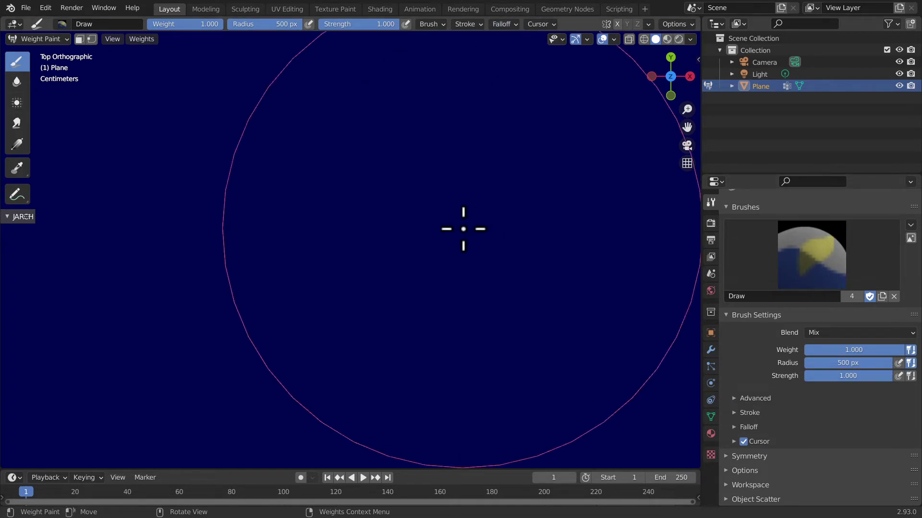
# Paint two soft round-falloff test dabs at the plane centre, undoing each
pyautogui.click(386, 226)
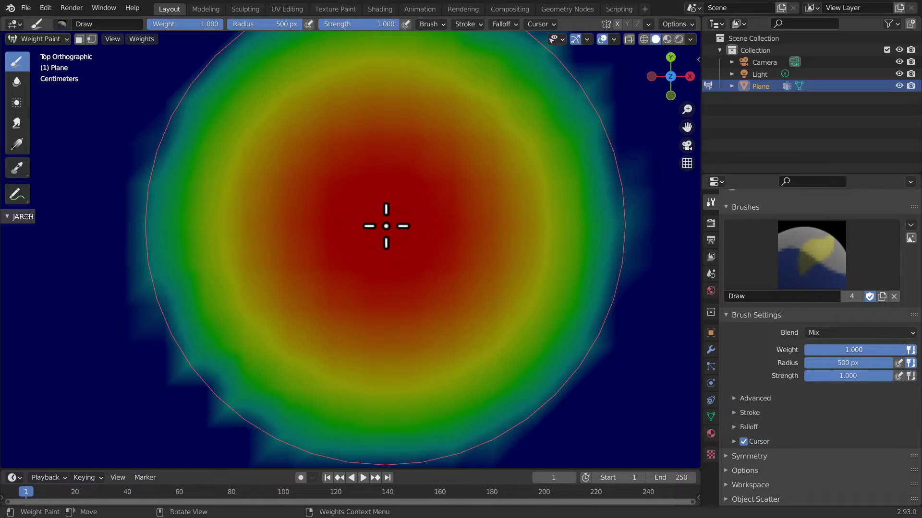
pyautogui.hotkey('ctrl', 'z')
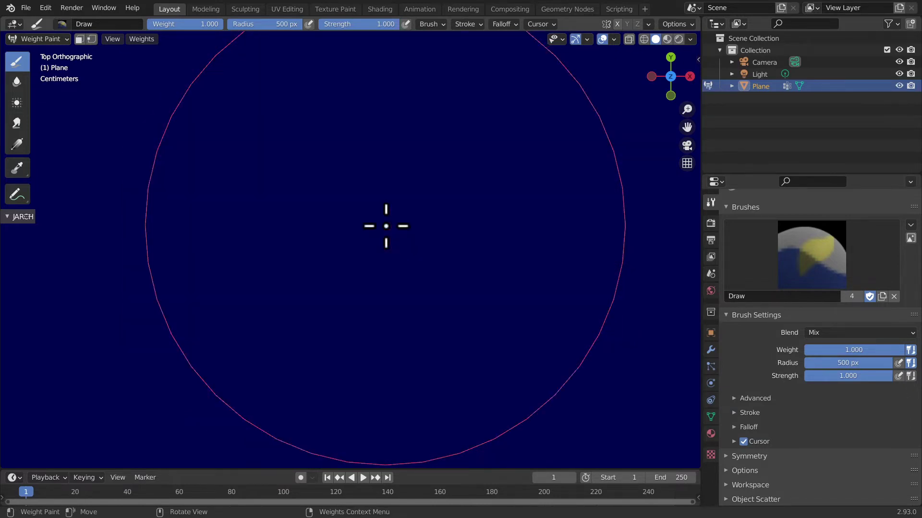
pyautogui.click(506, 25)
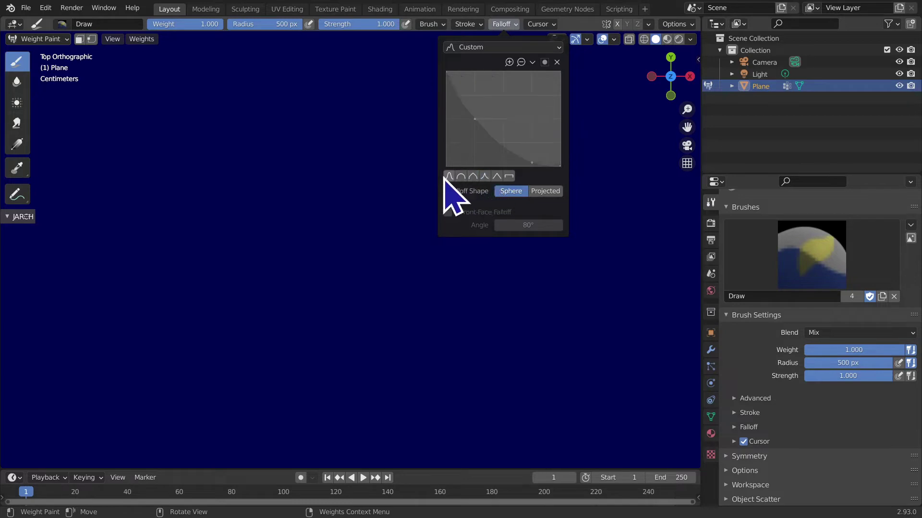
pyautogui.click(367, 204)
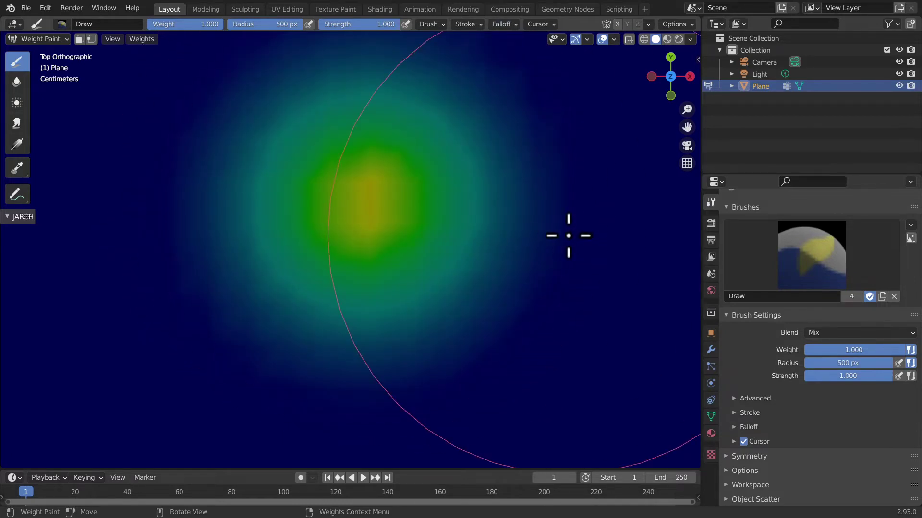
pyautogui.hotkey('ctrl', 'z')
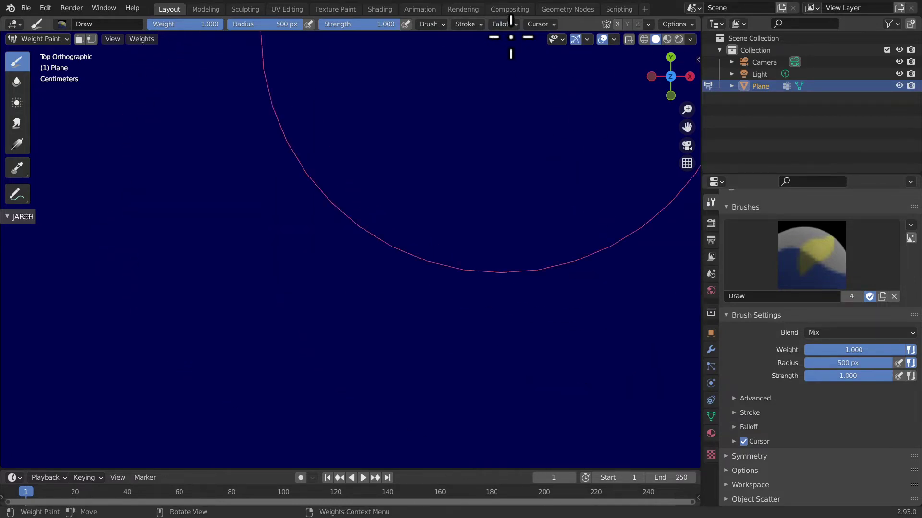
# Set the falloff curve to the Sphere preset, then to the Linear preset
pyautogui.click(510, 24)
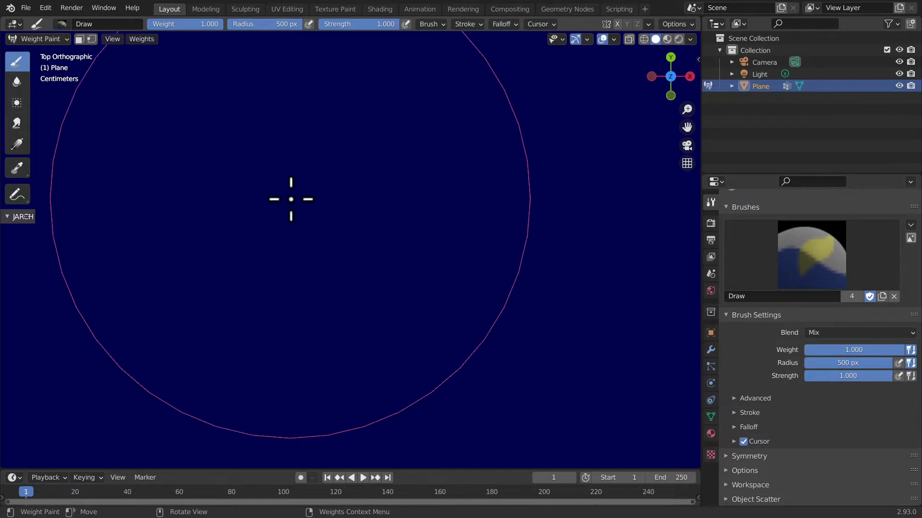
pyautogui.click(511, 23)
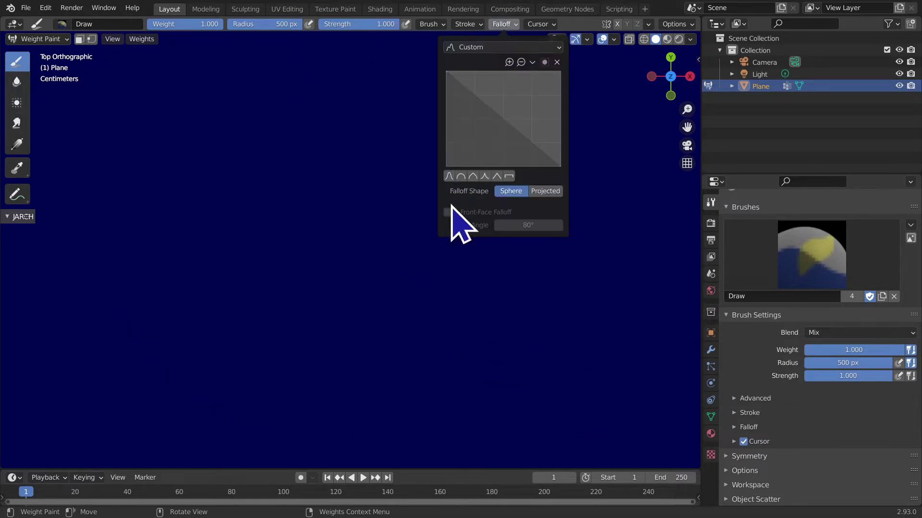
pyautogui.click(463, 177)
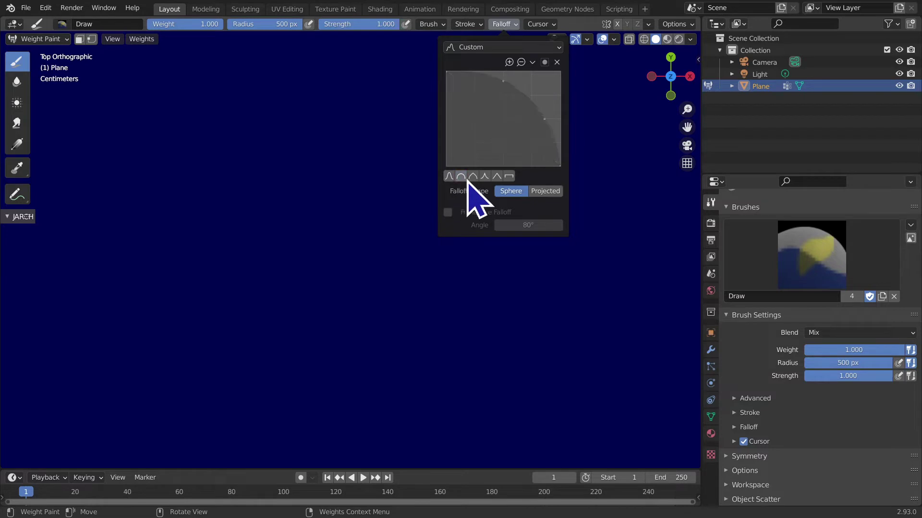
pyautogui.rightClick(460, 182)
pyautogui.press('Escape')
pyautogui.click(463, 179)
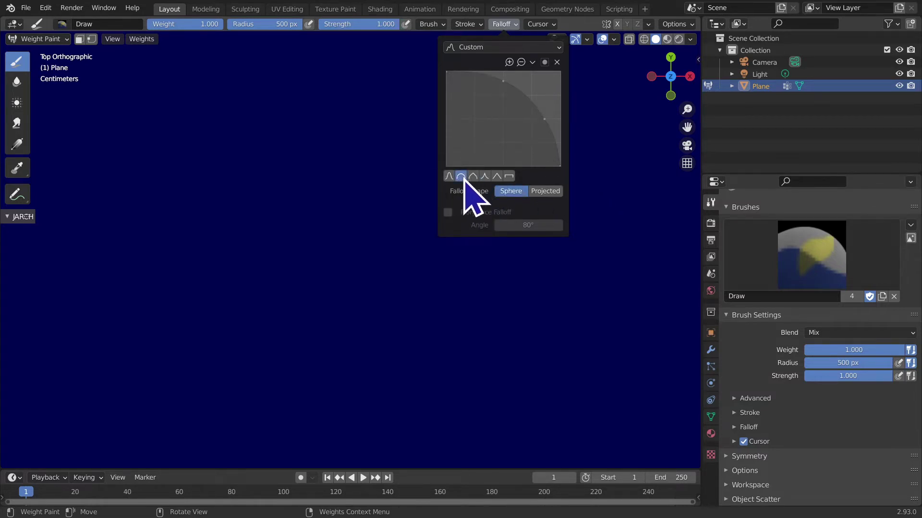
pyautogui.click(498, 178)
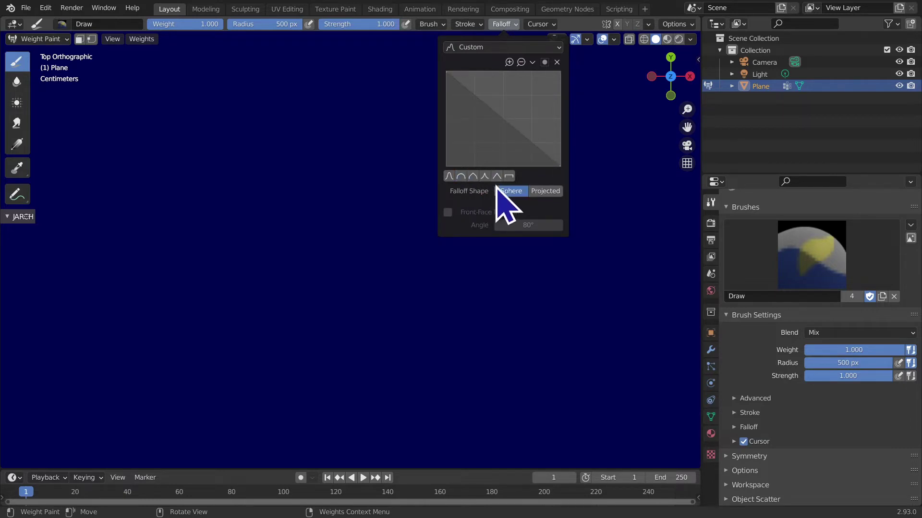
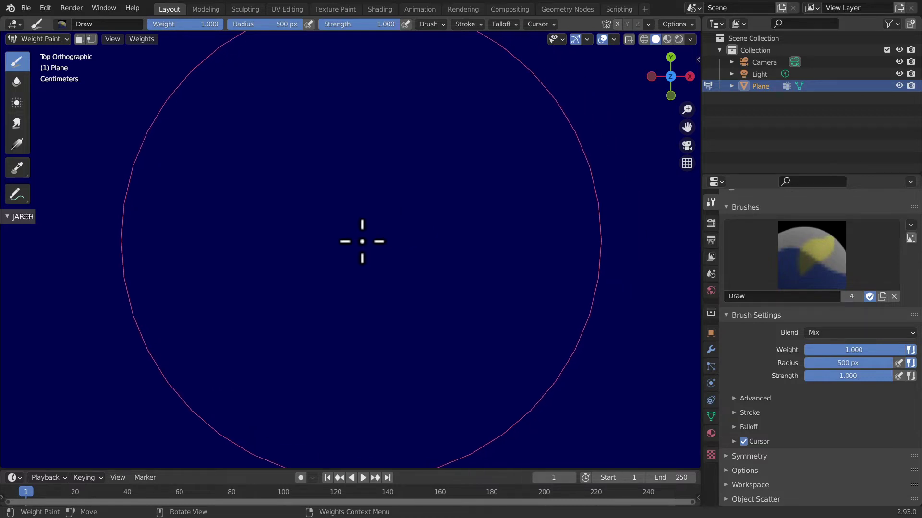
# Paint a test weight dab with the current falloff, then undo it
pyautogui.click(503, 26)
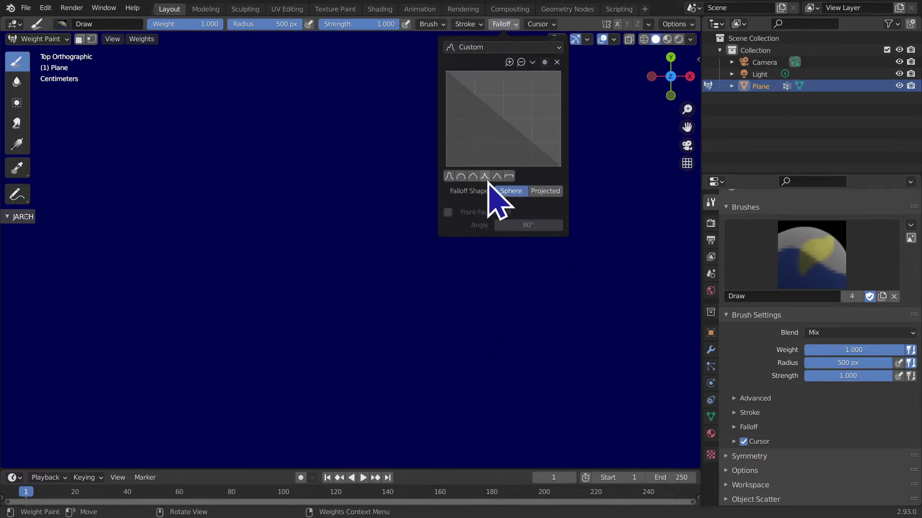
pyautogui.click(334, 219)
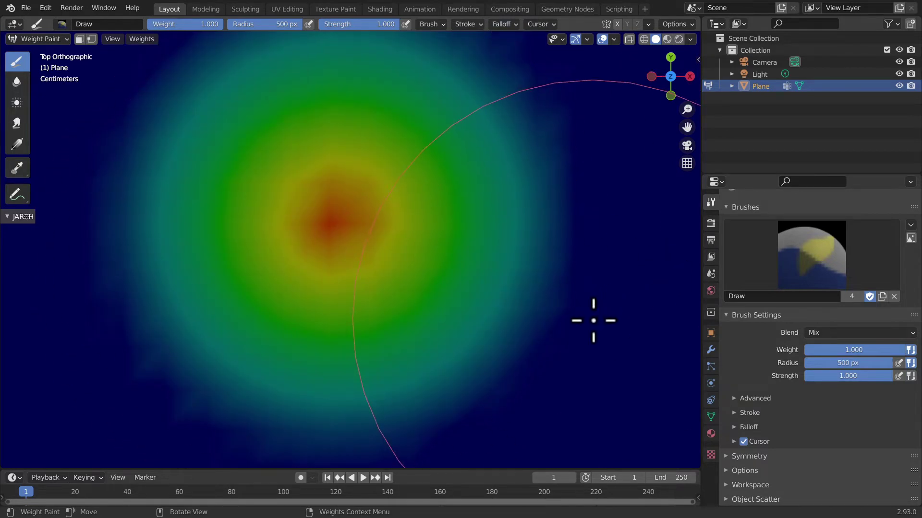
pyautogui.scroll(-1, 629, 255)
pyautogui.scroll(-1, 624, 202)
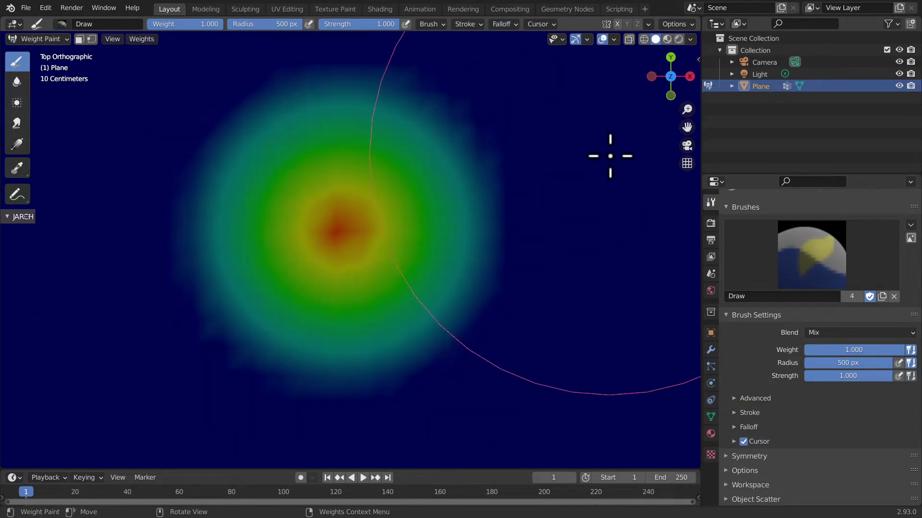
pyautogui.scroll(2, 610, 156)
pyautogui.hotkey('ctrl', 'z')
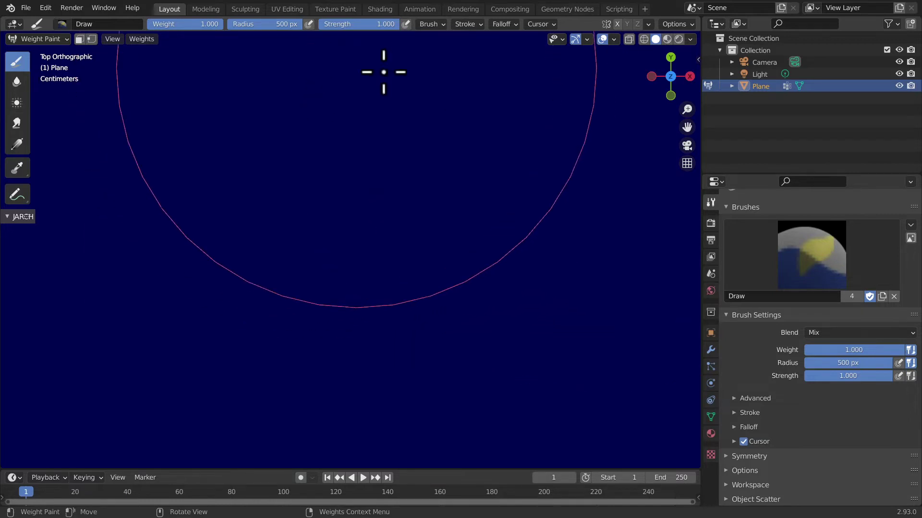
# Apply a preset falloff shape, paint a test dab, and undo it
pyautogui.click(504, 24)
pyautogui.click(453, 176)
pyautogui.moveTo(290, 189); pyautogui.dragTo(350, 212)
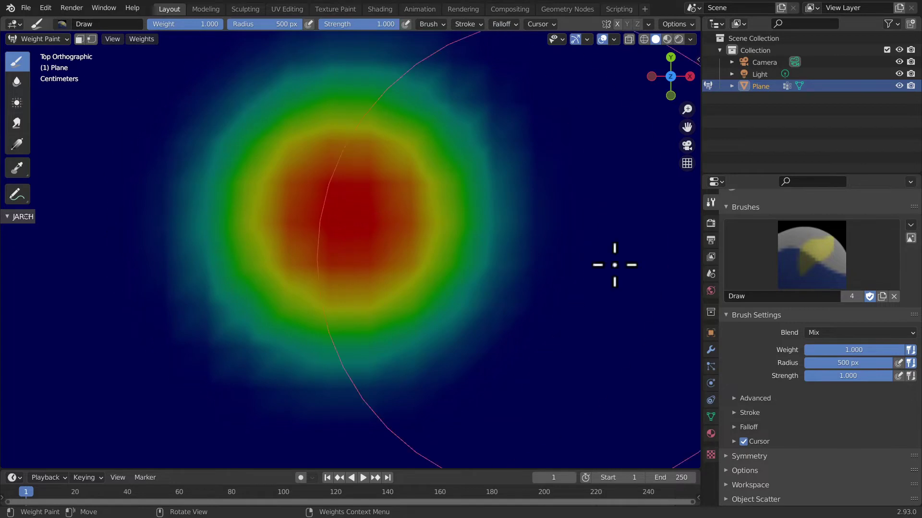
pyautogui.hotkey('ctrl', 'z')
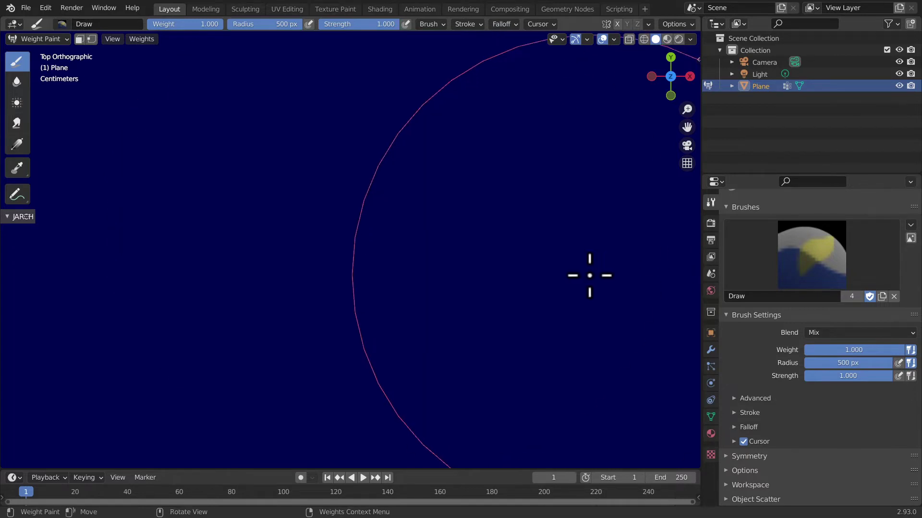
# Reshape the Custom falloff curve into a raised hump that drops off steeply
pyautogui.click(497, 26)
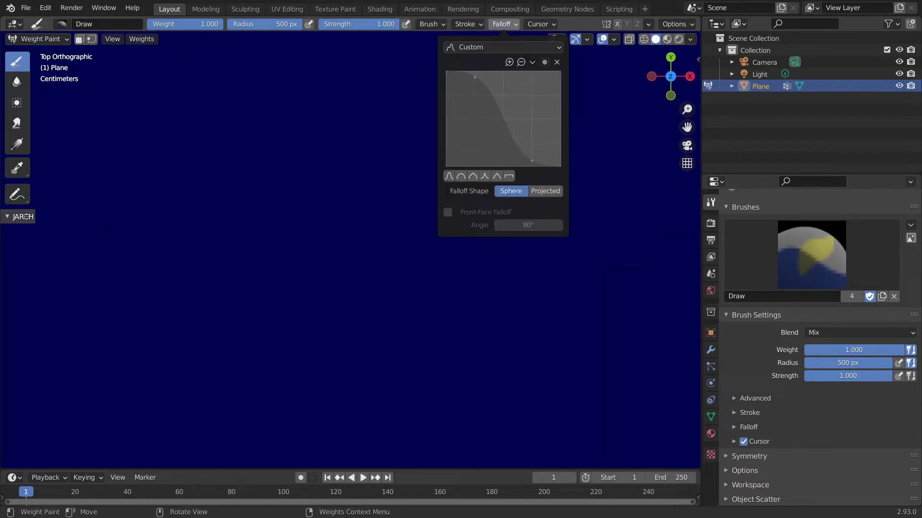
pyautogui.moveTo(510, 144); pyautogui.dragTo(522, 94)
pyautogui.moveTo(532, 160); pyautogui.dragTo(541, 133)
pyautogui.moveTo(523, 94); pyautogui.dragTo(531, 81)
pyautogui.moveTo(474, 77); pyautogui.dragTo(475, 76)
pyautogui.moveTo(538, 135); pyautogui.dragTo(536, 158)
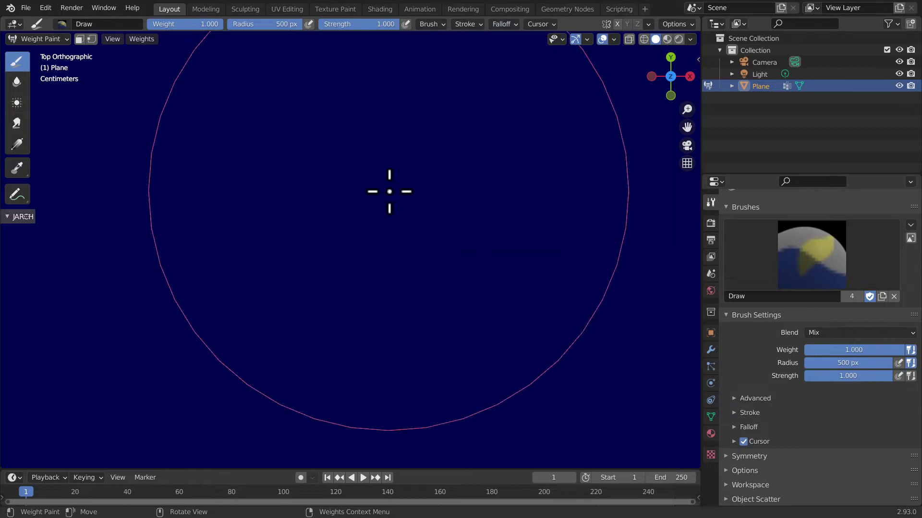
# Test the reshaped falloff with a dab on the plane, then undo it
pyautogui.click(352, 214)
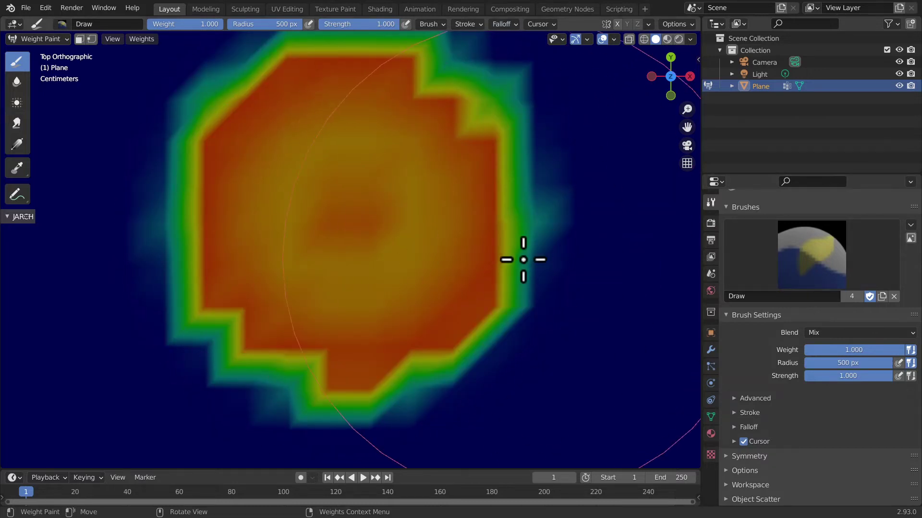
pyautogui.hotkey('ctrl', 'z')
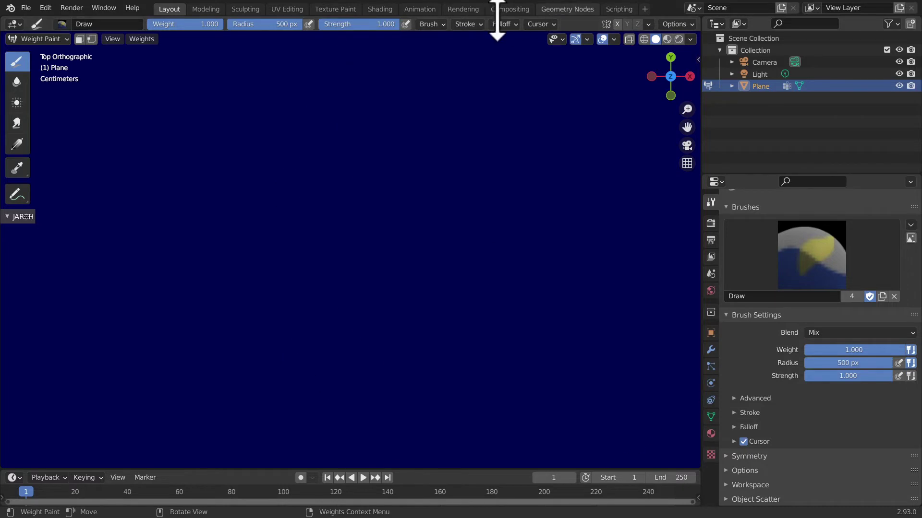
pyautogui.click(508, 24)
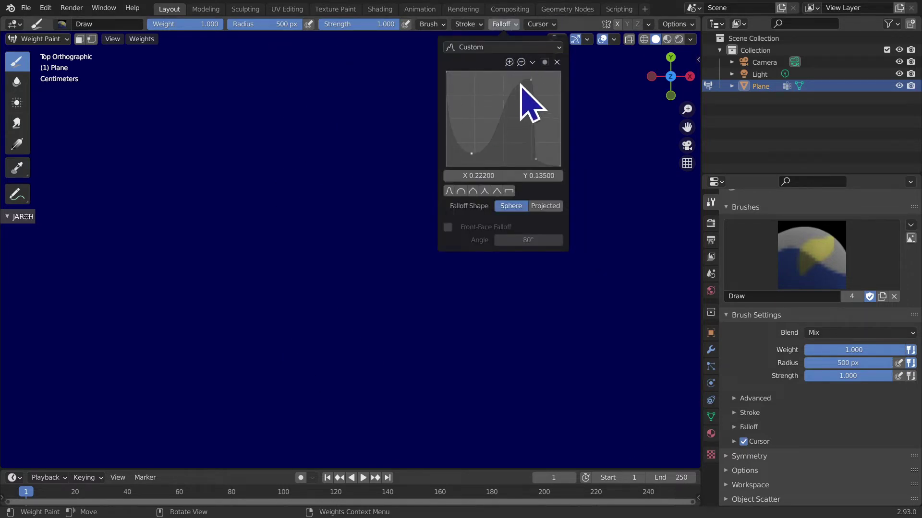
# Add a tall peak to the falloff curve, test a ring-patterned dab, and undo it
pyautogui.moveTo(531, 79)
pyautogui.mouseDown()
pyautogui.moveTo(506, 79)
pyautogui.moveTo(507, 132)
pyautogui.mouseUp()
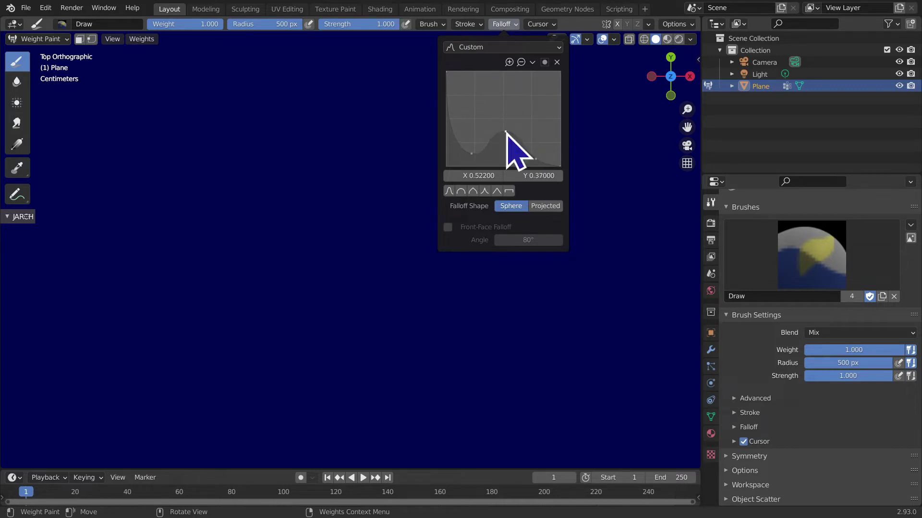
pyautogui.moveTo(528, 163); pyautogui.dragTo(525, 91)
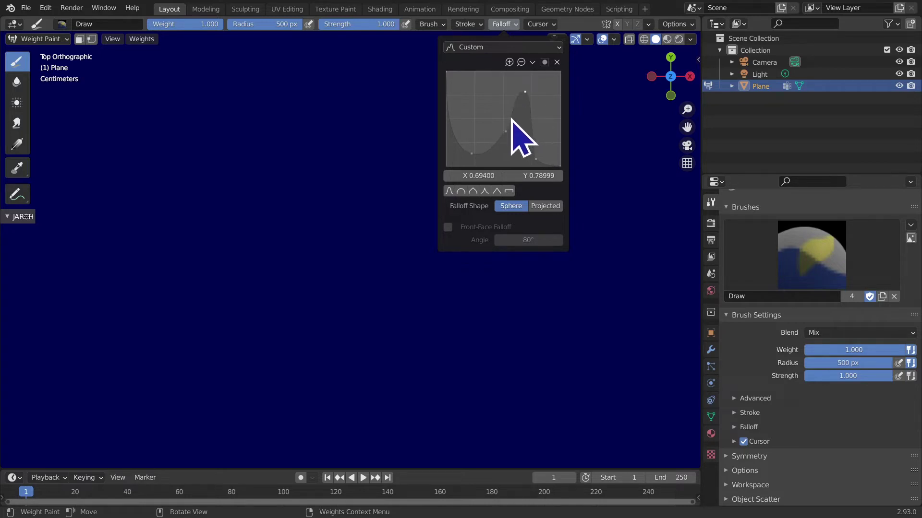
pyautogui.click(535, 158)
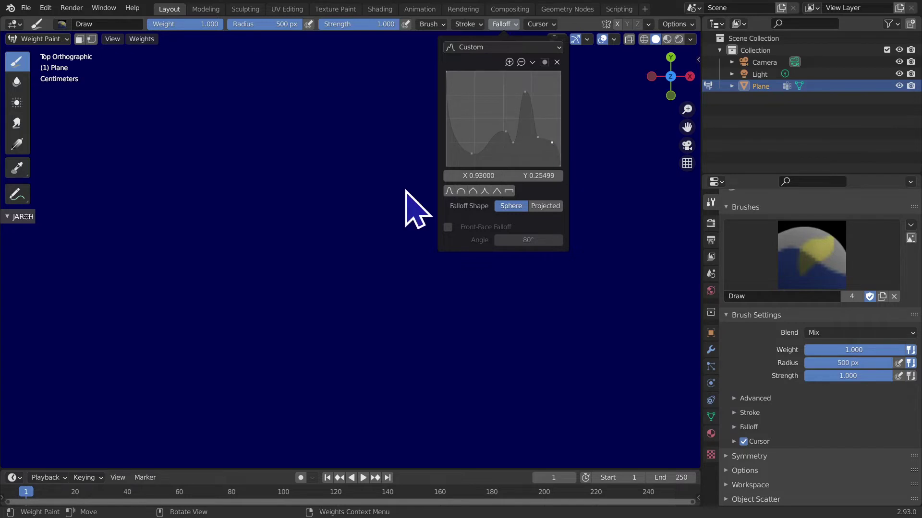
pyautogui.click(365, 218)
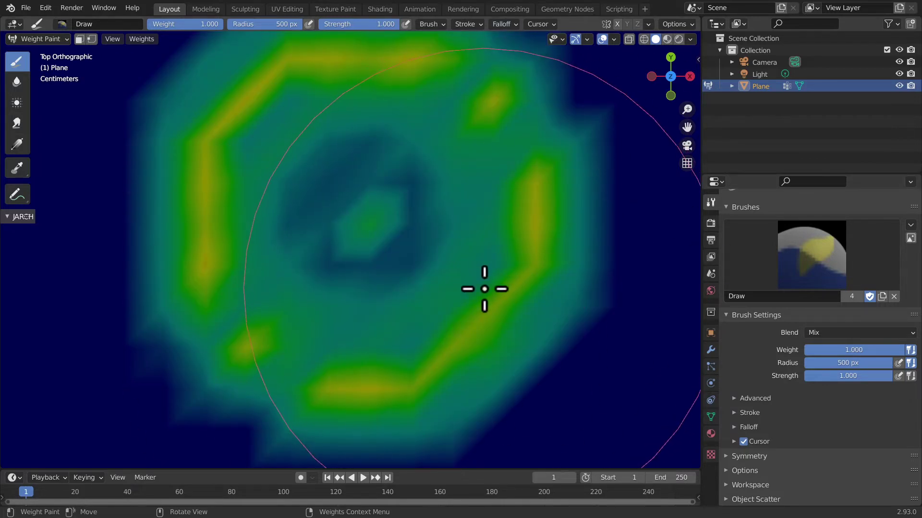
pyautogui.hotkey('ctrl', 'z')
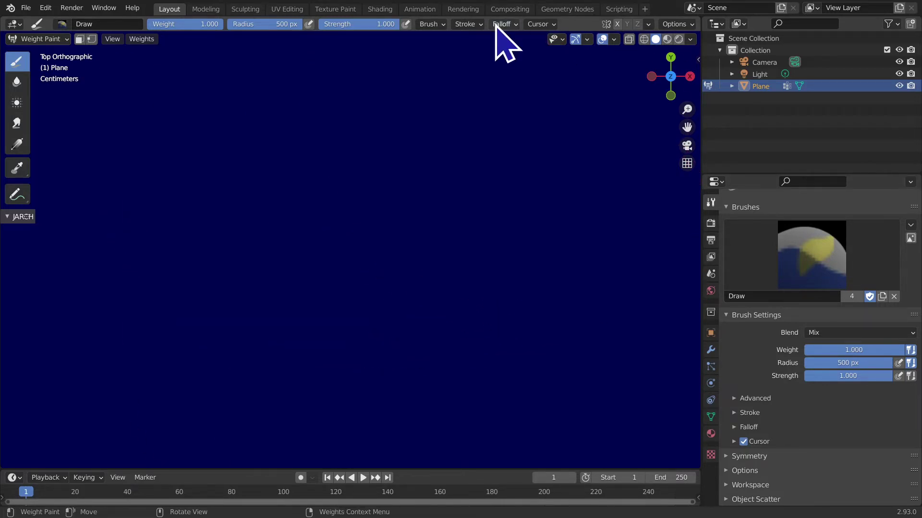
# Lower one curve point to 0.1 and raise another, then test-paint and undo
pyautogui.click(499, 24)
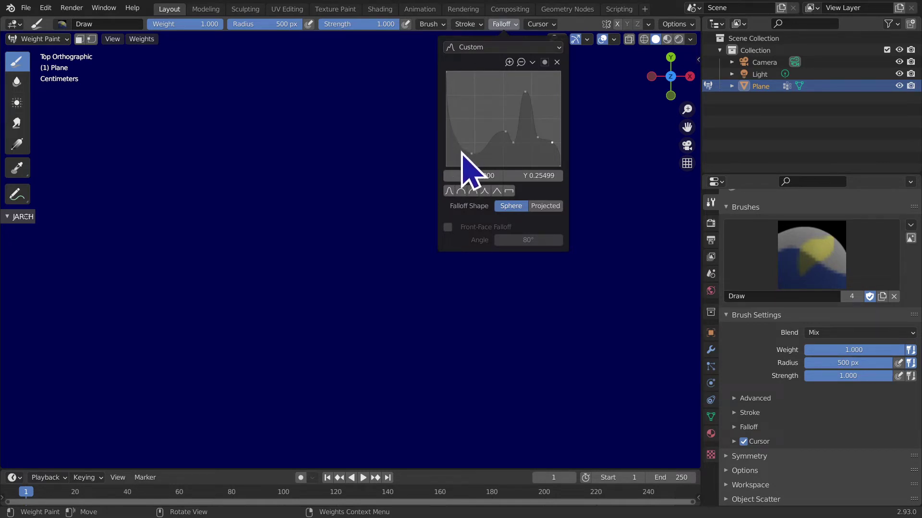
pyautogui.moveTo(473, 143)
pyautogui.mouseDown()
pyautogui.moveTo(465, 155)
pyautogui.moveTo(483, 155)
pyautogui.mouseUp()
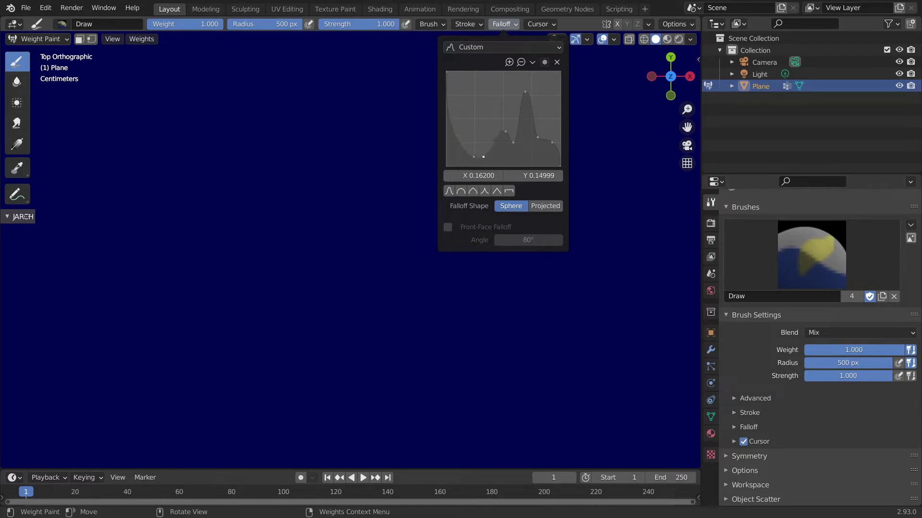
pyautogui.moveTo(464, 126); pyautogui.dragTo(468, 111)
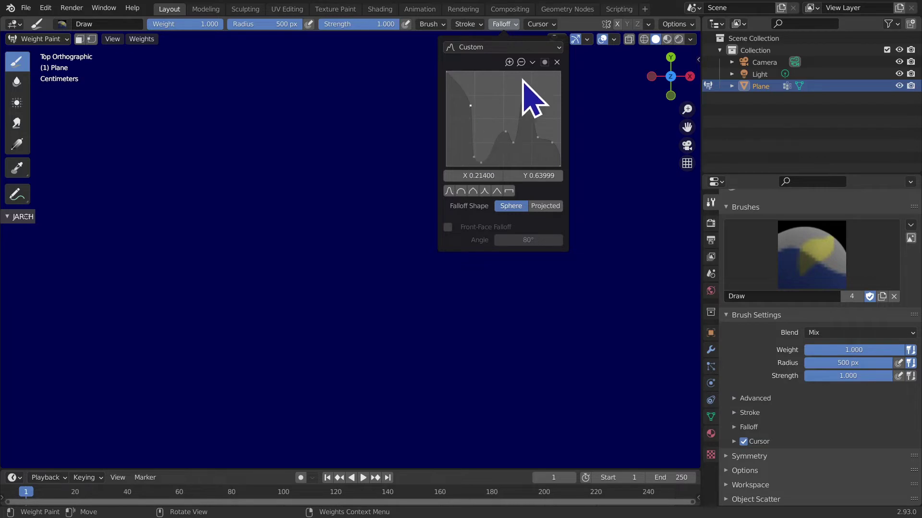
pyautogui.moveTo(309, 206); pyautogui.dragTo(329, 200)
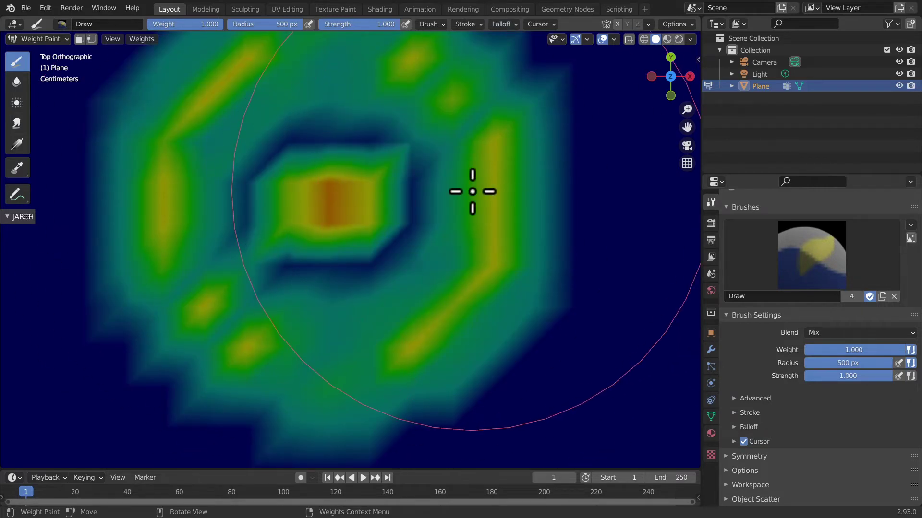
pyautogui.hotkey('ctrl', 'z')
# Nudge the lower-left curve point up, paint the concentric-ring pattern, and undo it
pyautogui.click(504, 24)
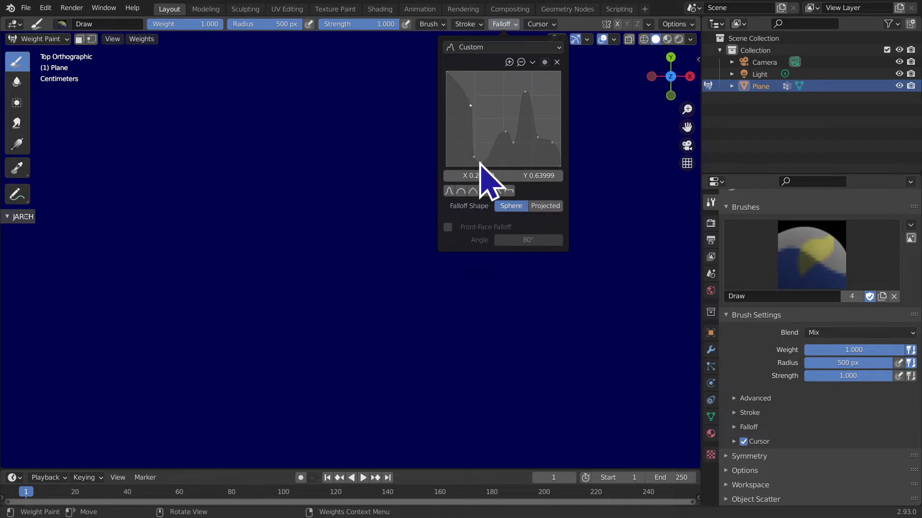
pyautogui.moveTo(474, 143); pyautogui.dragTo(474, 142)
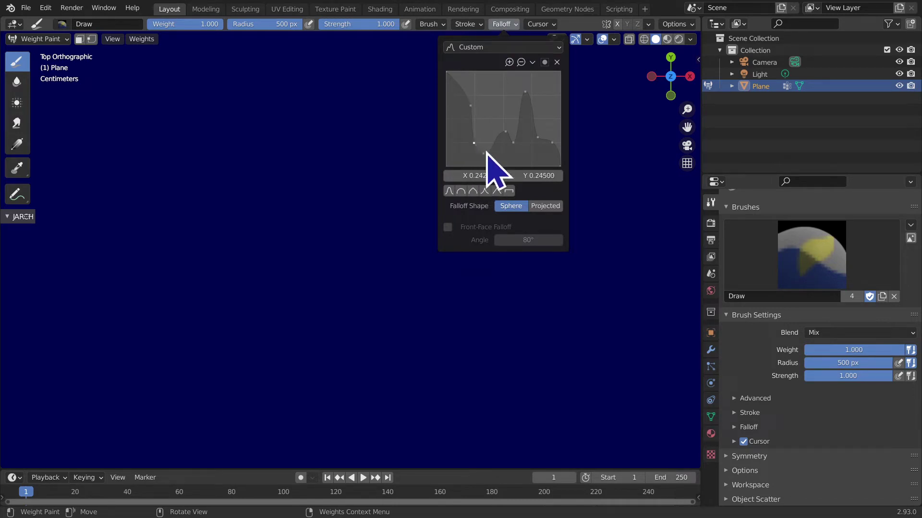
pyautogui.moveTo(474, 139); pyautogui.dragTo(482, 153)
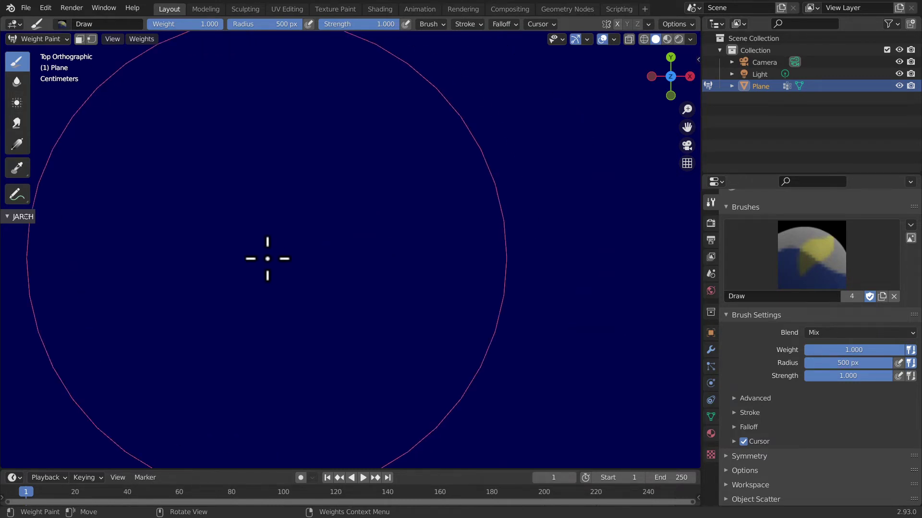
pyautogui.hotkey('ctrl', 'z')
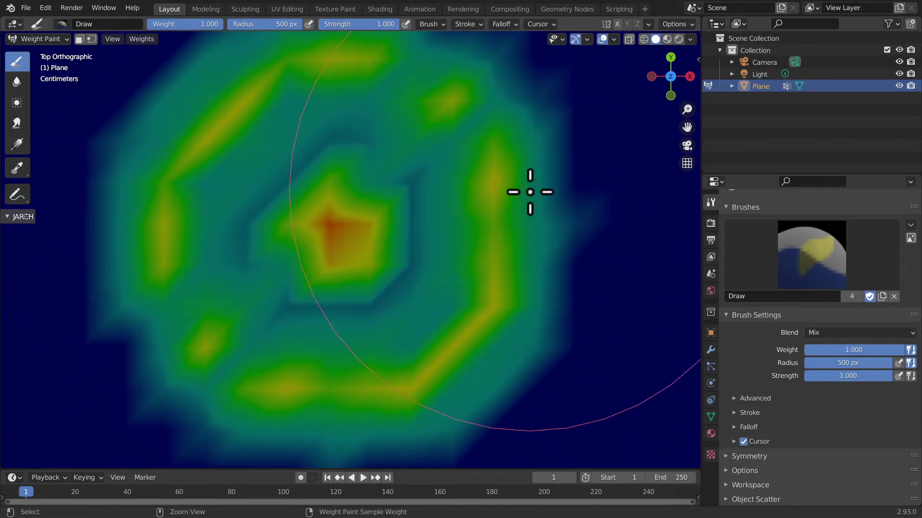
pyautogui.hotkey('ctrl', 'z')
pyautogui.click(503, 24)
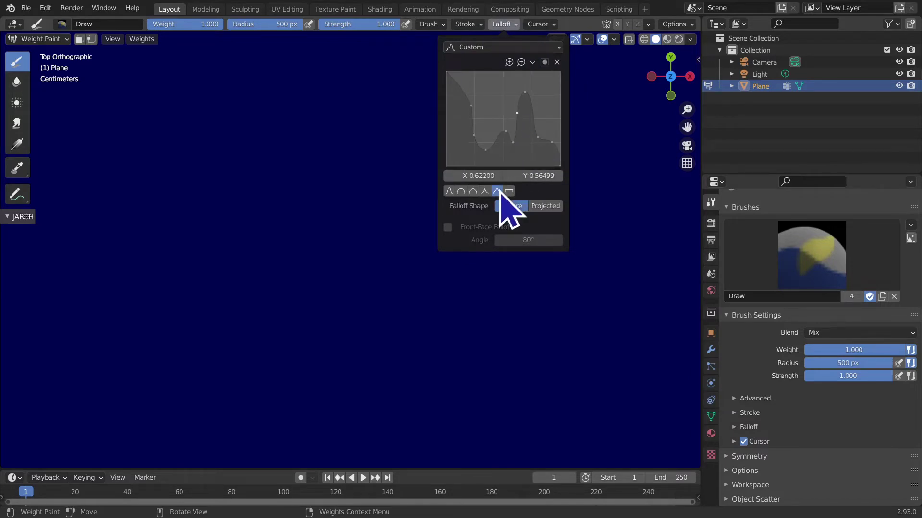
# Try two preset falloff shapes, undoing each test dab
pyautogui.click(329, 185)
pyautogui.hotkey('ctrl', 'z')
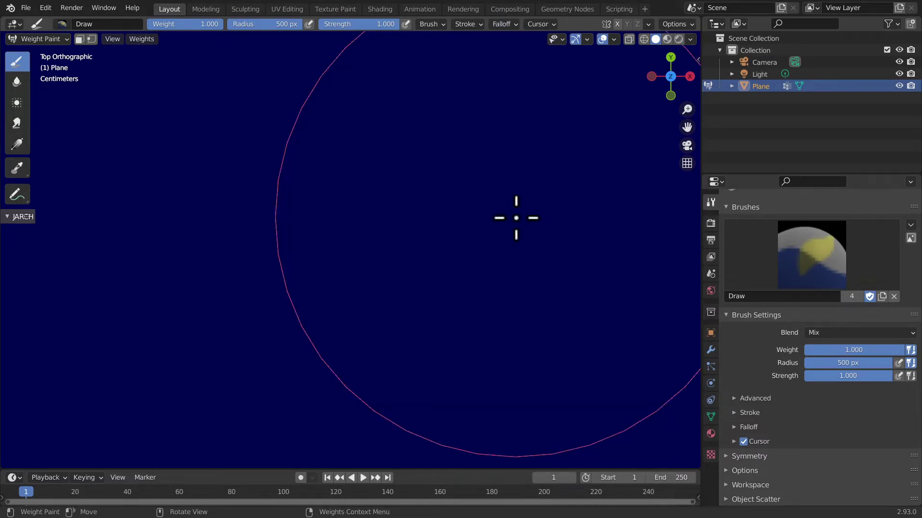
pyautogui.click(503, 24)
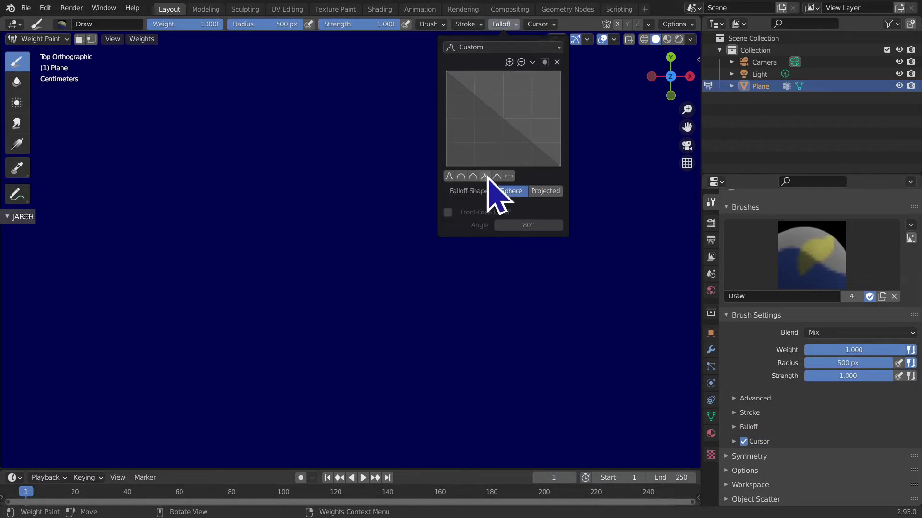
pyautogui.click(329, 255)
pyautogui.hotkey('ctrl', 'z')
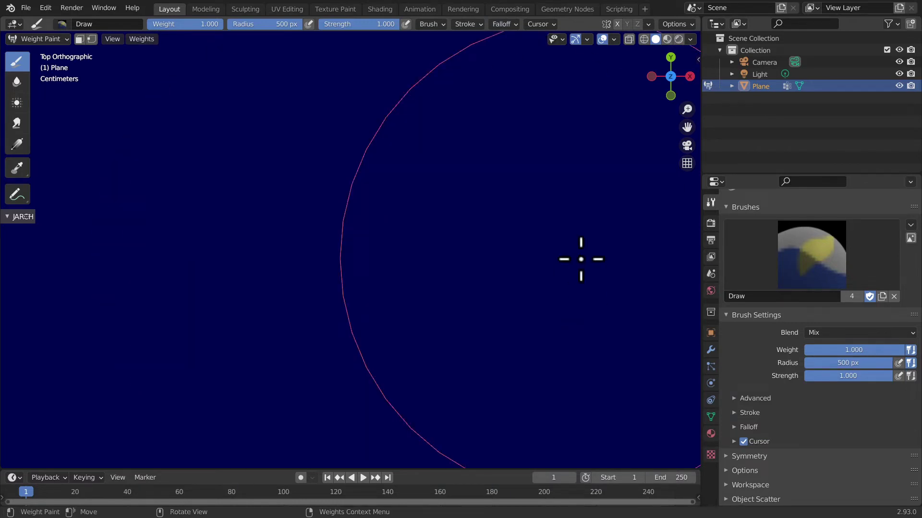
# Choose a smooth preset falloff shape, test-paint a dab, and undo it
pyautogui.click(503, 26)
pyautogui.click(462, 176)
pyautogui.click(336, 200)
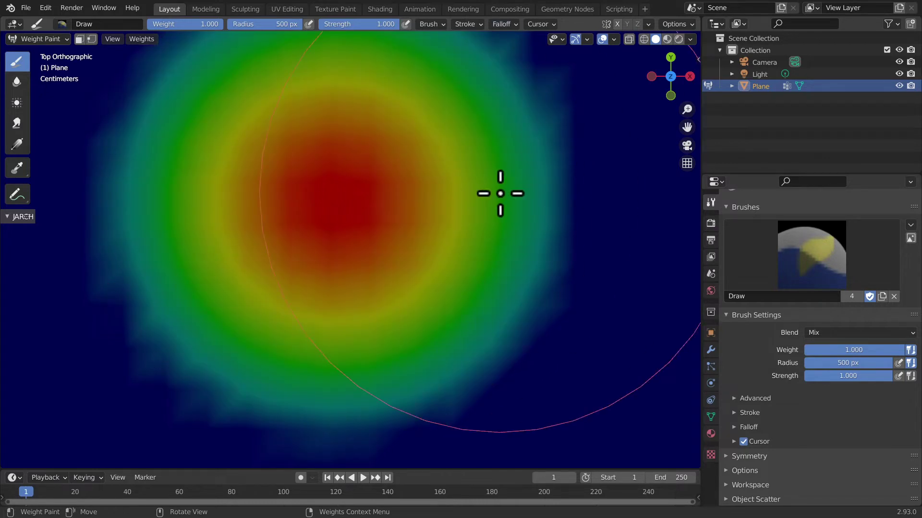
pyautogui.hotkey('ctrl', 'z')
pyautogui.click(510, 24)
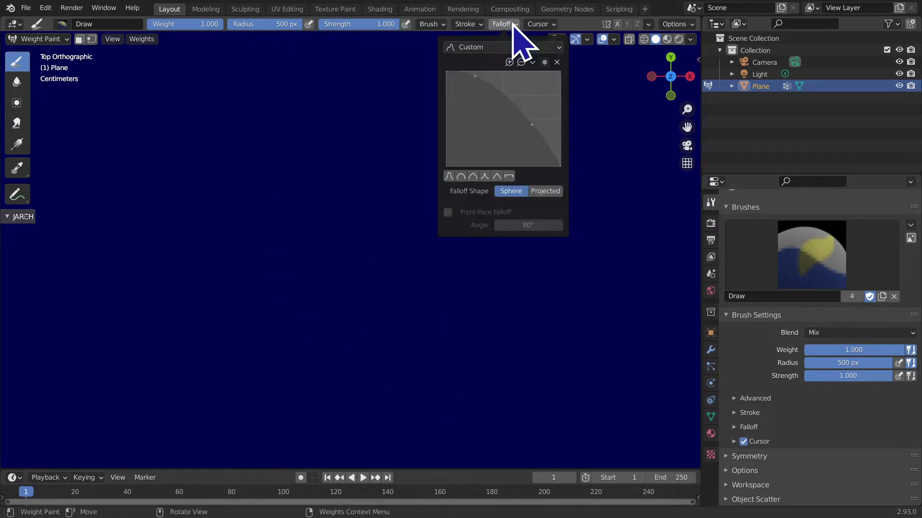
pyautogui.scroll(-2, 232, 259)
pyautogui.scroll(-2, 267, 261)
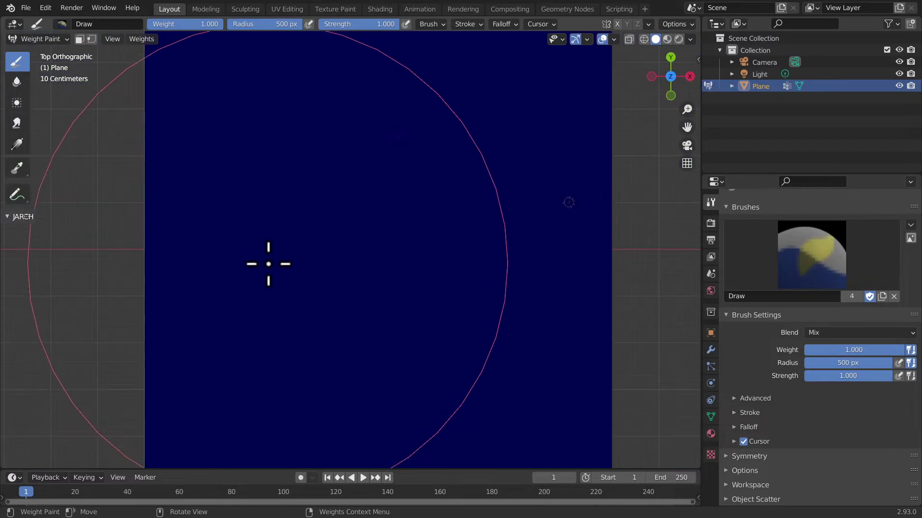
# Shrink the brush radius to 221 px and zoom to frame the plane
pyautogui.click(502, 25)
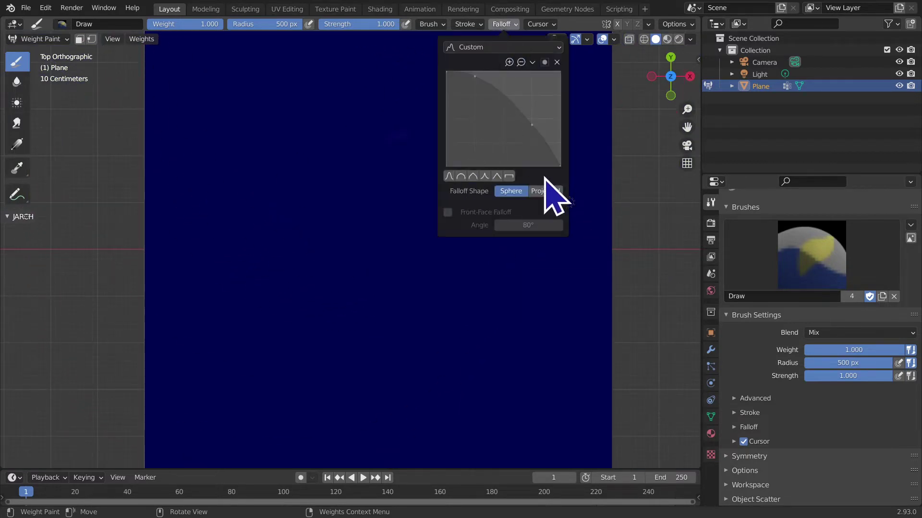
pyautogui.press('f')
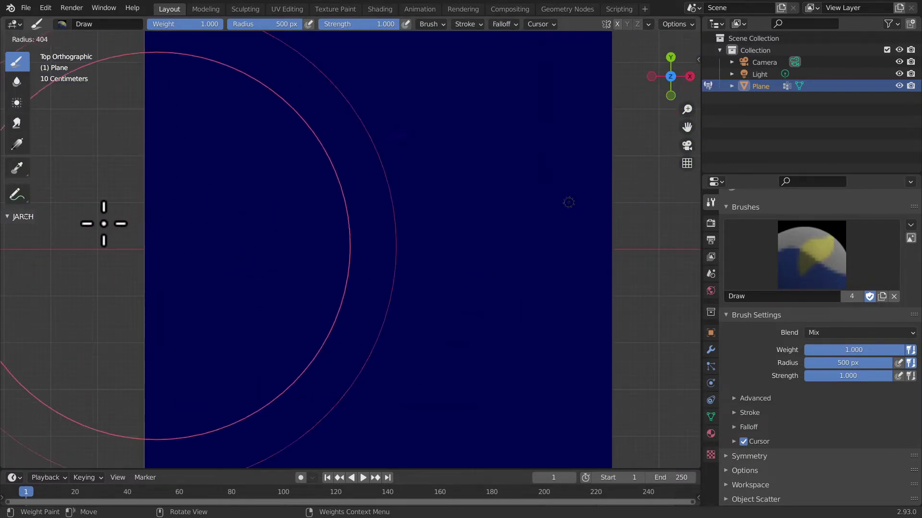
pyautogui.click(23, 193)
pyautogui.scroll(-4, 97, 175)
pyautogui.scroll(2, 165, 190)
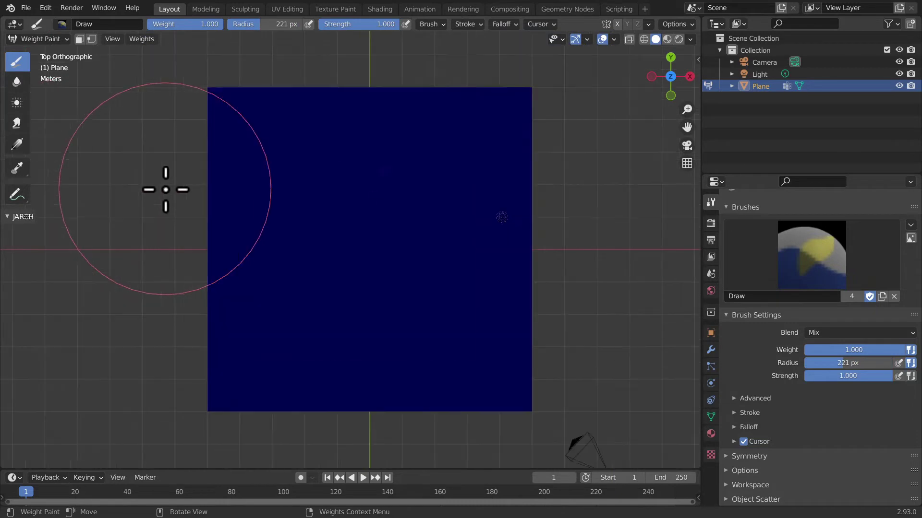
# Set the brush radius to 162 px and paint a winding full-weight stroke
pyautogui.scroll(2, 163, 193)
pyautogui.press('f')
pyautogui.click(132, 144)
pyautogui.moveTo(132, 144)
pyautogui.mouseDown()
pyautogui.moveTo(364, 167)
pyautogui.moveTo(332, 272)
pyautogui.moveTo(245, 333)
pyautogui.moveTo(485, 370)
pyautogui.moveTo(654, 377)
pyautogui.mouseUp()
# Set brush weight to 0 at 500 px radius and erase the test stroke
pyautogui.click(465, 26)
pyautogui.moveTo(430, 24)
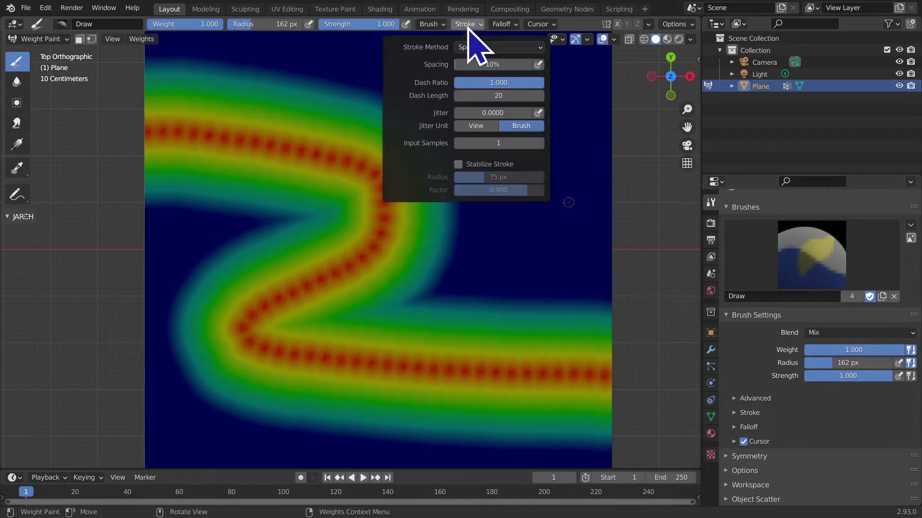
pyautogui.click(504, 26)
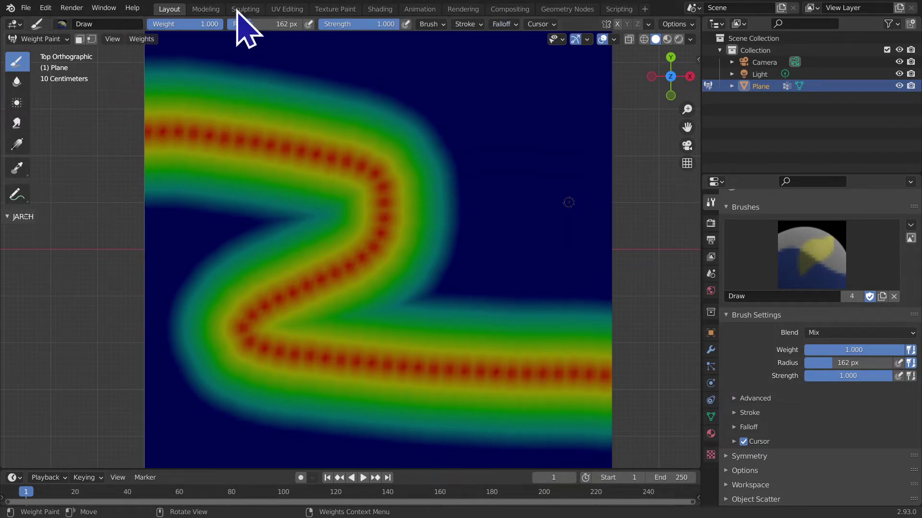
pyautogui.moveTo(248, 78); pyautogui.dragTo(82, 214)
pyautogui.press('f')
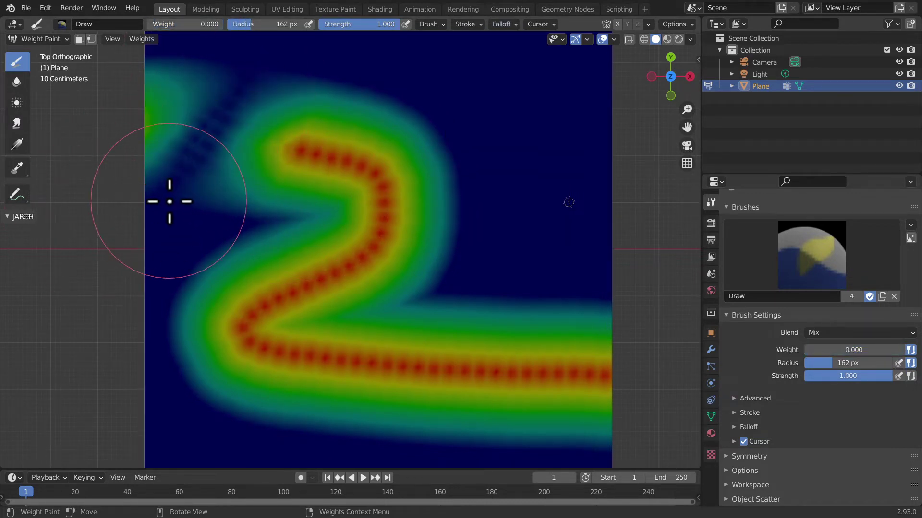
pyautogui.click(286, 146)
pyautogui.moveTo(287, 147)
pyautogui.mouseDown()
pyautogui.moveTo(56, 130)
pyautogui.moveTo(21, 144)
pyautogui.moveTo(247, 159)
pyautogui.mouseUp()
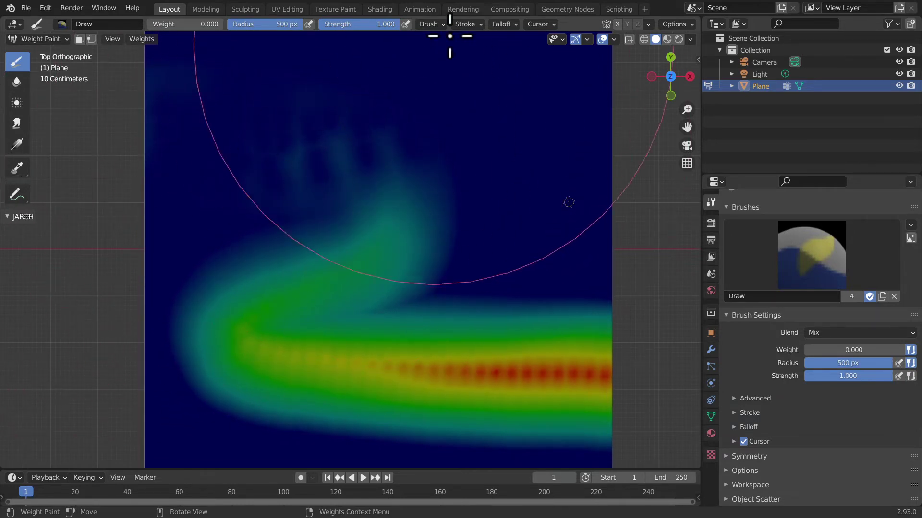
pyautogui.click(505, 25)
pyautogui.moveTo(257, 179)
pyautogui.mouseDown()
pyautogui.moveTo(144, 267)
pyautogui.moveTo(217, 360)
pyautogui.mouseUp()
pyautogui.moveTo(223, 305)
pyautogui.mouseDown()
pyautogui.moveTo(113, 315)
pyautogui.moveTo(365, 294)
pyautogui.moveTo(572, 339)
pyautogui.moveTo(667, 384)
pyautogui.mouseUp()
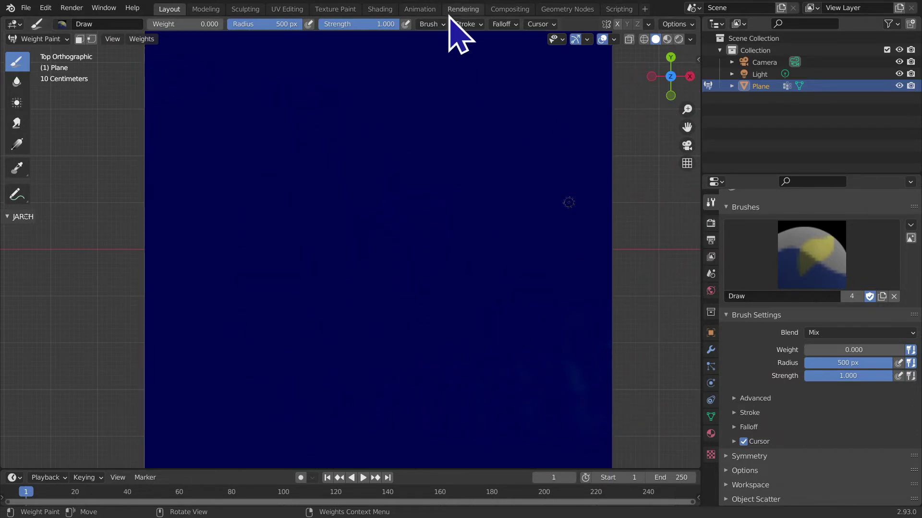
# Switch falloff to Constant and paint a hard-edged red band at 197 px radius
pyautogui.click(499, 25)
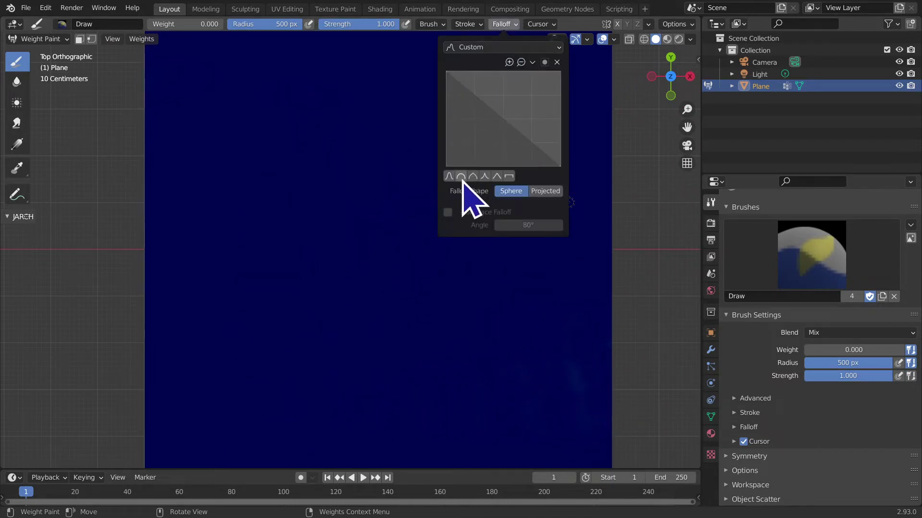
pyautogui.click(504, 25)
pyautogui.click(509, 176)
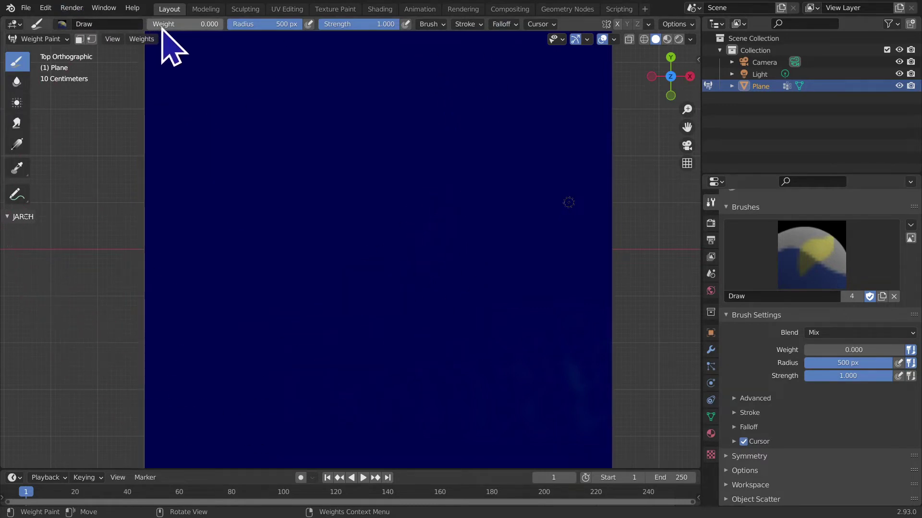
pyautogui.press('f')
pyautogui.click(170, 111)
pyautogui.moveTo(170, 111)
pyautogui.mouseDown()
pyautogui.moveTo(401, 186)
pyautogui.moveTo(360, 261)
pyautogui.moveTo(305, 302)
pyautogui.moveTo(308, 333)
pyautogui.moveTo(525, 356)
pyautogui.moveTo(543, 331)
pyautogui.mouseUp()
# Paint a zero-weight 58 px stroke through the red band to the right edge
pyautogui.scroll(-8, 490, 313)
pyautogui.scroll(5, 427, 314)
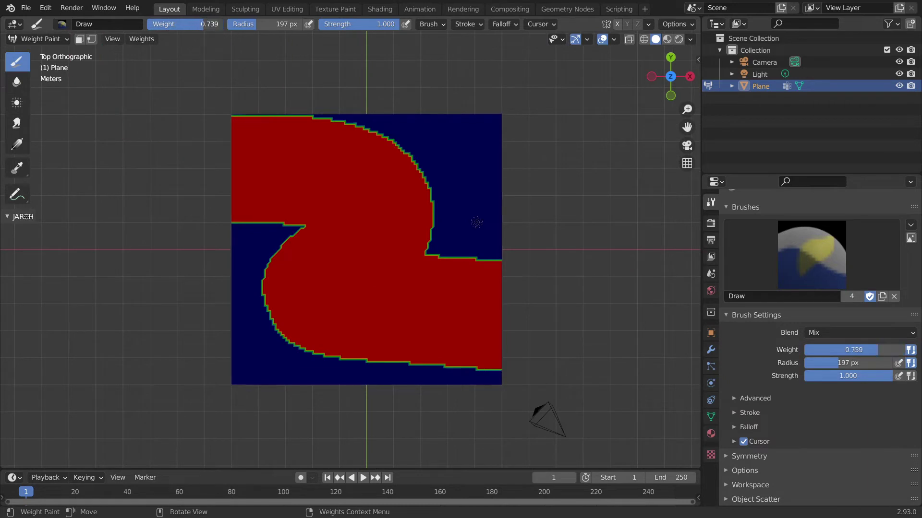
pyautogui.moveTo(187, 24); pyautogui.dragTo(149, 24)
pyautogui.click(468, 24)
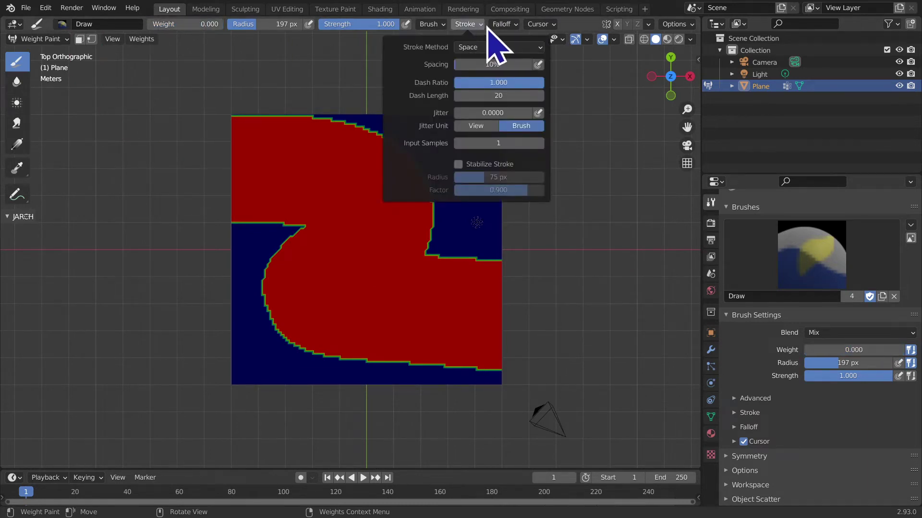
pyautogui.click(504, 24)
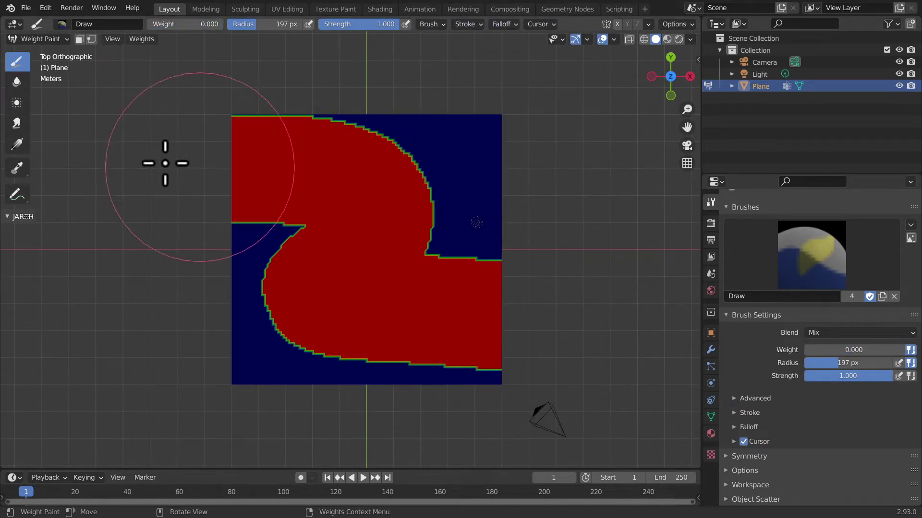
pyautogui.press('f')
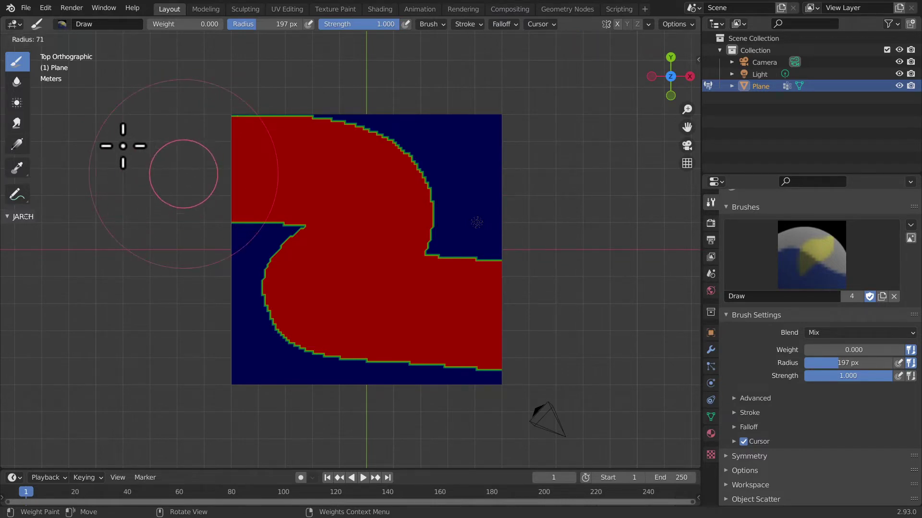
pyautogui.click(120, 140)
pyautogui.moveTo(239, 162); pyautogui.dragTo(354, 298)
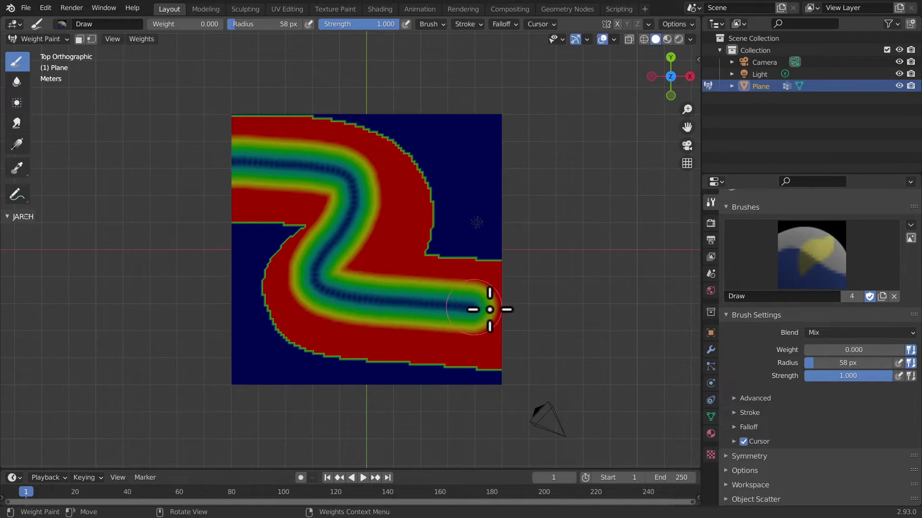
pyautogui.moveTo(354, 299); pyautogui.dragTo(539, 310)
pyautogui.scroll(2, 539, 309)
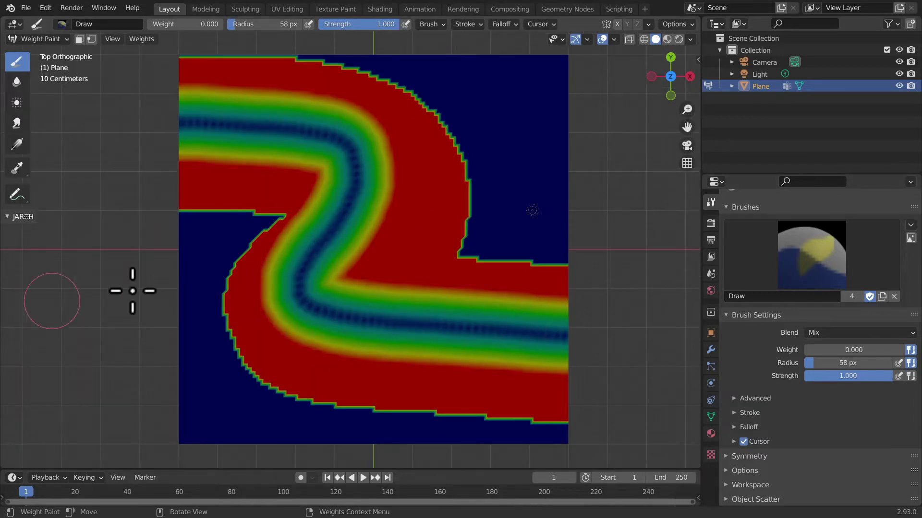
pyautogui.click(517, 25)
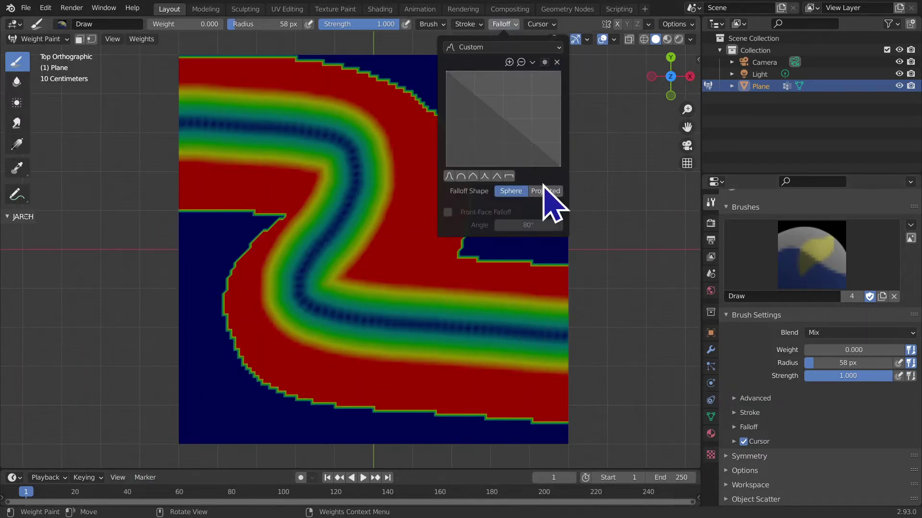
# Resize the zero-weight brush to 195 px, then to 151 px
pyautogui.press('f')
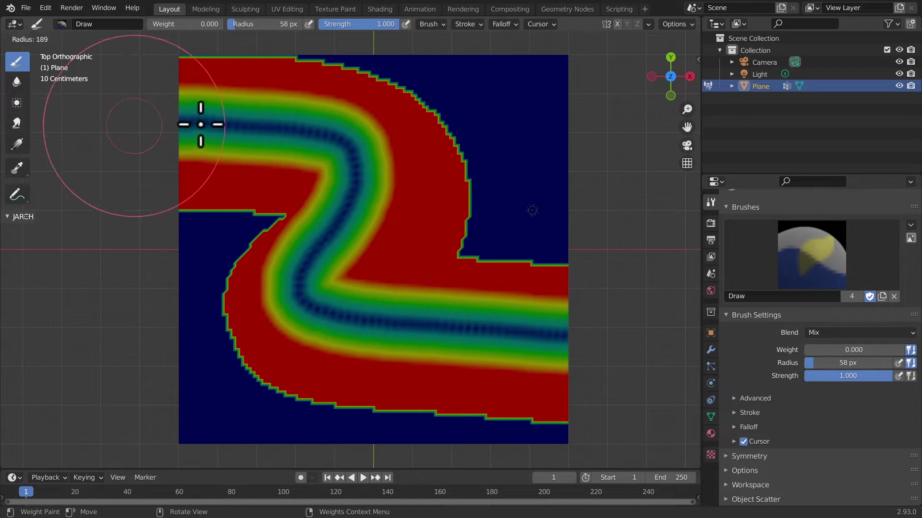
pyautogui.click(148, 134)
pyautogui.scroll(1, 145, 140)
pyautogui.press('f')
pyautogui.click(128, 99)
# Erase every red area with zero weight so the plane is uniformly blue
pyautogui.moveTo(164, 92)
pyautogui.mouseDown()
pyautogui.moveTo(168, 102)
pyautogui.moveTo(268, 107)
pyautogui.moveTo(339, 144)
pyautogui.moveTo(336, 210)
pyautogui.moveTo(305, 278)
pyautogui.moveTo(335, 318)
pyautogui.moveTo(661, 346)
pyautogui.mouseUp()
pyautogui.scroll(-1, 545, 304)
pyautogui.moveTo(546, 304)
pyautogui.mouseDown()
pyautogui.moveTo(366, 293)
pyautogui.moveTo(488, 185)
pyautogui.moveTo(37, 103)
pyautogui.mouseUp()
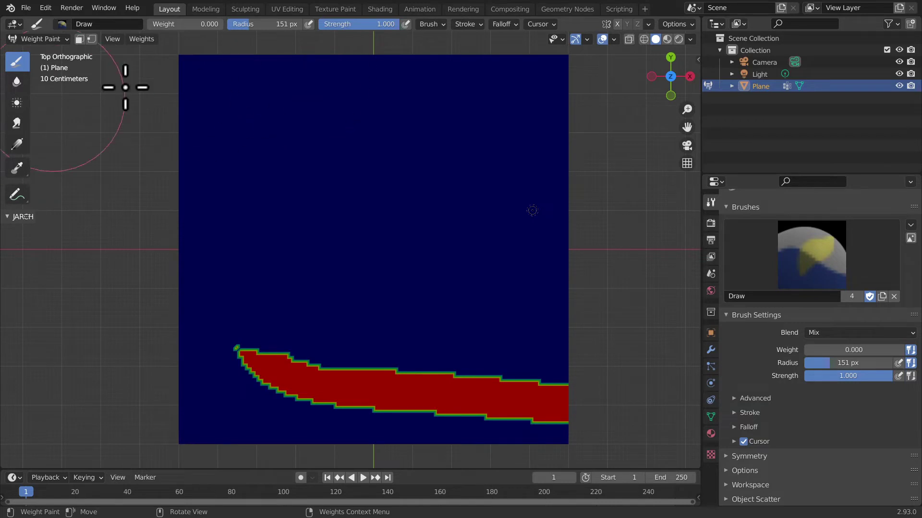
pyautogui.moveTo(530, 205)
pyautogui.mouseDown()
pyautogui.moveTo(325, 339)
pyautogui.moveTo(569, 442)
pyautogui.mouseUp()
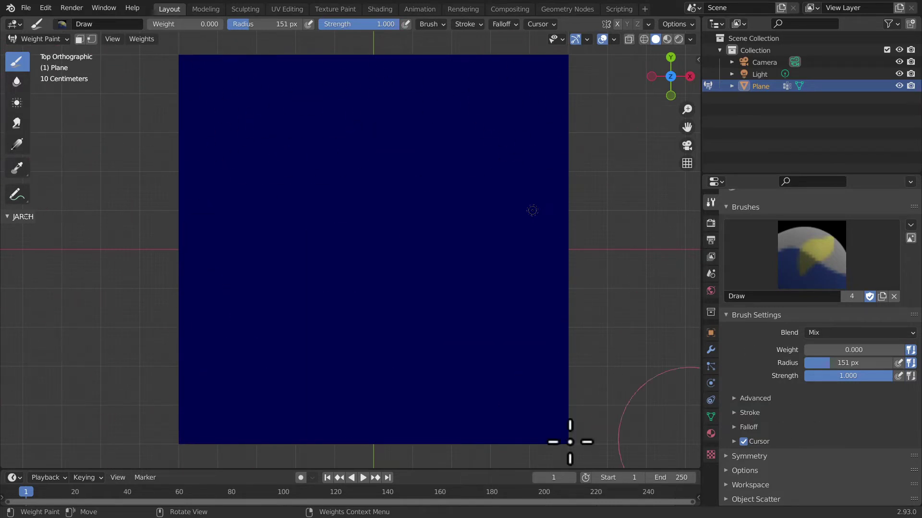
pyautogui.click(501, 25)
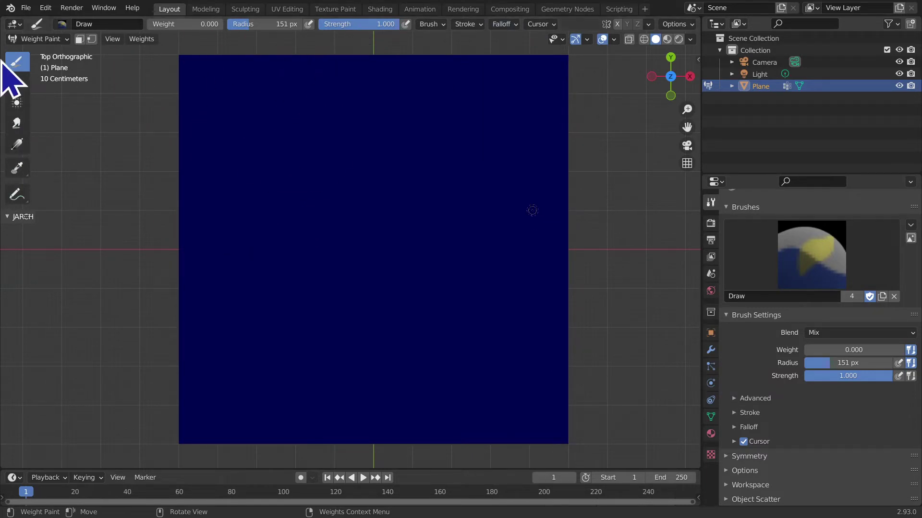
pyautogui.click(494, 25)
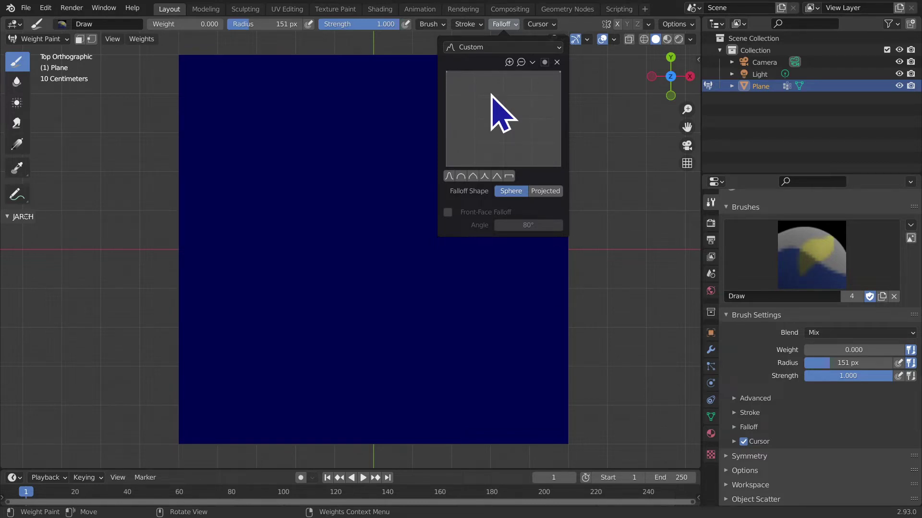
# Compare the Smooth, Sharp, Constant, Linear and Root falloff presets, ending on Smooth
pyautogui.click(449, 176)
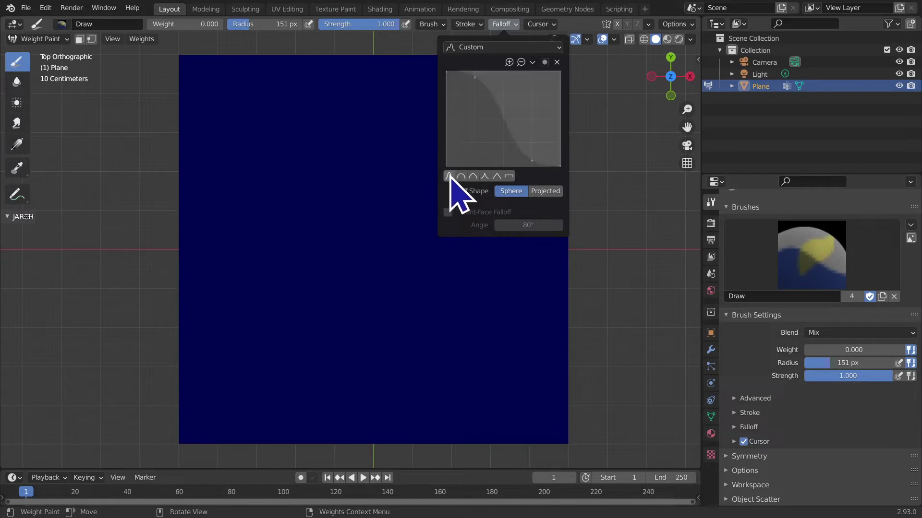
pyautogui.click(484, 176)
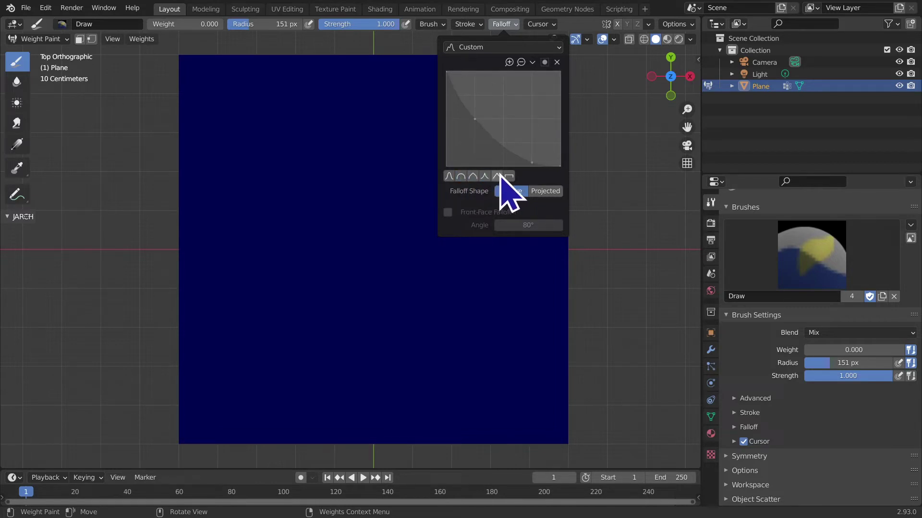
pyautogui.click(500, 176)
pyautogui.click(500, 176)
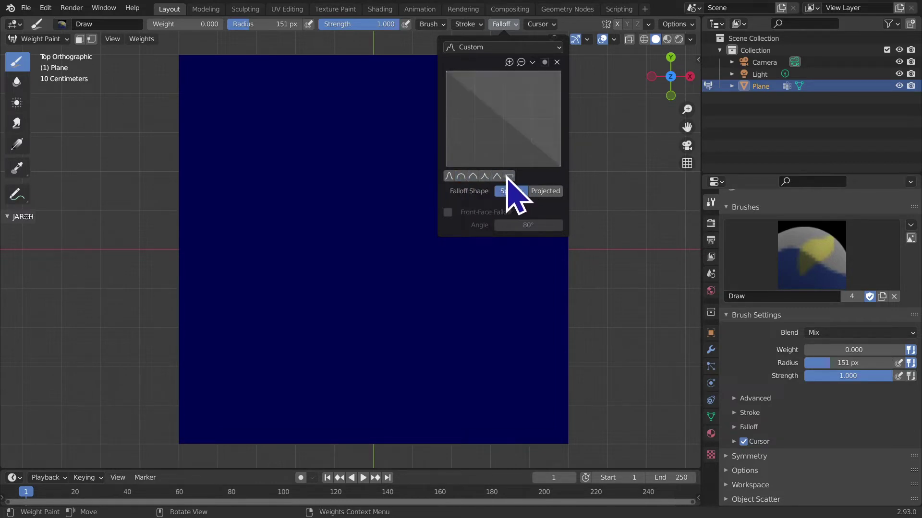
pyautogui.click(497, 176)
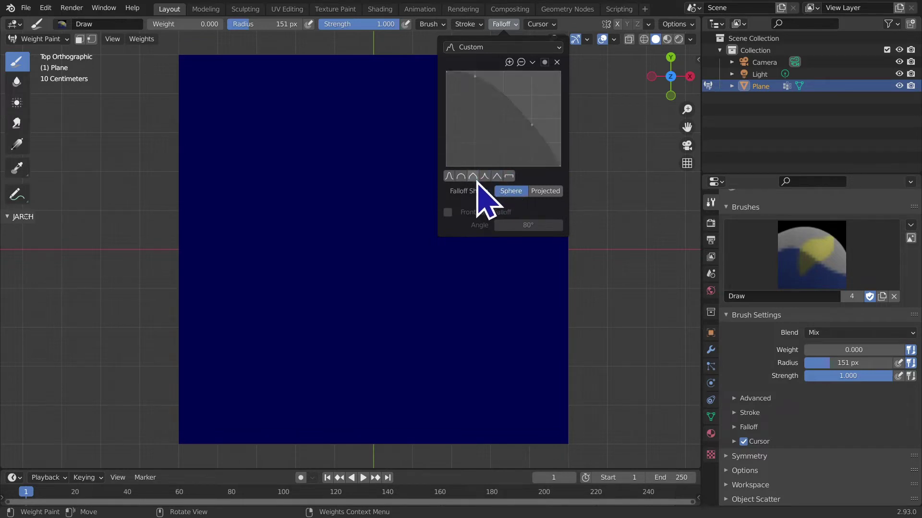
pyautogui.click(472, 176)
pyautogui.click(496, 176)
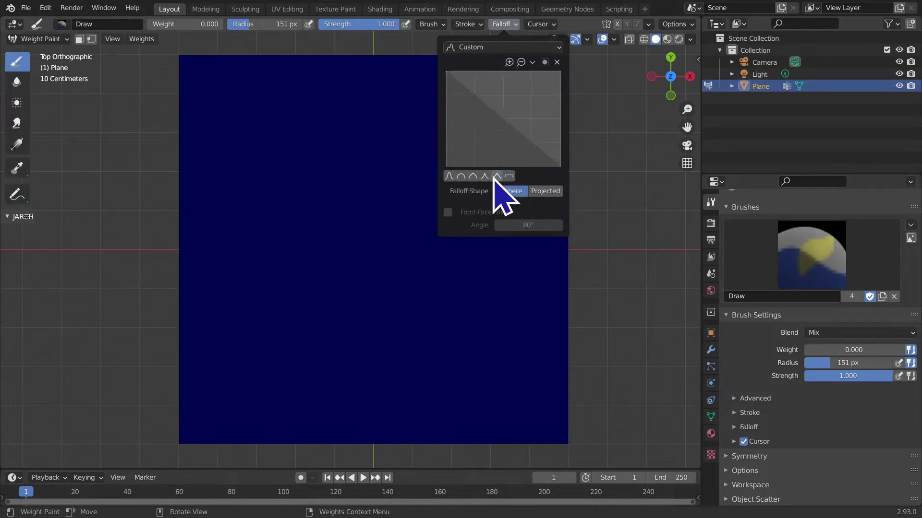
pyautogui.click(507, 176)
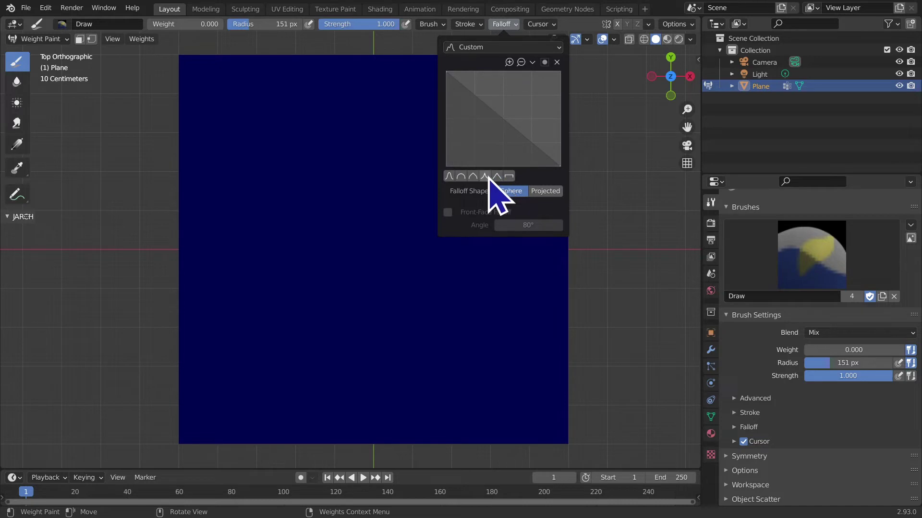
pyautogui.click(484, 176)
pyautogui.click(461, 176)
pyautogui.click(461, 177)
pyautogui.click(473, 176)
pyautogui.click(496, 176)
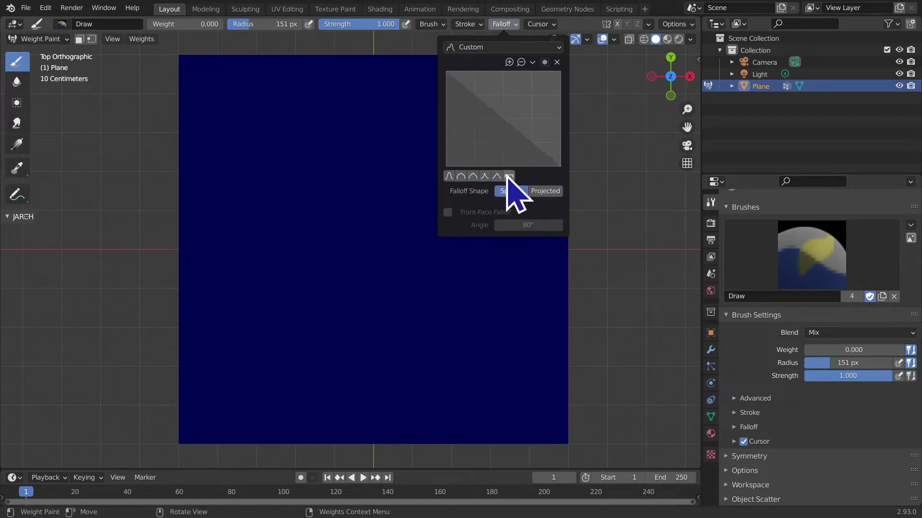
pyautogui.click(473, 176)
pyautogui.click(449, 176)
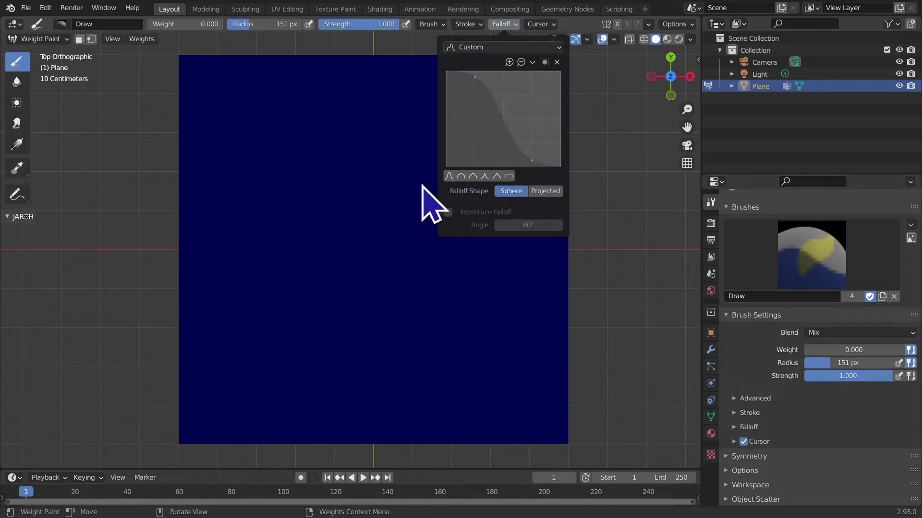
# Set brush weight to 1.000, paint a red Z across the plane, then enter Edit Mode
pyautogui.click(188, 24)
pyautogui.write('1')
pyautogui.press('Return')
pyautogui.moveTo(216, 140); pyautogui.dragTo(485, 324)
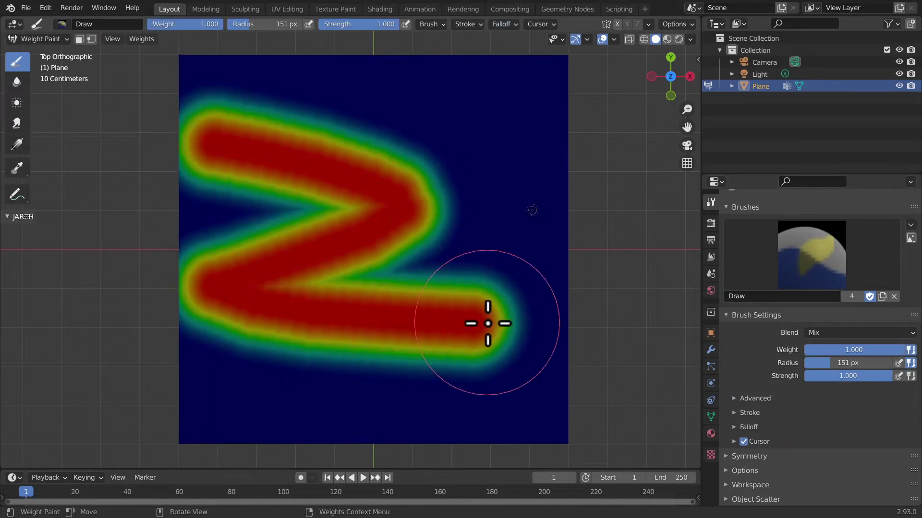
pyautogui.hotkey('ctrl', 'z')
pyautogui.moveTo(241, 145)
pyautogui.mouseDown()
pyautogui.moveTo(459, 203)
pyautogui.moveTo(602, 428)
pyautogui.mouseUp()
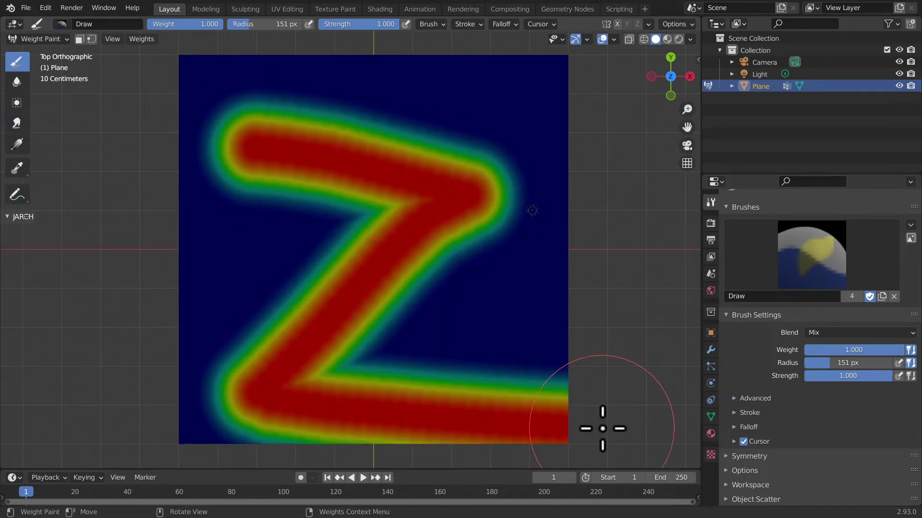
pyautogui.press('Tab')
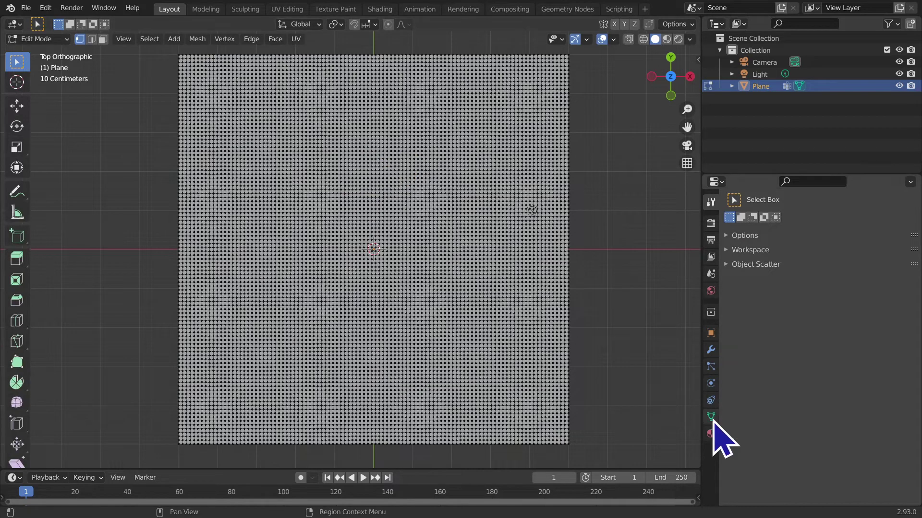
# Select the Painting vertex group, then switch via Vertex Paint back to Weight Paint
pyautogui.click(711, 417)
pyautogui.click(853, 334)
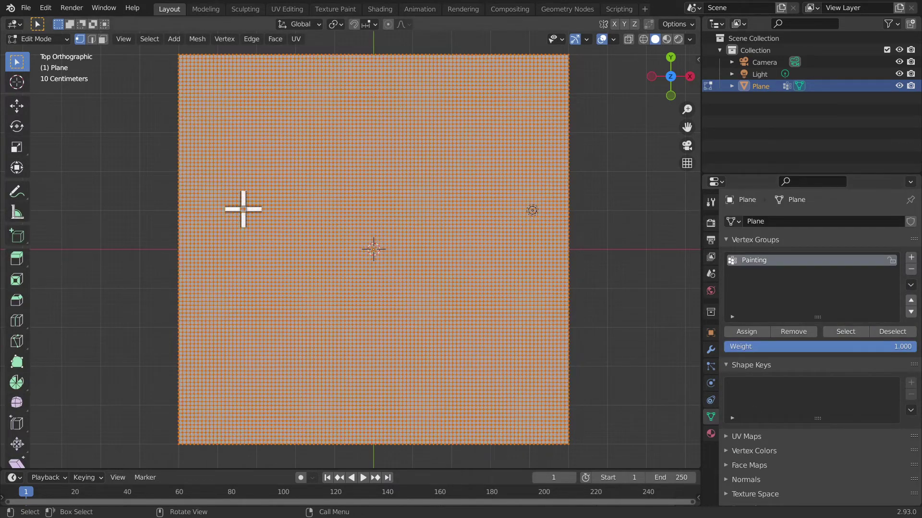
pyautogui.click(41, 39)
pyautogui.click(42, 92)
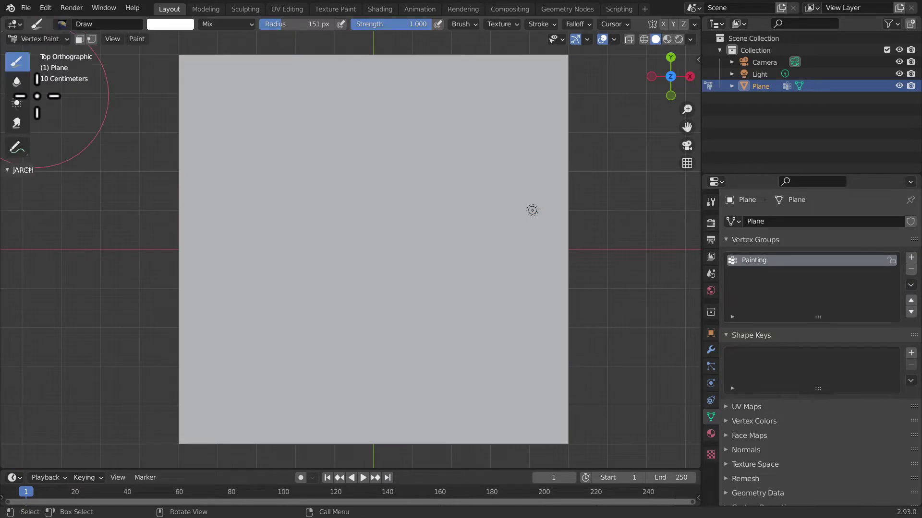
pyautogui.click(44, 39)
pyautogui.click(39, 104)
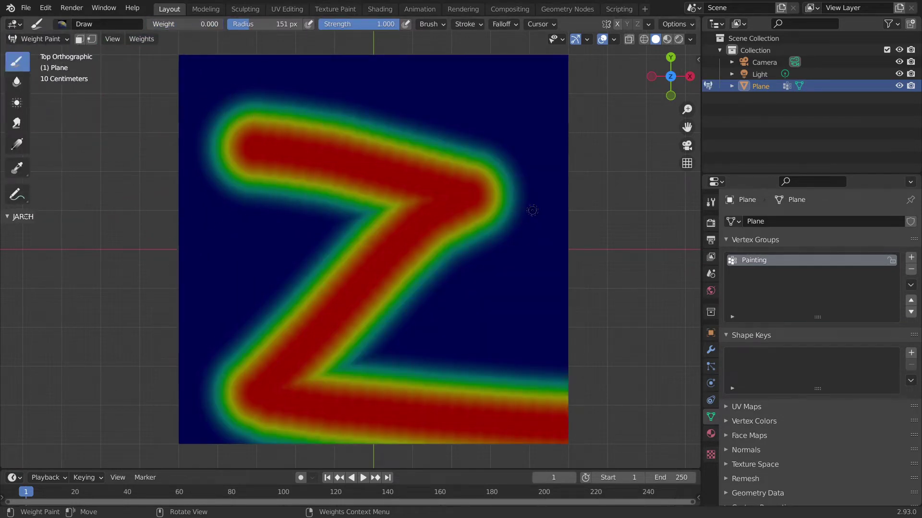
# Change the falloff, set radius 500 px, and erase the Z with zero weight
pyautogui.click(502, 24)
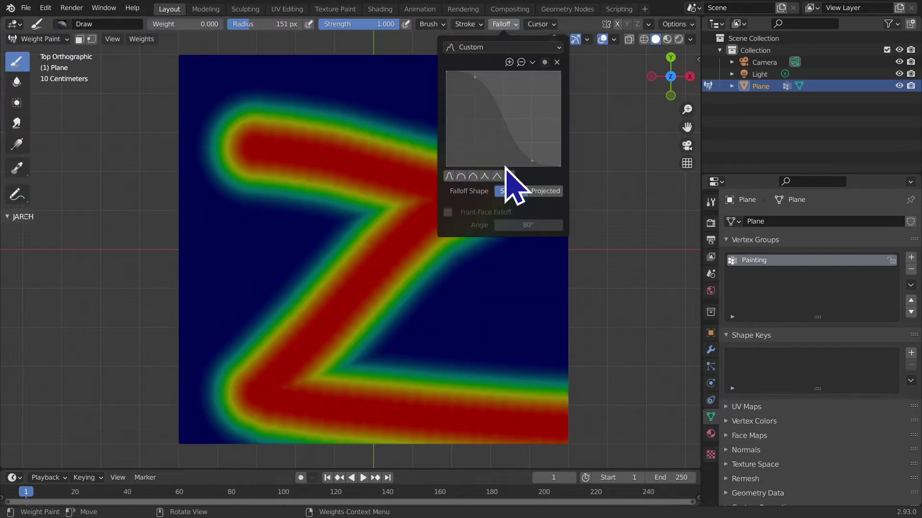
pyautogui.click(513, 176)
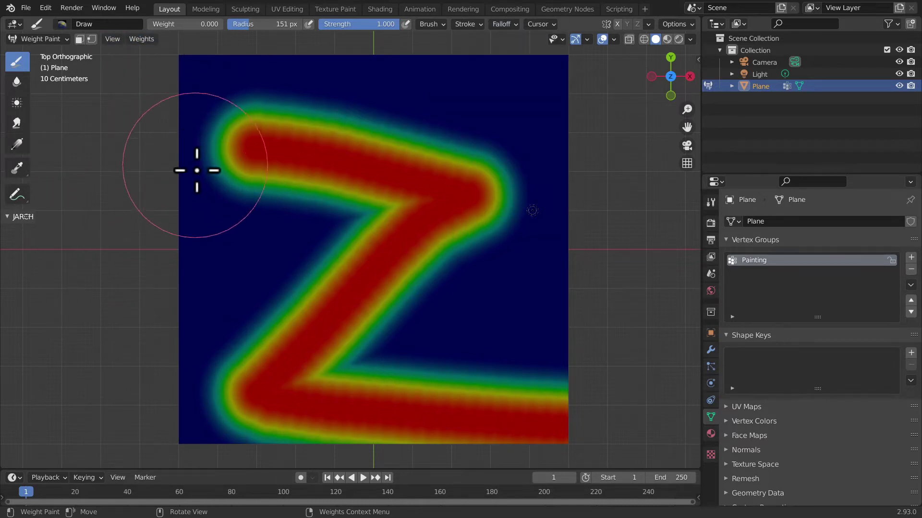
pyautogui.press('f')
pyautogui.click(104, 66)
pyautogui.moveTo(104, 65)
pyautogui.mouseDown()
pyautogui.moveTo(412, 78)
pyautogui.moveTo(312, 187)
pyautogui.moveTo(724, 269)
pyautogui.mouseUp()
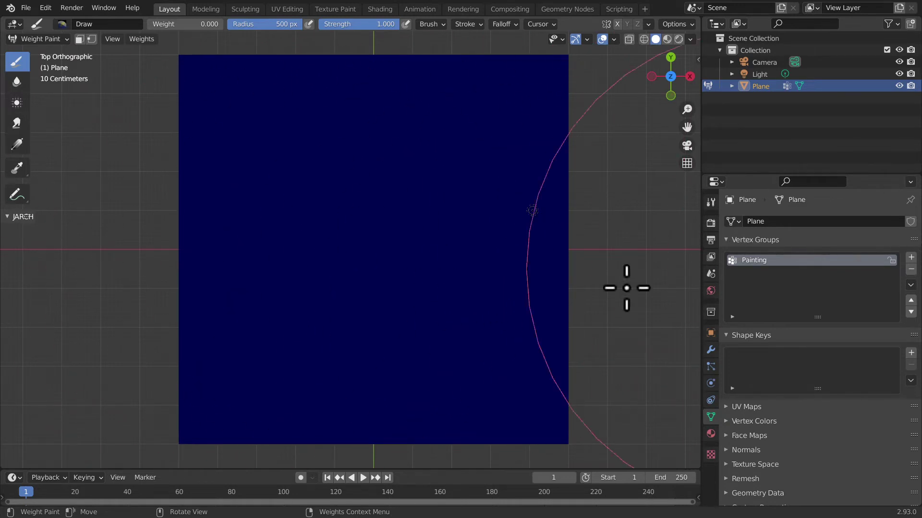
pyautogui.scroll(-2, 540, 287)
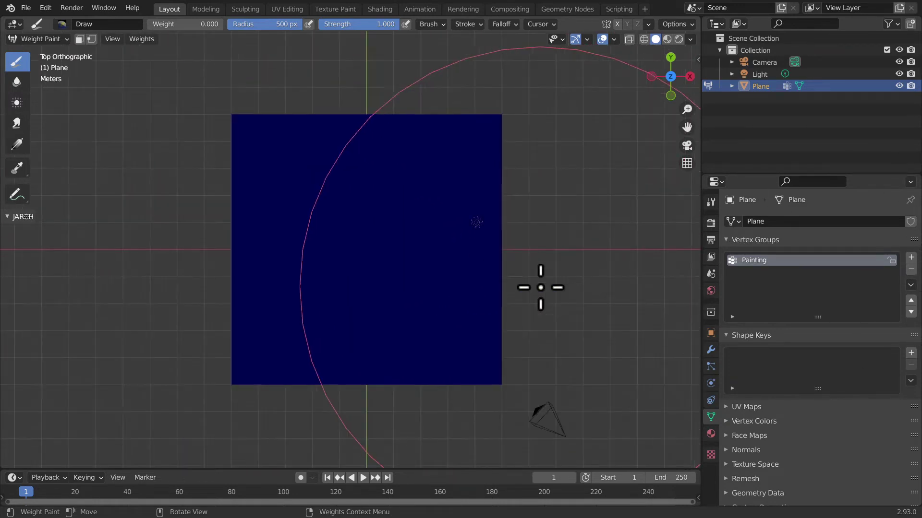
pyautogui.moveTo(597, 341)
pyautogui.mouseDown(button='middle')
pyautogui.moveTo(589, 250)
pyautogui.moveTo(638, 274)
pyautogui.moveTo(561, 325)
pyautogui.moveTo(602, 309)
pyautogui.moveTo(562, 344)
pyautogui.mouseUp(button='middle')
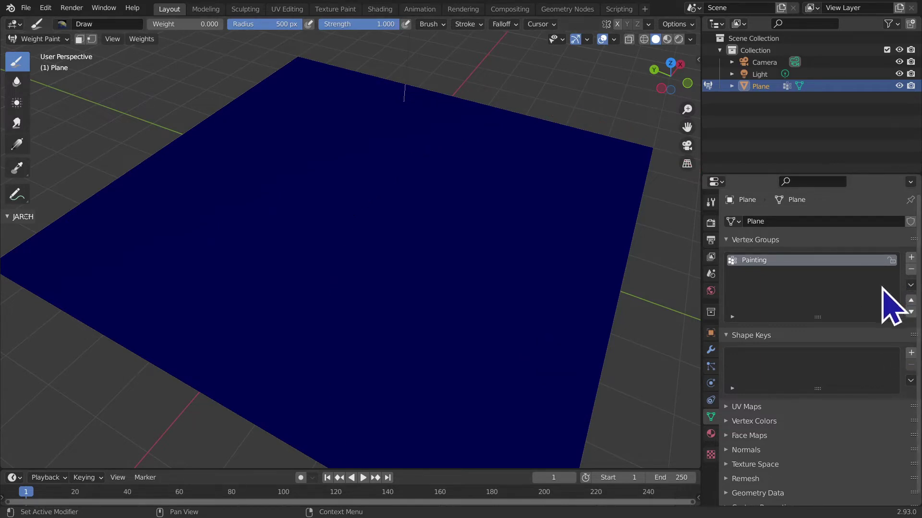
# Delete the Painting vertex group and return the plane to Object Mode
pyautogui.scroll(-6, 377, 253)
pyautogui.moveTo(376, 253); pyautogui.dragTo(343, 323, button='middle')
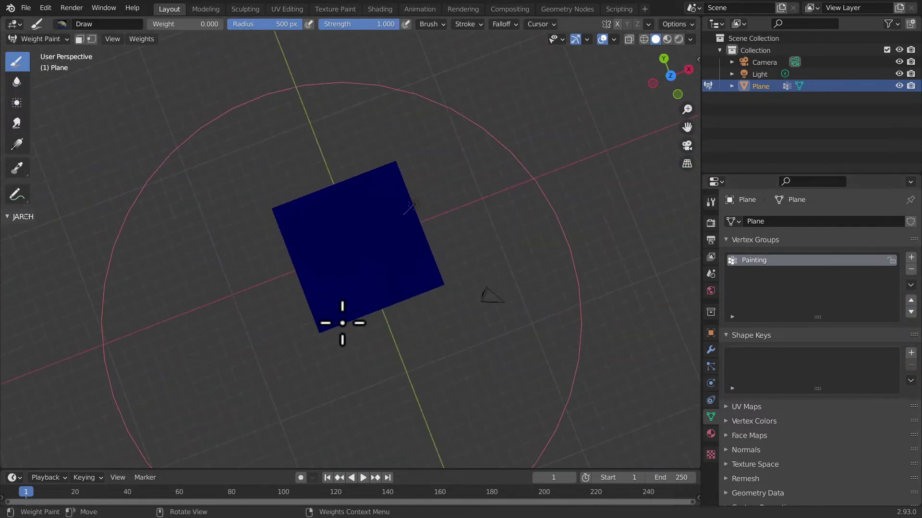
pyautogui.scroll(3, 342, 323)
pyautogui.scroll(3, 360, 323)
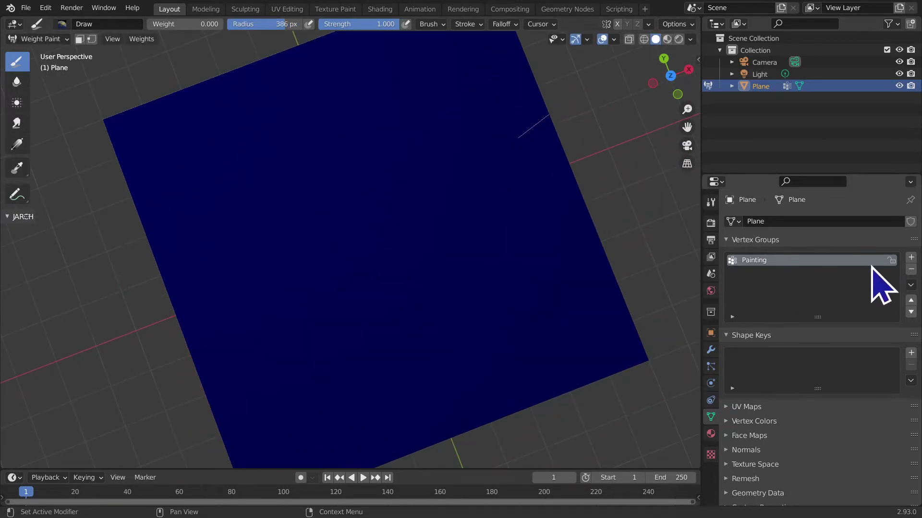
pyautogui.click(912, 270)
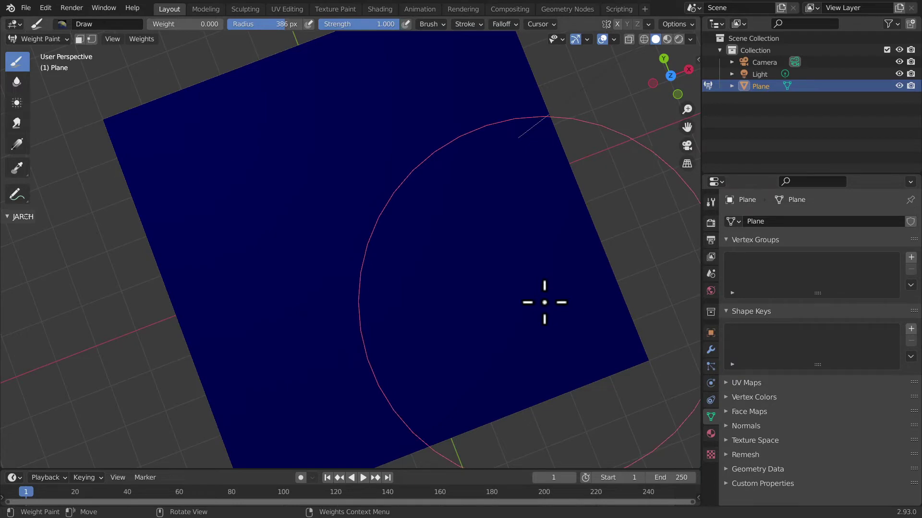
pyautogui.press('Tab')
pyautogui.click(115, 346)
pyautogui.click(39, 39)
# From a low perspective view, toggle the plane's selection several times, leaving it selected
pyautogui.scroll(-5, 331, 269)
pyautogui.moveTo(335, 247); pyautogui.dragTo(531, 298, button='middle')
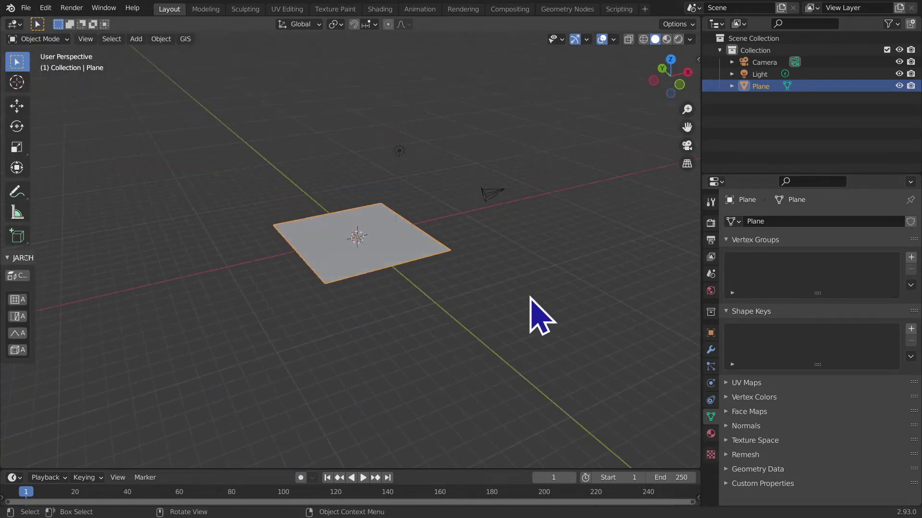
pyautogui.scroll(3, 447, 300)
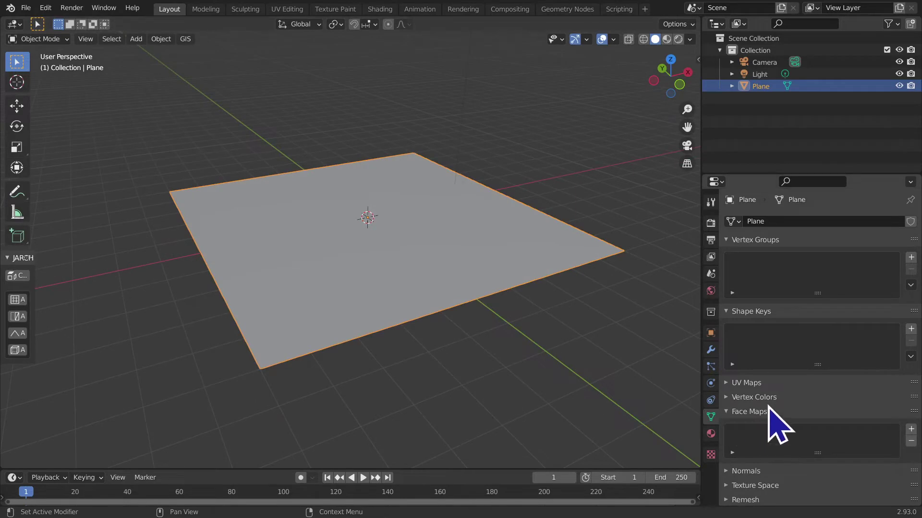
pyautogui.click(585, 365)
pyautogui.click(408, 269)
pyautogui.click(463, 336)
pyautogui.click(392, 292)
pyautogui.click(474, 353)
pyautogui.click(437, 264)
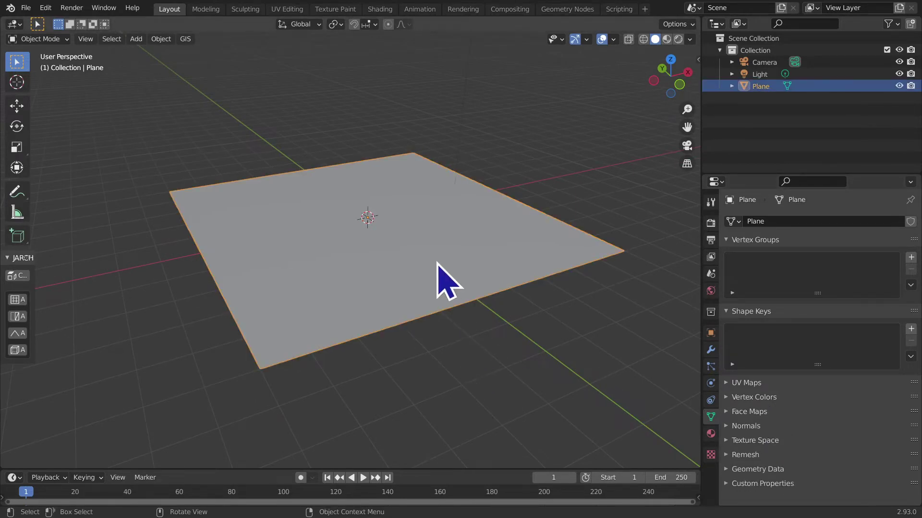
pyautogui.click(534, 383)
pyautogui.click(387, 290)
pyautogui.click(441, 373)
pyautogui.click(295, 277)
# Add a new vertex group named Group and put the plane into Weight Paint mode
pyautogui.click(66, 48)
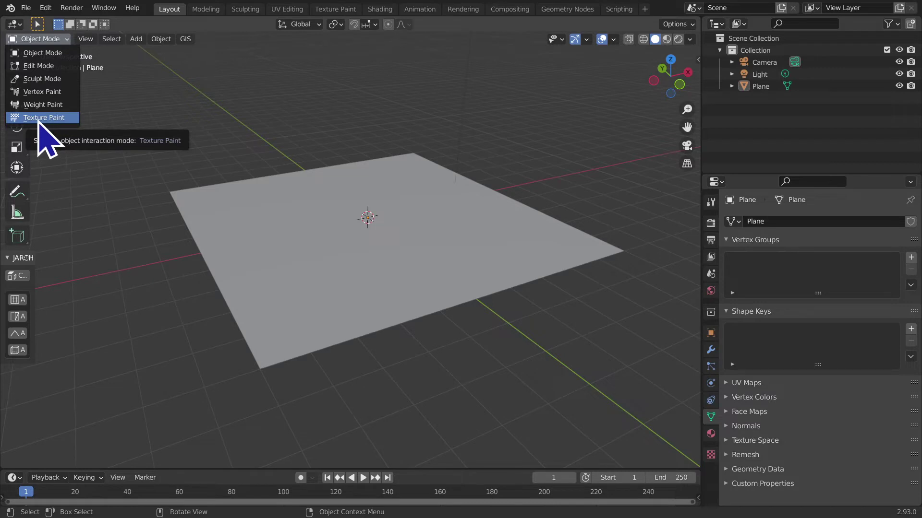
pyautogui.click(364, 164)
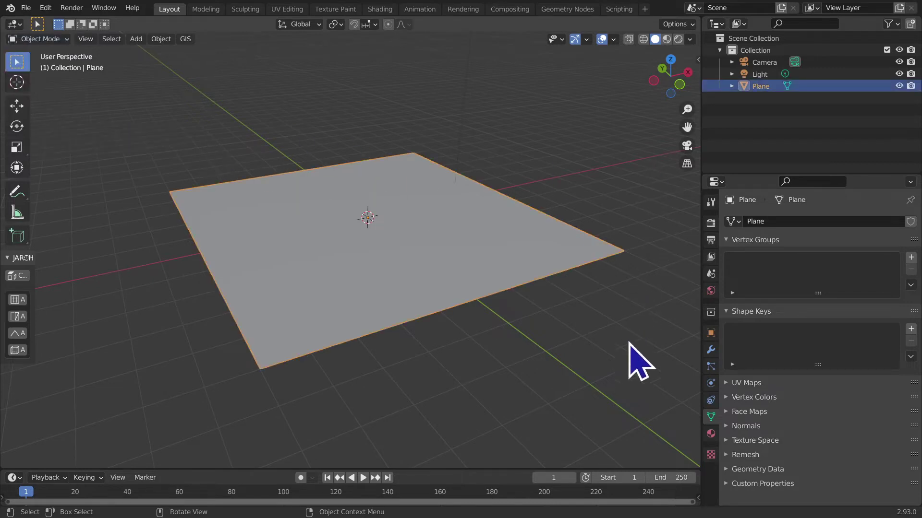
pyautogui.click(910, 257)
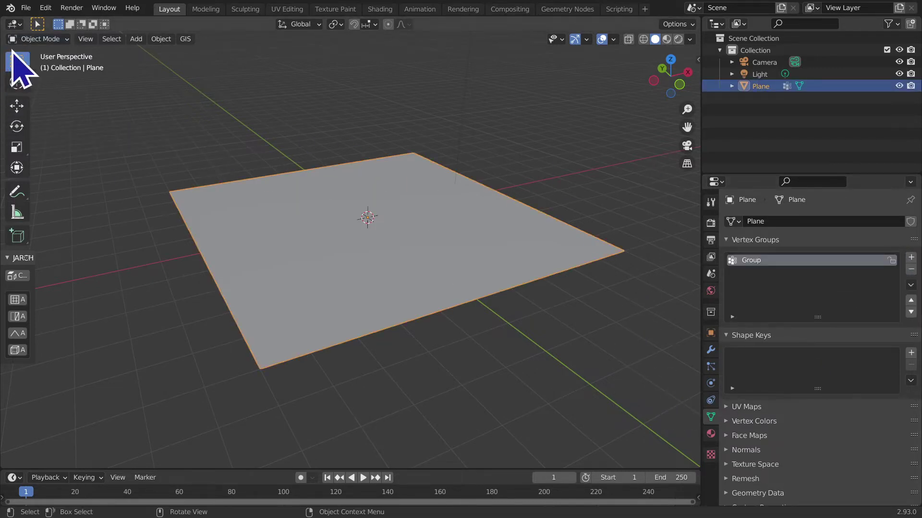
pyautogui.click(24, 39)
pyautogui.click(33, 104)
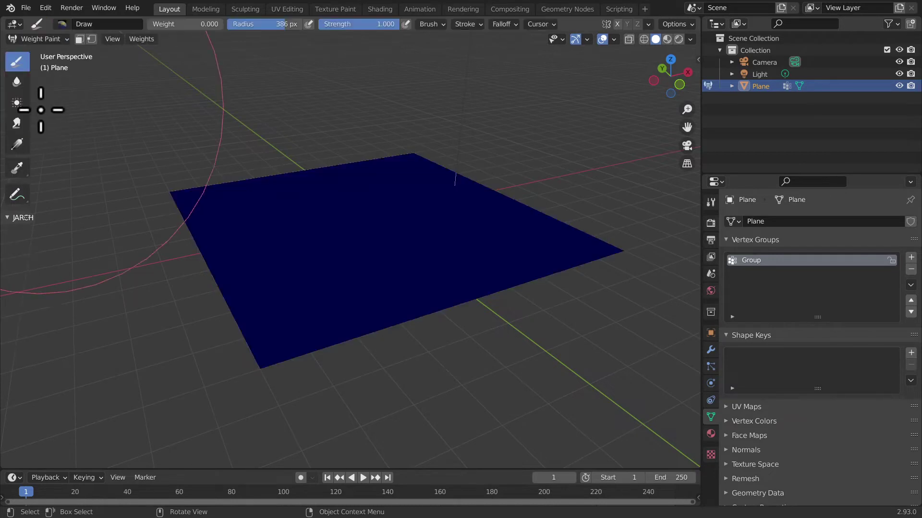
# Pick the Blur brush, set its radius to 169 px and show its settings
pyautogui.click(17, 82)
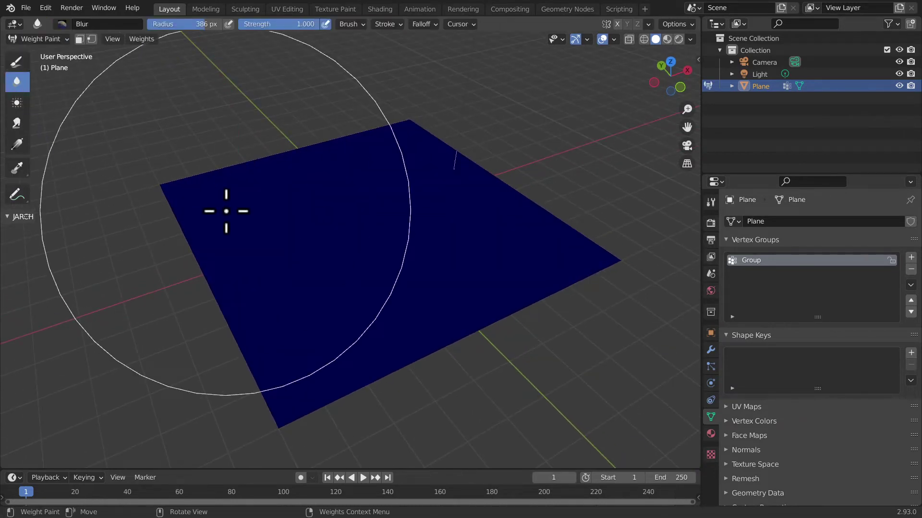
pyautogui.scroll(3, 216, 251)
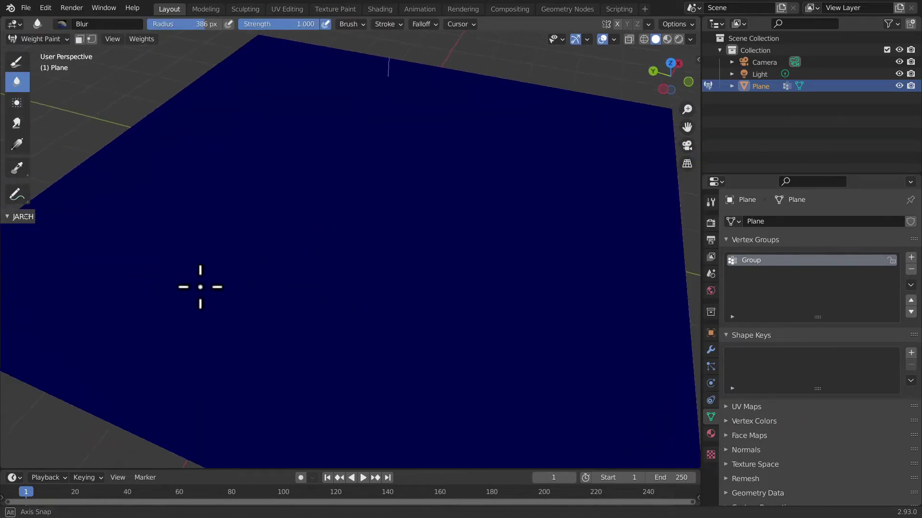
pyautogui.moveTo(216, 251); pyautogui.dragTo(339, 272, button='middle')
pyautogui.press('f')
pyautogui.click(249, 245)
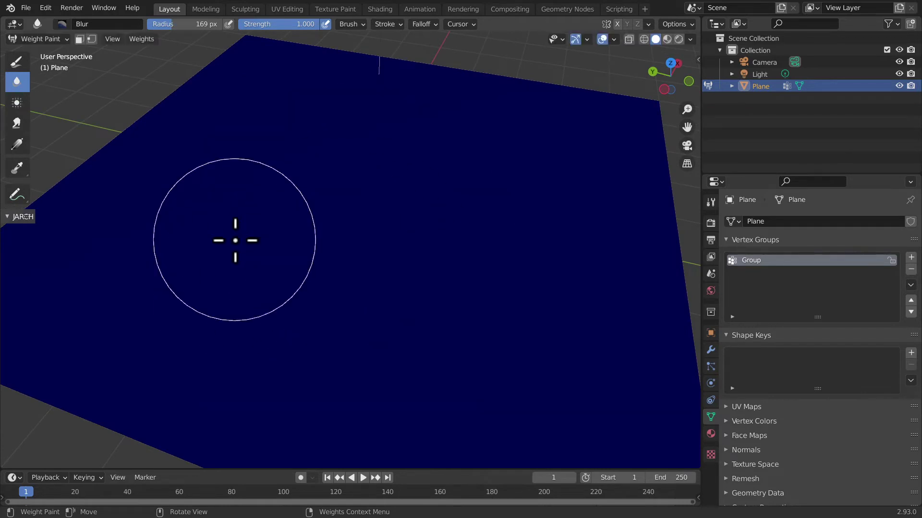
pyautogui.moveTo(181, 185); pyautogui.dragTo(612, 222, button='middle')
pyautogui.click(710, 201)
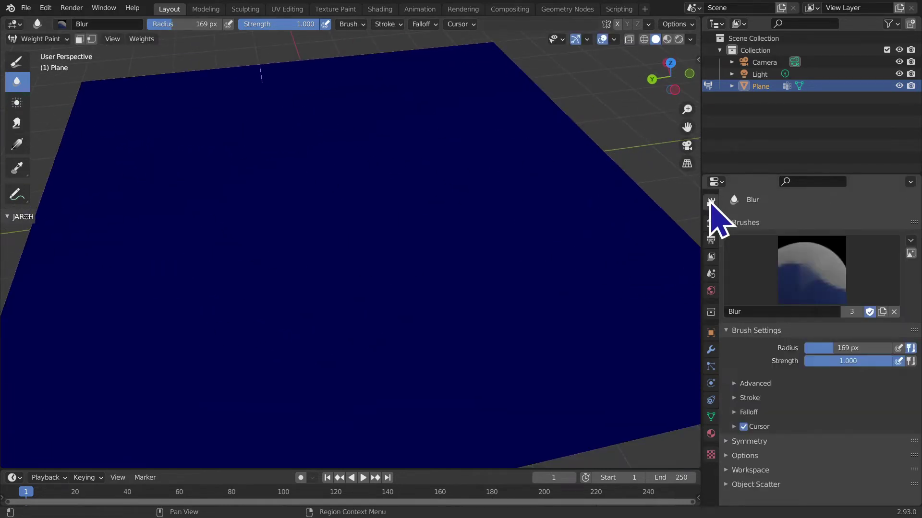
pyautogui.moveTo(545, 251); pyautogui.dragTo(504, 270, button='middle')
pyautogui.scroll(-4, 467, 257)
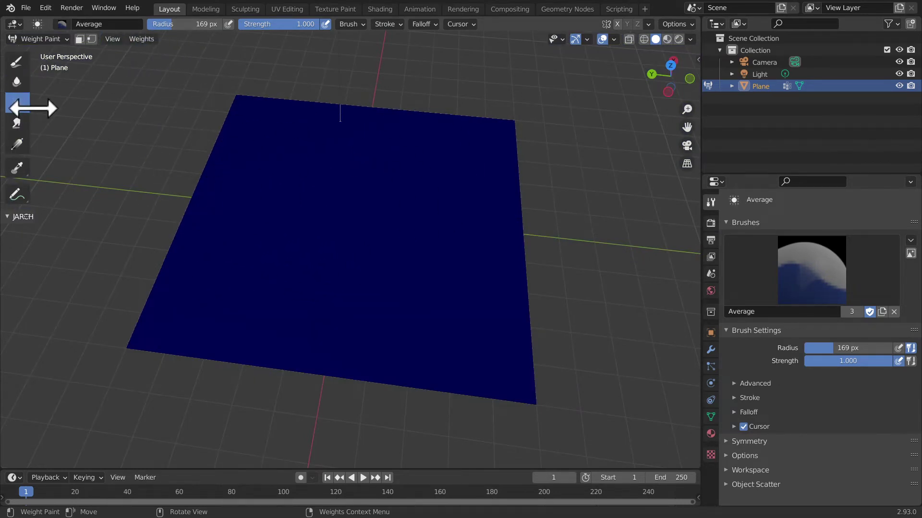
# Paint a full-weight red Z with an 85 px Draw brush, then blur its top-left edge
pyautogui.moveTo(30, 103); pyautogui.dragTo(134, 102)
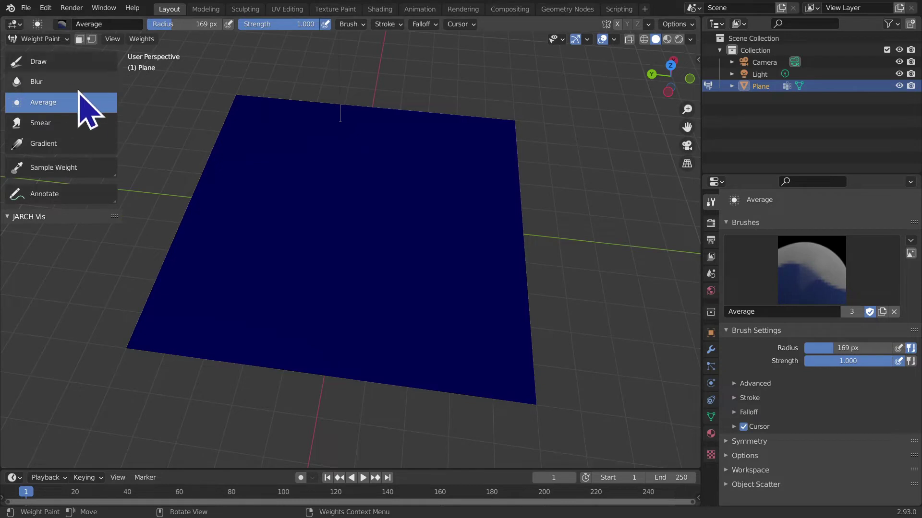
pyautogui.click(63, 62)
pyautogui.press('f')
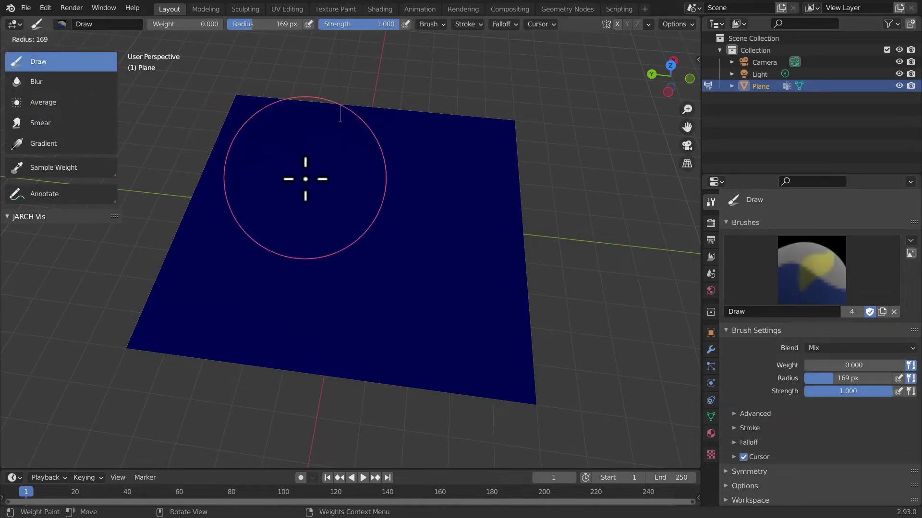
pyautogui.click(265, 177)
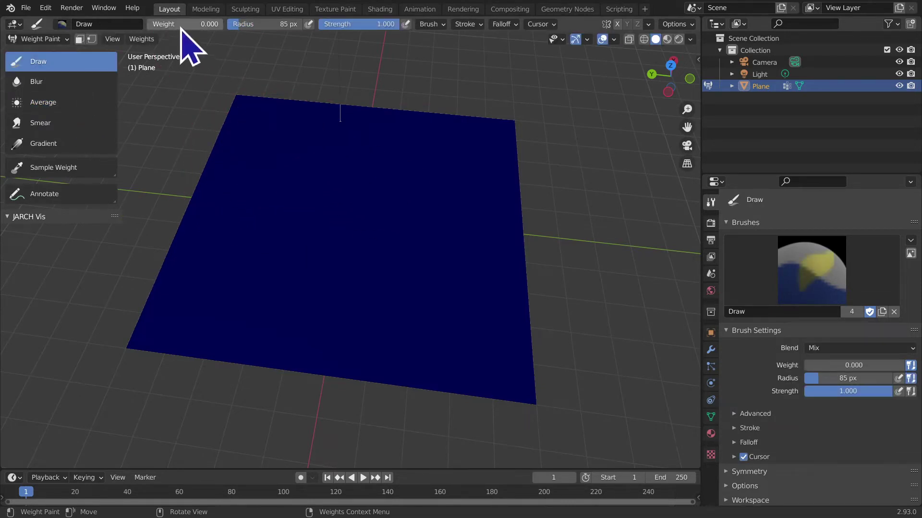
pyautogui.moveTo(234, 64)
pyautogui.mouseDown()
pyautogui.moveTo(336, 161)
pyautogui.moveTo(335, 273)
pyautogui.moveTo(451, 309)
pyautogui.mouseUp()
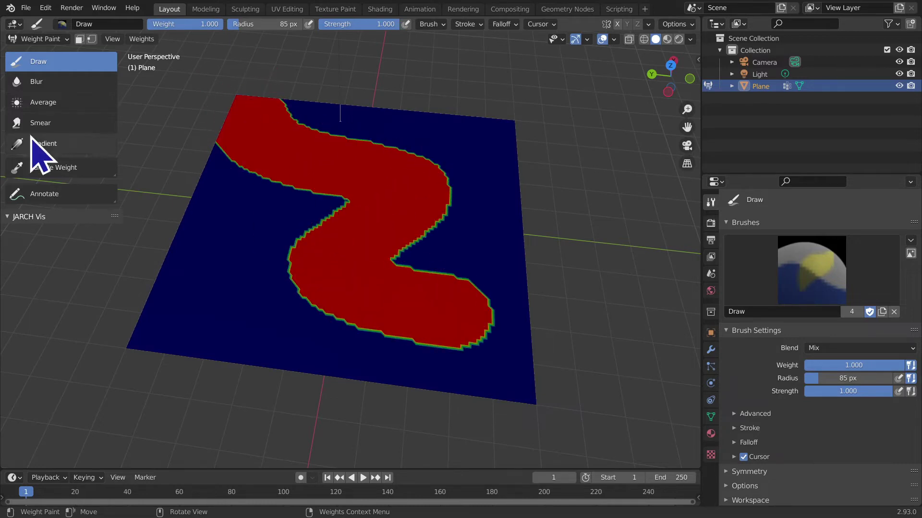
pyautogui.click(49, 82)
pyautogui.moveTo(280, 154); pyautogui.dragTo(226, 184)
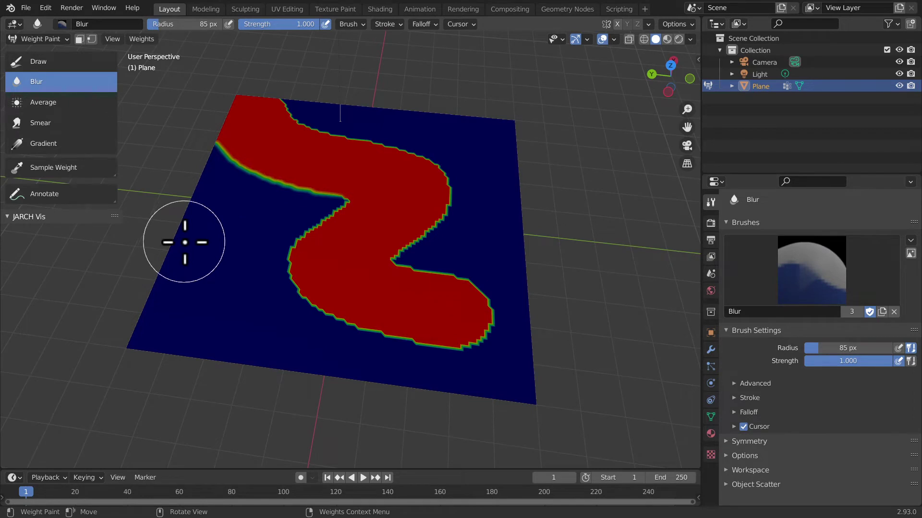
# Enlarge the Blur brush to 140 px and soften the upper-left edge and notch tip
pyautogui.press('f')
pyautogui.click(89, 91)
pyautogui.moveTo(147, 113)
pyautogui.mouseDown()
pyautogui.moveTo(206, 154)
pyautogui.moveTo(339, 216)
pyautogui.moveTo(298, 237)
pyautogui.moveTo(260, 280)
pyautogui.moveTo(319, 253)
pyautogui.moveTo(405, 343)
pyautogui.moveTo(405, 355)
pyautogui.moveTo(493, 335)
pyautogui.moveTo(489, 273)
pyautogui.moveTo(379, 265)
pyautogui.moveTo(422, 246)
pyautogui.moveTo(471, 204)
pyautogui.moveTo(411, 165)
pyautogui.moveTo(330, 148)
pyautogui.moveTo(286, 121)
pyautogui.mouseUp()
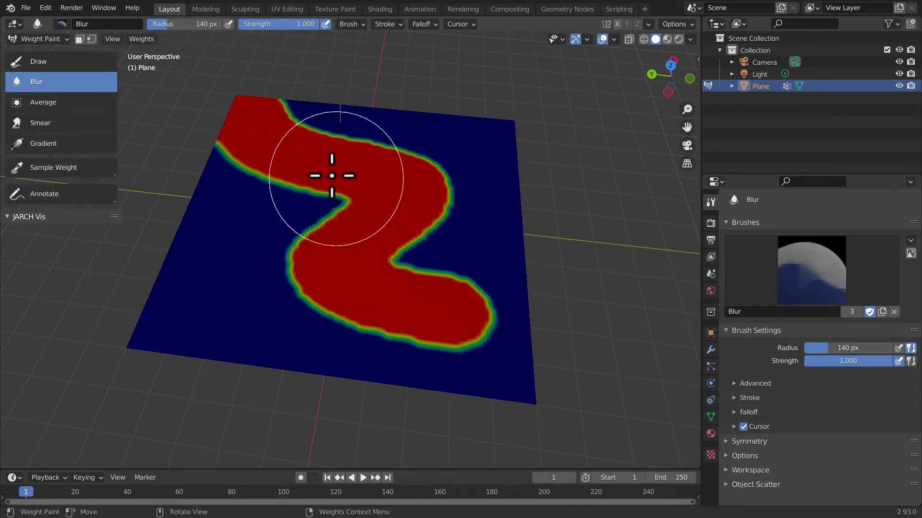
pyautogui.scroll(4, 347, 244)
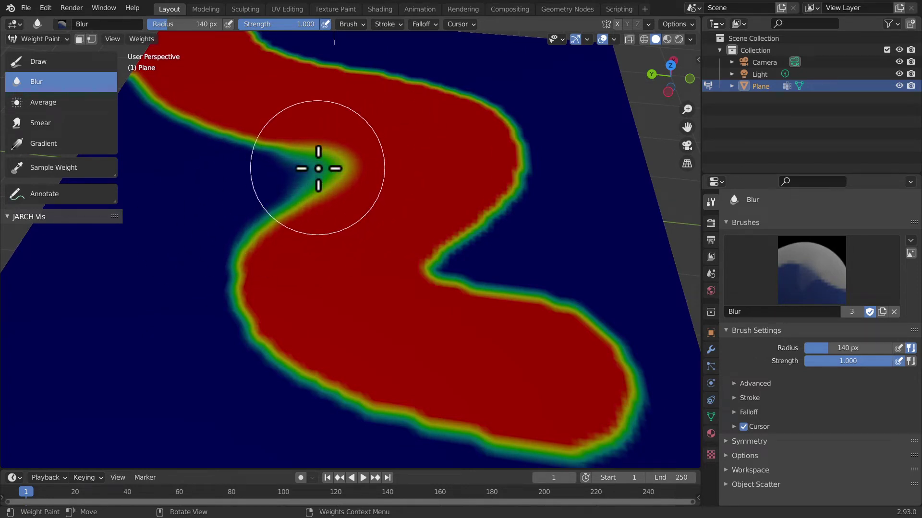
pyautogui.moveTo(333, 166); pyautogui.dragTo(329, 182)
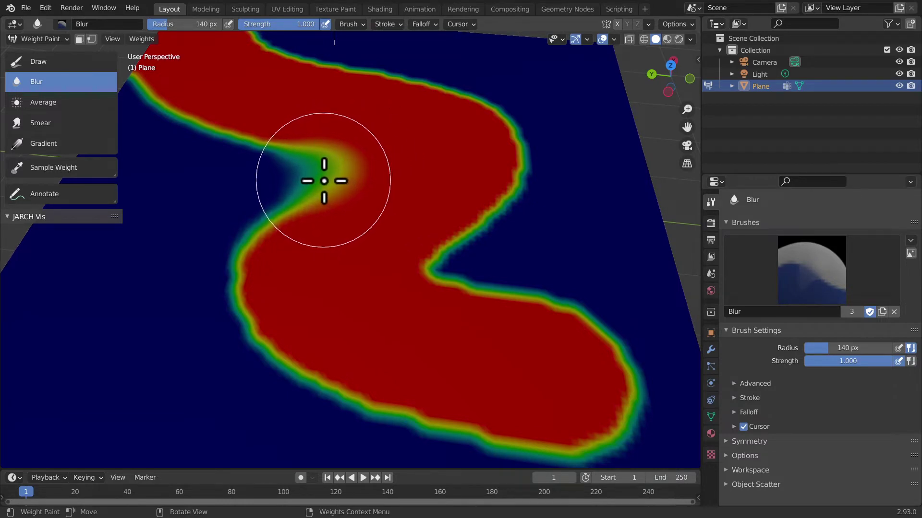
pyautogui.moveTo(319, 178); pyautogui.dragTo(270, 157)
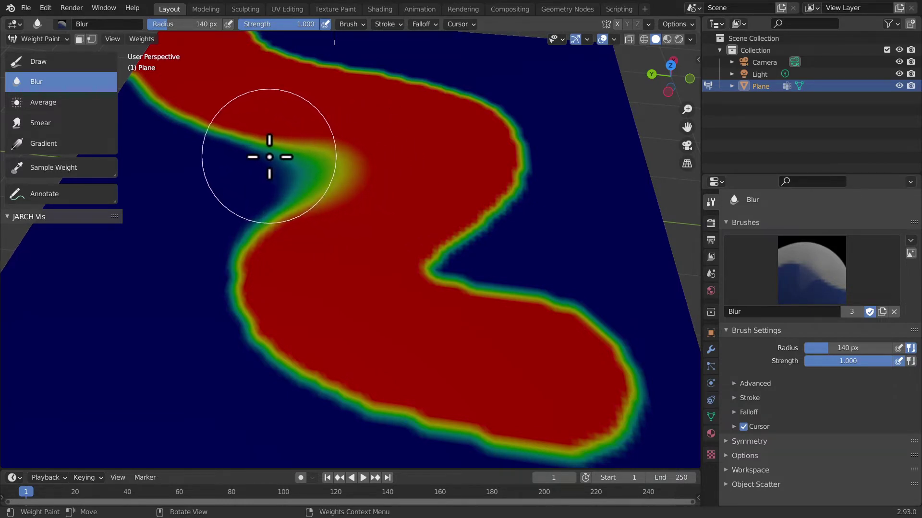
pyautogui.moveTo(454, 277); pyautogui.dragTo(455, 271)
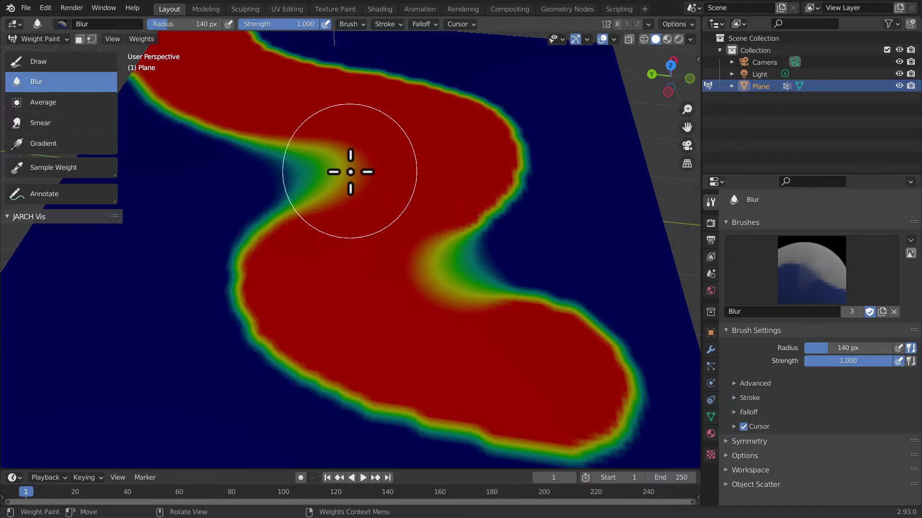
# Blur a longer stretch of the stroke's red-to-blue edge
pyautogui.scroll(-3, 220, 325)
pyautogui.scroll(2, 285, 254)
pyautogui.scroll(1, 256, 241)
pyautogui.moveTo(256, 241)
pyautogui.mouseDown()
pyautogui.moveTo(230, 288)
pyautogui.moveTo(247, 242)
pyautogui.moveTo(247, 329)
pyautogui.moveTo(227, 315)
pyautogui.moveTo(246, 290)
pyautogui.moveTo(240, 265)
pyautogui.moveTo(303, 198)
pyautogui.moveTo(280, 226)
pyautogui.moveTo(273, 345)
pyautogui.moveTo(307, 385)
pyautogui.moveTo(329, 384)
pyautogui.moveTo(458, 439)
pyautogui.moveTo(341, 387)
pyautogui.moveTo(440, 426)
pyautogui.moveTo(340, 403)
pyautogui.moveTo(568, 442)
pyautogui.moveTo(620, 437)
pyautogui.moveTo(640, 405)
pyautogui.moveTo(597, 333)
pyautogui.moveTo(476, 284)
pyautogui.moveTo(560, 303)
pyautogui.moveTo(605, 331)
pyautogui.moveTo(452, 264)
pyautogui.moveTo(488, 208)
pyautogui.moveTo(512, 189)
pyautogui.moveTo(523, 157)
pyautogui.moveTo(495, 105)
pyautogui.moveTo(447, 88)
pyautogui.mouseUp()
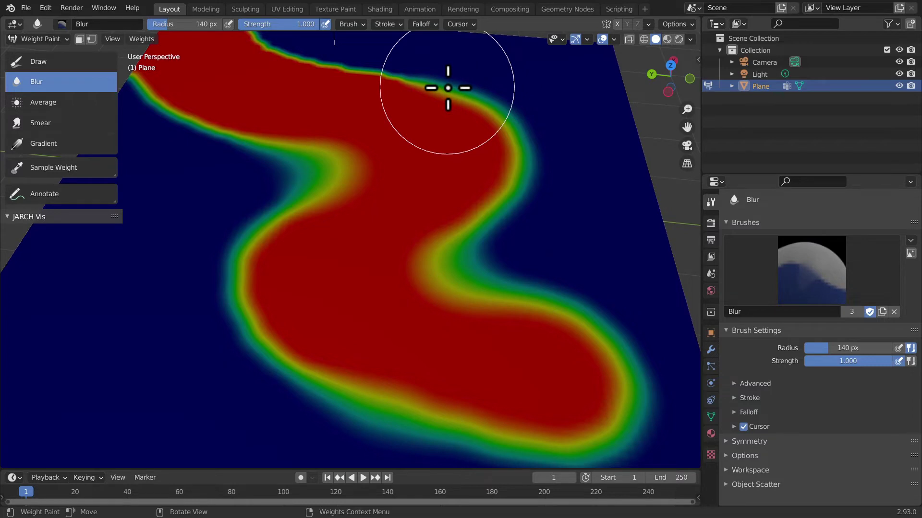
pyautogui.moveTo(448, 88); pyautogui.dragTo(472, 139, button='middle')
# In top view, zoomed in, blur the weight band along its red edge
pyautogui.click(671, 73)
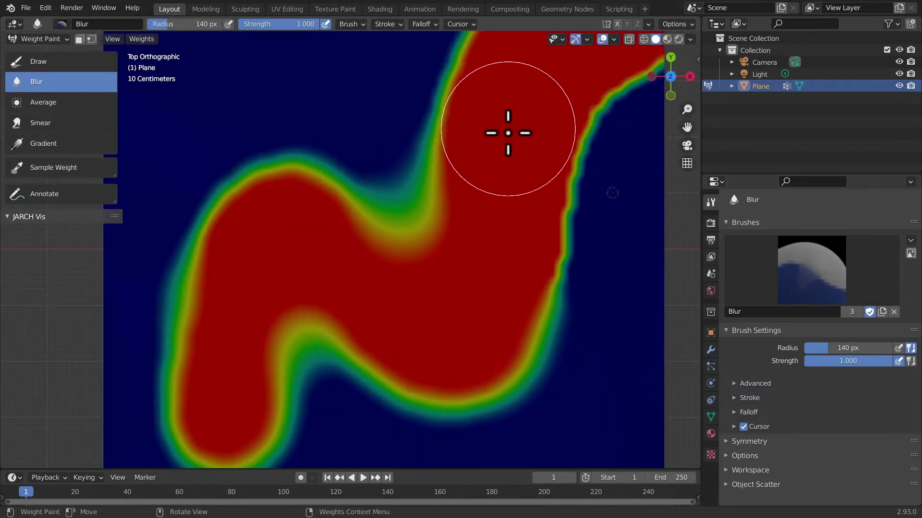
pyautogui.scroll(-2, 408, 168)
pyautogui.scroll(-1, 360, 221)
pyautogui.scroll(1, 413, 231)
pyautogui.scroll(3, 360, 261)
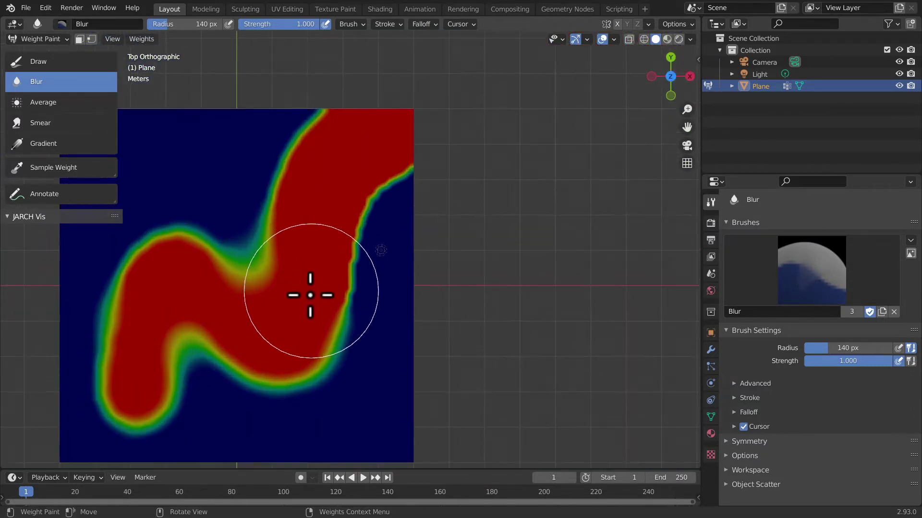
pyautogui.scroll(4, 322, 322)
pyautogui.scroll(1, 336, 384)
pyautogui.scroll(-2, 339, 409)
pyautogui.scroll(-1, 335, 405)
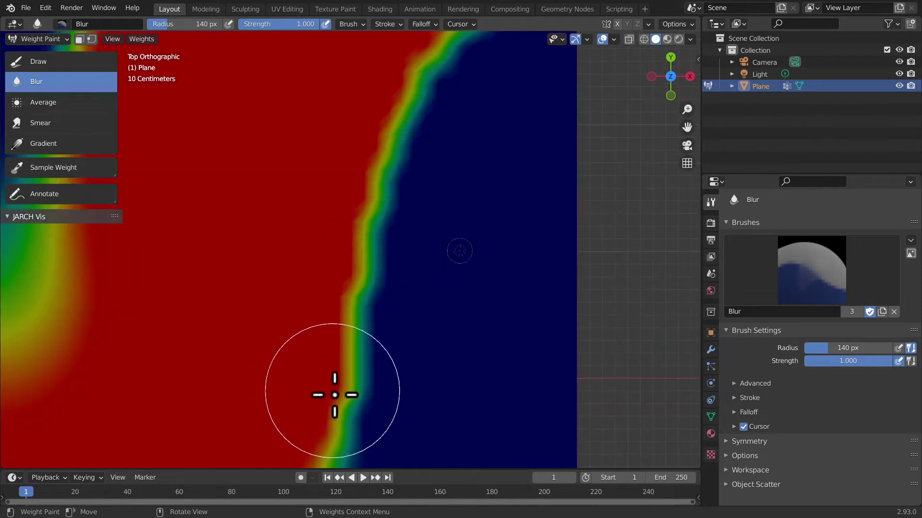
pyautogui.moveTo(354, 391)
pyautogui.mouseDown()
pyautogui.moveTo(356, 249)
pyautogui.moveTo(350, 401)
pyautogui.moveTo(359, 255)
pyautogui.moveTo(385, 129)
pyautogui.mouseUp()
pyautogui.keyDown('shift'); pyautogui.moveTo(384, 129); pyautogui.dragTo(302, 297, button='middle'); pyautogui.keyUp('shift')
pyautogui.moveTo(298, 313)
pyautogui.mouseDown()
pyautogui.moveTo(350, 181)
pyautogui.moveTo(264, 319)
pyautogui.moveTo(432, 78)
pyautogui.moveTo(438, 154)
pyautogui.moveTo(449, 136)
pyautogui.moveTo(318, 212)
pyautogui.moveTo(294, 261)
pyautogui.moveTo(346, 272)
pyautogui.moveTo(323, 278)
pyautogui.moveTo(312, 259)
pyautogui.mouseUp()
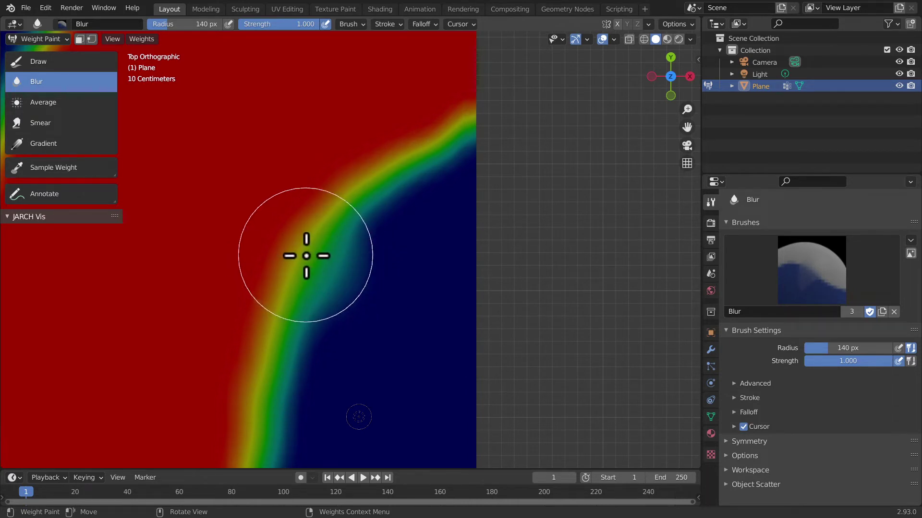
# Switch to the Average brush and average the weights across the band
pyautogui.scroll(1, 300, 255)
pyautogui.scroll(1, 298, 257)
pyautogui.click(84, 102)
pyautogui.moveTo(216, 120)
pyautogui.mouseDown()
pyautogui.moveTo(305, 205)
pyautogui.moveTo(330, 200)
pyautogui.moveTo(326, 169)
pyautogui.moveTo(98, 267)
pyautogui.mouseUp()
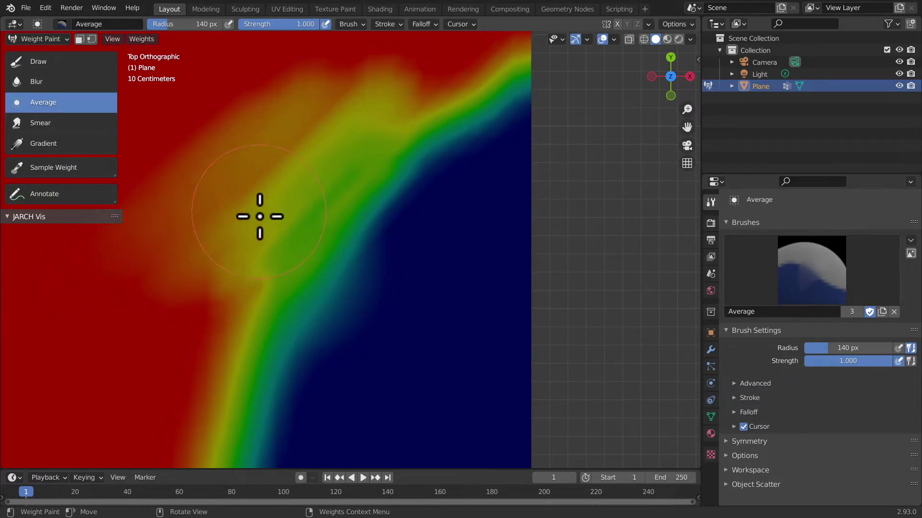
# Average the yellow-green band and the weights in the lower area
pyautogui.scroll(-1, 264, 230)
pyautogui.keyDown('shift'); pyautogui.moveTo(270, 252); pyautogui.dragTo(457, 280, button='middle'); pyautogui.keyUp('shift')
pyautogui.moveTo(373, 302)
pyautogui.mouseDown()
pyautogui.moveTo(518, 189)
pyautogui.moveTo(535, 208)
pyautogui.moveTo(389, 305)
pyautogui.moveTo(128, 172)
pyautogui.mouseUp()
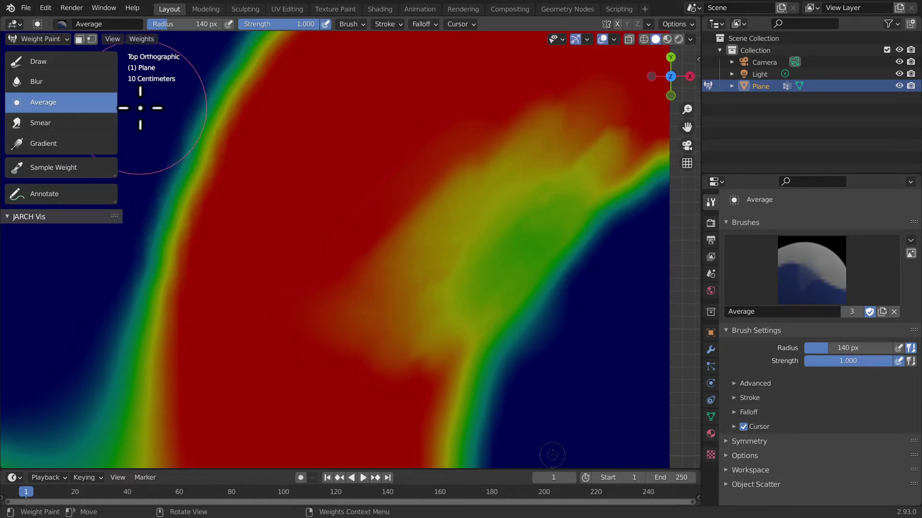
pyautogui.moveTo(438, 247)
pyautogui.mouseDown()
pyautogui.moveTo(383, 300)
pyautogui.moveTo(520, 255)
pyautogui.moveTo(567, 169)
pyautogui.moveTo(478, 232)
pyautogui.moveTo(520, 221)
pyautogui.moveTo(626, 222)
pyautogui.moveTo(427, 197)
pyautogui.moveTo(473, 263)
pyautogui.moveTo(467, 257)
pyautogui.moveTo(448, 304)
pyautogui.moveTo(494, 285)
pyautogui.moveTo(273, 346)
pyautogui.moveTo(424, 312)
pyautogui.moveTo(212, 358)
pyautogui.moveTo(383, 329)
pyautogui.moveTo(249, 333)
pyautogui.moveTo(243, 356)
pyautogui.moveTo(252, 343)
pyautogui.moveTo(231, 342)
pyautogui.moveTo(350, 309)
pyautogui.moveTo(226, 345)
pyautogui.moveTo(209, 362)
pyautogui.moveTo(264, 352)
pyautogui.moveTo(314, 323)
pyautogui.moveTo(195, 358)
pyautogui.moveTo(379, 265)
pyautogui.mouseUp()
pyautogui.scroll(-2, 496, 231)
pyautogui.scroll(-1, 486, 242)
pyautogui.moveTo(407, 292)
pyautogui.mouseDown()
pyautogui.moveTo(252, 312)
pyautogui.moveTo(434, 267)
pyautogui.mouseUp()
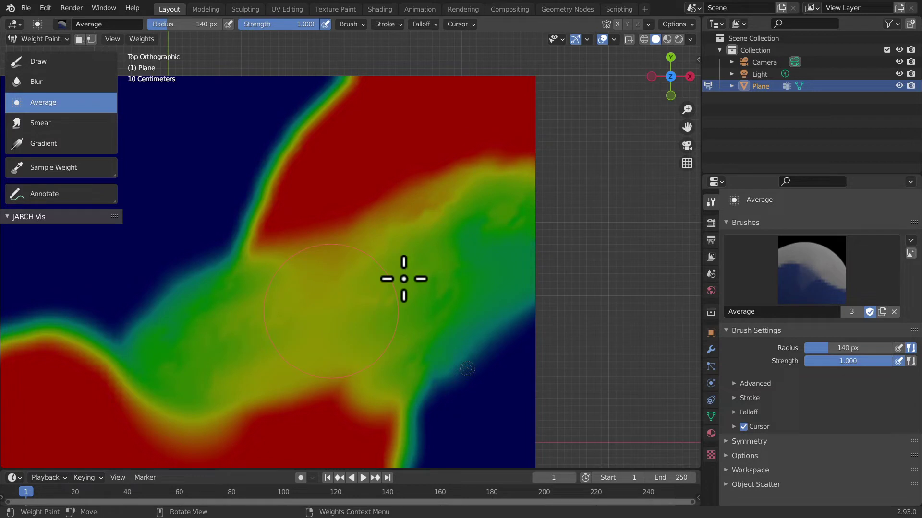
# Blend the remaining red, orange and teal edges into yellow-green by averaging
pyautogui.moveTo(298, 300)
pyautogui.mouseDown()
pyautogui.moveTo(555, 172)
pyautogui.moveTo(545, 189)
pyautogui.mouseUp()
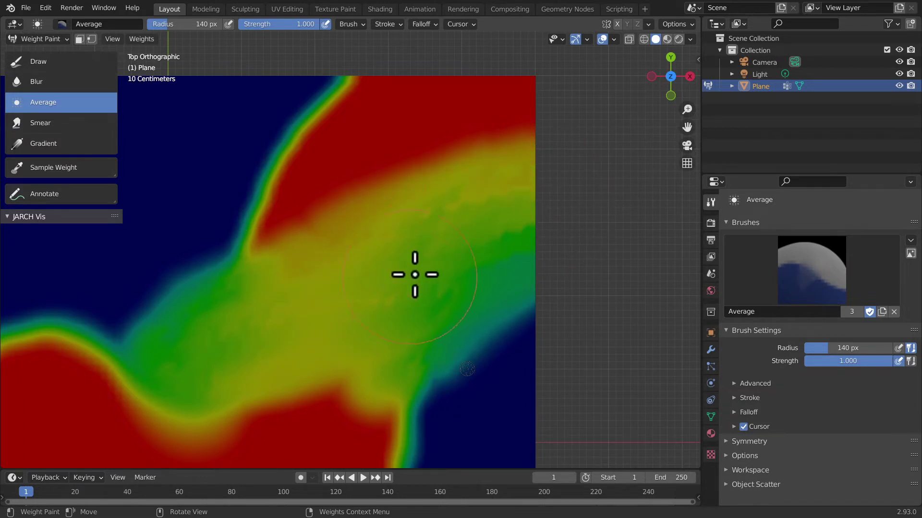
pyautogui.moveTo(414, 275); pyautogui.dragTo(320, 272)
pyautogui.moveTo(465, 173)
pyautogui.mouseDown()
pyautogui.moveTo(354, 249)
pyautogui.moveTo(451, 247)
pyautogui.moveTo(443, 242)
pyautogui.mouseUp()
pyautogui.moveTo(271, 270)
pyautogui.mouseDown()
pyautogui.moveTo(245, 294)
pyautogui.moveTo(203, 302)
pyautogui.moveTo(226, 261)
pyautogui.moveTo(456, 137)
pyautogui.moveTo(260, 239)
pyautogui.moveTo(358, 154)
pyautogui.moveTo(311, 220)
pyautogui.mouseUp()
pyautogui.moveTo(355, 197)
pyautogui.mouseDown()
pyautogui.moveTo(340, 212)
pyautogui.moveTo(453, 160)
pyautogui.moveTo(500, 161)
pyautogui.moveTo(398, 188)
pyautogui.mouseUp()
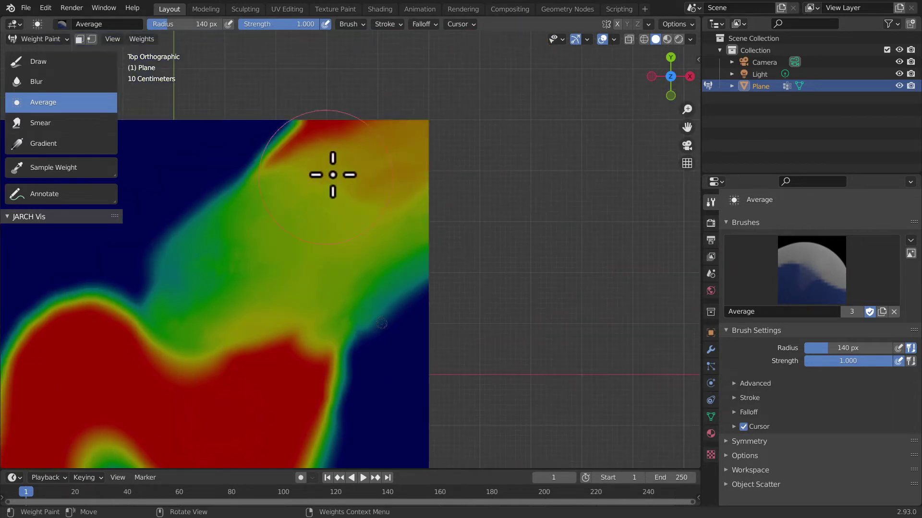
pyautogui.moveTo(333, 174)
pyautogui.mouseDown()
pyautogui.moveTo(418, 156)
pyautogui.moveTo(346, 210)
pyautogui.moveTo(350, 158)
pyautogui.moveTo(342, 163)
pyautogui.moveTo(309, 132)
pyautogui.moveTo(323, 140)
pyautogui.moveTo(315, 215)
pyautogui.moveTo(319, 169)
pyautogui.moveTo(412, 144)
pyautogui.moveTo(171, 206)
pyautogui.moveTo(318, 176)
pyautogui.moveTo(354, 226)
pyautogui.mouseUp()
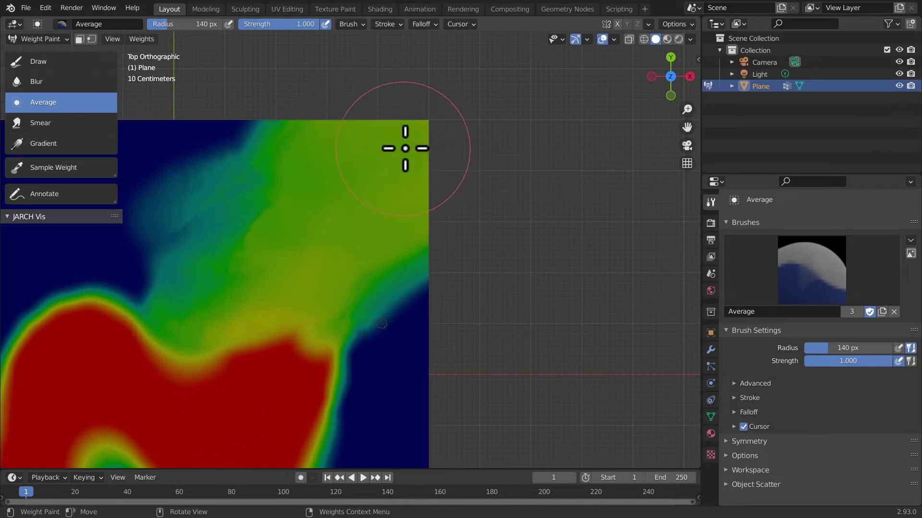
pyautogui.moveTo(266, 274)
pyautogui.mouseDown()
pyautogui.moveTo(365, 315)
pyautogui.moveTo(308, 294)
pyautogui.moveTo(324, 229)
pyautogui.mouseUp()
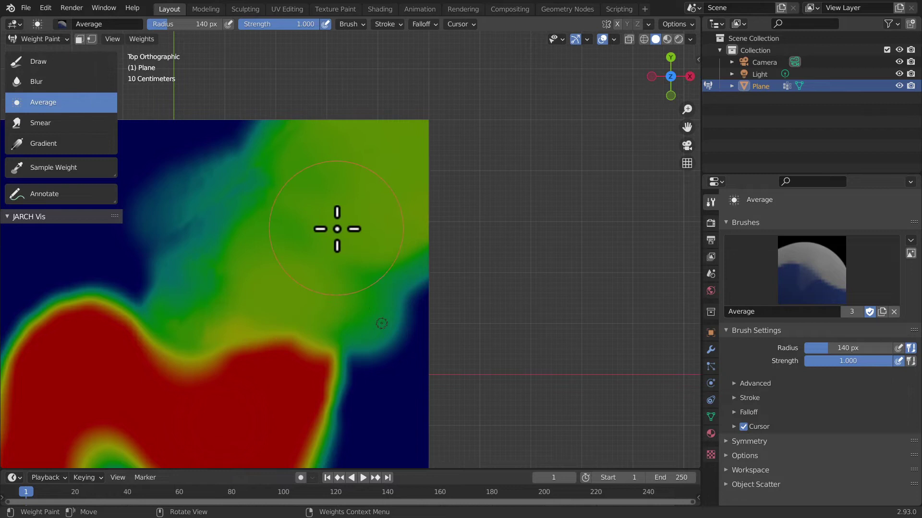
pyautogui.keyDown('shift'); pyautogui.moveTo(337, 229); pyautogui.dragTo(506, 140, button='middle'); pyautogui.keyUp('shift')
pyautogui.click(72, 123)
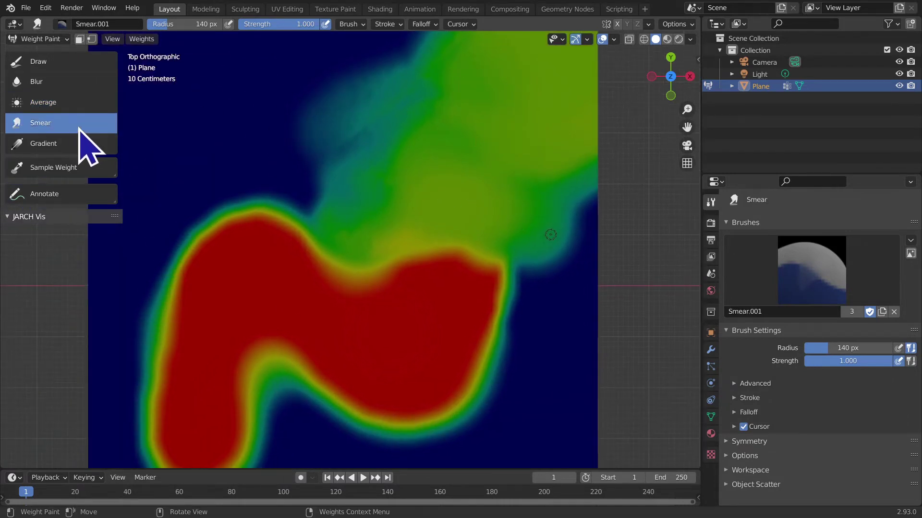
# Smear green through the red areas, including the lower-left red tip
pyautogui.moveTo(329, 243)
pyautogui.mouseDown()
pyautogui.moveTo(273, 283)
pyautogui.moveTo(312, 328)
pyautogui.moveTo(319, 432)
pyautogui.moveTo(360, 319)
pyautogui.moveTo(313, 393)
pyautogui.moveTo(362, 375)
pyautogui.mouseUp()
pyautogui.scroll(2, 362, 375)
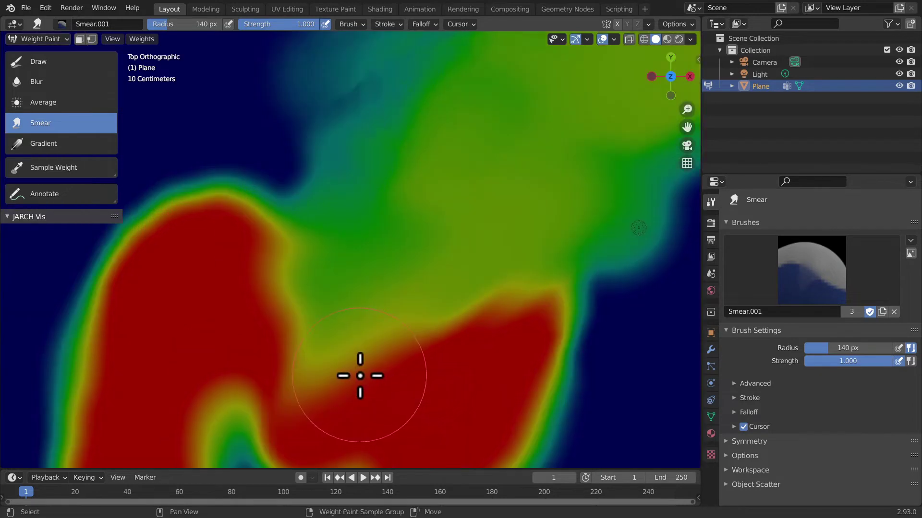
pyautogui.keyDown('shift'); pyautogui.moveTo(360, 374); pyautogui.dragTo(282, 188, button='middle'); pyautogui.keyUp('shift')
pyautogui.moveTo(281, 187)
pyautogui.mouseDown()
pyautogui.moveTo(134, 387)
pyautogui.moveTo(144, 350)
pyautogui.moveTo(175, 323)
pyautogui.moveTo(304, 33)
pyautogui.mouseUp()
pyautogui.moveTo(286, 161)
pyautogui.mouseDown()
pyautogui.moveTo(86, 387)
pyautogui.moveTo(232, 272)
pyautogui.moveTo(333, 142)
pyautogui.moveTo(360, 123)
pyautogui.moveTo(221, 246)
pyautogui.moveTo(62, 442)
pyautogui.moveTo(128, 381)
pyautogui.moveTo(179, 398)
pyautogui.mouseUp()
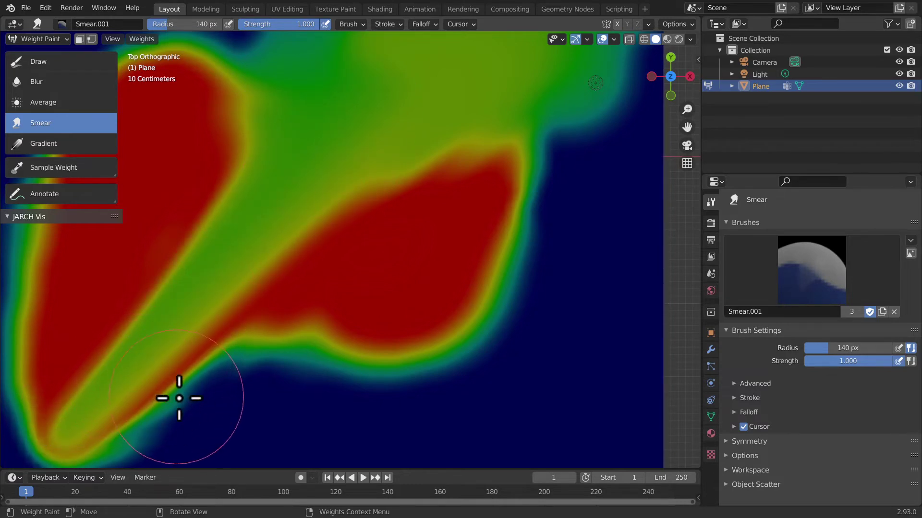
pyautogui.scroll(-1, 264, 319)
pyautogui.scroll(-1, 264, 318)
pyautogui.scroll(-1, 259, 319)
pyautogui.moveTo(208, 353)
pyautogui.mouseDown()
pyautogui.moveTo(158, 405)
pyautogui.moveTo(237, 323)
pyautogui.moveTo(243, 329)
pyautogui.moveTo(193, 400)
pyautogui.moveTo(301, 258)
pyautogui.moveTo(382, 181)
pyautogui.moveTo(318, 293)
pyautogui.moveTo(401, 128)
pyautogui.moveTo(309, 323)
pyautogui.moveTo(438, 72)
pyautogui.moveTo(455, 91)
pyautogui.moveTo(414, 125)
pyautogui.moveTo(376, 269)
pyautogui.moveTo(498, 28)
pyautogui.mouseUp()
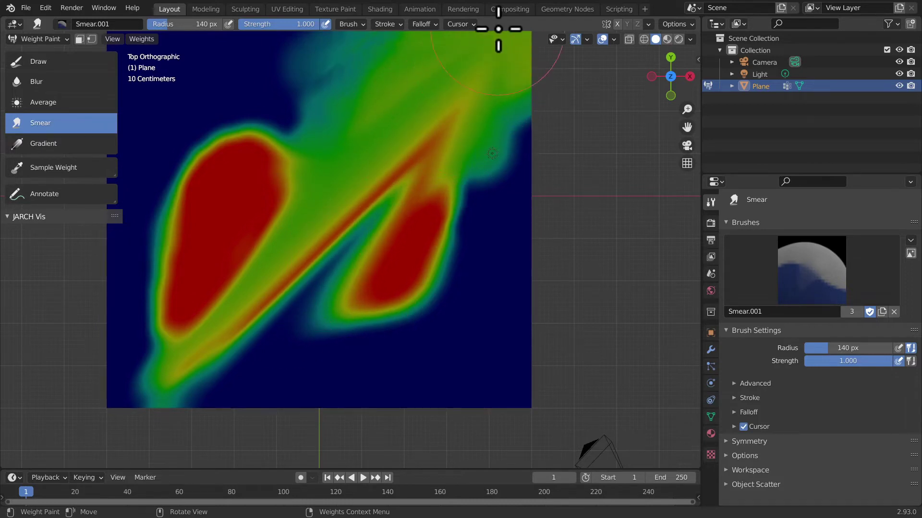
# Average the upper red streak into green
pyautogui.click(48, 102)
pyautogui.moveTo(372, 121)
pyautogui.mouseDown()
pyautogui.moveTo(383, 140)
pyautogui.moveTo(312, 158)
pyautogui.moveTo(336, 197)
pyautogui.moveTo(284, 276)
pyautogui.moveTo(347, 172)
pyautogui.moveTo(238, 218)
pyautogui.moveTo(234, 247)
pyautogui.moveTo(323, 175)
pyautogui.moveTo(238, 301)
pyautogui.moveTo(269, 253)
pyautogui.moveTo(434, 158)
pyautogui.moveTo(319, 124)
pyautogui.moveTo(19, 352)
pyautogui.moveTo(446, 286)
pyautogui.moveTo(473, 230)
pyautogui.moveTo(186, 384)
pyautogui.moveTo(286, 370)
pyautogui.moveTo(329, 262)
pyautogui.moveTo(387, 195)
pyautogui.moveTo(261, 204)
pyautogui.moveTo(276, 261)
pyautogui.mouseUp()
pyautogui.moveTo(276, 261)
pyautogui.mouseDown(button='middle')
pyautogui.moveTo(350, 309)
pyautogui.moveTo(364, 280)
pyautogui.moveTo(355, 273)
pyautogui.mouseUp(button='middle')
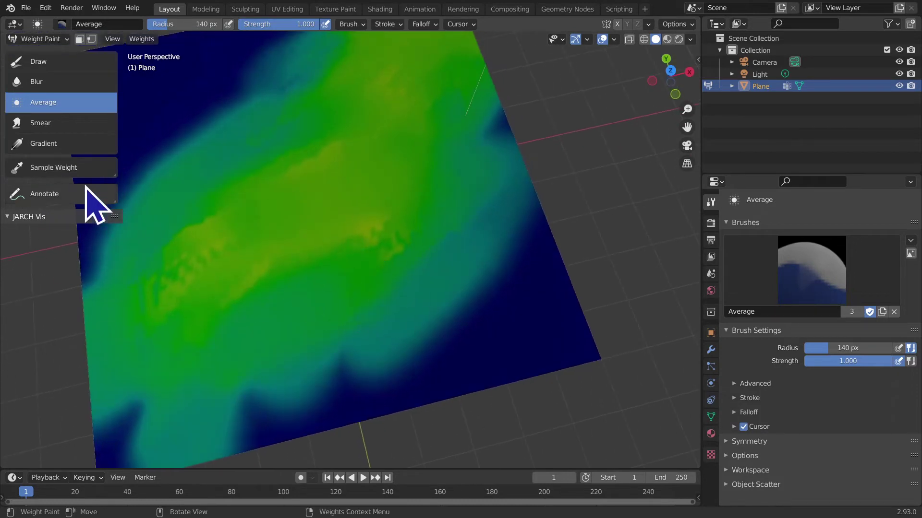
# With the Smear brush, push the right-edge dark blue up and left into green
pyautogui.click(78, 124)
pyautogui.moveTo(160, 128)
pyautogui.mouseDown()
pyautogui.moveTo(278, 272)
pyautogui.moveTo(212, 139)
pyautogui.moveTo(288, 273)
pyautogui.moveTo(391, 331)
pyautogui.moveTo(196, 189)
pyautogui.moveTo(401, 387)
pyautogui.moveTo(195, 212)
pyautogui.moveTo(486, 382)
pyautogui.mouseUp()
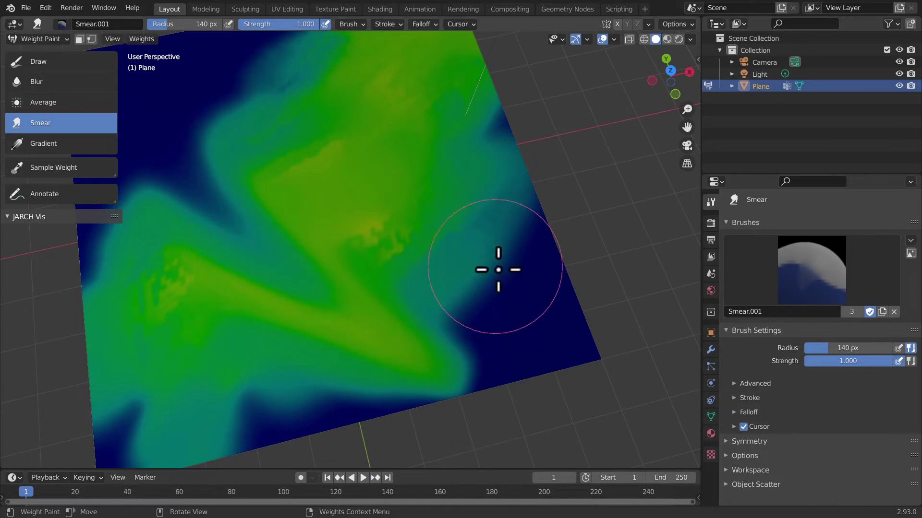
pyautogui.moveTo(515, 280); pyautogui.dragTo(217, 50)
pyautogui.moveTo(514, 280); pyautogui.dragTo(221, 61)
pyautogui.moveTo(480, 279); pyautogui.dragTo(225, 72)
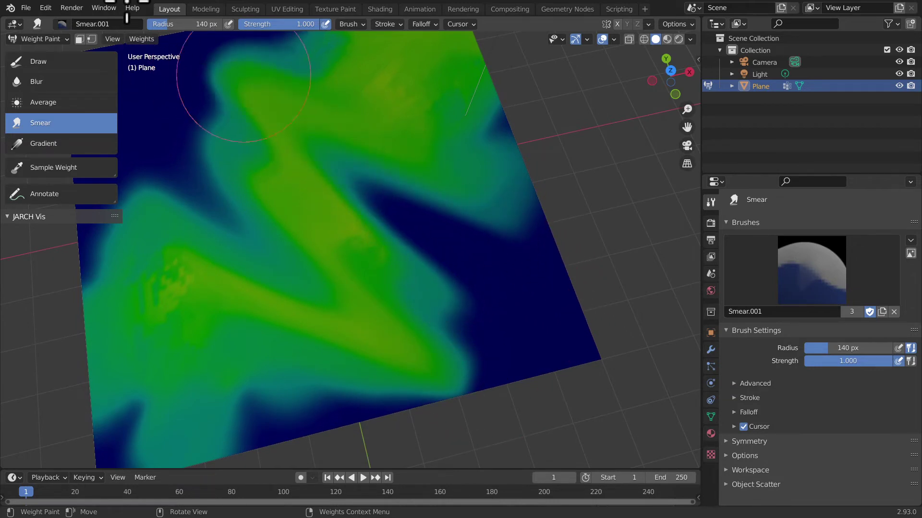
pyautogui.moveTo(436, 247); pyautogui.dragTo(245, 225)
# Smear dark blue further left across the plane and return to the Draw brush
pyautogui.moveTo(627, 278)
pyautogui.mouseDown()
pyautogui.moveTo(438, 263)
pyautogui.moveTo(426, 243)
pyautogui.moveTo(8, 318)
pyautogui.mouseUp()
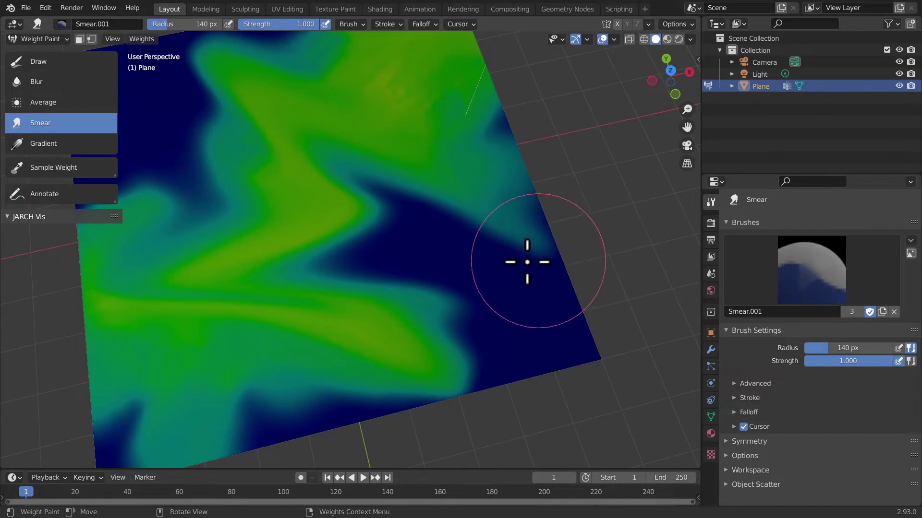
pyautogui.moveTo(533, 261); pyautogui.dragTo(4, 257)
pyautogui.moveTo(422, 290)
pyautogui.mouseDown()
pyautogui.moveTo(82, 274)
pyautogui.moveTo(2, 318)
pyautogui.mouseUp()
pyautogui.moveTo(402, 251); pyautogui.dragTo(103, 309)
pyautogui.scroll(-3, 102, 303)
pyautogui.scroll(-2, 103, 302)
pyautogui.click(34, 62)
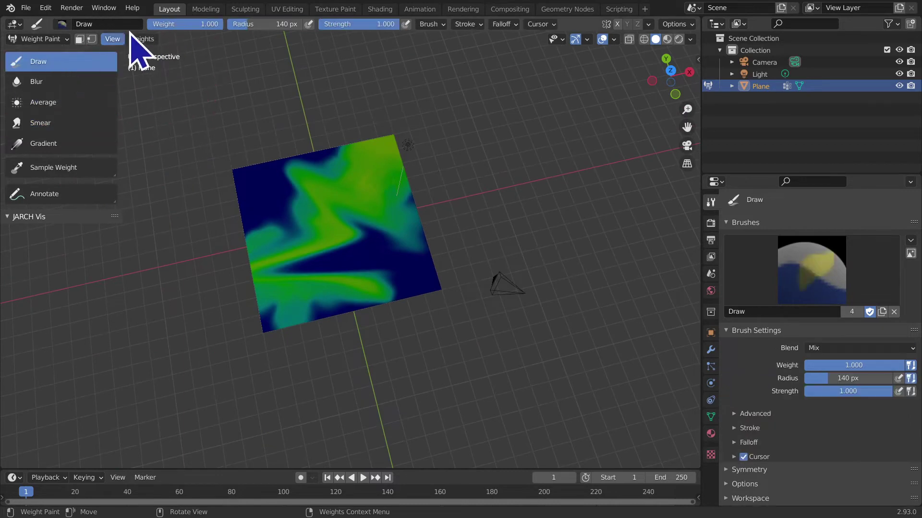
# Paint the plane to zero weight and begin a linear Gradient from its edge
pyautogui.scroll(3, 268, 171)
pyautogui.moveTo(251, 191)
pyautogui.mouseDown()
pyautogui.moveTo(226, 237)
pyautogui.moveTo(433, 91)
pyautogui.moveTo(365, 33)
pyautogui.moveTo(377, 263)
pyautogui.moveTo(2, 340)
pyautogui.mouseUp()
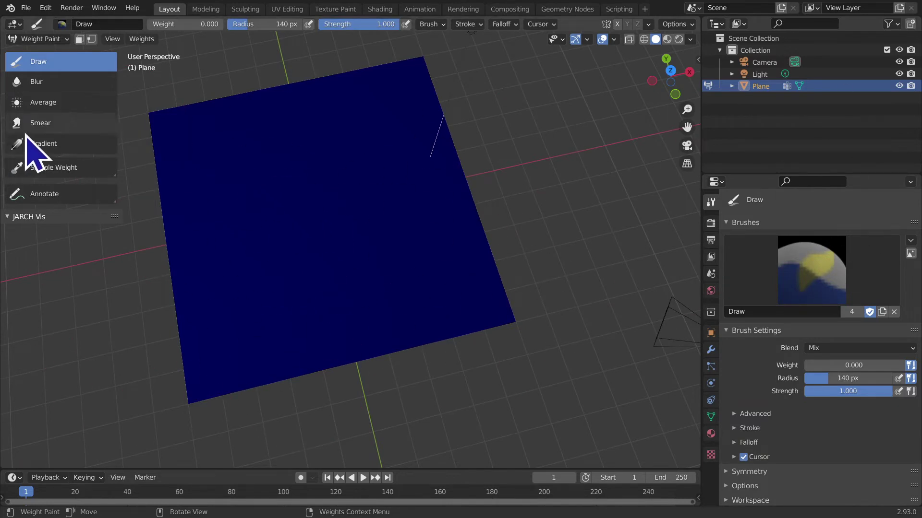
pyautogui.click(25, 126)
pyautogui.click(72, 142)
pyautogui.moveTo(250, 208); pyautogui.dragTo(223, 191, button='middle')
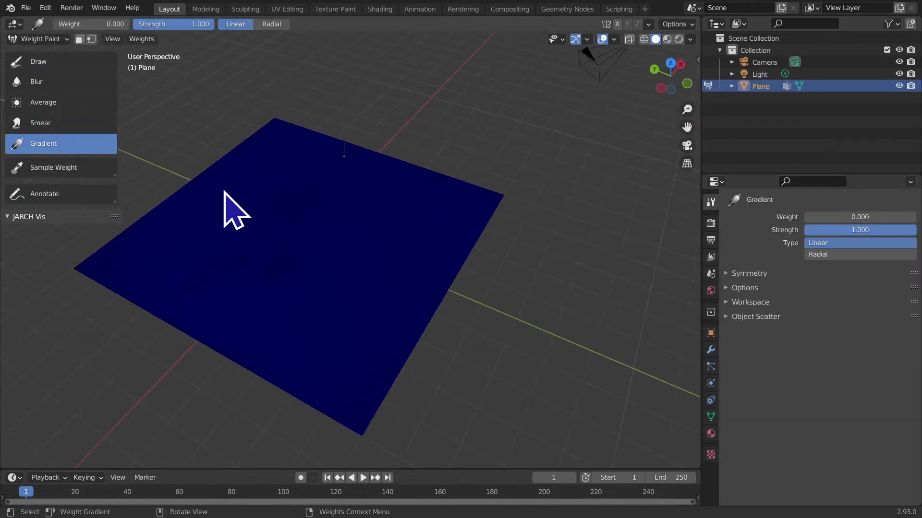
pyautogui.moveTo(188, 185); pyautogui.dragTo(204, 189)
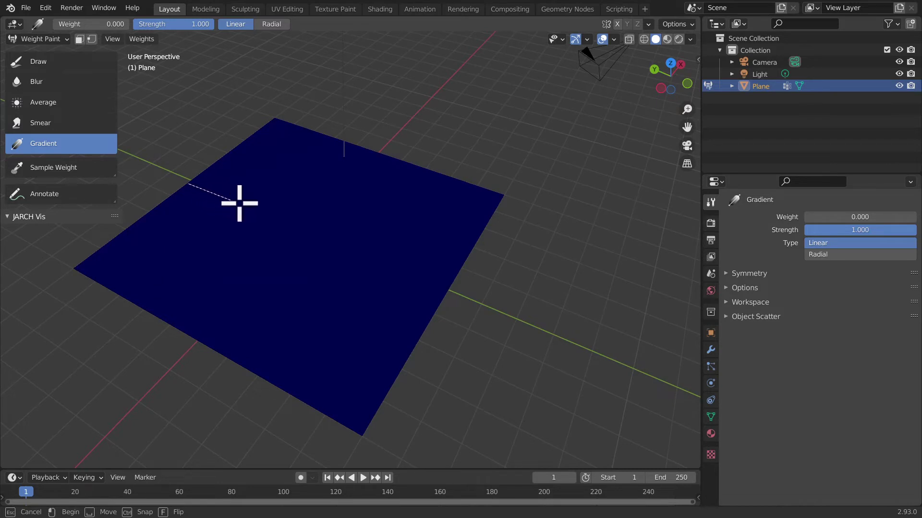
pyautogui.moveTo(442, 278); pyautogui.dragTo(442, 279)
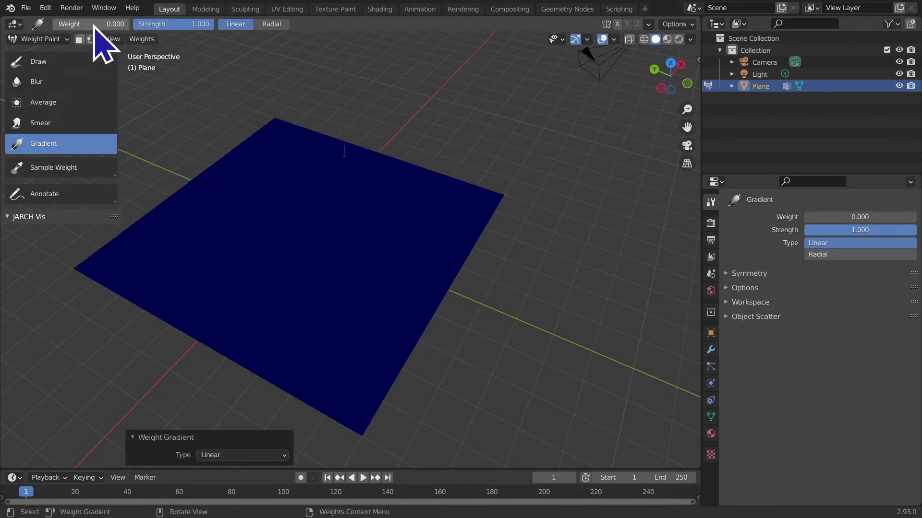
# Raise the gradient weight to 1.000, lay a red-to-blue gradient, then undo it
pyautogui.moveTo(94, 27); pyautogui.dragTo(122, 26)
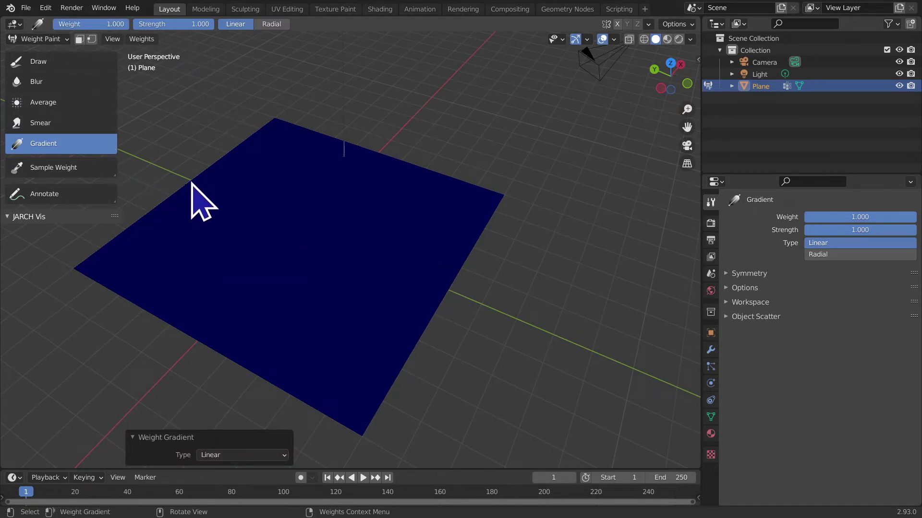
pyautogui.moveTo(191, 183)
pyautogui.mouseDown()
pyautogui.moveTo(358, 329)
pyautogui.moveTo(528, 426)
pyautogui.moveTo(840, 517)
pyautogui.moveTo(399, 286)
pyautogui.moveTo(469, 329)
pyautogui.mouseUp()
pyautogui.moveTo(469, 330)
pyautogui.mouseDown(button='middle')
pyautogui.moveTo(609, 403)
pyautogui.moveTo(535, 386)
pyautogui.moveTo(405, 218)
pyautogui.moveTo(529, 434)
pyautogui.moveTo(589, 393)
pyautogui.mouseUp(button='middle')
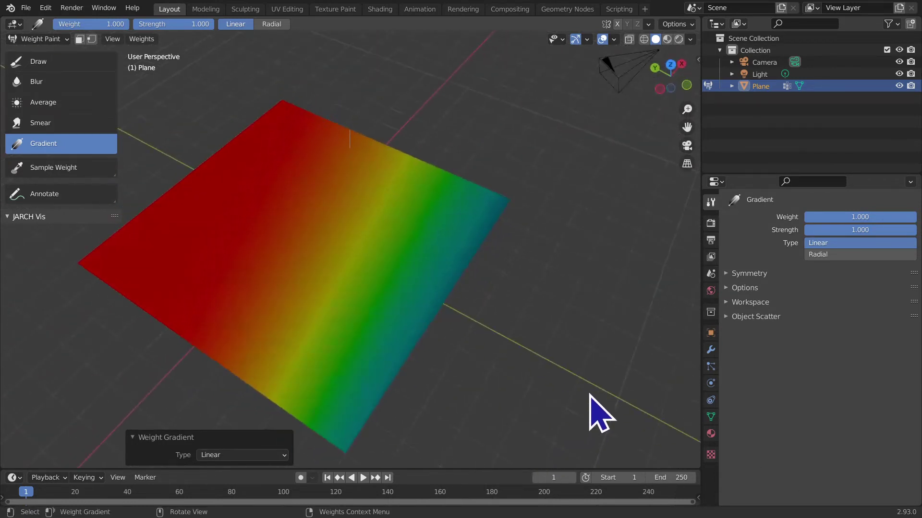
pyautogui.hotkey('ctrl', 'z')
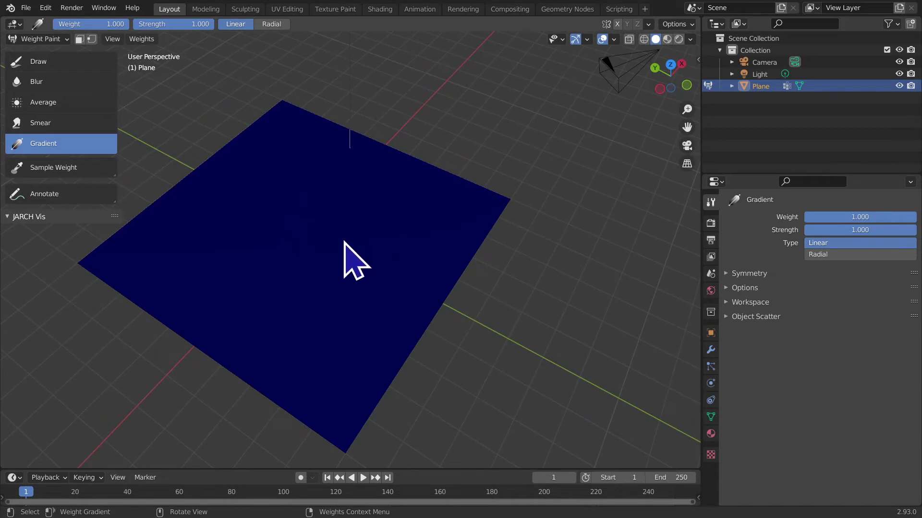
# Draw a linear gradient across the plane and change its type to Radial
pyautogui.moveTo(315, 248); pyautogui.dragTo(501, 339)
pyautogui.click(226, 454)
pyautogui.click(225, 481)
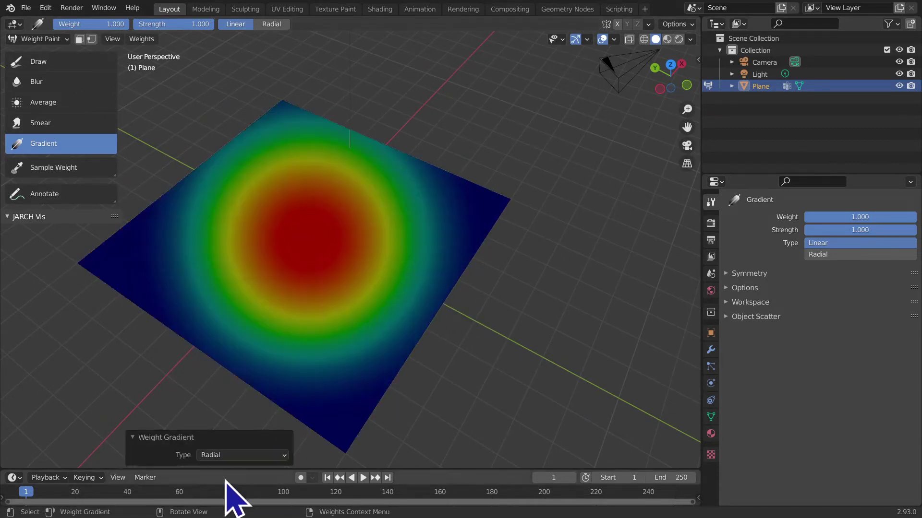
pyautogui.moveTo(463, 335)
pyautogui.mouseDown(button='middle')
pyautogui.moveTo(427, 229)
pyautogui.moveTo(449, 395)
pyautogui.moveTo(511, 309)
pyautogui.moveTo(493, 254)
pyautogui.moveTo(465, 366)
pyautogui.moveTo(549, 382)
pyautogui.moveTo(320, 361)
pyautogui.moveTo(390, 350)
pyautogui.moveTo(470, 307)
pyautogui.moveTo(387, 360)
pyautogui.moveTo(308, 360)
pyautogui.mouseUp(button='middle')
pyautogui.scroll(-5, 433, 273)
pyautogui.scroll(5, 288, 394)
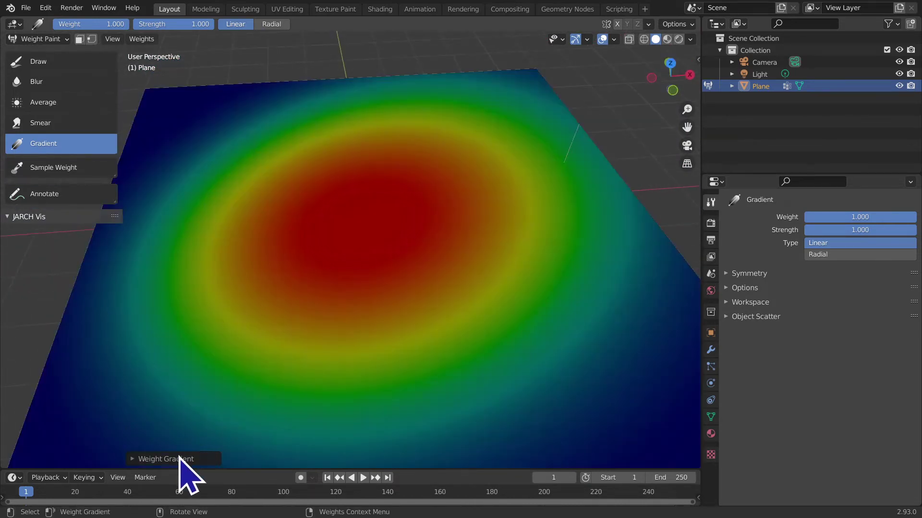
# Compare Linear and Radial gradient types from above, then undo to zero weight
pyautogui.click(228, 456)
pyautogui.click(233, 475)
pyautogui.click(232, 456)
pyautogui.click(226, 469)
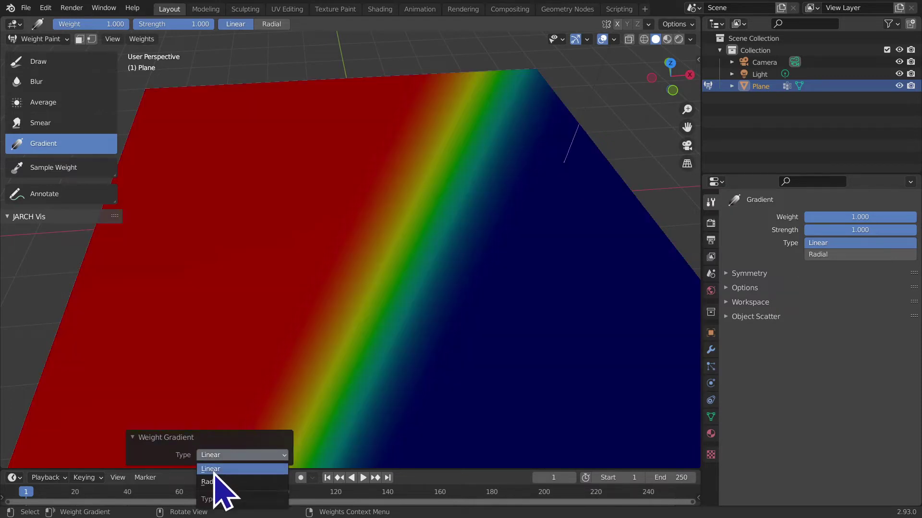
pyautogui.click(214, 482)
pyautogui.moveTo(291, 379)
pyautogui.mouseDown(button='middle')
pyautogui.moveTo(336, 366)
pyautogui.moveTo(411, 206)
pyautogui.moveTo(416, 391)
pyautogui.moveTo(434, 350)
pyautogui.moveTo(461, 323)
pyautogui.moveTo(623, 336)
pyautogui.moveTo(597, 375)
pyautogui.moveTo(548, 273)
pyautogui.mouseUp(button='middle')
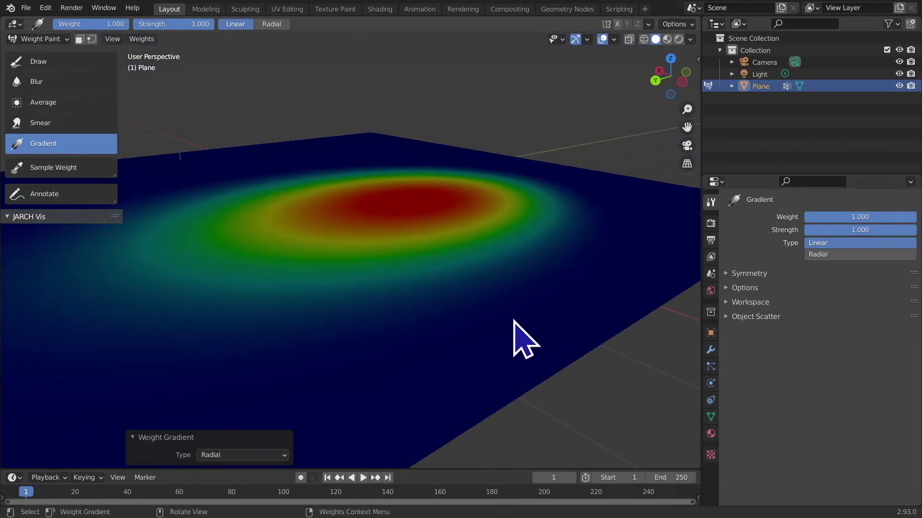
pyautogui.moveTo(514, 324); pyautogui.dragTo(469, 382, button='middle')
pyautogui.hotkey('ctrl', 'z')
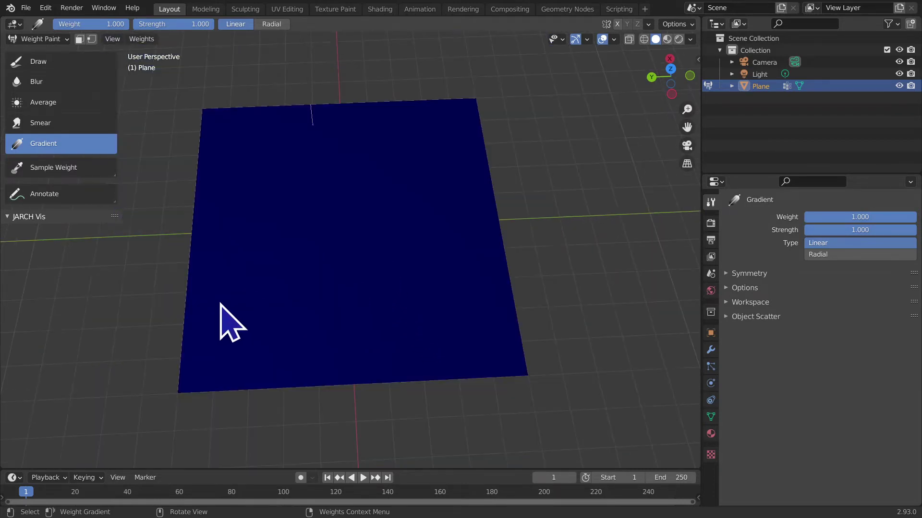
# Drag a left-to-right linear weight gradient across the plane, then undo it
pyautogui.click(193, 236)
pyautogui.moveTo(195, 237); pyautogui.dragTo(582, 279)
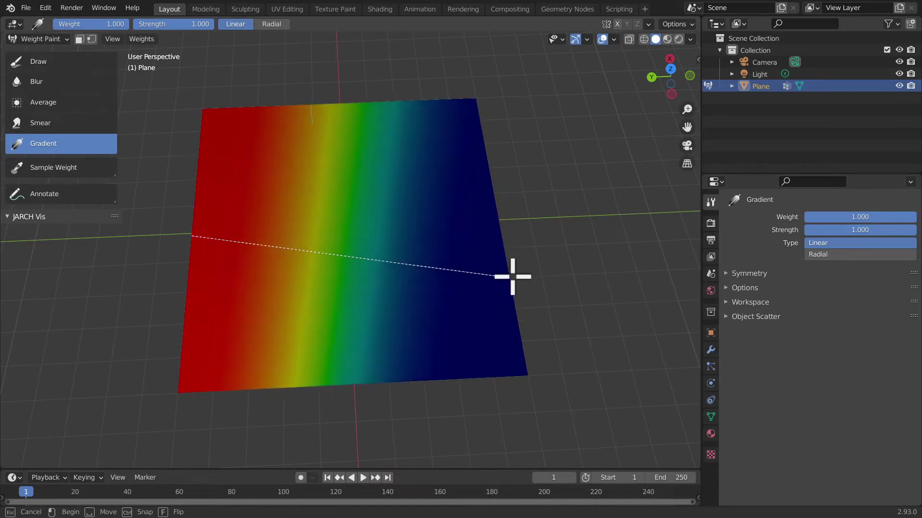
pyautogui.moveTo(582, 279); pyautogui.dragTo(557, 278)
pyautogui.click(610, 286)
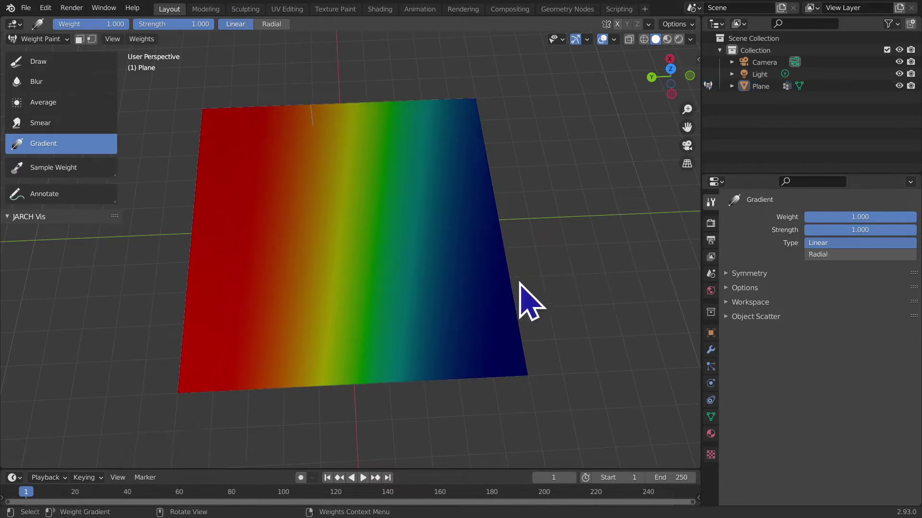
pyautogui.hotkey('ctrl', 'z')
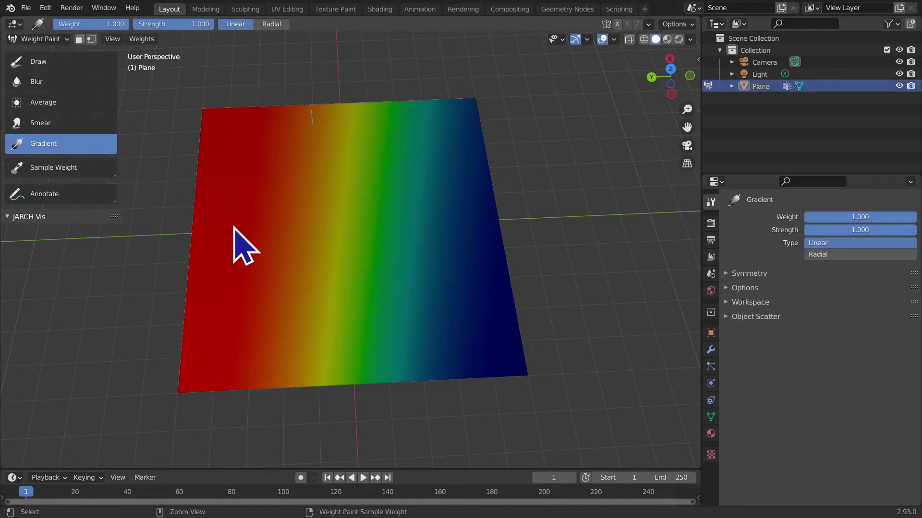
pyautogui.hotkey('ctrl', 'z')
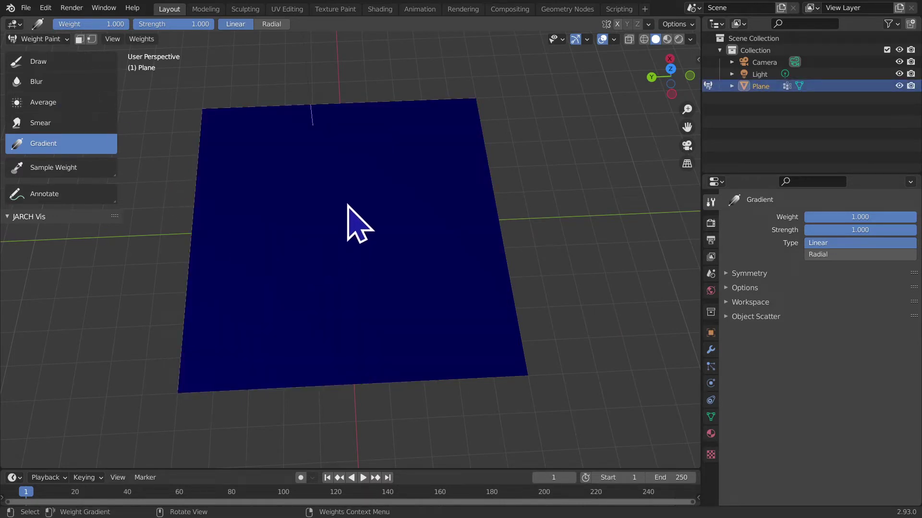
# Draw a radial weight gradient toward the bottom-right, orbit to inspect it from above, then undo it
pyautogui.moveTo(360, 233); pyautogui.dragTo(475, 341)
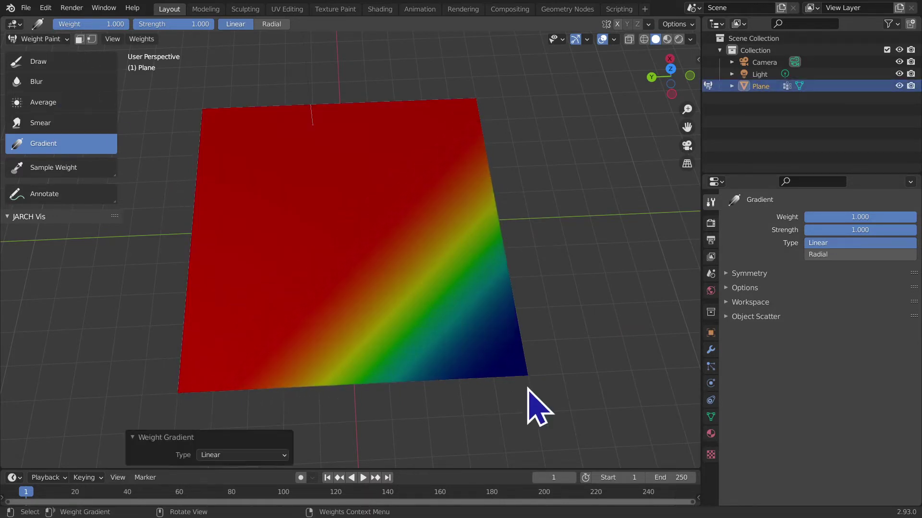
pyautogui.click(231, 454)
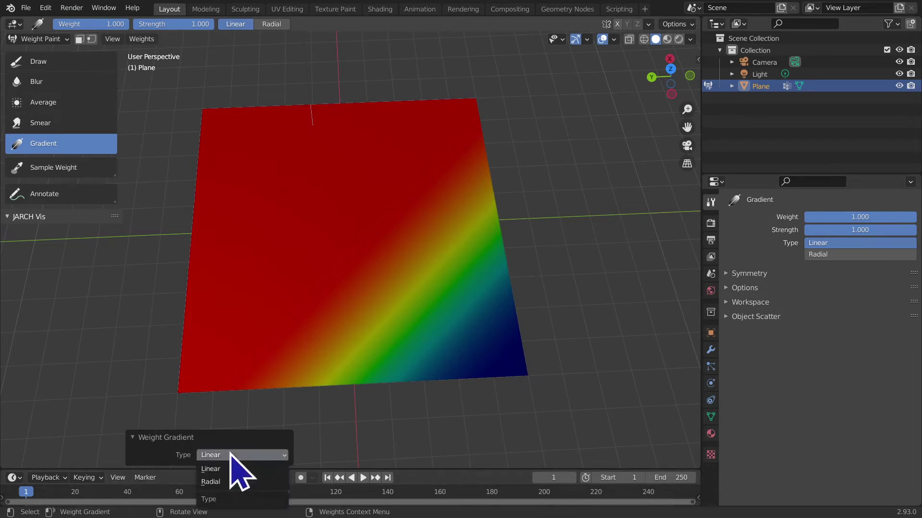
pyautogui.click(228, 482)
pyautogui.moveTo(278, 432)
pyautogui.mouseDown(button='middle')
pyautogui.moveTo(350, 391)
pyautogui.moveTo(323, 381)
pyautogui.moveTo(366, 381)
pyautogui.moveTo(381, 426)
pyautogui.moveTo(366, 308)
pyautogui.moveTo(350, 370)
pyautogui.moveTo(365, 314)
pyautogui.mouseUp(button='middle')
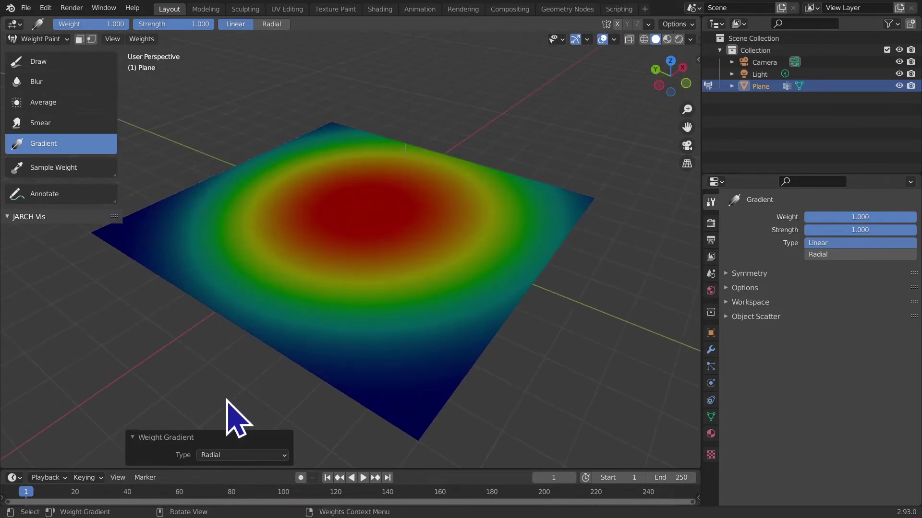
pyautogui.moveTo(226, 397); pyautogui.dragTo(358, 6, button='middle')
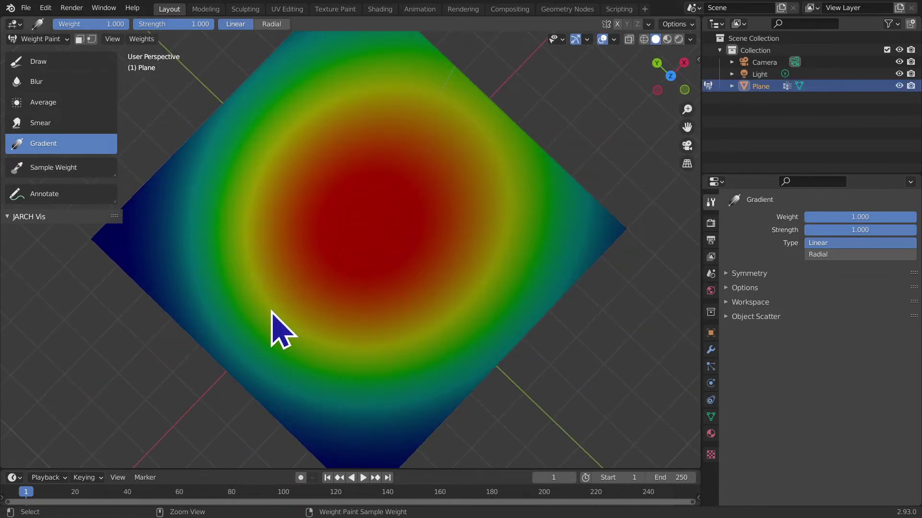
pyautogui.hotkey('ctrl', 'z')
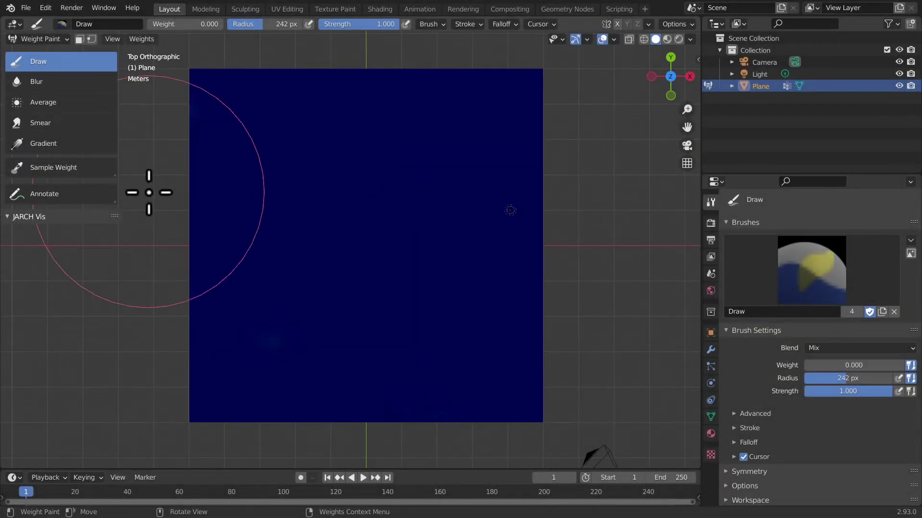
# Paint a full-weight red stroke down the plane with Draw at weight 1.000 and 170 px radius
pyautogui.click(92, 177)
pyautogui.click(89, 61)
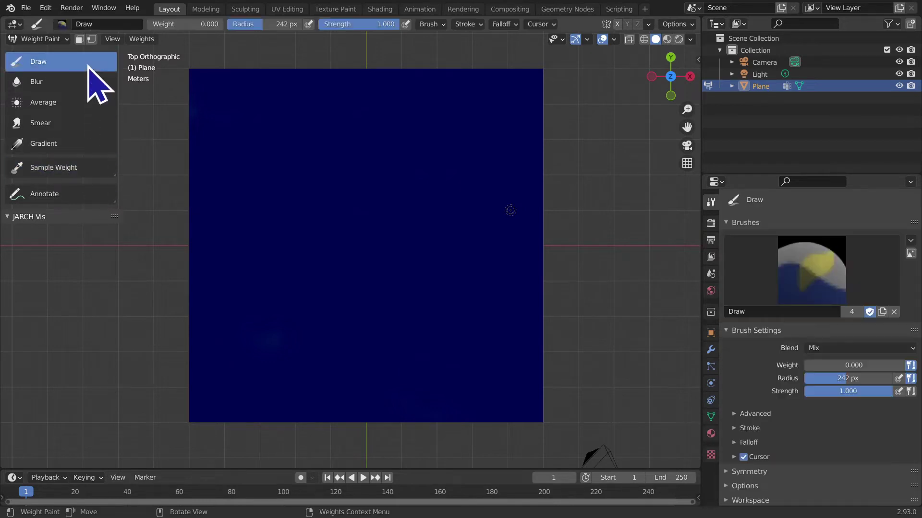
pyautogui.moveTo(163, 24); pyautogui.dragTo(219, 24)
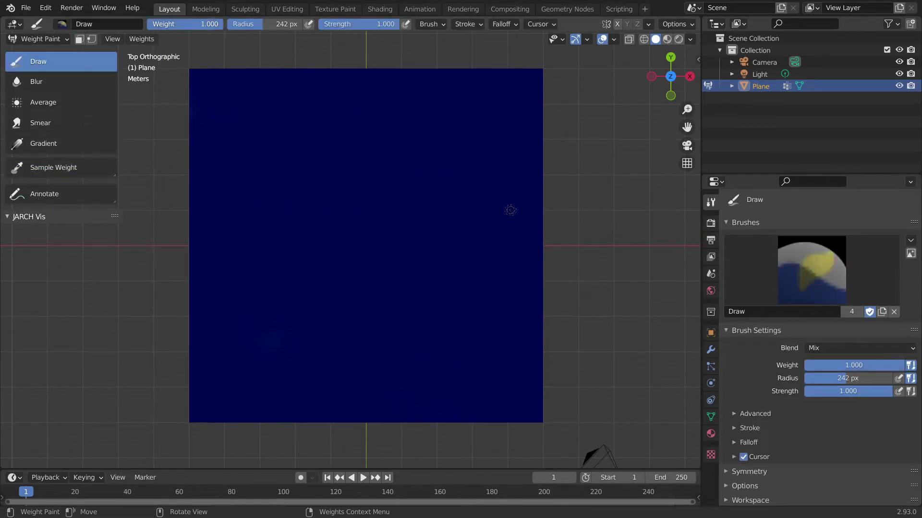
pyautogui.press('f')
pyautogui.click(324, 181)
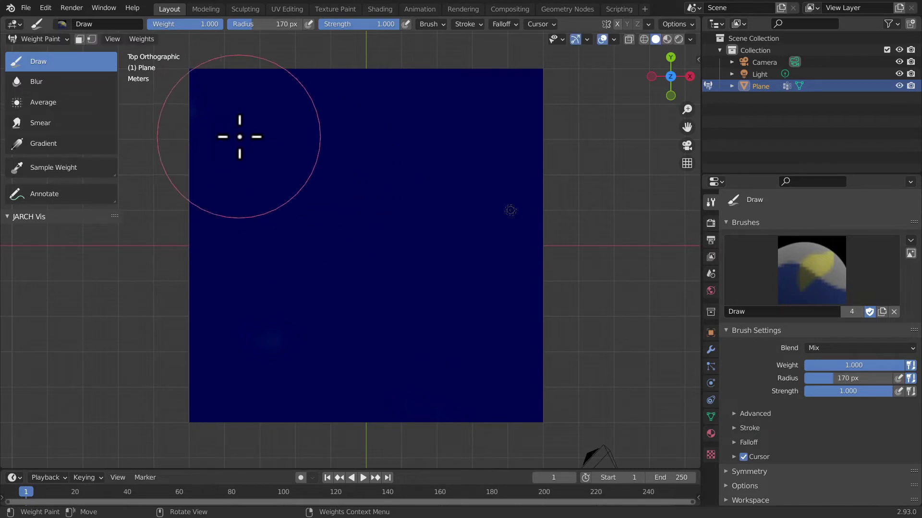
pyautogui.moveTo(241, 134); pyautogui.dragTo(397, 377)
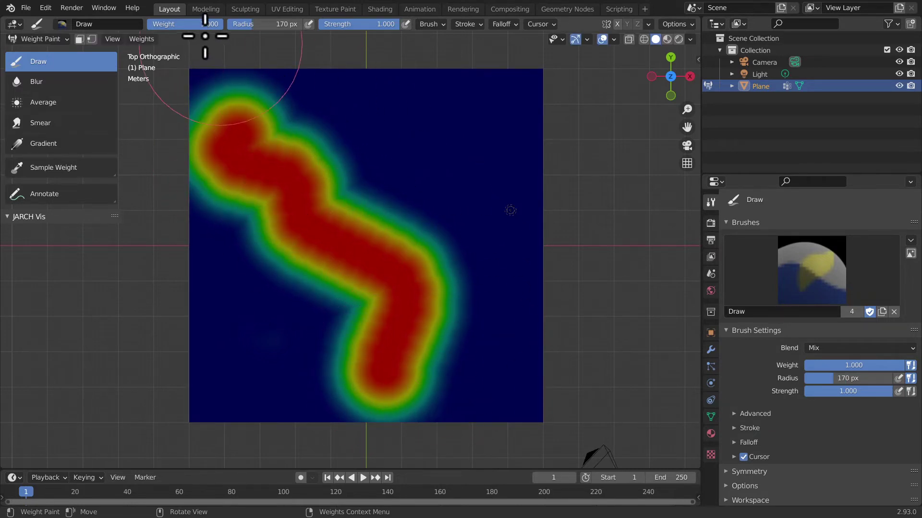
# Paint two lighter strokes at weights 0.658 and 0.360, then pick the Sample Weight tool
pyautogui.moveTo(205, 24); pyautogui.dragTo(165, 24)
pyautogui.moveTo(360, 137); pyautogui.dragTo(537, 323)
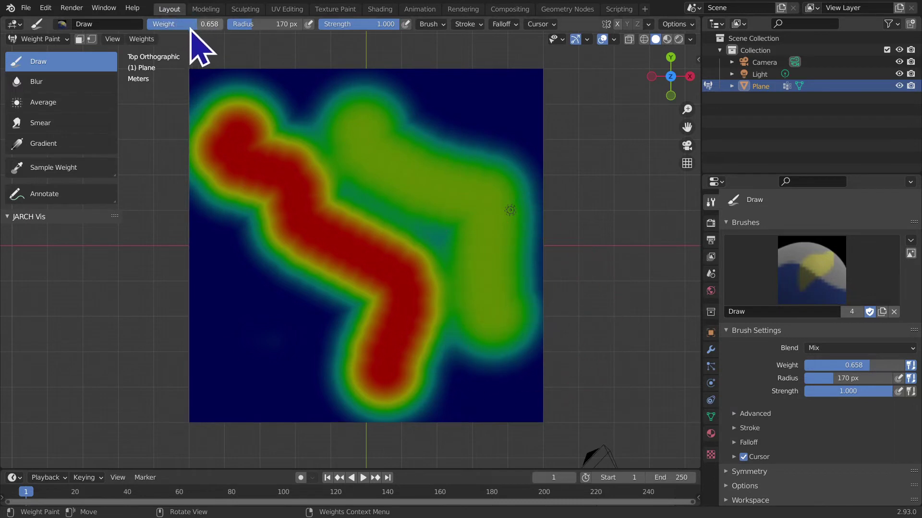
pyautogui.moveTo(260, 357)
pyautogui.mouseDown()
pyautogui.moveTo(426, 214)
pyautogui.moveTo(479, 182)
pyautogui.mouseUp()
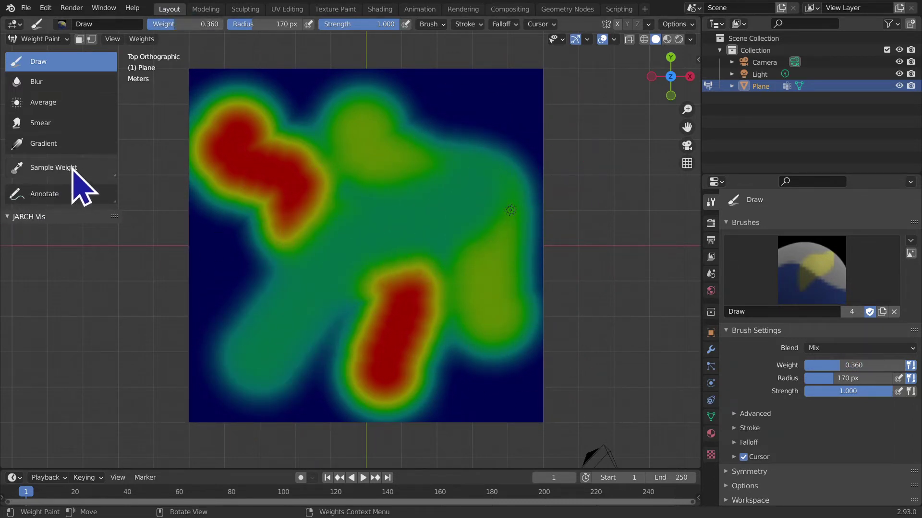
pyautogui.click(85, 168)
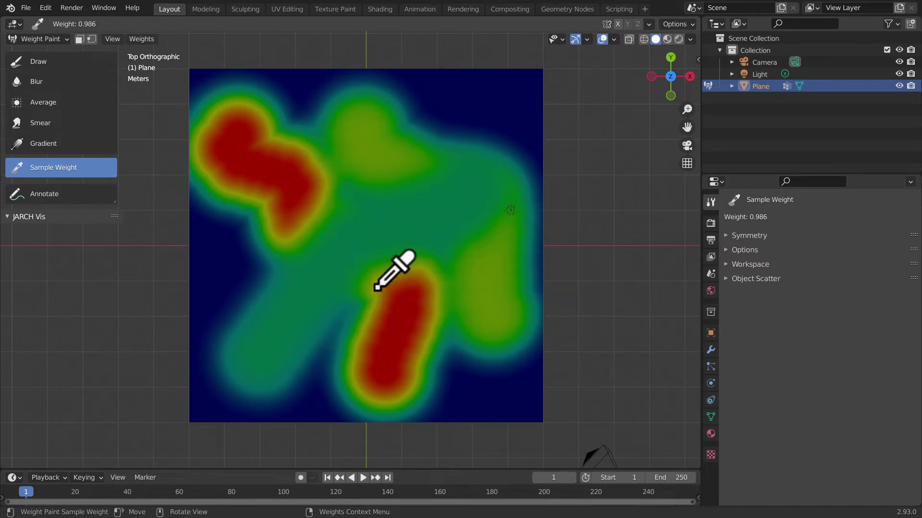
# Alternate between Draw and Sample Weight, sampling the teal area until Draw weight reads 0.360
pyautogui.click(48, 62)
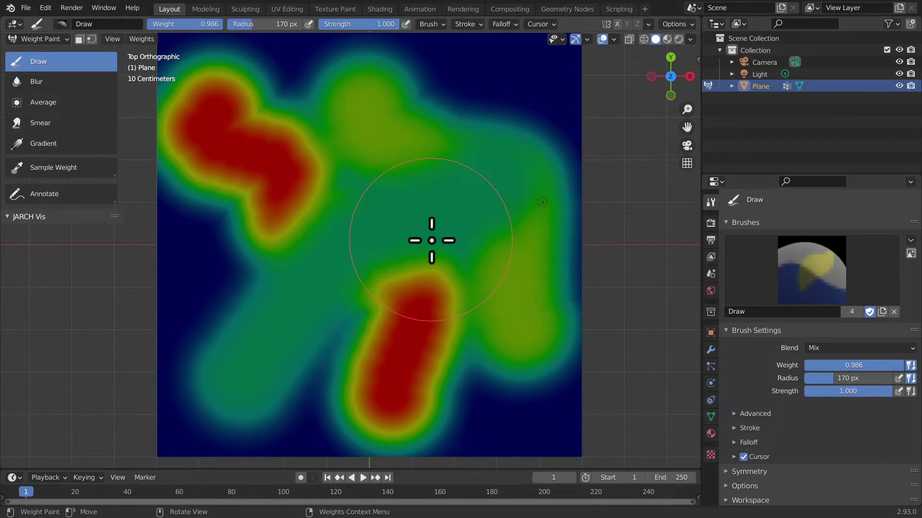
pyautogui.click(110, 178)
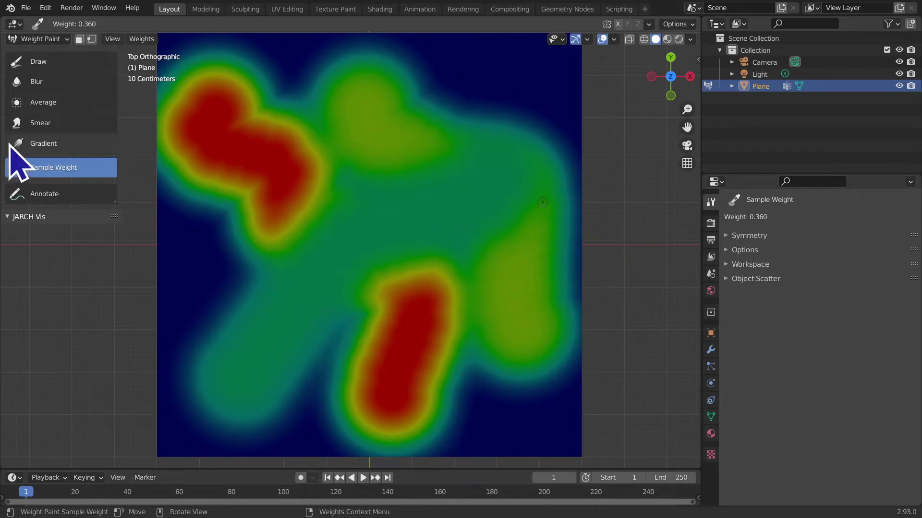
pyautogui.click(48, 66)
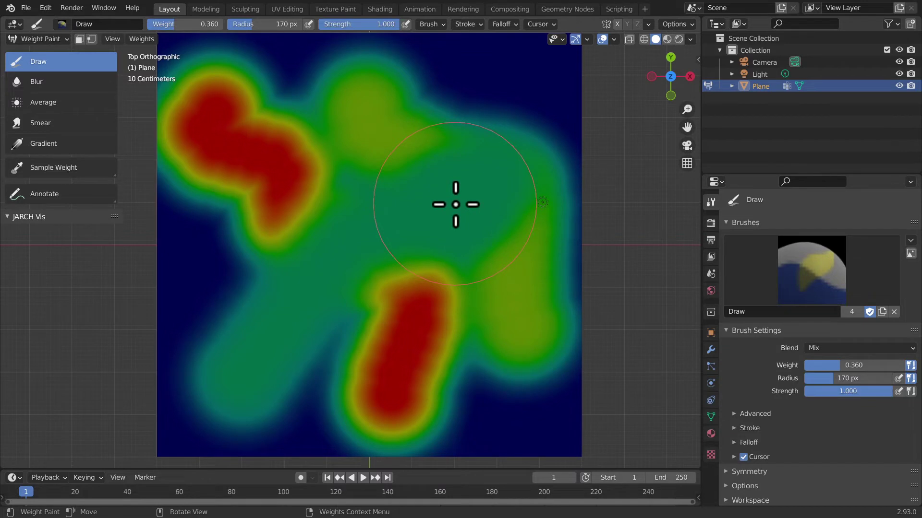
# Paint over the red and yellow areas at 0.360 weight so the plane turns green
pyautogui.moveTo(456, 204)
pyautogui.mouseDown()
pyautogui.moveTo(264, 273)
pyautogui.moveTo(432, 164)
pyautogui.moveTo(191, 154)
pyautogui.moveTo(352, 103)
pyautogui.moveTo(391, 345)
pyautogui.moveTo(325, 314)
pyautogui.moveTo(320, 267)
pyautogui.mouseUp()
pyautogui.moveTo(319, 267); pyautogui.dragTo(288, 312, button='middle')
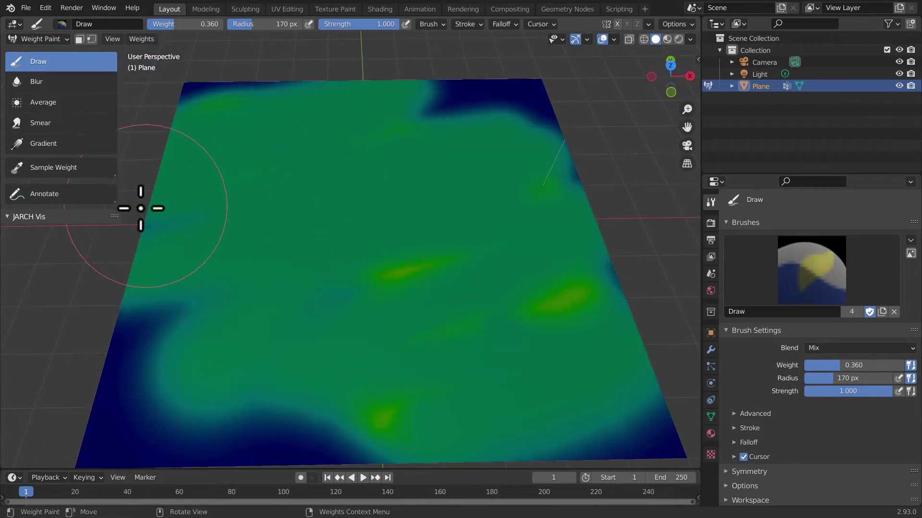
pyautogui.moveTo(628, 325); pyautogui.dragTo(356, 364, button='middle')
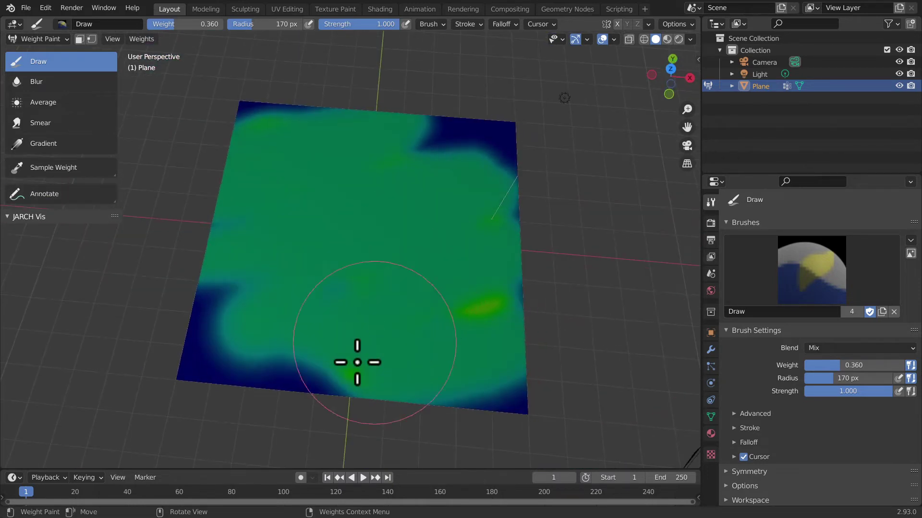
pyautogui.moveTo(356, 365); pyautogui.dragTo(598, 263)
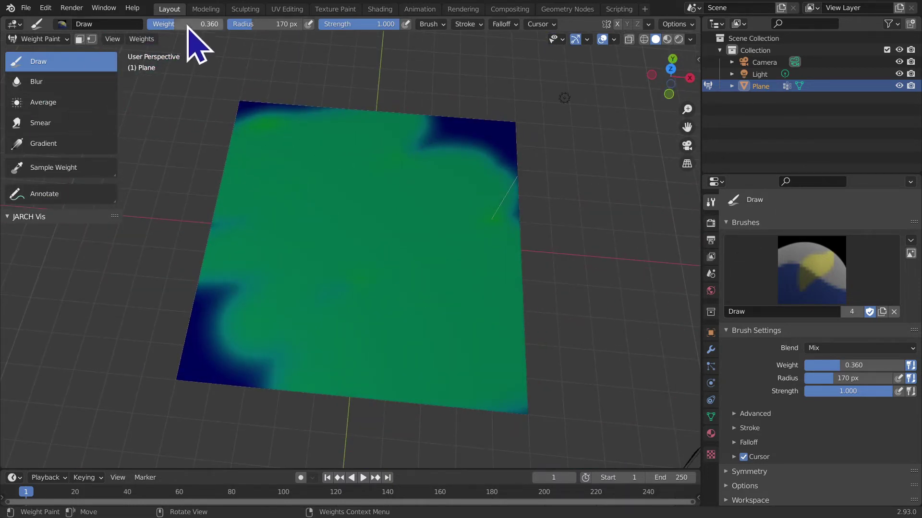
# Wipe the plane back to zero weight with a 500 px brush, then reset weight to 1.000
pyautogui.moveTo(188, 24); pyautogui.dragTo(148, 24)
pyautogui.moveTo(452, 148); pyautogui.dragTo(223, 313)
pyautogui.press('f')
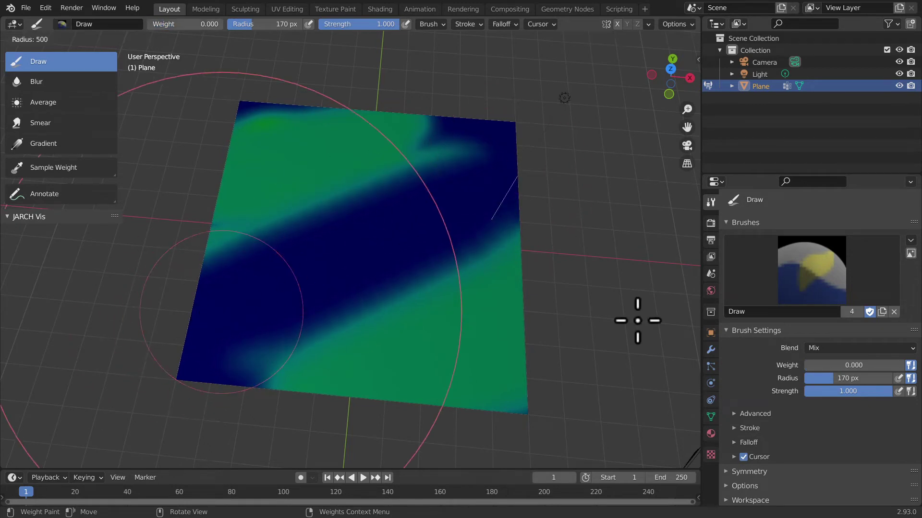
pyautogui.click(620, 320)
pyautogui.moveTo(336, 138)
pyautogui.mouseDown()
pyautogui.moveTo(86, 333)
pyautogui.moveTo(45, 305)
pyautogui.moveTo(211, 432)
pyautogui.moveTo(274, 360)
pyautogui.moveTo(7, 326)
pyautogui.mouseUp()
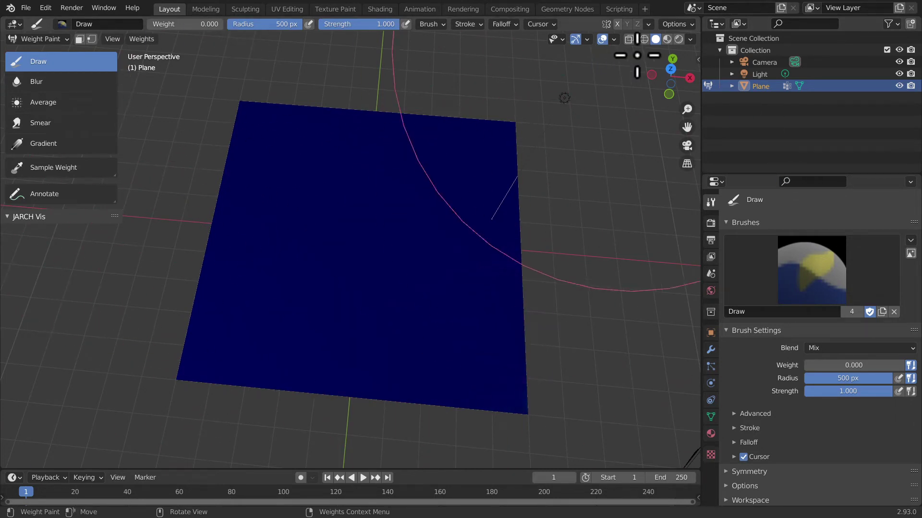
pyautogui.click(672, 71)
# Set brush weight to 1.000 and widen the side panels to reveal the blend mode list
pyautogui.moveTo(208, 25); pyautogui.dragTo(231, 24)
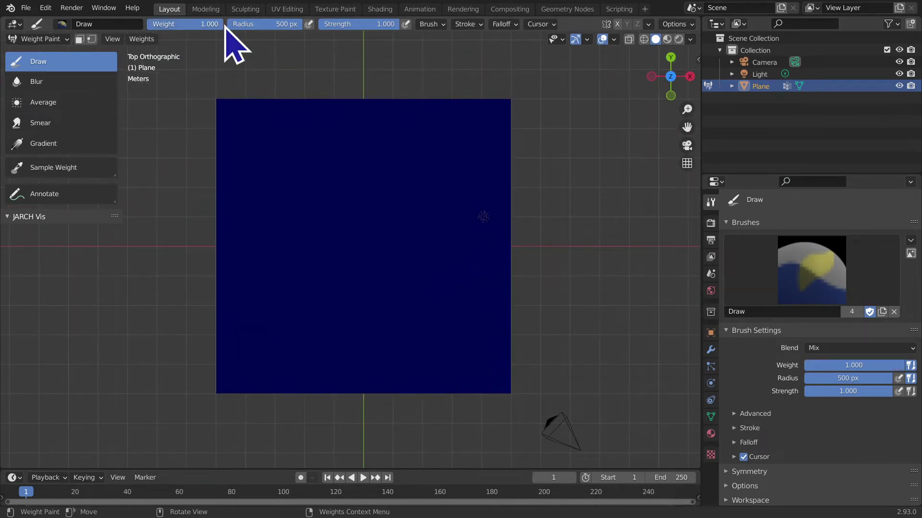
pyautogui.press('f')
pyautogui.click(192, 216)
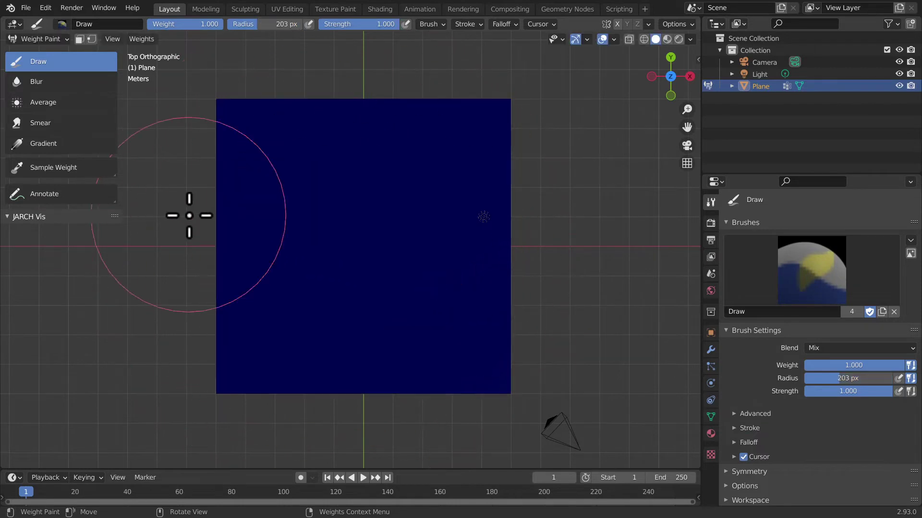
pyautogui.click(839, 349)
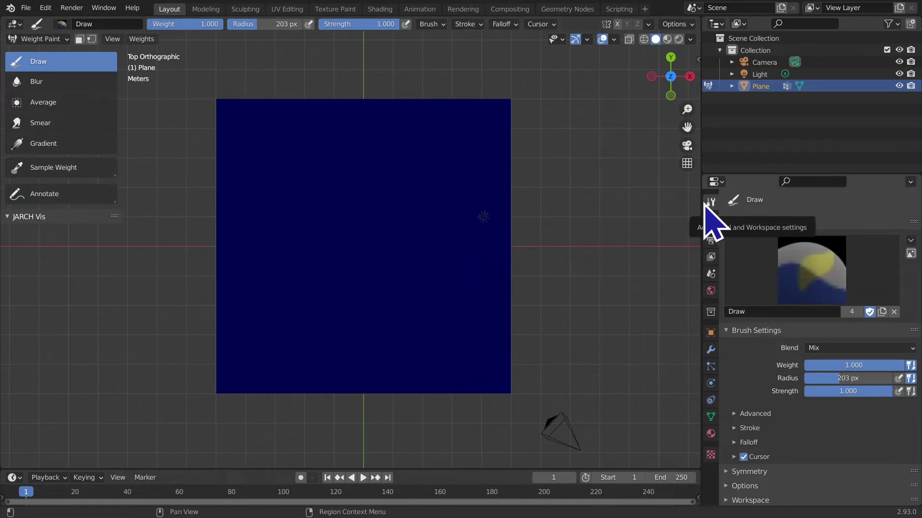
pyautogui.moveTo(701, 200); pyautogui.dragTo(660, 202)
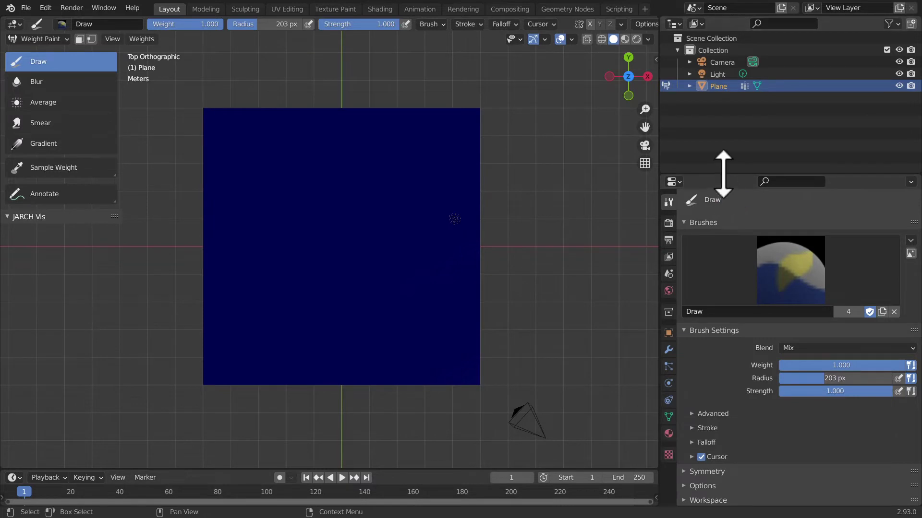
pyautogui.moveTo(724, 173); pyautogui.dragTo(735, 96)
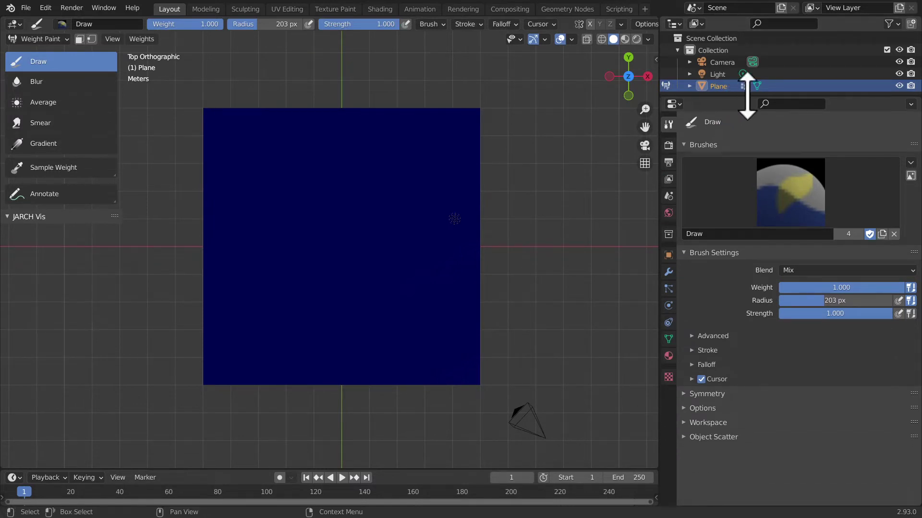
pyautogui.click(878, 270)
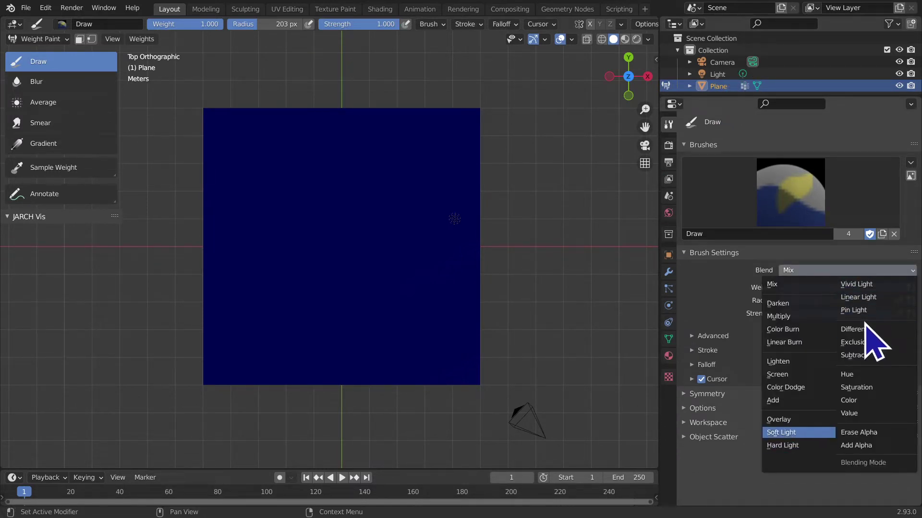
pyautogui.scroll(-1, 329, 218)
pyautogui.scroll(2, 346, 212)
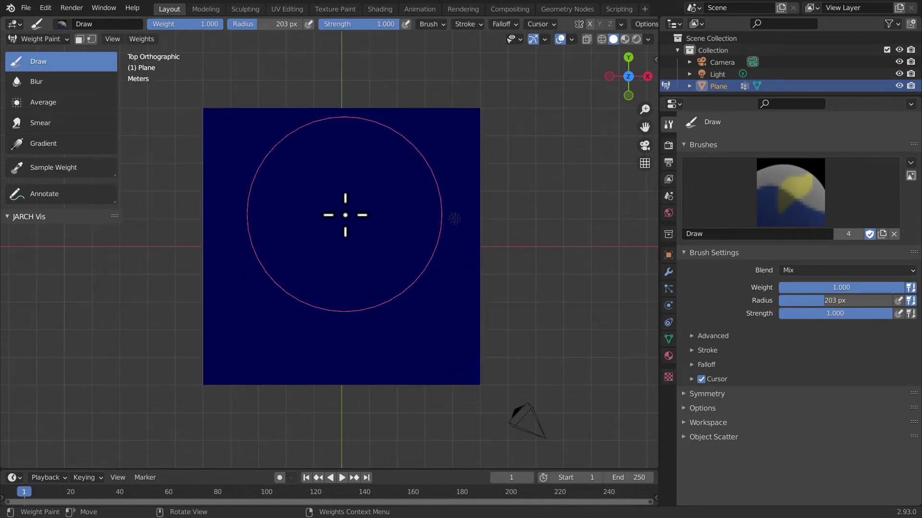
# Shrink the brush to 70 px and paint a full-weight red stroke loop
pyautogui.press('f')
pyautogui.click(312, 212)
pyautogui.moveTo(223, 170)
pyautogui.mouseDown()
pyautogui.moveTo(366, 241)
pyautogui.moveTo(442, 323)
pyautogui.moveTo(341, 160)
pyautogui.moveTo(302, 303)
pyautogui.mouseUp()
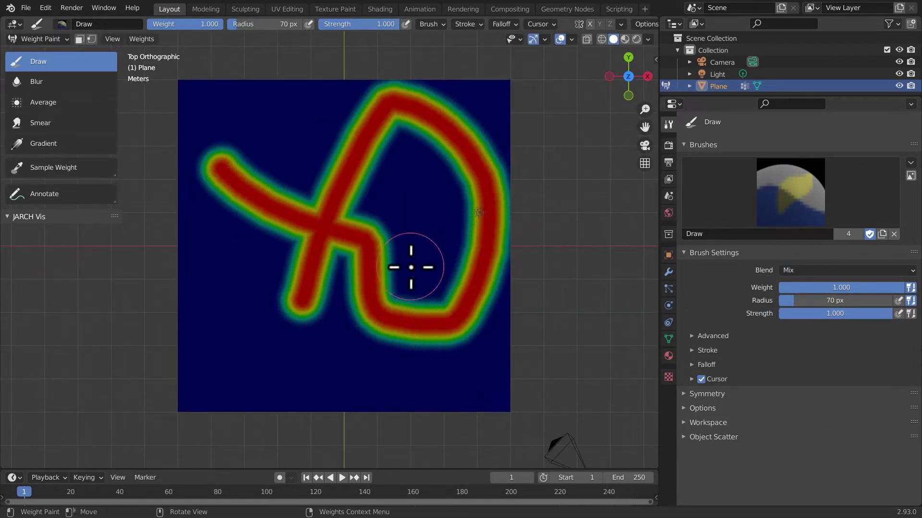
pyautogui.scroll(1, 393, 259)
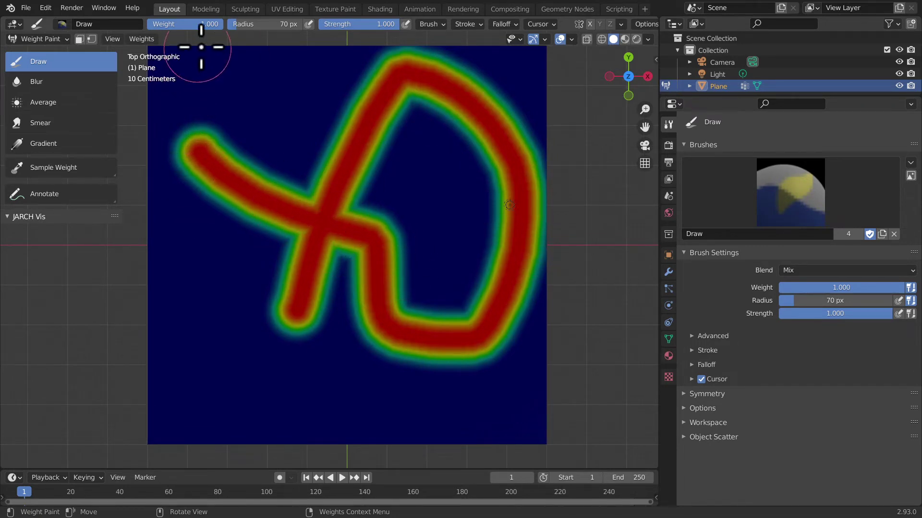
# Lower the weight to 0.553 and try half-weight strokes over the red loop, undoing them
pyautogui.moveTo(210, 28); pyautogui.dragTo(203, 28)
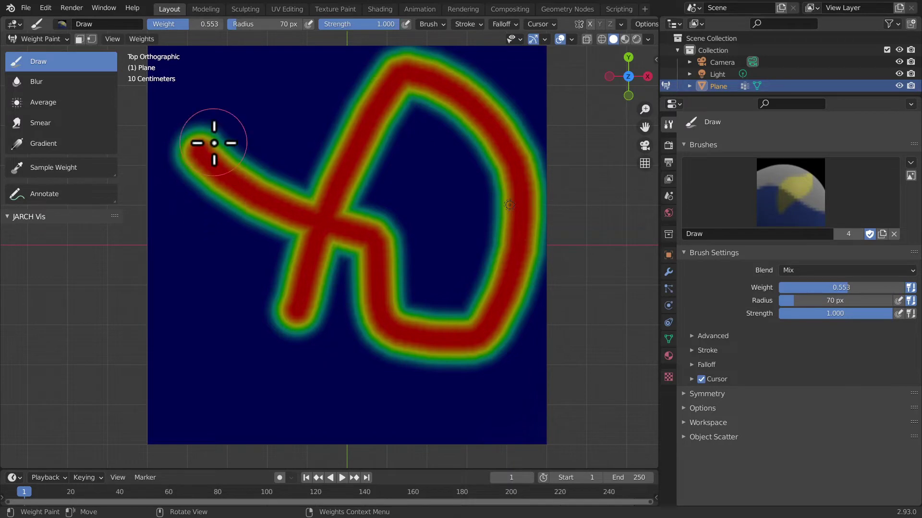
pyautogui.moveTo(214, 143); pyautogui.dragTo(455, 195)
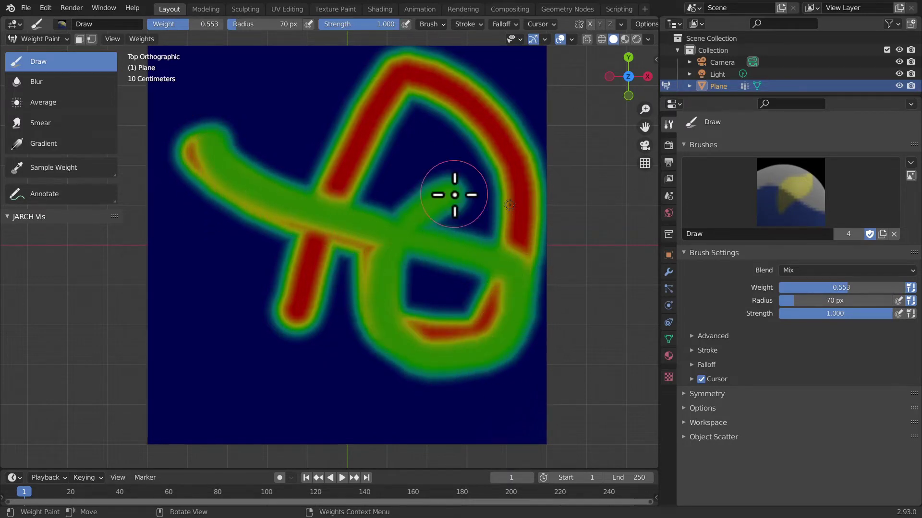
pyautogui.hotkey('ctrl', 'z')
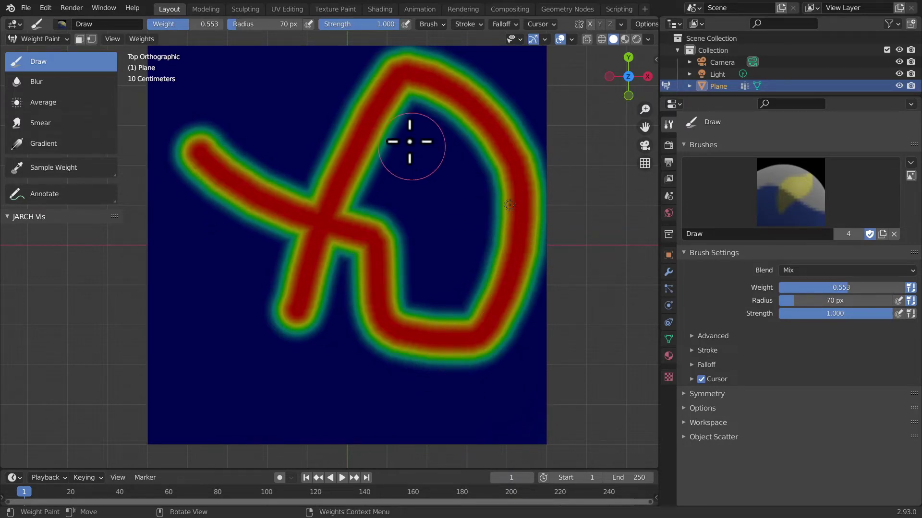
pyautogui.moveTo(339, 112)
pyautogui.mouseDown()
pyautogui.moveTo(576, 366)
pyautogui.moveTo(603, 224)
pyautogui.mouseUp()
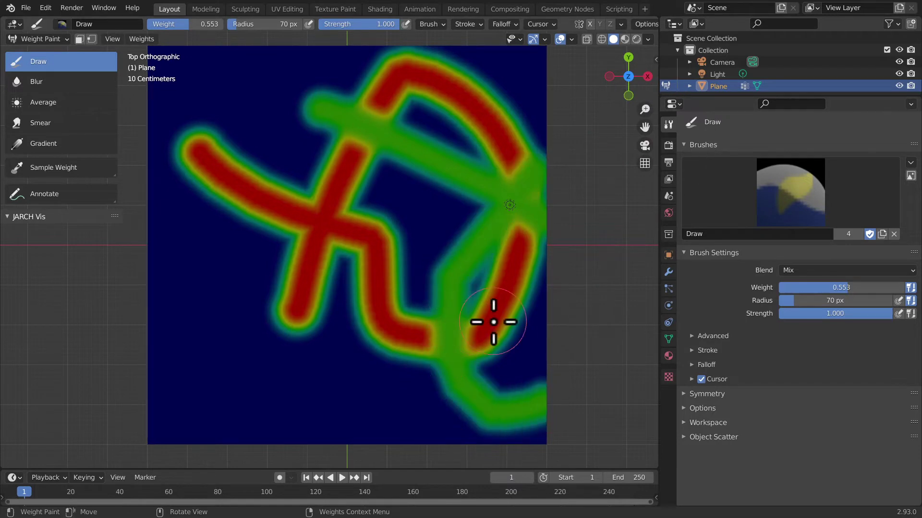
pyautogui.hotkey('ctrl', 'z')
# Paint at 0.553 over all the red strokes so Mix turns them green and yellow
pyautogui.click(428, 343)
pyautogui.moveTo(409, 340)
pyautogui.mouseDown()
pyautogui.moveTo(344, 278)
pyautogui.moveTo(254, 293)
pyautogui.moveTo(442, 336)
pyautogui.moveTo(521, 403)
pyautogui.moveTo(455, 179)
pyautogui.moveTo(447, 64)
pyautogui.moveTo(405, 284)
pyautogui.moveTo(232, 144)
pyautogui.moveTo(374, 152)
pyautogui.mouseUp()
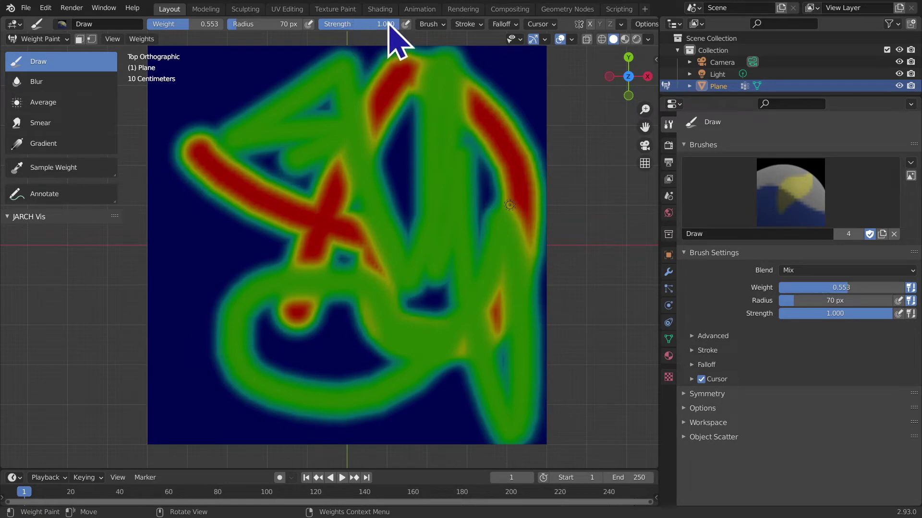
pyautogui.moveTo(290, 196)
pyautogui.mouseDown()
pyautogui.moveTo(288, 216)
pyautogui.moveTo(370, 139)
pyautogui.moveTo(232, 212)
pyautogui.moveTo(252, 155)
pyautogui.moveTo(206, 237)
pyautogui.moveTo(449, 195)
pyautogui.moveTo(438, 246)
pyautogui.moveTo(302, 326)
pyautogui.moveTo(479, 241)
pyautogui.moveTo(479, 432)
pyautogui.moveTo(519, 320)
pyautogui.moveTo(520, 206)
pyautogui.moveTo(477, 343)
pyautogui.mouseUp()
pyautogui.moveTo(516, 167)
pyautogui.mouseDown()
pyautogui.moveTo(488, 154)
pyautogui.moveTo(418, 88)
pyautogui.moveTo(263, 228)
pyautogui.moveTo(398, 102)
pyautogui.moveTo(494, 123)
pyautogui.mouseUp()
pyautogui.moveTo(213, 181)
pyautogui.mouseDown()
pyautogui.moveTo(211, 147)
pyautogui.moveTo(201, 156)
pyautogui.mouseUp()
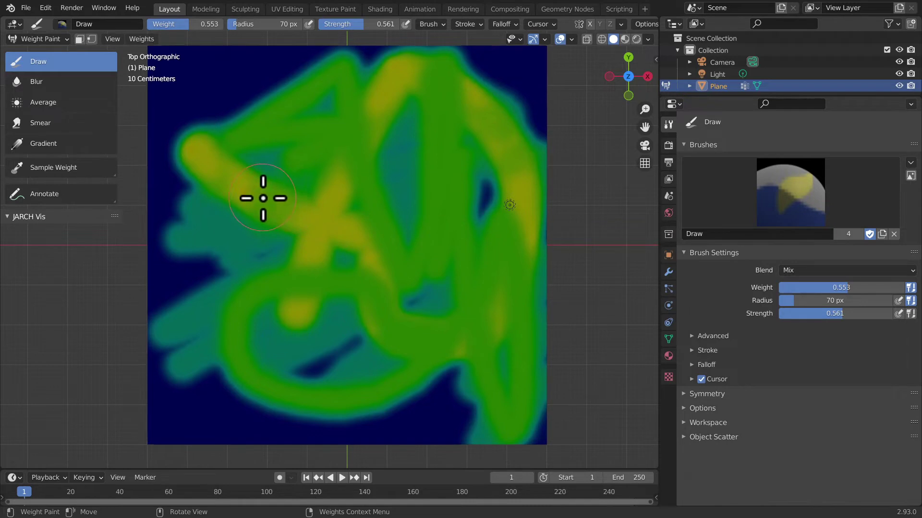
pyautogui.click(807, 271)
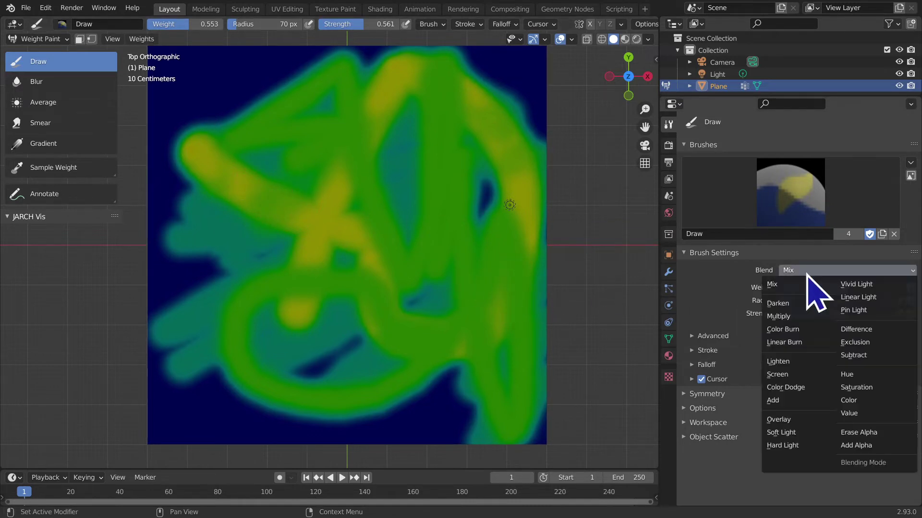
# Keep Mix blending and paint the plane back to zero weight with a 500 px brush
pyautogui.click(807, 278)
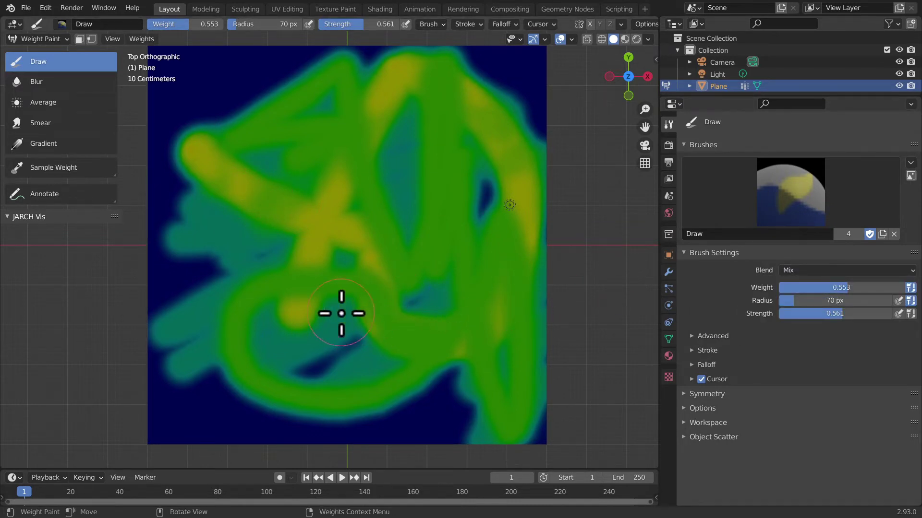
pyautogui.moveTo(169, 24); pyautogui.dragTo(147, 24)
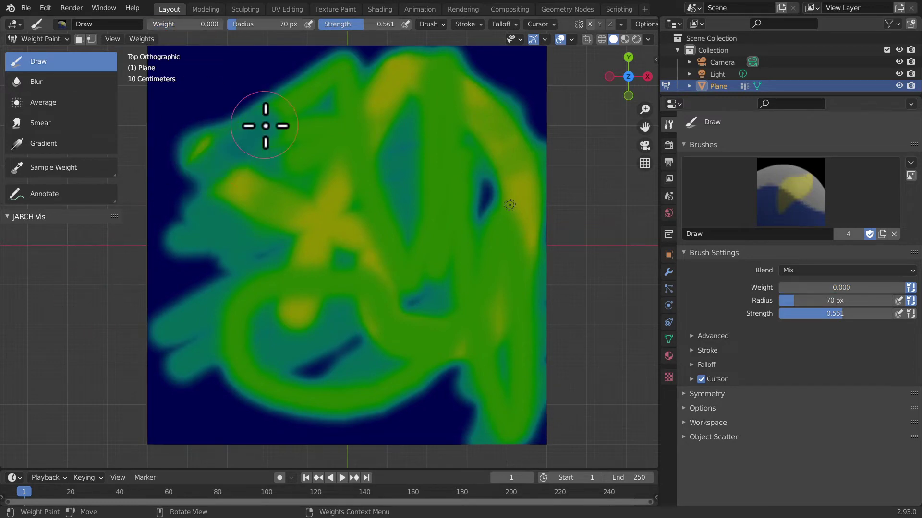
pyautogui.scroll(-3, 242, 263)
pyautogui.press('f')
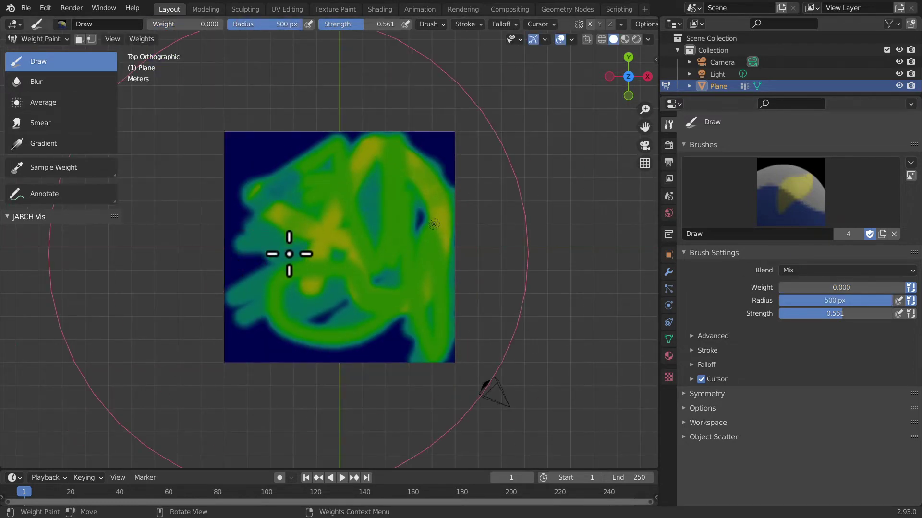
pyautogui.scroll(-3, 269, 269)
pyautogui.click(347, 272)
pyautogui.moveTo(375, 270); pyautogui.dragTo(309, 245)
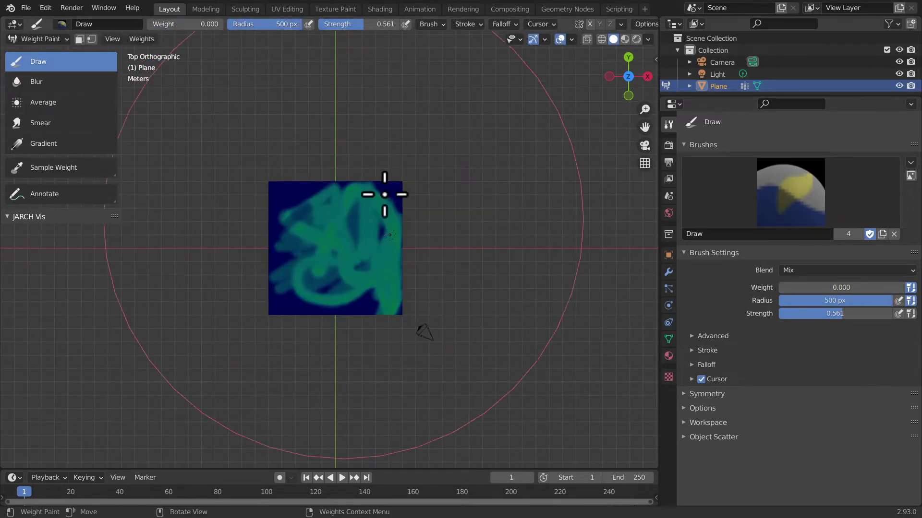
pyautogui.moveTo(200, 214)
pyautogui.mouseDown()
pyautogui.moveTo(316, 256)
pyautogui.moveTo(370, 68)
pyautogui.mouseUp()
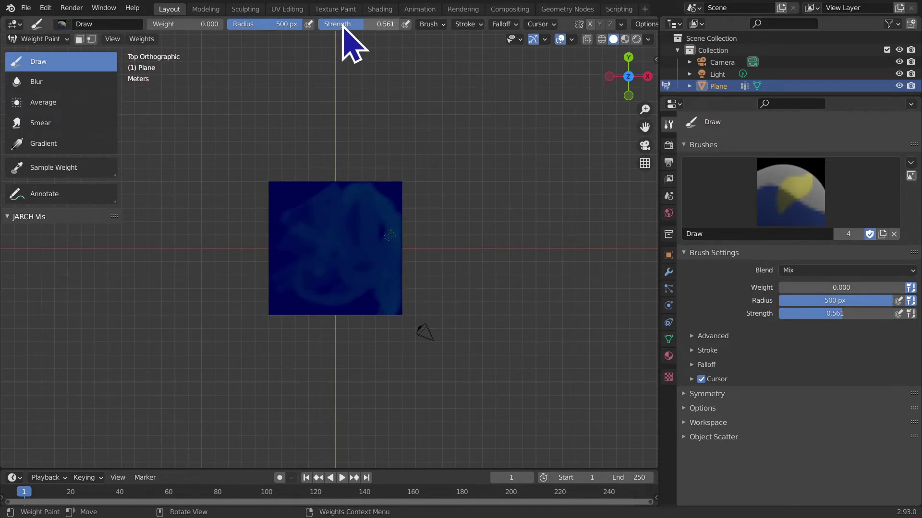
pyautogui.moveTo(350, 233); pyautogui.dragTo(346, 236)
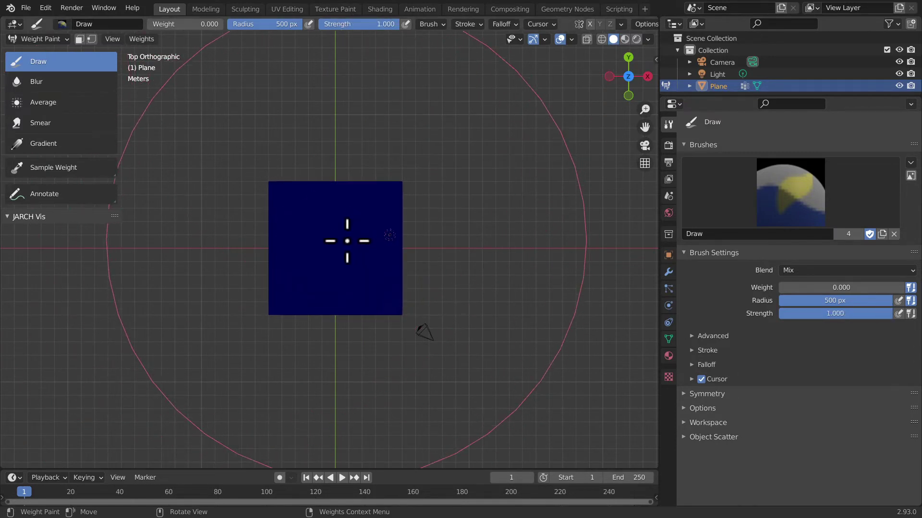
# Shrink the brush radius to 156 px
pyautogui.scroll(3, 298, 312)
pyautogui.scroll(3, 365, 319)
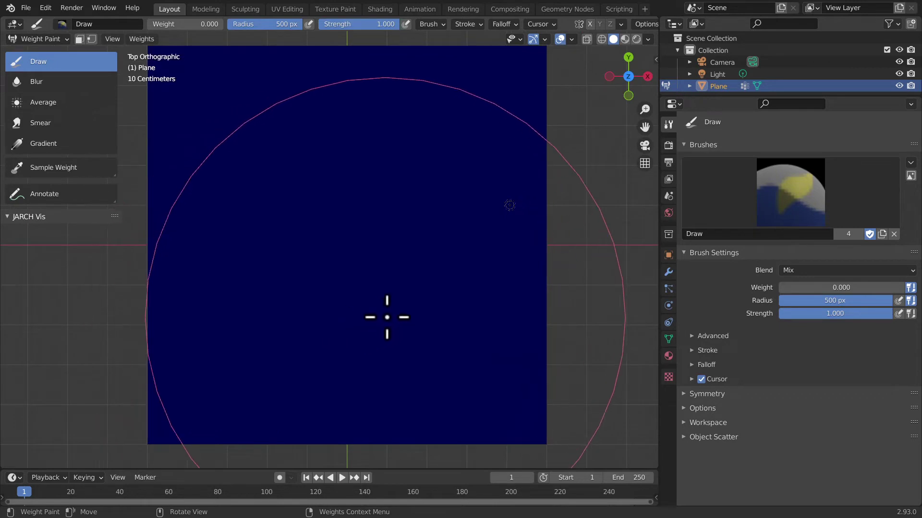
pyautogui.press('f')
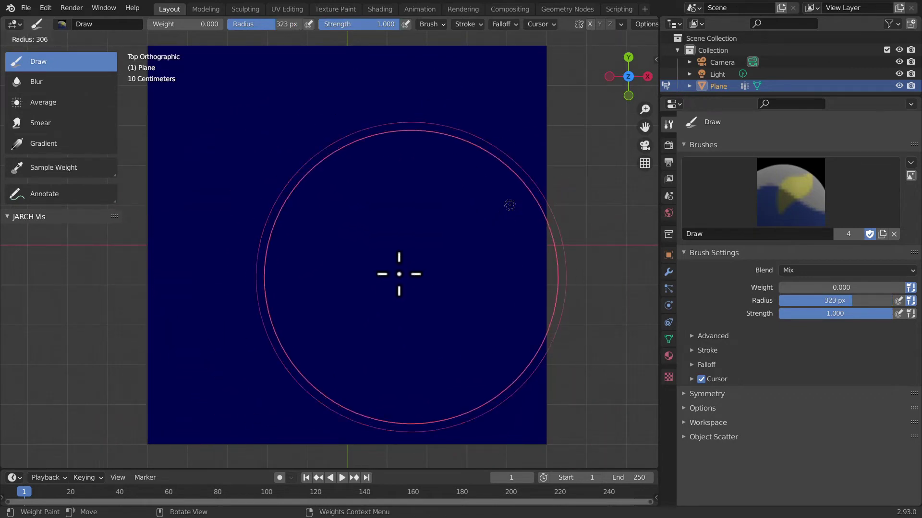
pyautogui.click(332, 246)
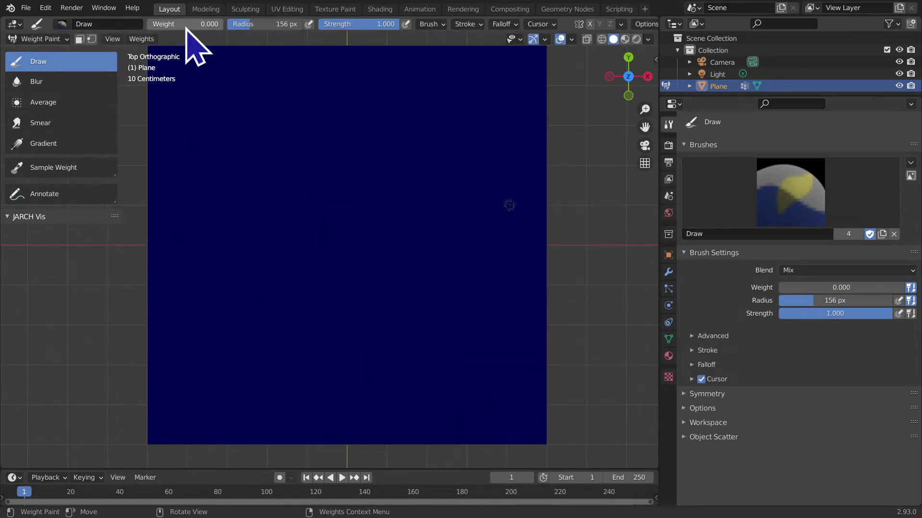
# Paint a red diagonal at weight 1.000, then crossing strokes at weight 0.565
pyautogui.moveTo(190, 24); pyautogui.dragTo(225, 24)
pyautogui.moveTo(230, 113); pyautogui.dragTo(478, 356)
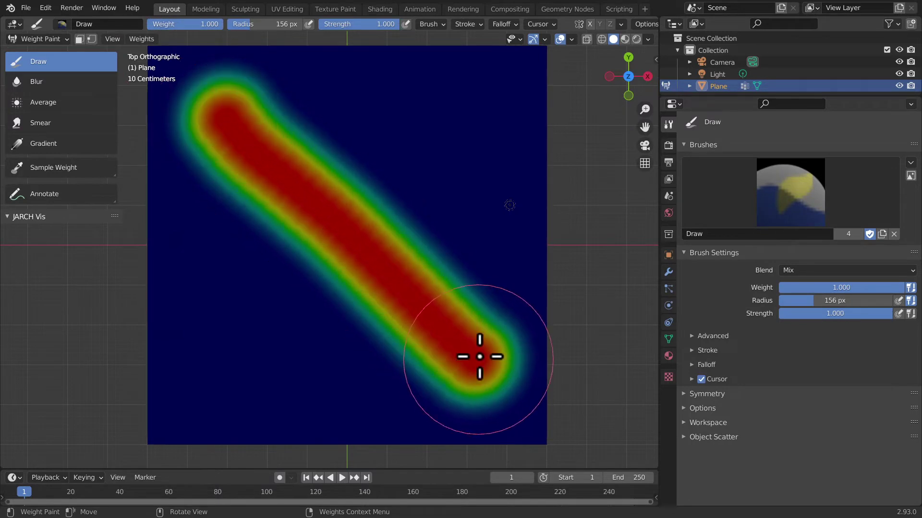
pyautogui.moveTo(390, 109)
pyautogui.mouseDown()
pyautogui.moveTo(309, 304)
pyautogui.moveTo(286, 333)
pyautogui.moveTo(391, 130)
pyautogui.moveTo(267, 354)
pyautogui.moveTo(346, 201)
pyautogui.moveTo(333, 231)
pyautogui.mouseUp()
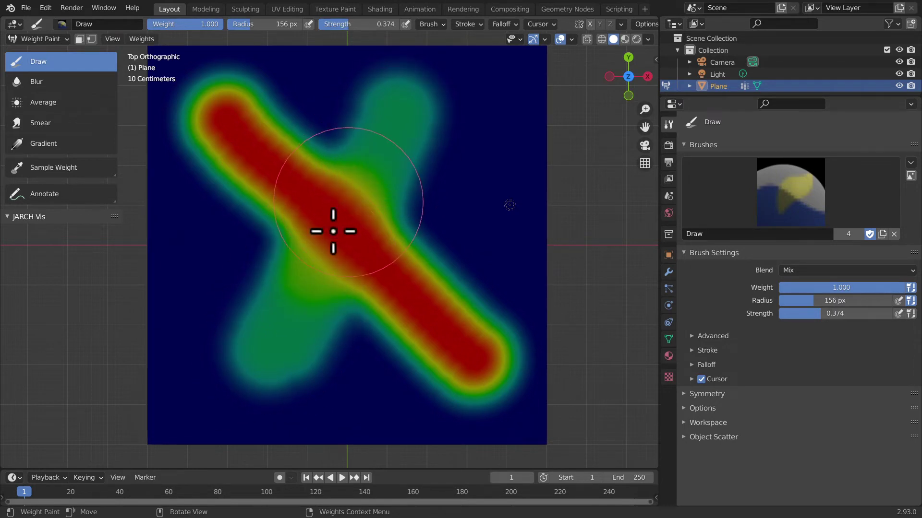
pyautogui.moveTo(201, 23); pyautogui.dragTo(189, 24)
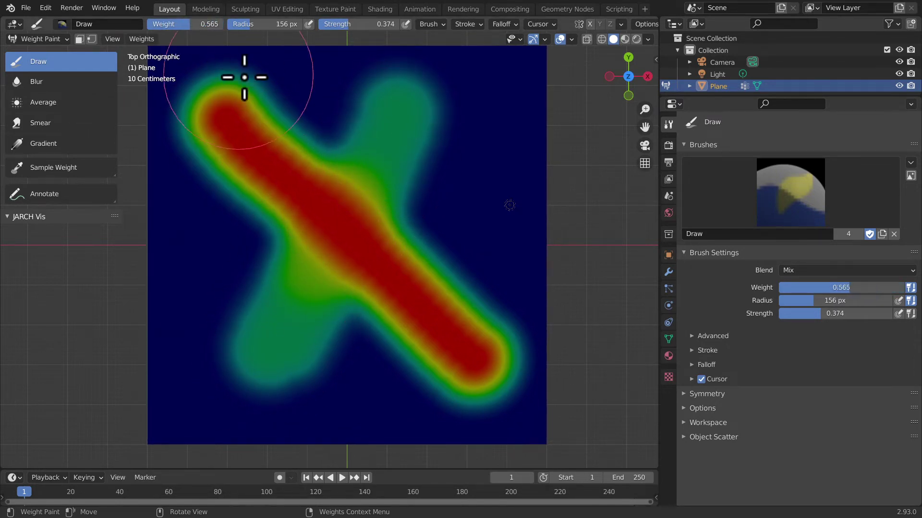
pyautogui.moveTo(370, 109)
pyautogui.mouseDown()
pyautogui.moveTo(339, 216)
pyautogui.moveTo(279, 344)
pyautogui.moveTo(399, 117)
pyautogui.moveTo(449, 74)
pyautogui.moveTo(352, 187)
pyautogui.moveTo(319, 274)
pyautogui.moveTo(380, 150)
pyautogui.moveTo(307, 207)
pyautogui.moveTo(264, 274)
pyautogui.mouseUp()
# Zoom in and paint green 0.565-weight strokes forming the arms of the X
pyautogui.scroll(1, 336, 304)
pyautogui.scroll(2, 335, 304)
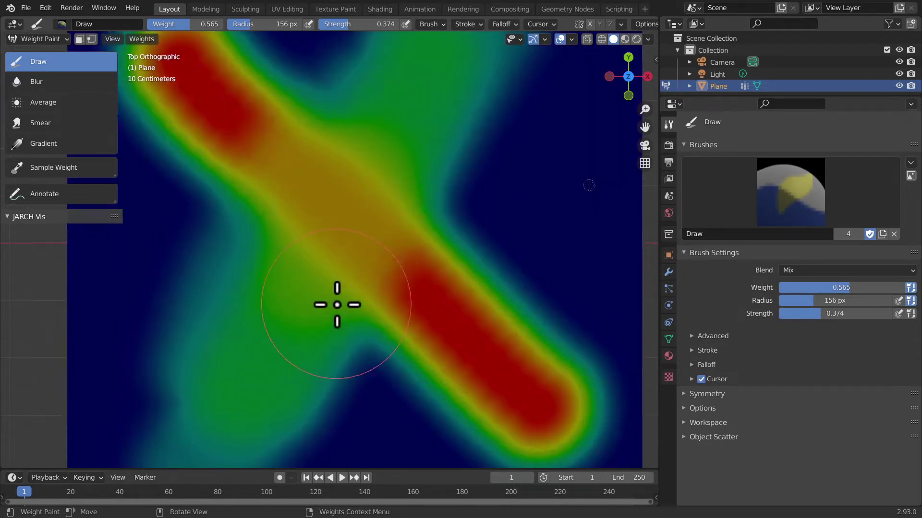
pyautogui.scroll(3, 337, 304)
pyautogui.scroll(1, 491, 216)
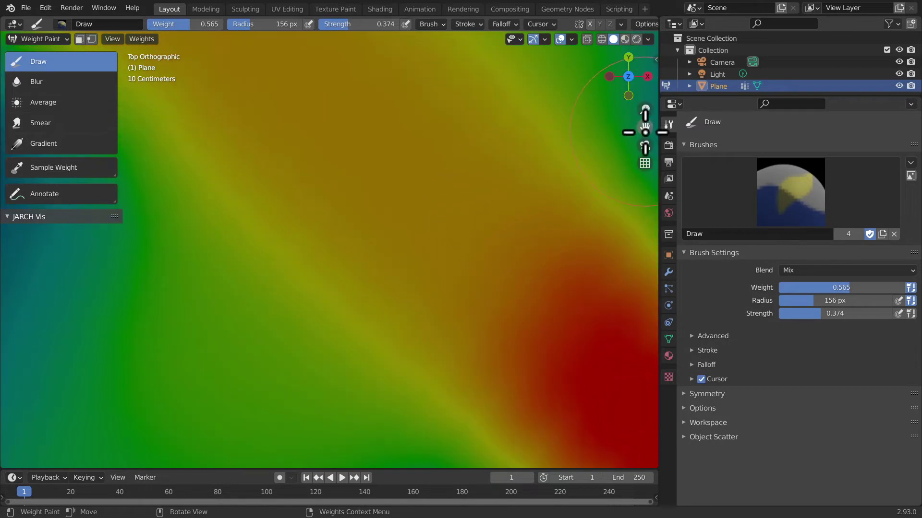
pyautogui.scroll(2, 645, 131)
pyautogui.click(366, 227)
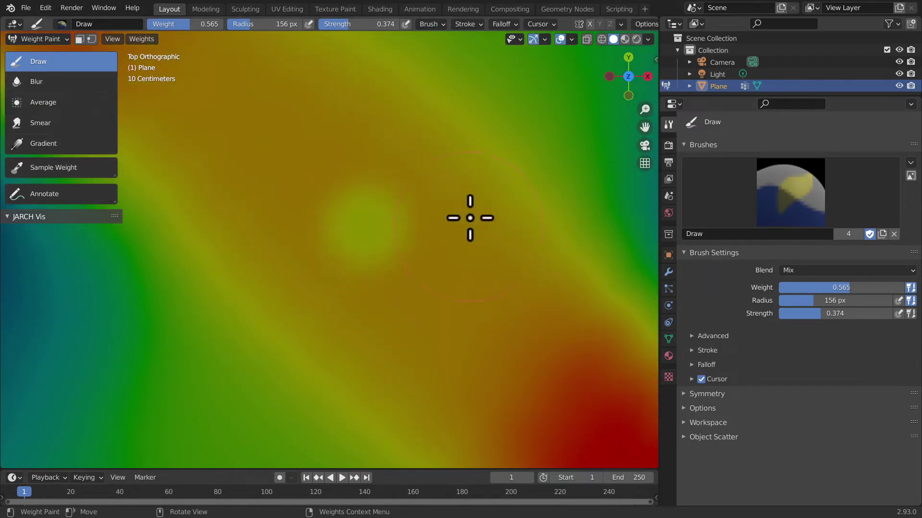
pyautogui.moveTo(509, 108); pyautogui.dragTo(292, 424)
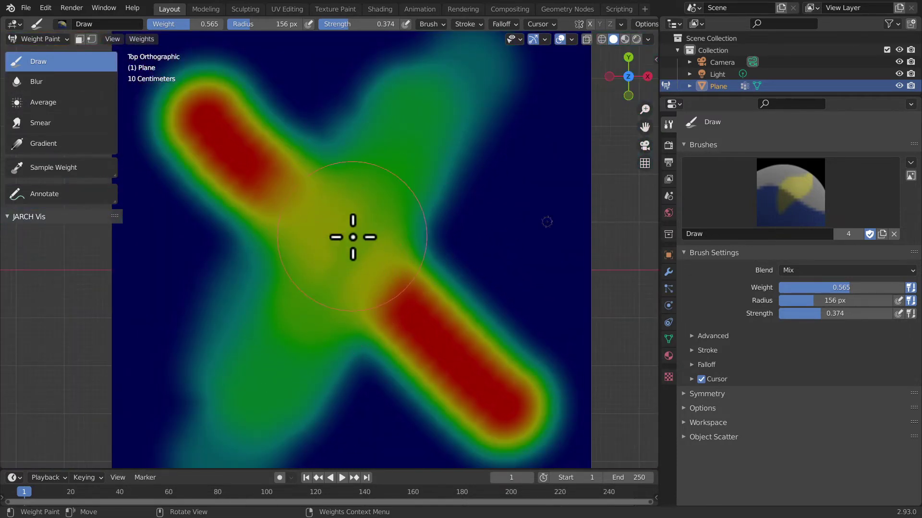
pyautogui.moveTo(308, 302); pyautogui.dragTo(249, 360)
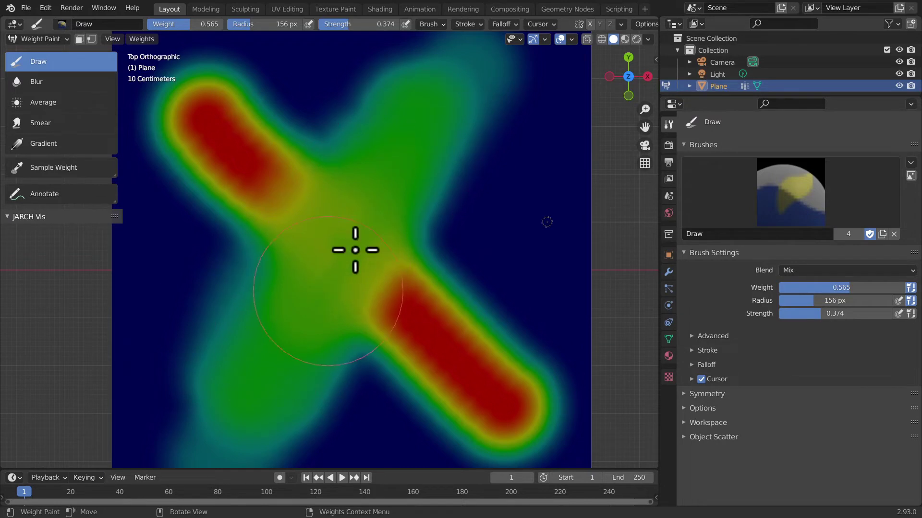
pyautogui.moveTo(323, 354); pyautogui.dragTo(482, 144)
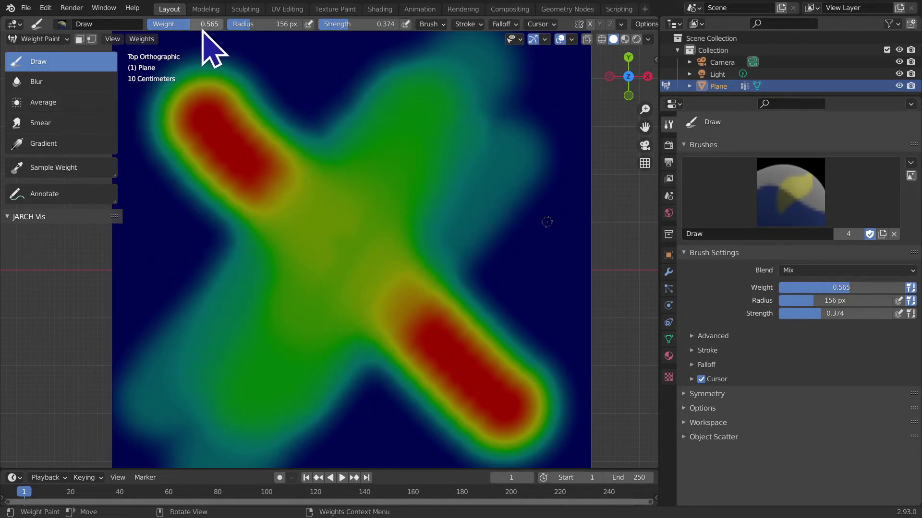
# Raise strength to 1.000, paint the X's centre uniform green, zoom out and set weight to zero
pyautogui.hotkey('shift', 'f')
pyautogui.click(271, 189)
pyautogui.moveTo(271, 189)
pyautogui.mouseDown()
pyautogui.moveTo(253, 391)
pyautogui.moveTo(344, 200)
pyautogui.mouseUp()
pyautogui.scroll(1, 260, 299)
pyautogui.scroll(-1, 260, 299)
pyautogui.scroll(-1, 399, 254)
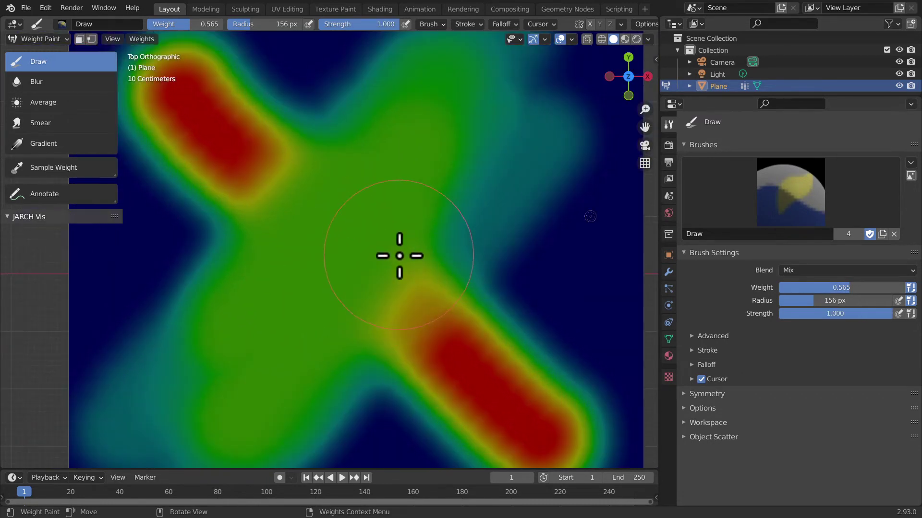
pyautogui.scroll(-2, 391, 255)
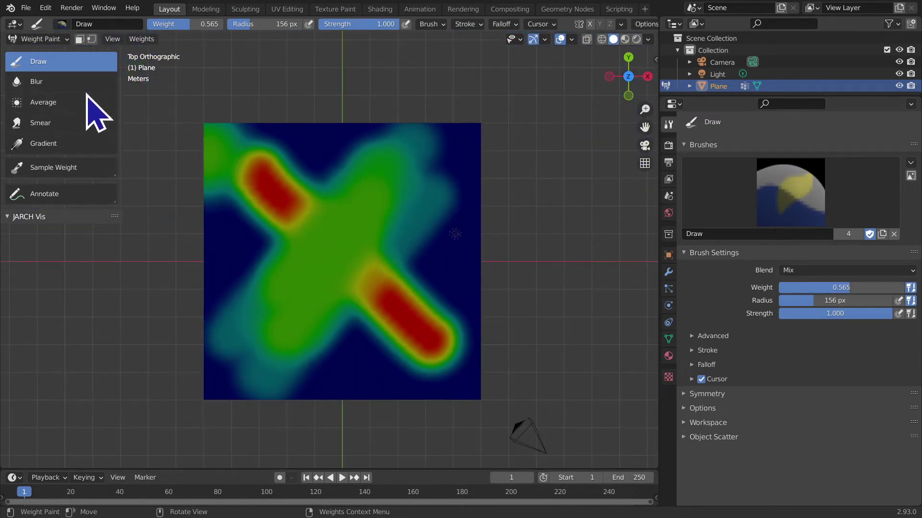
pyautogui.hotkey('ctrl', 'f')
pyautogui.click(192, 36)
# Erase weight from the X's upper-left arm and centre, then pan over the plane
pyautogui.moveTo(305, 175)
pyautogui.mouseDown()
pyautogui.moveTo(278, 254)
pyautogui.moveTo(124, 216)
pyautogui.moveTo(237, 288)
pyautogui.moveTo(138, 366)
pyautogui.moveTo(56, 389)
pyautogui.moveTo(236, 465)
pyautogui.moveTo(401, 247)
pyautogui.moveTo(418, 174)
pyautogui.moveTo(526, 188)
pyautogui.mouseUp()
pyautogui.click(99, 145)
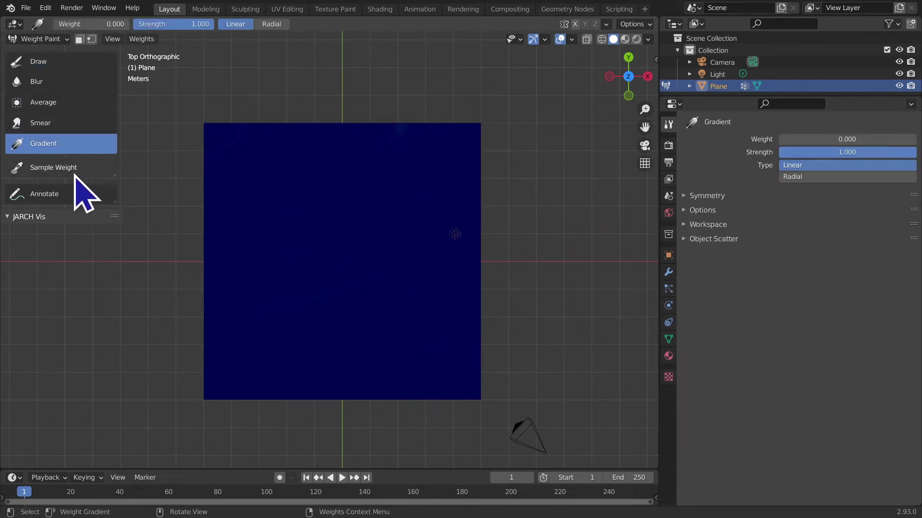
pyautogui.click(72, 62)
pyautogui.scroll(2, 304, 203)
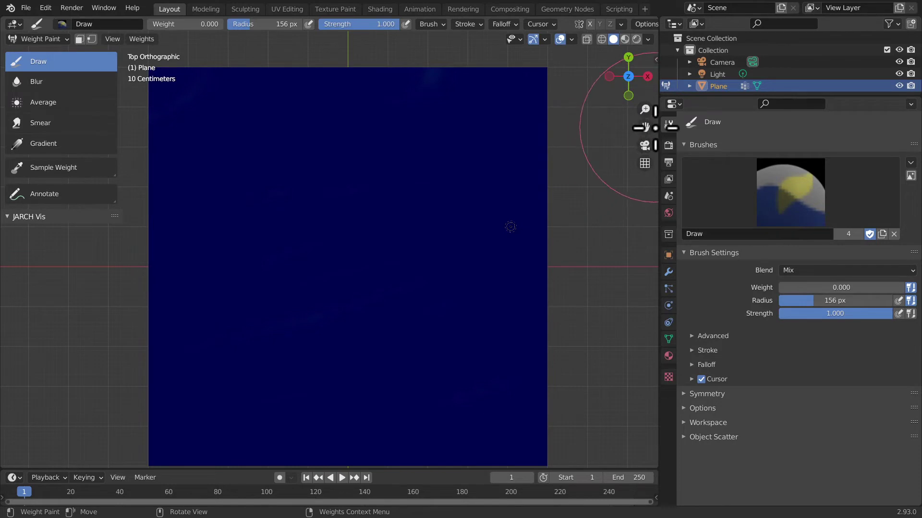
pyautogui.moveTo(645, 127); pyautogui.dragTo(662, 111)
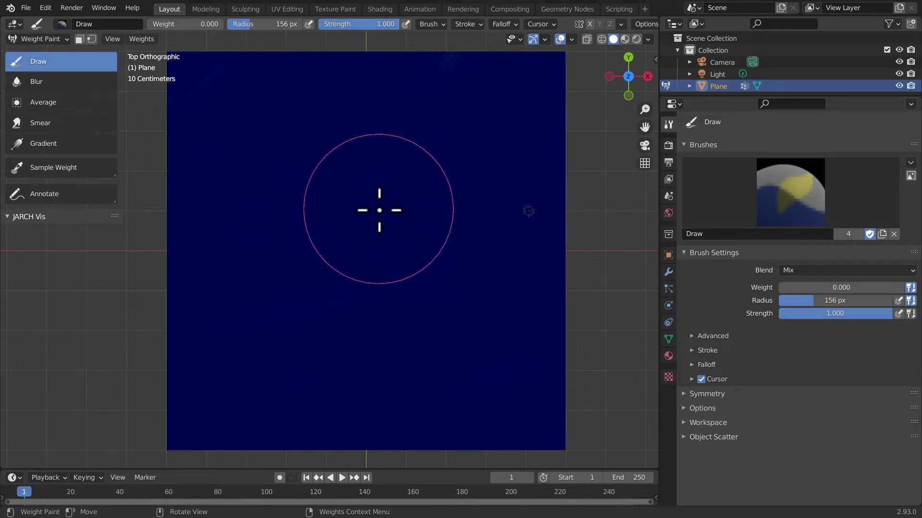
# Shrink the brush to 117 px, undo a test red stroke, then paint a curved 0.472 stroke
pyautogui.press('f')
pyautogui.click(358, 208)
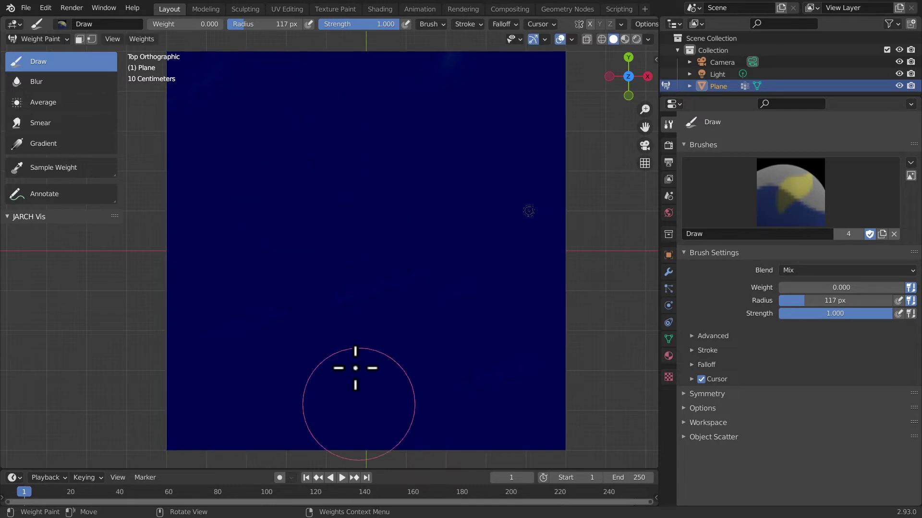
pyautogui.moveTo(180, 24); pyautogui.dragTo(221, 24)
pyautogui.moveTo(231, 125); pyautogui.dragTo(343, 448)
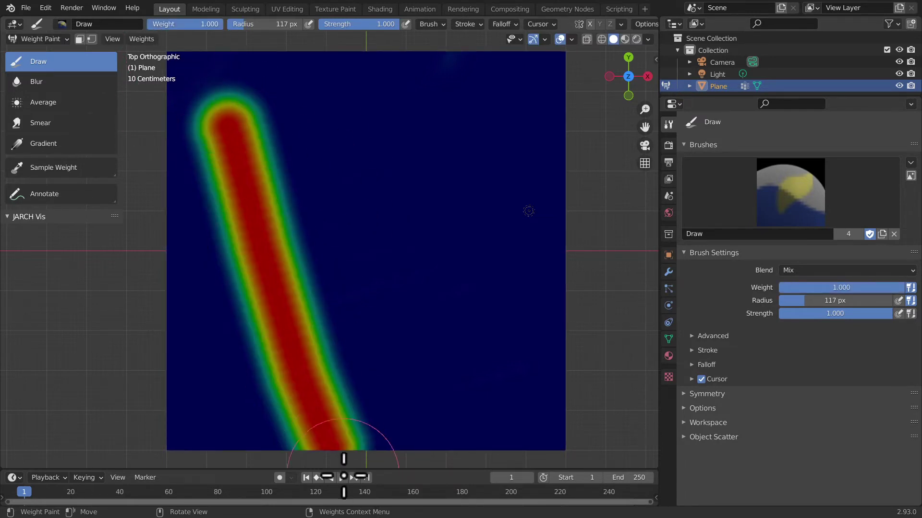
pyautogui.click(812, 271)
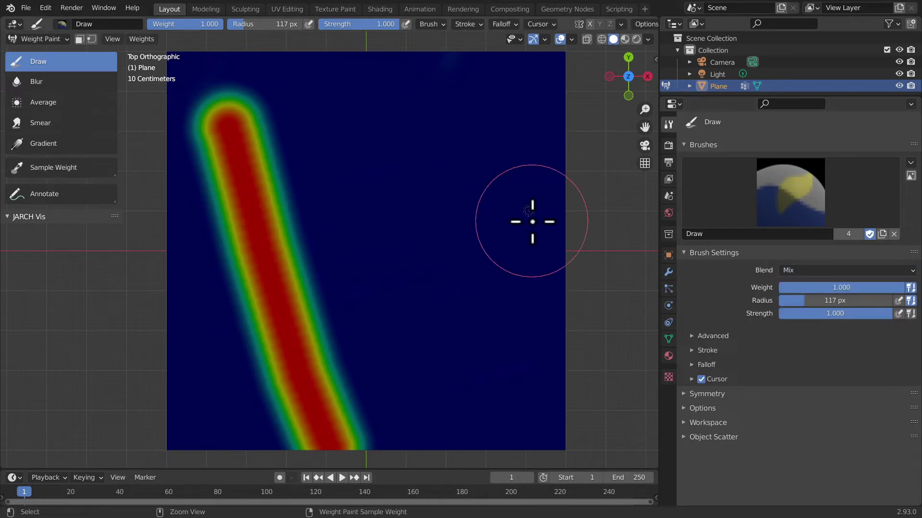
pyautogui.hotkey('ctrl', 'z')
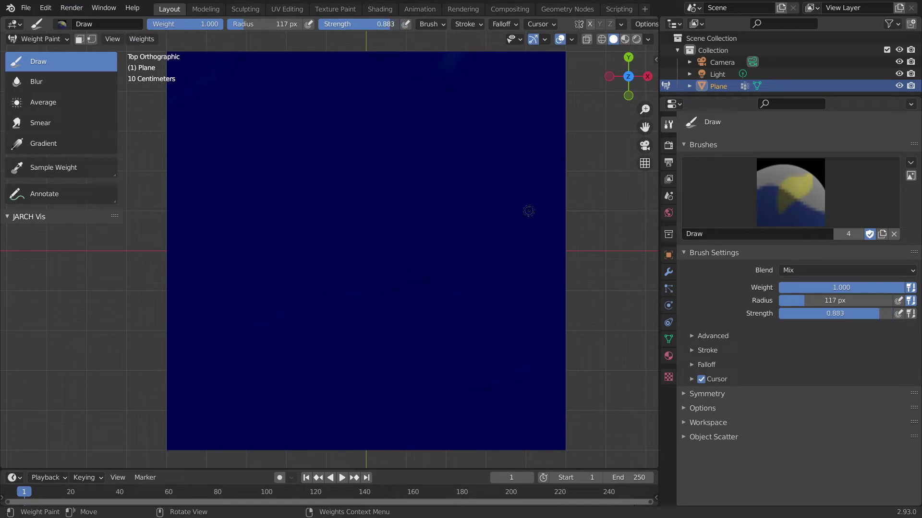
pyautogui.moveTo(264, 113)
pyautogui.mouseDown()
pyautogui.moveTo(288, 206)
pyautogui.moveTo(444, 347)
pyautogui.mouseUp()
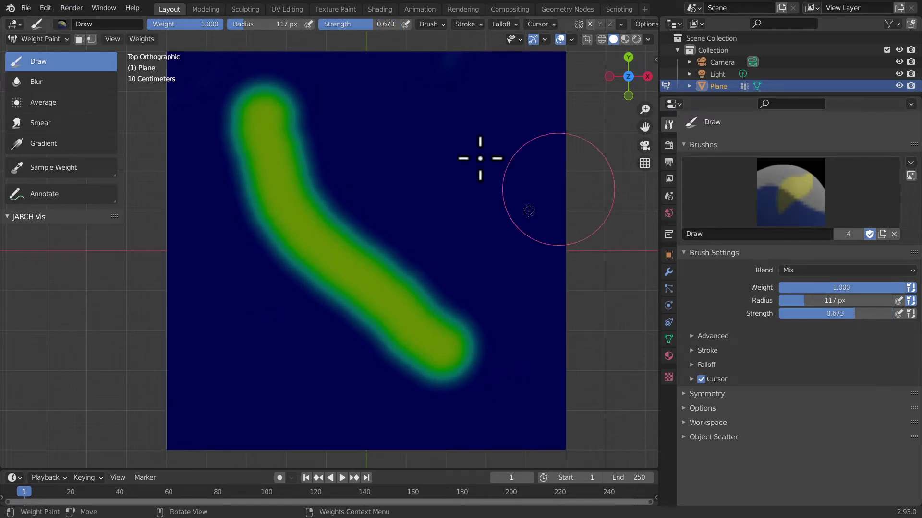
# Switch blending to Add and paint a 57 px pass along the green stroke's core until red
pyautogui.click(811, 270)
pyautogui.click(790, 399)
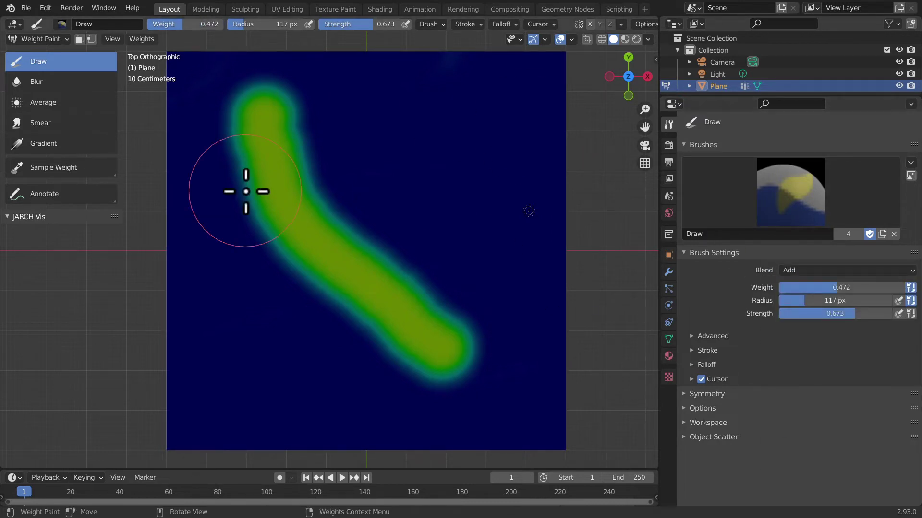
pyautogui.scroll(2, 242, 177)
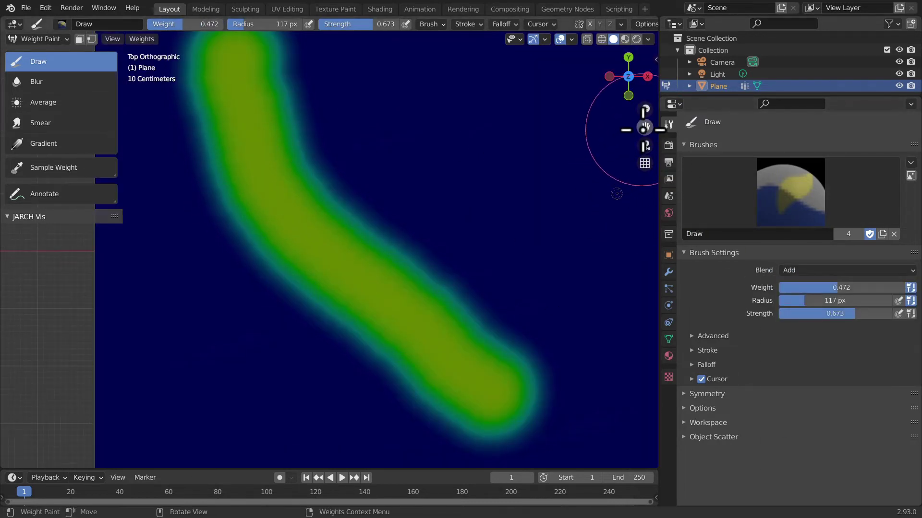
pyautogui.moveTo(644, 127); pyautogui.dragTo(652, 131)
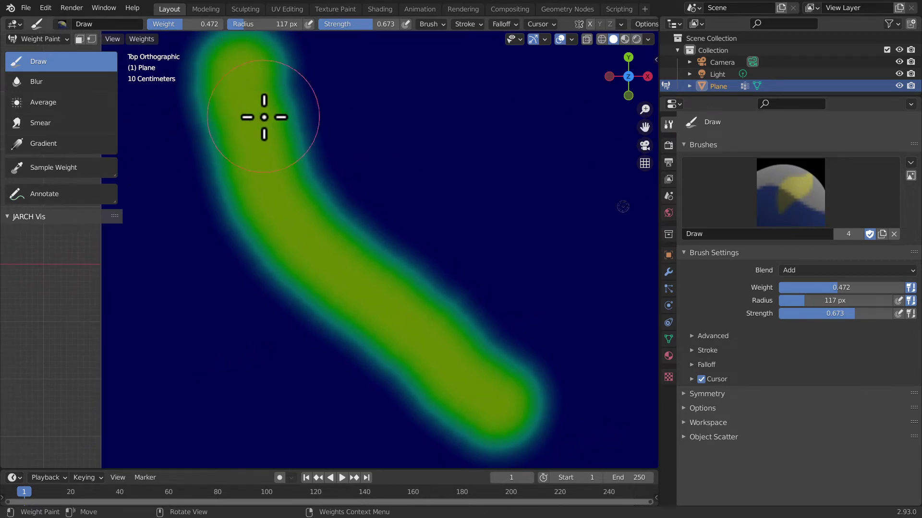
pyautogui.press('f')
pyautogui.click(242, 78)
pyautogui.moveTo(240, 72)
pyautogui.mouseDown()
pyautogui.moveTo(239, 111)
pyautogui.moveTo(315, 242)
pyautogui.moveTo(469, 374)
pyautogui.moveTo(488, 411)
pyautogui.moveTo(442, 350)
pyautogui.moveTo(345, 279)
pyautogui.moveTo(282, 195)
pyautogui.moveTo(267, 117)
pyautogui.mouseUp()
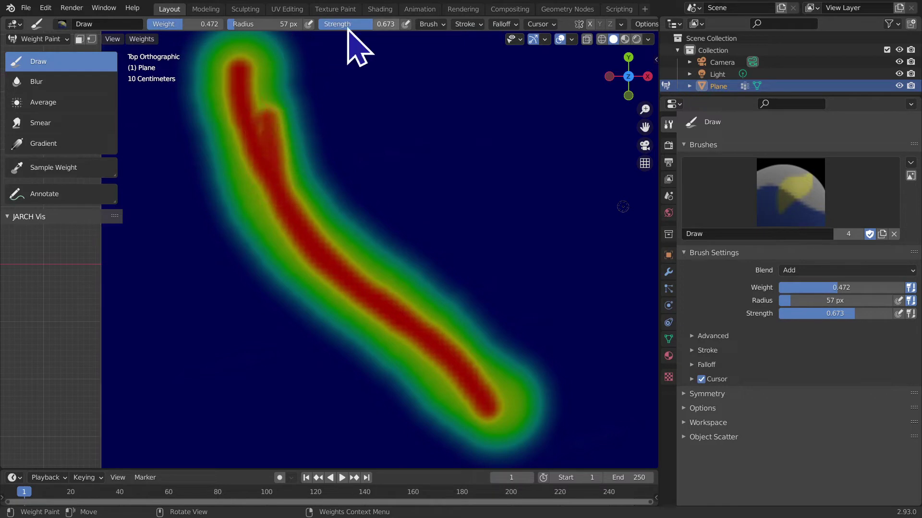
# Lower the brush weight through 0.335 down to 0.000
pyautogui.moveTo(182, 24); pyautogui.dragTo(172, 24)
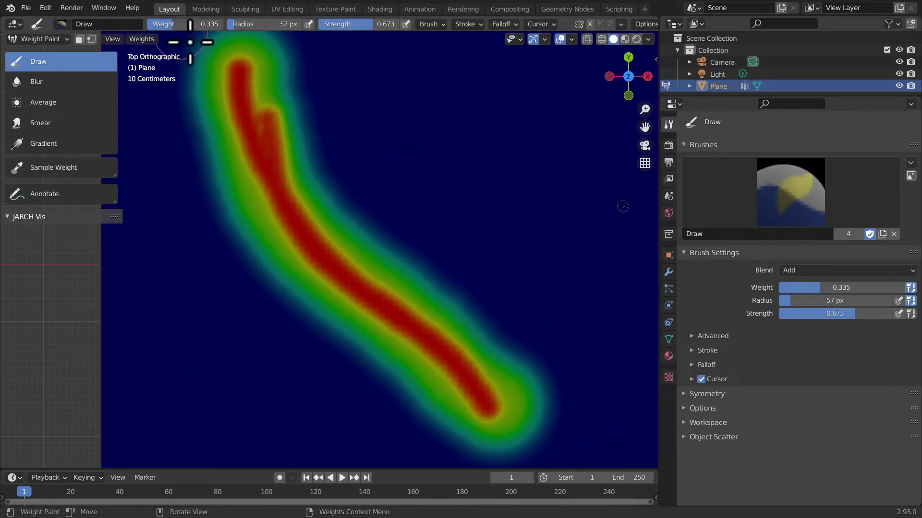
pyautogui.scroll(-3, 236, 92)
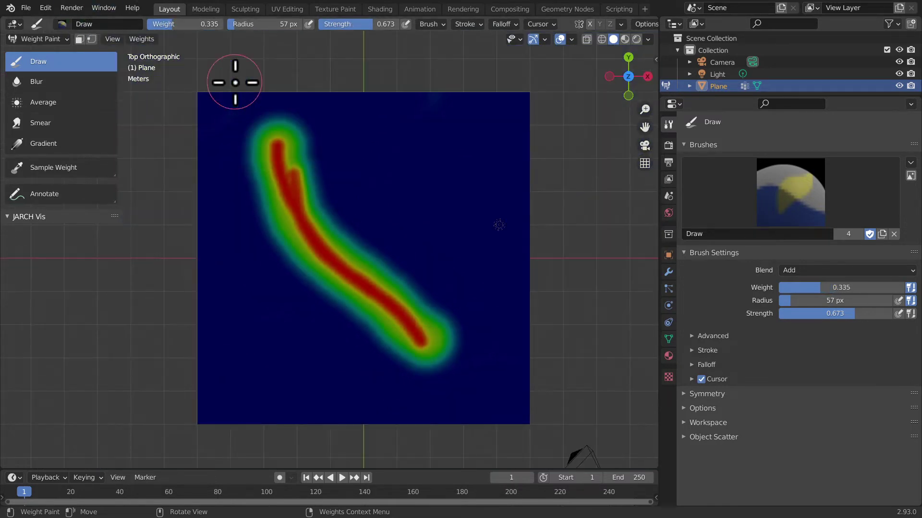
pyautogui.moveTo(192, 23); pyautogui.dragTo(168, 23)
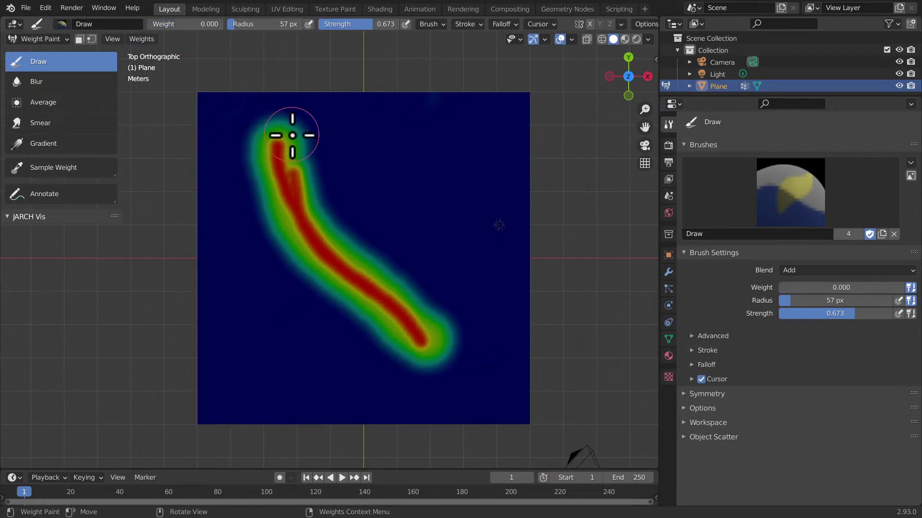
# Return blending to Mix and erase the streak to blue at strength 1.000
pyautogui.click(826, 270)
pyautogui.click(826, 319)
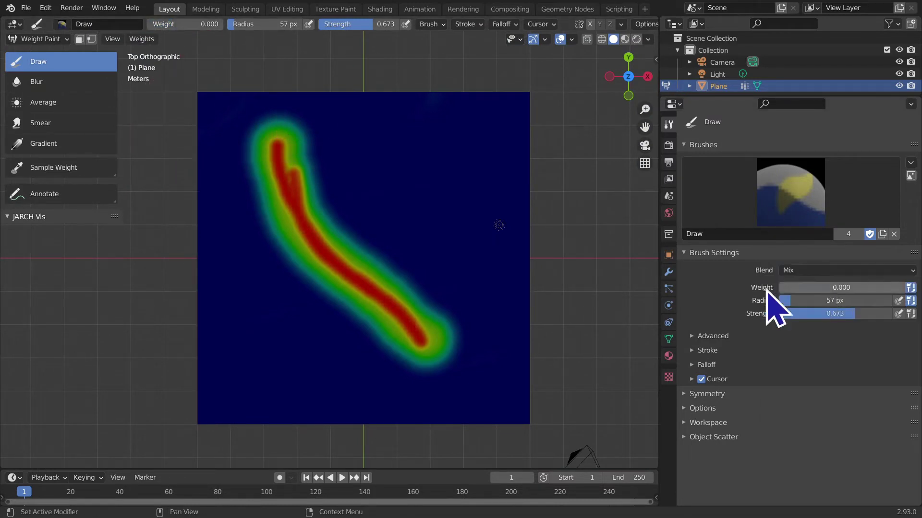
pyautogui.press('f')
pyautogui.moveTo(272, 139); pyautogui.dragTo(360, 390)
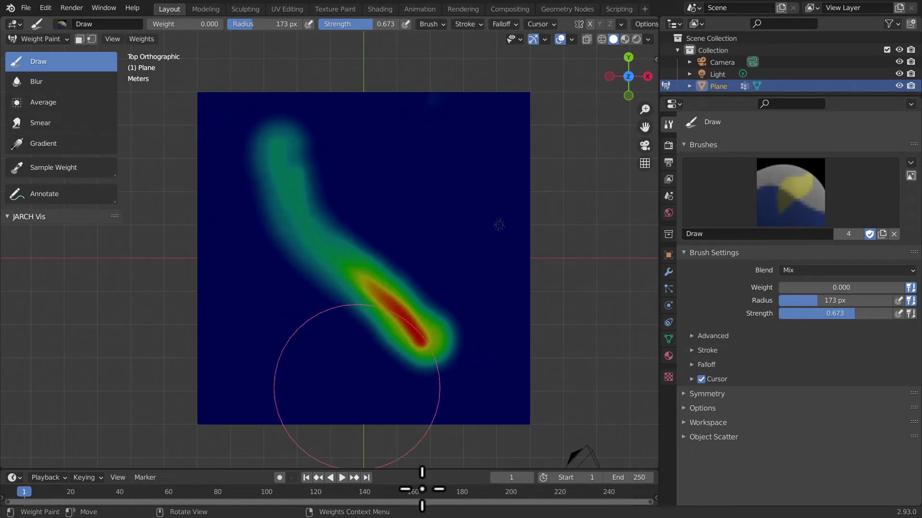
pyautogui.moveTo(110, 242); pyautogui.dragTo(259, 182)
pyautogui.moveTo(355, 24); pyautogui.dragTo(391, 24)
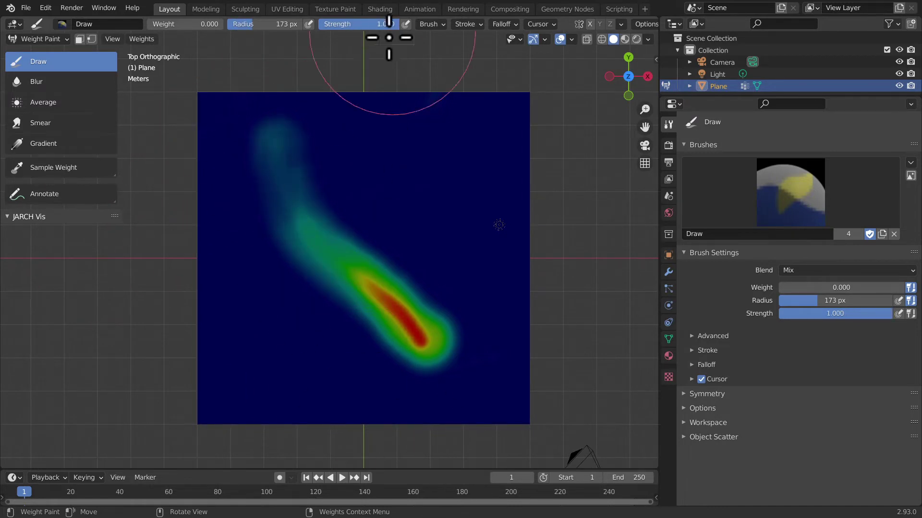
pyautogui.moveTo(320, 163)
pyautogui.mouseDown()
pyautogui.moveTo(249, 140)
pyautogui.moveTo(200, 281)
pyautogui.moveTo(206, 329)
pyautogui.moveTo(347, 349)
pyautogui.moveTo(281, 363)
pyautogui.mouseUp()
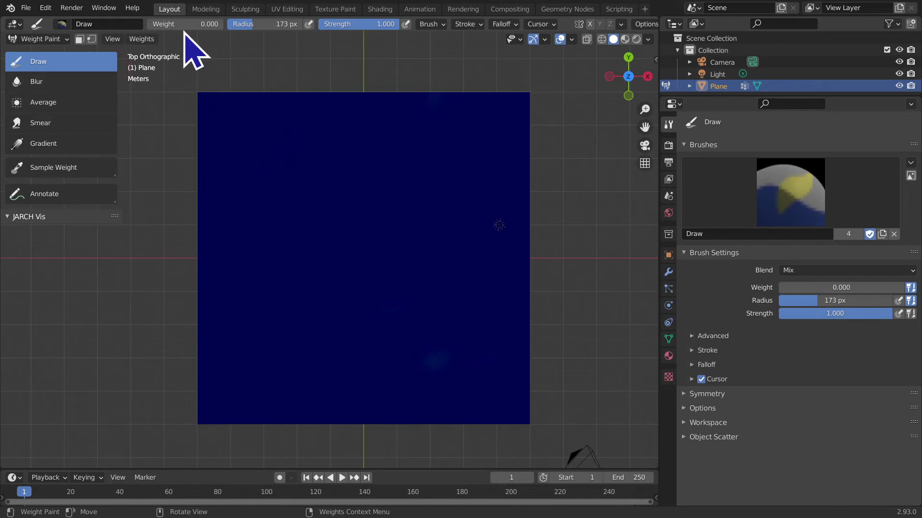
# Set the brush weight by typing 0.01, then 0.1
pyautogui.moveTo(166, 24)
pyautogui.mouseDown()
pyautogui.moveTo(223, 24)
pyautogui.moveTo(156, 24)
pyautogui.mouseUp()
pyautogui.click(157, 24)
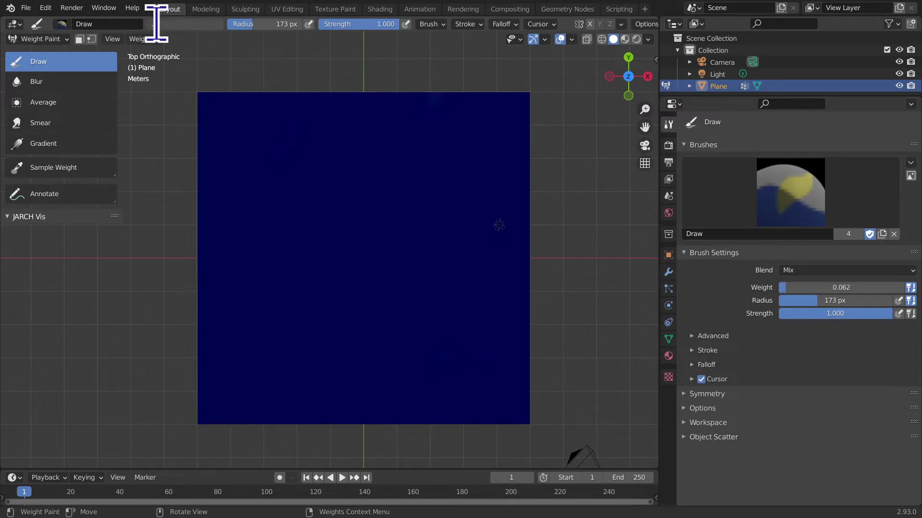
pyautogui.write('0.01')
pyautogui.press('Return')
pyautogui.scroll(3, 343, 220)
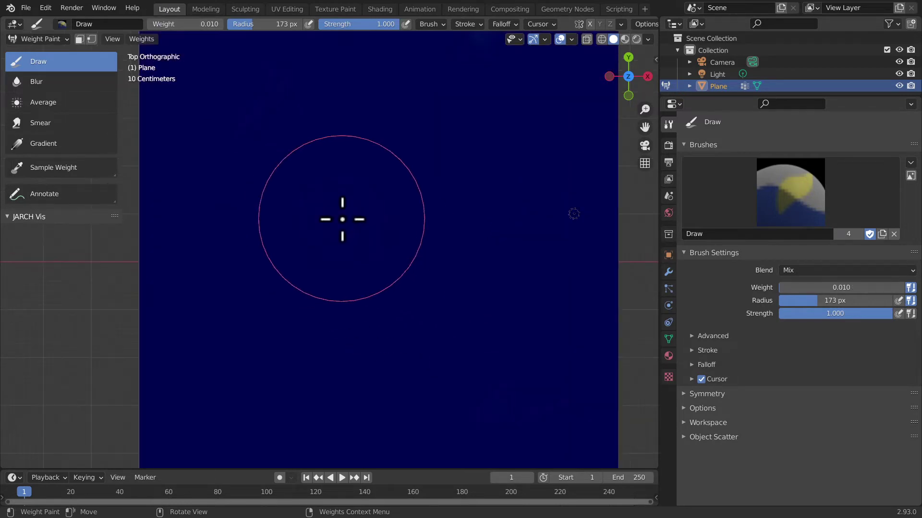
pyautogui.click(173, 23)
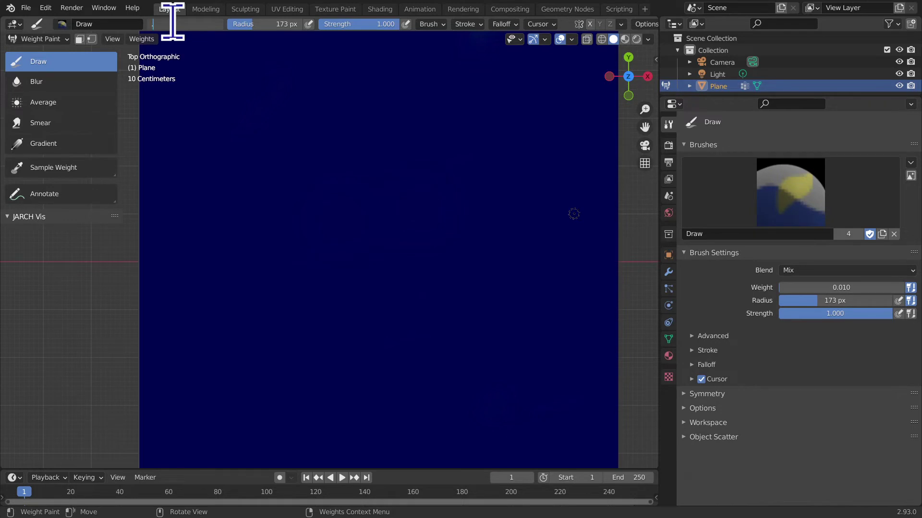
pyautogui.write('0.1')
pyautogui.press('Return')
# Dab 0.1-weight test blobs on the plane, undo two, then raise weight to 1.000
pyautogui.click(314, 168)
pyautogui.click(524, 186)
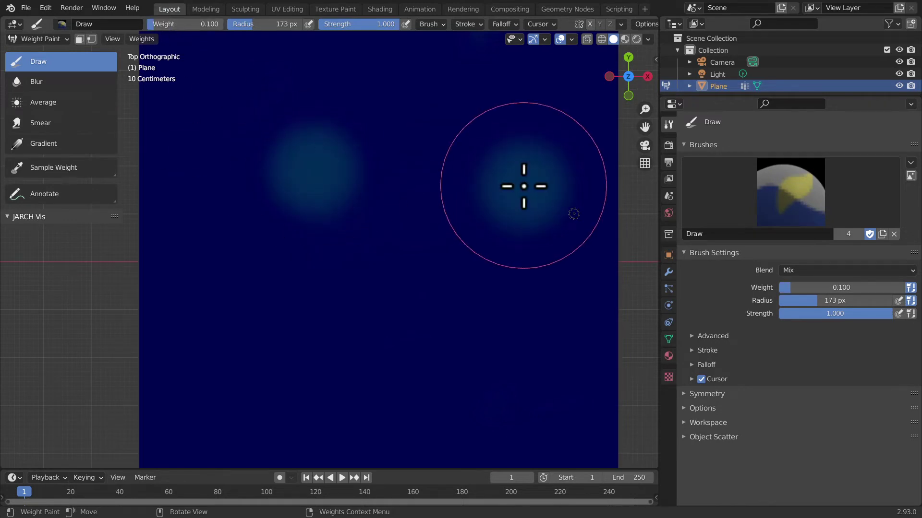
pyautogui.click(384, 276)
pyautogui.hotkey('ctrl', 'z')
pyautogui.hotkey('ctrl', 'z')
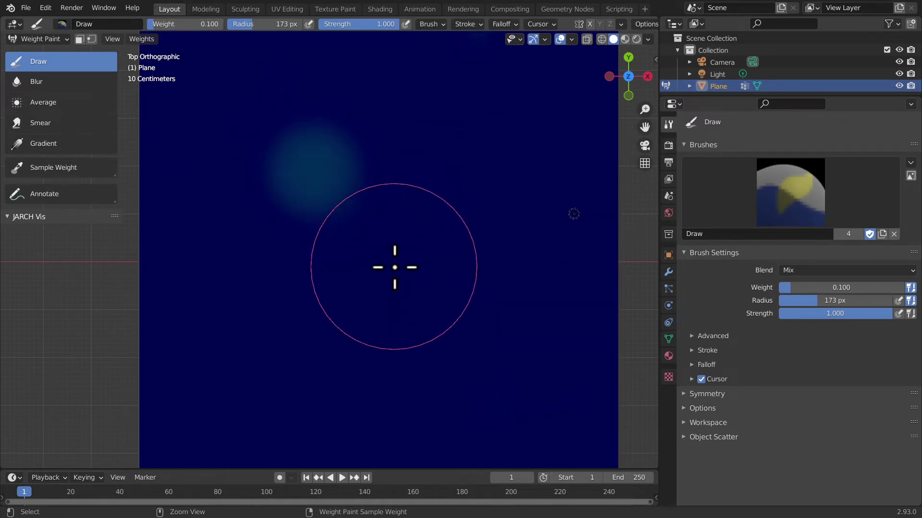
pyautogui.hotkey('ctrl', 'z')
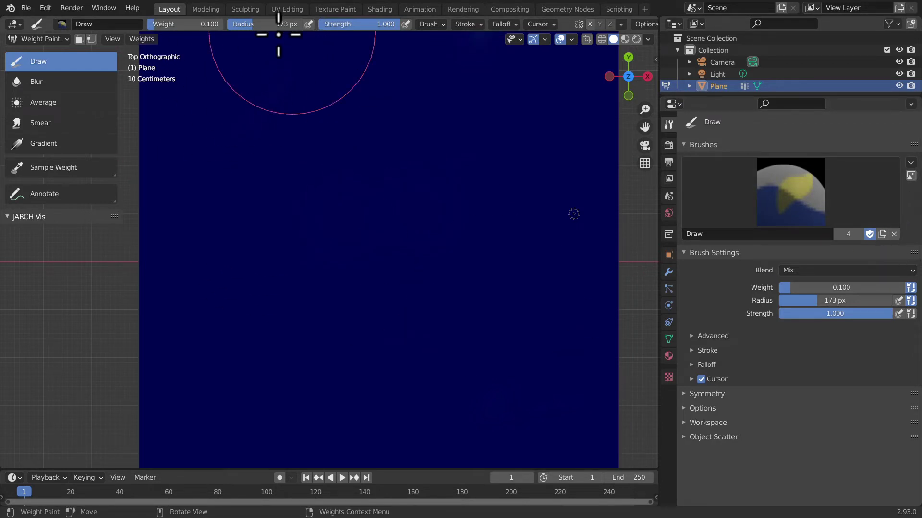
pyautogui.moveTo(212, 24); pyautogui.dragTo(223, 71)
# Paint a red diagonal stroke, then set the brush to weight 0.1 and radius 56 px
pyautogui.moveTo(286, 137); pyautogui.dragTo(389, 328)
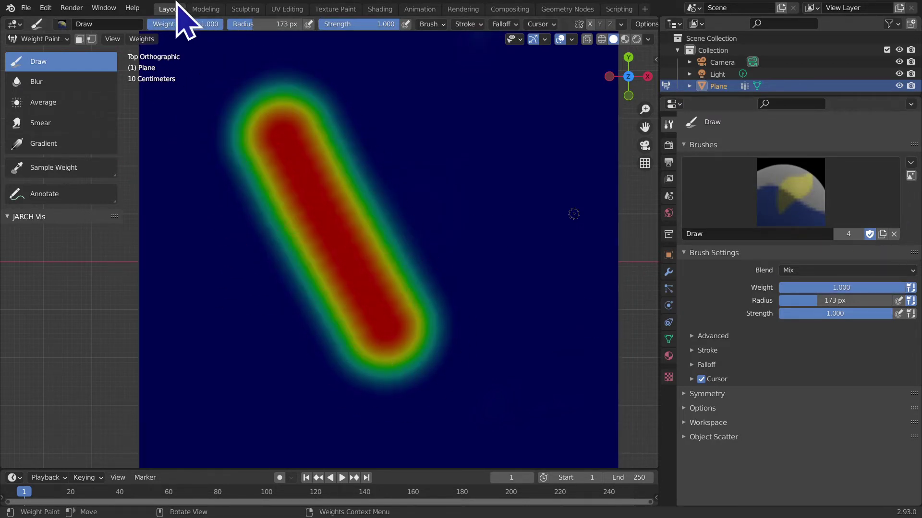
pyautogui.click(172, 24)
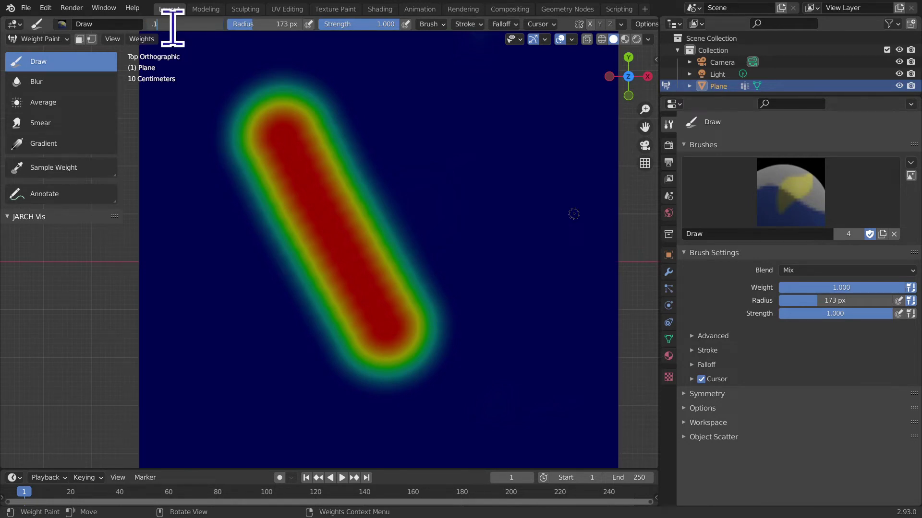
pyautogui.press('Return')
pyautogui.scroll(2, 226, 196)
pyautogui.press('f')
pyautogui.click(370, 231)
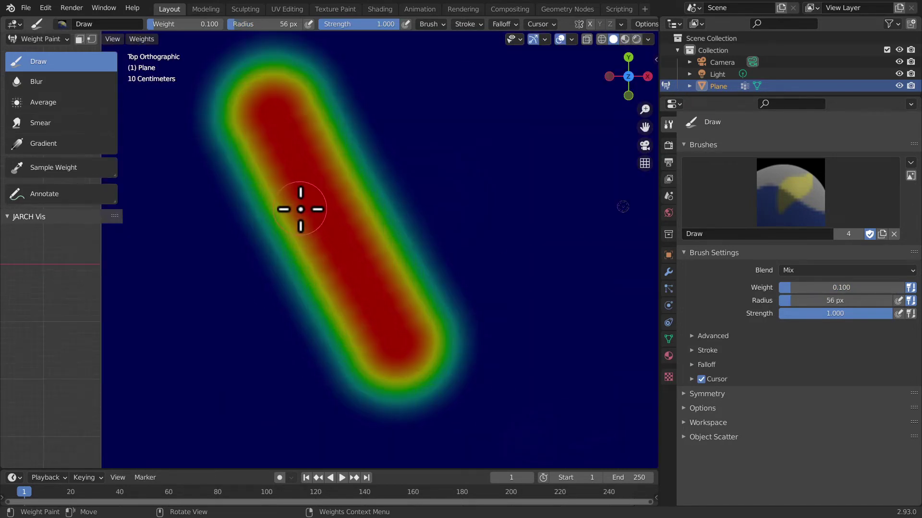
pyautogui.scroll(3, 300, 209)
# Paint a 0.1-weight dab into the red stroke, inspect it, and undo it
pyautogui.click(369, 179)
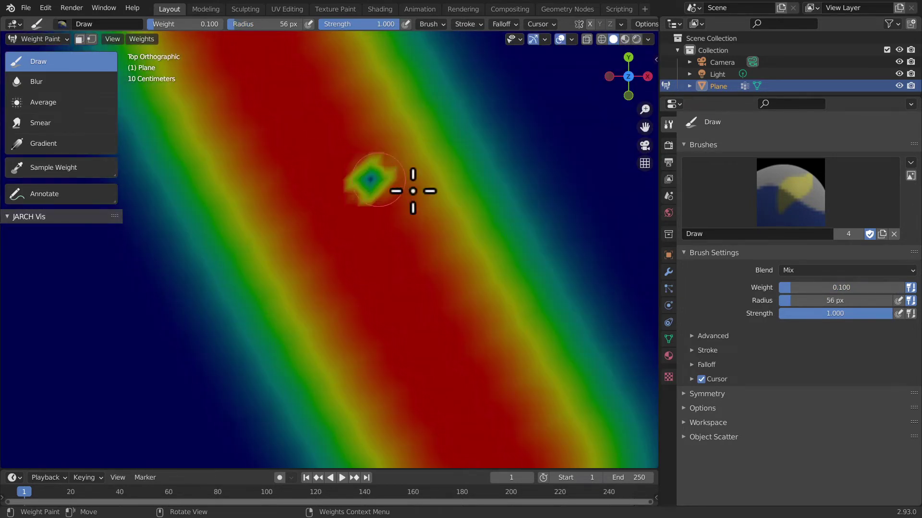
pyautogui.scroll(3, 438, 226)
pyautogui.moveTo(644, 127)
pyautogui.mouseDown()
pyautogui.moveTo(622, 167)
pyautogui.moveTo(585, 187)
pyautogui.mouseUp()
pyautogui.scroll(3, 494, 187)
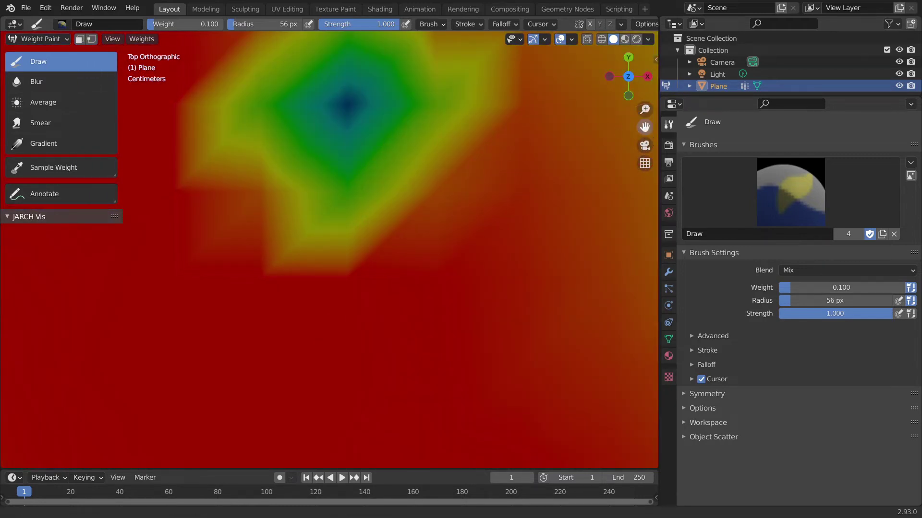
pyautogui.moveTo(644, 127); pyautogui.dragTo(632, 257)
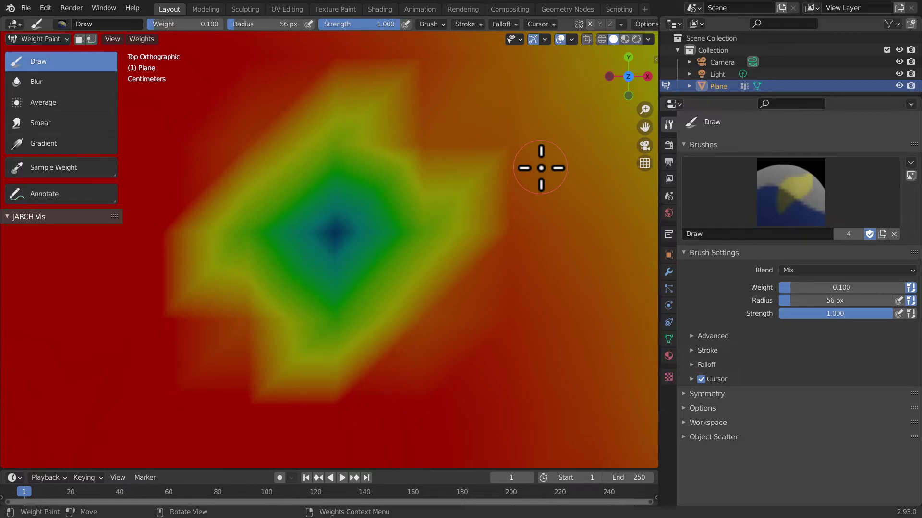
pyautogui.scroll(2, 408, 158)
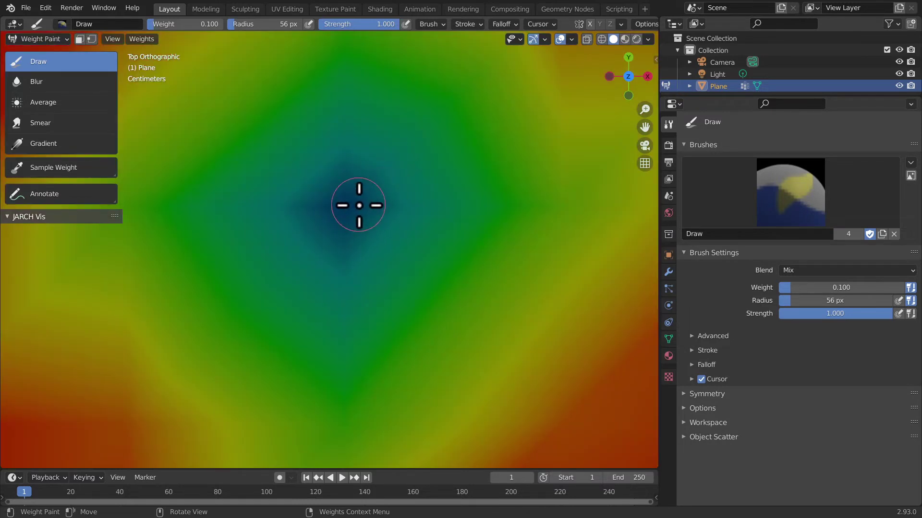
pyautogui.scroll(-1, 358, 209)
pyautogui.hotkey('ctrl', 'z')
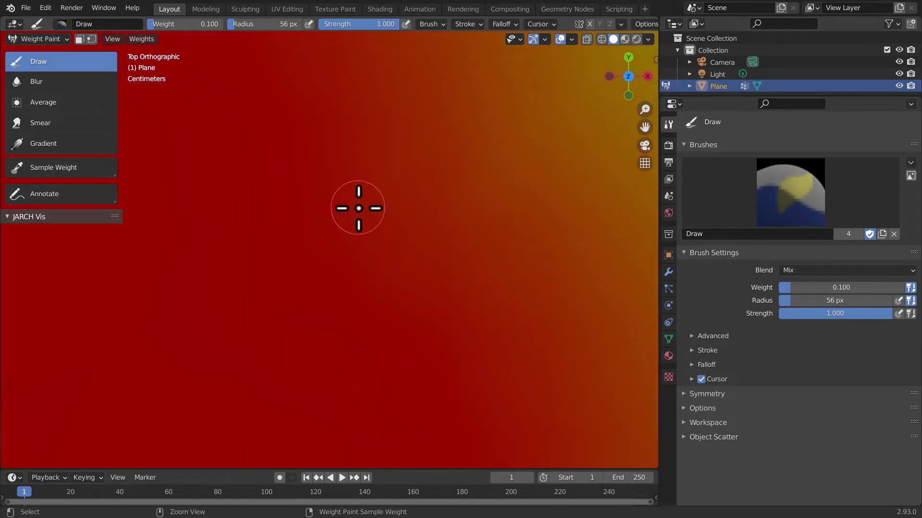
# Set the brush Blend mode to Add with a 137 px radius
pyautogui.click(796, 270)
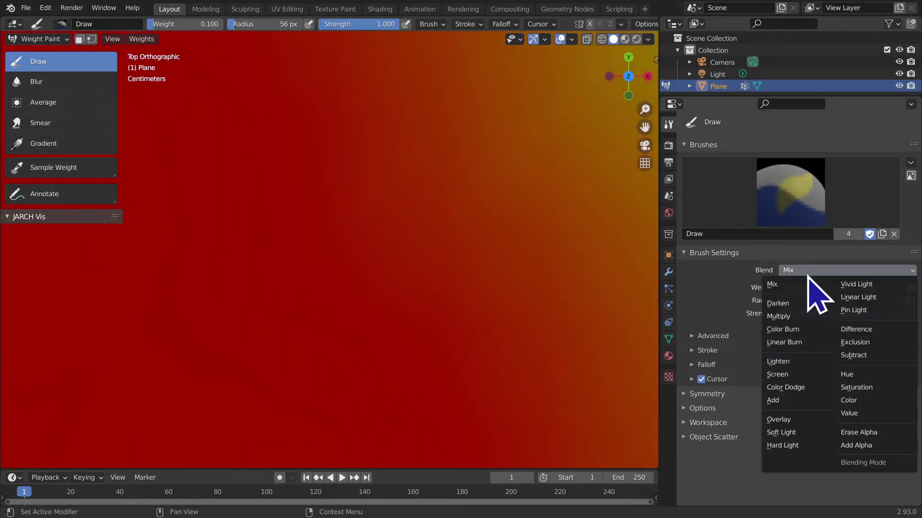
pyautogui.click(789, 400)
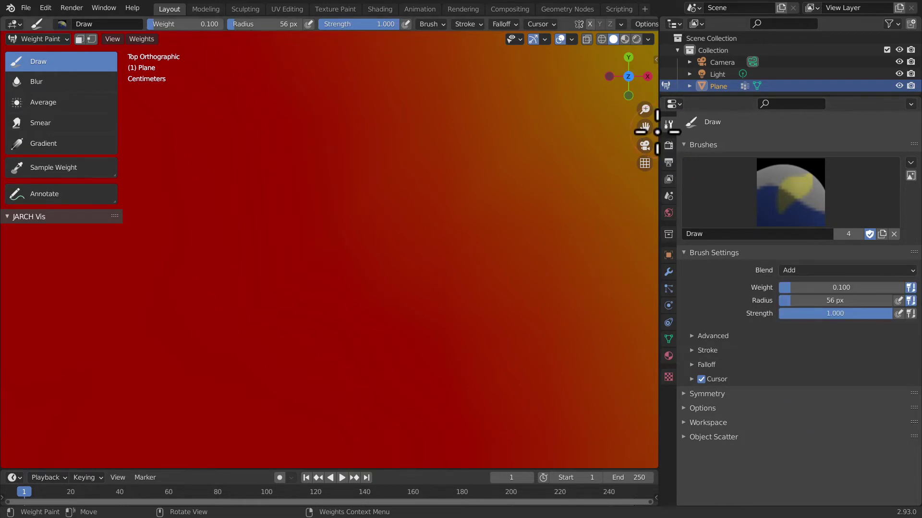
pyautogui.moveTo(552, 192); pyautogui.dragTo(239, 294)
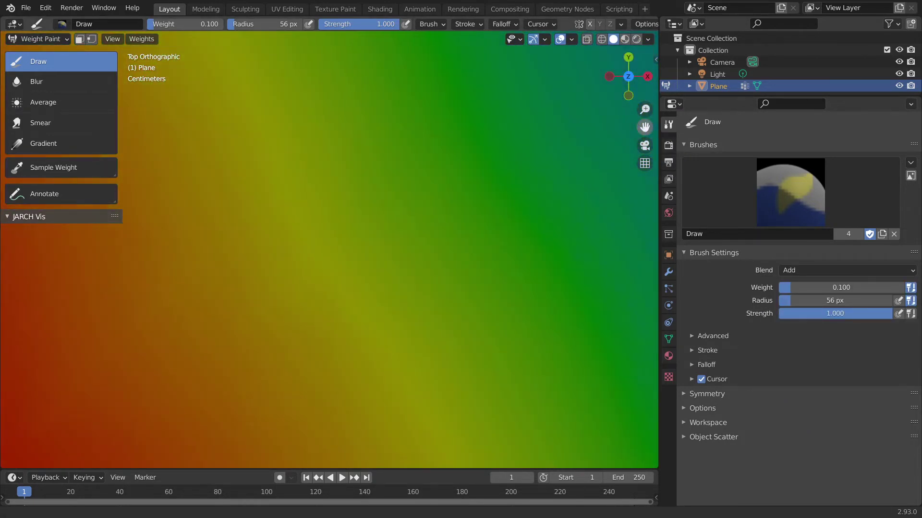
pyautogui.press('f')
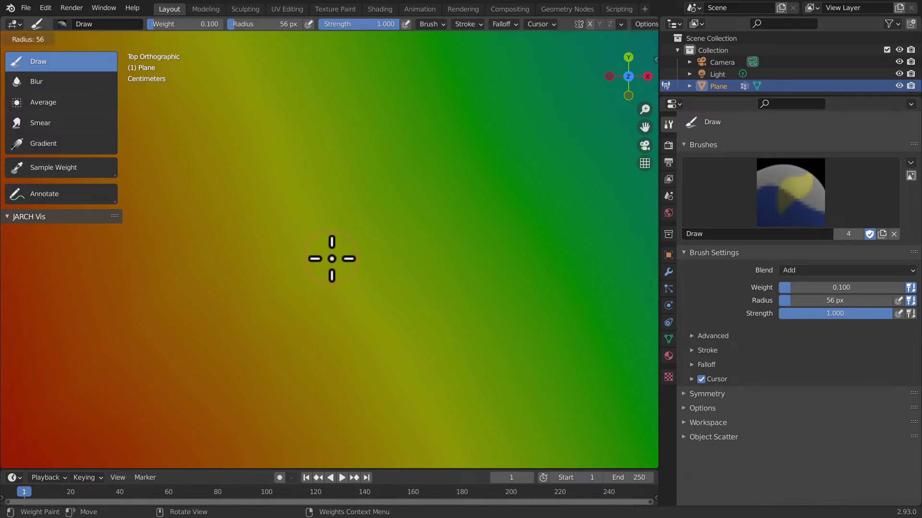
pyautogui.click(368, 246)
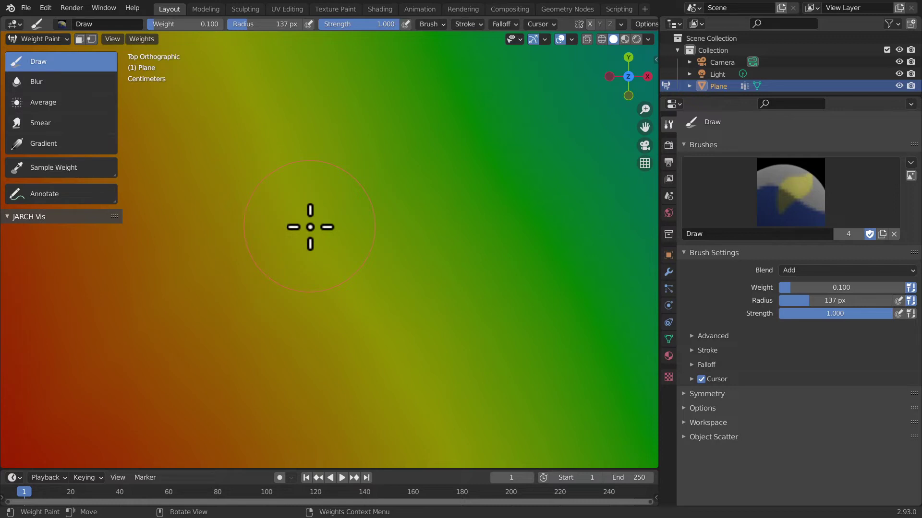
# Test an additive stroke left of centre on the plane, then undo it
pyautogui.moveTo(309, 228)
pyautogui.mouseDown()
pyautogui.moveTo(315, 214)
pyautogui.moveTo(339, 214)
pyautogui.mouseUp()
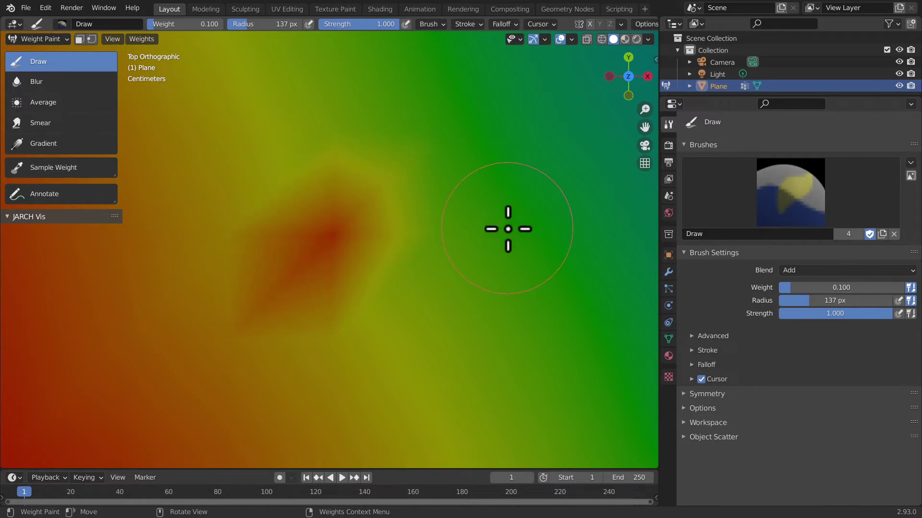
pyautogui.hotkey('ctrl', 'z')
pyautogui.hotkey('ctrl', 'z')
pyautogui.hotkey('ctrl', 'z')
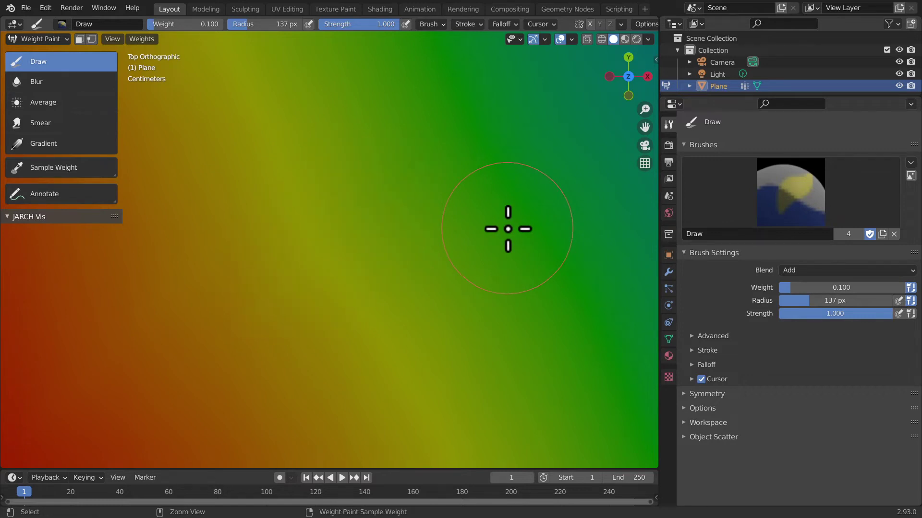
pyautogui.click(816, 270)
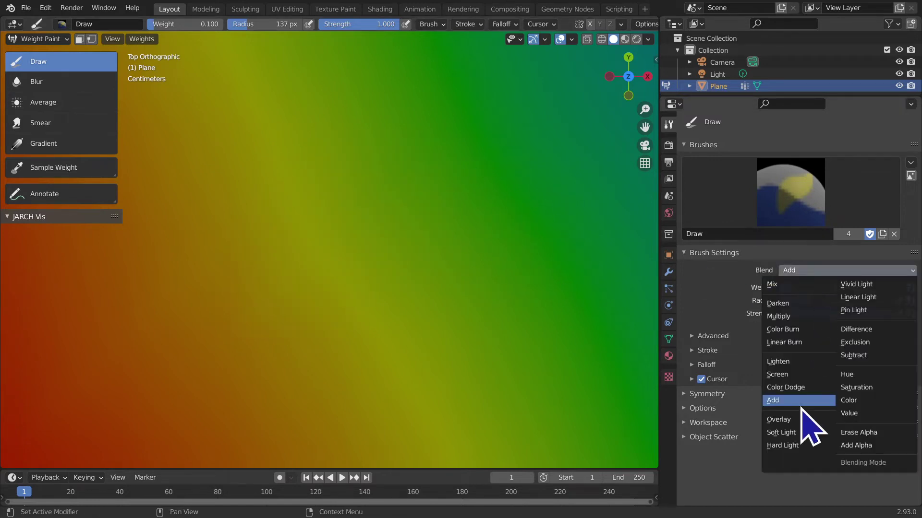
pyautogui.click(787, 284)
pyautogui.scroll(-2, 460, 313)
pyautogui.scroll(-3, 461, 313)
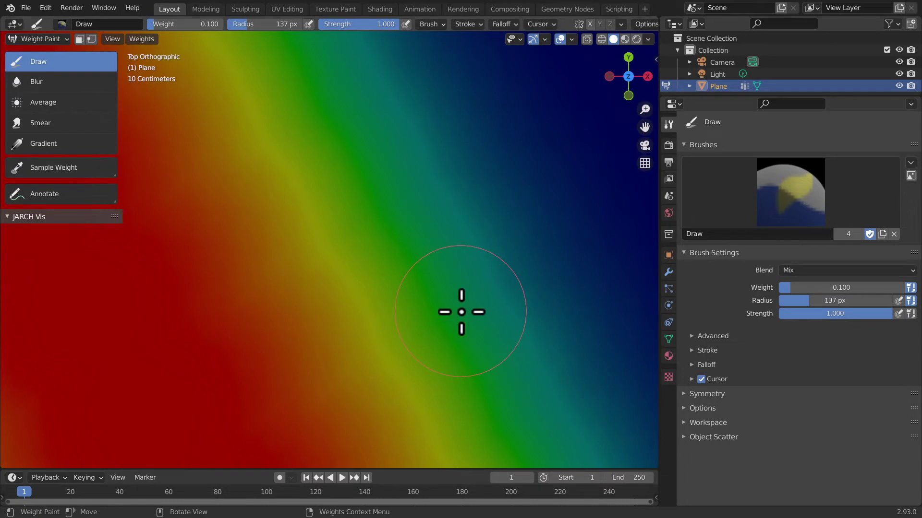
pyautogui.scroll(-1, 461, 313)
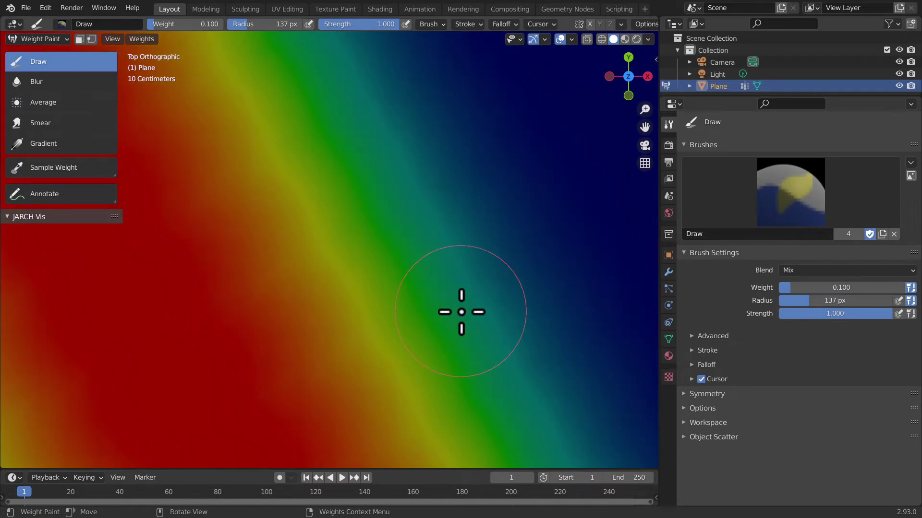
pyautogui.click(860, 270)
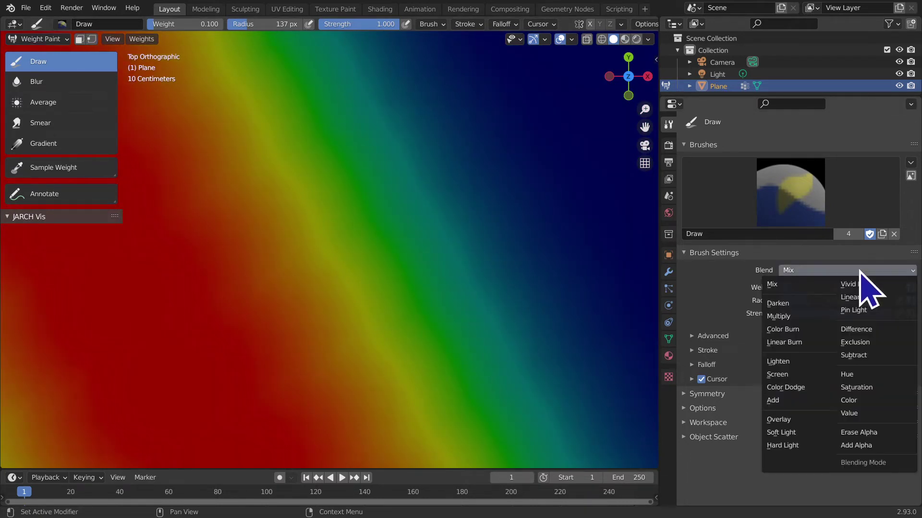
pyautogui.click(811, 402)
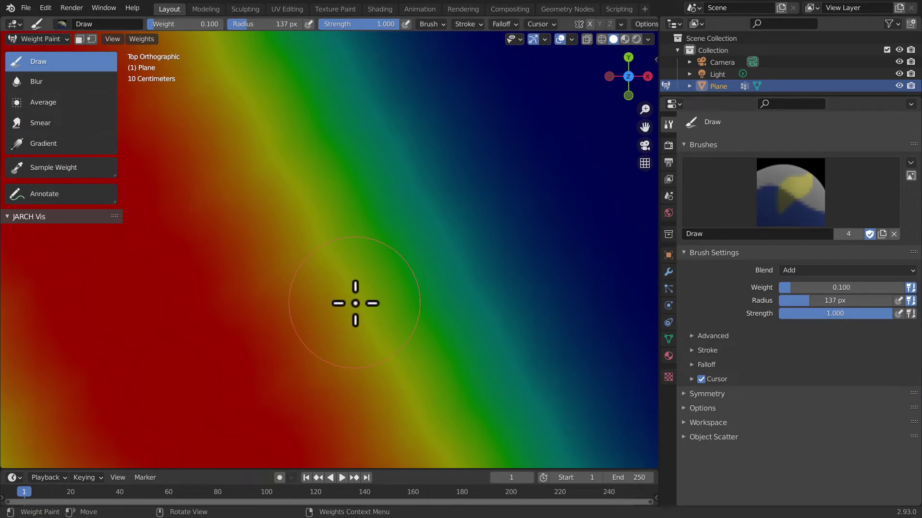
pyautogui.click(188, 24)
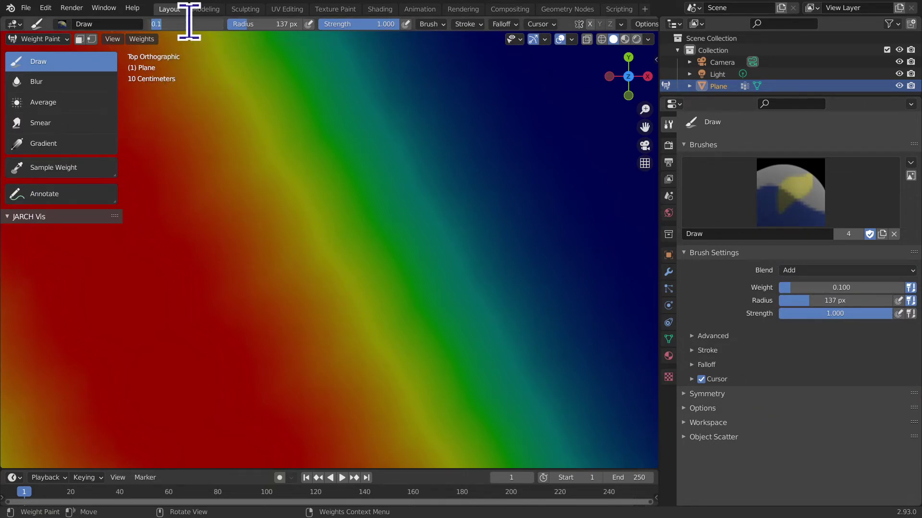
pyautogui.press('Return')
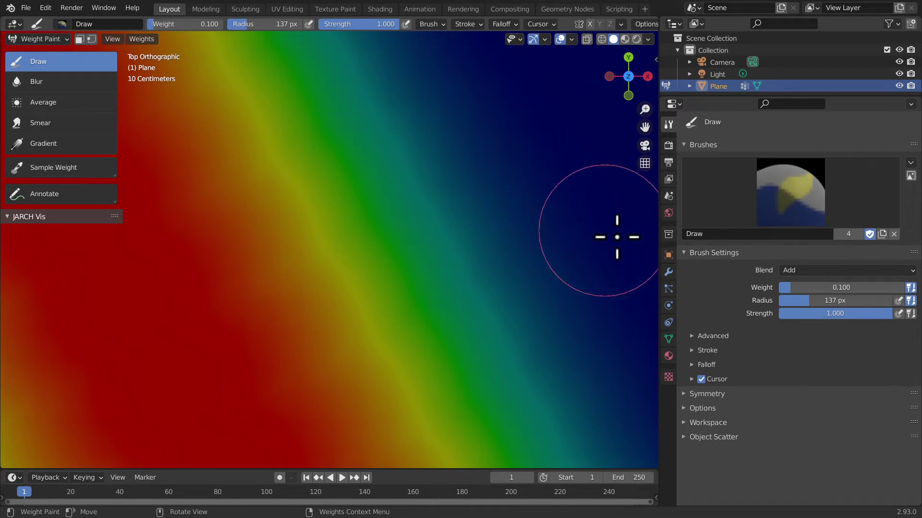
pyautogui.click(825, 270)
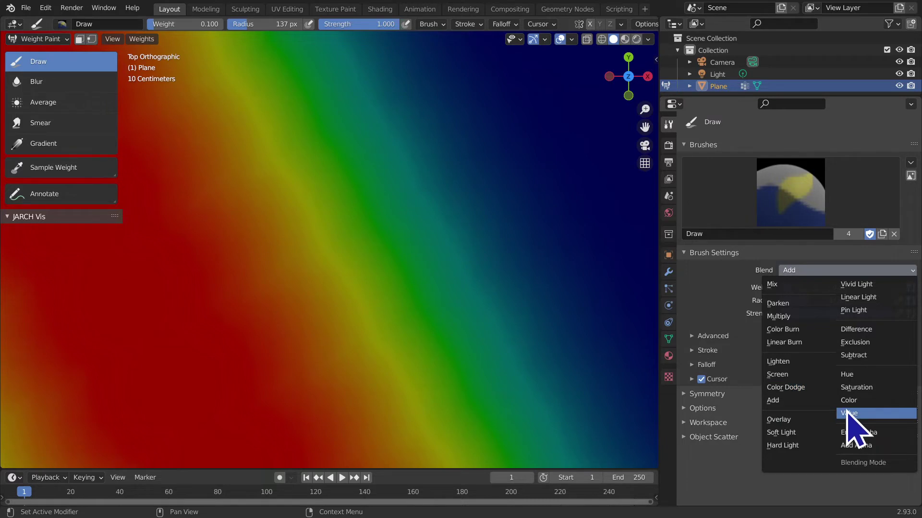
# Choose Subtract blending, move the view onto the red high-weight area, and undo the last change
pyautogui.scroll(6, 856, 401)
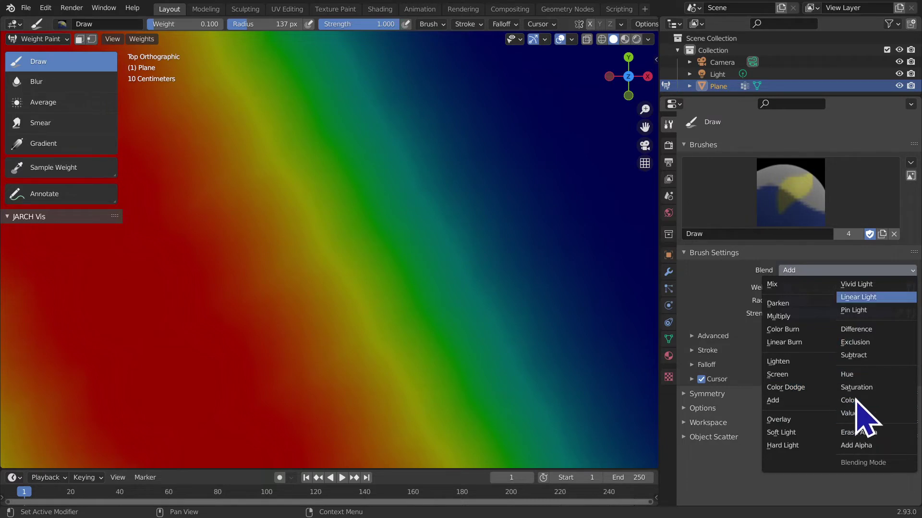
pyautogui.click(859, 355)
pyautogui.click(796, 273)
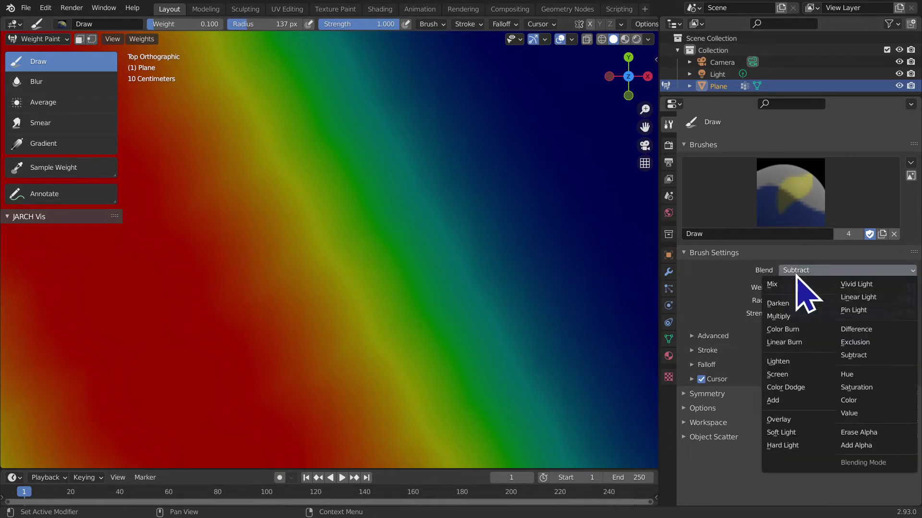
pyautogui.scroll(2, 303, 278)
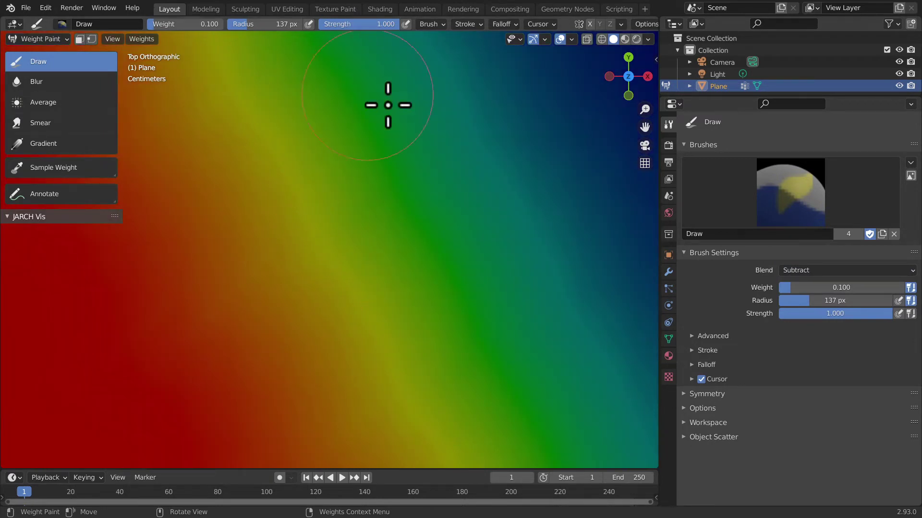
pyautogui.moveTo(645, 126); pyautogui.dragTo(792, 168)
pyautogui.moveTo(645, 127); pyautogui.dragTo(639, 127)
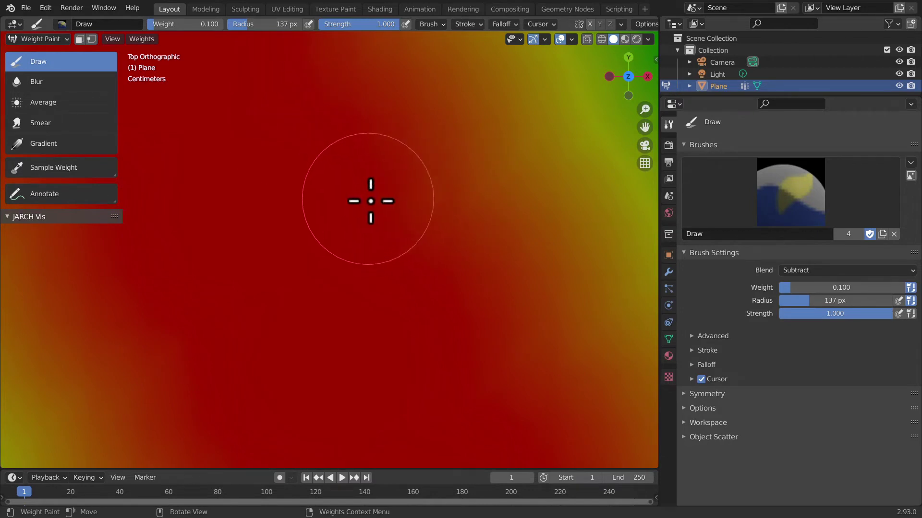
pyautogui.hotkey('ctrl', 'z')
pyautogui.hotkey('ctrl', 'z')
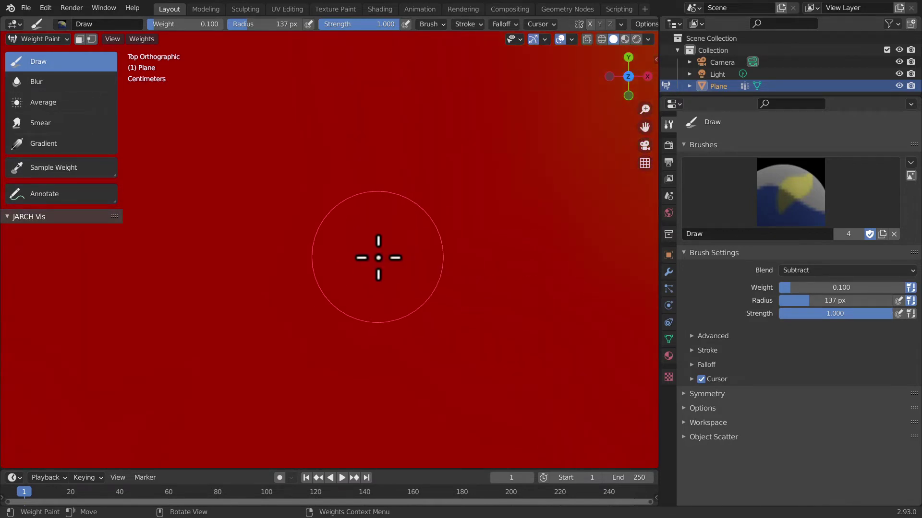
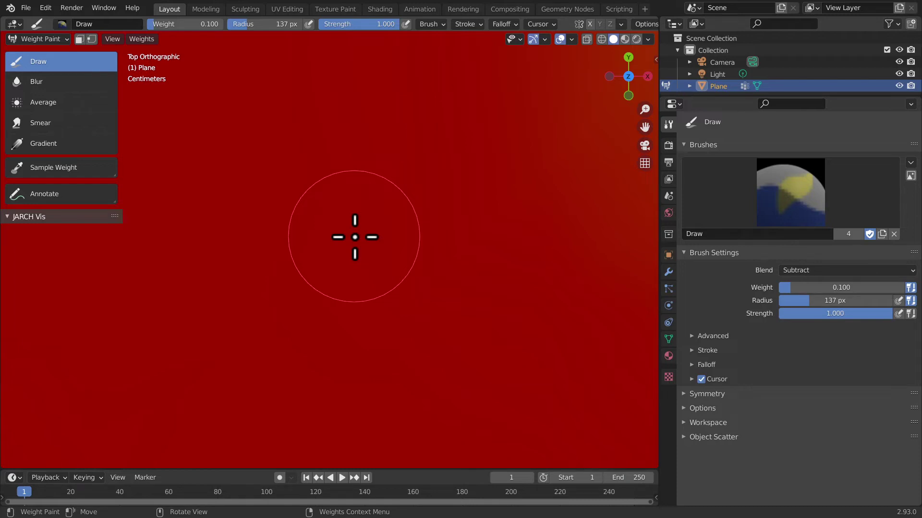
# Paint Subtract strokes across the plane's centre so its weights fade from red to blue
pyautogui.moveTo(350, 244)
pyautogui.mouseDown()
pyautogui.moveTo(366, 203)
pyautogui.moveTo(379, 286)
pyautogui.moveTo(398, 239)
pyautogui.mouseUp()
pyautogui.moveTo(383, 303)
pyautogui.mouseDown()
pyautogui.moveTo(519, 272)
pyautogui.moveTo(414, 240)
pyautogui.mouseUp()
pyautogui.moveTo(222, 318)
pyautogui.mouseDown()
pyautogui.moveTo(437, 312)
pyautogui.moveTo(206, 290)
pyautogui.mouseUp()
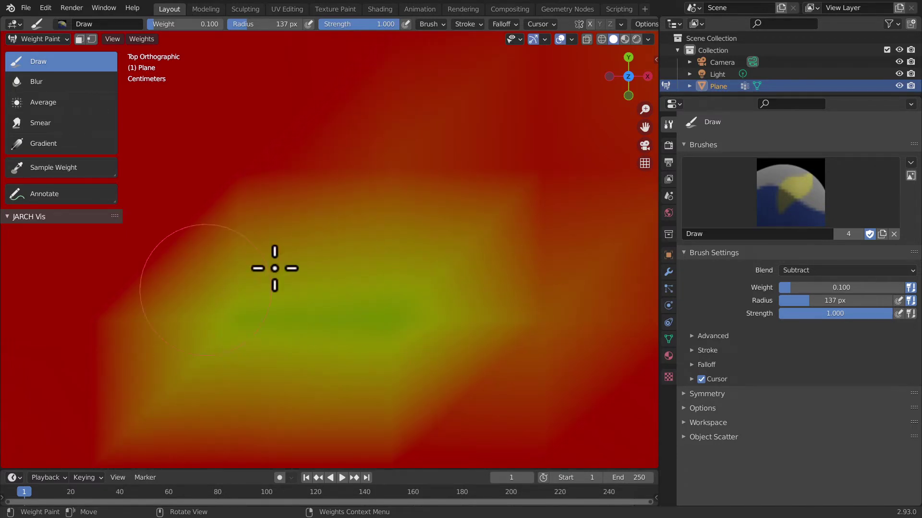
pyautogui.moveTo(403, 281); pyautogui.dragTo(221, 305)
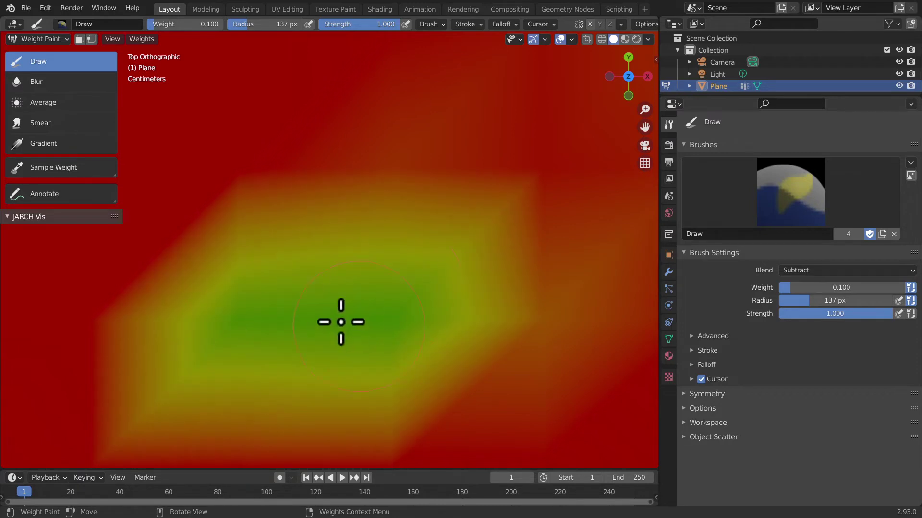
pyautogui.moveTo(419, 284)
pyautogui.mouseDown()
pyautogui.moveTo(218, 328)
pyautogui.moveTo(312, 325)
pyautogui.moveTo(214, 284)
pyautogui.moveTo(298, 333)
pyautogui.moveTo(313, 195)
pyautogui.mouseUp()
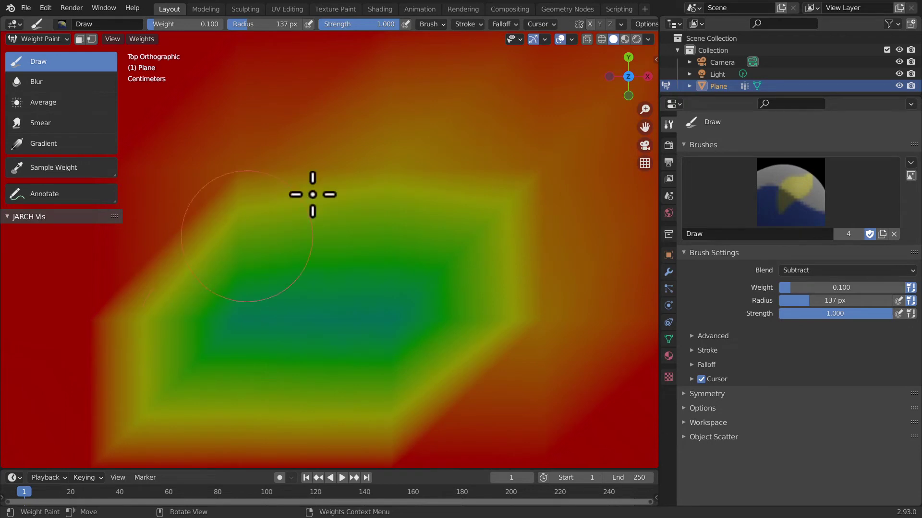
pyautogui.moveTo(415, 208); pyautogui.dragTo(309, 358)
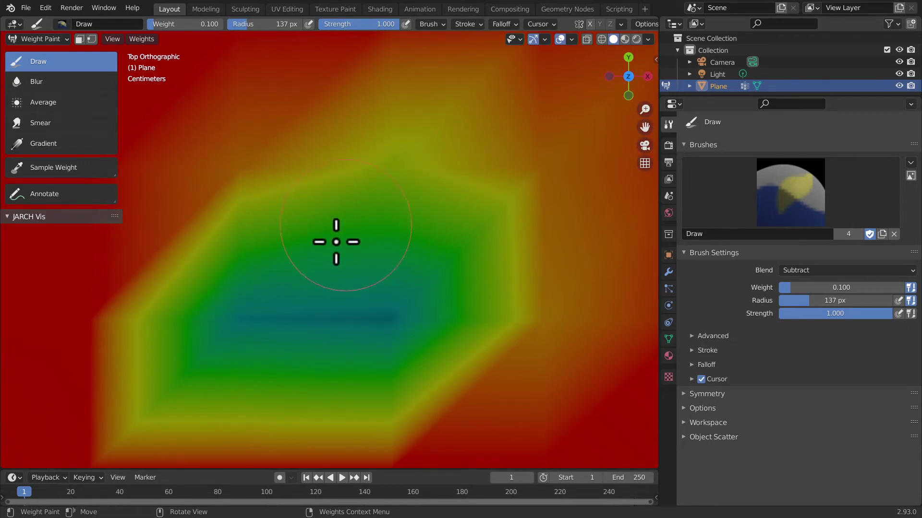
# Zoom and pan to frame the painted plane, then bring up the brush blending modes
pyautogui.scroll(-4, 422, 261)
pyautogui.scroll(-4, 489, 267)
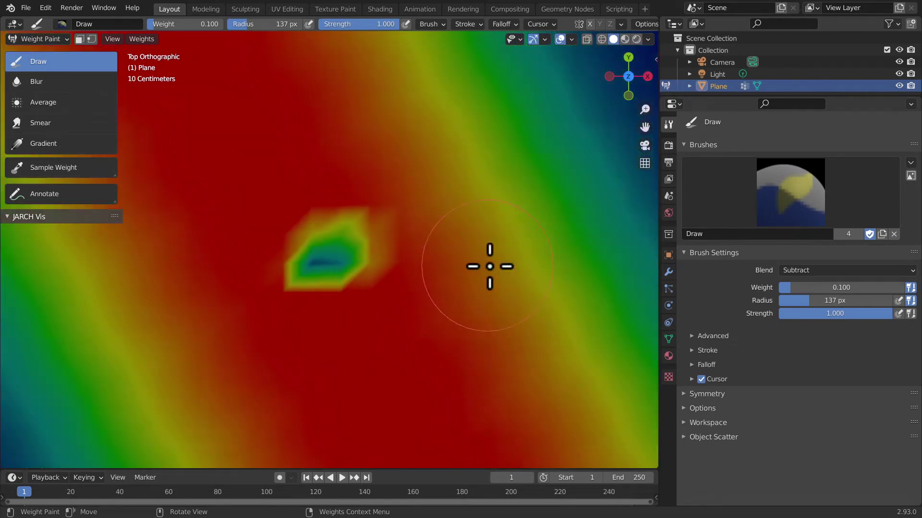
pyautogui.moveTo(645, 128); pyautogui.dragTo(506, 180)
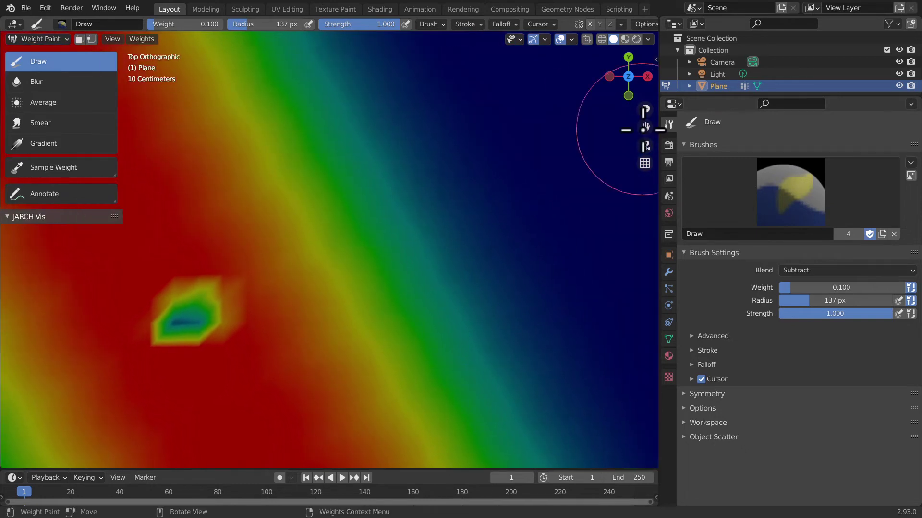
pyautogui.scroll(3, 288, 264)
pyautogui.scroll(-5, 300, 263)
pyautogui.scroll(1, 294, 262)
pyautogui.scroll(5, 291, 258)
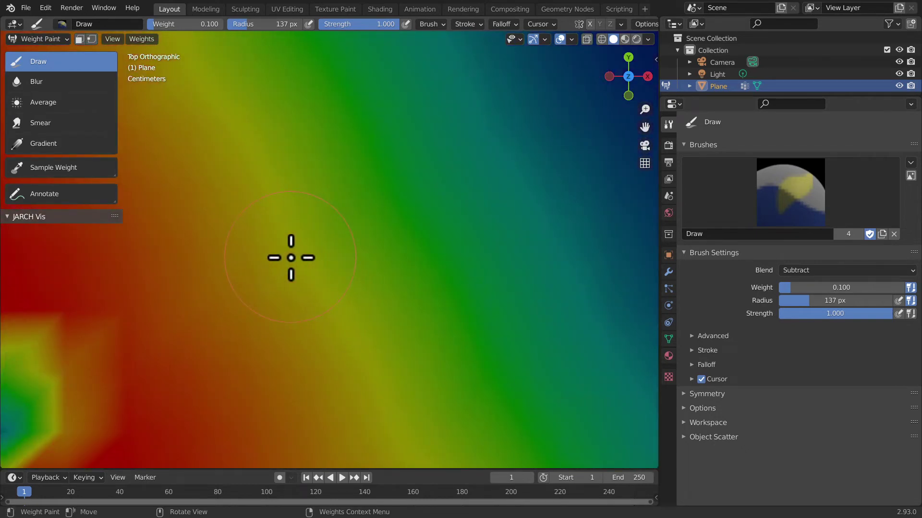
pyautogui.scroll(3, 291, 258)
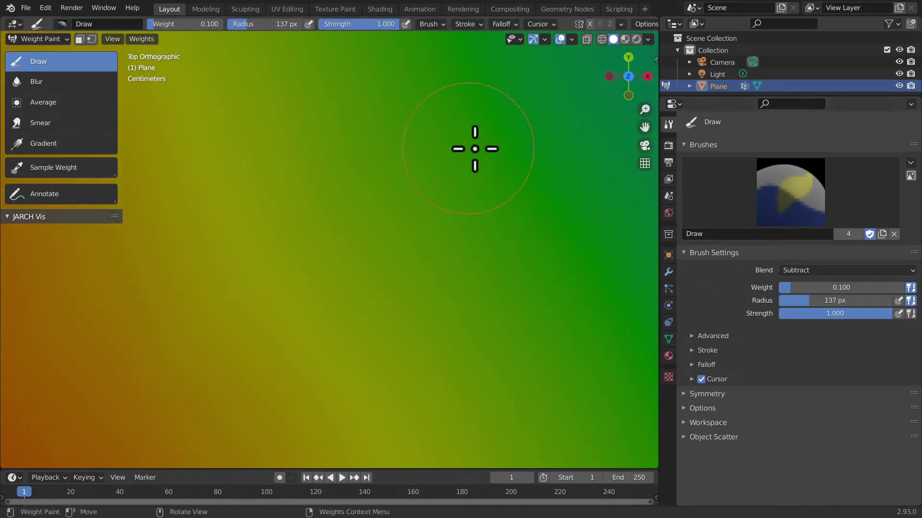
pyautogui.click(864, 270)
# Try one stroke with Add blending, then set the brush back to Subtract
pyautogui.click(807, 391)
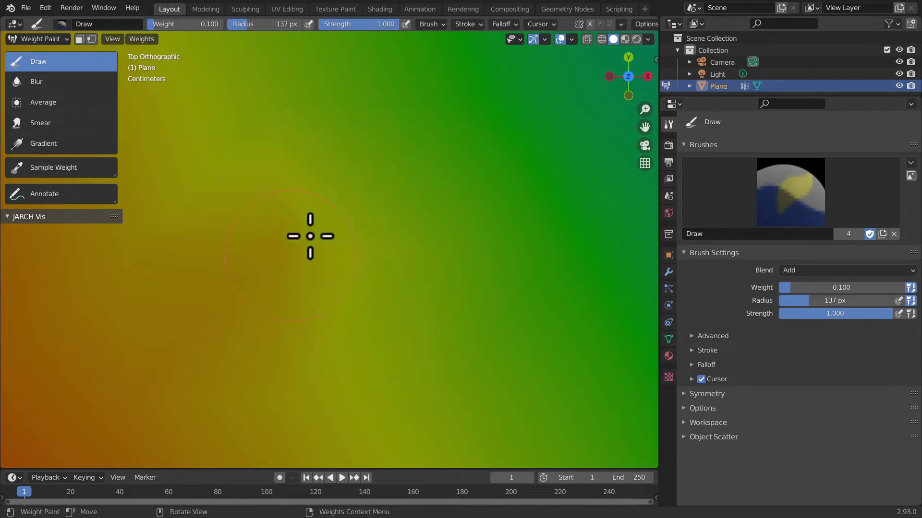
pyautogui.keyDown('ctrl'); pyautogui.moveTo(345, 230); pyautogui.dragTo(345, 230); pyautogui.keyUp('ctrl')
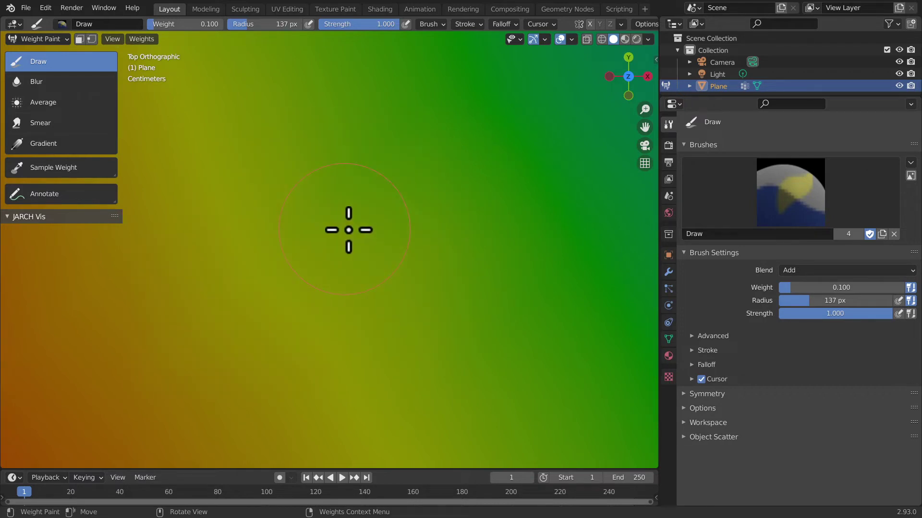
pyautogui.click(871, 270)
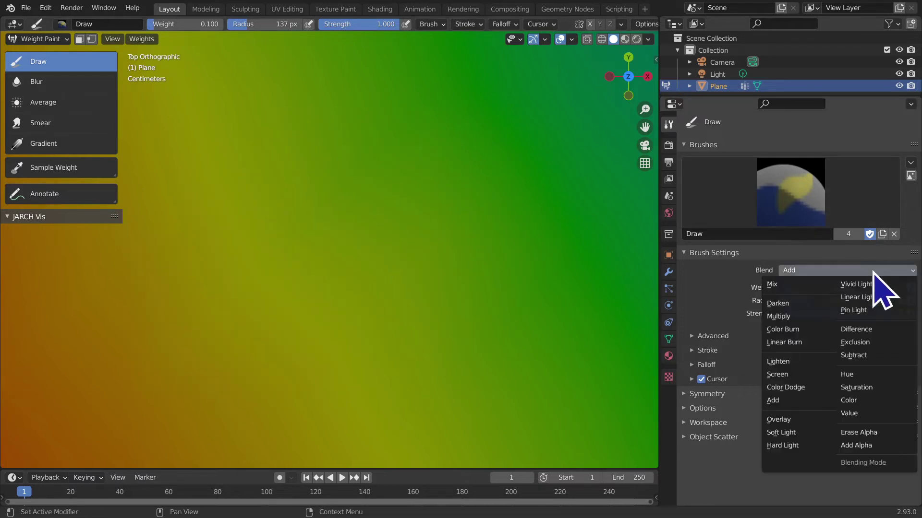
pyautogui.click(867, 356)
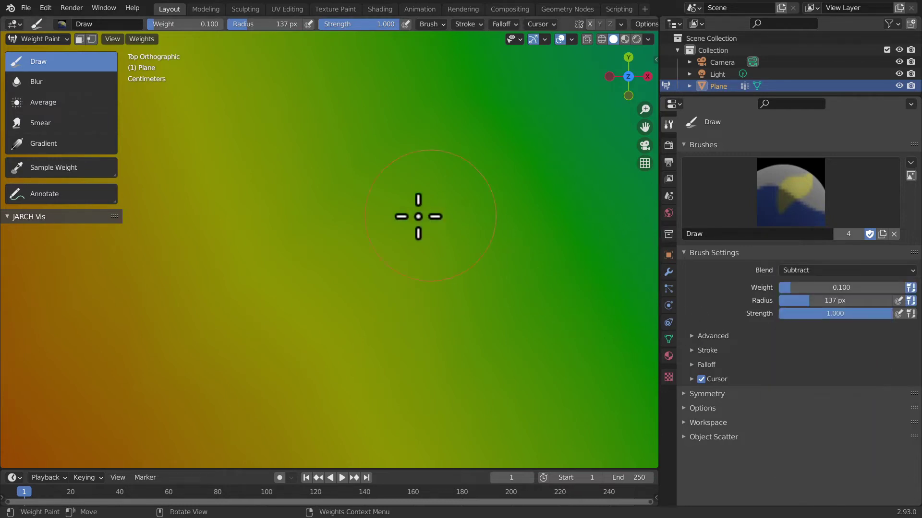
# Paint and undo strokes back to one red diagonal stroke, with brush weight 1.000
pyautogui.moveTo(319, 313); pyautogui.dragTo(407, 276)
pyautogui.moveTo(528, 273); pyautogui.dragTo(589, 260)
pyautogui.hotkey('ctrl', 'shift', 'z')
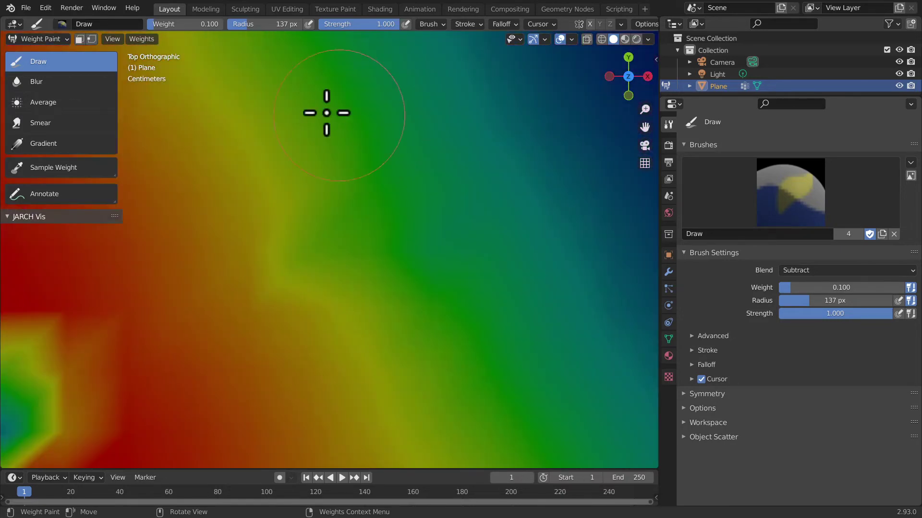
pyautogui.moveTo(194, 27); pyautogui.dragTo(224, 29)
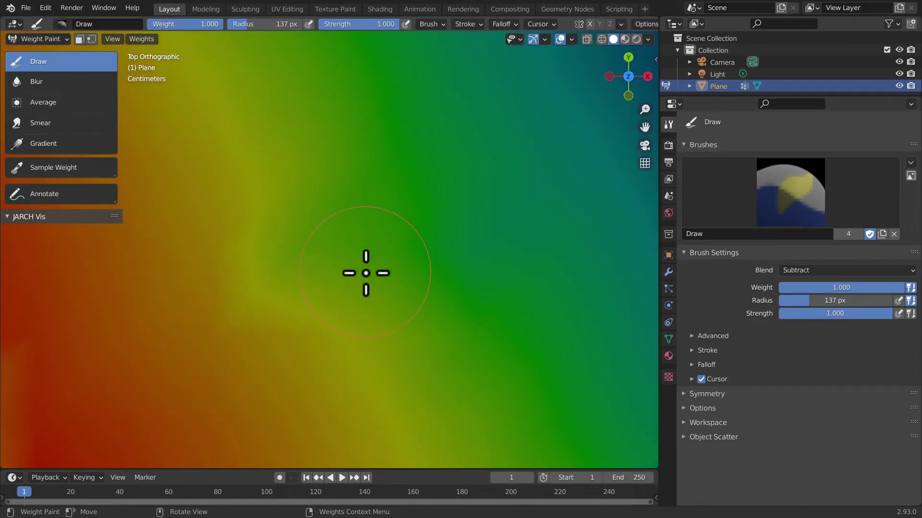
pyautogui.hotkey('ctrl', 'z')
pyautogui.scroll(-2, 370, 272)
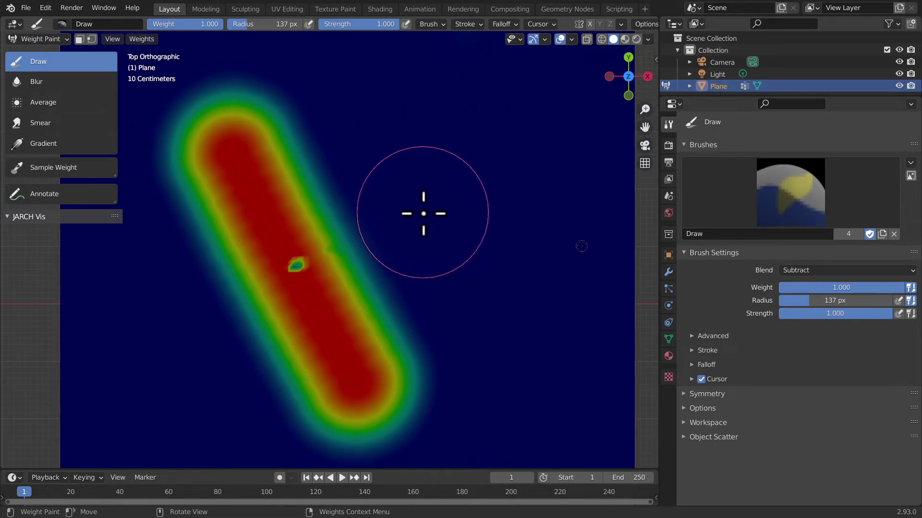
# Erase parts of the red stroke with three Subtract strokes and recentre the plane in view
pyautogui.moveTo(410, 216)
pyautogui.mouseDown()
pyautogui.moveTo(252, 299)
pyautogui.moveTo(300, 298)
pyautogui.moveTo(333, 261)
pyautogui.moveTo(334, 216)
pyautogui.moveTo(236, 238)
pyautogui.moveTo(261, 257)
pyautogui.moveTo(333, 195)
pyautogui.moveTo(240, 281)
pyautogui.mouseUp()
pyautogui.moveTo(362, 181)
pyautogui.mouseDown()
pyautogui.moveTo(325, 165)
pyautogui.moveTo(214, 191)
pyautogui.moveTo(211, 210)
pyautogui.moveTo(283, 191)
pyautogui.moveTo(304, 135)
pyautogui.moveTo(198, 144)
pyautogui.moveTo(298, 267)
pyautogui.moveTo(298, 107)
pyautogui.moveTo(208, 105)
pyautogui.mouseUp()
pyautogui.moveTo(177, 288)
pyautogui.mouseDown()
pyautogui.moveTo(214, 325)
pyautogui.moveTo(284, 362)
pyautogui.moveTo(403, 370)
pyautogui.moveTo(409, 384)
pyautogui.moveTo(400, 403)
pyautogui.moveTo(370, 407)
pyautogui.moveTo(311, 395)
pyautogui.moveTo(288, 315)
pyautogui.moveTo(389, 314)
pyautogui.moveTo(10, 319)
pyautogui.moveTo(259, 373)
pyautogui.mouseUp()
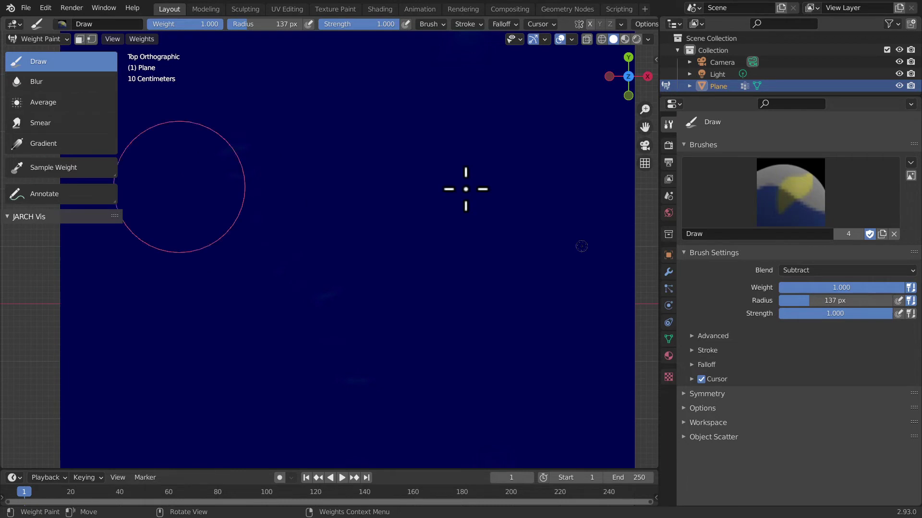
pyautogui.scroll(-3, 528, 201)
pyautogui.scroll(-2, 600, 202)
pyautogui.scroll(2, 618, 204)
pyautogui.moveTo(644, 127); pyautogui.dragTo(666, 101)
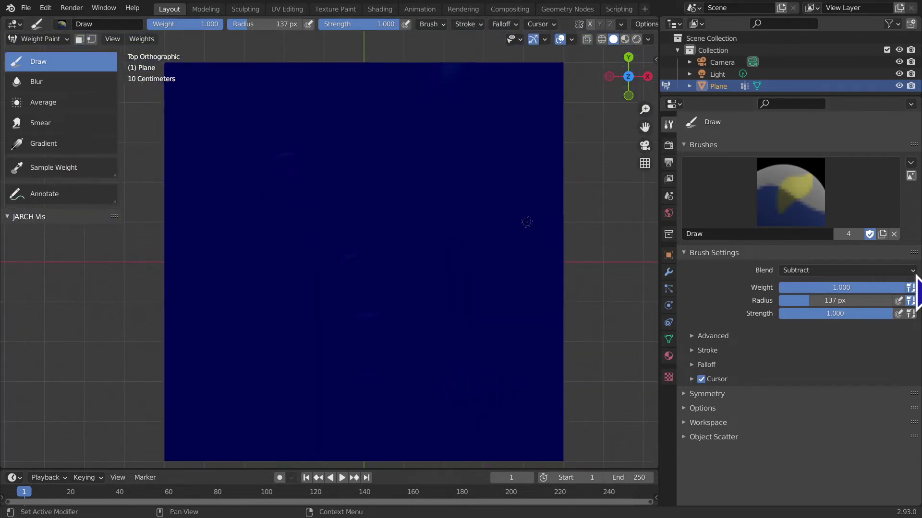
# Switch the brush to Mix blending, paint a test cross, and undo back to the curved stroke
pyautogui.click(796, 270)
pyautogui.click(794, 284)
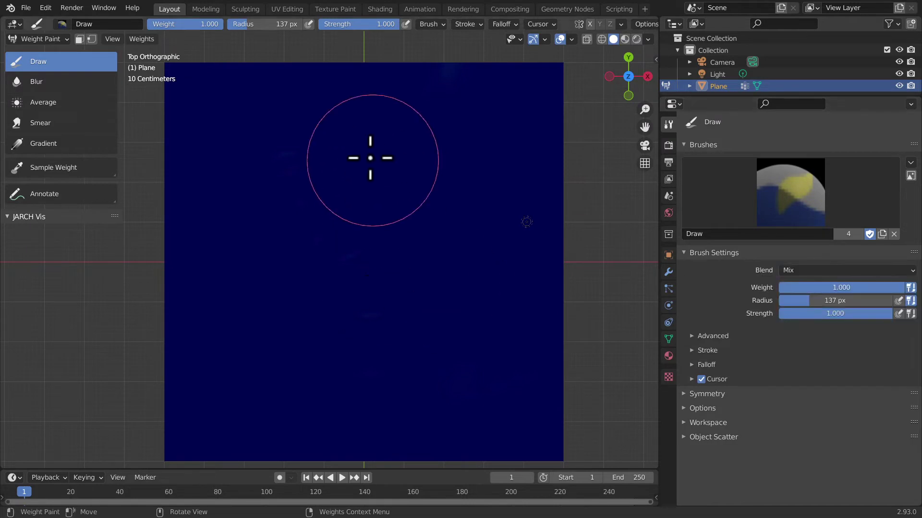
pyautogui.moveTo(370, 154); pyautogui.dragTo(399, 276)
pyautogui.moveTo(192, 228)
pyautogui.mouseDown()
pyautogui.moveTo(521, 204)
pyautogui.moveTo(456, 177)
pyautogui.mouseUp()
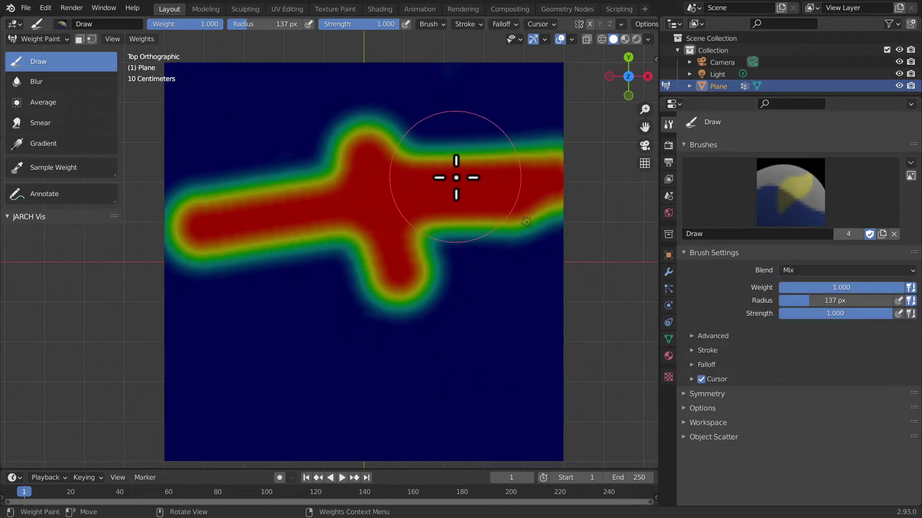
pyautogui.hotkey('ctrl', 'z')
pyautogui.hotkey('ctrl', 'z')
pyautogui.hotkey('ctrl', 'z')
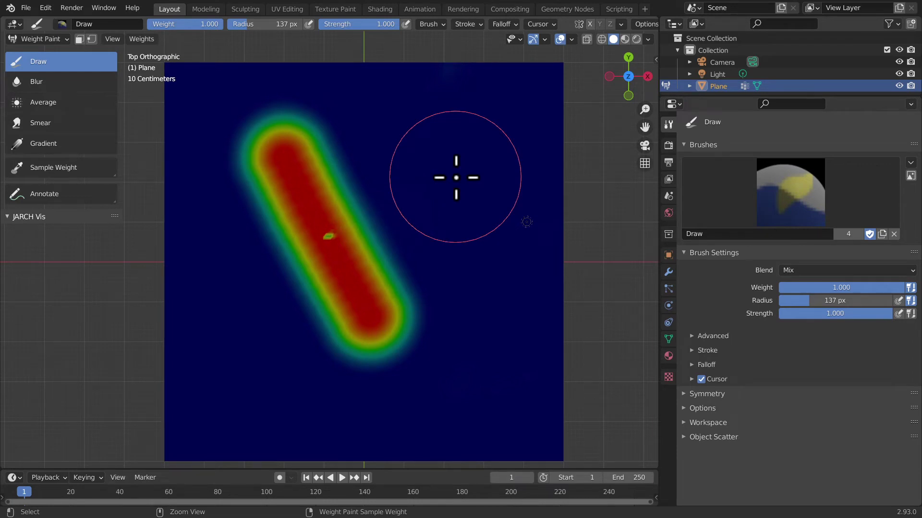
pyautogui.hotkey('ctrl', 'z')
pyautogui.hotkey('ctrl', 'z')
pyautogui.scroll(-1, 392, 179)
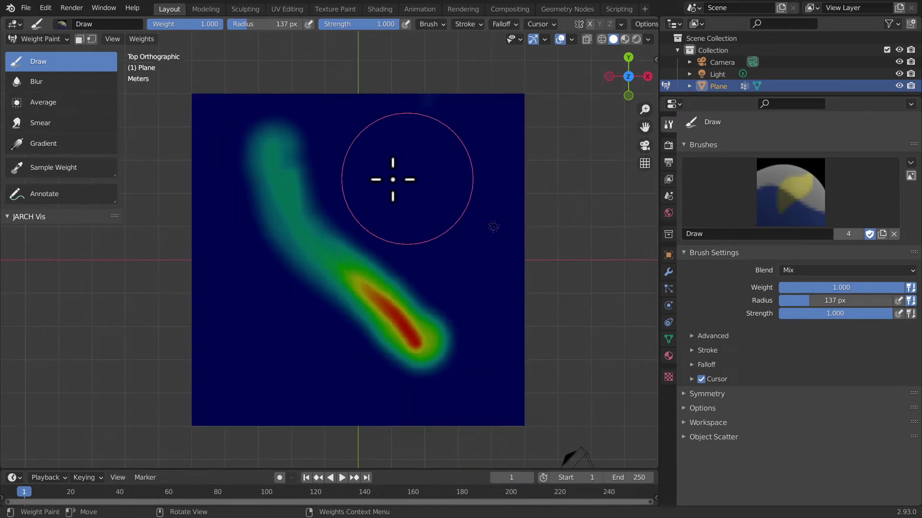
pyautogui.click(52, 39)
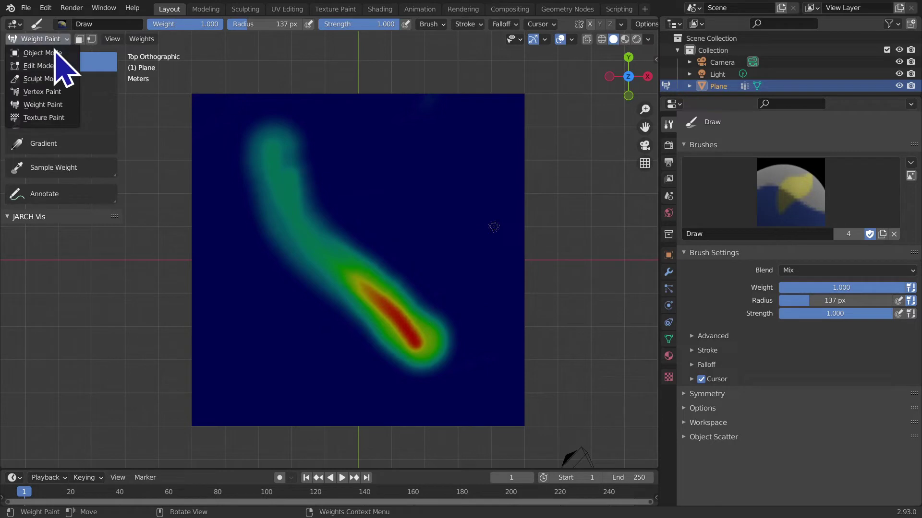
# Return to Object Mode and delete the Plane's 'Group' vertex group
pyautogui.click(51, 51)
pyautogui.click(668, 355)
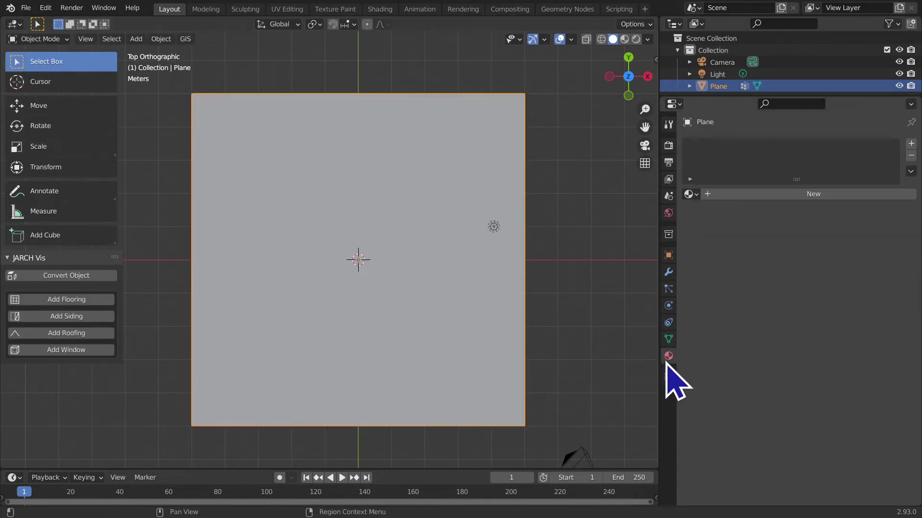
pyautogui.click(669, 338)
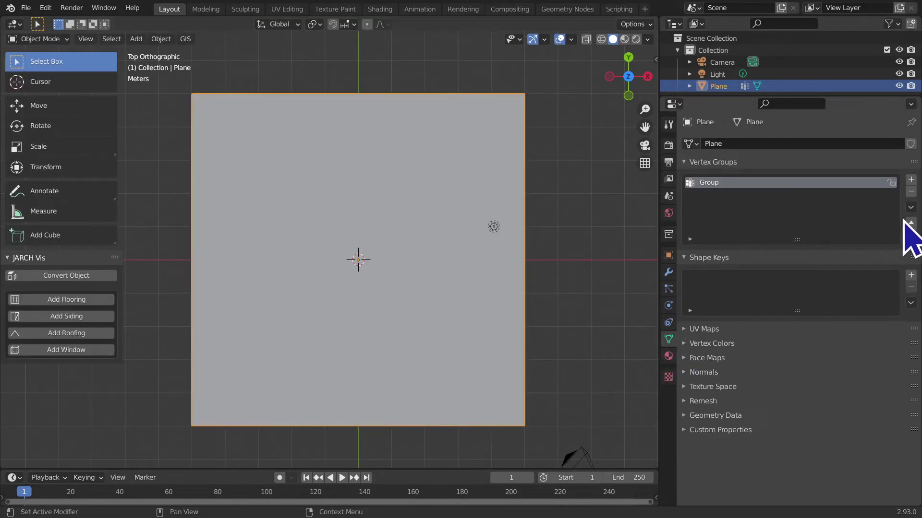
pyautogui.click(911, 192)
# Put the Plane into Edit Mode, expanding its mesh data in the Outliner
pyautogui.moveTo(461, 360)
pyautogui.mouseDown(button='middle')
pyautogui.moveTo(530, 288)
pyautogui.moveTo(560, 231)
pyautogui.mouseUp(button='middle')
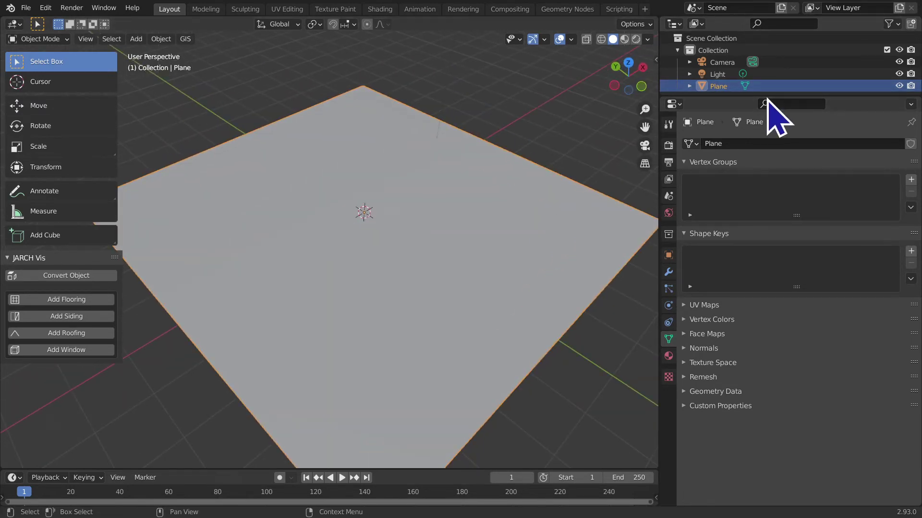
pyautogui.moveTo(765, 98); pyautogui.dragTo(760, 165)
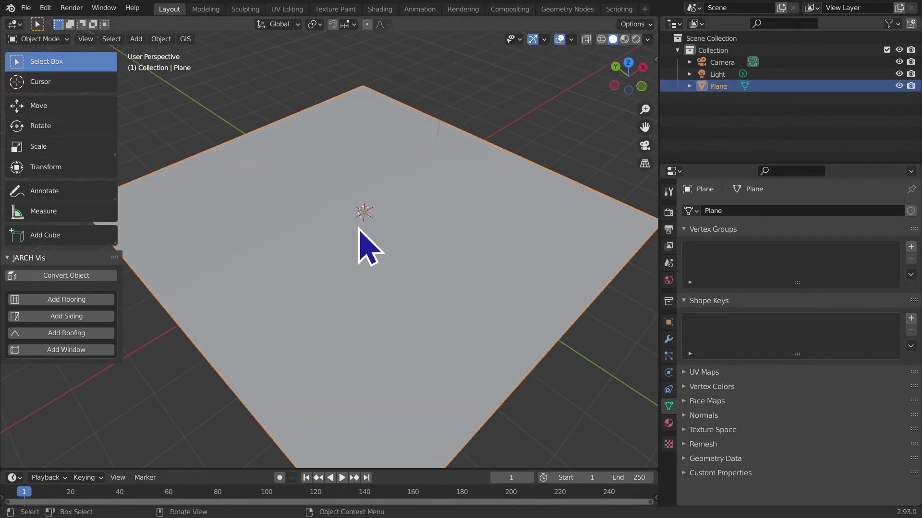
pyautogui.press('Tab')
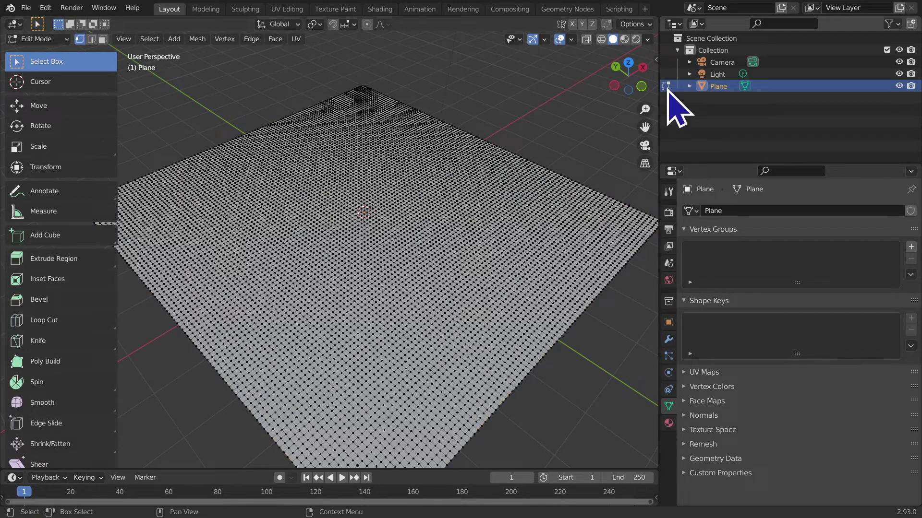
pyautogui.click(709, 119)
pyautogui.click(689, 86)
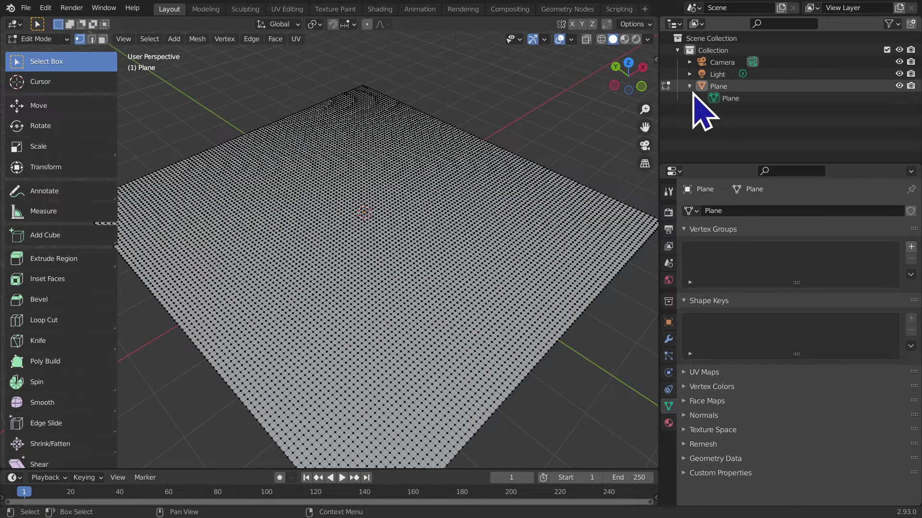
pyautogui.click(666, 85)
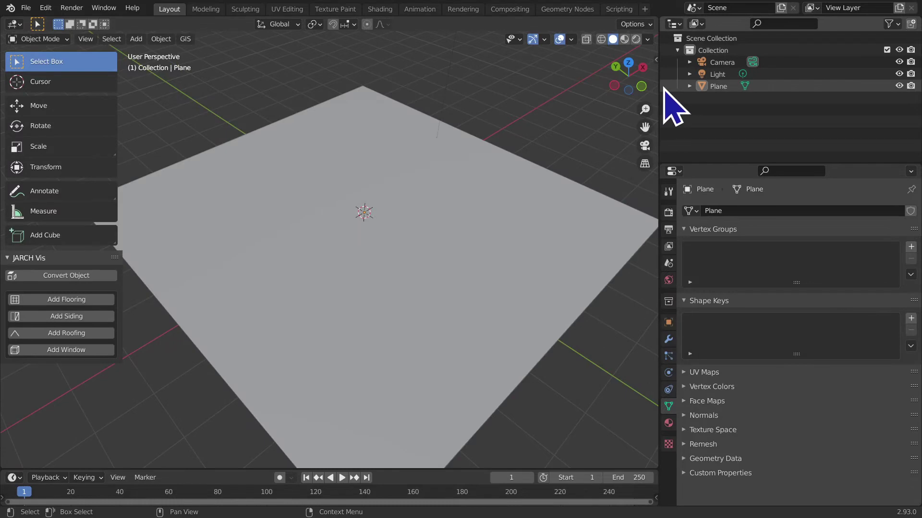
pyautogui.press('Tab')
pyautogui.click(674, 115)
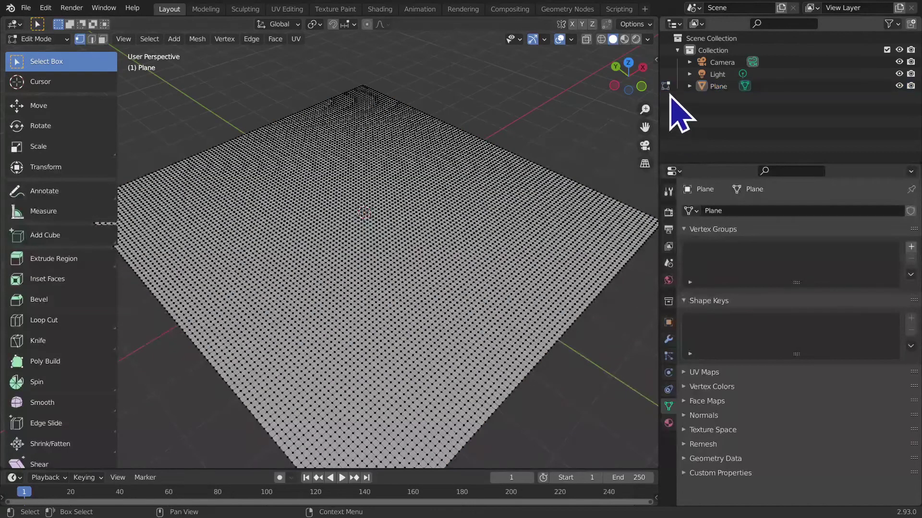
pyautogui.press('Tab')
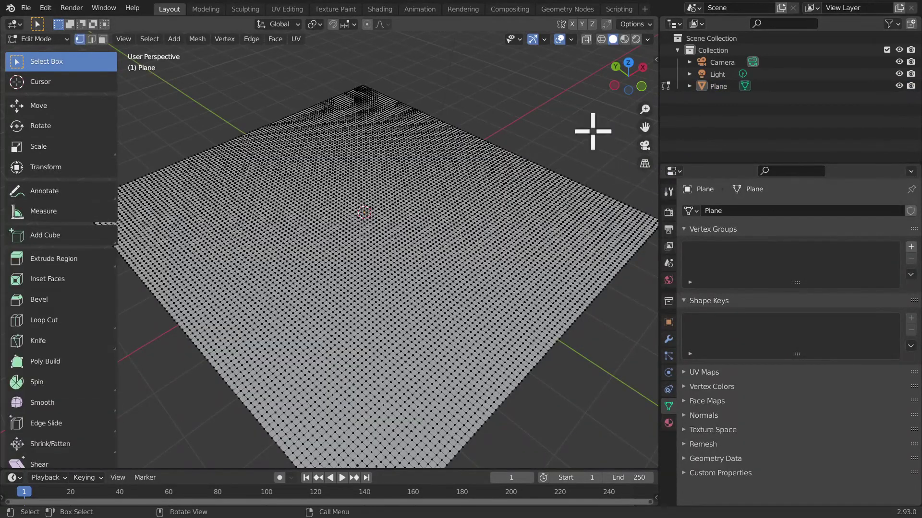
# Add a cube into the plane mesh, lift it on Z, delete its vertices and exit Edit Mode
pyautogui.hotkey('shift', 'a')
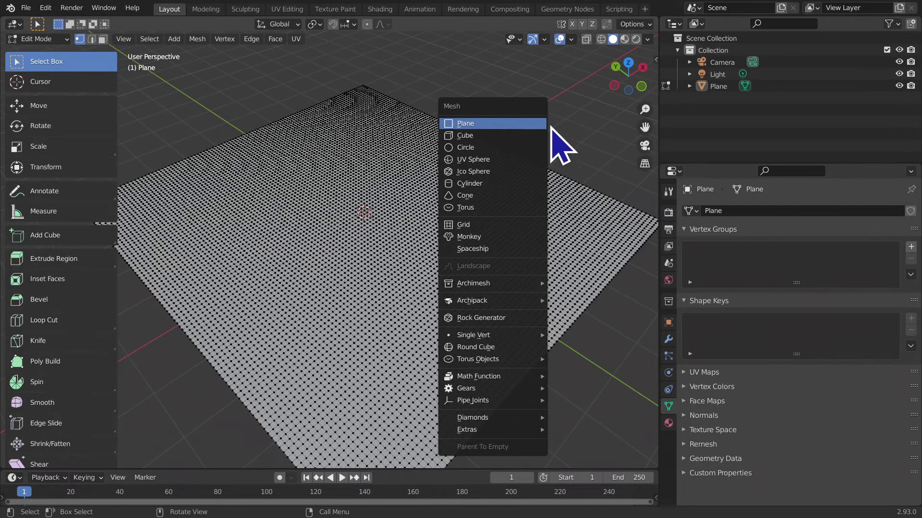
pyautogui.click(517, 139)
pyautogui.press('g')
pyautogui.press('z')
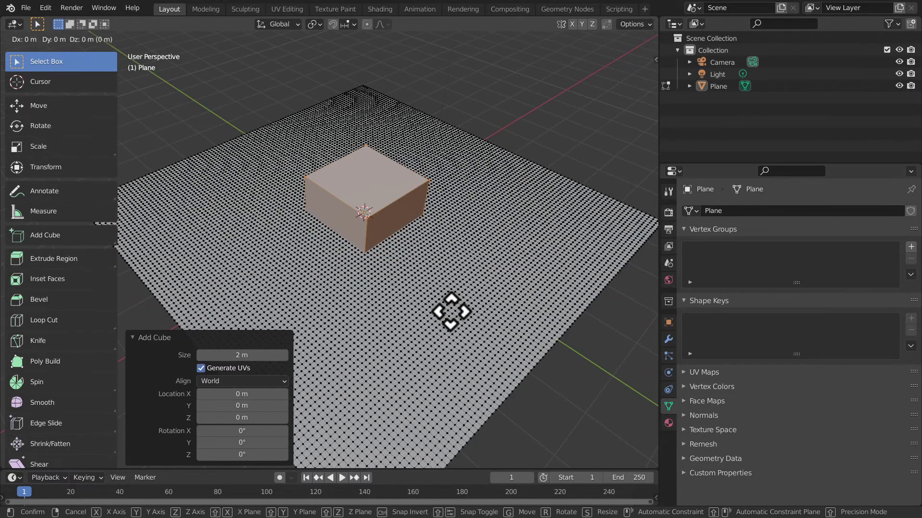
pyautogui.click(503, 198)
pyautogui.press('x')
pyautogui.click(472, 152)
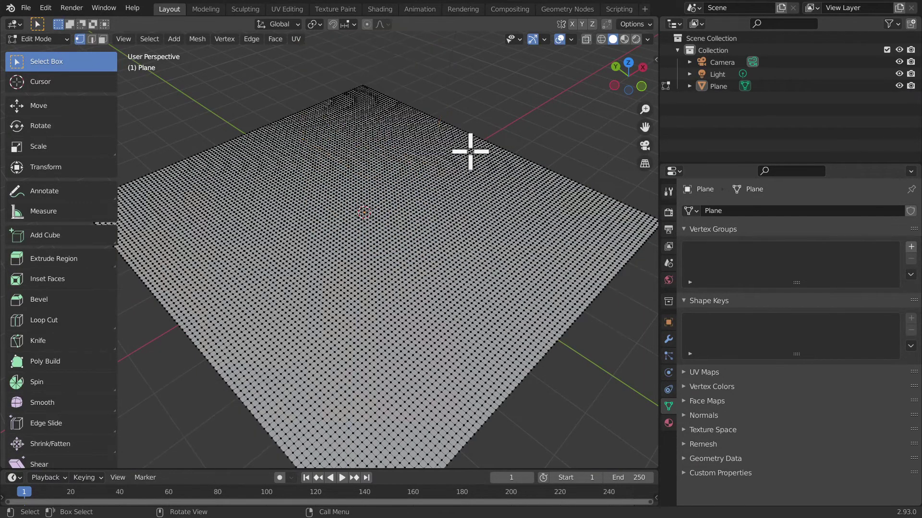
pyautogui.press('Tab')
pyautogui.hotkey('shift', 'a')
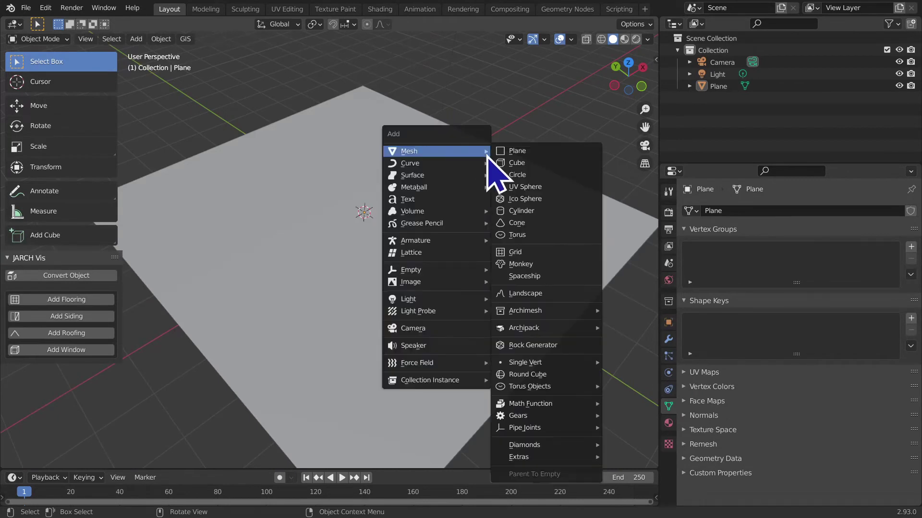
# Add a separate Cube object raised about 3.27 m on Z and enter its Edit Mode
pyautogui.click(505, 164)
pyautogui.press('g')
pyautogui.press('z')
pyautogui.click(539, 171)
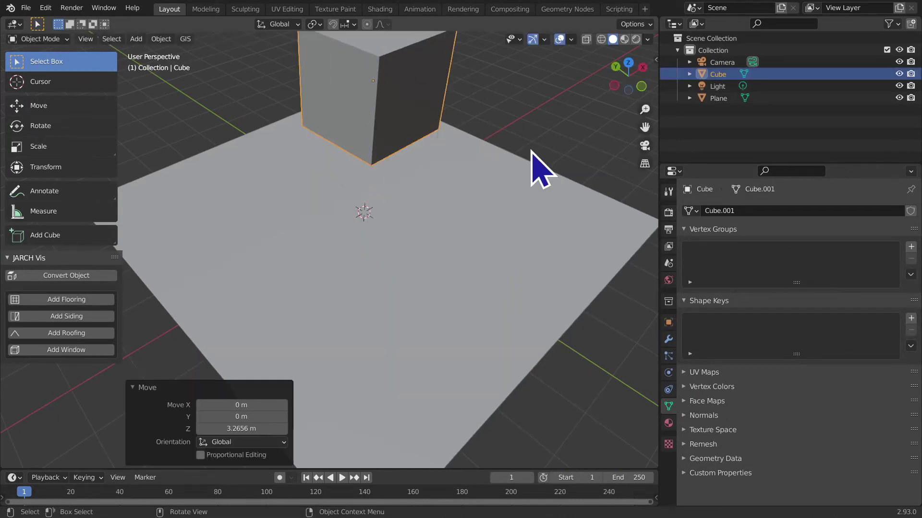
pyautogui.press('Tab')
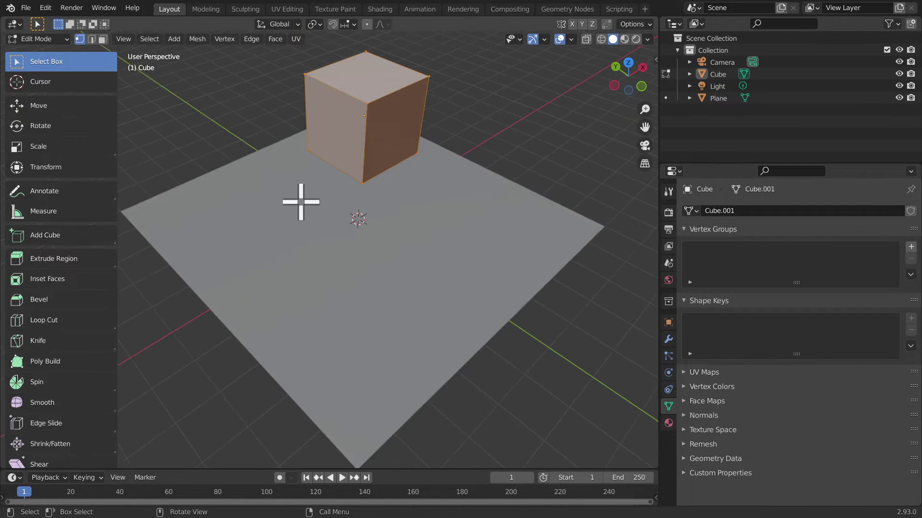
# Switch Edit Mode between Cube and Plane in the Outliner, leaving the Plane in Edit Mode
pyautogui.click(665, 97)
pyautogui.click(666, 74)
pyautogui.click(665, 97)
pyautogui.click(665, 74)
pyautogui.click(665, 98)
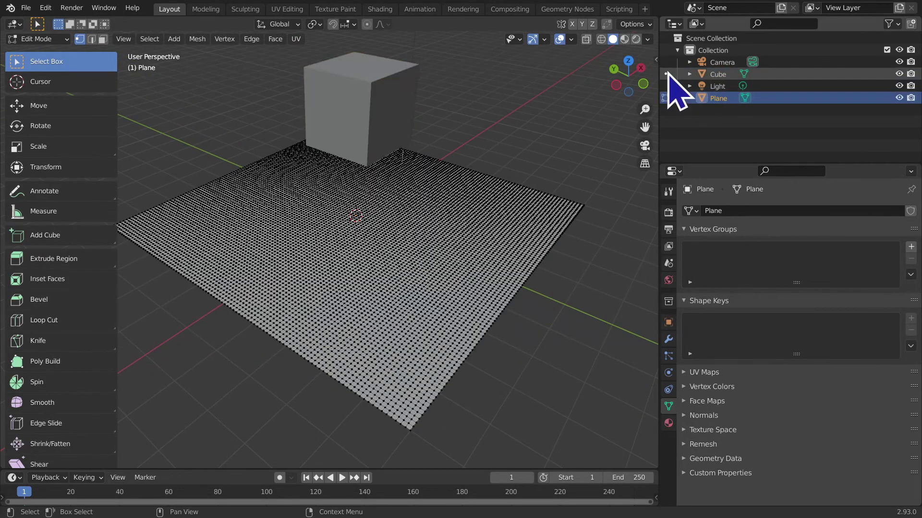
pyautogui.click(665, 74)
pyautogui.click(665, 98)
pyautogui.click(665, 74)
pyautogui.click(665, 98)
pyautogui.click(666, 74)
pyautogui.click(666, 98)
pyautogui.click(666, 74)
pyautogui.click(665, 98)
pyautogui.click(665, 73)
pyautogui.click(666, 98)
pyautogui.click(665, 74)
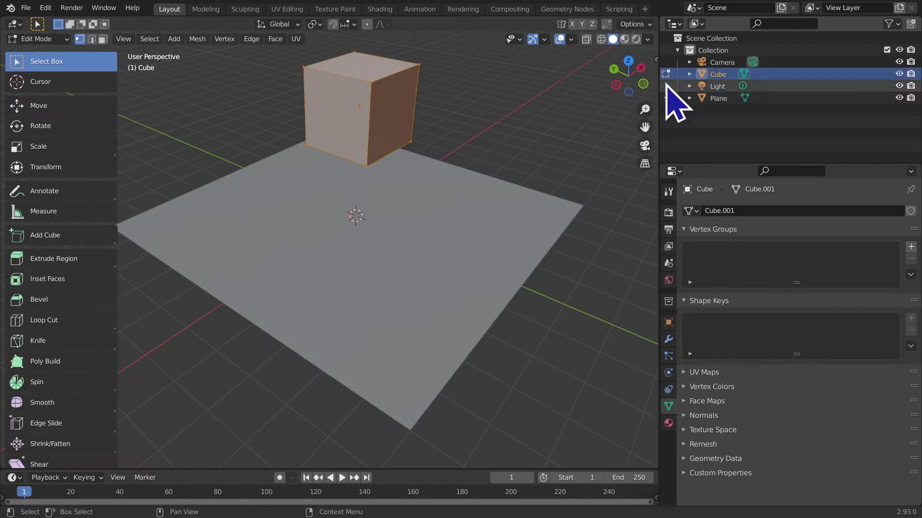
pyautogui.click(665, 74)
pyautogui.click(665, 98)
pyautogui.press('Tab')
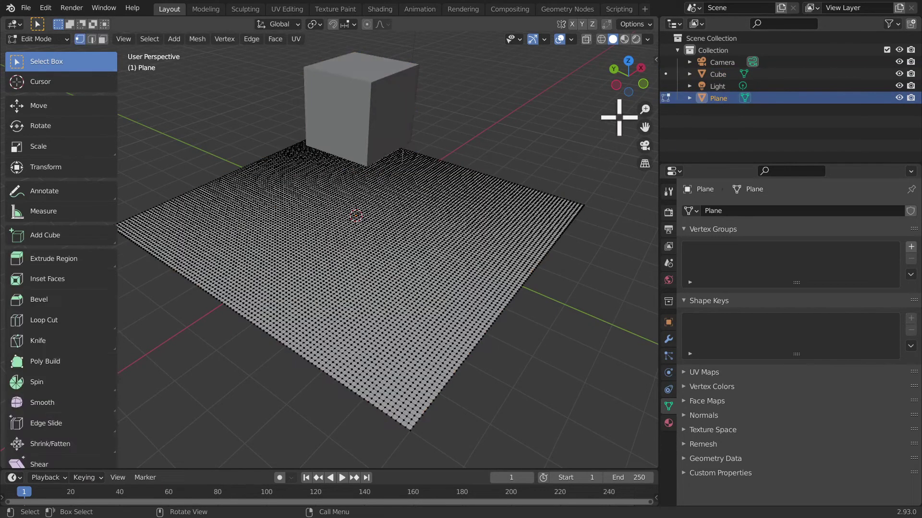
# Keep toggling edit focus between Cube and Plane, finishing with the Plane's vertex grid in Edit Mode
pyautogui.click(666, 74)
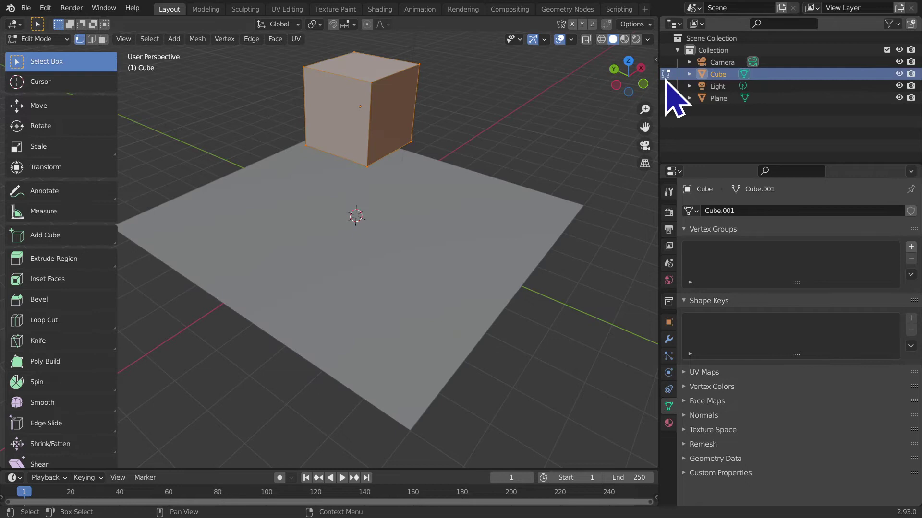
pyautogui.click(666, 98)
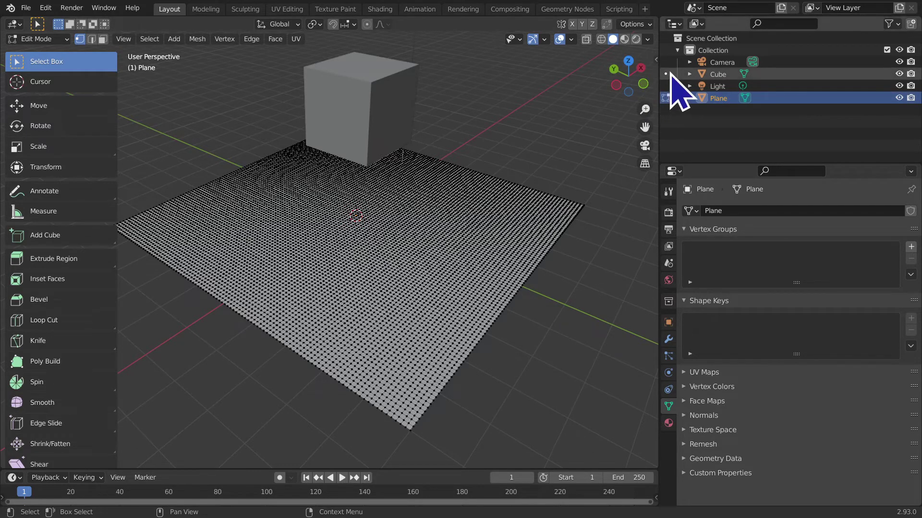
pyautogui.click(665, 74)
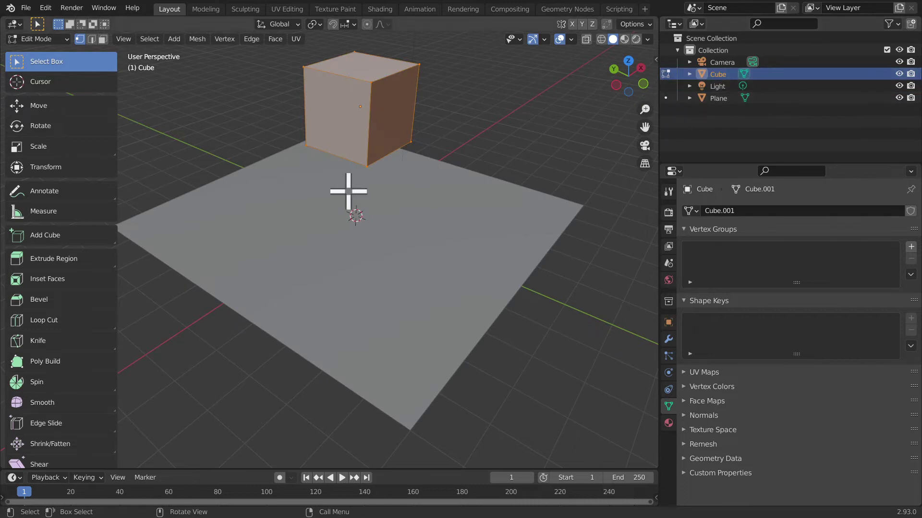
pyautogui.moveTo(345, 191); pyautogui.dragTo(514, 174, button='middle')
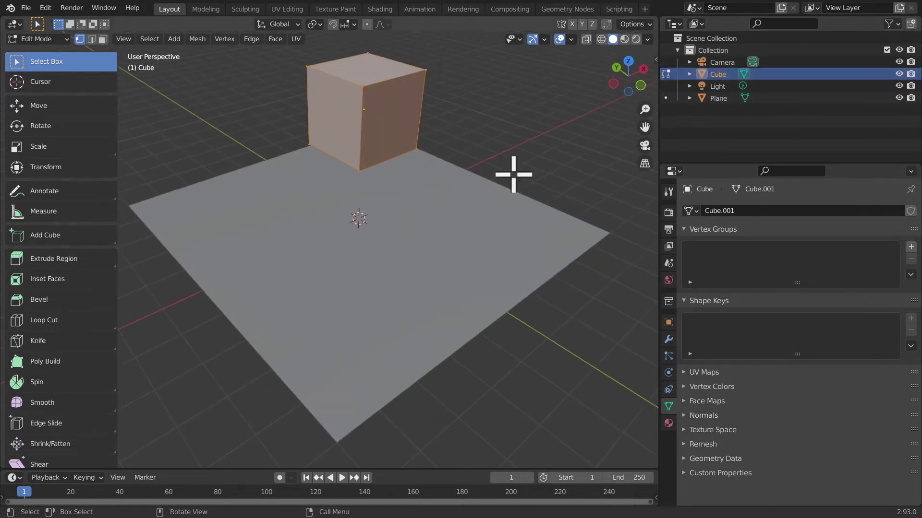
pyautogui.click(665, 98)
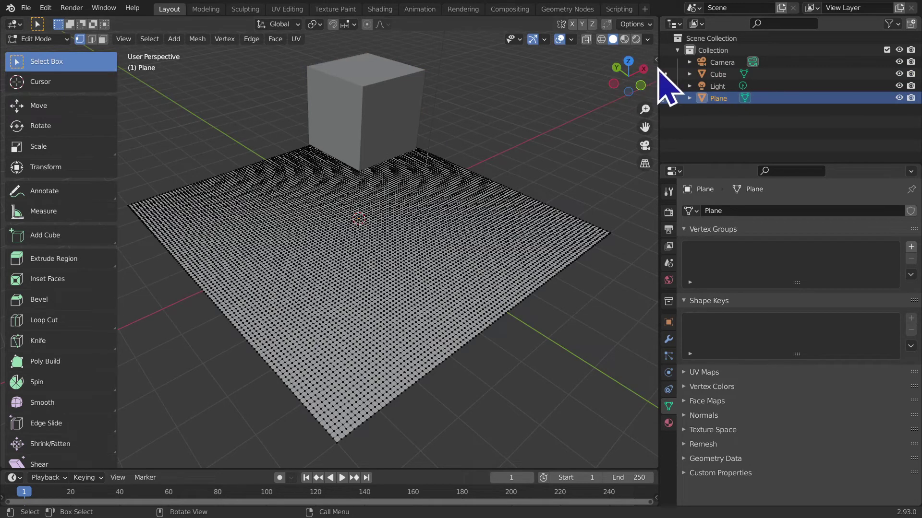
pyautogui.click(666, 73)
pyautogui.click(666, 98)
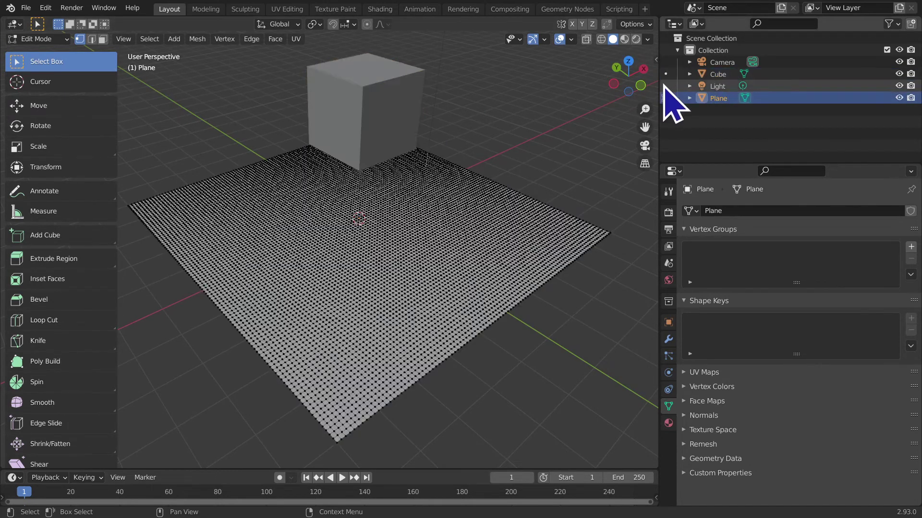
pyautogui.click(665, 73)
pyautogui.click(666, 98)
pyautogui.click(665, 74)
pyautogui.click(665, 98)
pyautogui.click(666, 73)
pyautogui.click(666, 98)
pyautogui.click(665, 74)
pyautogui.click(666, 98)
pyautogui.click(666, 73)
pyautogui.click(666, 98)
pyautogui.click(665, 73)
pyautogui.click(666, 98)
pyautogui.click(666, 73)
pyautogui.click(666, 98)
pyautogui.click(666, 74)
pyautogui.click(666, 97)
pyautogui.click(666, 98)
pyautogui.click(667, 98)
pyautogui.click(666, 74)
pyautogui.click(666, 98)
pyautogui.click(665, 73)
pyautogui.click(666, 98)
pyautogui.click(666, 73)
pyautogui.click(667, 98)
pyautogui.click(64, 39)
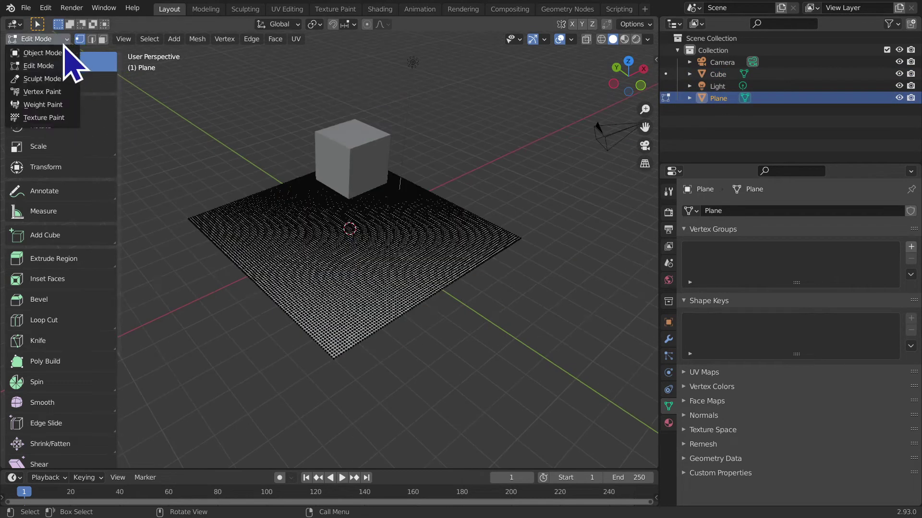
# Switch the scene into Weight Paint mode from the mode dropdown
pyautogui.click(69, 104)
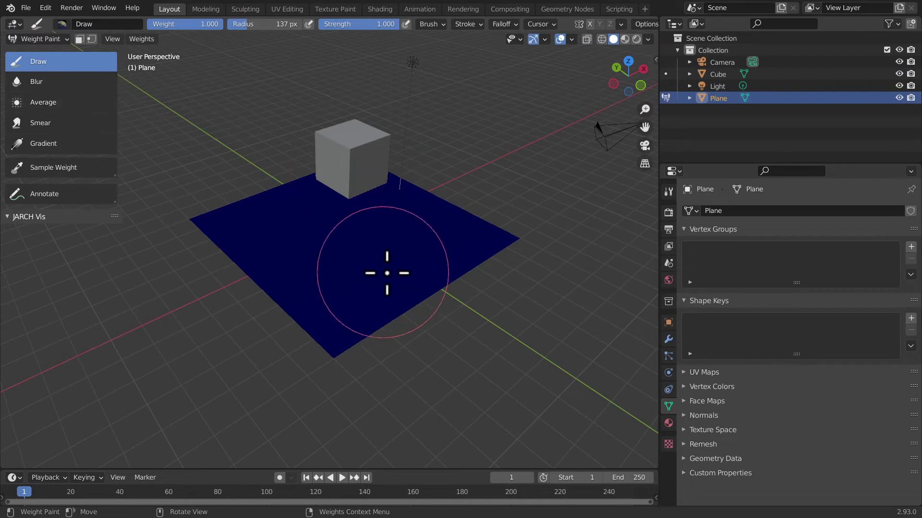
pyautogui.scroll(2, 393, 290)
pyautogui.scroll(-1, 393, 290)
pyautogui.scroll(-1, 393, 290)
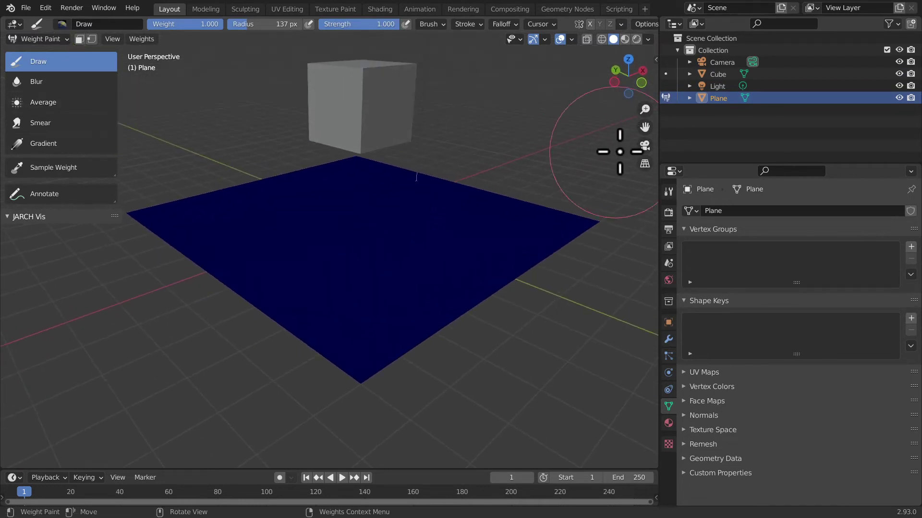
pyautogui.moveTo(644, 127); pyautogui.dragTo(615, 180)
pyautogui.scroll(1, 484, 304)
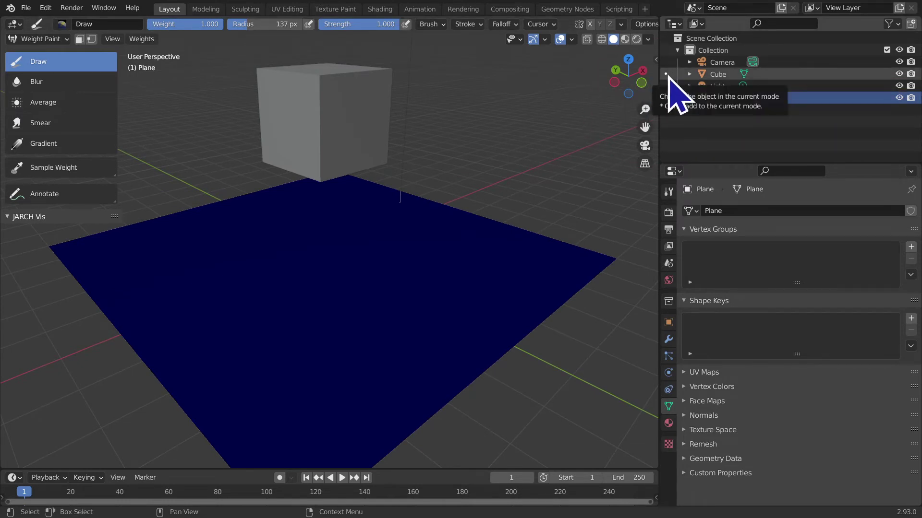
# Toggle weight painting between Cube and Plane, settle on the Cube, and paint its top corner
pyautogui.click(666, 74)
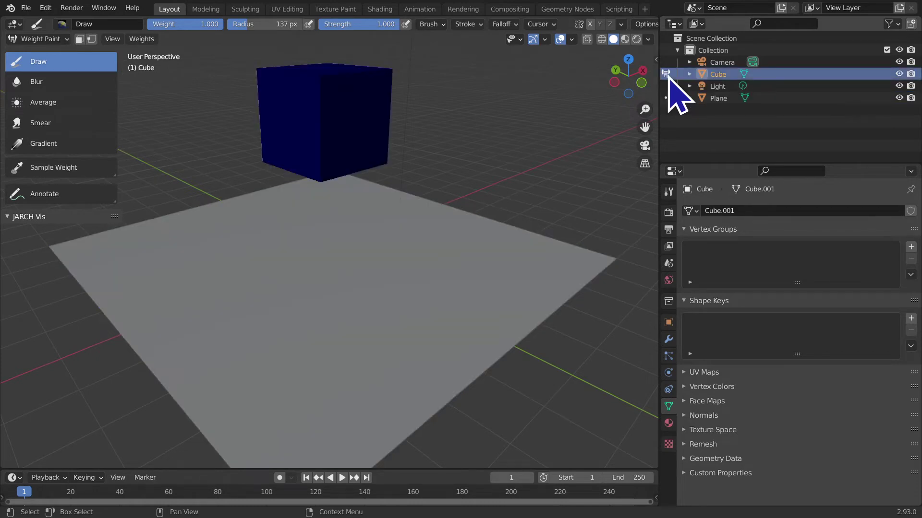
pyautogui.moveTo(366, 205); pyautogui.dragTo(387, 214, button='middle')
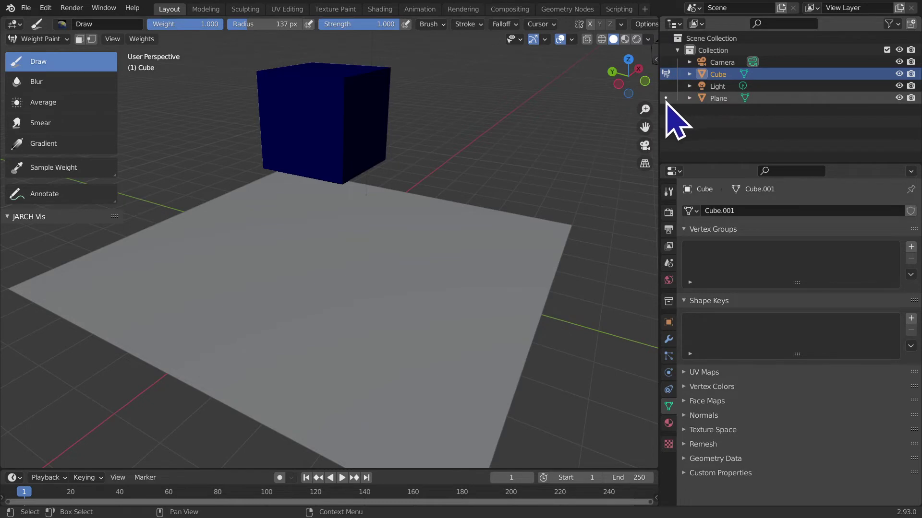
pyautogui.click(666, 98)
pyautogui.click(665, 74)
pyautogui.click(666, 97)
pyautogui.click(666, 74)
pyautogui.click(666, 98)
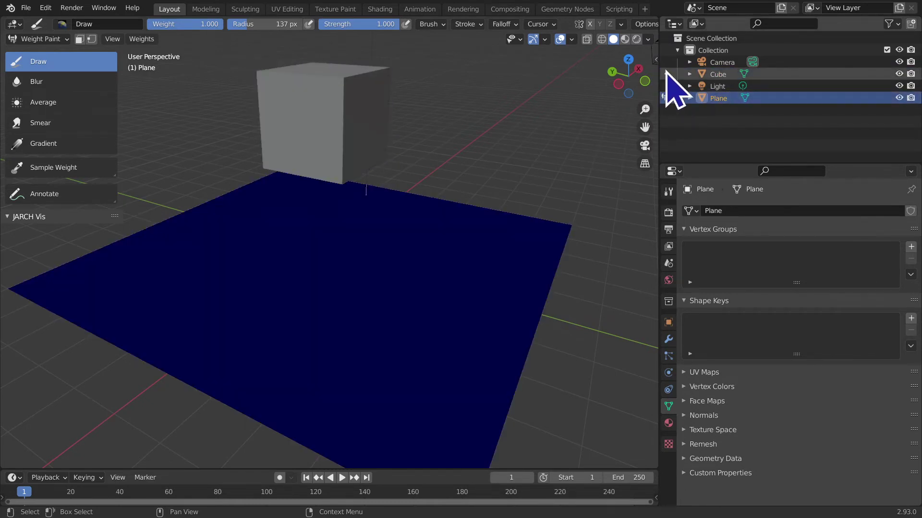
pyautogui.click(665, 73)
pyautogui.click(666, 98)
pyautogui.click(666, 74)
pyautogui.click(666, 98)
pyautogui.click(666, 74)
pyautogui.click(666, 98)
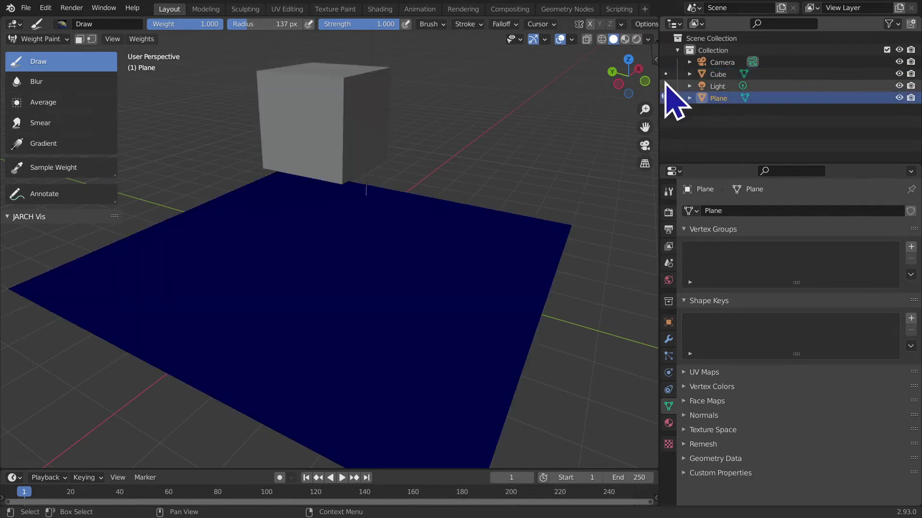
pyautogui.click(666, 74)
pyautogui.click(666, 98)
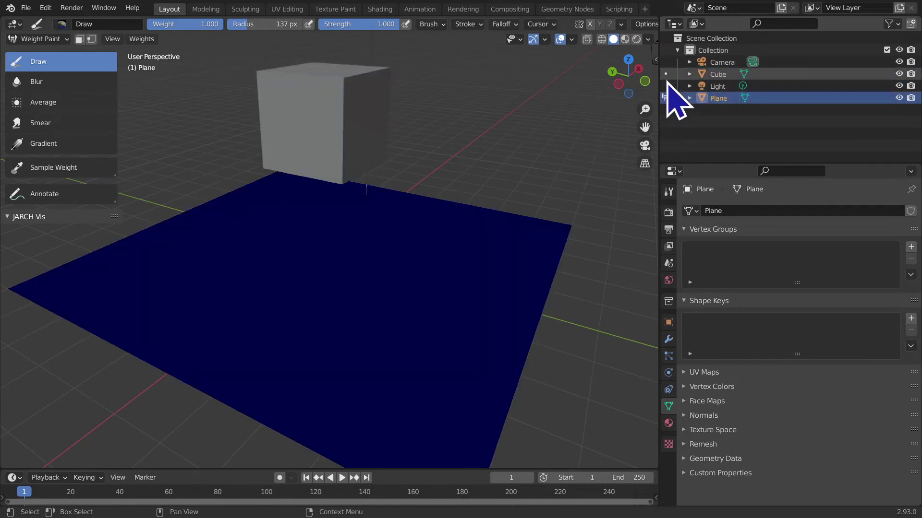
pyautogui.click(666, 74)
pyautogui.click(665, 98)
pyautogui.click(666, 74)
pyautogui.click(666, 98)
pyautogui.click(666, 74)
pyautogui.click(666, 98)
pyautogui.click(666, 74)
pyautogui.click(666, 98)
pyautogui.click(665, 74)
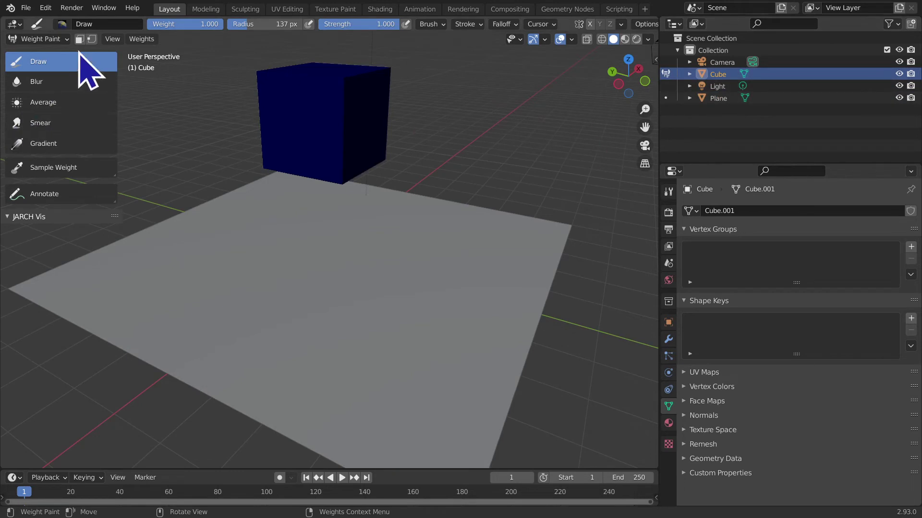
pyautogui.moveTo(319, 76)
pyautogui.mouseDown()
pyautogui.moveTo(355, 86)
pyautogui.moveTo(322, 65)
pyautogui.moveTo(339, 79)
pyautogui.mouseUp()
# Paint full red weight over the Cube's faces while orbiting around it
pyautogui.moveTo(357, 78)
pyautogui.mouseDown(button='middle')
pyautogui.moveTo(411, 99)
pyautogui.moveTo(388, 112)
pyautogui.moveTo(329, 259)
pyautogui.moveTo(278, 247)
pyautogui.moveTo(281, 254)
pyautogui.moveTo(246, 253)
pyautogui.mouseUp(button='middle')
pyautogui.moveTo(189, 263)
pyautogui.mouseDown(button='middle')
pyautogui.moveTo(173, 253)
pyautogui.moveTo(247, 144)
pyautogui.mouseUp(button='middle')
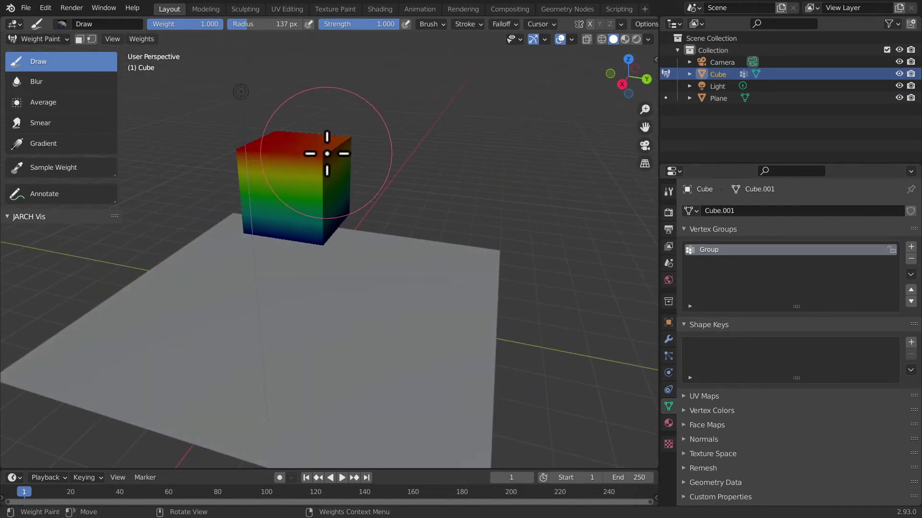
pyautogui.moveTo(333, 185)
pyautogui.mouseDown(button='middle')
pyautogui.moveTo(391, 124)
pyautogui.moveTo(297, 226)
pyautogui.moveTo(411, 208)
pyautogui.moveTo(312, 208)
pyautogui.mouseUp(button='middle')
pyautogui.moveTo(208, 209); pyautogui.dragTo(283, 188, button='middle')
pyautogui.moveTo(268, 191); pyautogui.dragTo(479, 191, button='middle')
pyautogui.moveTo(362, 134)
pyautogui.mouseDown(button='middle')
pyautogui.moveTo(278, 154)
pyautogui.moveTo(387, 154)
pyautogui.moveTo(447, 143)
pyautogui.mouseUp(button='middle')
pyautogui.moveTo(447, 142)
pyautogui.mouseDown()
pyautogui.moveTo(455, 142)
pyautogui.moveTo(384, 160)
pyautogui.mouseUp()
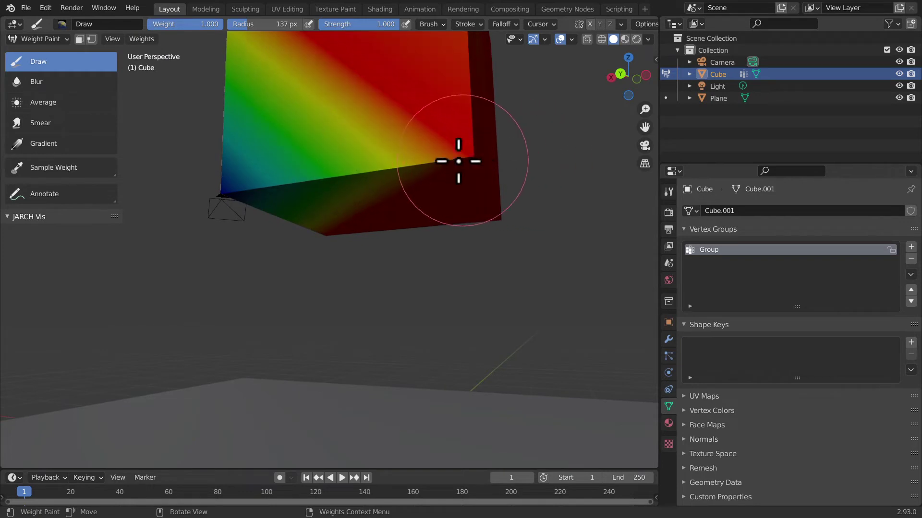
pyautogui.moveTo(428, 148); pyautogui.dragTo(429, 175, button='middle')
pyautogui.moveTo(429, 175)
pyautogui.mouseDown()
pyautogui.moveTo(376, 144)
pyautogui.moveTo(375, 152)
pyautogui.mouseUp()
pyautogui.moveTo(374, 152)
pyautogui.mouseDown(button='middle')
pyautogui.moveTo(427, 138)
pyautogui.moveTo(388, 208)
pyautogui.mouseUp(button='middle')
pyautogui.scroll(-6, 389, 208)
pyautogui.moveTo(418, 158)
pyautogui.mouseDown(button='middle')
pyautogui.moveTo(391, 197)
pyautogui.moveTo(360, 208)
pyautogui.moveTo(348, 228)
pyautogui.moveTo(471, 200)
pyautogui.moveTo(451, 215)
pyautogui.mouseUp(button='middle')
# Finish painting the Cube's top and right faces at full weight and enter Edit Mode
pyautogui.press('Tab')
pyautogui.press('Tab')
pyautogui.press('Tab')
pyautogui.press('Tab')
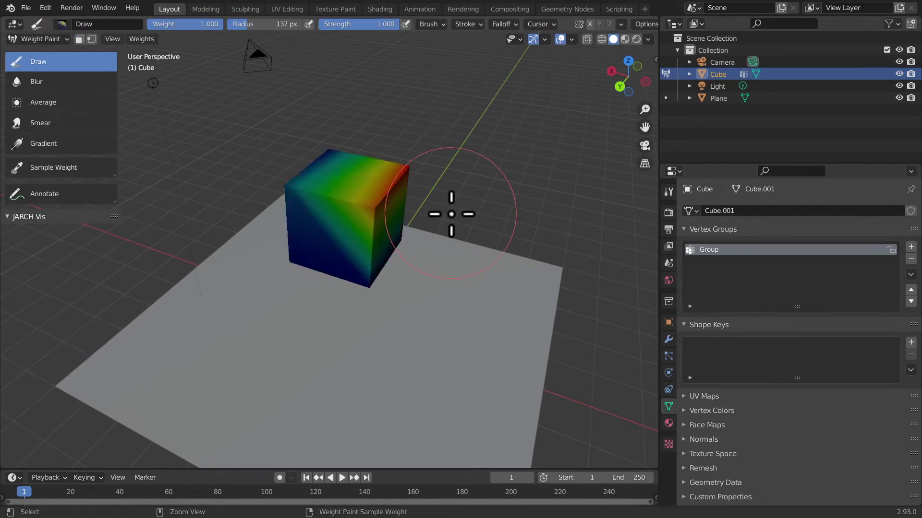
pyautogui.moveTo(451, 215); pyautogui.dragTo(418, 177, button='middle')
pyautogui.moveTo(380, 292)
pyautogui.mouseDown(button='middle')
pyautogui.moveTo(377, 199)
pyautogui.moveTo(450, 229)
pyautogui.moveTo(448, 251)
pyautogui.mouseUp(button='middle')
pyautogui.moveTo(257, 243)
pyautogui.mouseDown(button='middle')
pyautogui.moveTo(333, 224)
pyautogui.moveTo(274, 181)
pyautogui.moveTo(405, 187)
pyautogui.moveTo(418, 151)
pyautogui.mouseUp(button='middle')
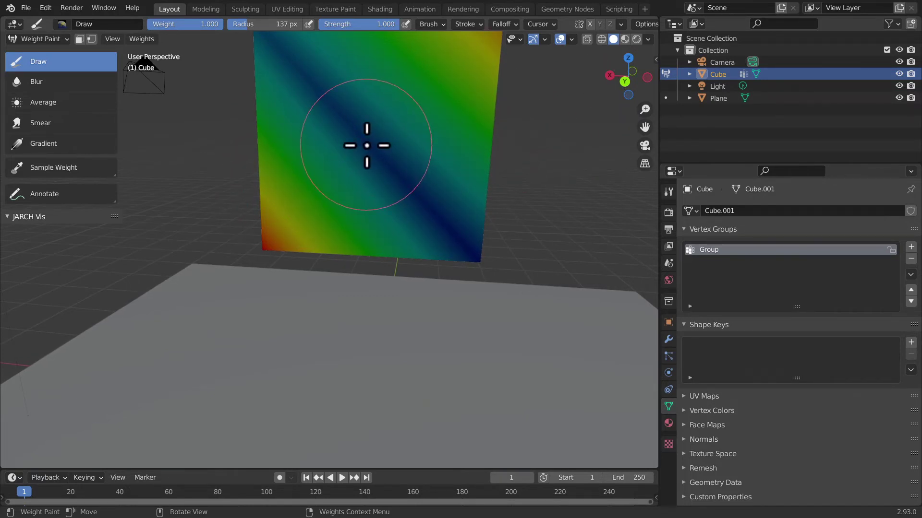
pyautogui.scroll(-4, 366, 146)
pyautogui.moveTo(366, 144); pyautogui.dragTo(441, 186, button='middle')
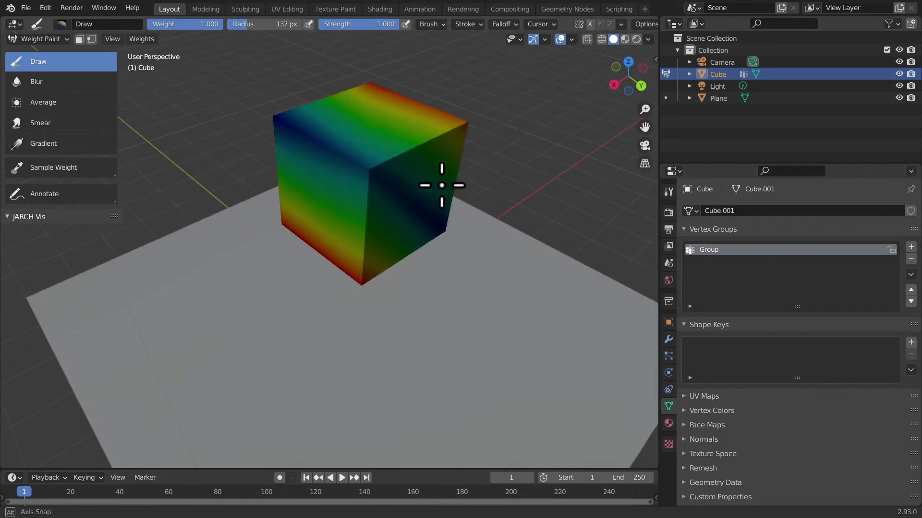
pyautogui.scroll(4, 372, 192)
pyautogui.moveTo(391, 134); pyautogui.dragTo(375, 149)
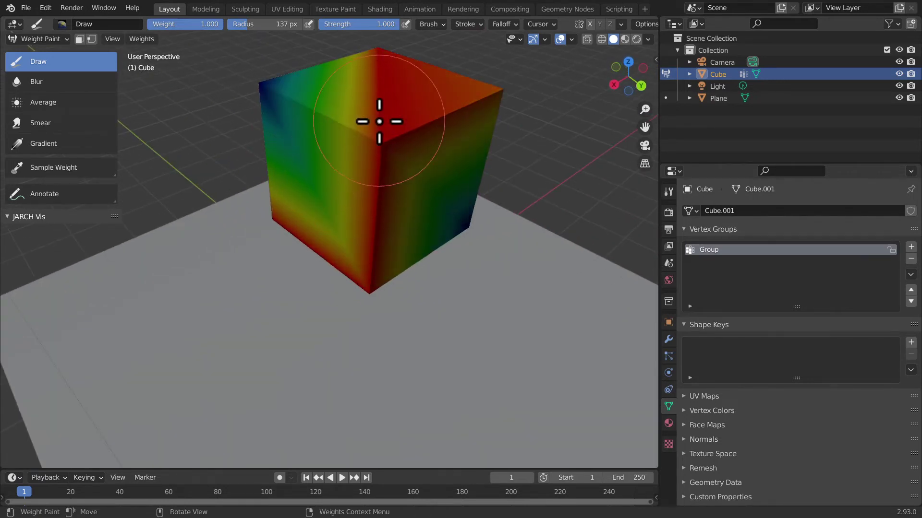
pyautogui.press('Tab')
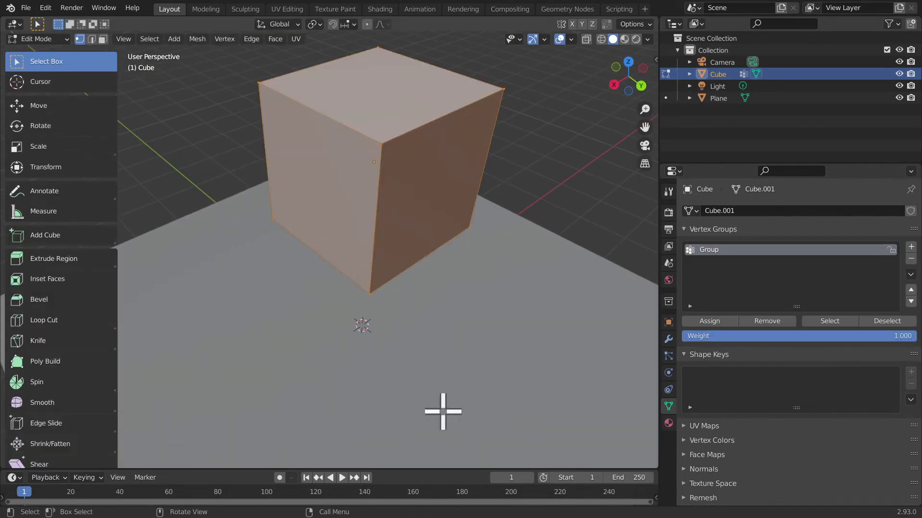
# Make the Plane the weight-painted object and cover most of it with full red weight
pyautogui.press('Tab')
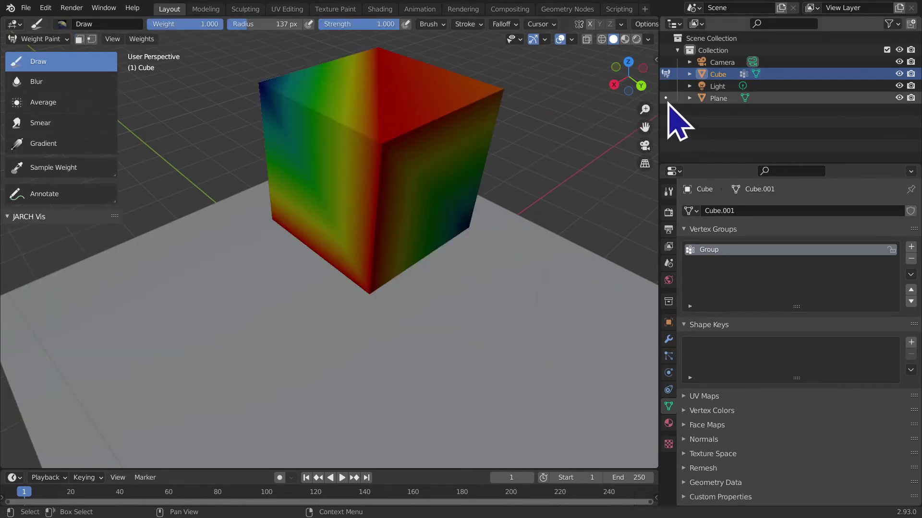
pyautogui.click(665, 98)
pyautogui.moveTo(513, 301)
pyautogui.mouseDown(button='middle')
pyautogui.moveTo(462, 256)
pyautogui.moveTo(449, 304)
pyautogui.moveTo(401, 205)
pyautogui.mouseUp(button='middle')
pyautogui.moveTo(405, 194)
pyautogui.mouseDown()
pyautogui.moveTo(279, 265)
pyautogui.moveTo(401, 374)
pyautogui.moveTo(99, 305)
pyautogui.moveTo(62, 350)
pyautogui.moveTo(192, 280)
pyautogui.mouseUp()
pyautogui.moveTo(37, 251)
pyautogui.mouseDown()
pyautogui.moveTo(62, 191)
pyautogui.moveTo(232, 208)
pyautogui.moveTo(608, 214)
pyautogui.moveTo(424, 243)
pyautogui.mouseUp()
pyautogui.moveTo(425, 242)
pyautogui.mouseDown(button='middle')
pyautogui.moveTo(367, 190)
pyautogui.moveTo(405, 377)
pyautogui.mouseUp(button='middle')
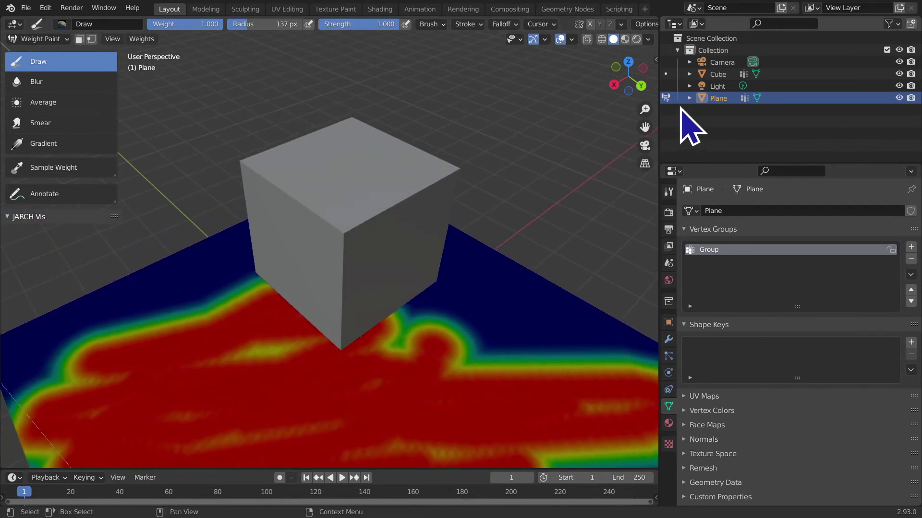
# Switch weight painting back to the Cube, paint its visible faces red, then enter Edit Mode
pyautogui.click(666, 73)
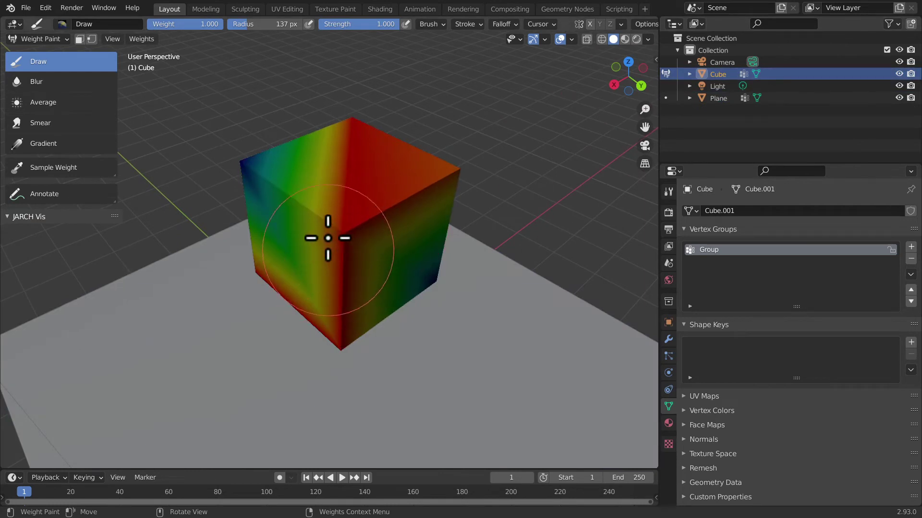
pyautogui.moveTo(327, 241); pyautogui.dragTo(417, 168, button='middle')
pyautogui.moveTo(417, 167); pyautogui.dragTo(314, 164)
pyautogui.moveTo(323, 179)
pyautogui.mouseDown(button='middle')
pyautogui.moveTo(548, 138)
pyautogui.moveTo(577, 107)
pyautogui.moveTo(230, 294)
pyautogui.moveTo(313, 222)
pyautogui.mouseUp(button='middle')
pyautogui.scroll(5, 228, 300)
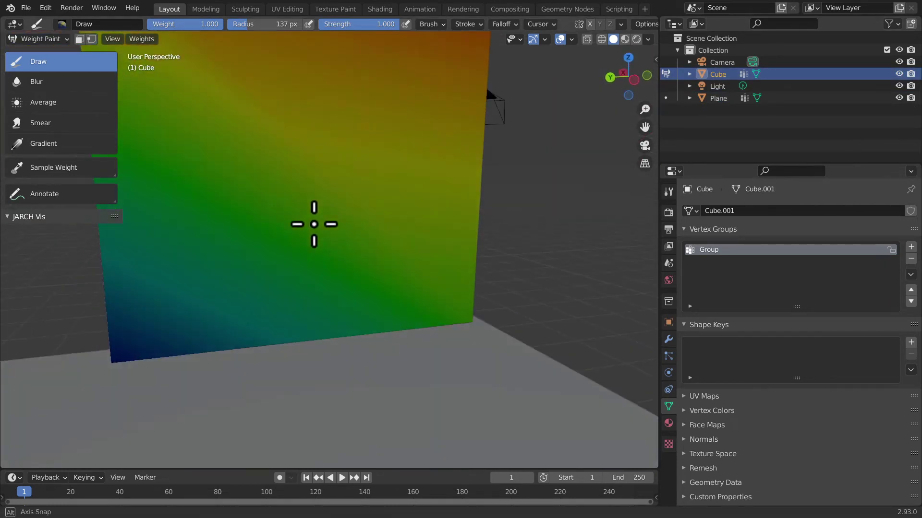
pyautogui.scroll(-5, 353, 253)
pyautogui.moveTo(353, 253)
pyautogui.mouseDown(button='middle')
pyautogui.moveTo(282, 335)
pyautogui.moveTo(403, 254)
pyautogui.mouseUp(button='middle')
pyautogui.scroll(4, 341, 268)
pyautogui.moveTo(341, 267)
pyautogui.mouseDown(button='middle')
pyautogui.moveTo(371, 194)
pyautogui.moveTo(360, 231)
pyautogui.moveTo(315, 212)
pyautogui.moveTo(322, 203)
pyautogui.mouseUp(button='middle')
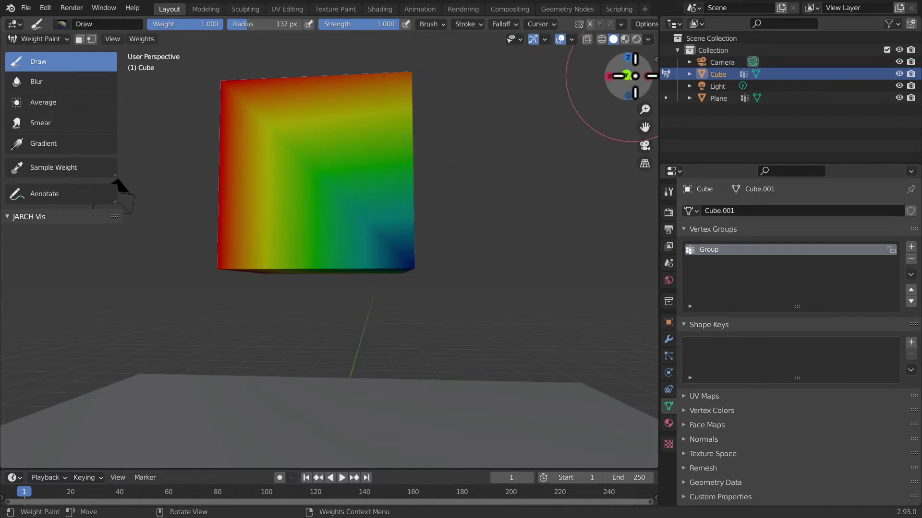
pyautogui.press('Tab')
# Return to Object Mode and deselect the Cube
pyautogui.scroll(-3, 405, 212)
pyautogui.scroll(-4, 404, 211)
pyautogui.click(39, 39)
pyautogui.scroll(4, 317, 130)
pyautogui.click(373, 172)
pyautogui.moveTo(317, 129)
pyautogui.mouseDown(button='middle')
pyautogui.moveTo(372, 173)
pyautogui.moveTo(449, 191)
pyautogui.moveTo(638, 107)
pyautogui.mouseUp(button='middle')
# Expand Cube and Plane in the Outliner and select the Plane
pyautogui.click(689, 75)
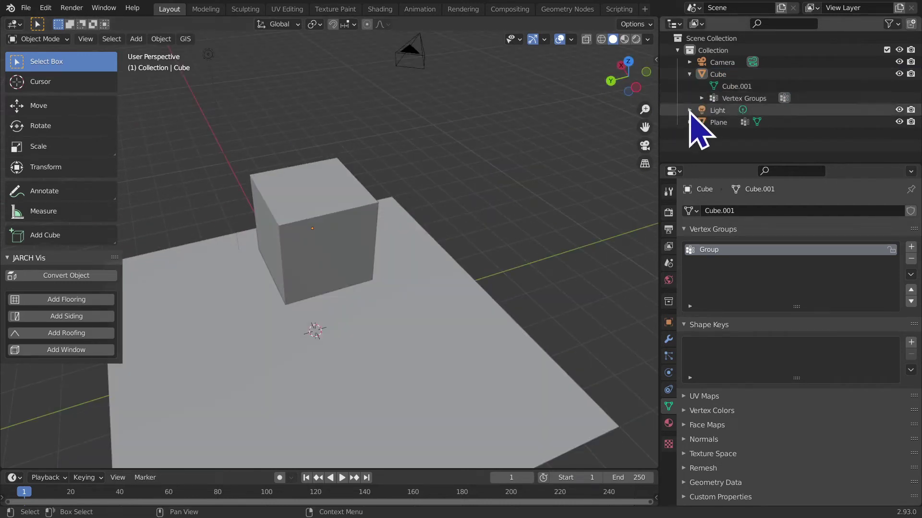
pyautogui.click(689, 123)
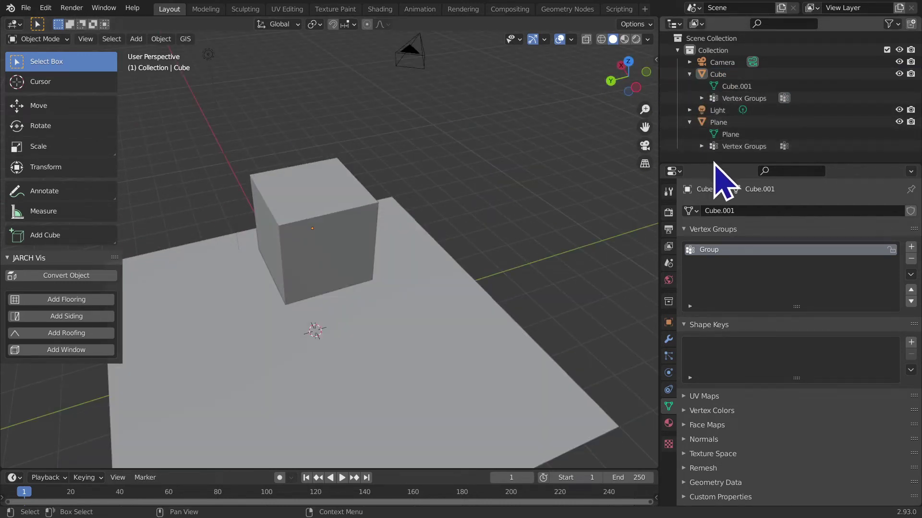
pyautogui.click(730, 98)
pyautogui.click(741, 146)
pyautogui.click(748, 98)
pyautogui.click(737, 146)
pyautogui.click(744, 98)
pyautogui.click(741, 146)
pyautogui.click(744, 98)
pyautogui.click(742, 146)
pyautogui.click(744, 98)
pyautogui.click(742, 146)
pyautogui.click(744, 98)
pyautogui.click(742, 146)
pyautogui.click(744, 98)
pyautogui.click(737, 134)
pyautogui.click(691, 98)
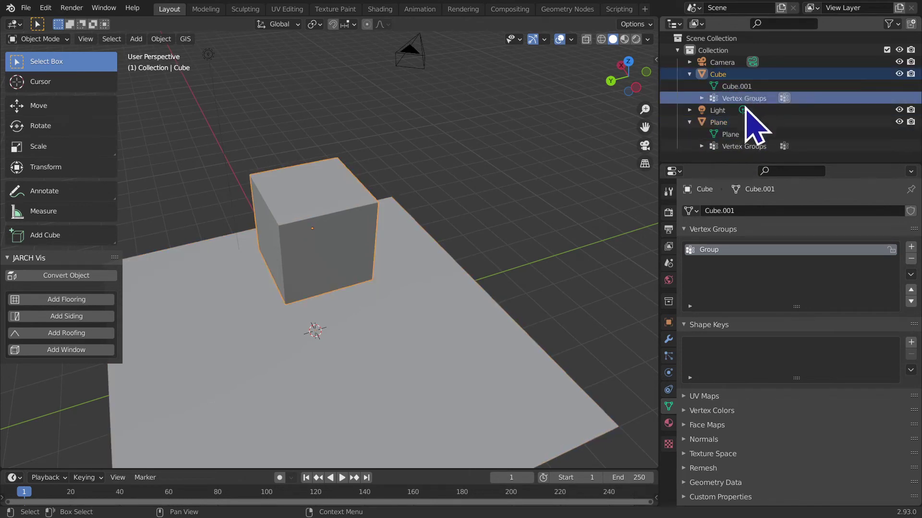
pyautogui.click(724, 146)
pyautogui.moveTo(624, 154)
pyautogui.mouseDown(button='middle')
pyautogui.moveTo(497, 156)
pyautogui.moveTo(438, 278)
pyautogui.mouseUp(button='middle')
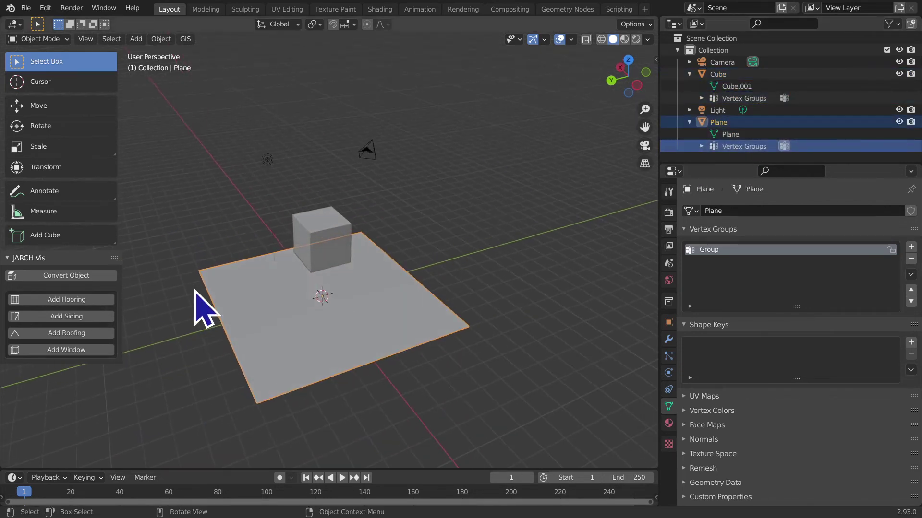
# Add the Cube to the selection, delete both objects, and hide the toolbar
pyautogui.keyDown('shift'); pyautogui.click(347, 252); pyautogui.keyUp('shift')
pyautogui.press('x')
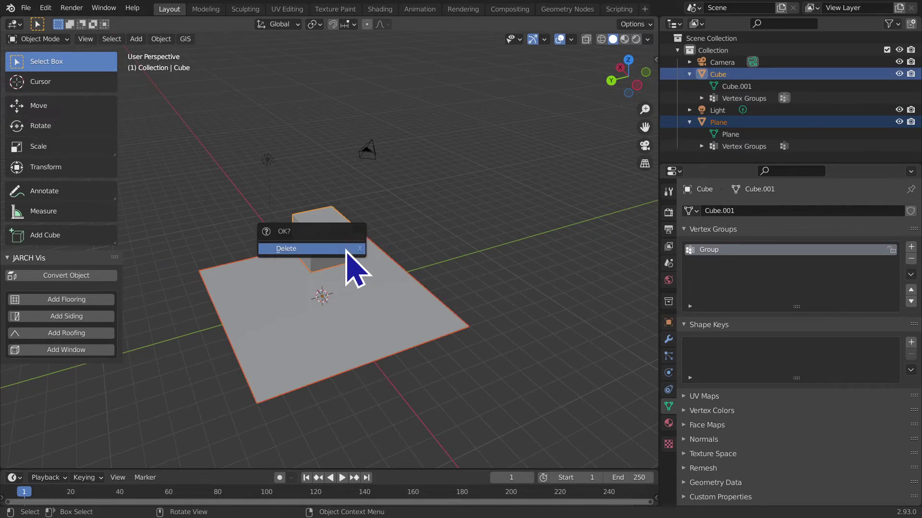
pyautogui.click(348, 250)
pyautogui.moveTo(358, 256)
pyautogui.mouseDown(button='middle')
pyautogui.moveTo(395, 288)
pyautogui.moveTo(460, 284)
pyautogui.mouseUp(button='middle')
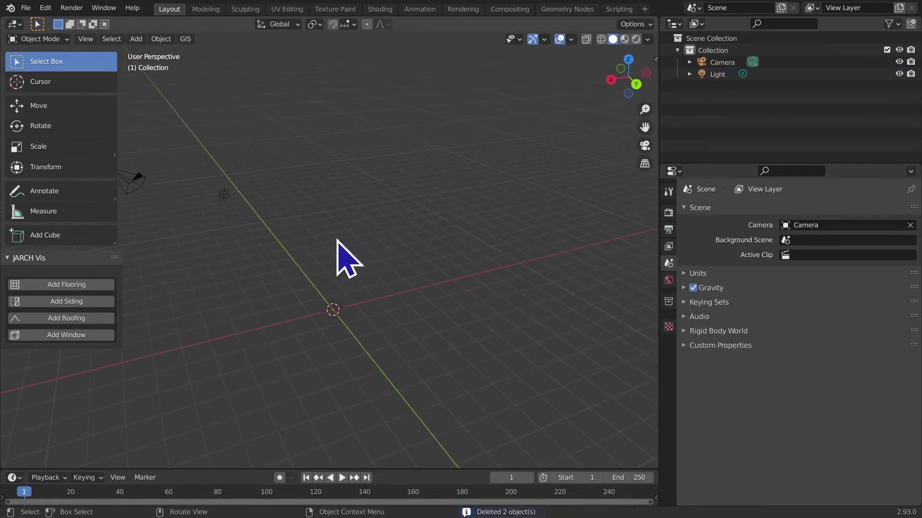
pyautogui.press('t')
pyautogui.moveTo(643, 144); pyautogui.dragTo(395, 282)
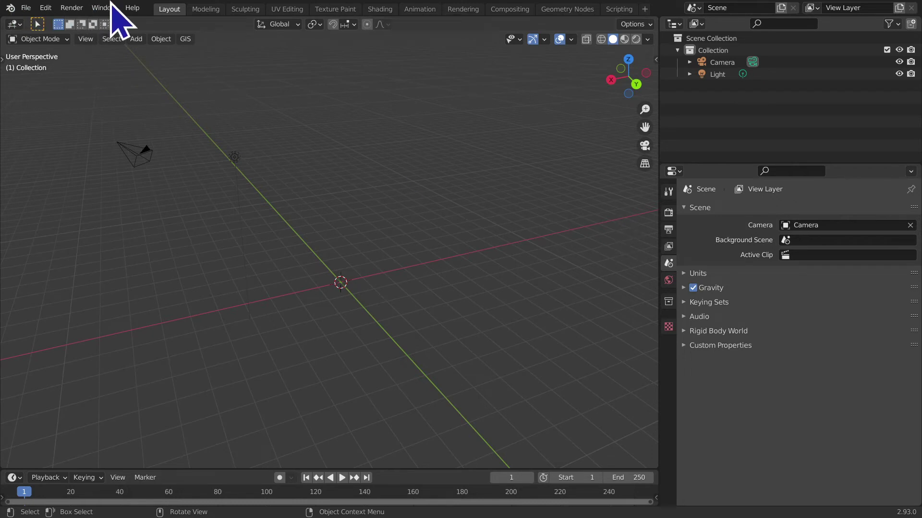
pyautogui.moveTo(326, 274); pyautogui.dragTo(374, 244, button='middle')
pyautogui.moveTo(645, 126); pyautogui.dragTo(581, 142)
pyautogui.moveTo(270, 258); pyautogui.dragTo(308, 270, button='middle')
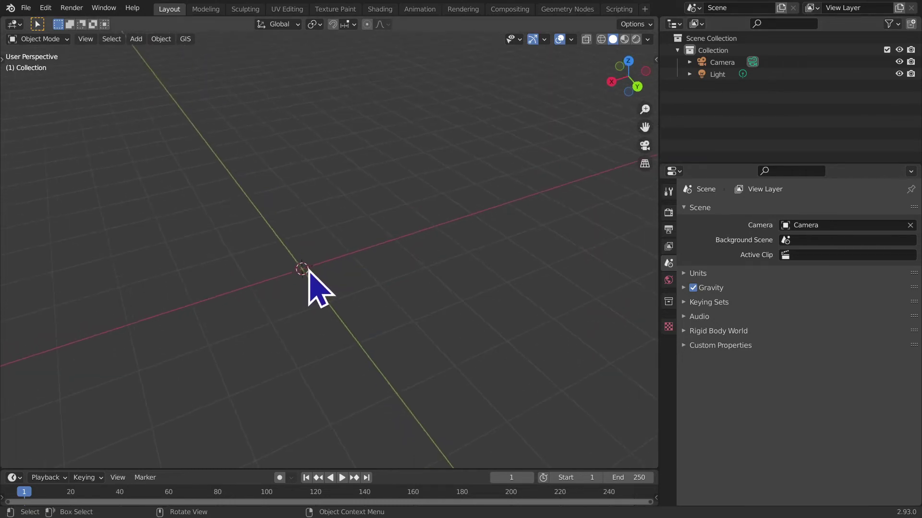
pyautogui.hotkey('shift', 'a')
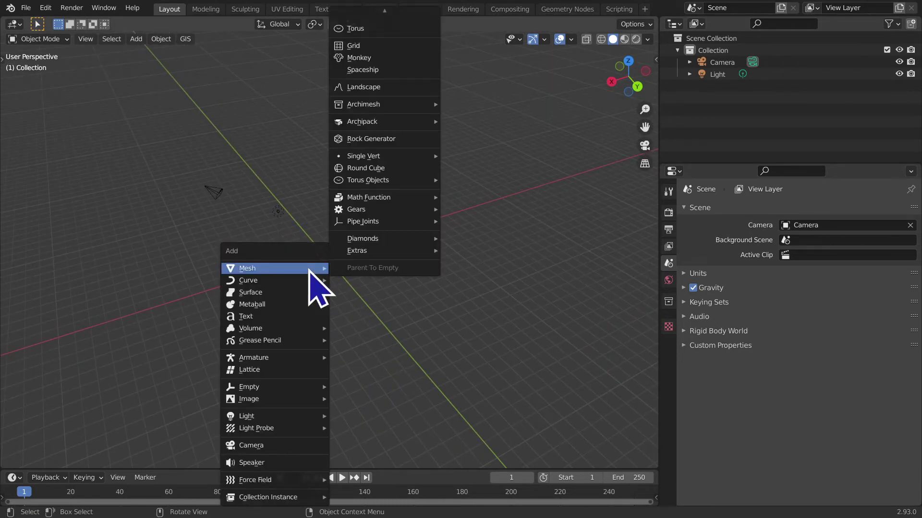
# Add a new Plane mesh at the origin
pyautogui.scroll(1, 363, 28)
pyautogui.scroll(5, 366, 24)
pyautogui.click(365, 16)
pyautogui.scroll(3, 413, 140)
pyautogui.scroll(3, 414, 144)
# In Edit Mode, add then remove a vertex group so the plane has none
pyautogui.press('Tab')
pyautogui.click(397, 296)
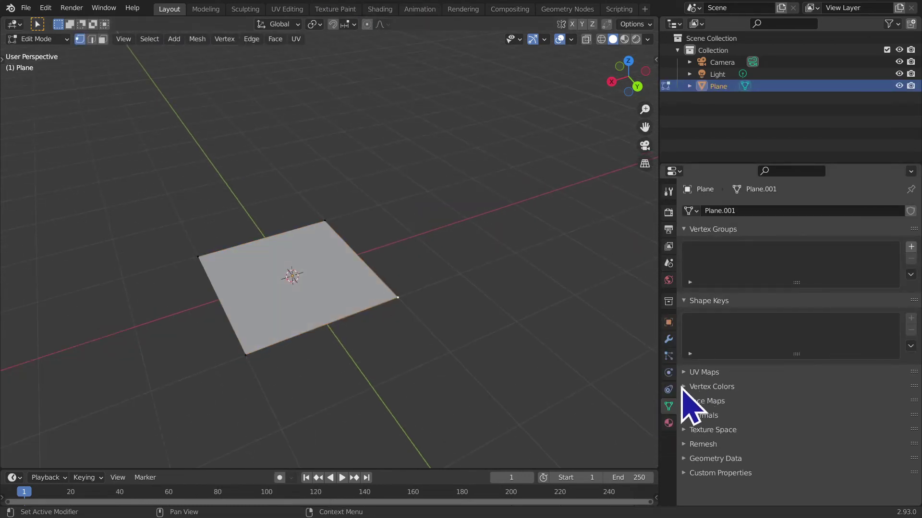
pyautogui.click(908, 250)
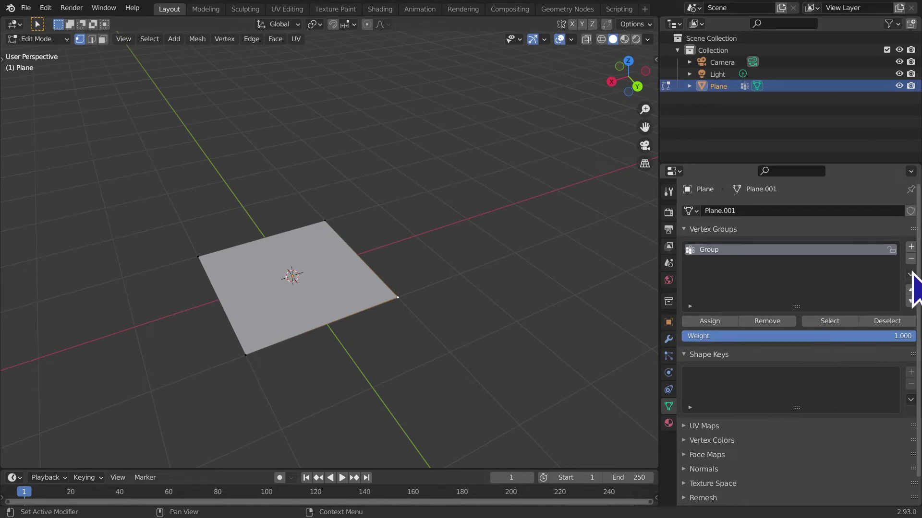
pyautogui.click(911, 258)
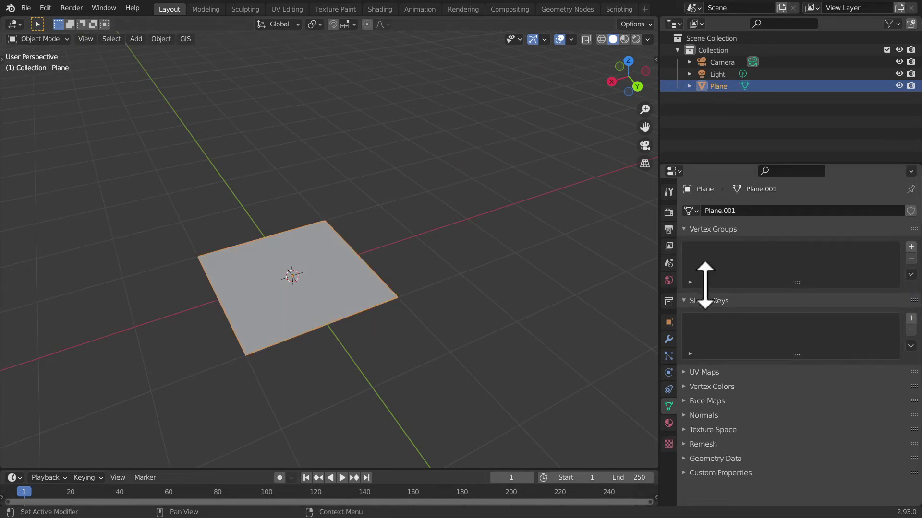
pyautogui.moveTo(572, 243); pyautogui.dragTo(562, 216, button='middle')
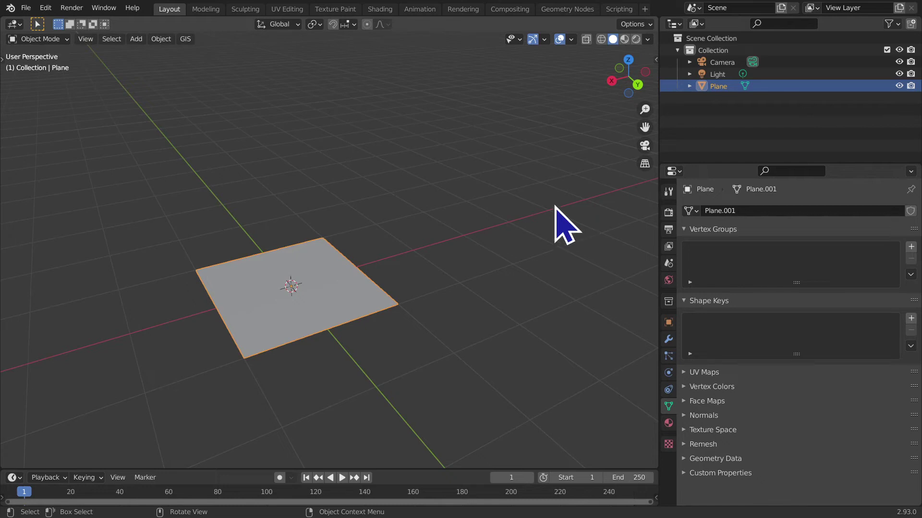
pyautogui.moveTo(533, 237)
pyautogui.mouseDown(button='middle')
pyautogui.moveTo(502, 335)
pyautogui.moveTo(514, 292)
pyautogui.mouseUp(button='middle')
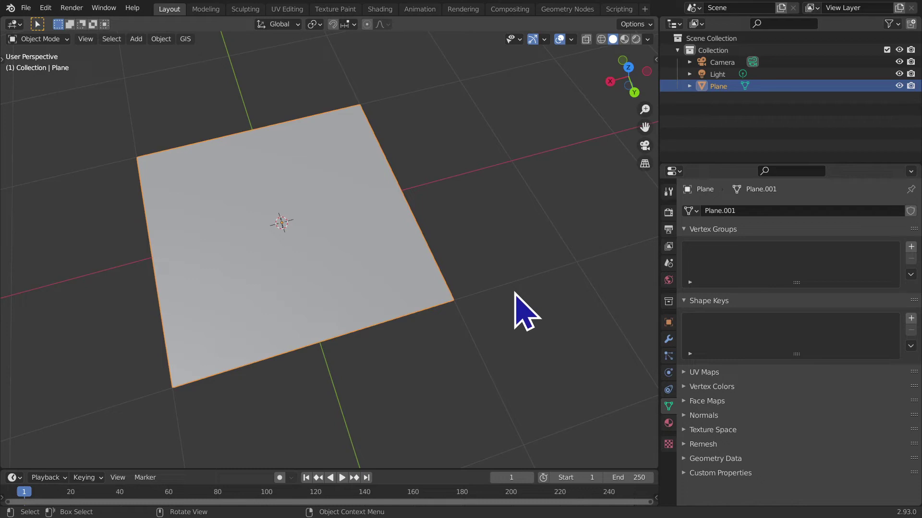
pyautogui.moveTo(514, 297)
pyautogui.mouseDown(button='middle')
pyautogui.moveTo(449, 257)
pyautogui.moveTo(479, 220)
pyautogui.moveTo(484, 230)
pyautogui.mouseUp(button='middle')
pyautogui.hotkey('alt', 'a')
pyautogui.click(286, 323)
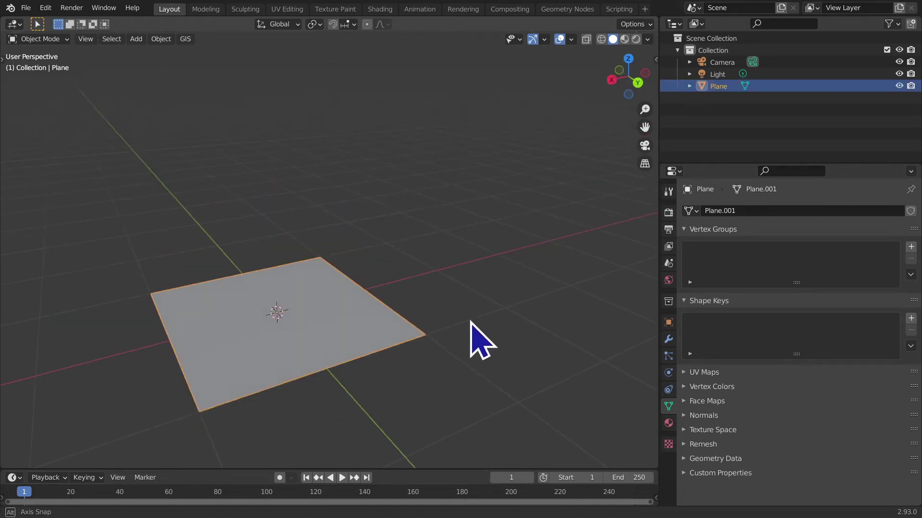
pyautogui.moveTo(474, 329); pyautogui.dragTo(440, 347, button='middle')
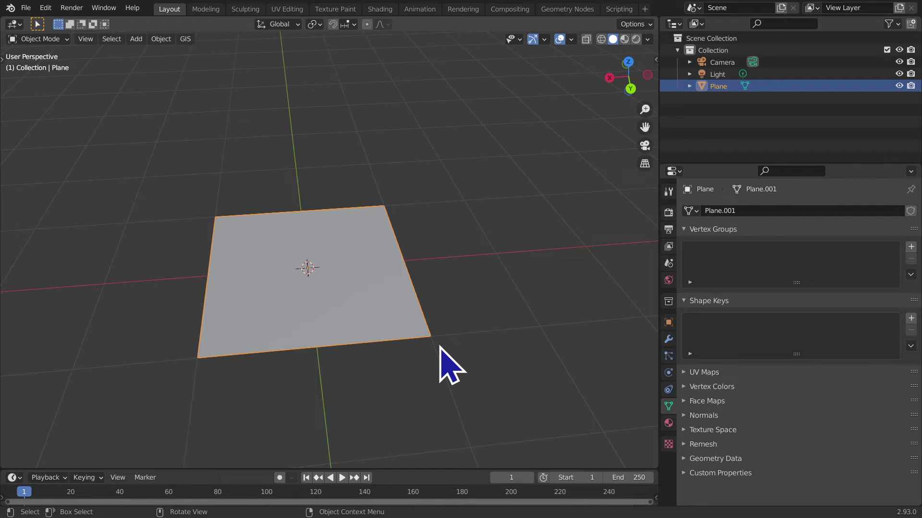
pyautogui.press('Tab')
pyautogui.press('Tab')
pyautogui.press('Tab')
pyautogui.press('Tab')
pyautogui.moveTo(440, 366)
pyautogui.mouseDown(button='middle')
pyautogui.moveTo(434, 376)
pyautogui.moveTo(483, 300)
pyautogui.mouseUp(button='middle')
pyautogui.press('Tab')
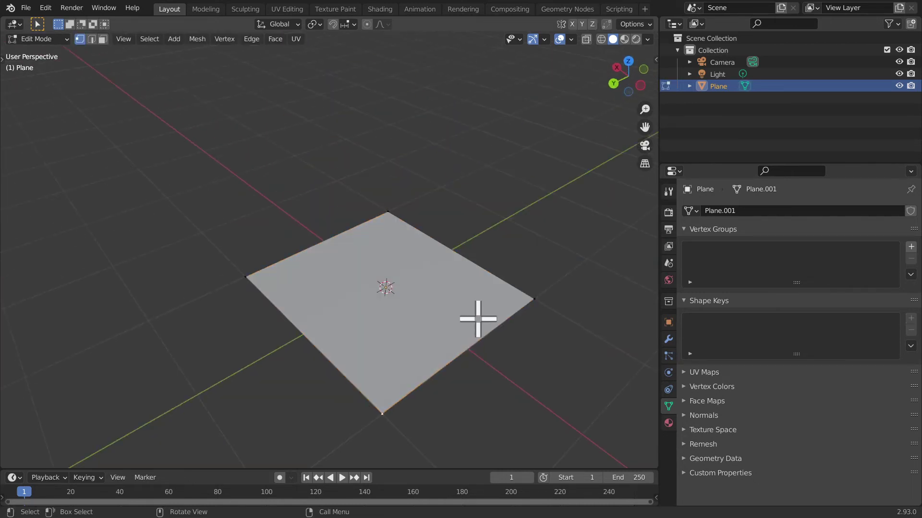
pyautogui.moveTo(579, 303); pyautogui.dragTo(621, 298, button='middle')
pyautogui.moveTo(378, 345); pyautogui.dragTo(461, 354, button='middle')
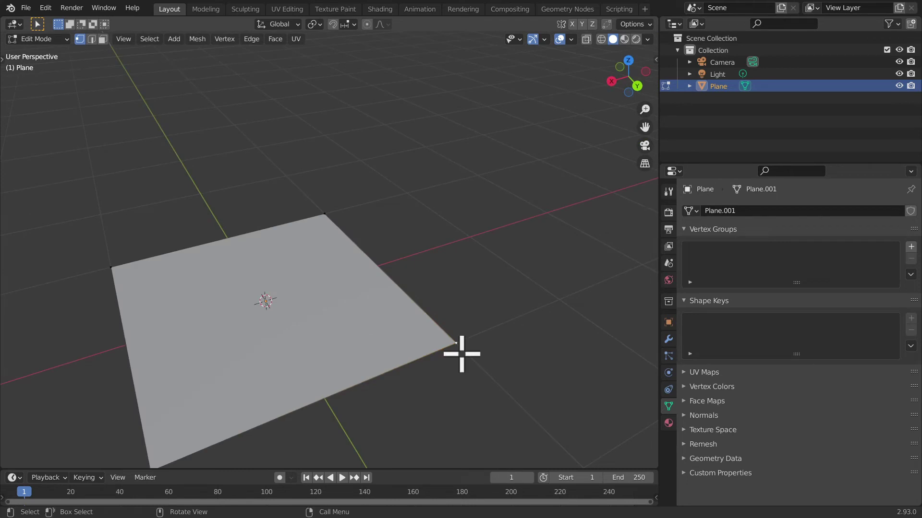
pyautogui.click(910, 247)
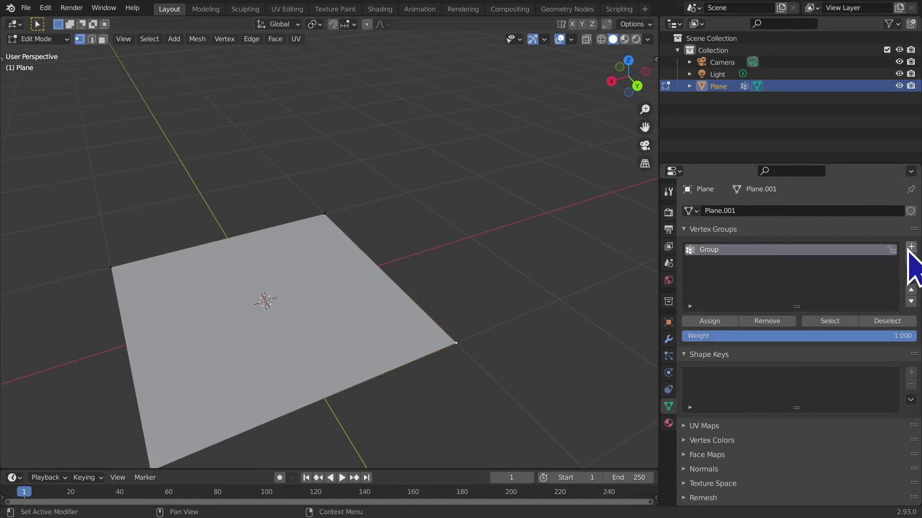
pyautogui.keyDown('shift'); pyautogui.moveTo(391, 414); pyautogui.dragTo(390, 343, button='middle'); pyautogui.keyUp('shift')
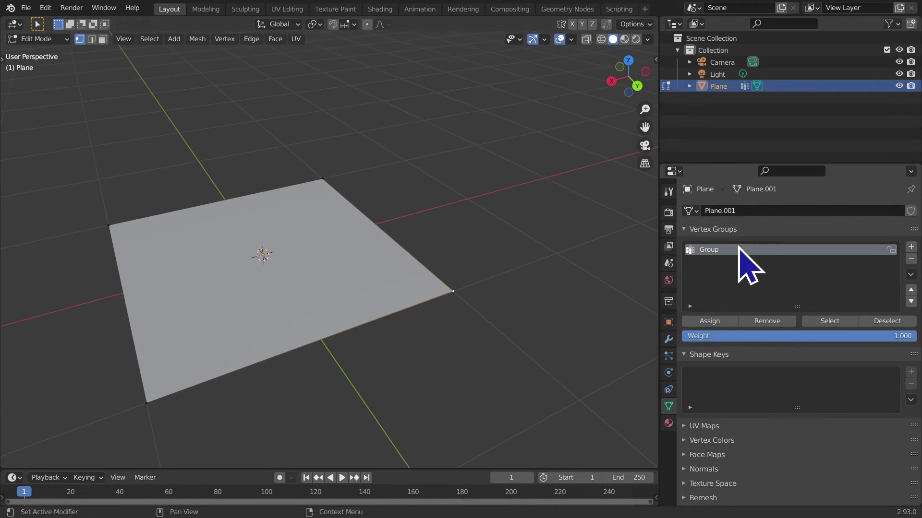
pyautogui.moveTo(496, 202); pyautogui.dragTo(476, 257, button='middle')
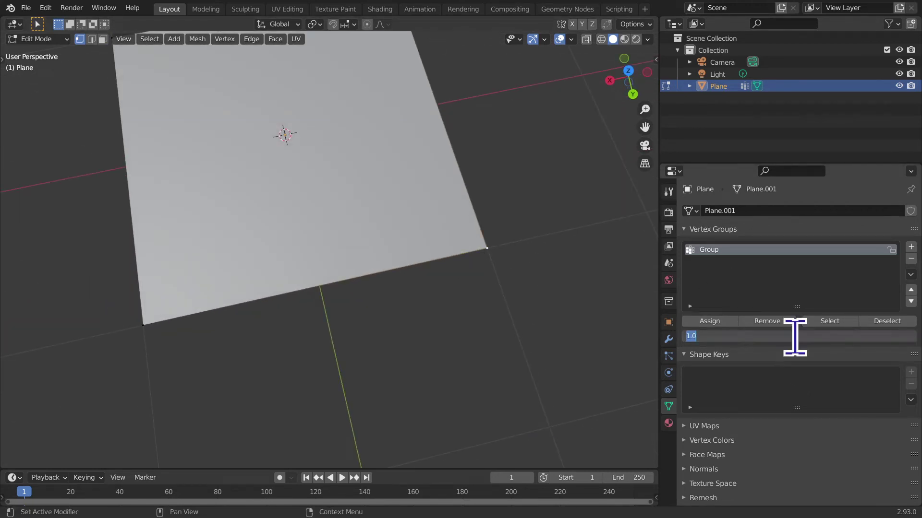
pyautogui.press('Tab')
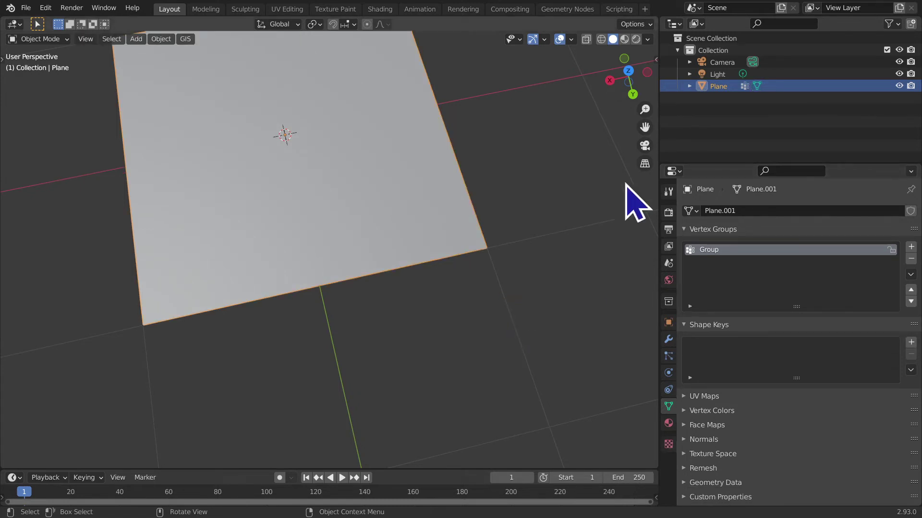
pyautogui.moveTo(645, 127); pyautogui.dragTo(655, 174)
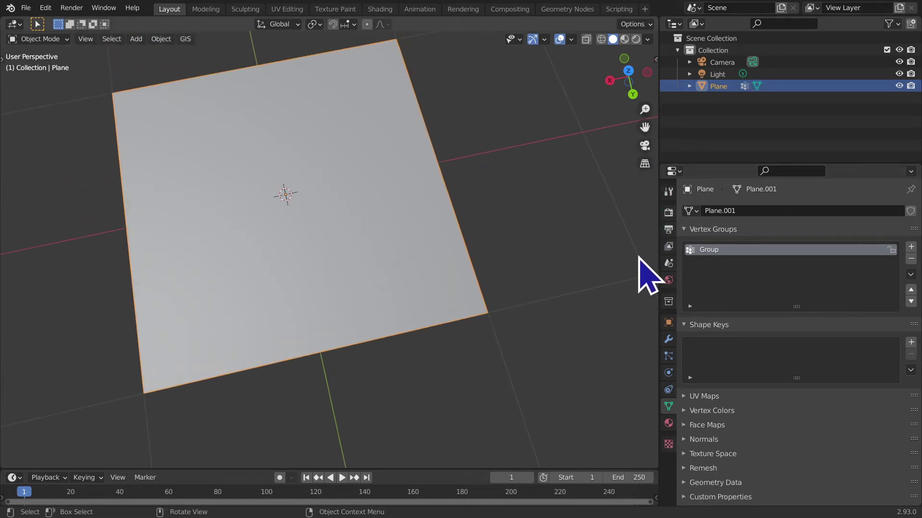
pyautogui.click(910, 259)
pyautogui.click(689, 86)
pyautogui.moveTo(482, 292); pyautogui.dragTo(405, 263, button='middle')
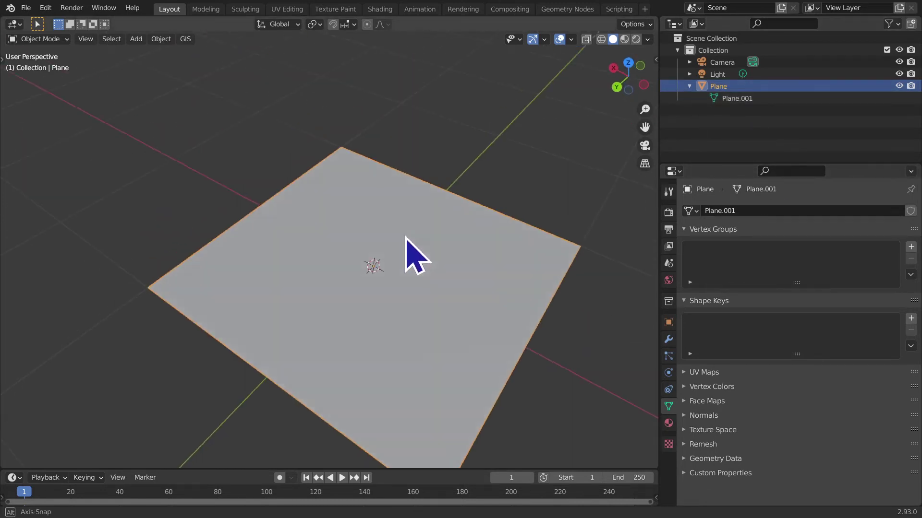
pyautogui.moveTo(644, 127); pyautogui.dragTo(644, 123)
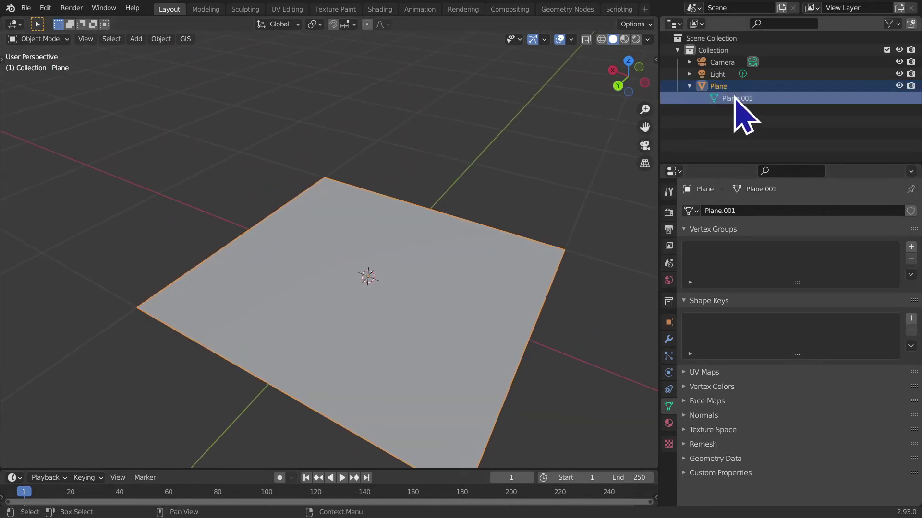
pyautogui.press('Delete')
pyautogui.hotkey('ctrl', 'z')
pyautogui.moveTo(617, 247)
pyautogui.mouseDown(button='middle')
pyautogui.moveTo(500, 263)
pyautogui.moveTo(499, 288)
pyautogui.mouseUp(button='middle')
pyautogui.scroll(2, 494, 271)
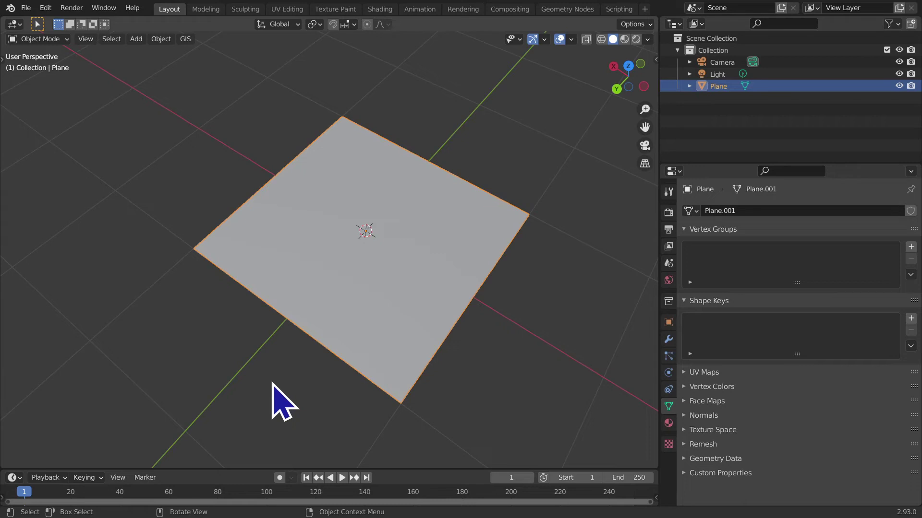
# Delete the Plane and add a default 2 m Cube at the origin
pyautogui.press('x')
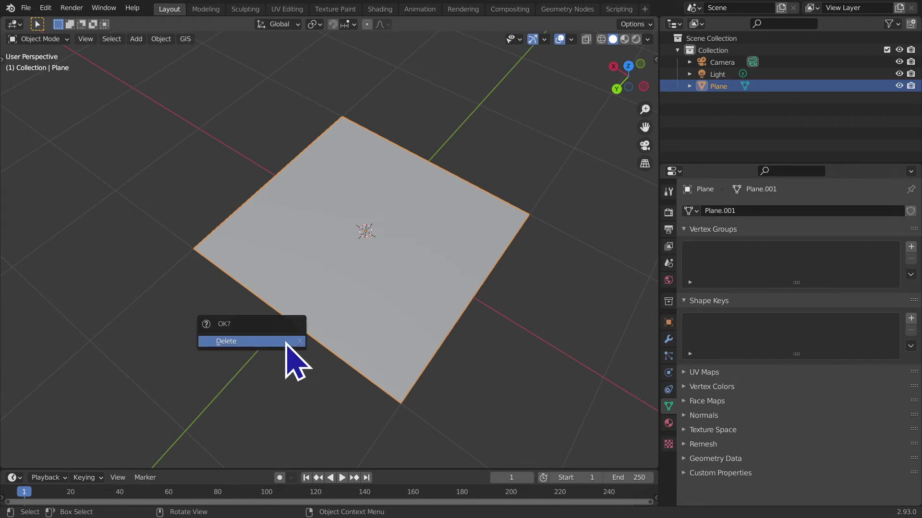
pyautogui.click(286, 342)
pyautogui.hotkey('shift', 'a')
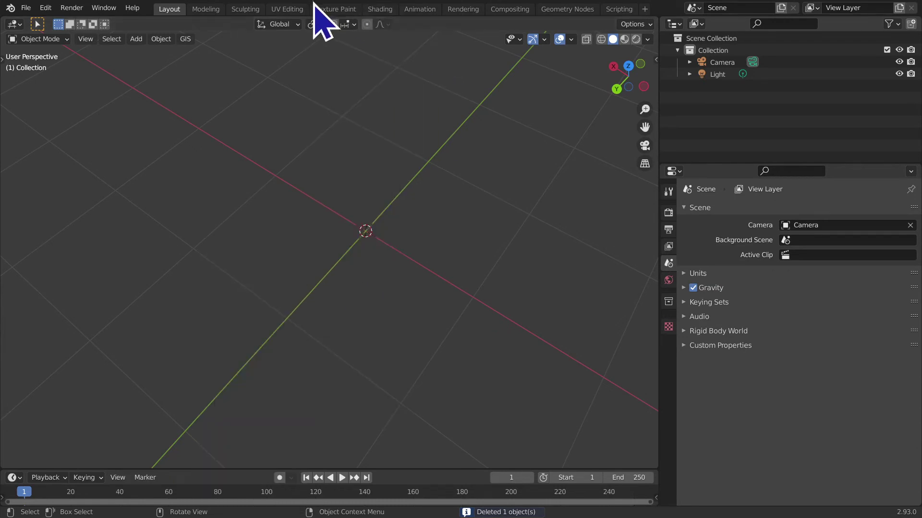
pyautogui.hotkey('shift', 'a')
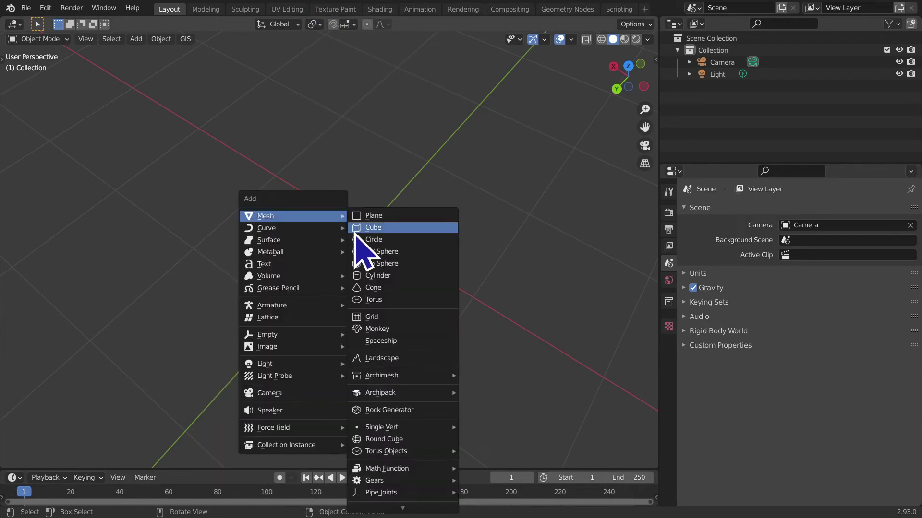
pyautogui.click(371, 228)
pyautogui.moveTo(504, 319)
pyautogui.mouseDown(button='middle')
pyautogui.moveTo(494, 402)
pyautogui.moveTo(562, 324)
pyautogui.moveTo(475, 422)
pyautogui.moveTo(525, 411)
pyautogui.moveTo(434, 370)
pyautogui.moveTo(389, 412)
pyautogui.moveTo(456, 405)
pyautogui.moveTo(500, 282)
pyautogui.moveTo(634, 211)
pyautogui.moveTo(590, 249)
pyautogui.moveTo(576, 243)
pyautogui.moveTo(488, 304)
pyautogui.mouseUp(button='middle')
pyautogui.press('Tab')
pyautogui.press('Tab')
pyautogui.press('Tab')
pyautogui.press('Tab')
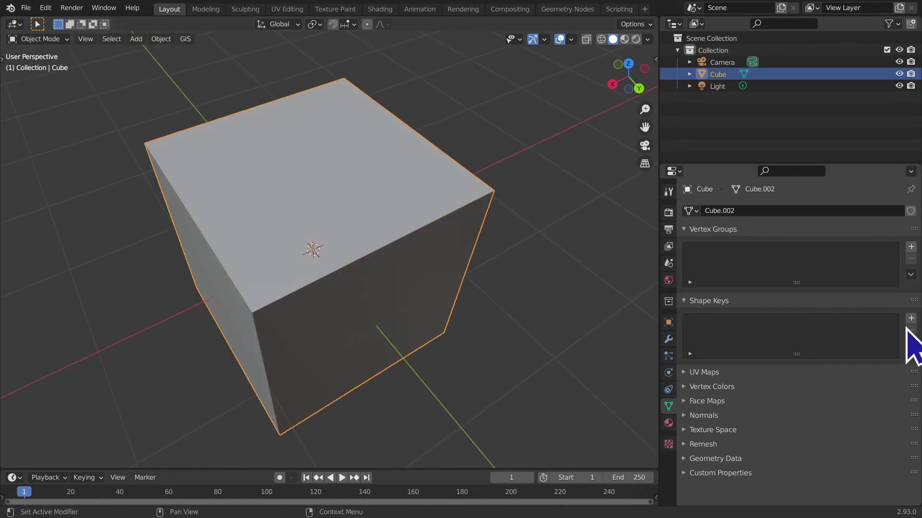
# Add a Basis shape key to the Cube, removing the extra Key 1
pyautogui.click(910, 319)
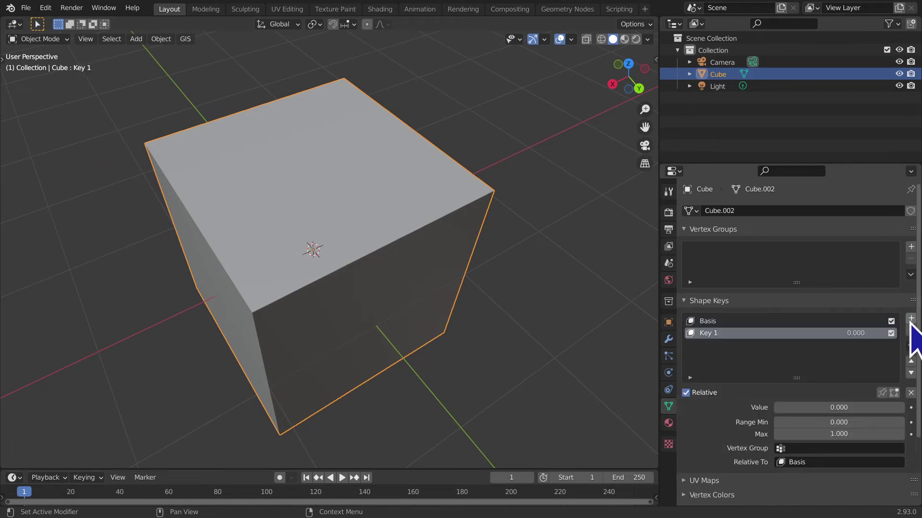
pyautogui.click(910, 330)
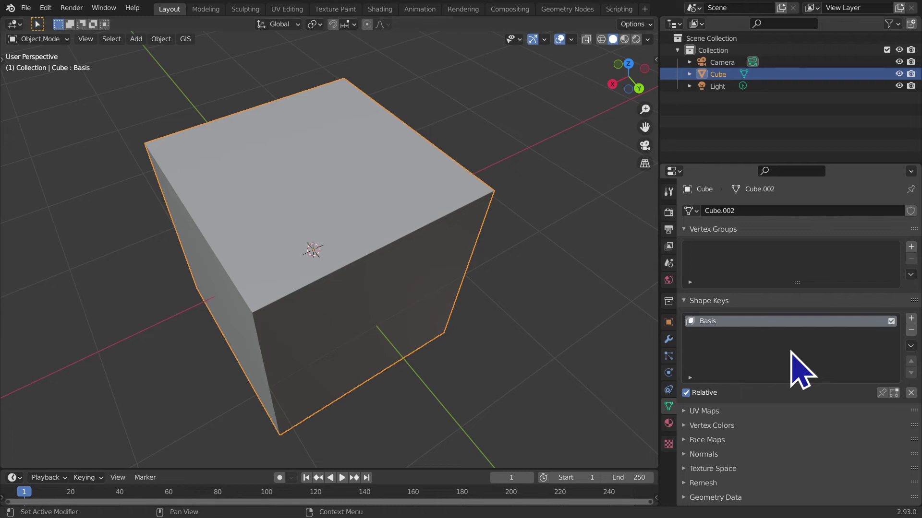
pyautogui.doubleClick(753, 320)
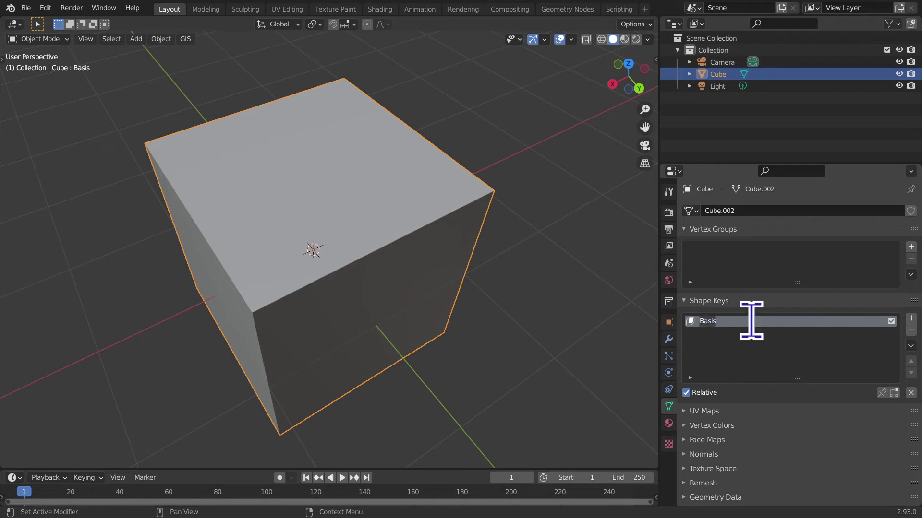
pyautogui.press('Escape')
# Widen the properties area and enlarge the shape key list
pyautogui.moveTo(658, 343); pyautogui.dragTo(631, 343)
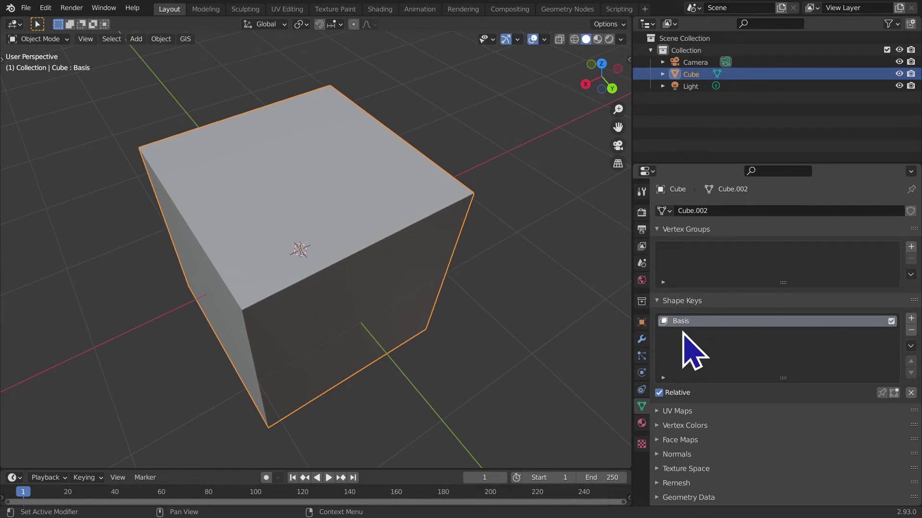
pyautogui.moveTo(783, 379)
pyautogui.mouseDown()
pyautogui.moveTo(783, 402)
pyautogui.moveTo(783, 379)
pyautogui.mouseUp()
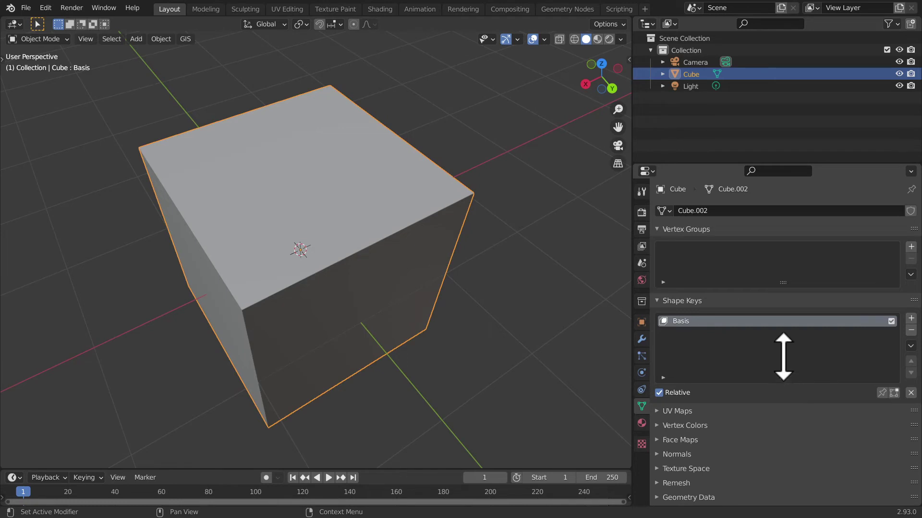
pyautogui.moveTo(278, 284)
pyautogui.mouseDown(button='middle')
pyautogui.moveTo(407, 384)
pyautogui.moveTo(524, 358)
pyautogui.mouseUp(button='middle')
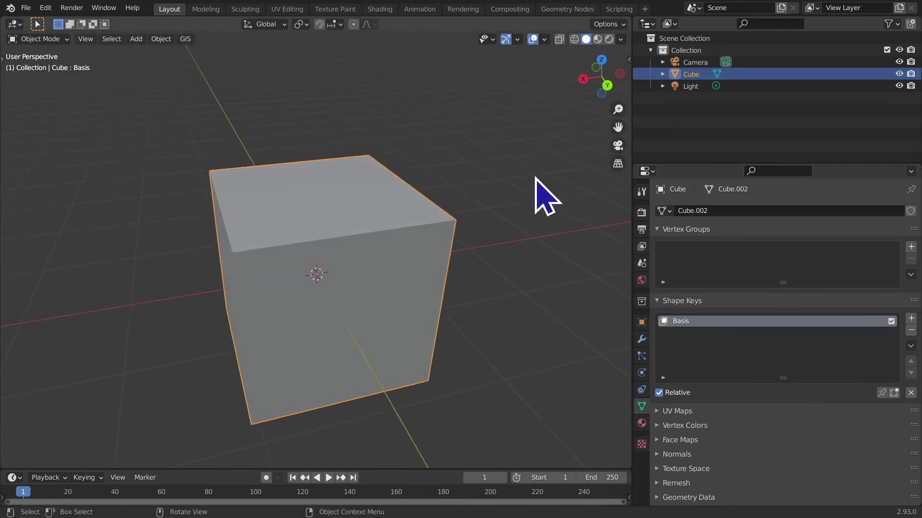
pyautogui.moveTo(618, 126); pyautogui.dragTo(600, 96)
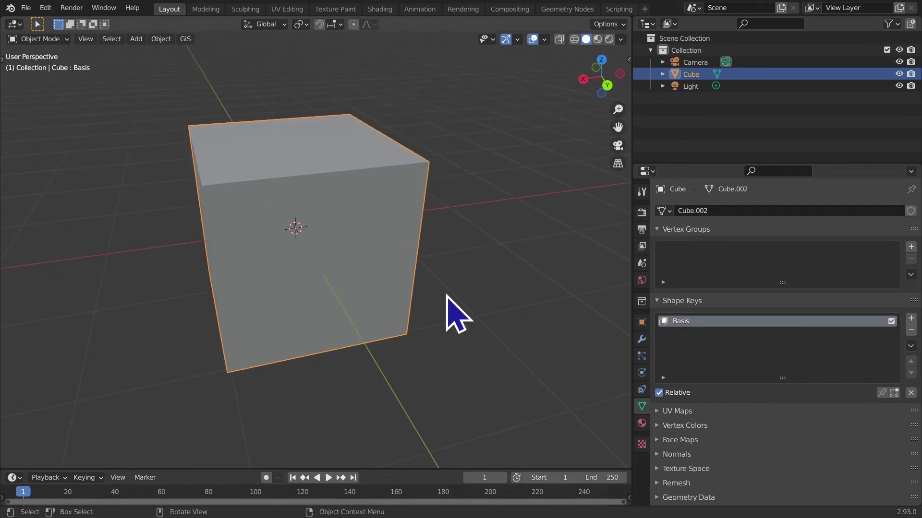
pyautogui.moveTo(447, 294); pyautogui.dragTo(484, 302, button='middle')
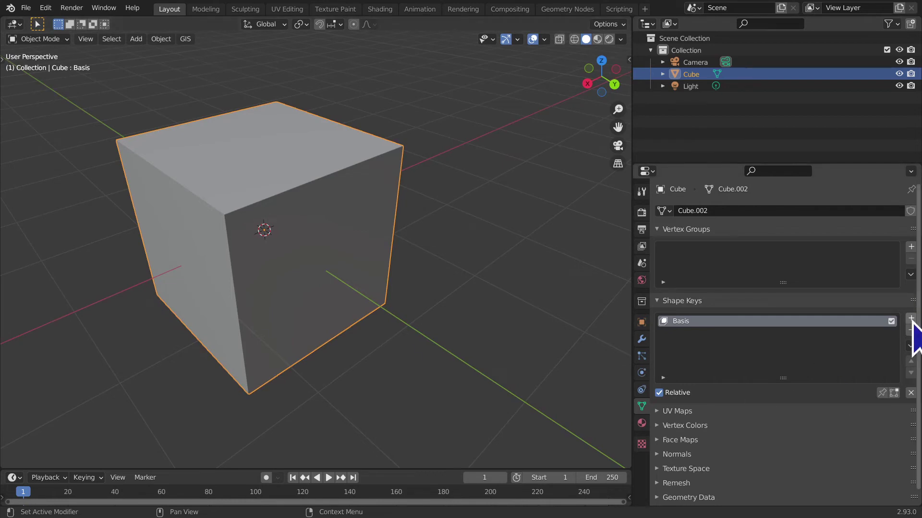
# Add Key 1, rename it 'Altezza della faccia superiore', and enter Edit Mode
pyautogui.click(911, 318)
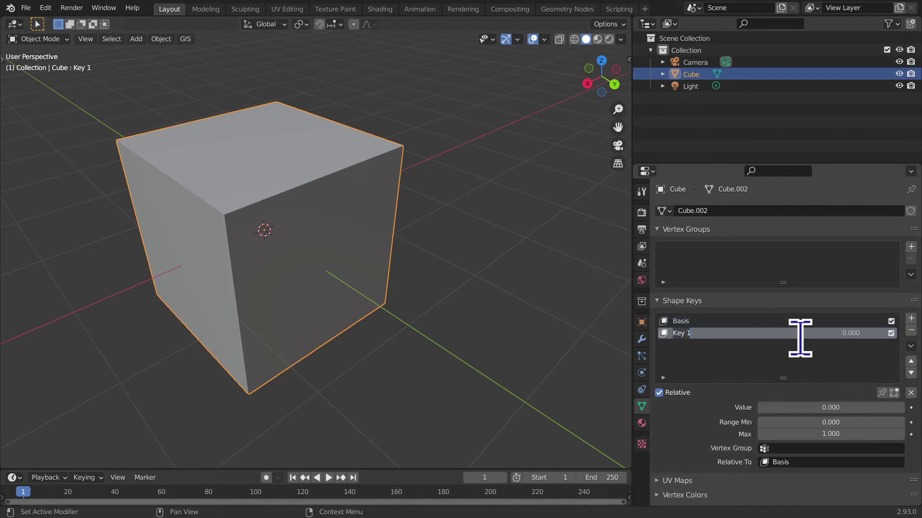
pyautogui.doubleClick(742, 333)
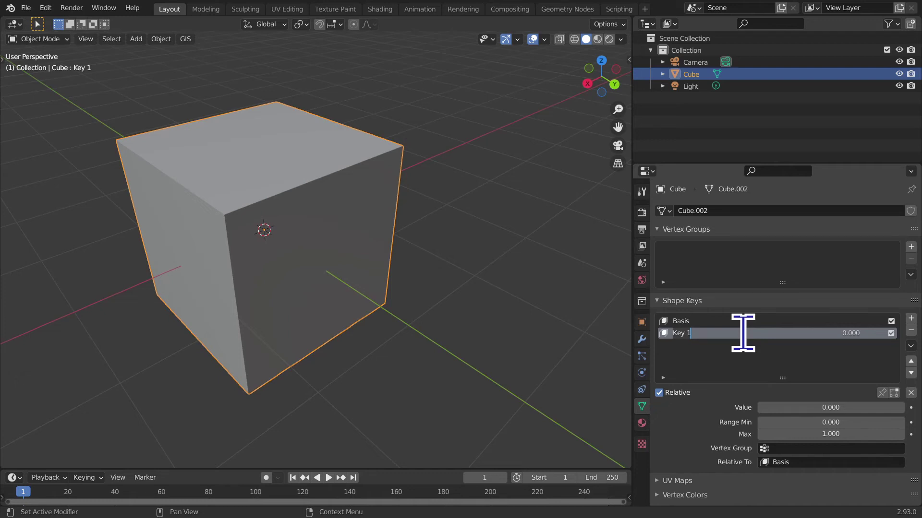
pyautogui.write('A')
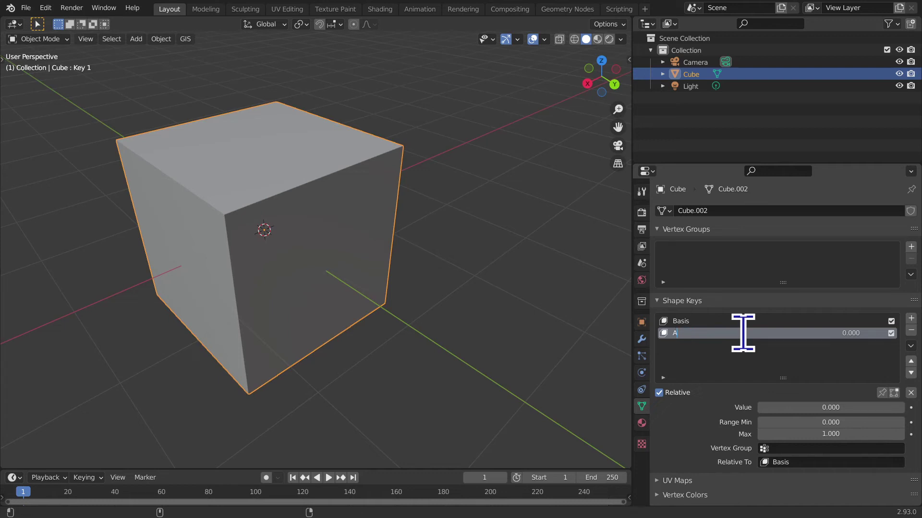
pyautogui.write('ltezza')
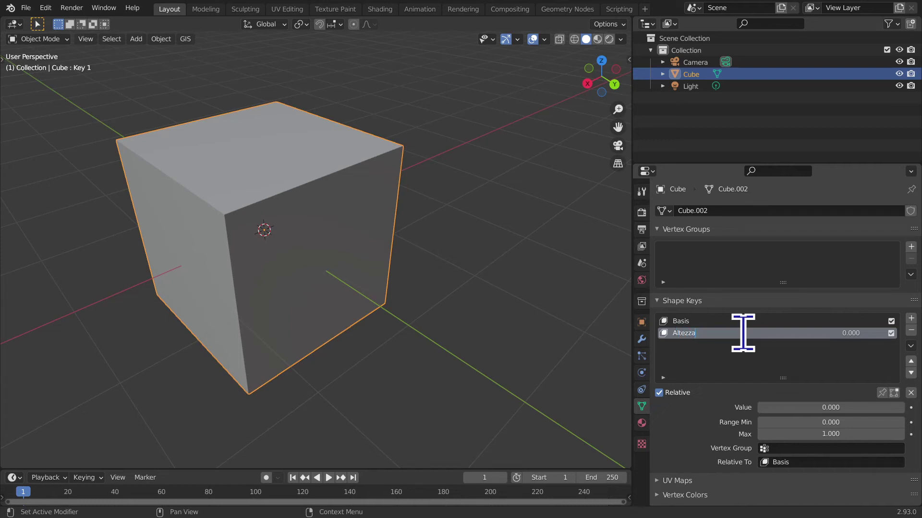
pyautogui.write(' della faccia superiore')
pyautogui.press('Return')
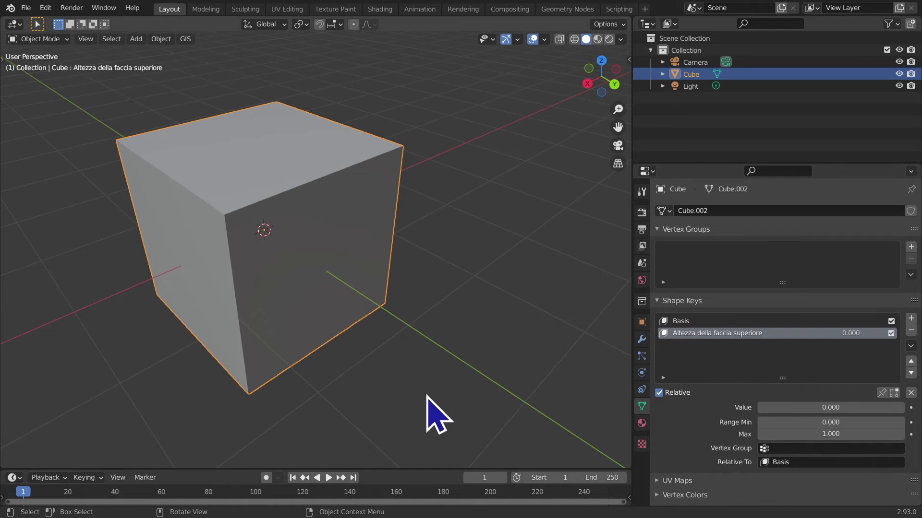
pyautogui.press('Tab')
pyautogui.moveTo(432, 381)
pyautogui.mouseDown(button='middle')
pyautogui.moveTo(389, 377)
pyautogui.moveTo(107, 109)
pyautogui.mouseUp(button='middle')
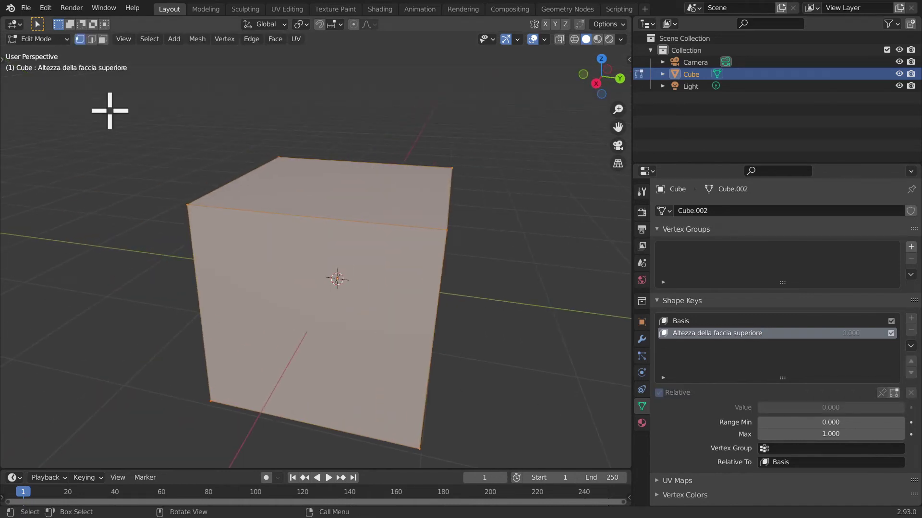
# Select the cube's top face and raise it about 2.4 m along Z
pyautogui.moveTo(118, 119); pyautogui.dragTo(539, 207)
pyautogui.scroll(-3, 572, 278)
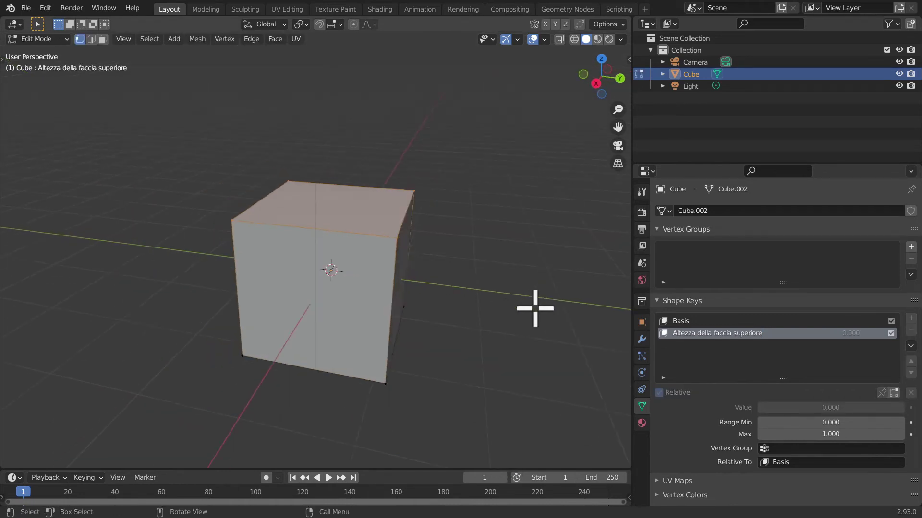
pyautogui.press('g')
pyautogui.press('z')
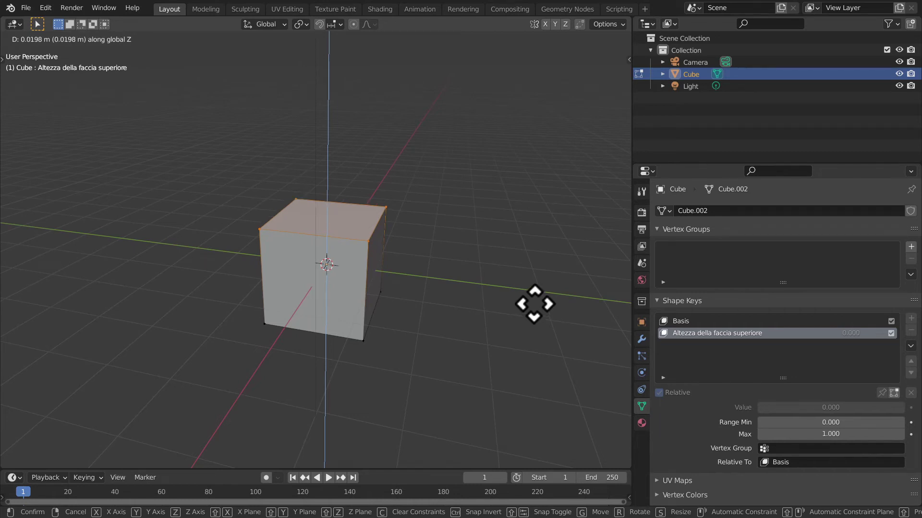
pyautogui.click(547, 178)
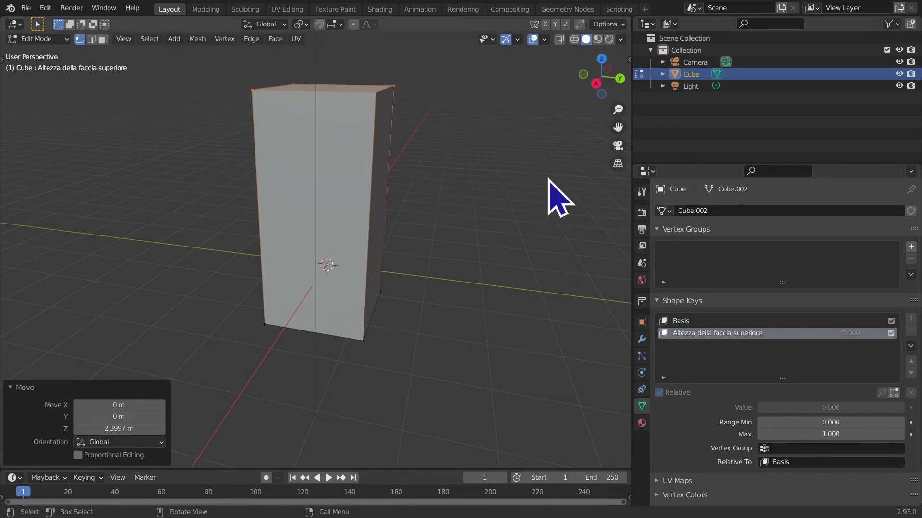
# Toggle between Object and Edit Mode and zoom to check the raised top
pyautogui.press('Tab')
pyautogui.press('Tab')
pyautogui.moveTo(541, 192)
pyautogui.mouseDown(button='middle')
pyautogui.moveTo(520, 282)
pyautogui.moveTo(345, 411)
pyautogui.moveTo(384, 362)
pyautogui.moveTo(499, 332)
pyautogui.moveTo(459, 302)
pyautogui.moveTo(480, 308)
pyautogui.mouseUp(button='middle')
pyautogui.press('Tab')
pyautogui.scroll(-2, 521, 281)
pyautogui.scroll(3, 514, 298)
pyautogui.scroll(2, 500, 332)
pyautogui.scroll(2, 500, 332)
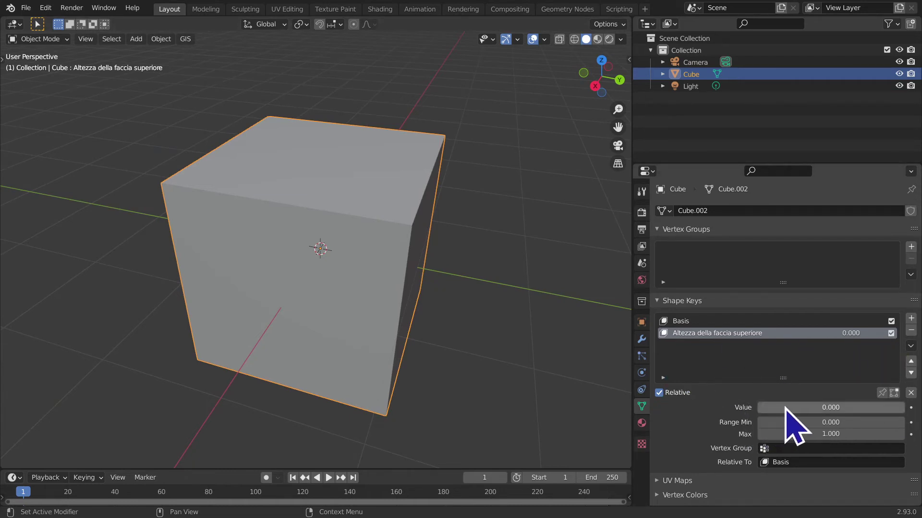
# Raise the Altezza della faccia superiore value to 1.000 to preview the taller cube
pyautogui.moveTo(401, 360); pyautogui.dragTo(412, 390, button='middle')
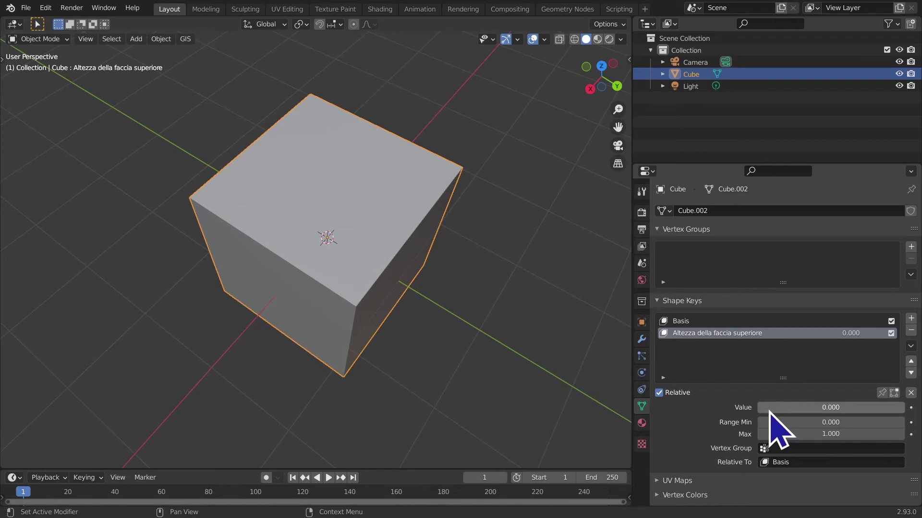
pyautogui.moveTo(830, 408); pyautogui.dragTo(840, 408)
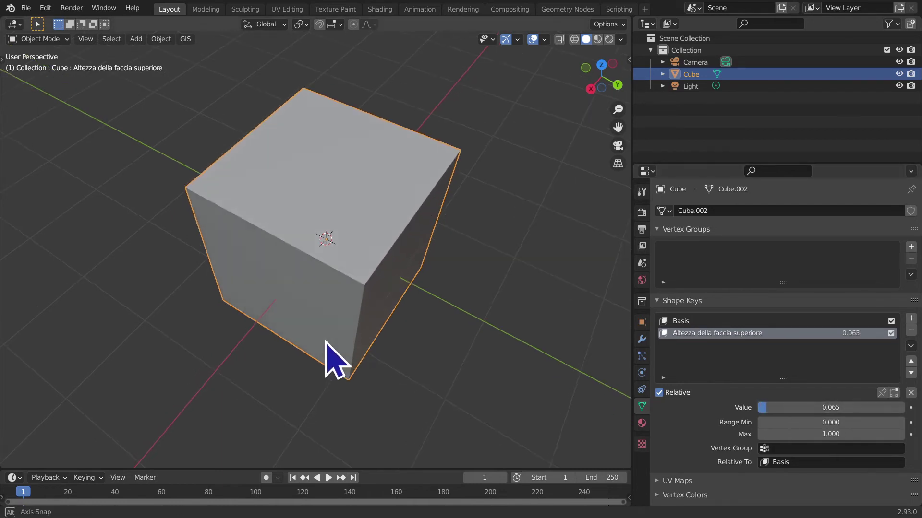
pyautogui.moveTo(325, 339); pyautogui.dragTo(620, 335, button='middle')
pyautogui.moveTo(764, 407); pyautogui.dragTo(905, 407)
pyautogui.moveTo(594, 313)
pyautogui.mouseDown(button='middle')
pyautogui.moveTo(398, 264)
pyautogui.moveTo(407, 267)
pyautogui.moveTo(391, 309)
pyautogui.moveTo(411, 263)
pyautogui.moveTo(413, 214)
pyautogui.mouseUp(button='middle')
pyautogui.scroll(-4, 408, 267)
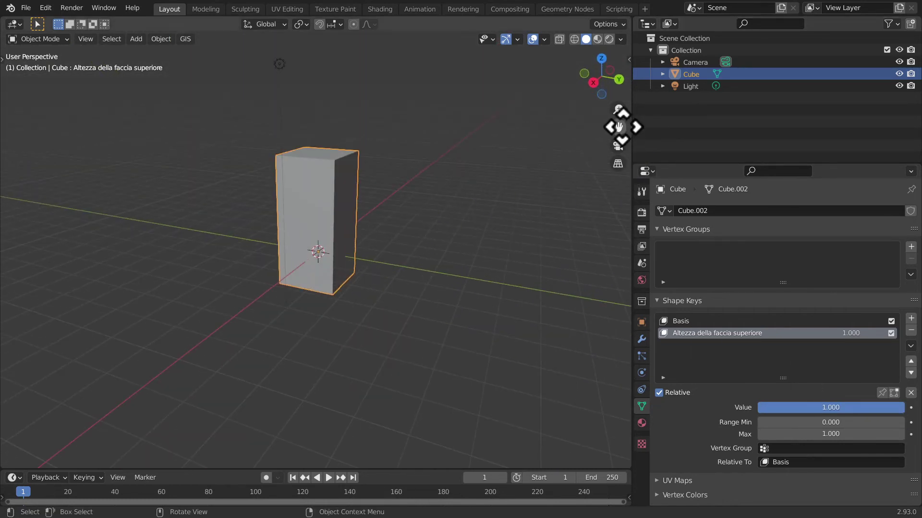
pyautogui.scroll(2, 555, 216)
pyautogui.scroll(2, 576, 224)
# Bring the shape key value back down to 0.000
pyautogui.moveTo(848, 411); pyautogui.dragTo(758, 411)
pyautogui.press('Escape')
pyautogui.moveTo(848, 408); pyautogui.dragTo(759, 408)
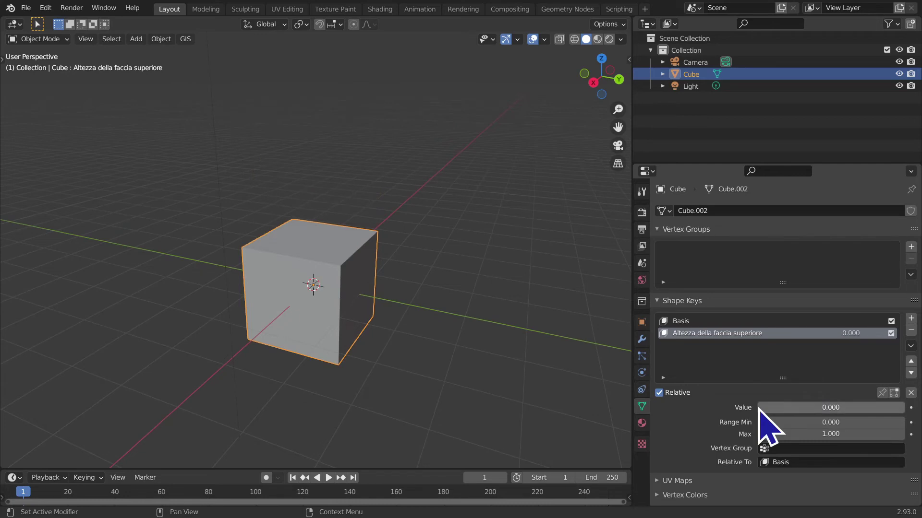
pyautogui.press('Return')
pyautogui.scroll(3, 288, 339)
pyautogui.scroll(-1, 220, 298)
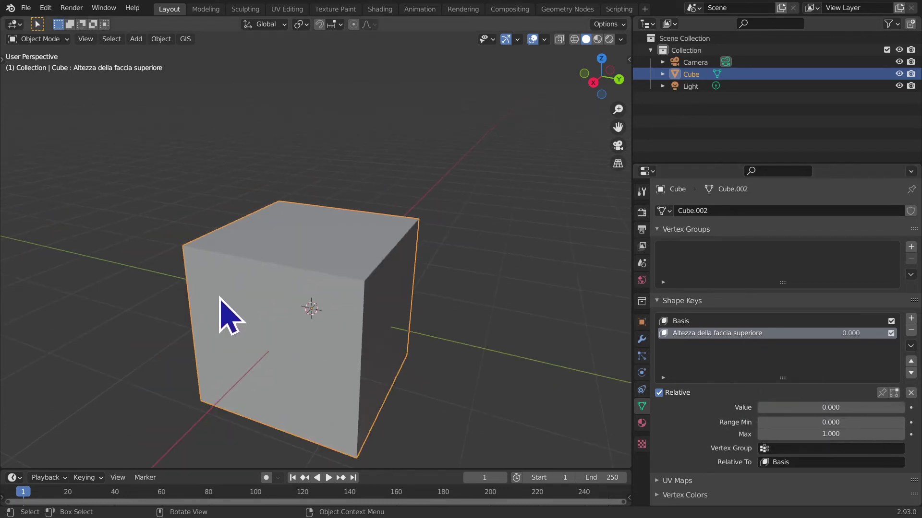
pyautogui.click(597, 288)
pyautogui.click(378, 299)
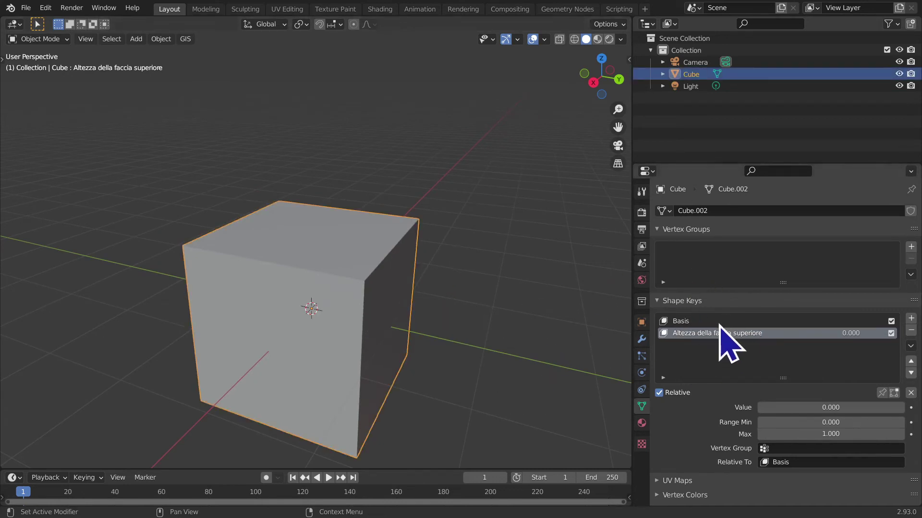
# Confirm the value at 0, then slide it up again to stretch the cube taller
pyautogui.moveTo(428, 377)
pyautogui.mouseDown(button='middle')
pyautogui.moveTo(424, 364)
pyautogui.moveTo(501, 258)
pyautogui.moveTo(441, 299)
pyautogui.mouseUp(button='middle')
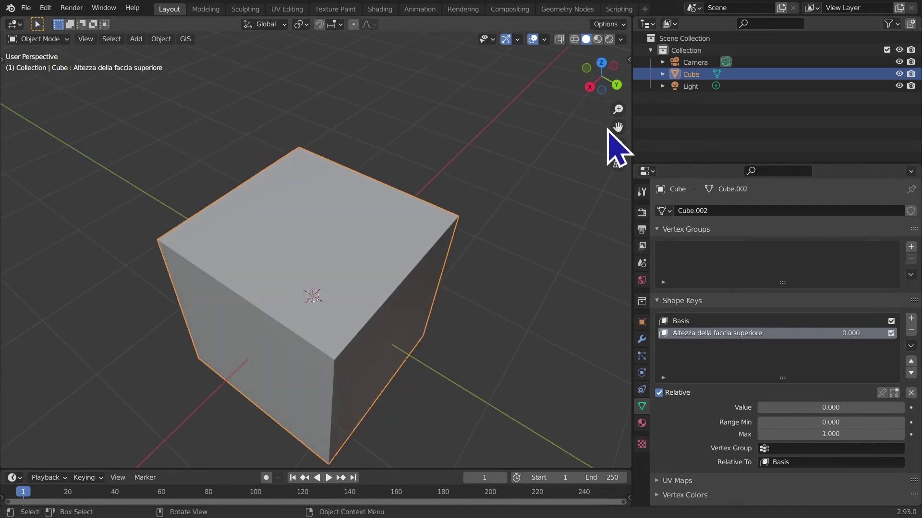
pyautogui.moveTo(617, 126); pyautogui.dragTo(623, 98)
pyautogui.click(828, 407)
pyautogui.press('Return')
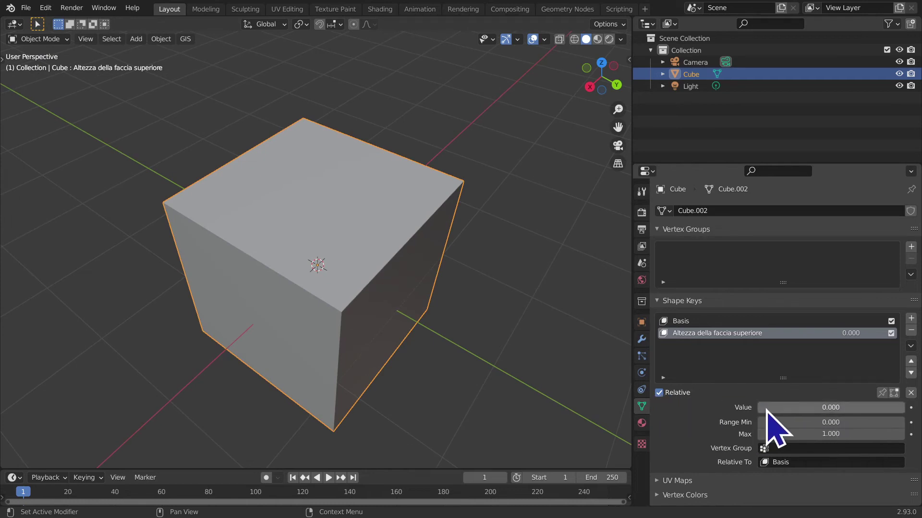
pyautogui.press('Return')
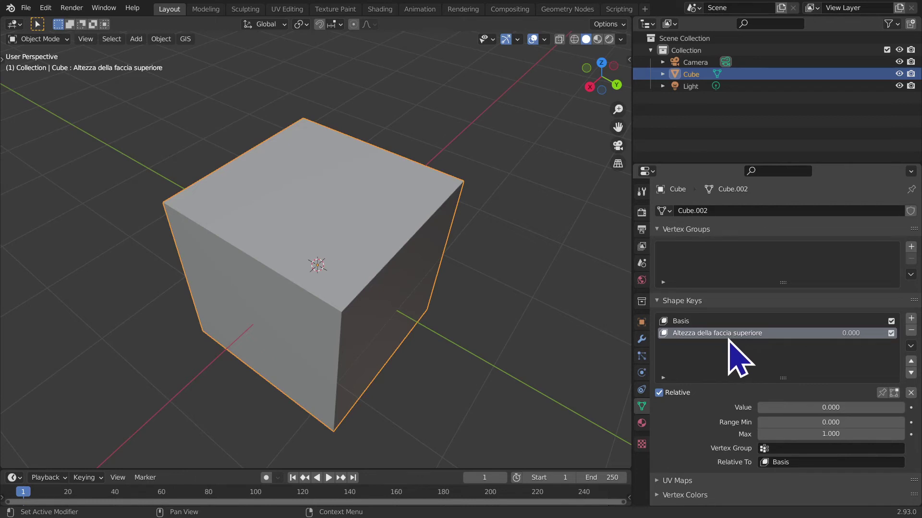
pyautogui.moveTo(763, 408); pyautogui.dragTo(904, 407)
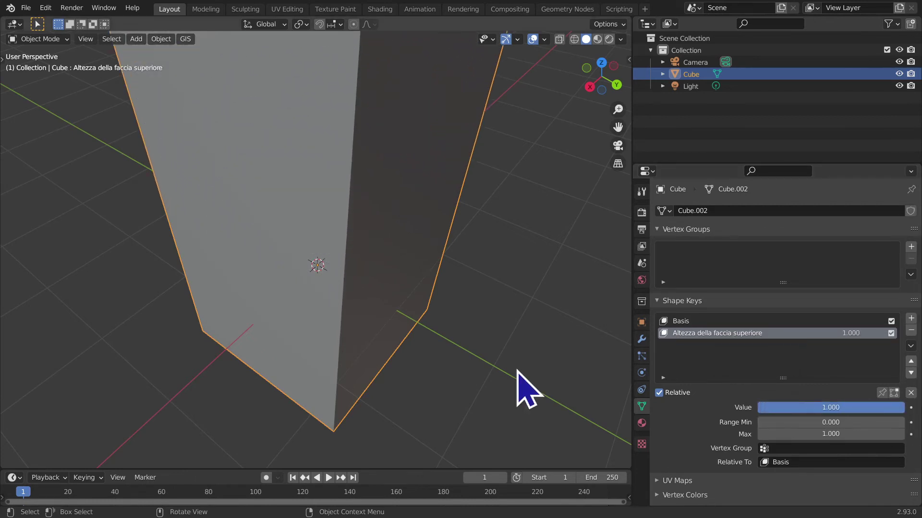
pyautogui.scroll(-1, 514, 370)
pyautogui.scroll(-5, 514, 370)
pyautogui.moveTo(514, 370)
pyautogui.mouseDown(button='middle')
pyautogui.moveTo(531, 312)
pyautogui.moveTo(528, 356)
pyautogui.mouseUp(button='middle')
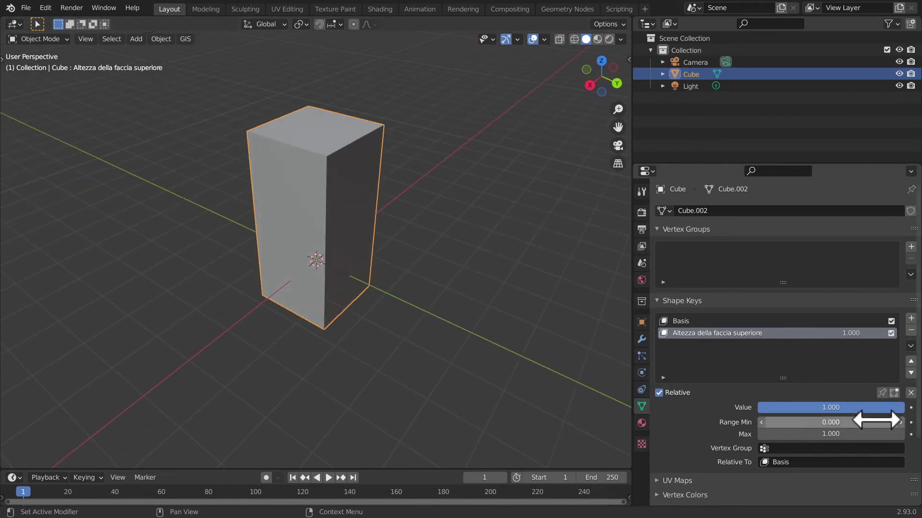
# Lower the shape key back to a plain cube and open the Relative To field
pyautogui.moveTo(883, 407)
pyautogui.mouseDown()
pyautogui.moveTo(756, 407)
pyautogui.moveTo(904, 408)
pyautogui.moveTo(758, 407)
pyautogui.mouseUp()
pyautogui.scroll(2, 288, 278)
pyautogui.press('Tab')
pyautogui.press('Tab')
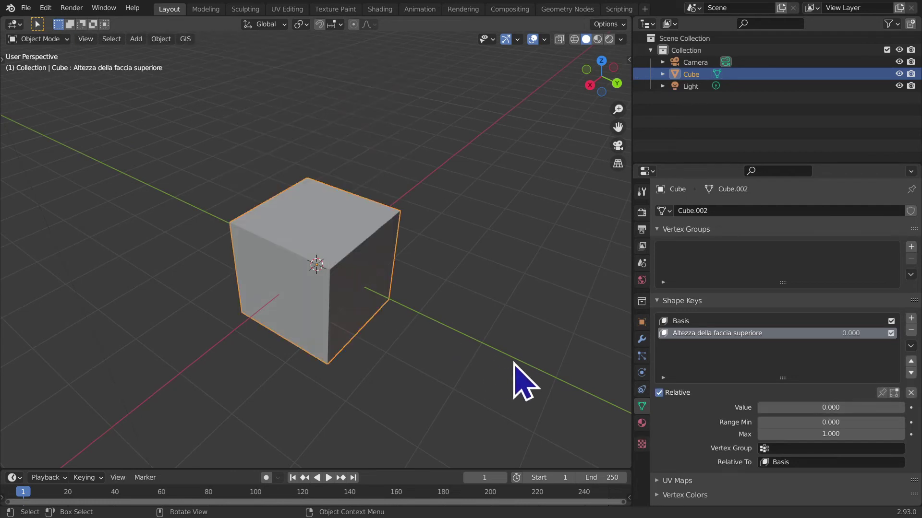
pyautogui.click(804, 462)
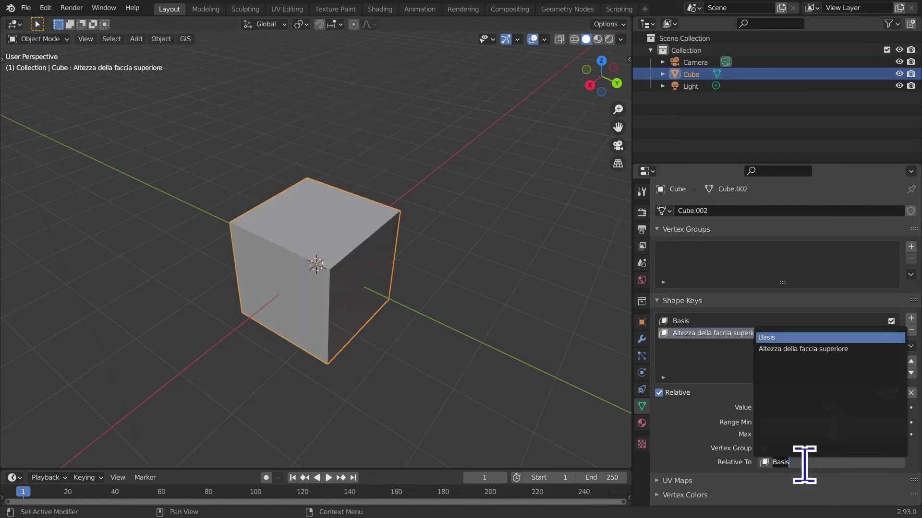
pyautogui.press('Escape')
pyautogui.click(774, 462)
pyautogui.press('Escape')
pyautogui.scroll(-4, 725, 449)
pyautogui.scroll(2, 386, 350)
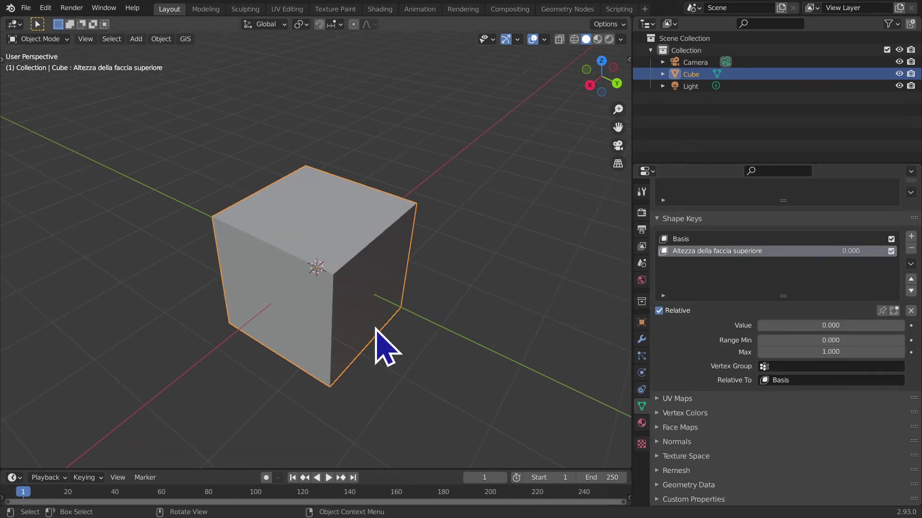
pyautogui.scroll(3, 386, 350)
pyautogui.click(816, 340)
pyautogui.press('Return')
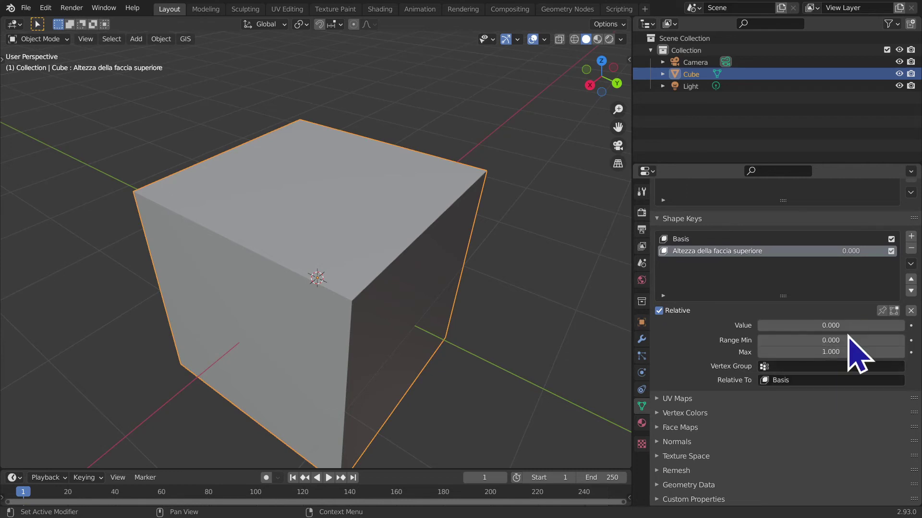
pyautogui.click(849, 327)
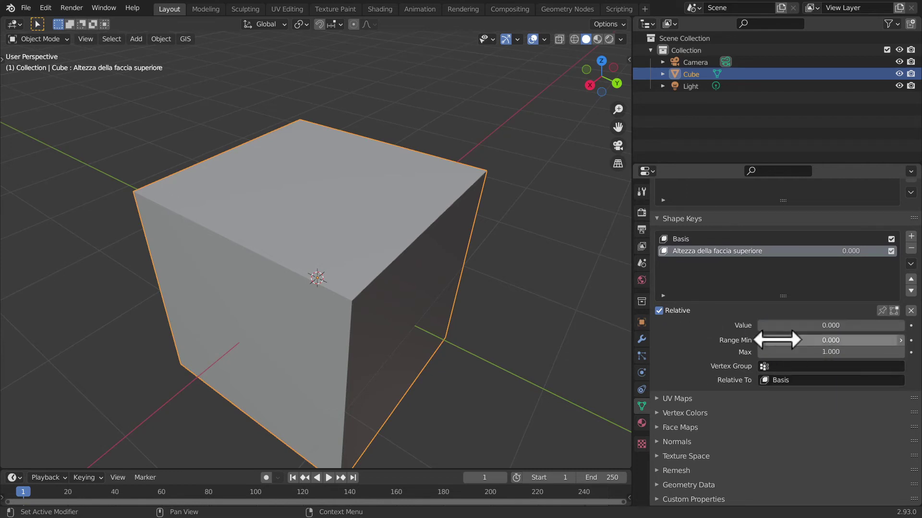
pyautogui.click(778, 340)
pyautogui.write('-1')
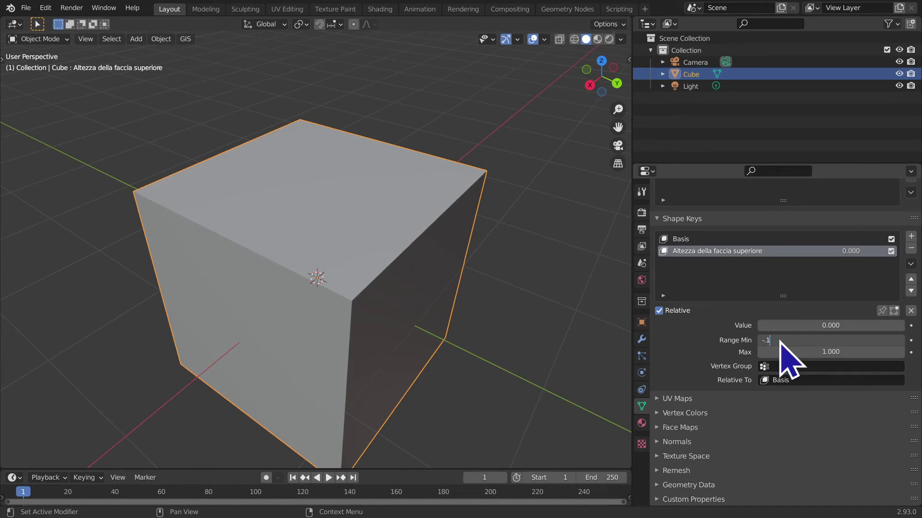
pyautogui.press('Return')
pyautogui.moveTo(830, 325)
pyautogui.mouseDown()
pyautogui.moveTo(797, 325)
pyautogui.moveTo(902, 326)
pyautogui.moveTo(761, 325)
pyautogui.mouseUp()
pyautogui.moveTo(447, 392)
pyautogui.mouseDown(button='middle')
pyautogui.moveTo(397, 350)
pyautogui.moveTo(514, 405)
pyautogui.mouseUp(button='middle')
pyautogui.scroll(-3, 438, 364)
pyautogui.scroll(3, 498, 385)
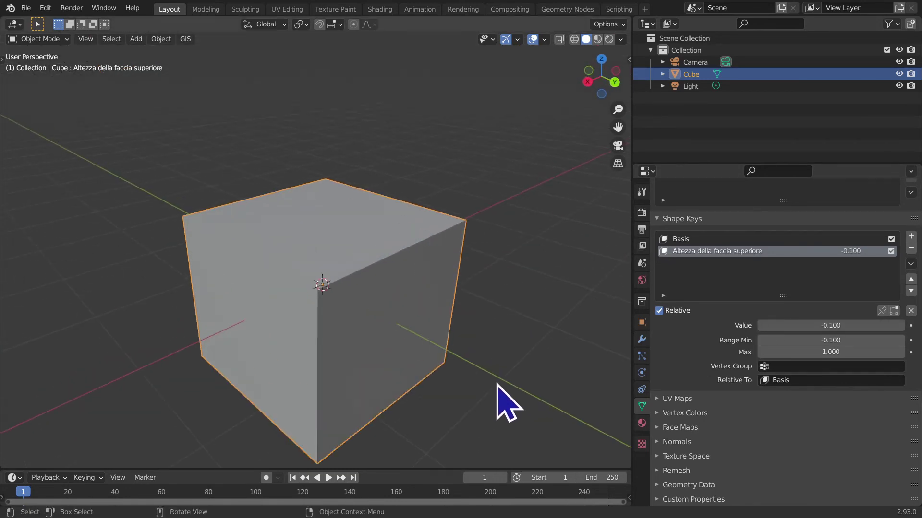
pyautogui.scroll(-5, 498, 386)
pyautogui.scroll(-1, 481, 390)
pyautogui.scroll(-3, 439, 403)
pyautogui.scroll(5, 432, 411)
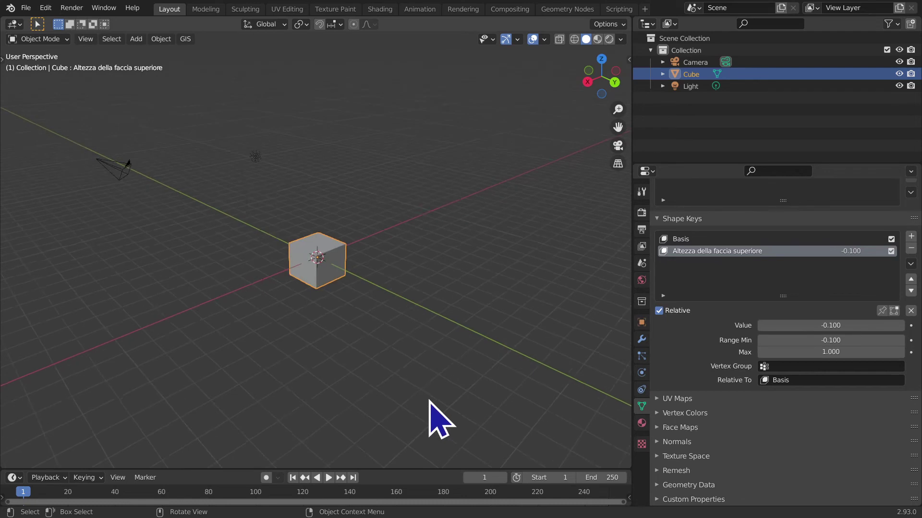
pyautogui.scroll(4, 431, 402)
pyautogui.scroll(-1, 431, 402)
pyautogui.scroll(3, 432, 402)
pyautogui.moveTo(431, 401)
pyautogui.mouseDown(button='middle')
pyautogui.moveTo(441, 335)
pyautogui.moveTo(434, 372)
pyautogui.moveTo(448, 355)
pyautogui.mouseUp(button='middle')
pyautogui.scroll(3, 438, 366)
pyautogui.scroll(1, 438, 365)
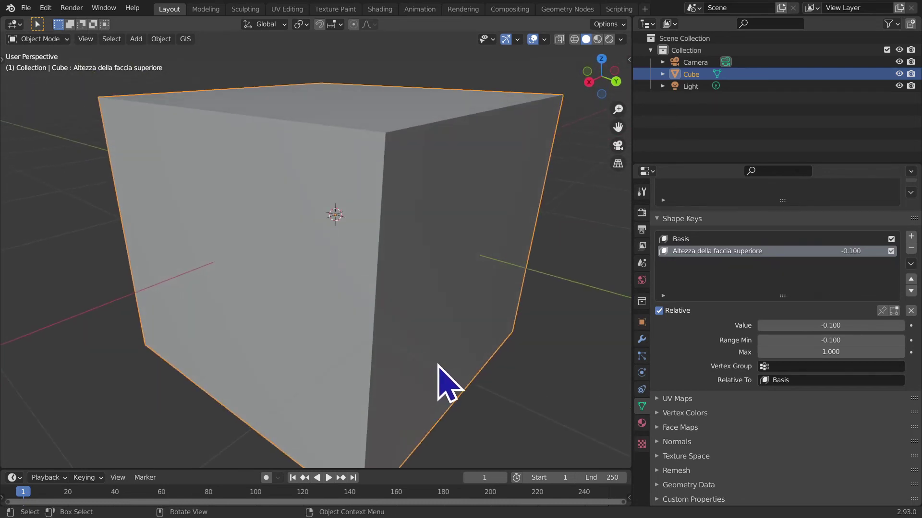
pyautogui.scroll(-1, 432, 384)
pyautogui.scroll(2, 432, 395)
pyautogui.scroll(-4, 439, 390)
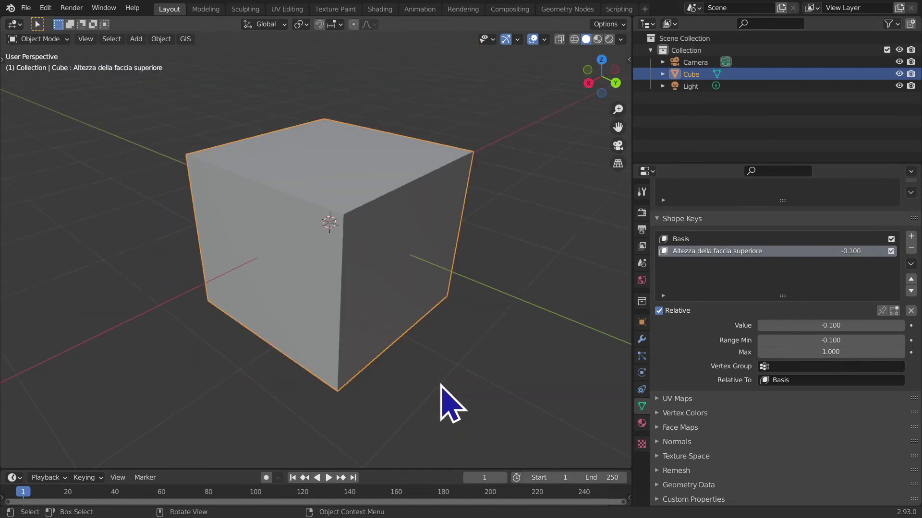
pyautogui.moveTo(440, 386); pyautogui.dragTo(439, 392, button='middle')
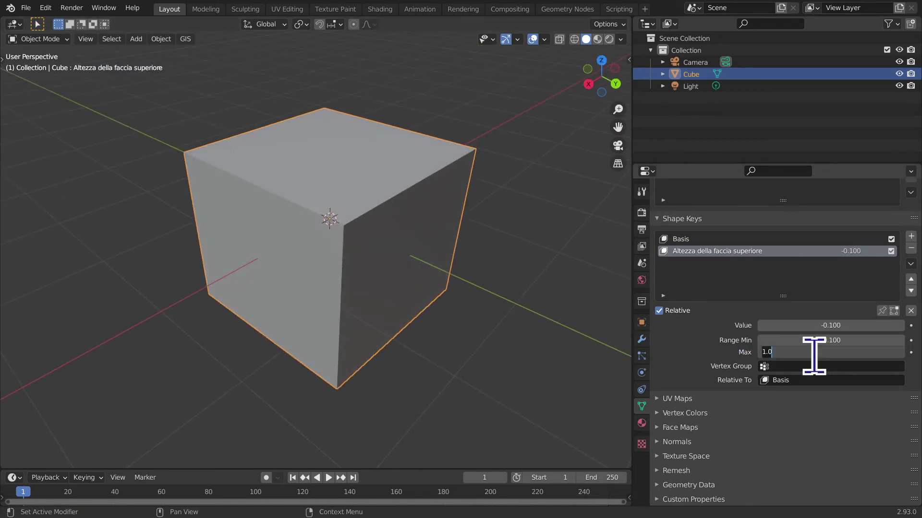
pyautogui.write('2')
pyautogui.press('Return')
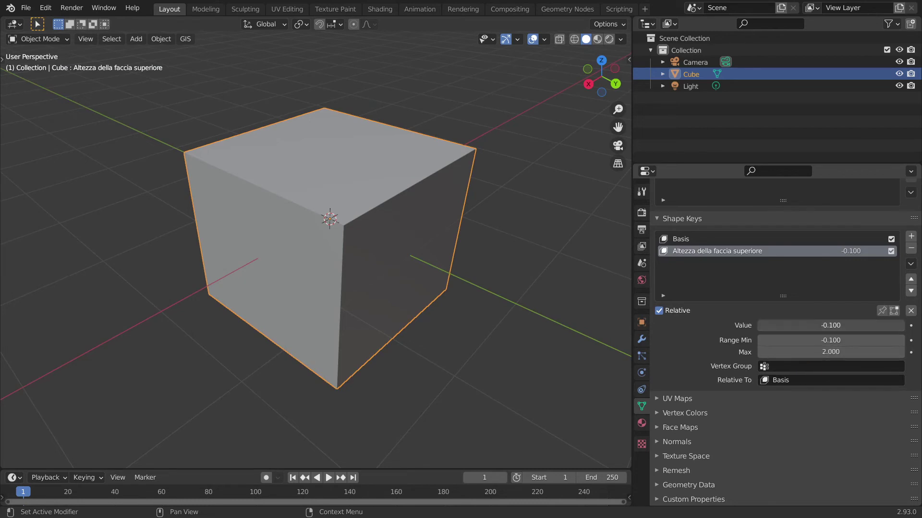
pyautogui.moveTo(805, 325); pyautogui.dragTo(860, 326)
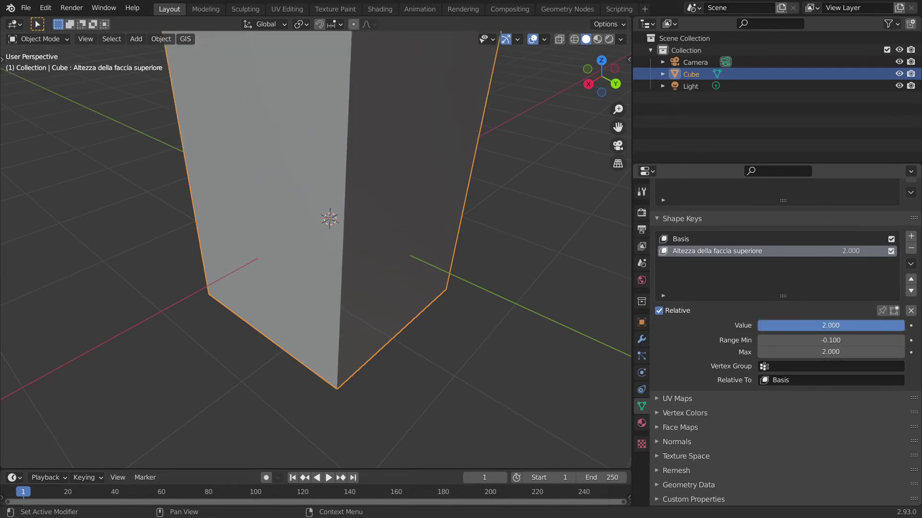
pyautogui.scroll(-2, 106, 318)
pyautogui.scroll(-3, 185, 339)
pyautogui.scroll(-3, 226, 318)
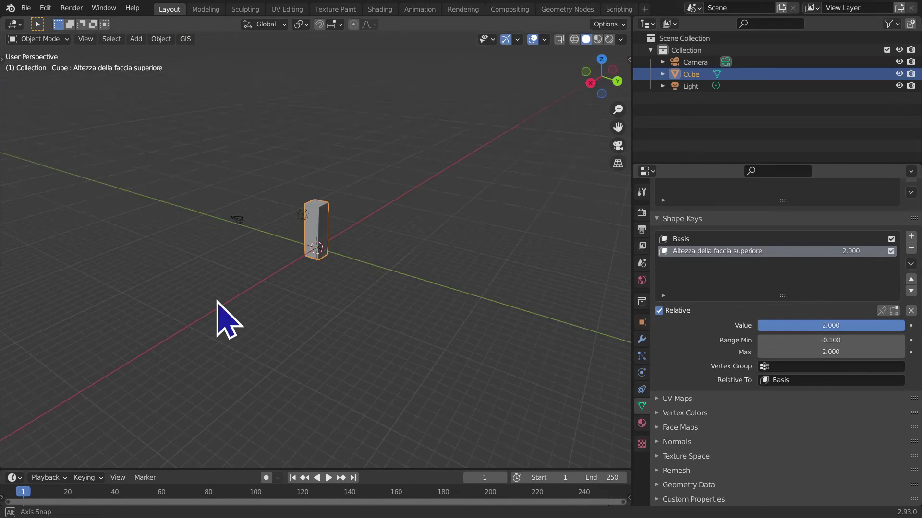
pyautogui.scroll(3, 226, 330)
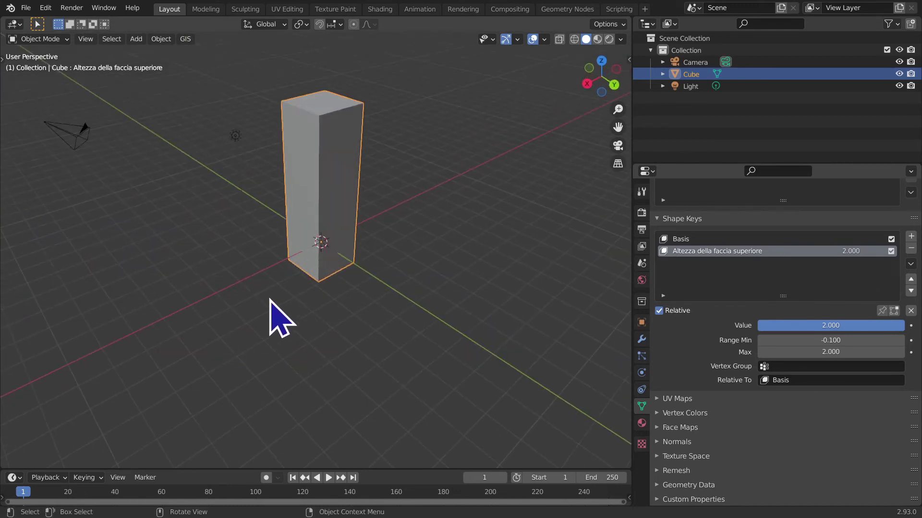
pyautogui.moveTo(226, 329); pyautogui.dragTo(285, 325, button='middle')
pyautogui.scroll(2, 312, 339)
pyautogui.scroll(3, 340, 379)
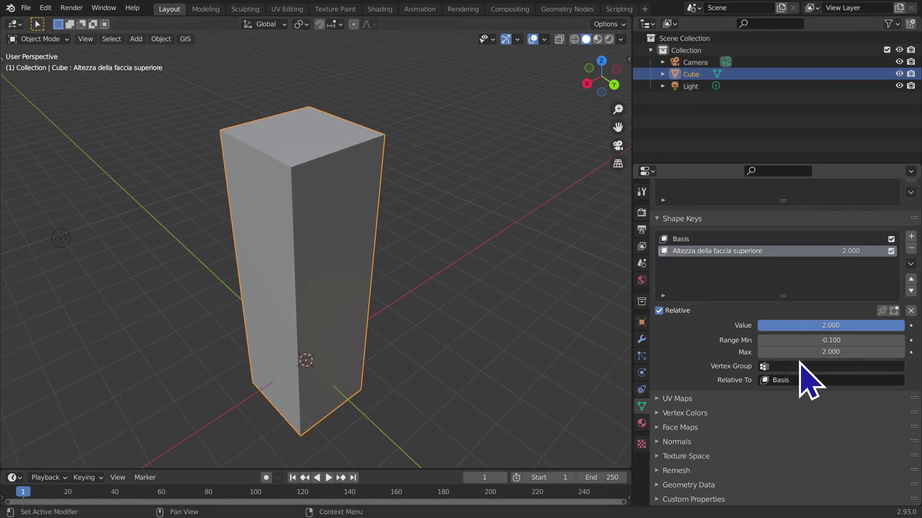
pyautogui.moveTo(904, 325)
pyautogui.mouseDown()
pyautogui.moveTo(757, 326)
pyautogui.moveTo(904, 325)
pyautogui.mouseUp()
pyautogui.moveTo(823, 340); pyautogui.dragTo(839, 352)
pyautogui.write('-0.1')
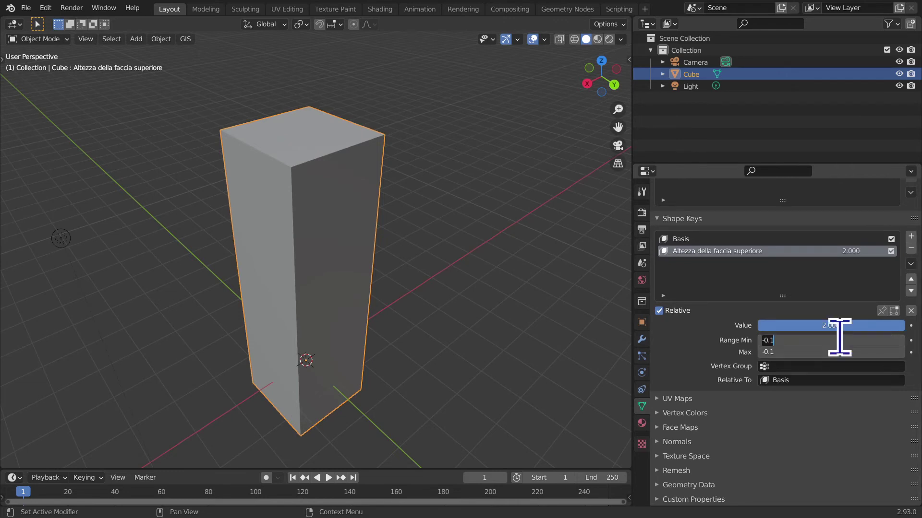
pyautogui.press('Return')
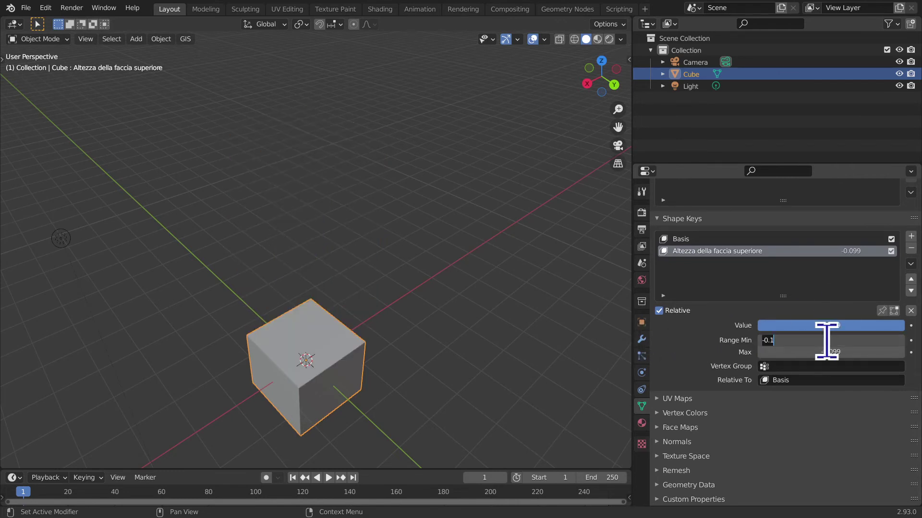
pyautogui.press('Return')
pyautogui.click(820, 353)
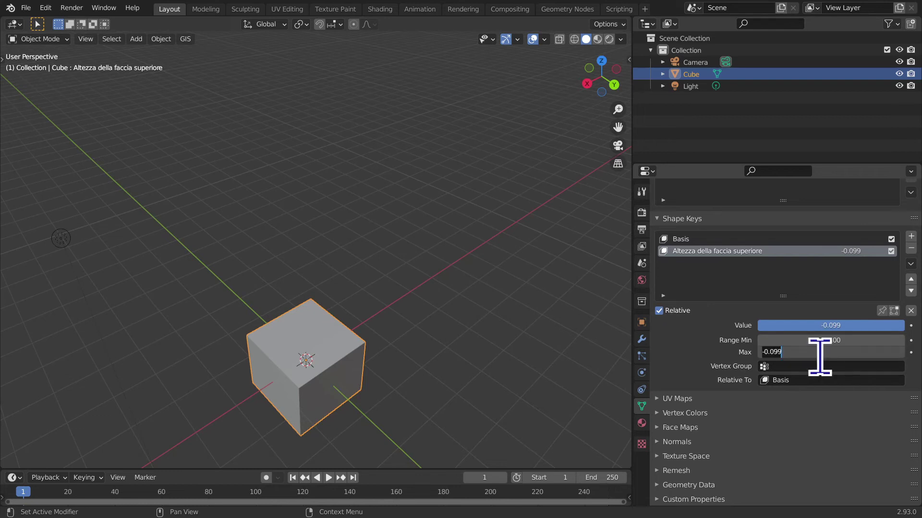
pyautogui.write('1')
pyautogui.press('Return')
pyautogui.moveTo(775, 325)
pyautogui.mouseDown()
pyautogui.moveTo(816, 325)
pyautogui.moveTo(758, 326)
pyautogui.mouseUp()
pyautogui.moveTo(405, 391)
pyautogui.mouseDown(button='middle')
pyautogui.moveTo(355, 379)
pyautogui.moveTo(480, 365)
pyautogui.mouseUp(button='middle')
pyautogui.doubleClick(861, 341)
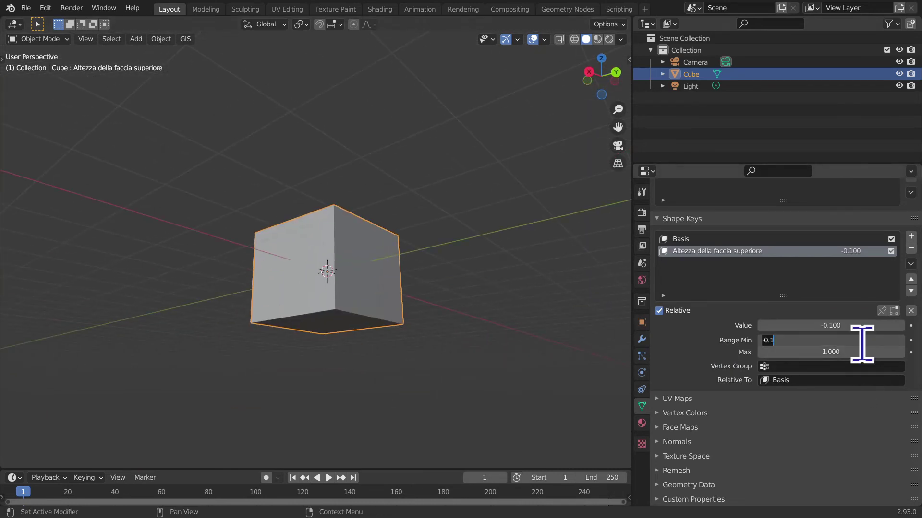
pyautogui.write('0')
pyautogui.press('Return')
pyautogui.moveTo(185, 346)
pyautogui.mouseDown(button='middle')
pyautogui.moveTo(154, 427)
pyautogui.moveTo(391, 421)
pyautogui.moveTo(411, 350)
pyautogui.moveTo(405, 304)
pyautogui.moveTo(350, 372)
pyautogui.moveTo(370, 329)
pyautogui.moveTo(370, 338)
pyautogui.mouseUp(button='middle')
pyautogui.scroll(3, 391, 384)
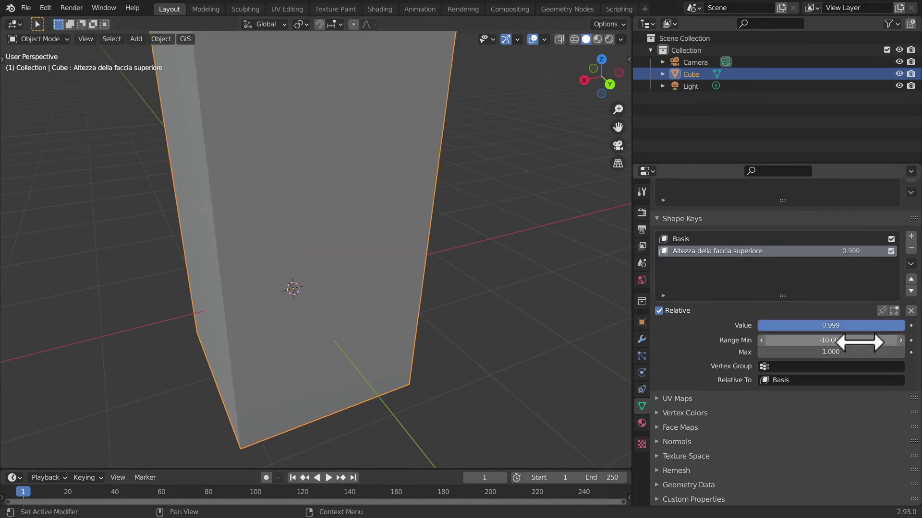
# Set the shape key's Range Min to 0 and its Value back to 0
pyautogui.click(860, 340)
pyautogui.write('0')
pyautogui.press('Return')
pyautogui.moveTo(888, 326); pyautogui.dragTo(749, 326)
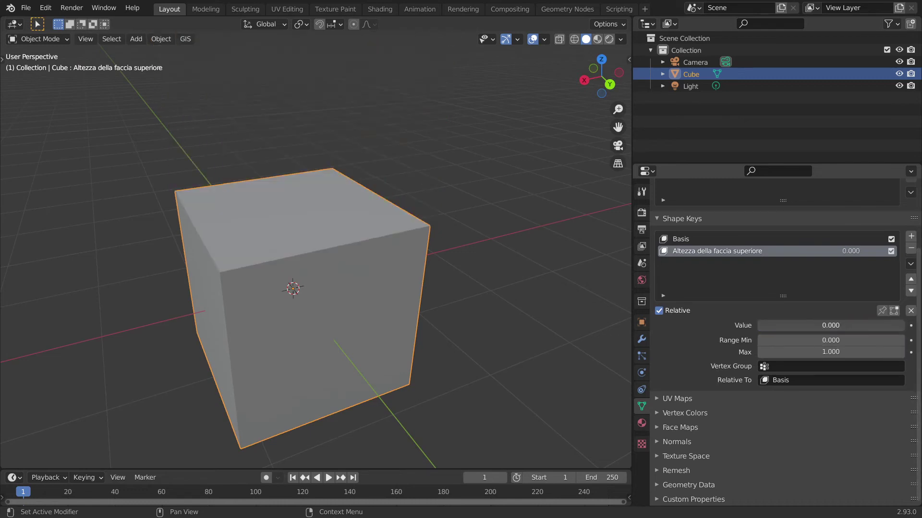
pyautogui.scroll(-2, 515, 305)
# Inspect the cube from below and above, then add a new vertex group
pyautogui.moveTo(528, 293); pyautogui.dragTo(468, 369, button='middle')
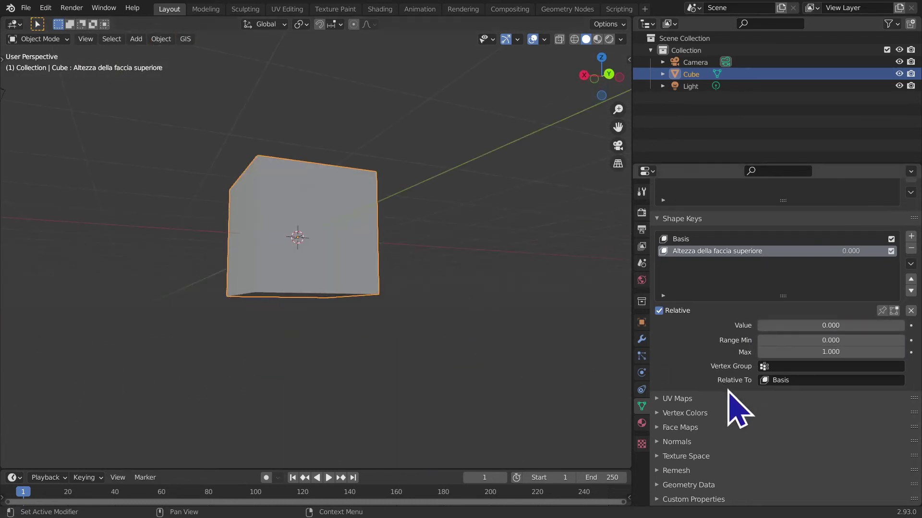
pyautogui.scroll(1, 691, 369)
pyautogui.moveTo(528, 360)
pyautogui.mouseDown(button='middle')
pyautogui.moveTo(325, 324)
pyautogui.moveTo(448, 362)
pyautogui.mouseUp(button='middle')
pyautogui.scroll(-1, 757, 240)
pyautogui.scroll(5, 768, 242)
pyautogui.click(910, 246)
pyautogui.write('AltoDestra')
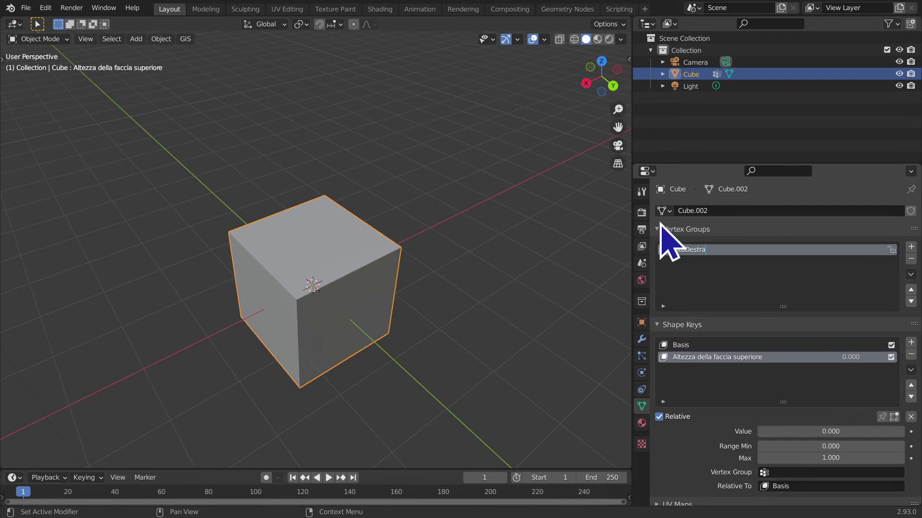
# Toggle Edit and Object Mode while making Basis the active shape key
pyautogui.press('Tab')
pyautogui.moveTo(416, 380); pyautogui.dragTo(267, 164, button='middle')
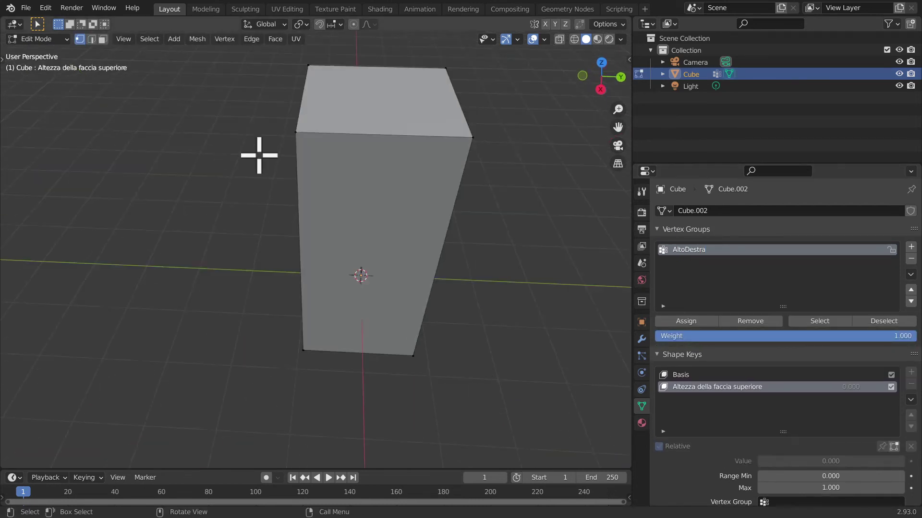
pyautogui.click(681, 375)
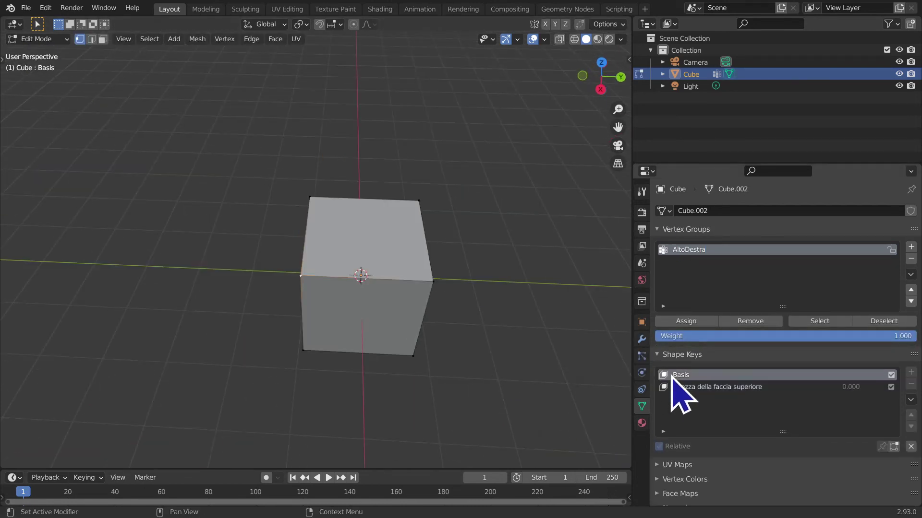
pyautogui.click(686, 377)
pyautogui.press('Tab')
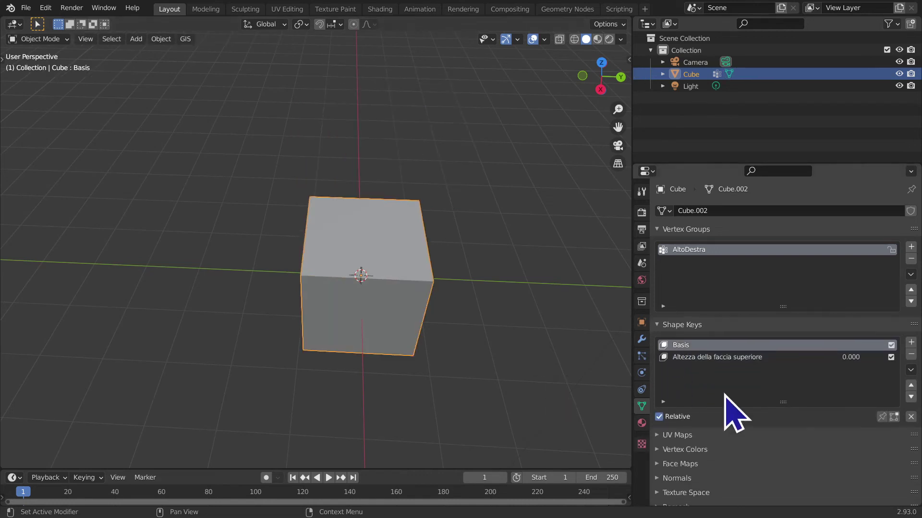
pyautogui.click(718, 358)
pyautogui.click(722, 347)
pyautogui.click(723, 348)
pyautogui.press('Tab')
pyautogui.press('Tab')
pyautogui.press('Tab')
pyautogui.press('Tab')
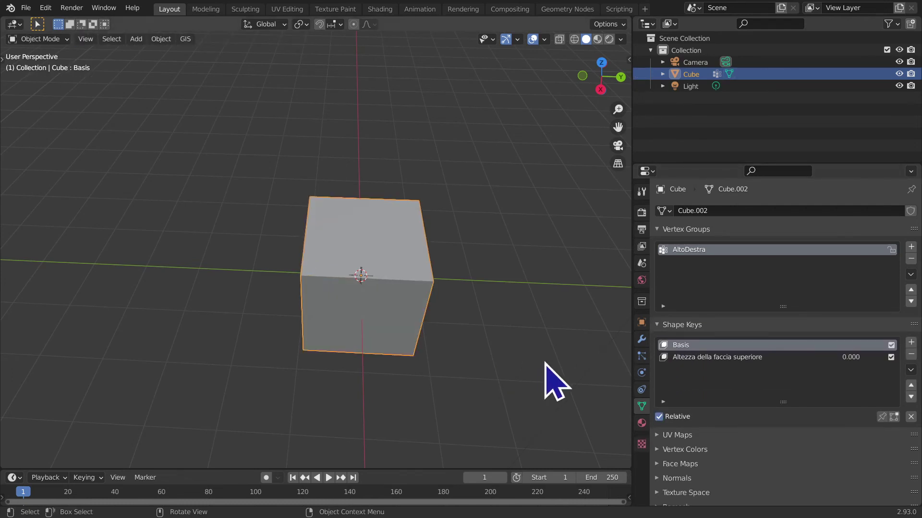
# Compare the Basis and Altezza shape keys in Edit Mode while orbiting and zooming
pyautogui.click(692, 357)
pyautogui.click(704, 349)
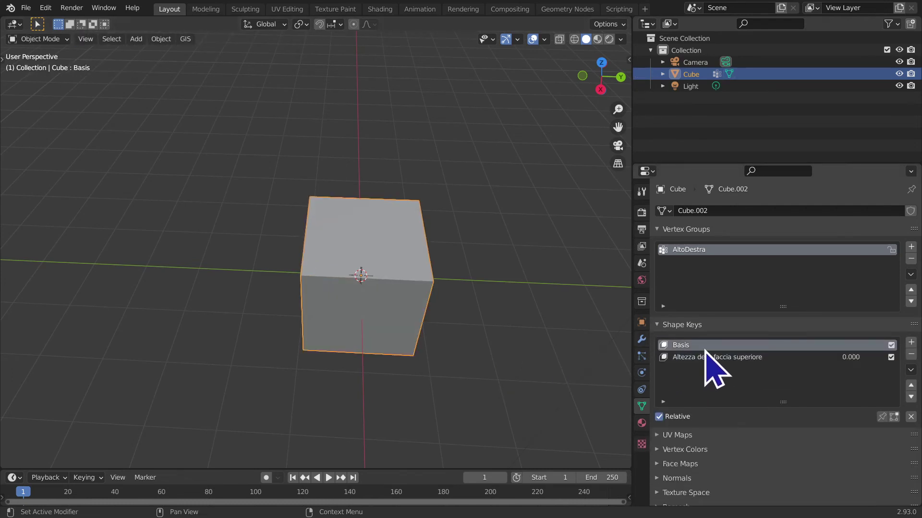
pyautogui.click(705, 357)
pyautogui.click(725, 344)
pyautogui.click(723, 357)
pyautogui.moveTo(522, 389); pyautogui.dragTo(475, 387, button='middle')
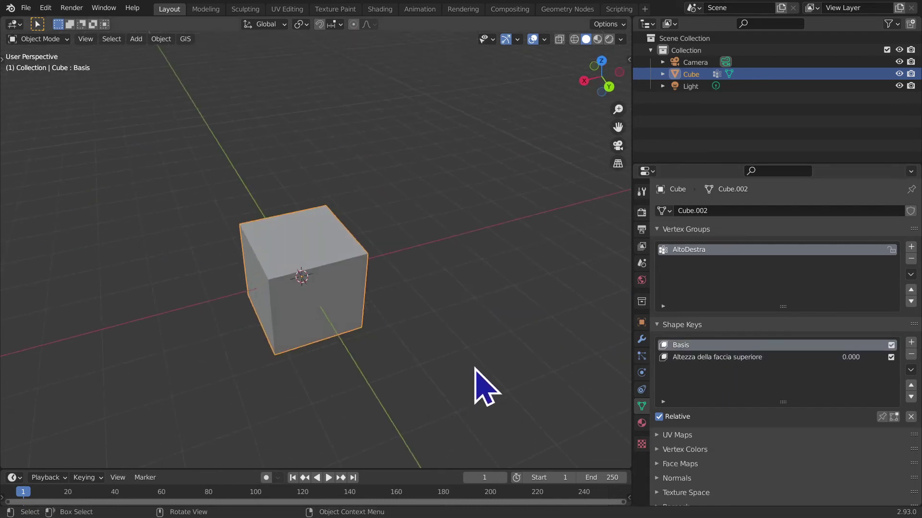
pyautogui.scroll(2, 528, 423)
pyautogui.scroll(3, 560, 449)
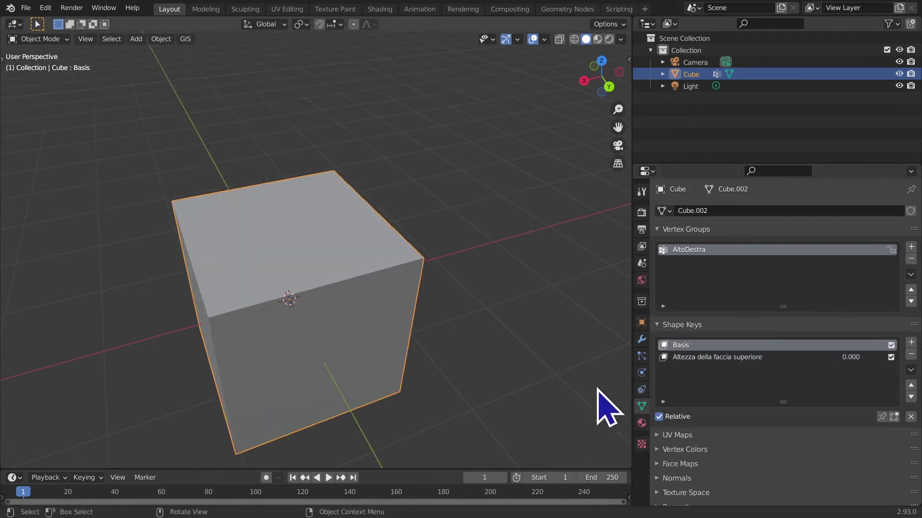
pyautogui.click(704, 360)
pyautogui.click(718, 346)
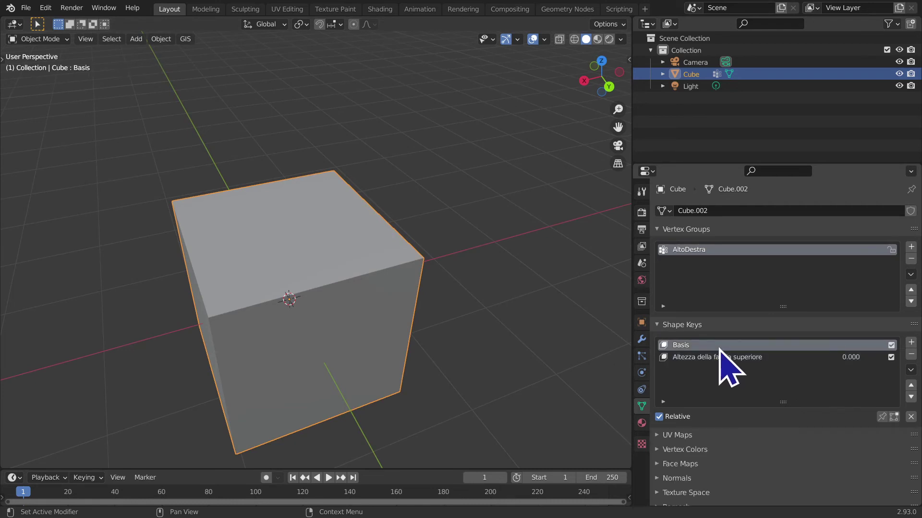
pyautogui.moveTo(618, 127); pyautogui.dragTo(659, 77)
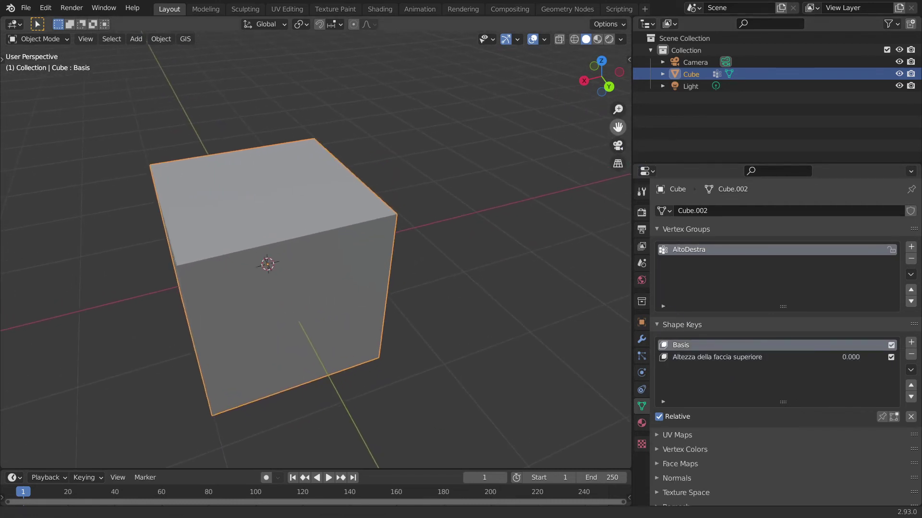
pyautogui.moveTo(390, 294); pyautogui.dragTo(418, 266, button='middle')
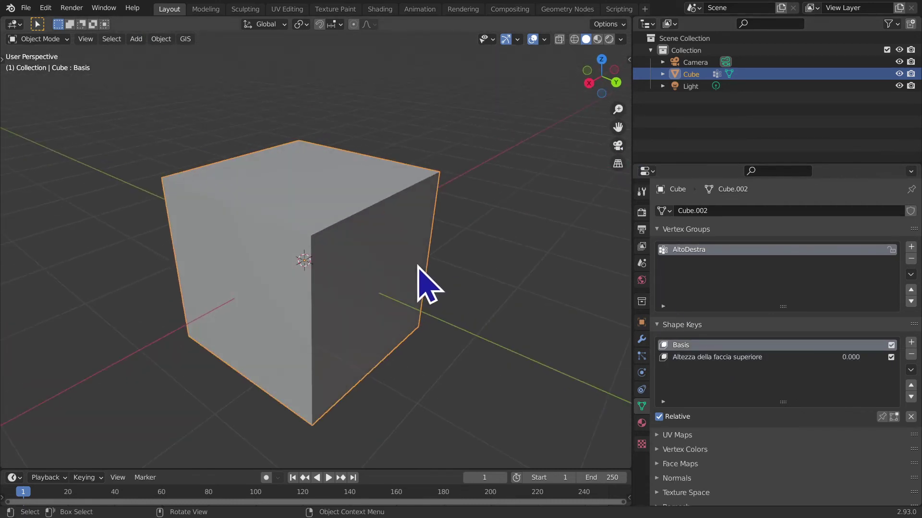
# Make the Altezza key active and reset its Range Min and Value to 0
pyautogui.click(744, 357)
pyautogui.scroll(-1, 745, 359)
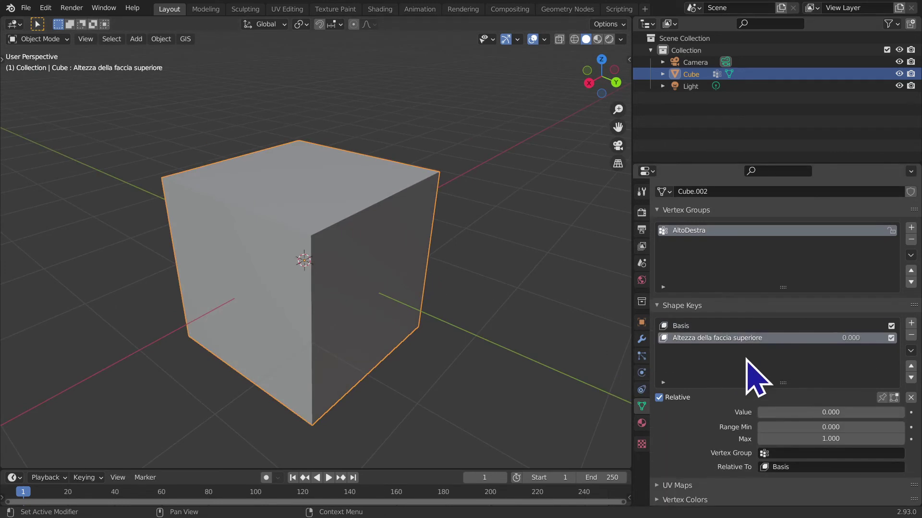
pyautogui.scroll(-3, 716, 376)
pyautogui.scroll(-2, 723, 365)
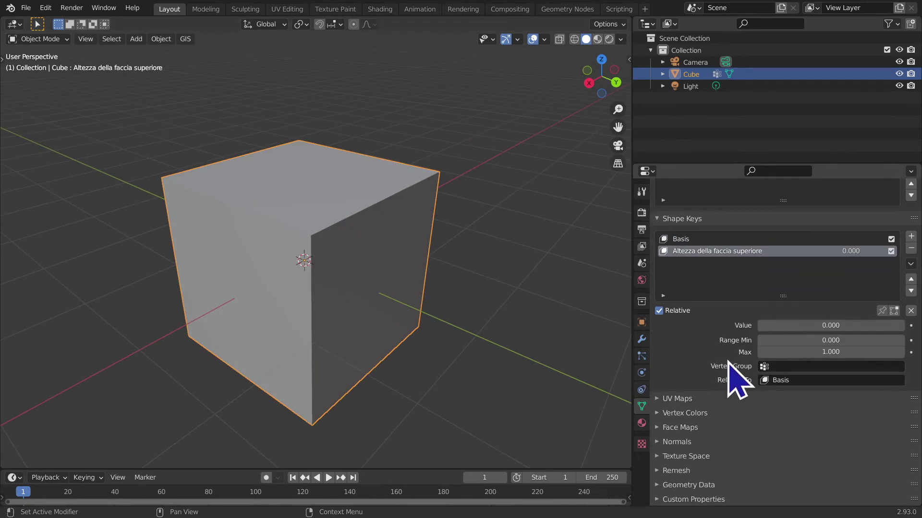
pyautogui.moveTo(782, 341); pyautogui.dragTo(749, 341)
pyautogui.moveTo(816, 326); pyautogui.dragTo(864, 326)
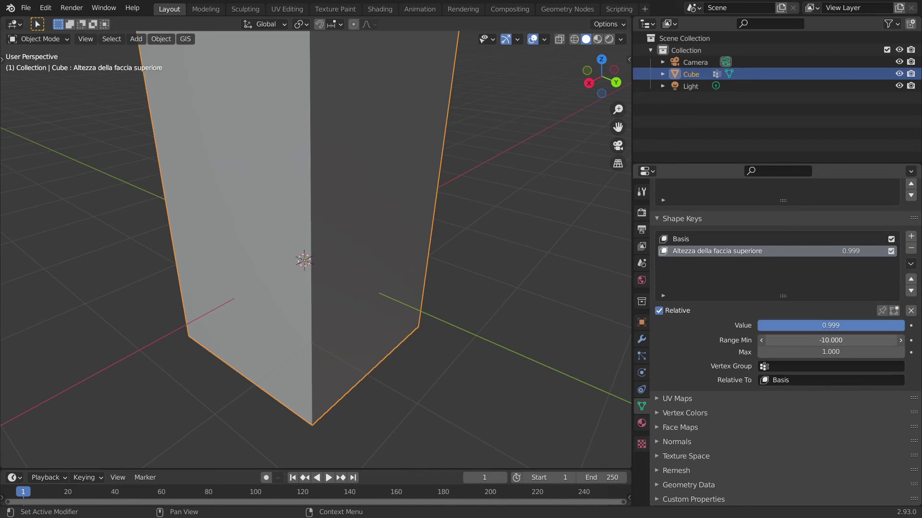
pyautogui.click(799, 340)
pyautogui.press('Return')
pyautogui.moveTo(852, 327); pyautogui.dragTo(758, 327)
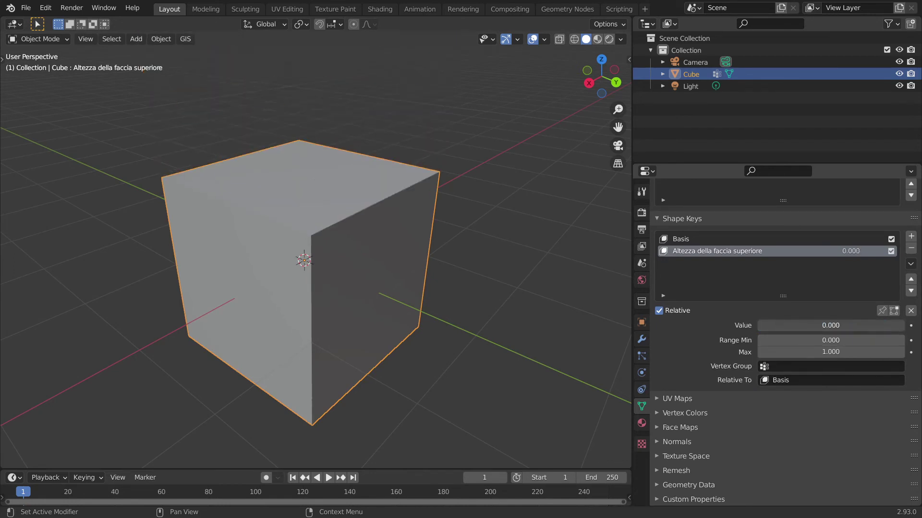
# Reselect the Altezza key and enter Edit Mode to view its raised form
pyautogui.moveTo(327, 338); pyautogui.dragTo(280, 74, button='middle')
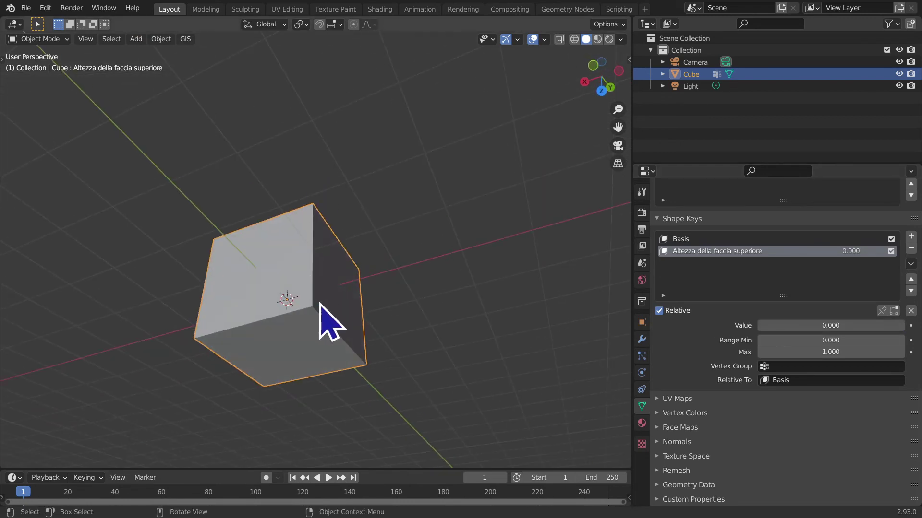
pyautogui.moveTo(319, 318); pyautogui.dragTo(353, 92, button='middle')
pyautogui.moveTo(326, 290)
pyautogui.mouseDown(button='middle')
pyautogui.moveTo(410, 285)
pyautogui.moveTo(403, 288)
pyautogui.mouseUp(button='middle')
pyautogui.click(745, 240)
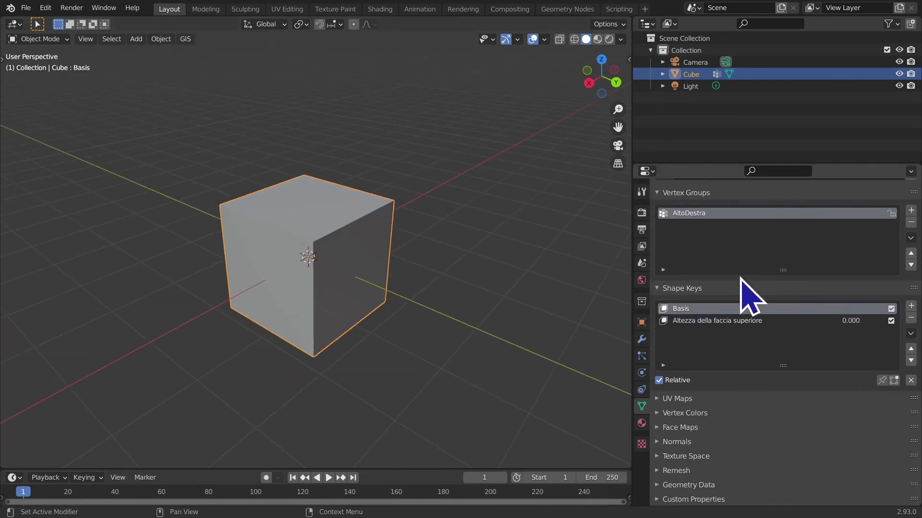
pyautogui.click(732, 320)
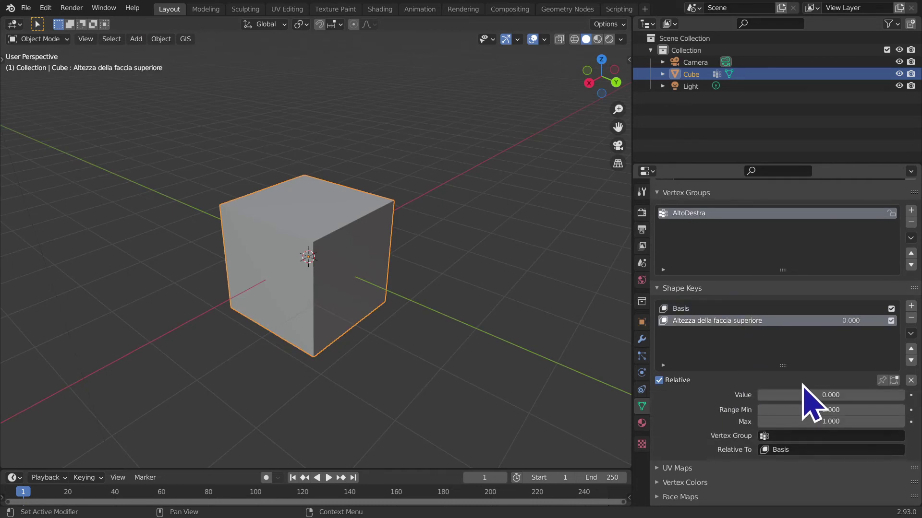
pyautogui.moveTo(377, 304); pyautogui.dragTo(490, 305, button='middle')
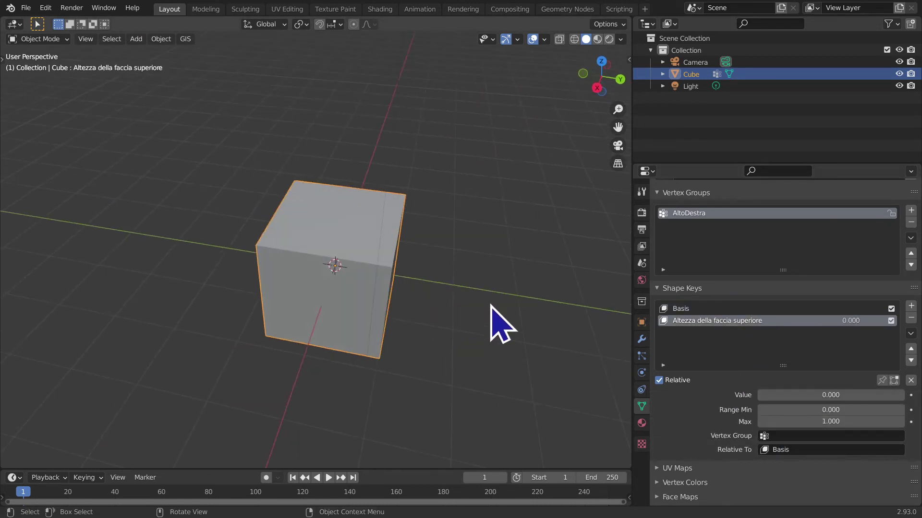
pyautogui.press('Tab')
pyautogui.moveTo(418, 95)
pyautogui.mouseDown(button='middle')
pyautogui.moveTo(428, 130)
pyautogui.moveTo(504, 144)
pyautogui.mouseUp(button='middle')
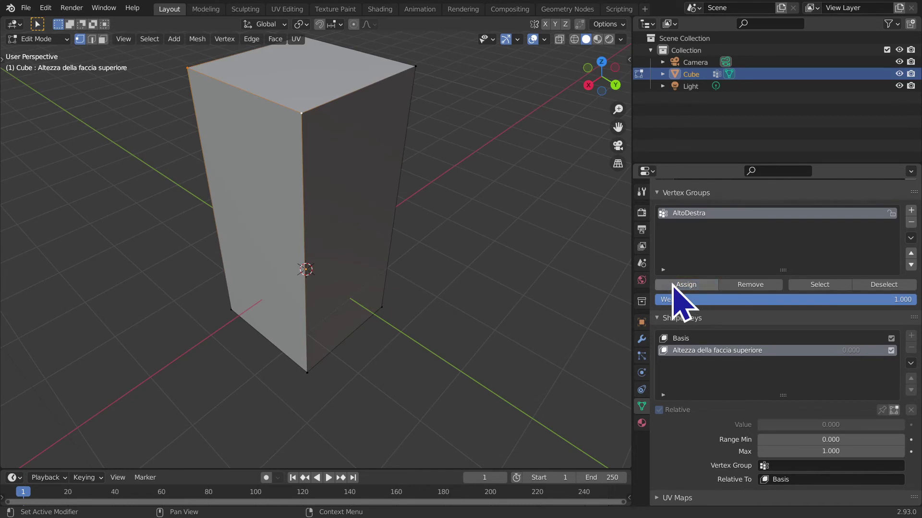
# Return to Object Mode and select the Altezza della faccia superiore shape key
pyautogui.press('Tab')
pyautogui.scroll(-4, 468, 348)
pyautogui.moveTo(474, 350); pyautogui.dragTo(535, 335, button='middle')
pyautogui.scroll(6, 537, 331)
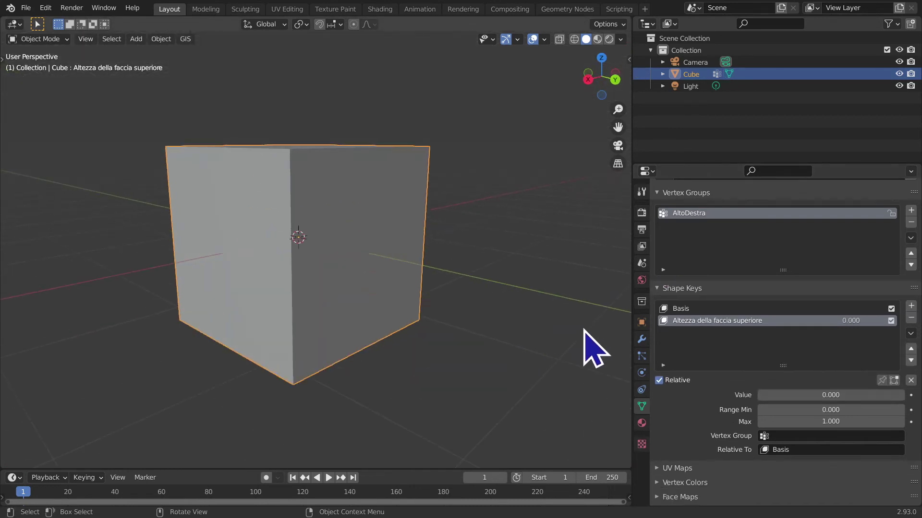
pyautogui.click(720, 309)
pyautogui.doubleClick(711, 321)
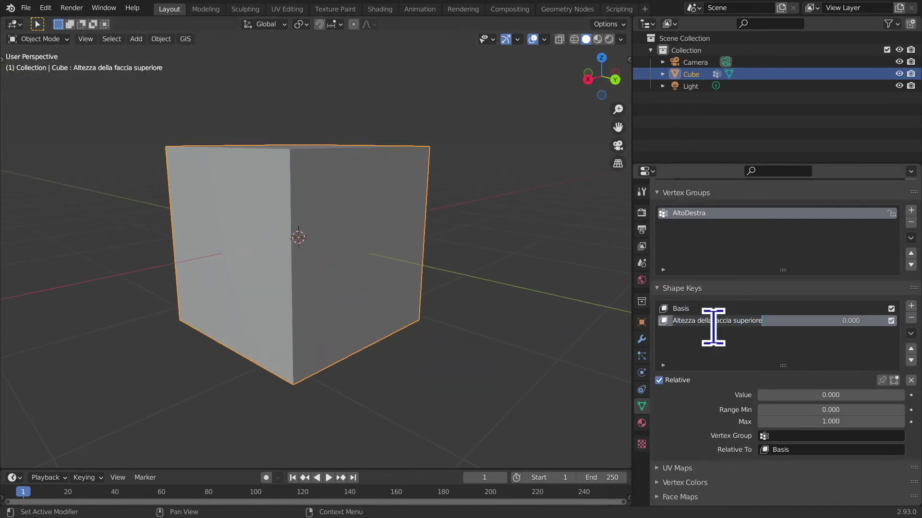
pyautogui.scroll(-2, 738, 330)
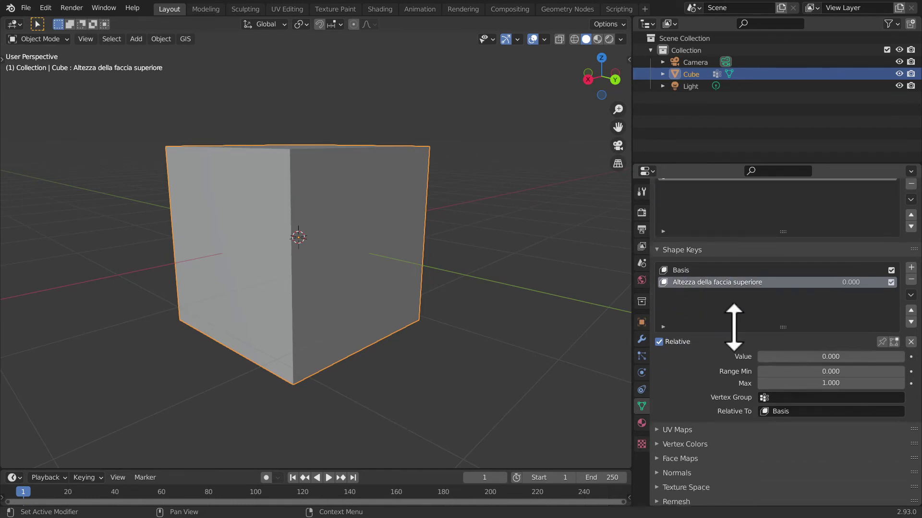
# Set the key's Vertex Group to AltoDestra, test the value, and return it to 0
pyautogui.click(832, 398)
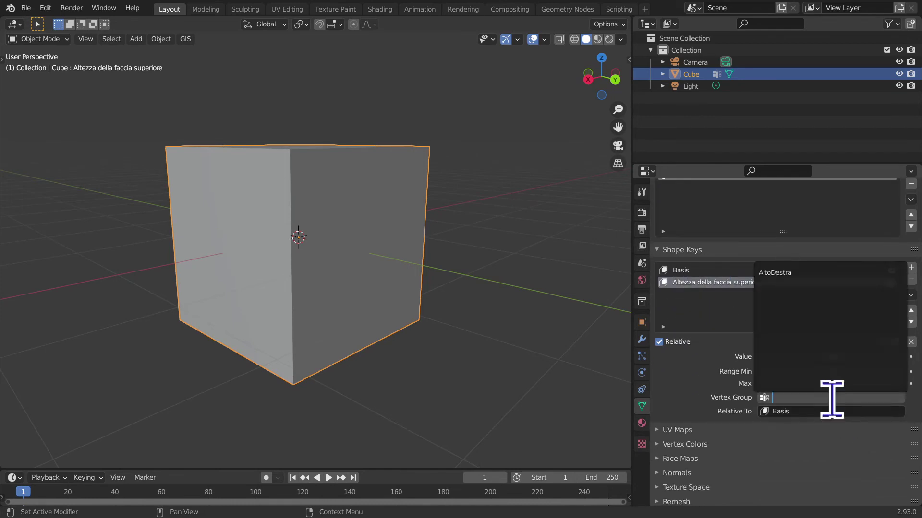
pyautogui.click(791, 272)
pyautogui.moveTo(784, 361); pyautogui.dragTo(902, 361)
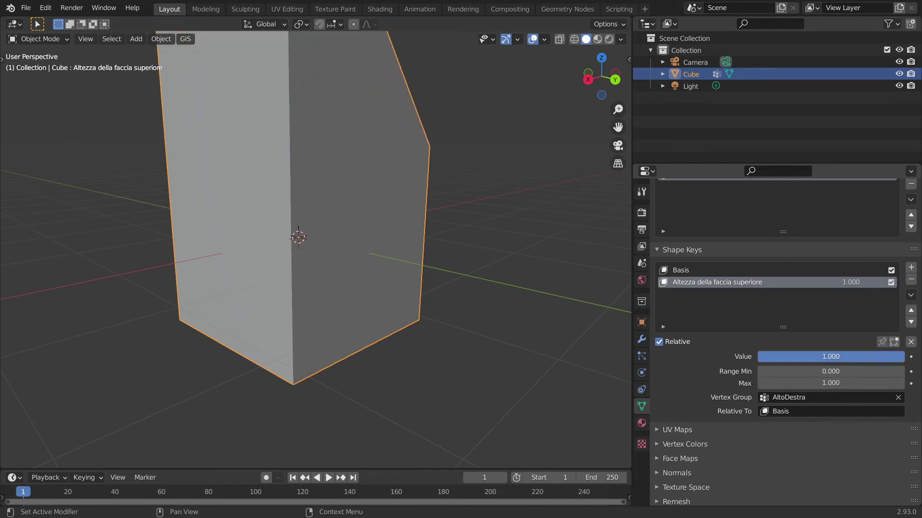
pyautogui.moveTo(904, 361); pyautogui.dragTo(758, 360)
pyautogui.scroll(2, 788, 355)
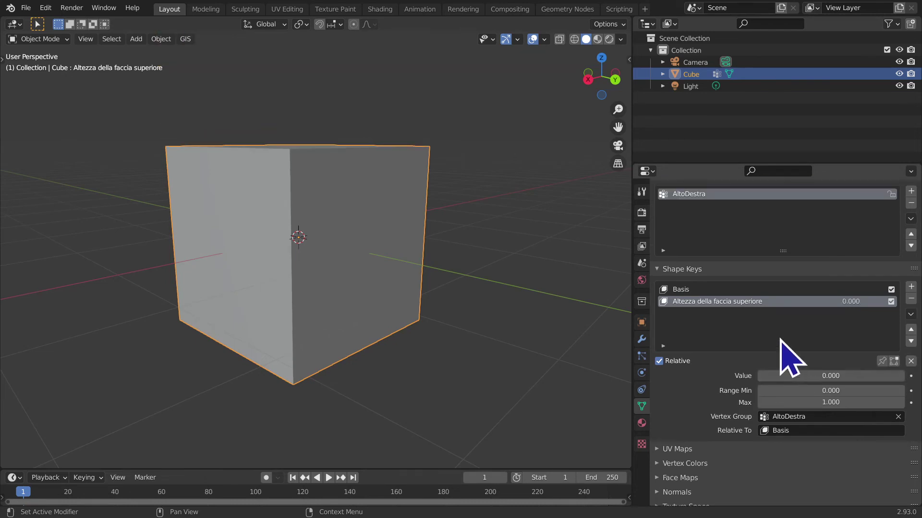
pyautogui.scroll(2, 772, 355)
pyautogui.scroll(1, 763, 345)
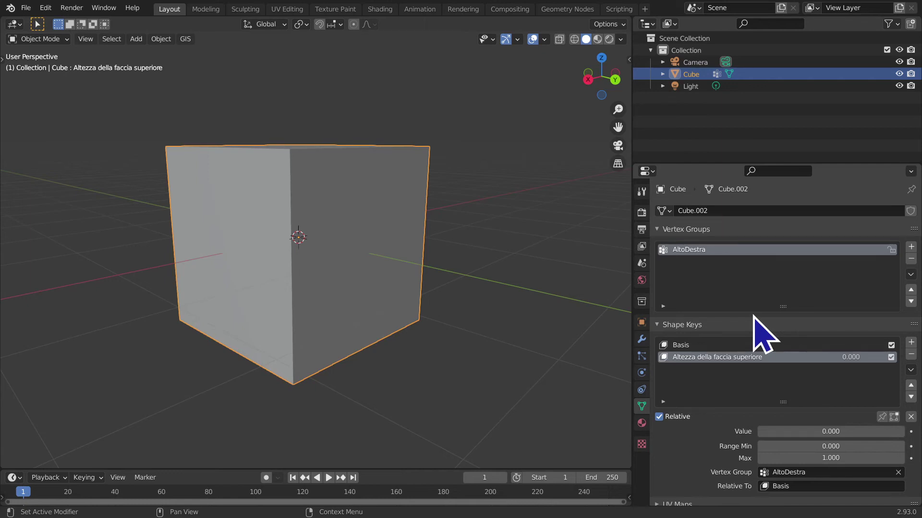
# Raise the Altezza della faccia superiore value to 1.000
pyautogui.scroll(-3, 807, 439)
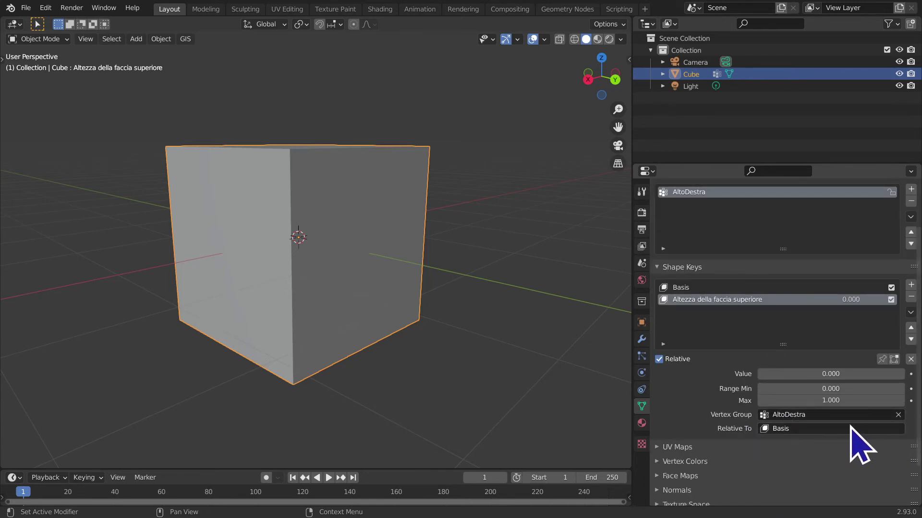
pyautogui.moveTo(514, 379); pyautogui.dragTo(604, 337, button='middle')
pyautogui.moveTo(816, 375)
pyautogui.mouseDown()
pyautogui.moveTo(870, 375)
pyautogui.moveTo(785, 378)
pyautogui.moveTo(893, 378)
pyautogui.moveTo(777, 378)
pyautogui.mouseUp()
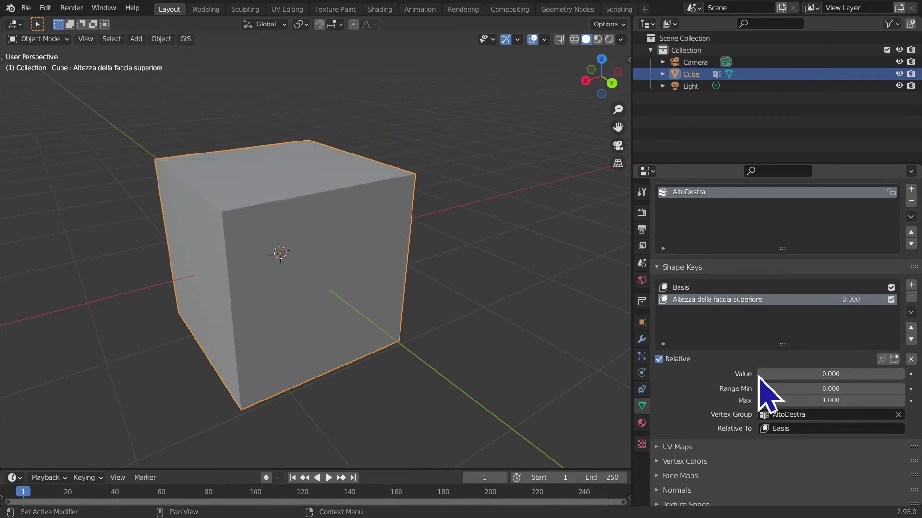
pyautogui.scroll(-3, 542, 406)
pyautogui.moveTo(543, 406); pyautogui.dragTo(299, 350, button='middle')
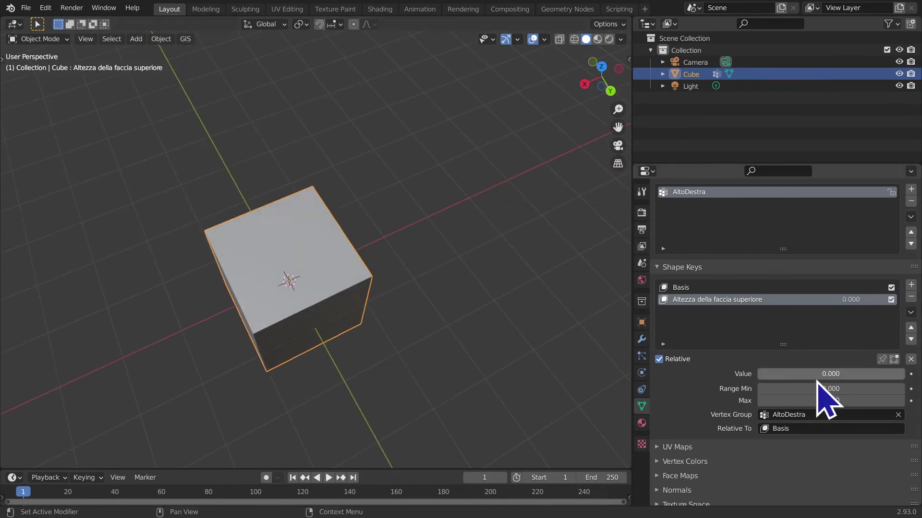
pyautogui.moveTo(824, 375); pyautogui.dragTo(893, 375)
# Toggle Edit Mode and back to check the single raised top corner
pyautogui.press('Tab')
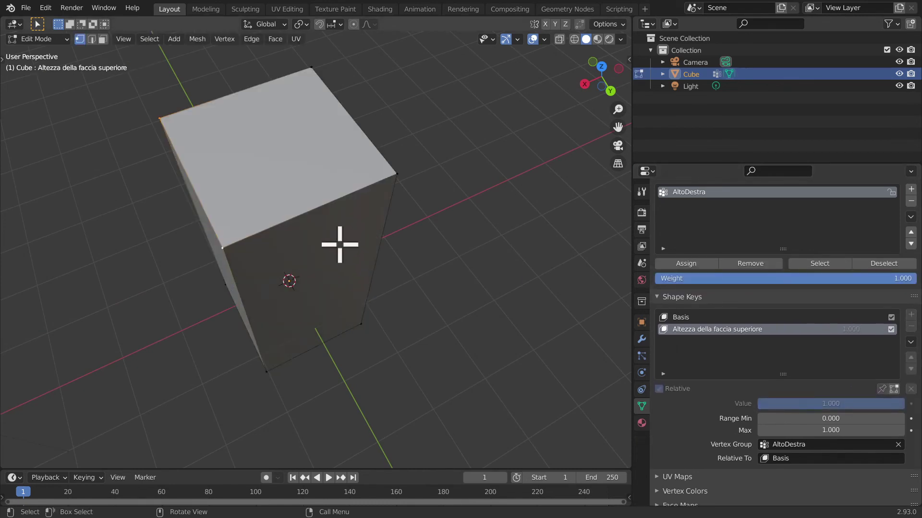
pyautogui.moveTo(340, 240); pyautogui.dragTo(377, 247, button='middle')
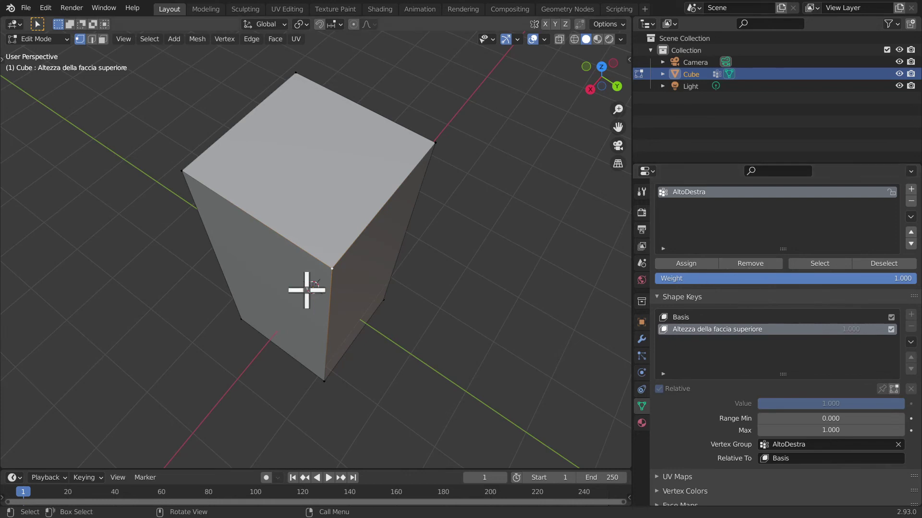
pyautogui.press('Tab')
pyautogui.moveTo(349, 366)
pyautogui.mouseDown(button='middle')
pyautogui.moveTo(360, 305)
pyautogui.moveTo(335, 315)
pyautogui.mouseUp(button='middle')
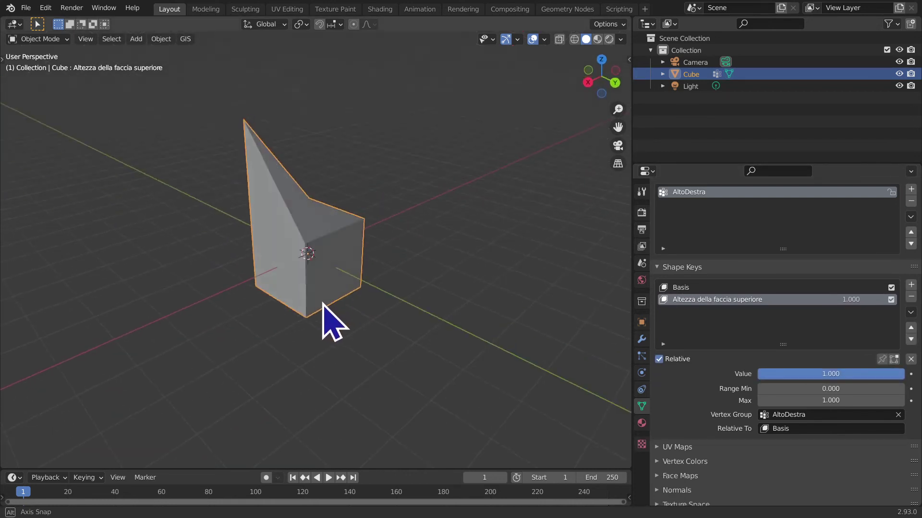
pyautogui.moveTo(389, 384); pyautogui.dragTo(372, 372, button='middle')
pyautogui.moveTo(791, 375)
pyautogui.mouseDown()
pyautogui.moveTo(677, 375)
pyautogui.moveTo(758, 374)
pyautogui.mouseUp()
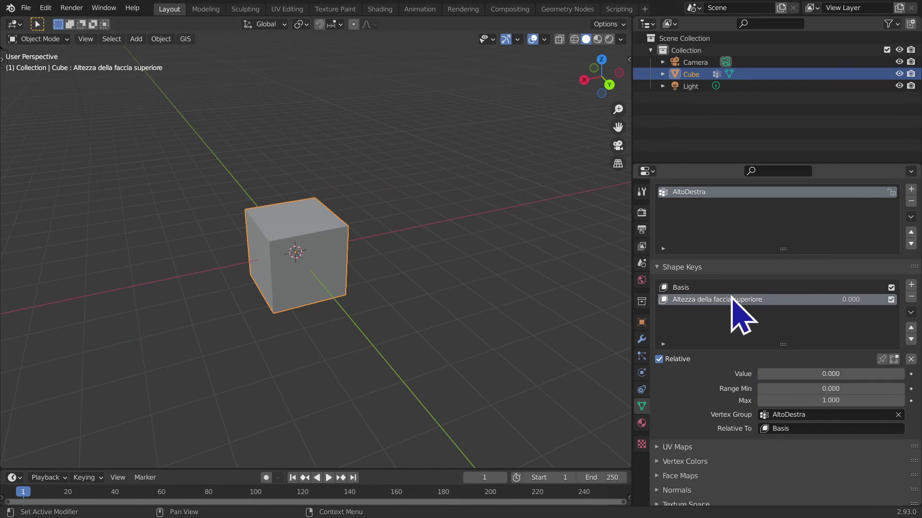
pyautogui.moveTo(791, 375); pyautogui.dragTo(763, 375)
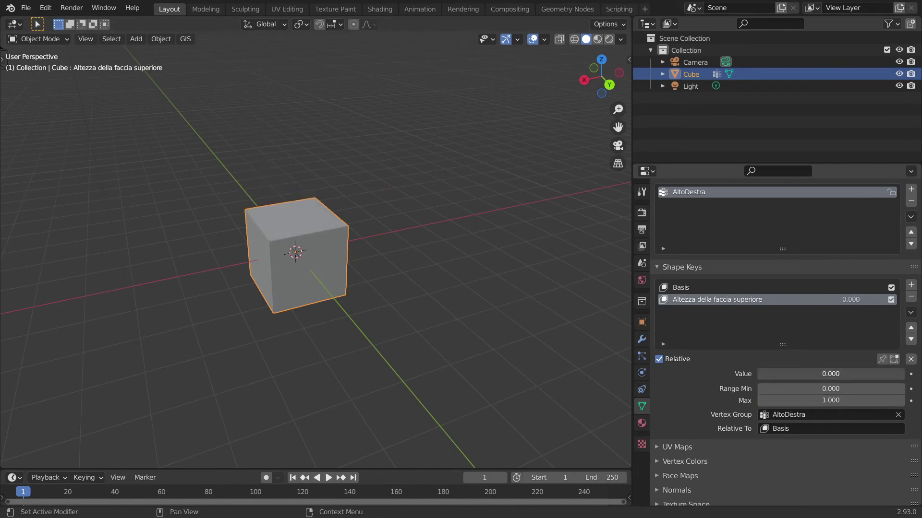
pyautogui.scroll(2, 764, 454)
pyautogui.press('Tab')
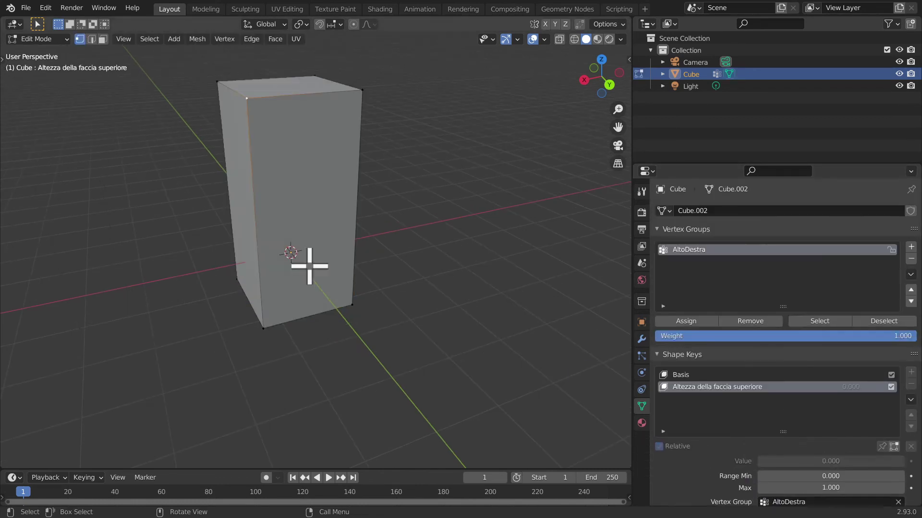
pyautogui.click(816, 321)
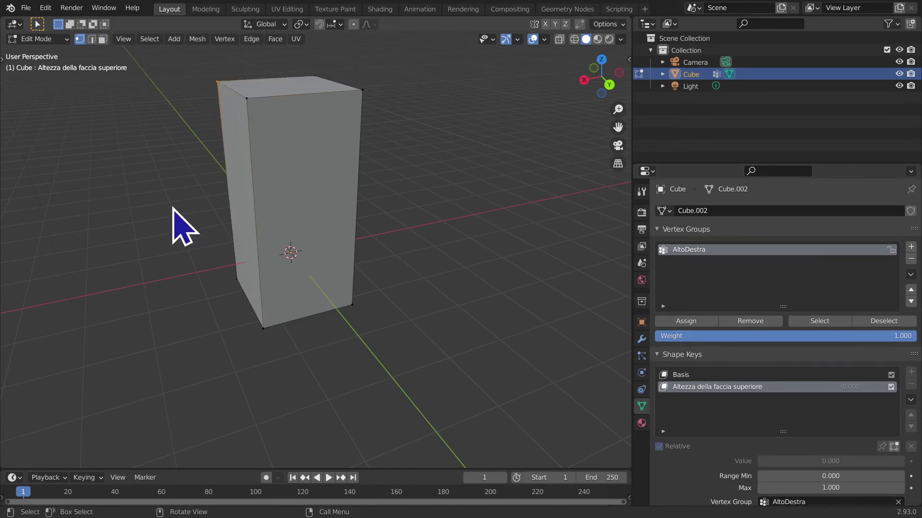
pyautogui.press('Tab')
pyautogui.moveTo(780, 427)
pyautogui.mouseDown()
pyautogui.moveTo(845, 428)
pyautogui.moveTo(730, 432)
pyautogui.mouseUp()
pyautogui.press('Tab')
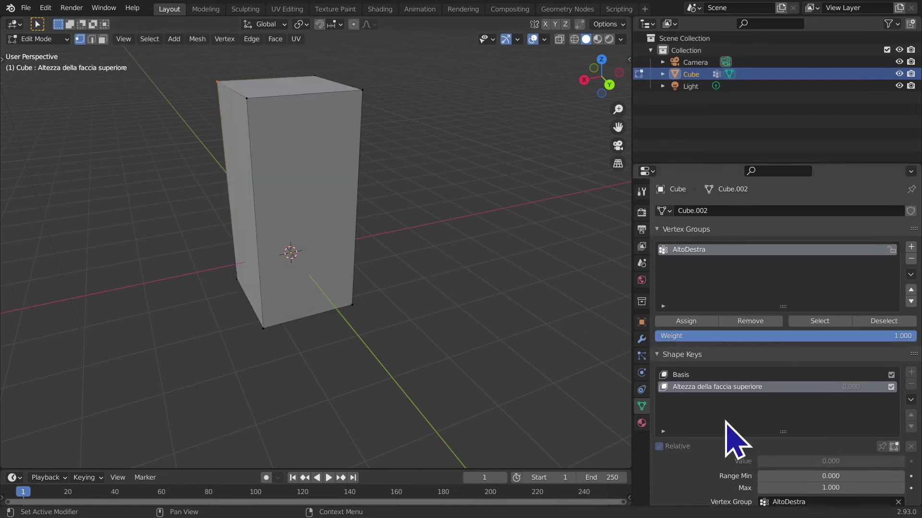
pyautogui.click(763, 376)
pyautogui.moveTo(417, 249); pyautogui.dragTo(365, 280, button='middle')
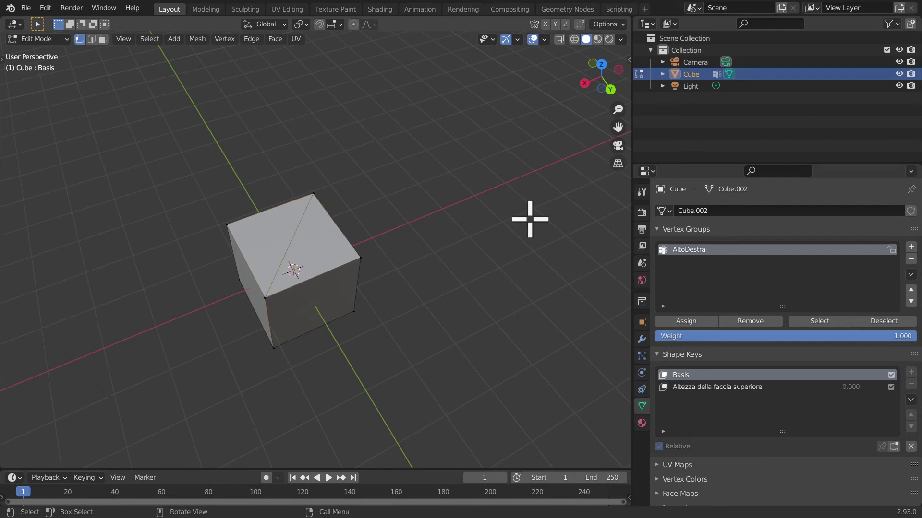
pyautogui.scroll(2, 425, 351)
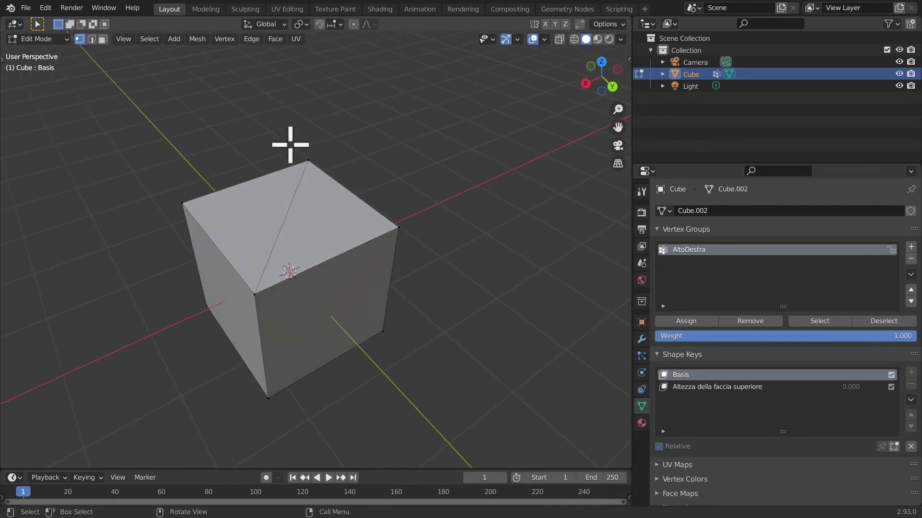
pyautogui.press('Tab')
pyautogui.click(724, 359)
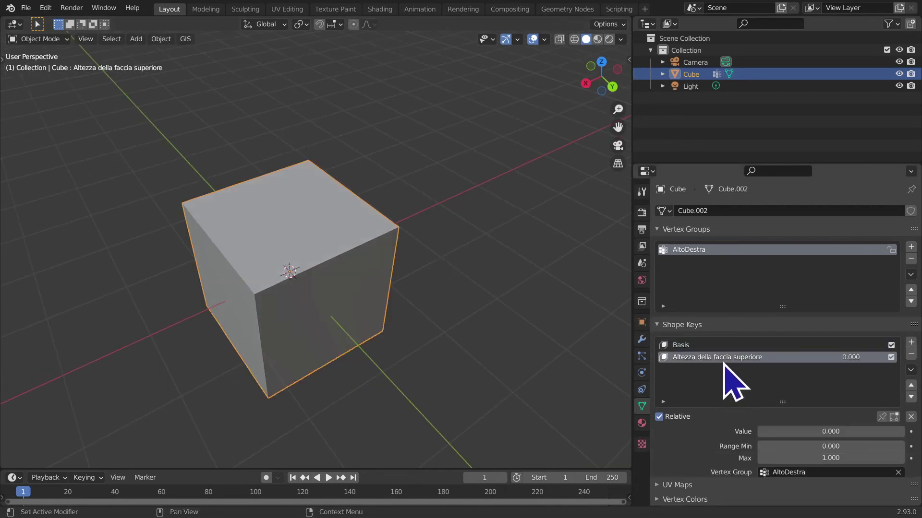
pyautogui.moveTo(787, 431)
pyautogui.mouseDown()
pyautogui.moveTo(898, 432)
pyautogui.moveTo(758, 431)
pyautogui.mouseUp()
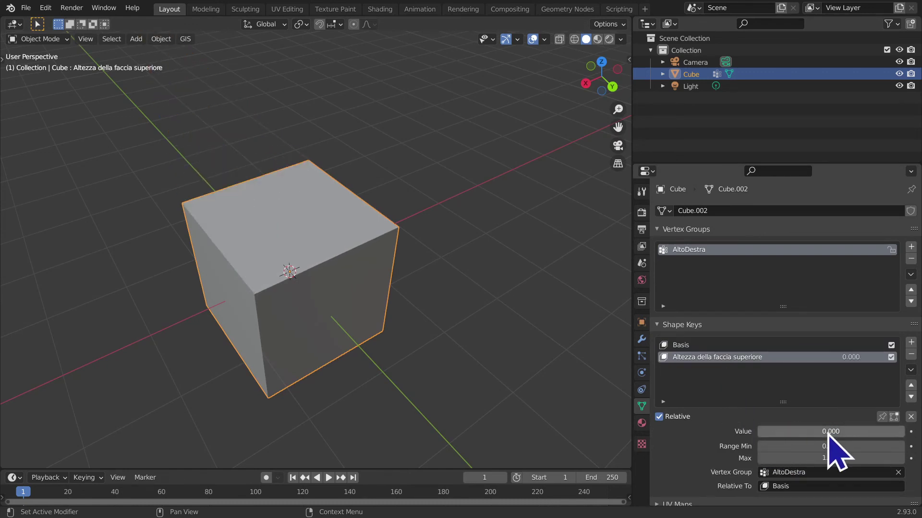
pyautogui.moveTo(759, 432); pyautogui.dragTo(903, 432)
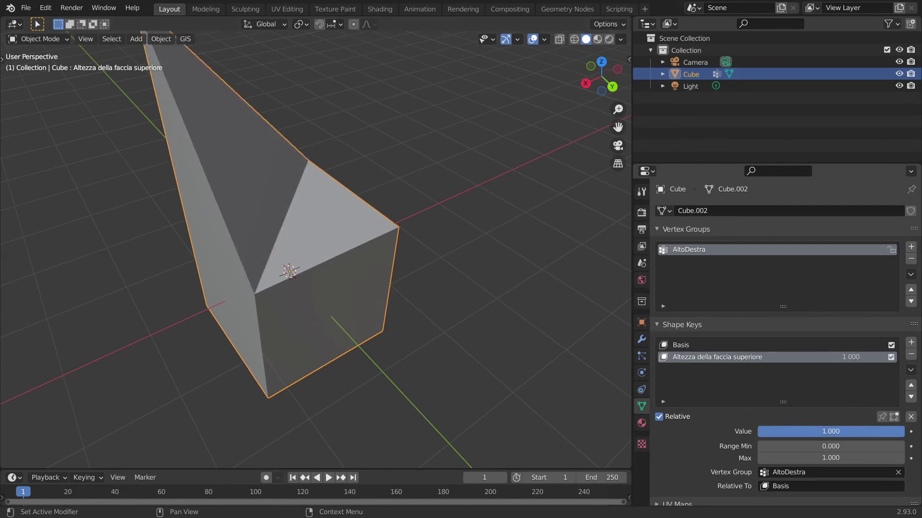
pyautogui.moveTo(497, 298)
pyautogui.mouseDown(button='middle')
pyautogui.moveTo(395, 308)
pyautogui.moveTo(226, 204)
pyautogui.moveTo(461, 170)
pyautogui.mouseUp(button='middle')
pyautogui.moveTo(618, 128); pyautogui.dragTo(671, 175)
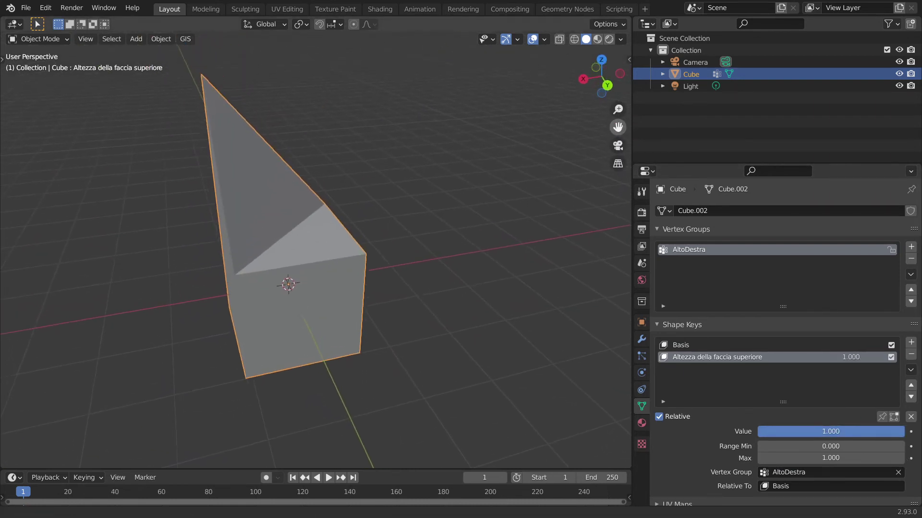
pyautogui.moveTo(576, 326)
pyautogui.mouseDown(button='middle')
pyautogui.moveTo(422, 329)
pyautogui.moveTo(268, 230)
pyautogui.moveTo(477, 247)
pyautogui.moveTo(418, 312)
pyautogui.mouseUp(button='middle')
pyautogui.moveTo(814, 432)
pyautogui.mouseDown()
pyautogui.moveTo(768, 431)
pyautogui.moveTo(905, 432)
pyautogui.moveTo(759, 432)
pyautogui.mouseUp()
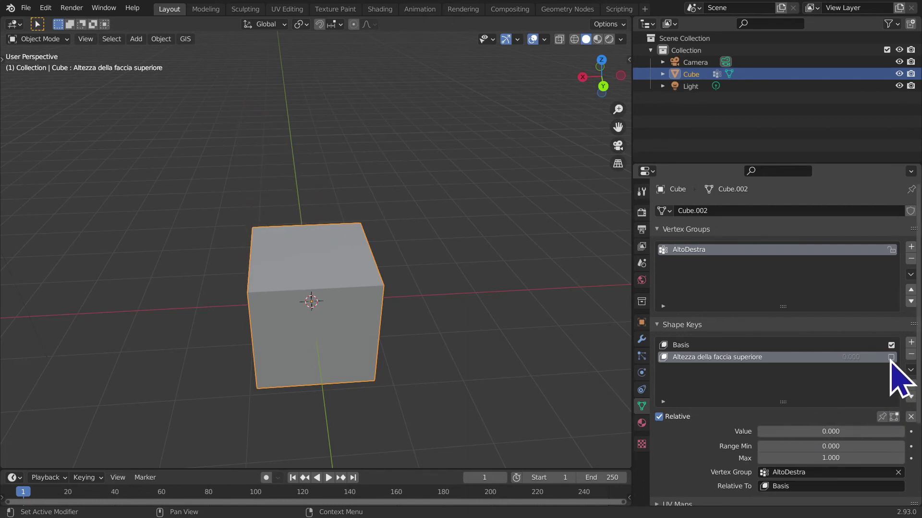
pyautogui.scroll(-3, 786, 483)
pyautogui.click(773, 429)
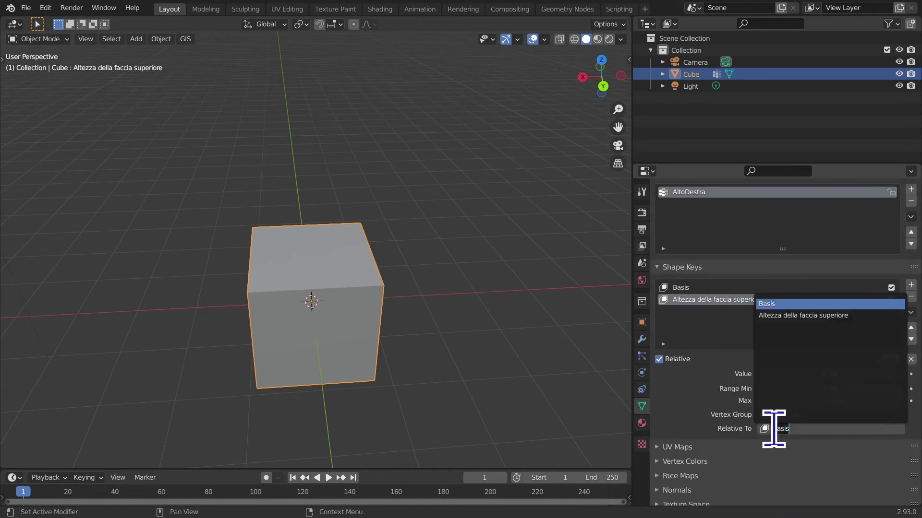
pyautogui.click(782, 428)
pyautogui.click(810, 429)
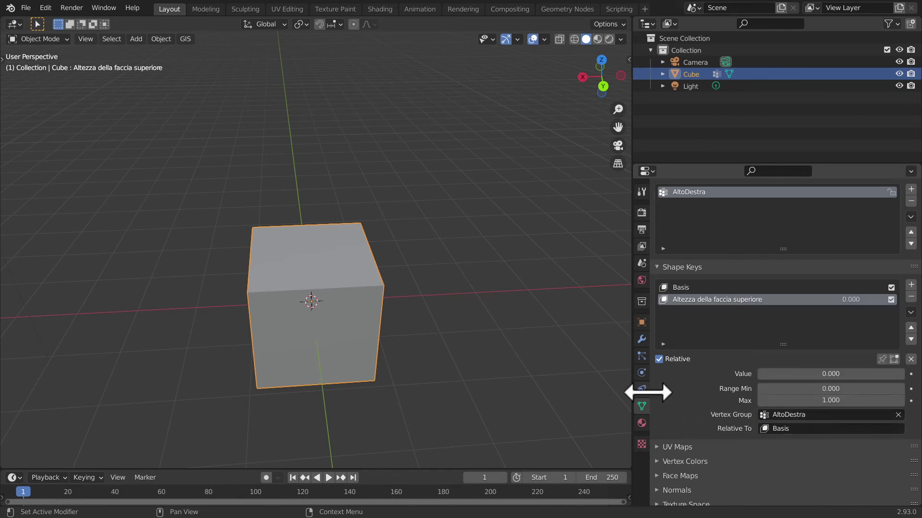
pyautogui.scroll(3, 720, 390)
pyautogui.scroll(-5, 724, 391)
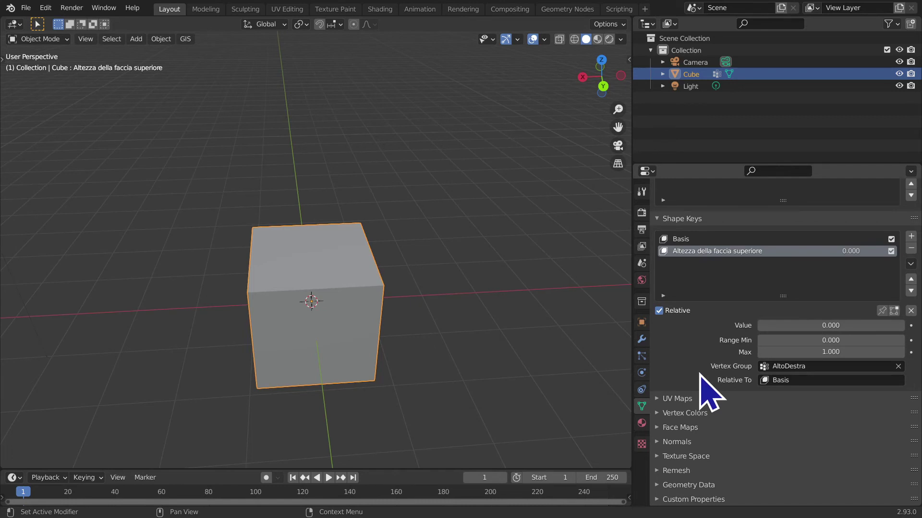
pyautogui.click(699, 238)
pyautogui.scroll(3, 693, 242)
pyautogui.click(685, 320)
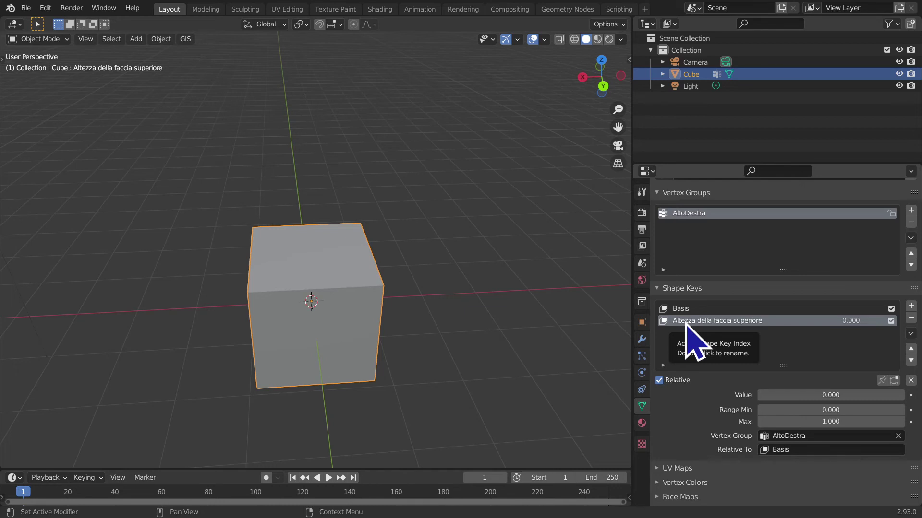
pyautogui.scroll(-3, 720, 389)
pyautogui.moveTo(768, 338); pyautogui.dragTo(864, 337)
pyautogui.hotkey('ctrl', 'z')
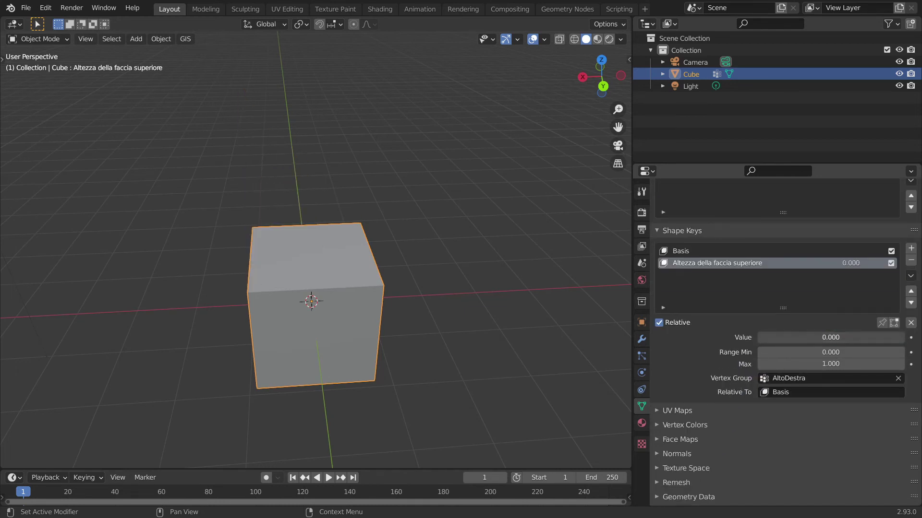
pyautogui.moveTo(774, 337)
pyautogui.mouseDown()
pyautogui.moveTo(858, 337)
pyautogui.moveTo(758, 337)
pyautogui.mouseUp()
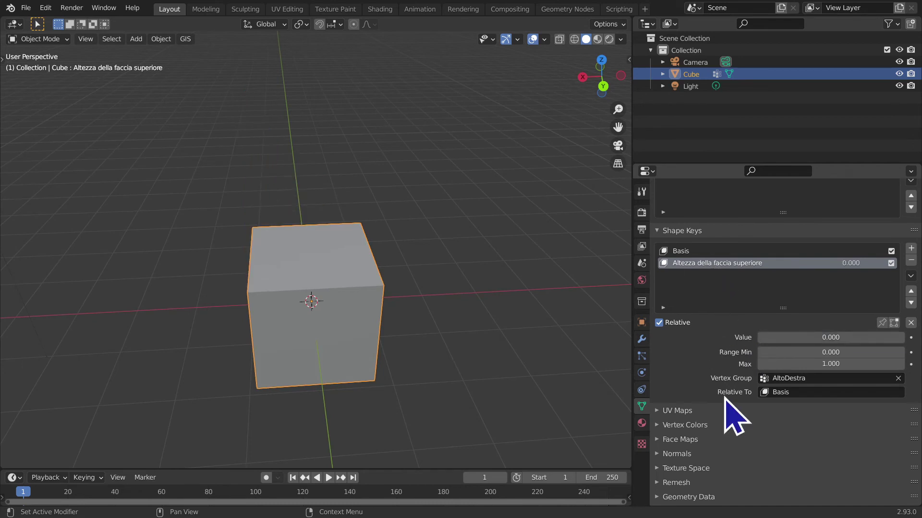
pyautogui.scroll(2, 724, 402)
pyautogui.moveTo(319, 376)
pyautogui.mouseDown(button='middle')
pyautogui.moveTo(323, 391)
pyautogui.moveTo(356, 365)
pyautogui.mouseUp(button='middle')
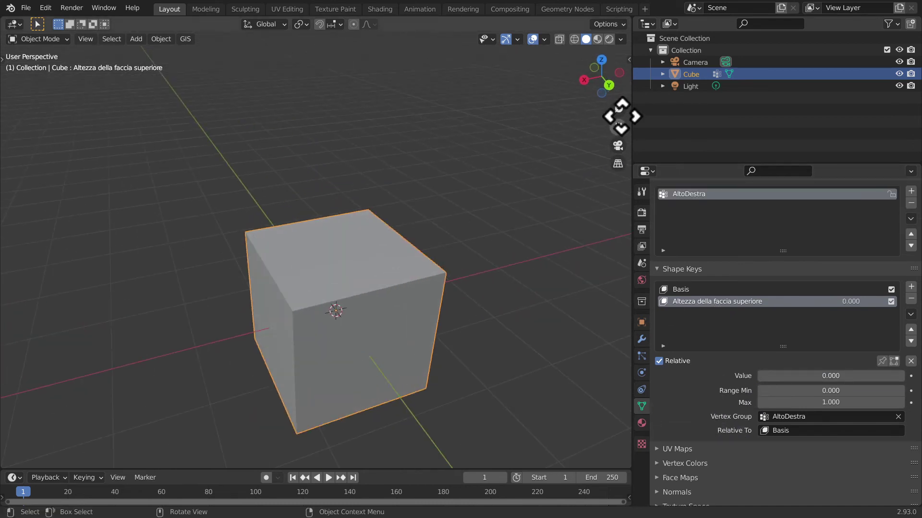
pyautogui.moveTo(618, 127); pyautogui.dragTo(613, 144)
pyautogui.scroll(3, 531, 327)
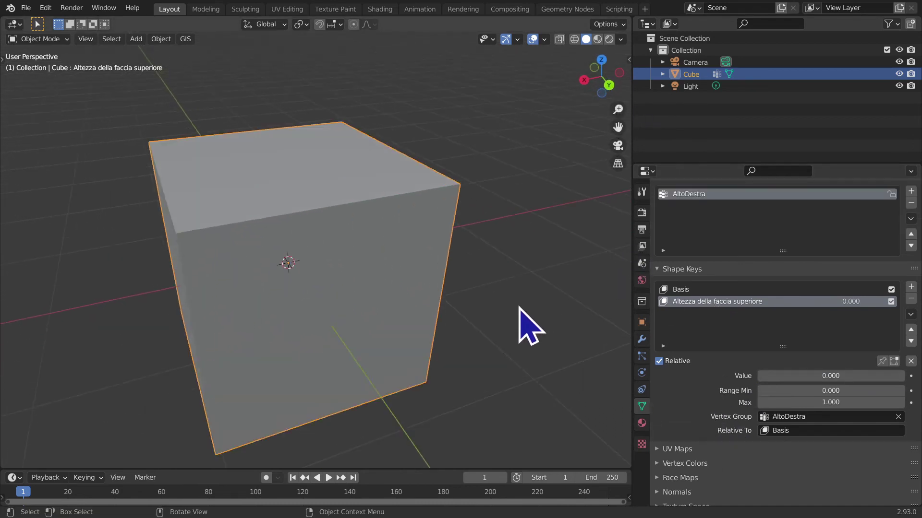
pyautogui.click(910, 287)
pyautogui.write('Rotazione della faccia laterale sinistra')
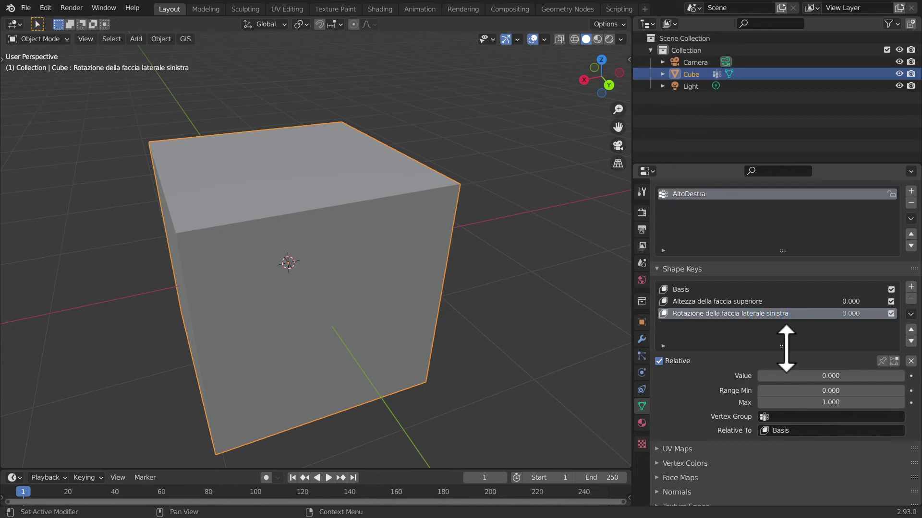
# Slide the Rotazione della faccia laterale sinistra value up to 1 and back to 0.000
pyautogui.moveTo(365, 307)
pyautogui.mouseDown(button='middle')
pyautogui.moveTo(524, 304)
pyautogui.moveTo(462, 312)
pyautogui.moveTo(413, 272)
pyautogui.moveTo(417, 288)
pyautogui.mouseUp(button='middle')
pyautogui.scroll(-2, 413, 283)
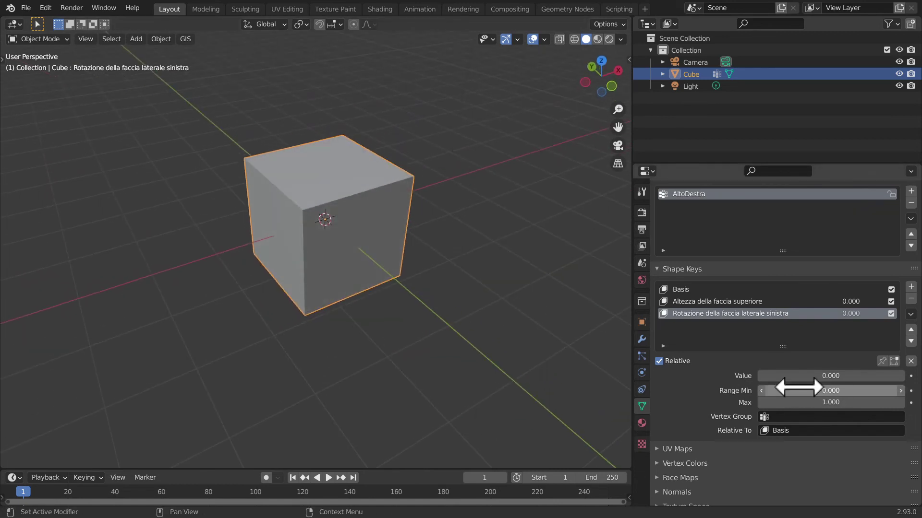
pyautogui.moveTo(778, 376); pyautogui.dragTo(902, 376)
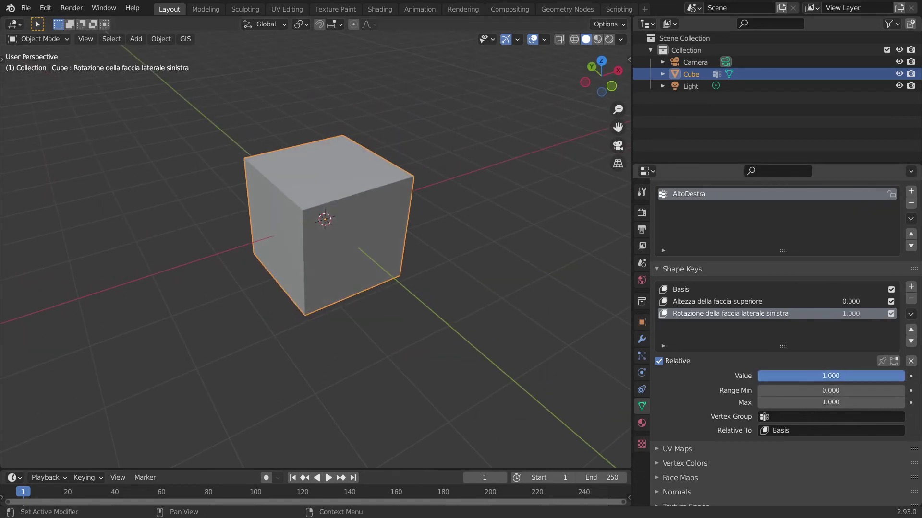
pyautogui.moveTo(831, 376); pyautogui.dragTo(837, 376)
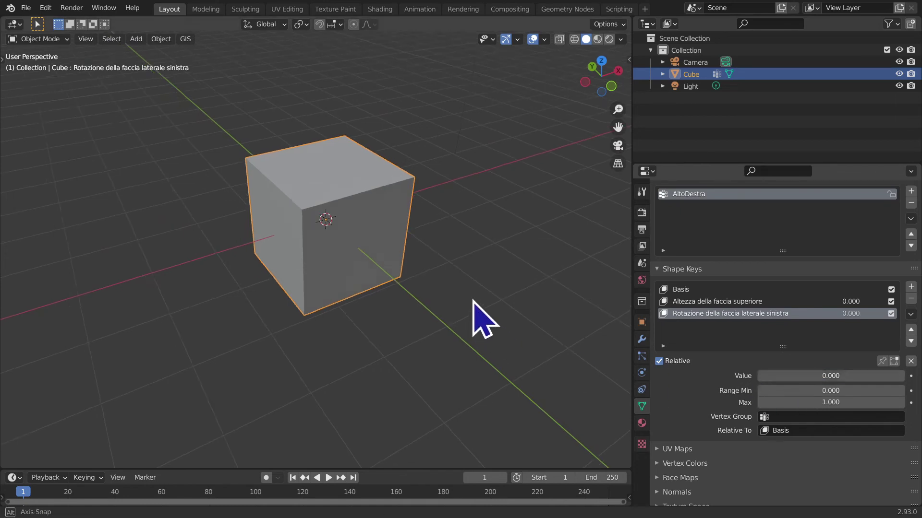
pyautogui.moveTo(477, 319); pyautogui.dragTo(528, 322, button='middle')
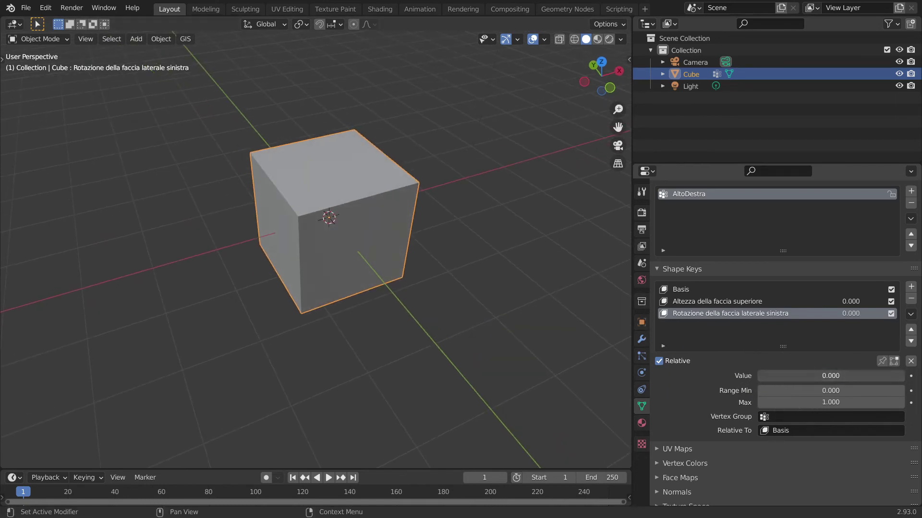
pyautogui.moveTo(778, 375); pyautogui.dragTo(893, 376)
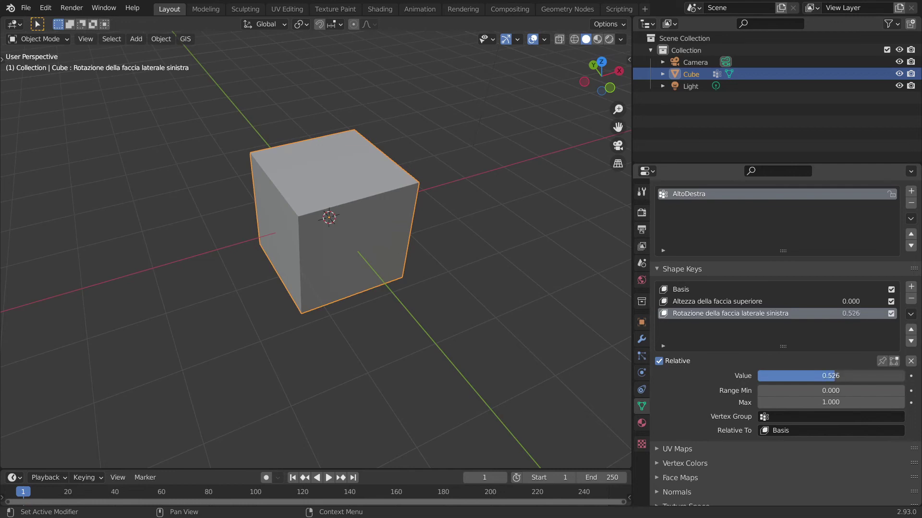
pyautogui.moveTo(777, 376)
pyautogui.mouseDown()
pyautogui.moveTo(893, 376)
pyautogui.moveTo(768, 376)
pyautogui.moveTo(893, 376)
pyautogui.moveTo(768, 376)
pyautogui.moveTo(893, 375)
pyautogui.moveTo(810, 376)
pyautogui.mouseUp()
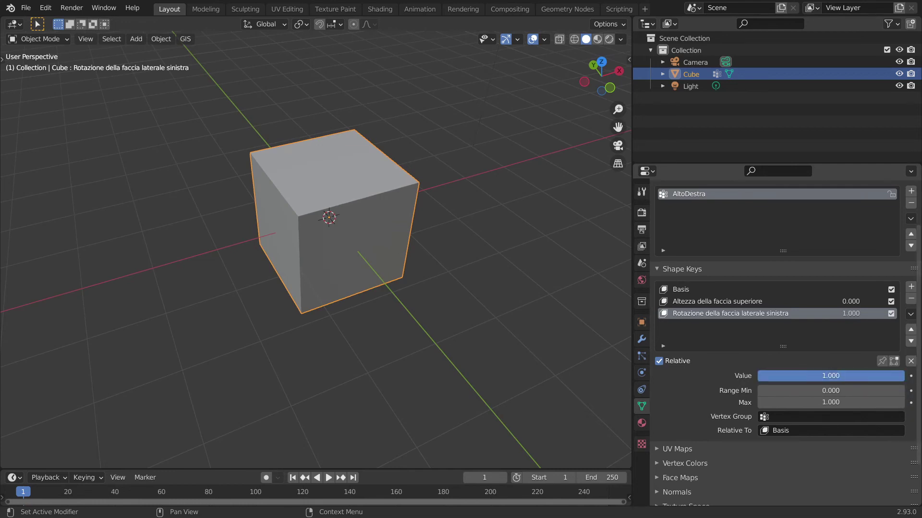
pyautogui.moveTo(882, 376); pyautogui.dragTo(757, 376)
pyautogui.moveTo(452, 371)
pyautogui.mouseDown(button='middle')
pyautogui.moveTo(247, 354)
pyautogui.moveTo(266, 326)
pyautogui.mouseUp(button='middle')
pyautogui.scroll(1, 373, 329)
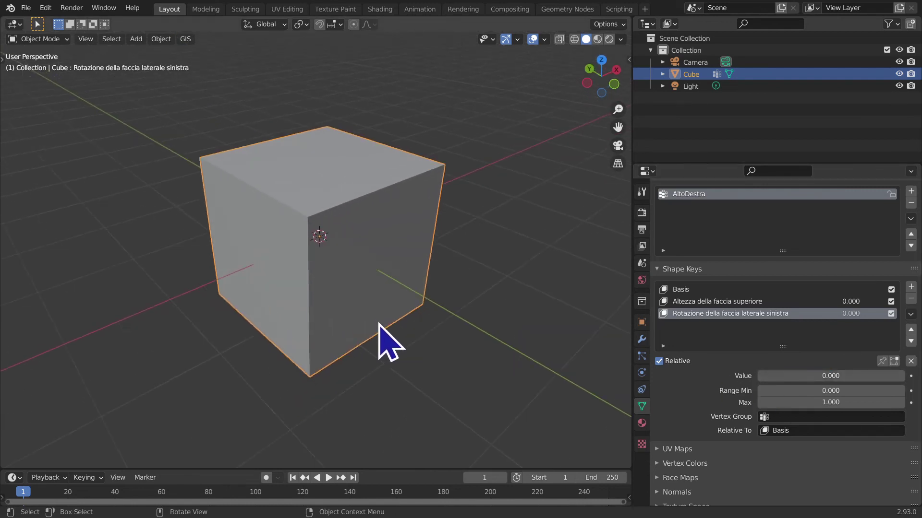
pyautogui.scroll(1, 385, 340)
pyautogui.scroll(1, 473, 325)
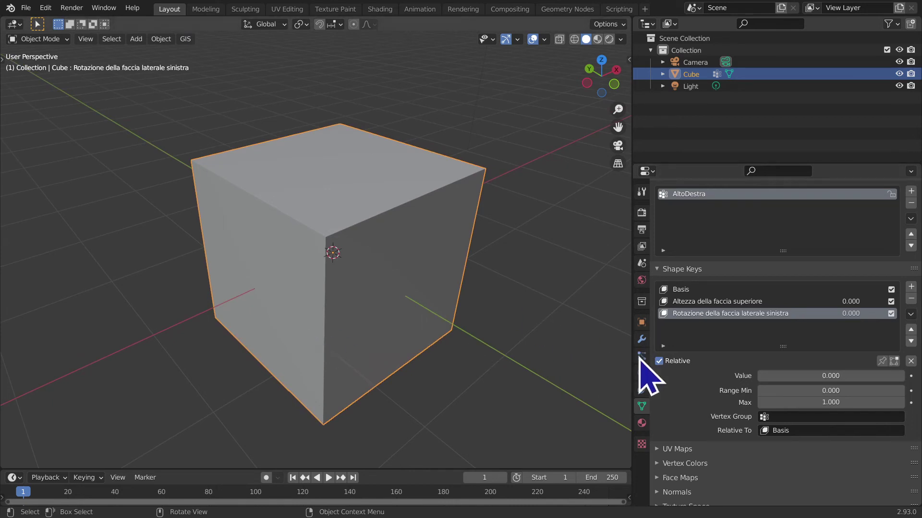
# Enter Edit Mode and select the cube's left side face
pyautogui.press('Tab')
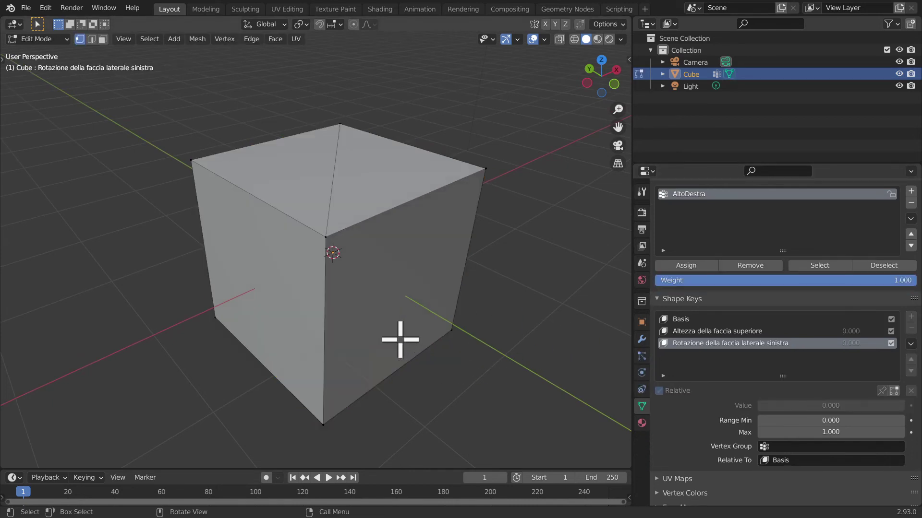
pyautogui.moveTo(183, 292); pyautogui.dragTo(408, 294, button='middle')
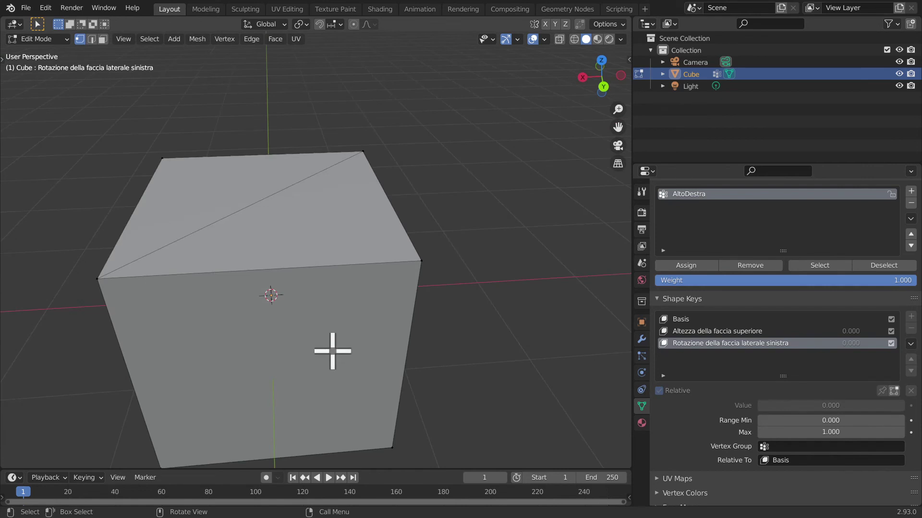
pyautogui.click(332, 351)
pyautogui.moveTo(424, 356)
pyautogui.mouseDown(button='middle')
pyautogui.moveTo(436, 365)
pyautogui.moveTo(502, 350)
pyautogui.moveTo(564, 351)
pyautogui.mouseUp(button='middle')
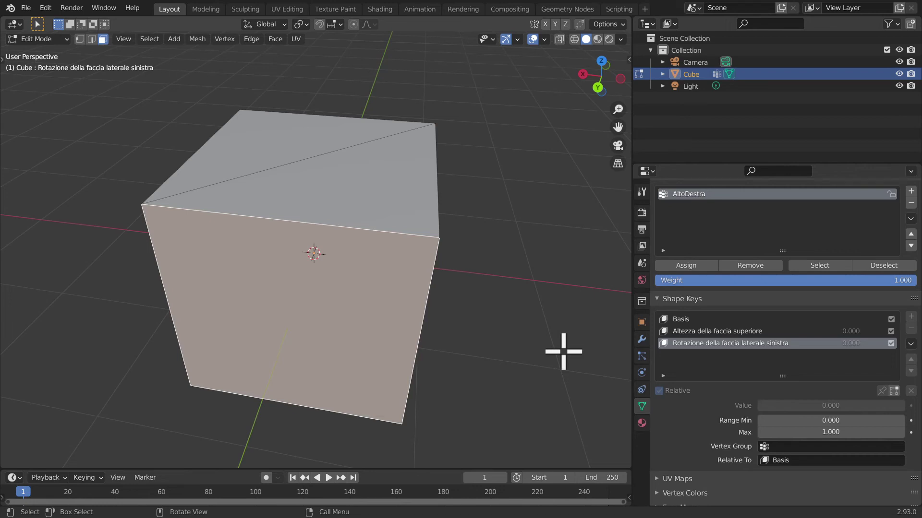
pyautogui.moveTo(456, 312)
pyautogui.mouseDown(button='middle')
pyautogui.moveTo(351, 309)
pyautogui.moveTo(73, 142)
pyautogui.mouseUp(button='middle')
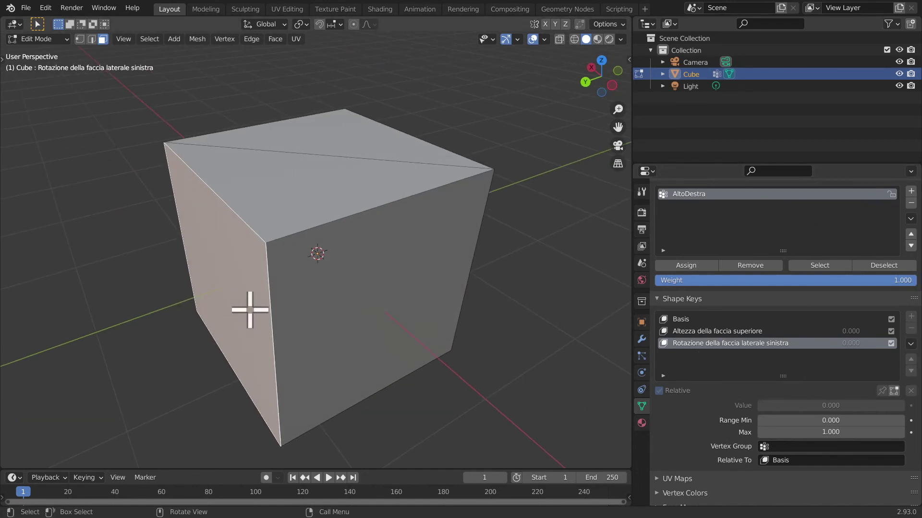
# Rotate the left face 28.7° about Z with the Rotate tool, then exit Edit Mode
pyautogui.press('t')
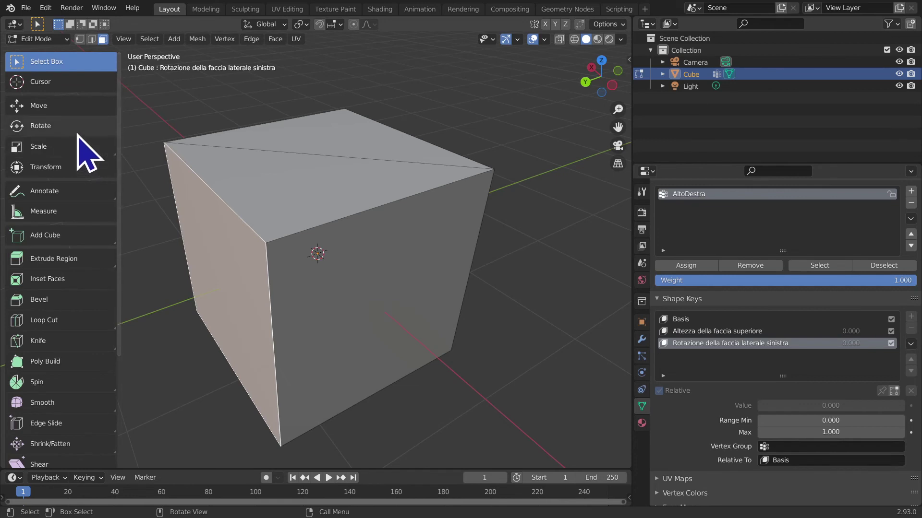
pyautogui.click(58, 126)
pyautogui.moveTo(227, 303); pyautogui.dragTo(246, 353, button='middle')
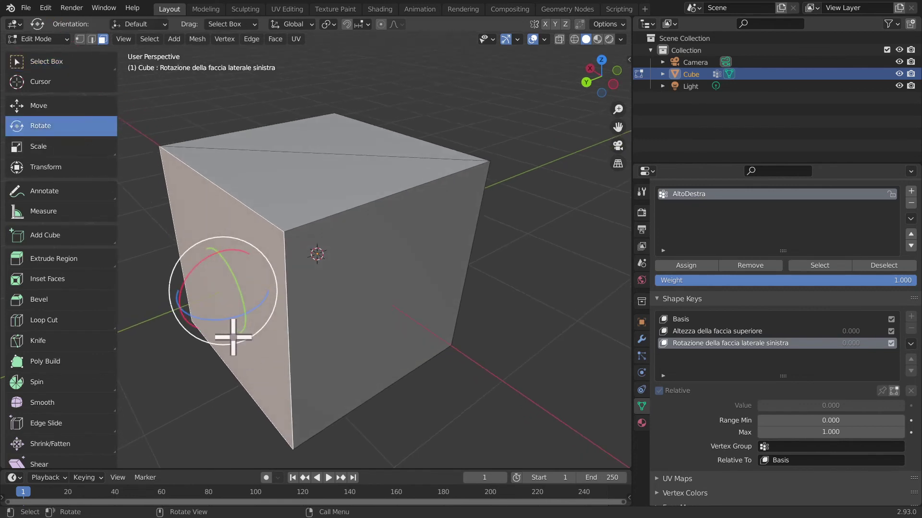
pyautogui.moveTo(192, 319); pyautogui.dragTo(217, 319)
pyautogui.moveTo(336, 323)
pyautogui.mouseDown(button='middle')
pyautogui.moveTo(329, 364)
pyautogui.moveTo(482, 187)
pyautogui.moveTo(350, 397)
pyautogui.moveTo(399, 384)
pyautogui.mouseUp(button='middle')
pyautogui.scroll(-5, 353, 340)
pyautogui.scroll(2, 393, 342)
pyautogui.press('Tab')
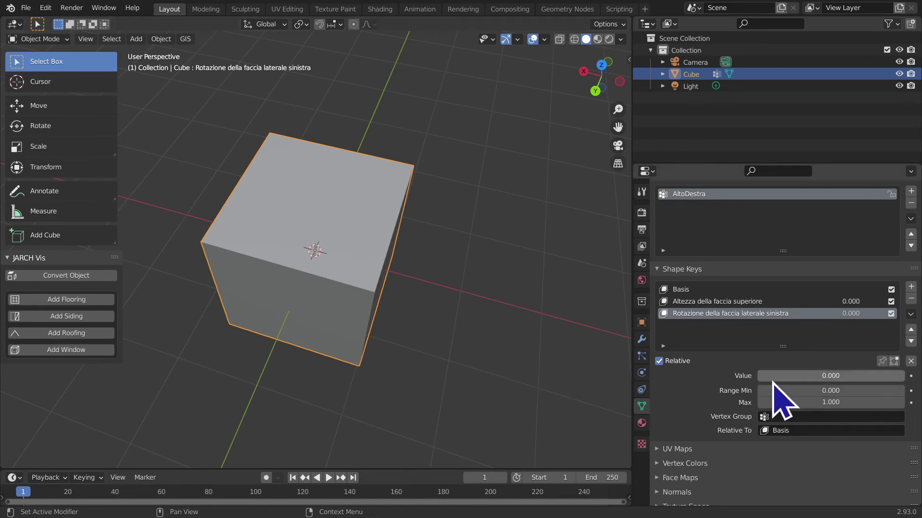
# Drag Rotazione and Altezza della faccia superiore to 1.000, removing Altezza's vertex group limit
pyautogui.moveTo(773, 382); pyautogui.dragTo(902, 375)
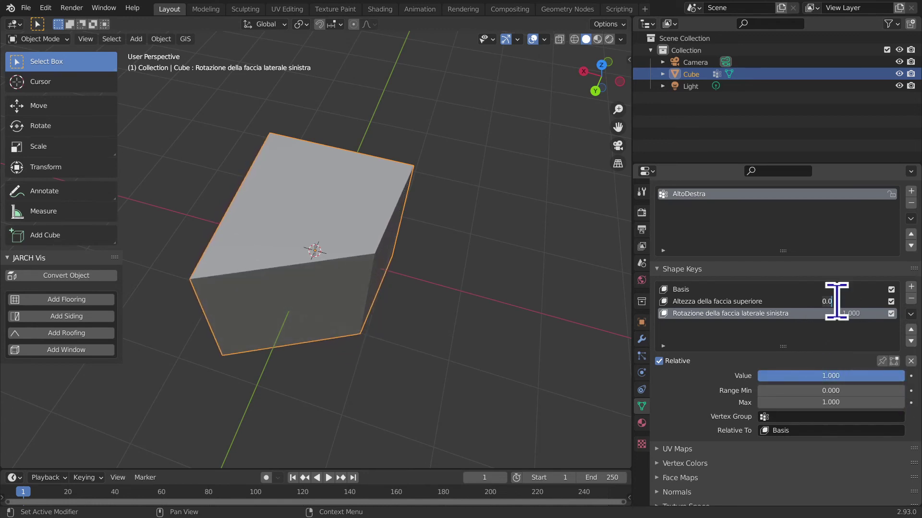
pyautogui.click(796, 302)
pyautogui.moveTo(776, 375); pyautogui.dragTo(903, 376)
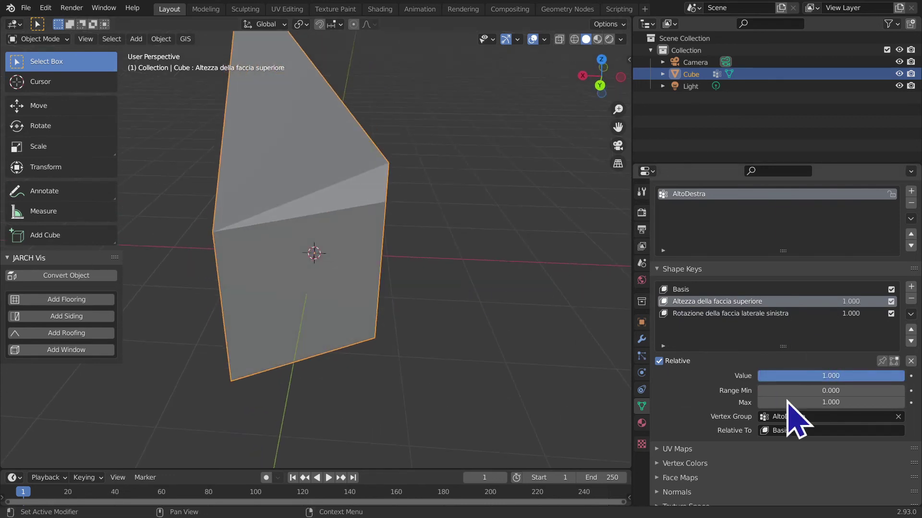
pyautogui.click(898, 417)
pyautogui.moveTo(331, 355)
pyautogui.mouseDown(button='middle')
pyautogui.moveTo(311, 344)
pyautogui.moveTo(376, 325)
pyautogui.mouseUp(button='middle')
pyautogui.click(718, 313)
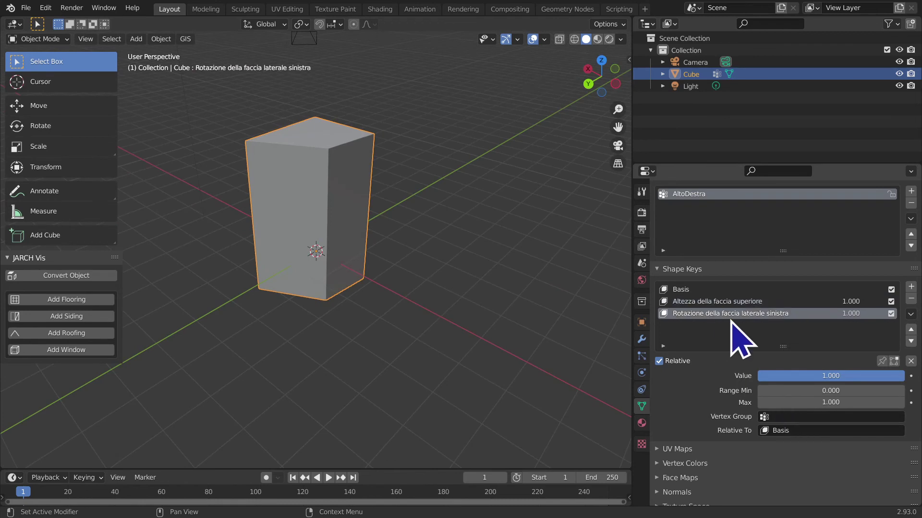
# Assign the two bottom-left vertices to a new vertex group named BasoSinistra
pyautogui.press('Tab')
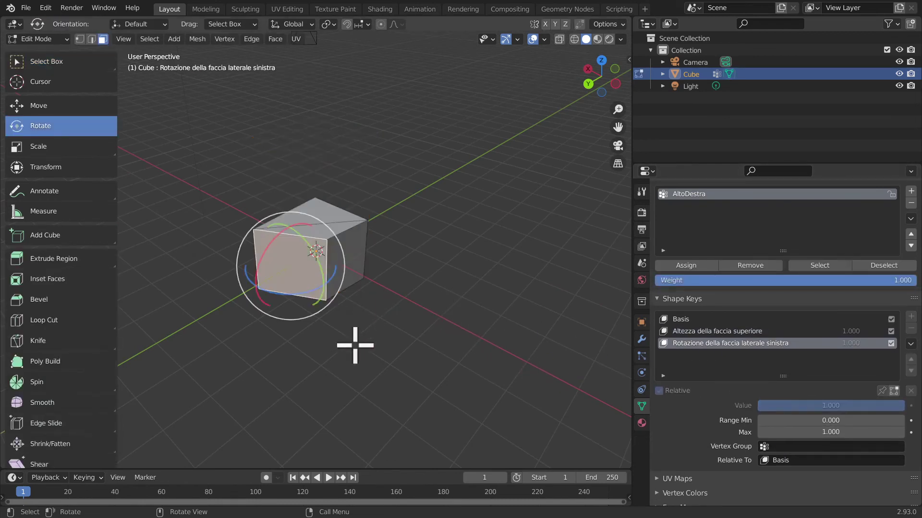
pyautogui.moveTo(358, 345); pyautogui.dragTo(381, 323, button='middle')
pyautogui.click(381, 323)
pyautogui.click(245, 312)
pyautogui.keyDown('shift'); pyautogui.click(336, 309); pyautogui.keyUp('shift')
pyautogui.scroll(2, 701, 233)
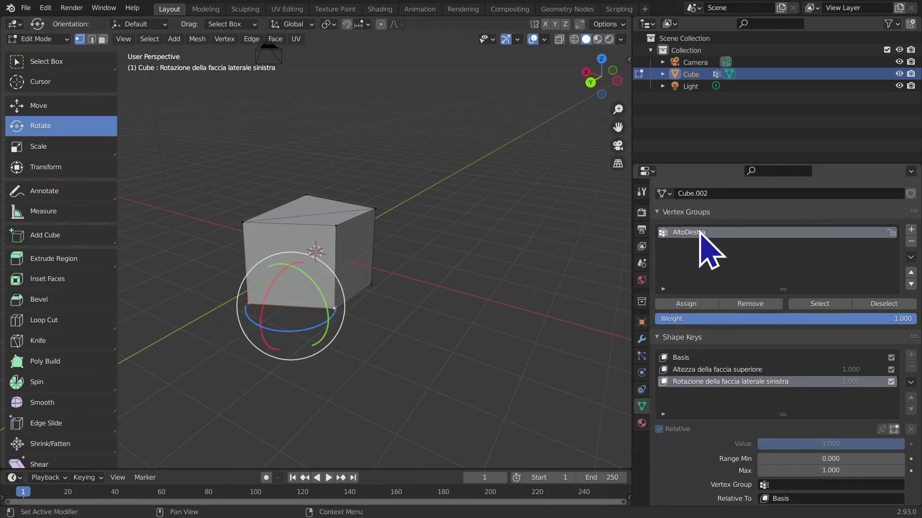
pyautogui.click(911, 230)
pyautogui.write('BasoSinistra')
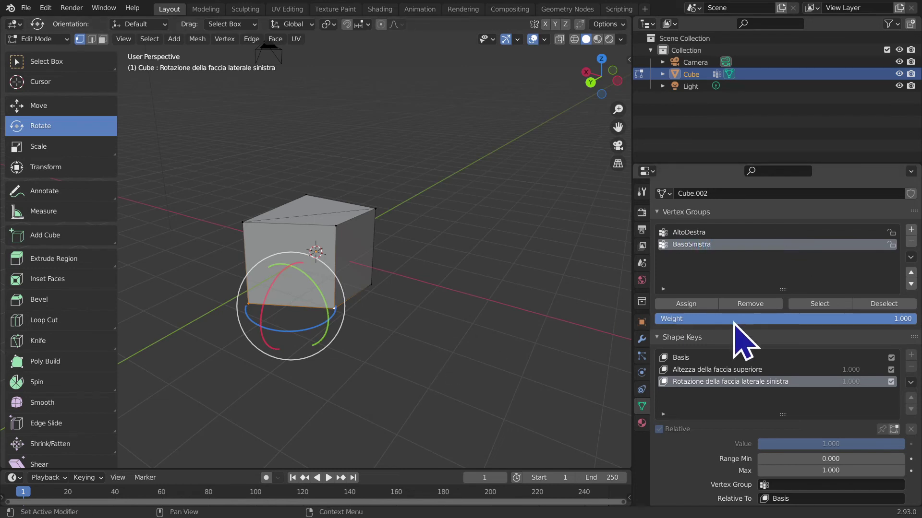
pyautogui.click(686, 304)
pyautogui.press('Tab')
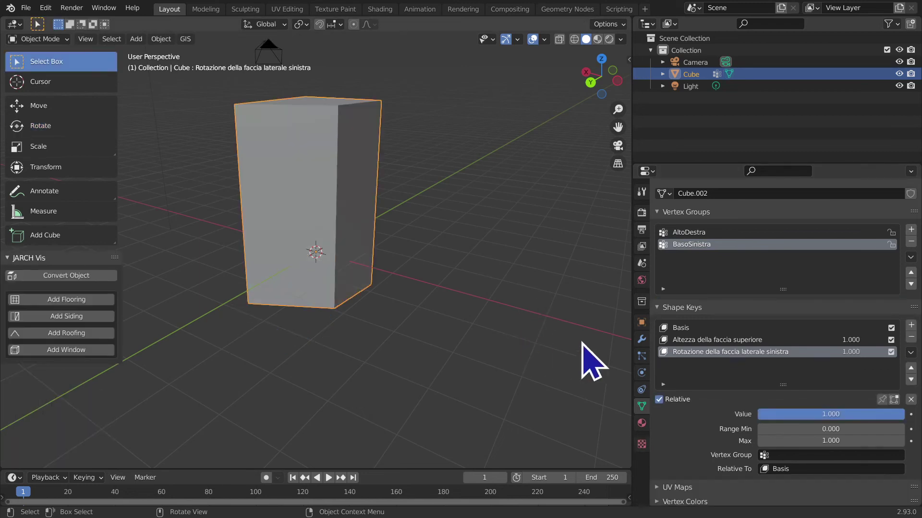
# Limit the rotation key to BasoSinistra and the top-height key to AltoDestra
pyautogui.click(787, 455)
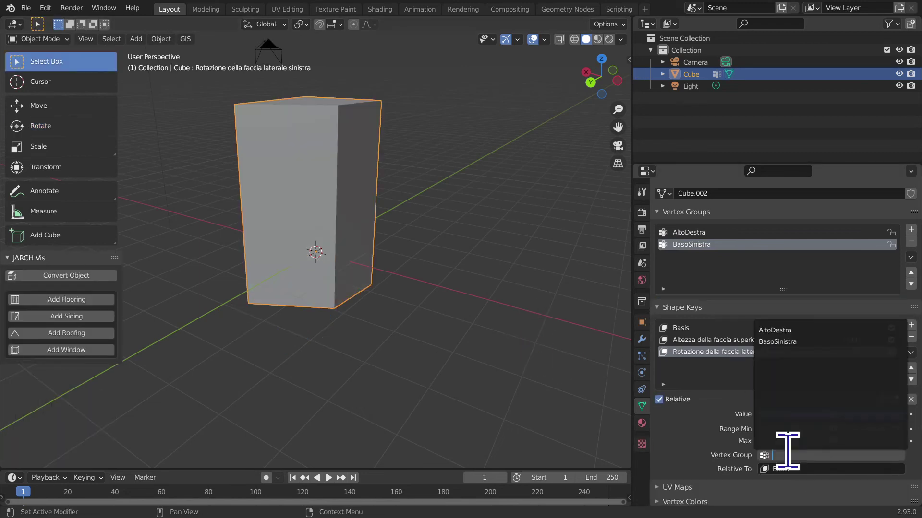
pyautogui.click(778, 341)
pyautogui.click(819, 455)
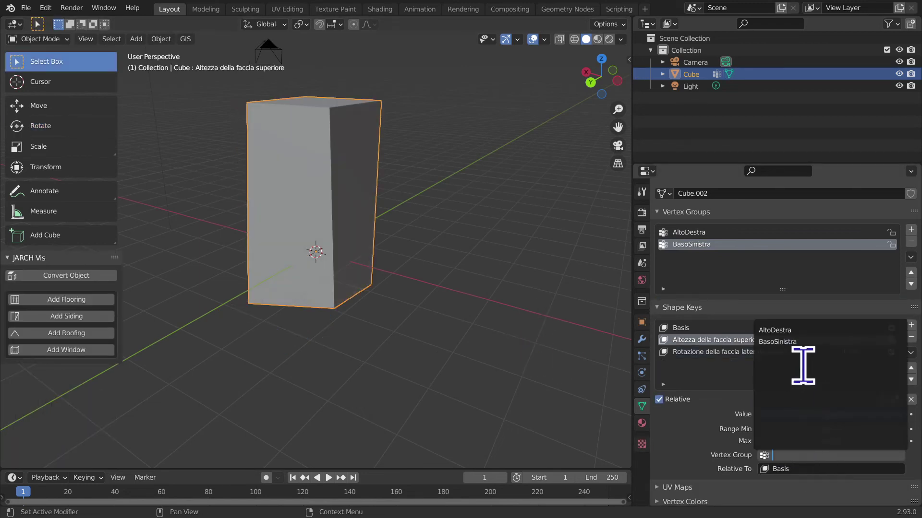
pyautogui.click(819, 329)
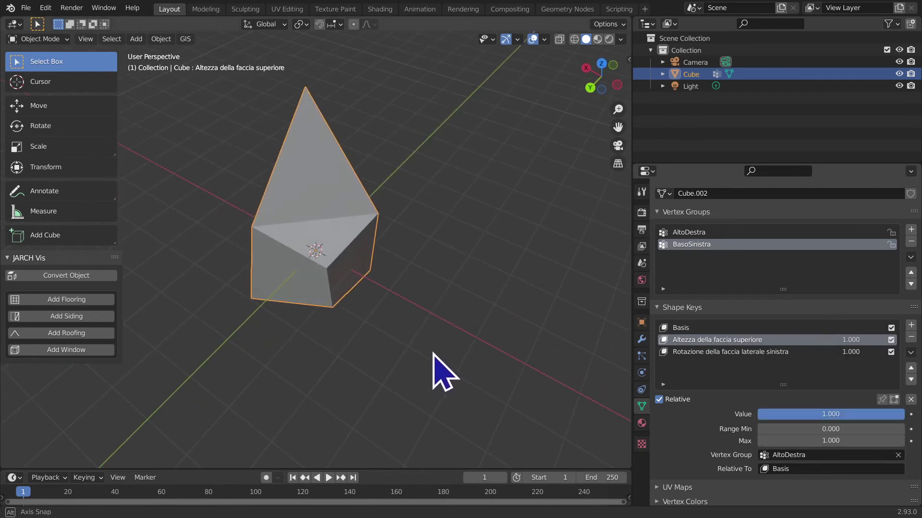
# Inspect the cube's corner vertices in Edit Mode, then return to Object Mode
pyautogui.press('Tab')
pyautogui.click(259, 113)
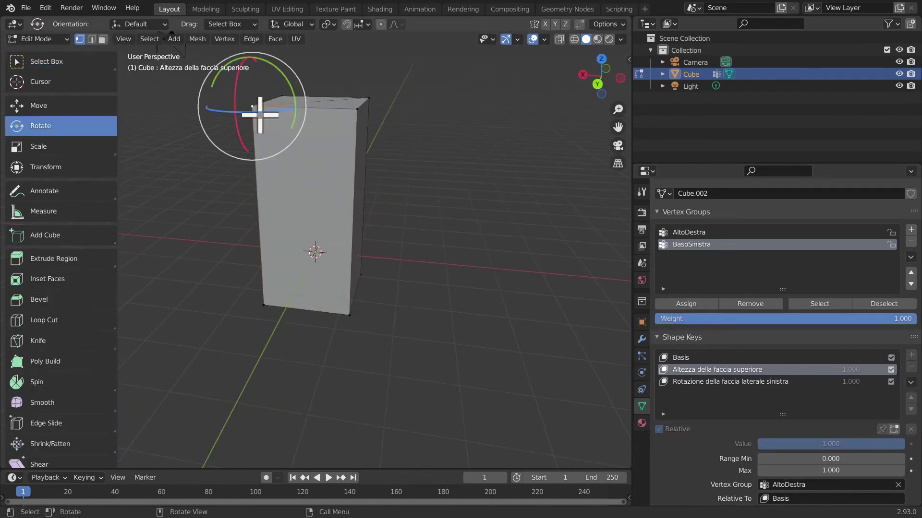
pyautogui.keyDown('shift'); pyautogui.click(350, 327); pyautogui.keyUp('shift')
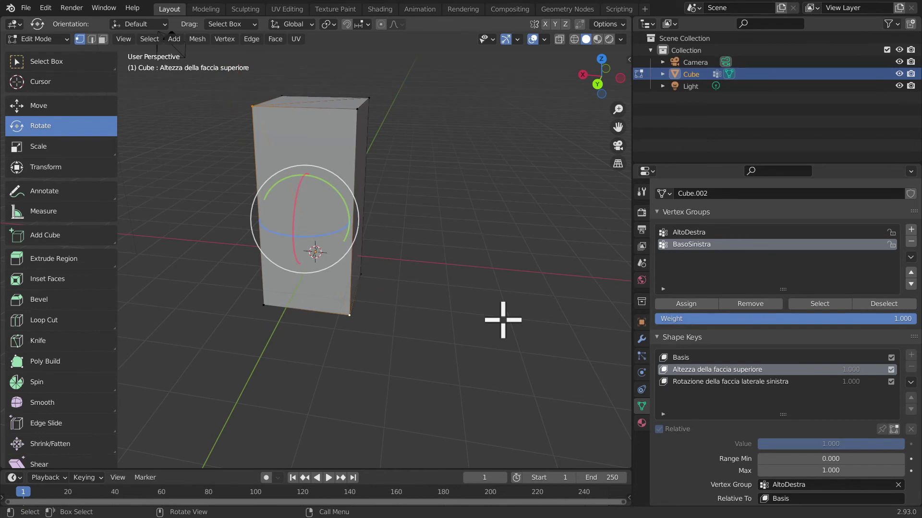
pyautogui.press('Tab')
pyautogui.moveTo(469, 325)
pyautogui.mouseDown(button='middle')
pyautogui.moveTo(422, 319)
pyautogui.moveTo(418, 226)
pyautogui.moveTo(469, 275)
pyautogui.moveTo(426, 323)
pyautogui.moveTo(510, 379)
pyautogui.mouseUp(button='middle')
# Reset Altezza della faccia superiore to 0.000 and re-limit it to AltoDestra
pyautogui.moveTo(859, 414)
pyautogui.mouseDown()
pyautogui.moveTo(758, 415)
pyautogui.moveTo(903, 414)
pyautogui.moveTo(758, 414)
pyautogui.mouseUp()
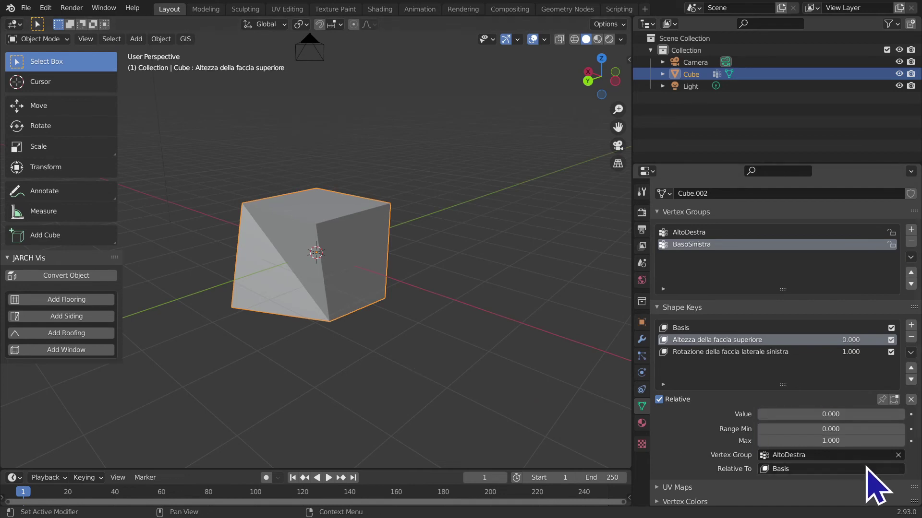
pyautogui.click(898, 455)
pyautogui.moveTo(783, 415)
pyautogui.mouseDown()
pyautogui.moveTo(904, 415)
pyautogui.moveTo(758, 414)
pyautogui.mouseUp()
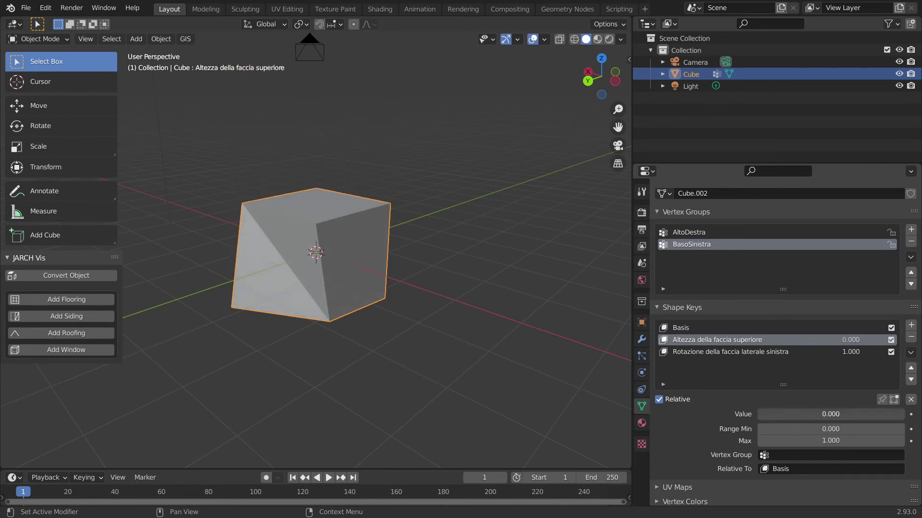
pyautogui.click(775, 455)
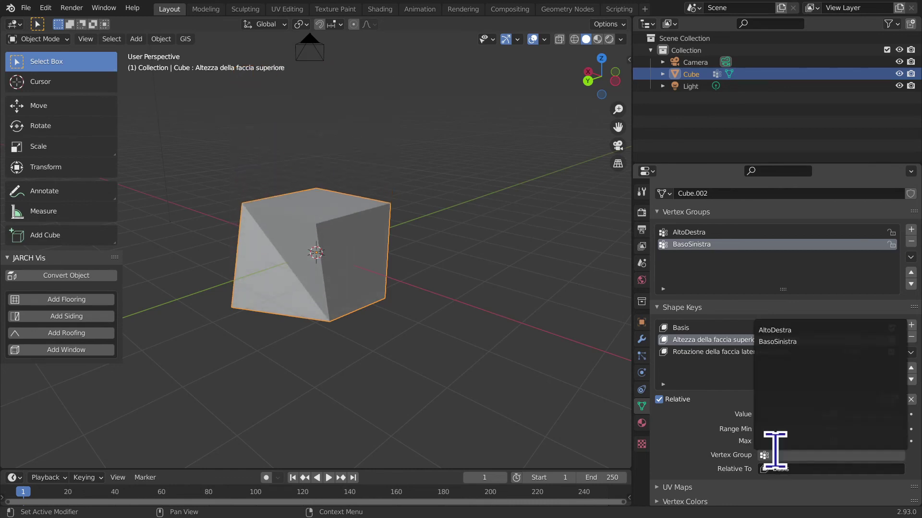
pyautogui.click(820, 331)
pyautogui.moveTo(802, 415)
pyautogui.mouseDown()
pyautogui.moveTo(904, 415)
pyautogui.moveTo(758, 415)
pyautogui.mouseUp()
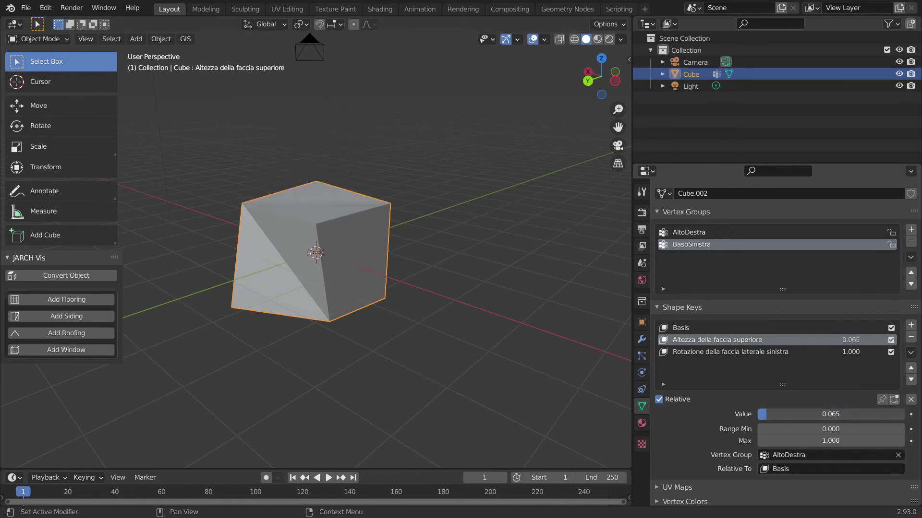
pyautogui.scroll(-3, 831, 250)
pyautogui.scroll(3, 763, 278)
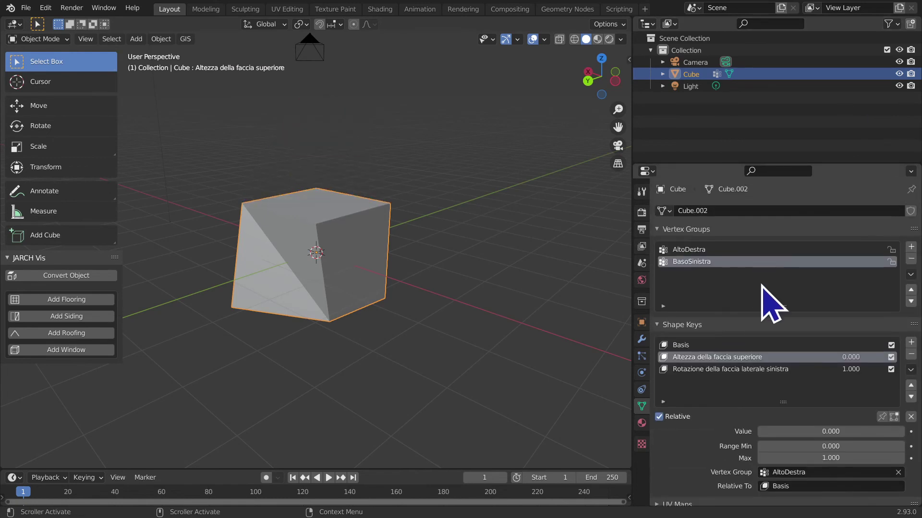
# Set Altezza della faccia superiore to 1.000 and check a corner vertex in Edit Mode
pyautogui.moveTo(782, 431); pyautogui.dragTo(904, 431)
pyautogui.moveTo(504, 323)
pyautogui.mouseDown(button='middle')
pyautogui.moveTo(282, 331)
pyautogui.moveTo(405, 391)
pyautogui.mouseUp(button='middle')
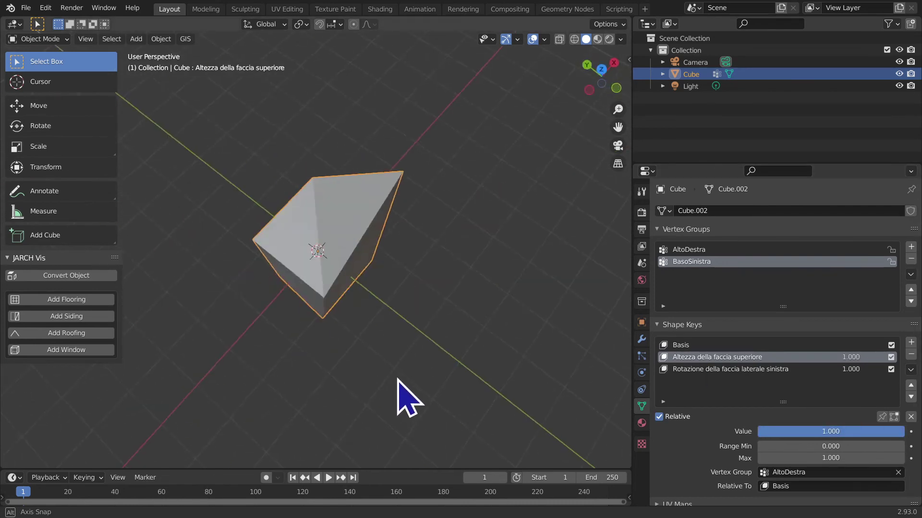
pyautogui.press('Tab')
pyautogui.click(406, 174)
pyautogui.press('Tab')
# Make the Rotazione key active and bring its Value to 1.000
pyautogui.moveTo(375, 384); pyautogui.dragTo(709, 344, button='middle')
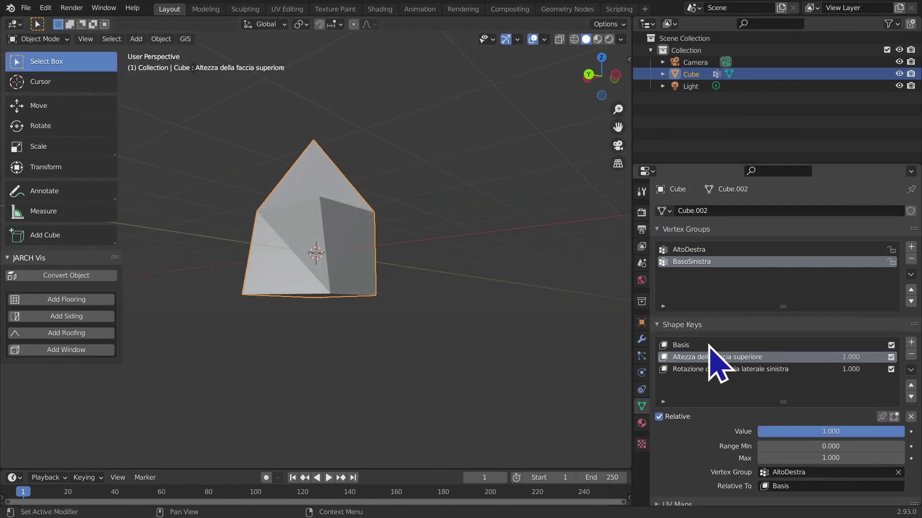
pyautogui.click(736, 370)
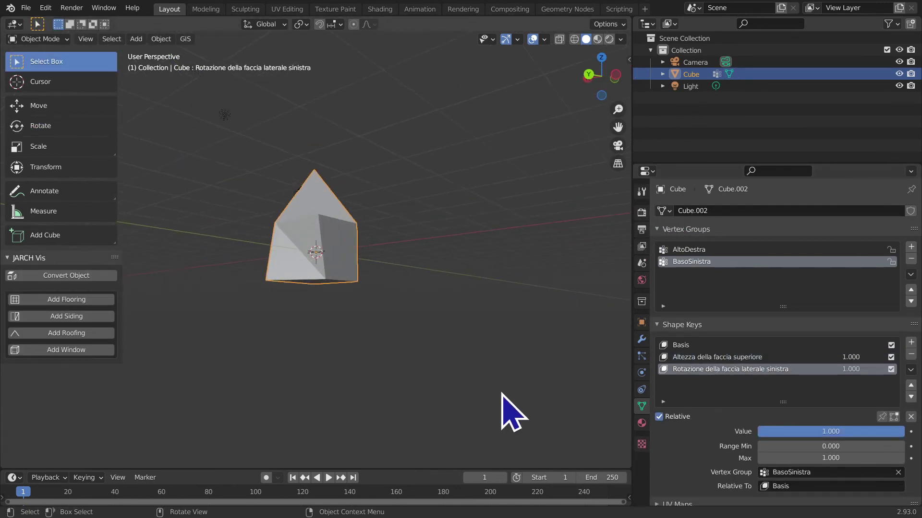
pyautogui.moveTo(504, 412); pyautogui.dragTo(487, 442, button='middle')
pyautogui.scroll(3, 525, 412)
pyautogui.moveTo(524, 412); pyautogui.dragTo(835, 432, button='middle')
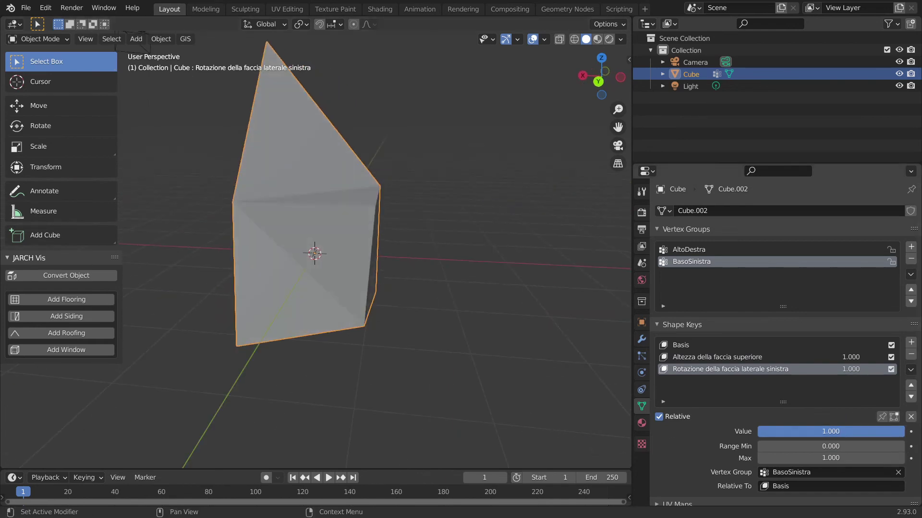
pyautogui.moveTo(859, 431); pyautogui.dragTo(726, 431)
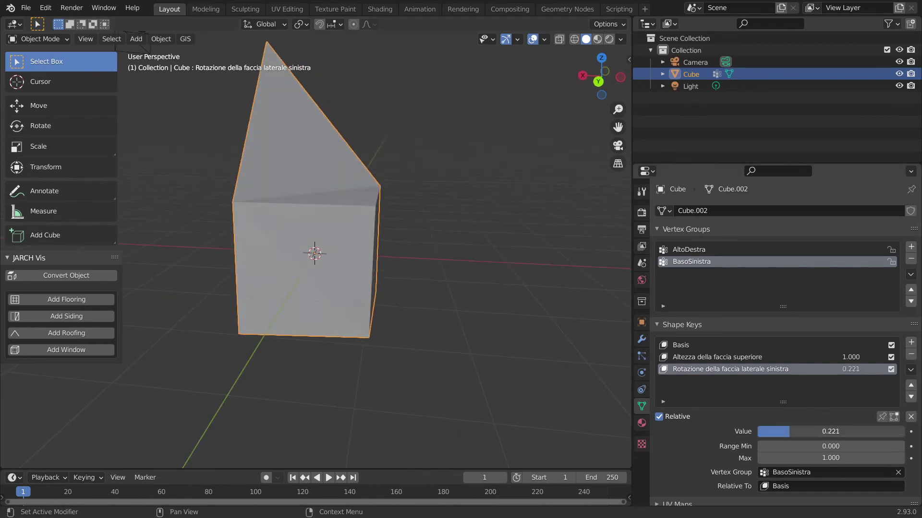
pyautogui.moveTo(785, 432); pyautogui.dragTo(898, 431)
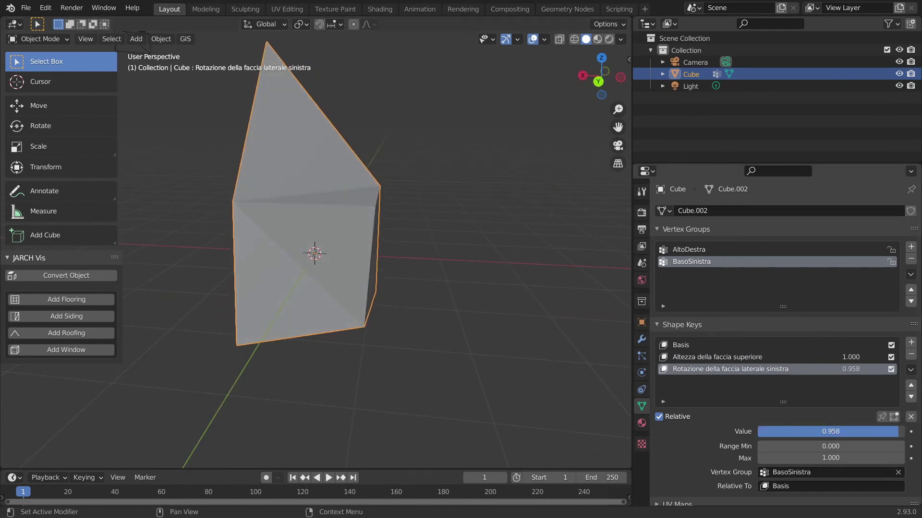
pyautogui.moveTo(898, 432); pyautogui.dragTo(911, 444)
pyautogui.moveTo(439, 304); pyautogui.dragTo(331, 264, button='middle')
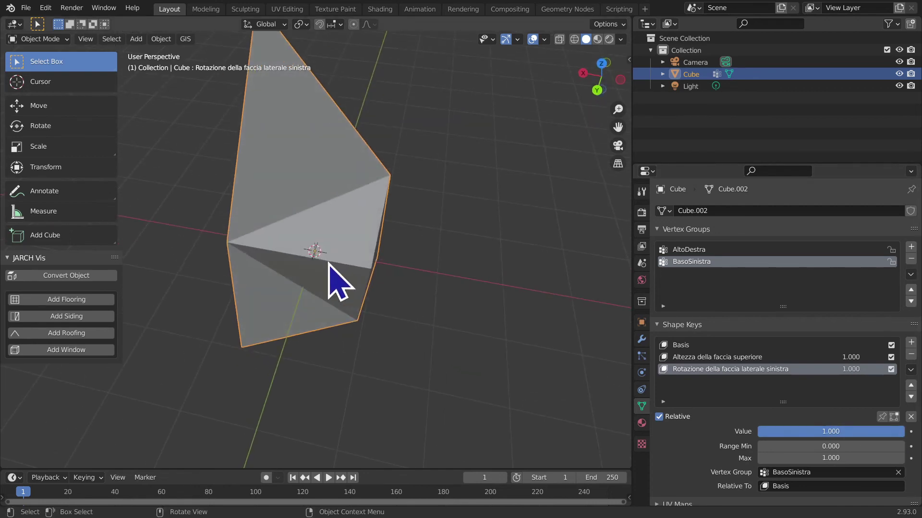
# Check a left corner vertex in Edit Mode and orbit to a frontal view of the cube
pyautogui.press('Tab')
pyautogui.click(197, 274)
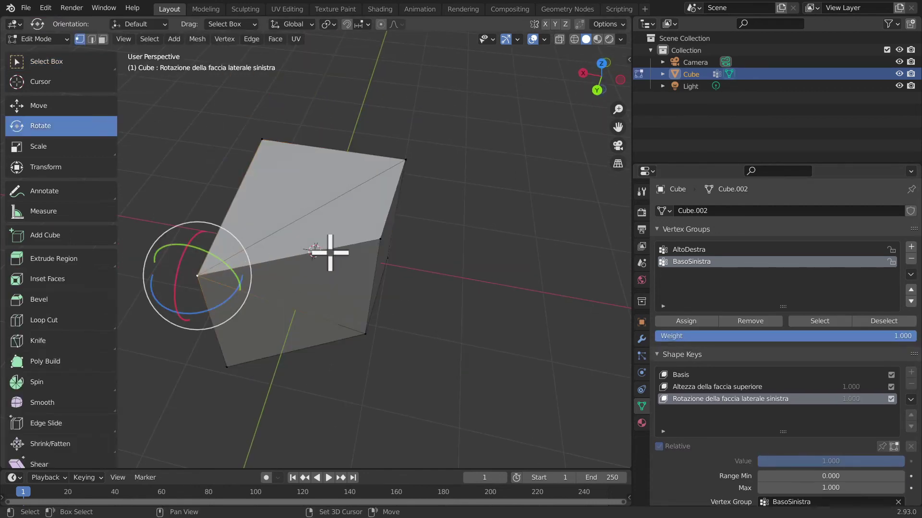
pyautogui.press('Tab')
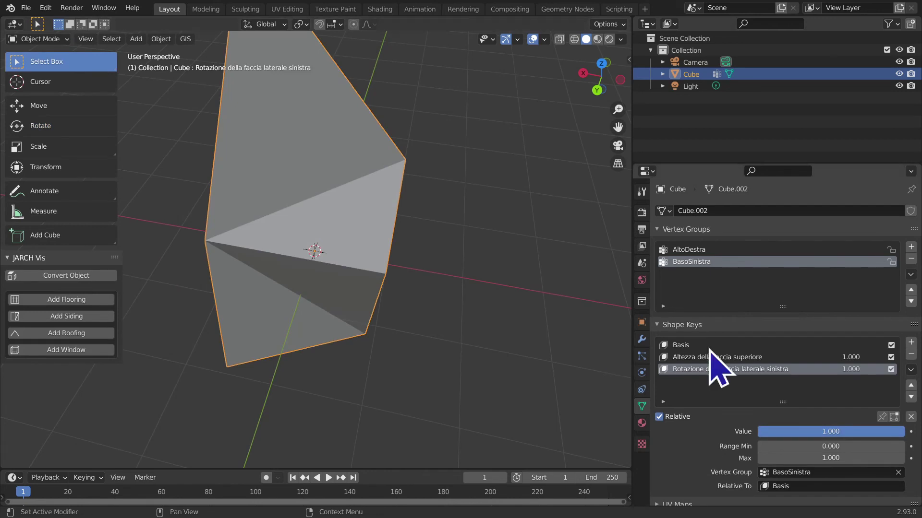
pyautogui.scroll(-2, 630, 359)
pyautogui.scroll(-3, 253, 329)
pyautogui.moveTo(253, 329)
pyautogui.mouseDown(button='middle')
pyautogui.moveTo(190, 282)
pyautogui.moveTo(340, 336)
pyautogui.moveTo(295, 302)
pyautogui.moveTo(315, 329)
pyautogui.moveTo(469, 335)
pyautogui.mouseUp(button='middle')
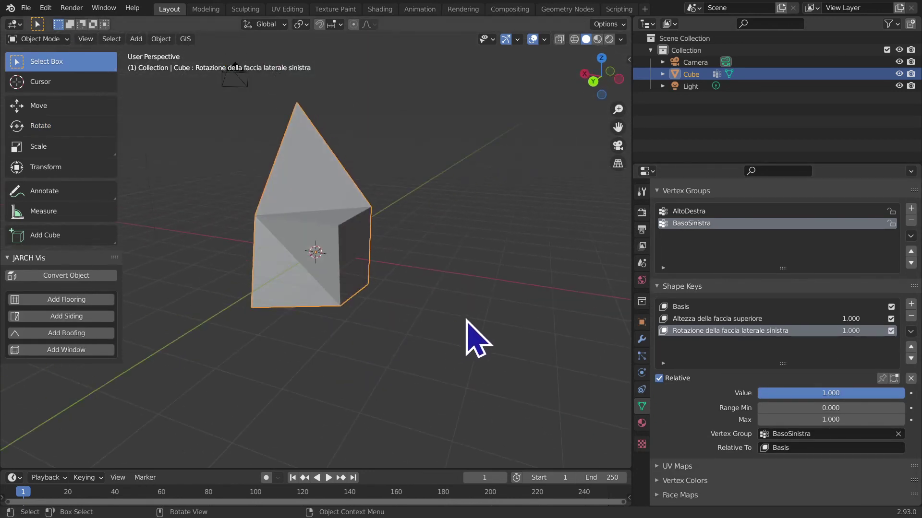
pyautogui.scroll(2, 469, 335)
pyautogui.moveTo(528, 365)
pyautogui.mouseDown(button='middle')
pyautogui.moveTo(412, 330)
pyautogui.moveTo(364, 363)
pyautogui.mouseUp(button='middle')
pyautogui.scroll(-1, 365, 365)
# Move the Rotazione shape key above the Altezza della faccia superiore key
pyautogui.moveTo(917, 324)
pyautogui.click(911, 351)
pyautogui.click(911, 358)
pyautogui.click(910, 359)
pyautogui.click(911, 358)
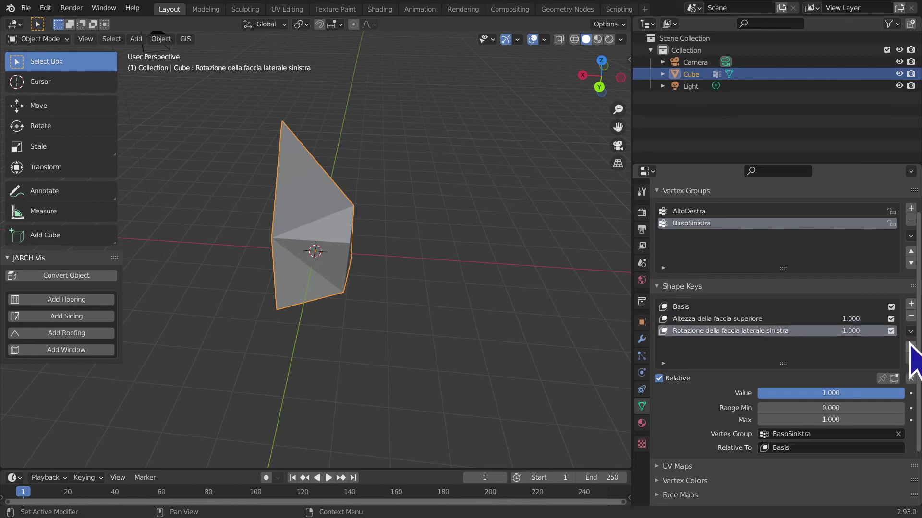
pyautogui.click(911, 347)
pyautogui.click(910, 346)
pyautogui.click(911, 358)
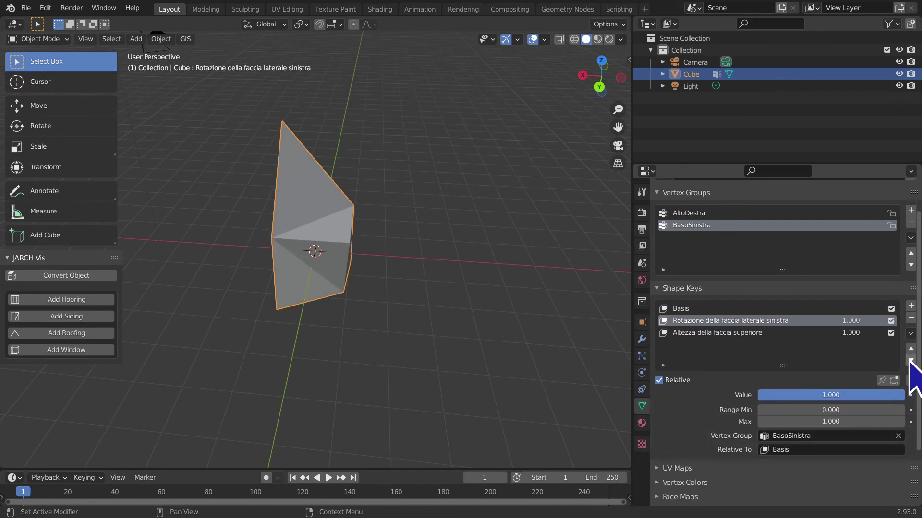
pyautogui.click(910, 358)
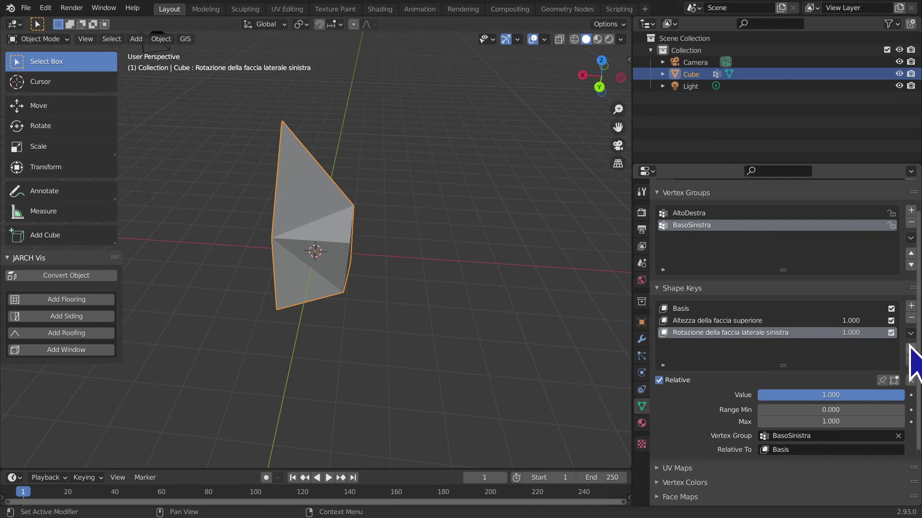
pyautogui.click(910, 346)
pyautogui.click(911, 358)
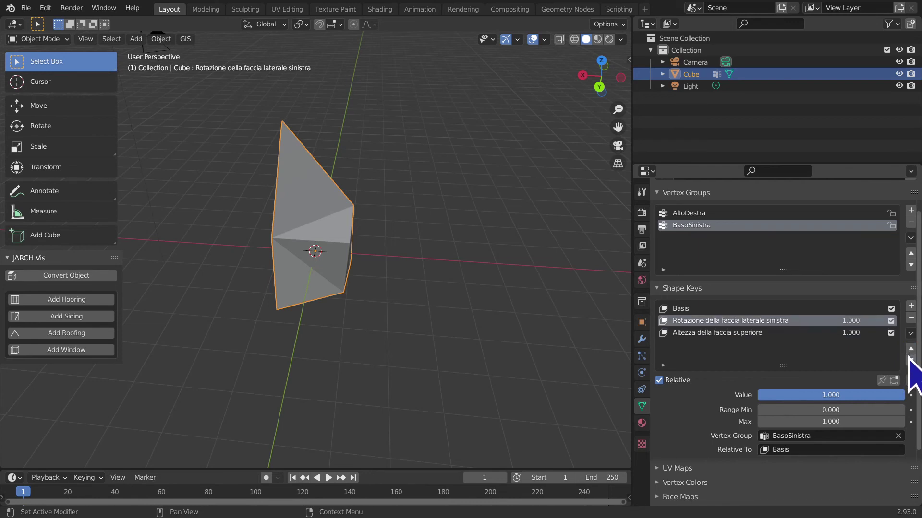
# Add and delete a test Key 3, then start renaming the Basis key
pyautogui.click(912, 309)
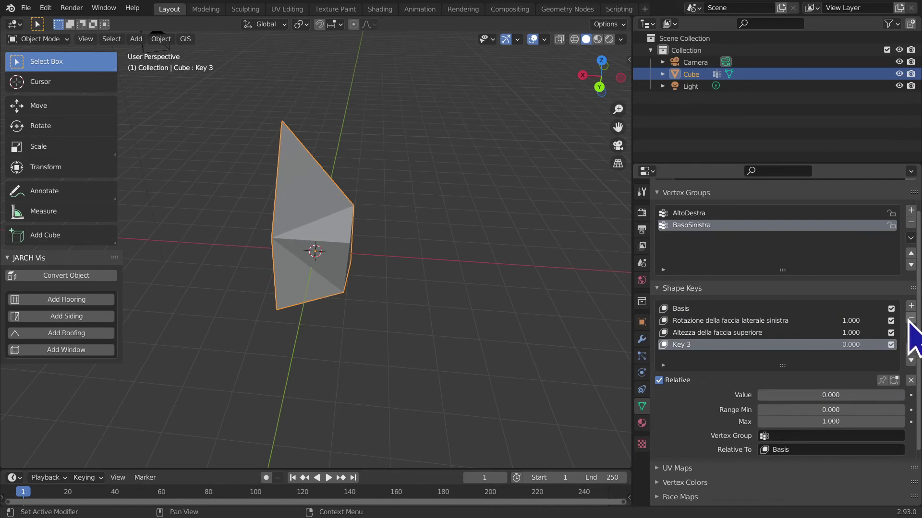
pyautogui.click(911, 318)
pyautogui.scroll(-4, 288, 320)
pyautogui.moveTo(305, 309)
pyautogui.mouseDown(button='middle')
pyautogui.moveTo(360, 319)
pyautogui.moveTo(366, 346)
pyautogui.moveTo(402, 280)
pyautogui.mouseUp(button='middle')
pyautogui.scroll(3, 365, 349)
pyautogui.click(693, 309)
pyautogui.moveTo(280, 312)
pyautogui.mouseDown(button='middle')
pyautogui.moveTo(435, 272)
pyautogui.moveTo(304, 308)
pyautogui.mouseUp(button='middle')
pyautogui.doubleClick(735, 308)
pyautogui.write('Dati della mesh iniziale')
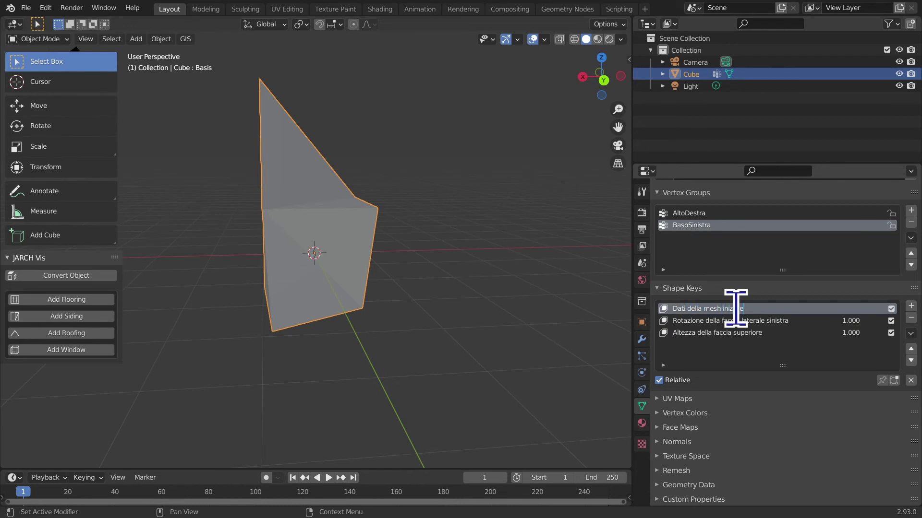
# Confirm the base key name 'Dati della mesh iniziale' and inspect each shape key
pyautogui.press('Return')
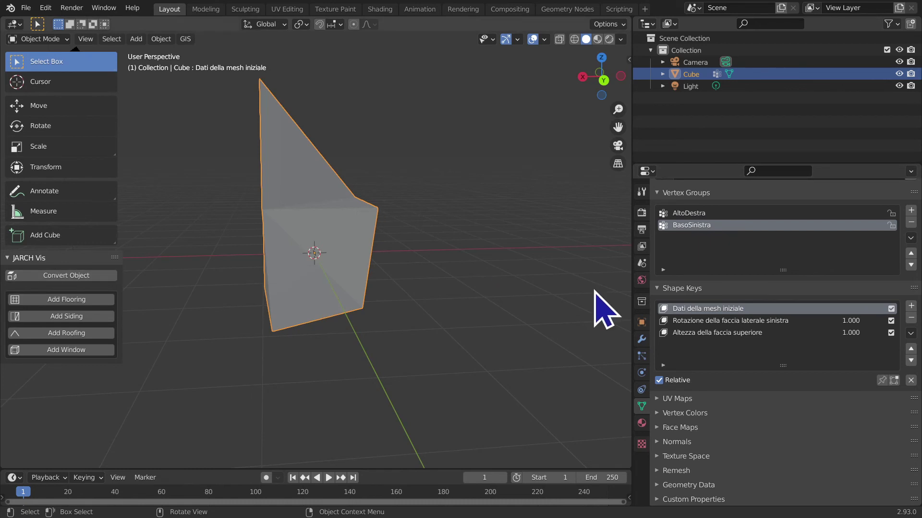
pyautogui.moveTo(594, 309); pyautogui.dragTo(570, 350, button='middle')
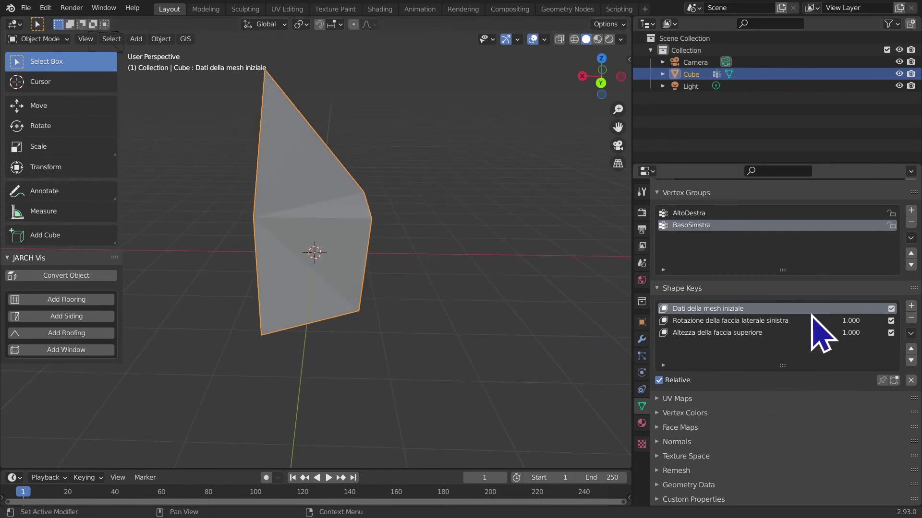
pyautogui.click(811, 320)
pyautogui.click(793, 321)
pyautogui.click(790, 321)
pyautogui.click(776, 320)
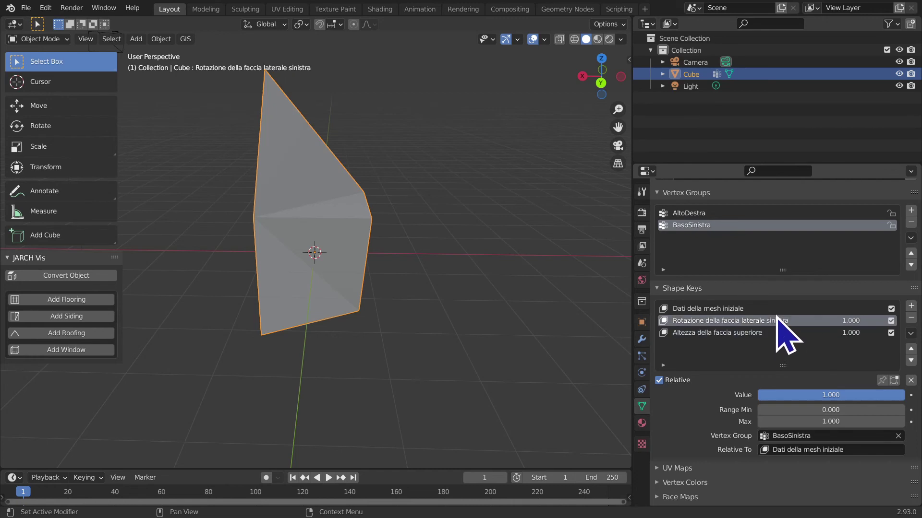
pyautogui.click(779, 321)
pyautogui.click(774, 321)
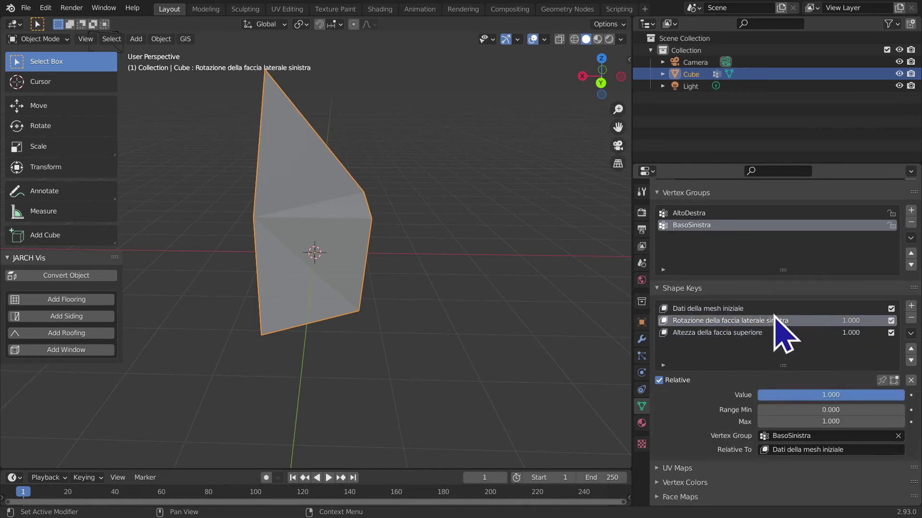
pyautogui.click(775, 320)
# Set the Rotazione key's range minimum to 0.000 and compare the keys' vertex groups
pyautogui.click(825, 409)
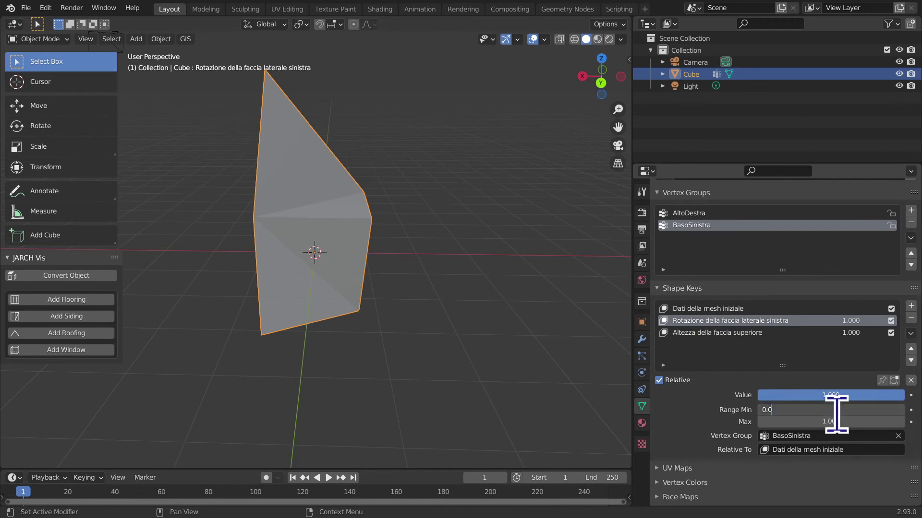
pyautogui.press('Return')
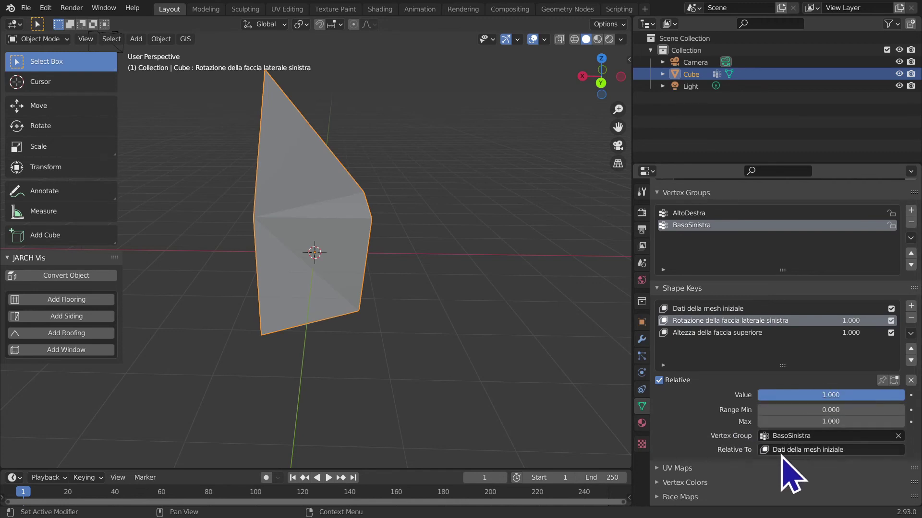
pyautogui.click(753, 309)
pyautogui.click(745, 332)
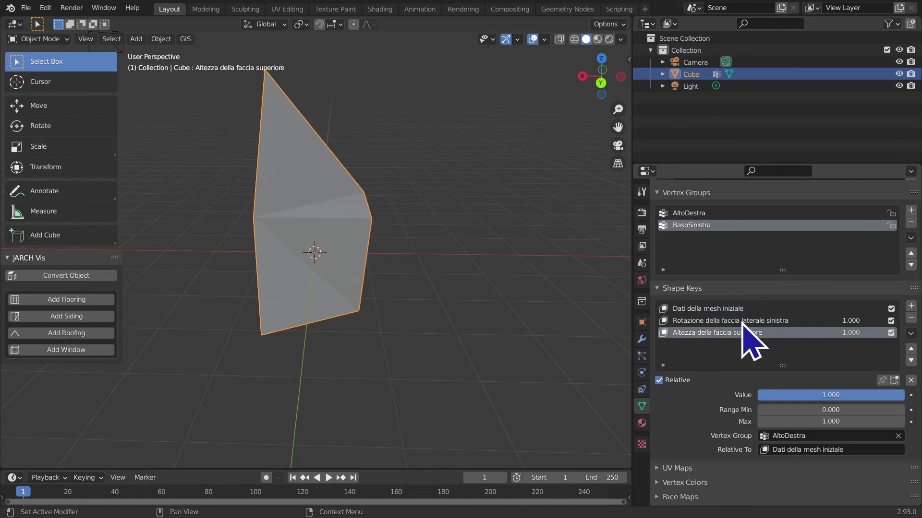
pyautogui.click(742, 308)
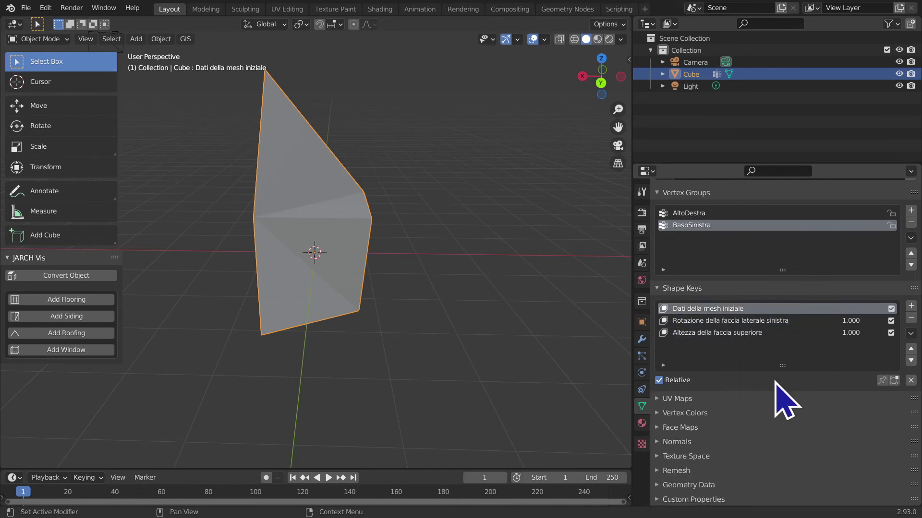
pyautogui.moveTo(783, 366); pyautogui.dragTo(766, 349)
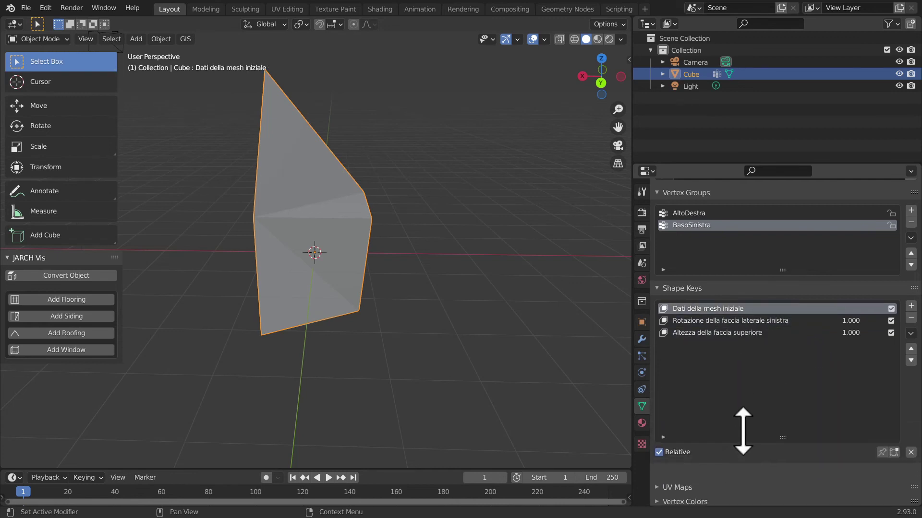
# Deselect and reselect the cube, then zoom and pan to frame it
pyautogui.moveTo(421, 350); pyautogui.dragTo(377, 345, button='middle')
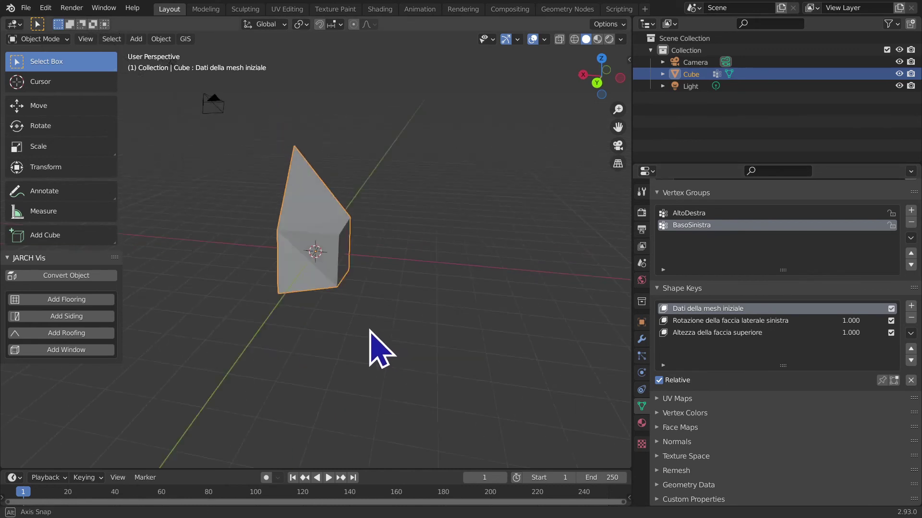
pyautogui.click(402, 279)
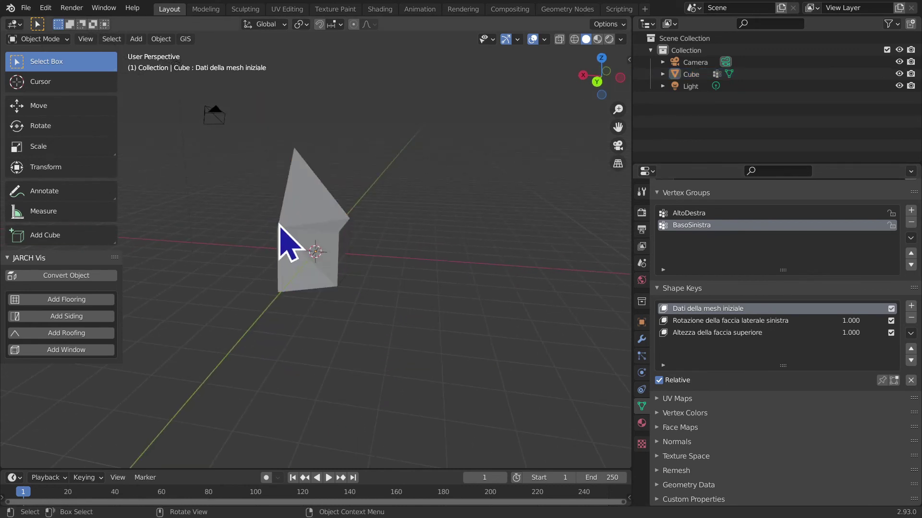
pyautogui.click(288, 226)
pyautogui.scroll(1, 336, 218)
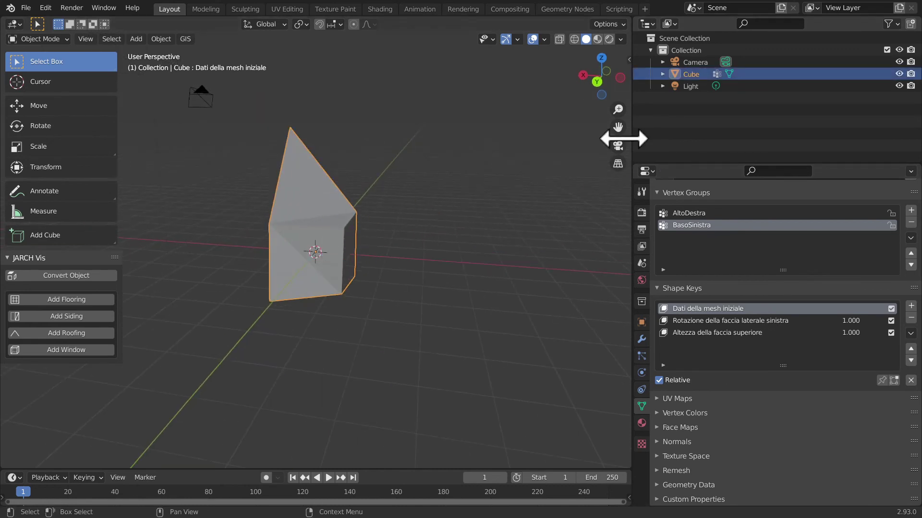
pyautogui.scroll(1, 574, 149)
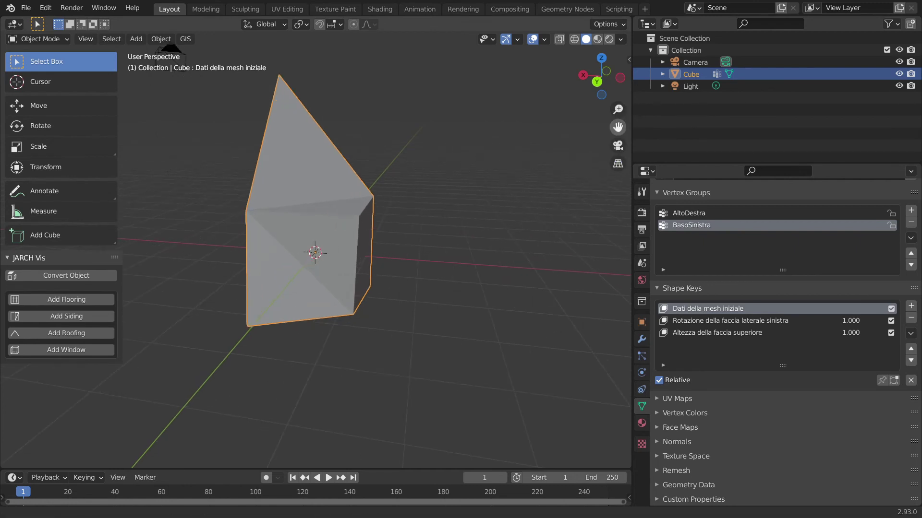
pyautogui.moveTo(617, 126); pyautogui.dragTo(643, 175)
pyautogui.scroll(-2, 535, 184)
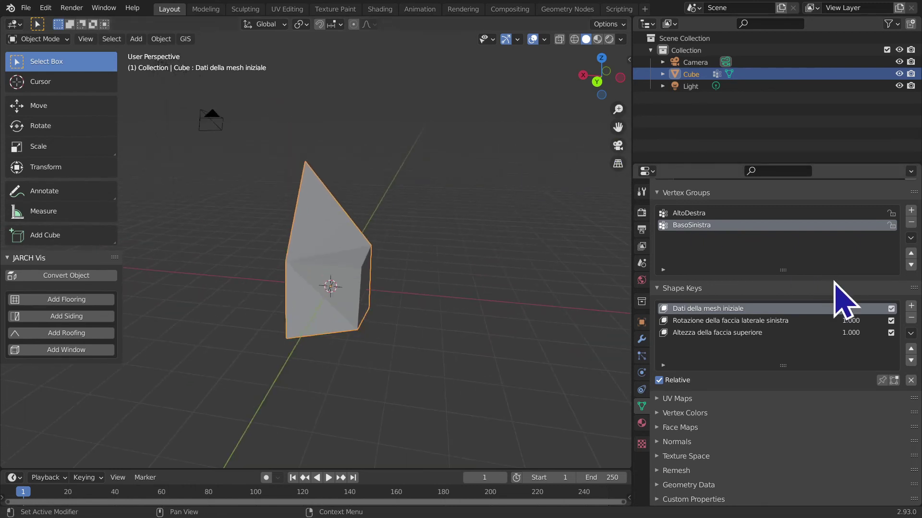
# Toggle both shape keys off and back on, orbiting to inspect the deformed cube
pyautogui.moveTo(890, 321); pyautogui.dragTo(891, 332)
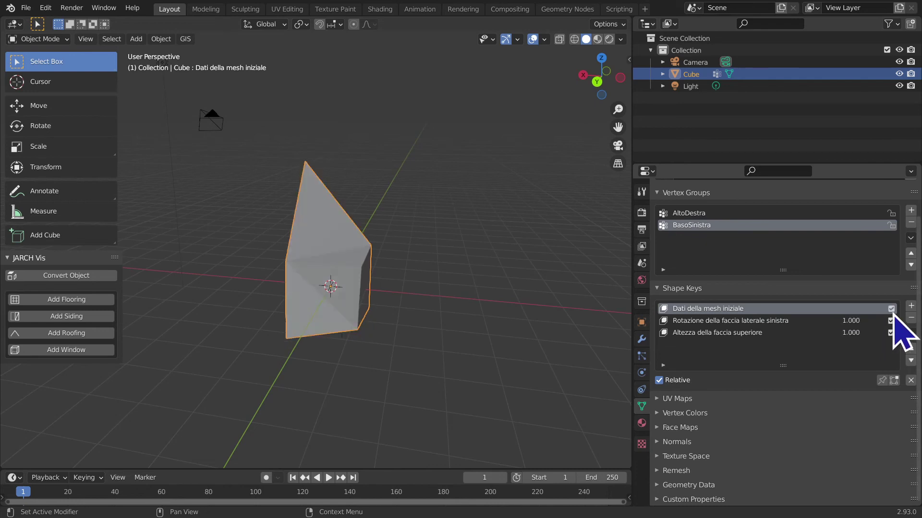
pyautogui.click(892, 321)
pyautogui.doubleClick(891, 333)
pyautogui.click(891, 332)
pyautogui.click(890, 332)
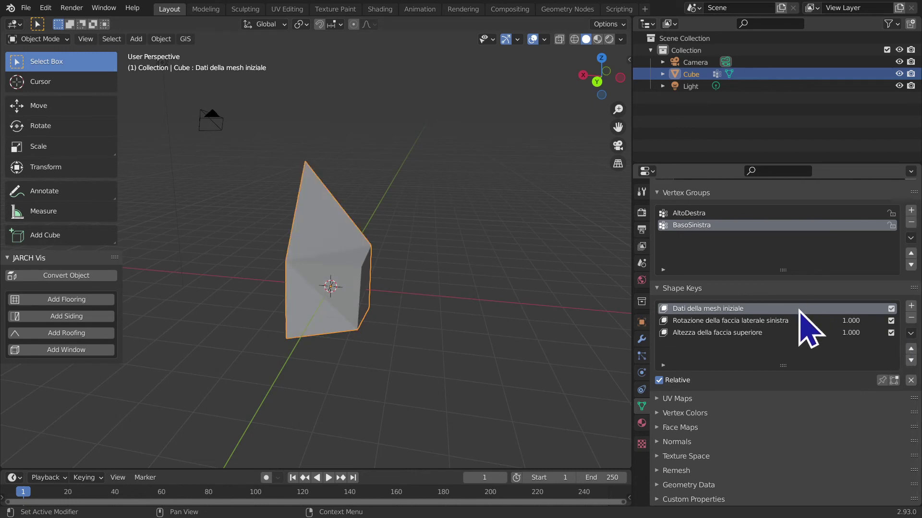
pyautogui.moveTo(485, 350); pyautogui.dragTo(449, 387, button='middle')
pyautogui.scroll(3, 362, 395)
pyautogui.moveTo(362, 395)
pyautogui.mouseDown(button='middle')
pyautogui.moveTo(360, 360)
pyautogui.moveTo(485, 341)
pyautogui.mouseUp(button='middle')
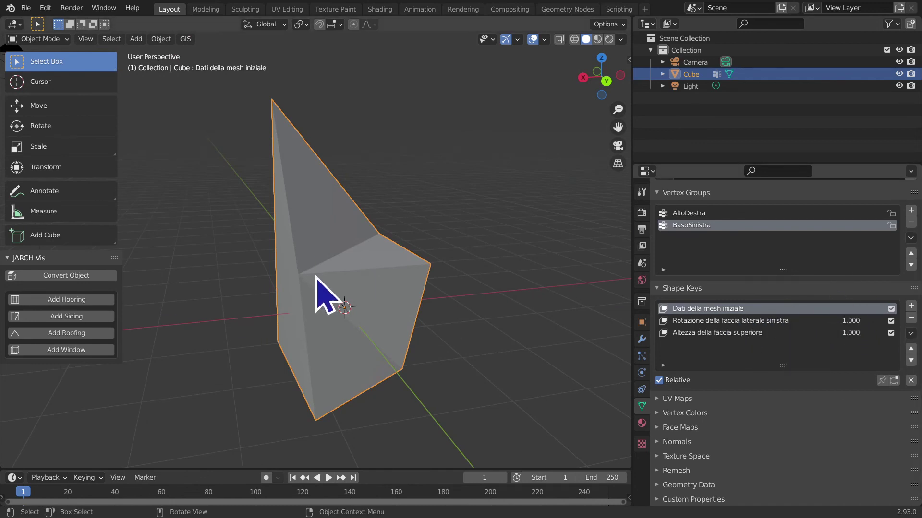
pyautogui.scroll(1, 383, 277)
pyautogui.scroll(1, 397, 301)
pyautogui.scroll(1, 903, 326)
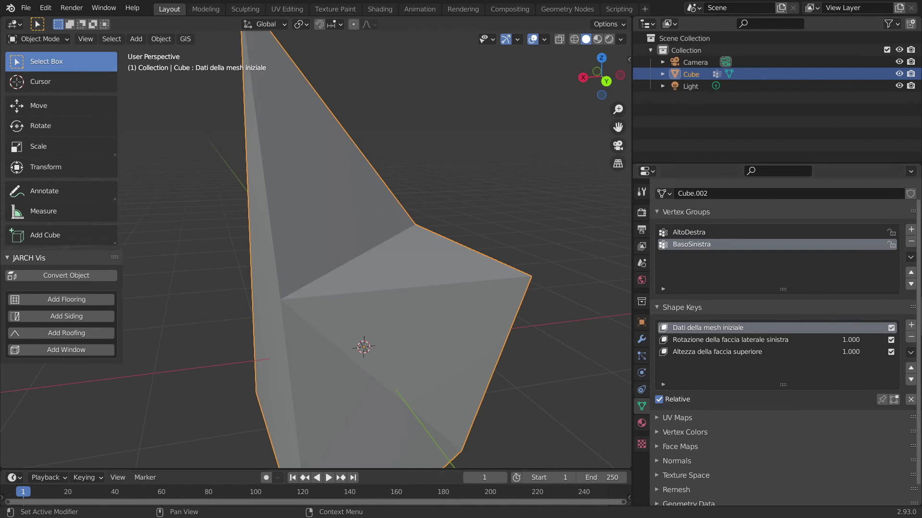
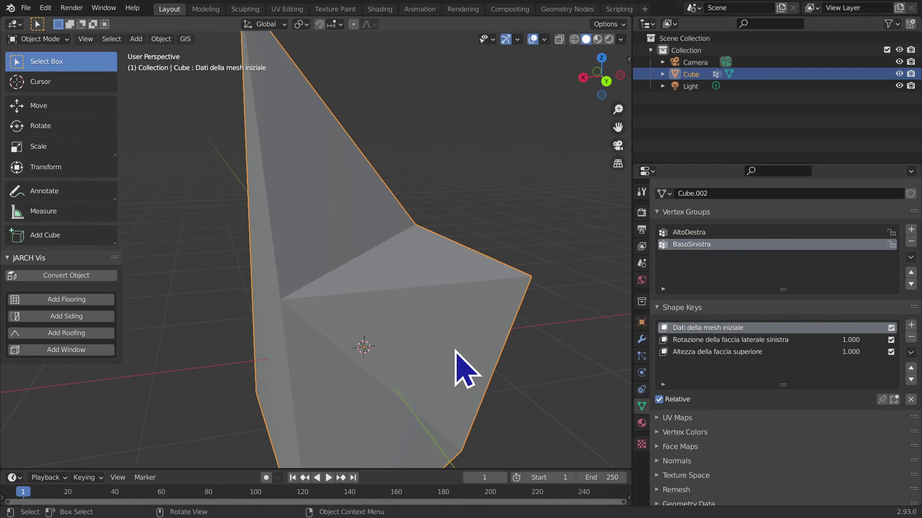
# Enter Edit Mode on the cube and select its front face
pyautogui.scroll(-3, 535, 376)
pyautogui.scroll(-3, 474, 390)
pyautogui.moveTo(474, 391)
pyautogui.mouseDown(button='middle')
pyautogui.moveTo(490, 351)
pyautogui.moveTo(479, 309)
pyautogui.mouseUp(button='middle')
pyautogui.press('Tab')
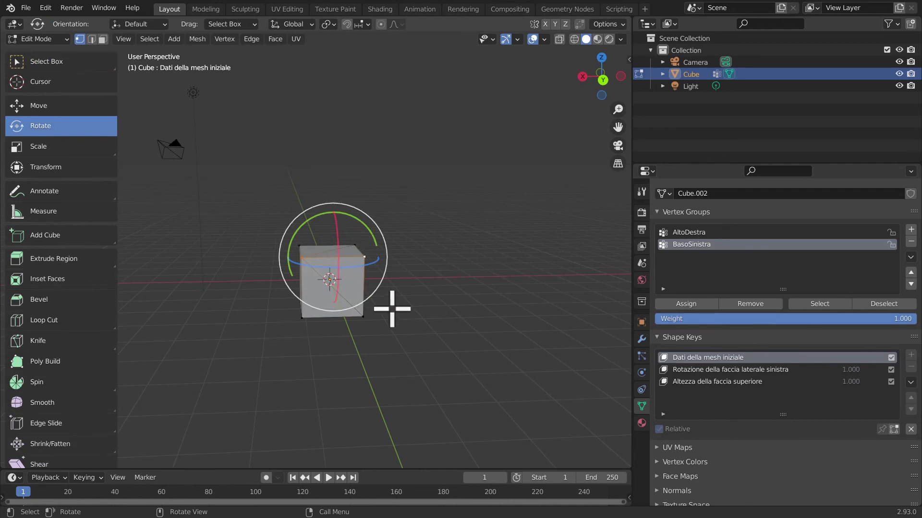
pyautogui.moveTo(473, 335)
pyautogui.mouseDown(button='middle')
pyautogui.moveTo(469, 373)
pyautogui.moveTo(585, 394)
pyautogui.mouseUp(button='middle')
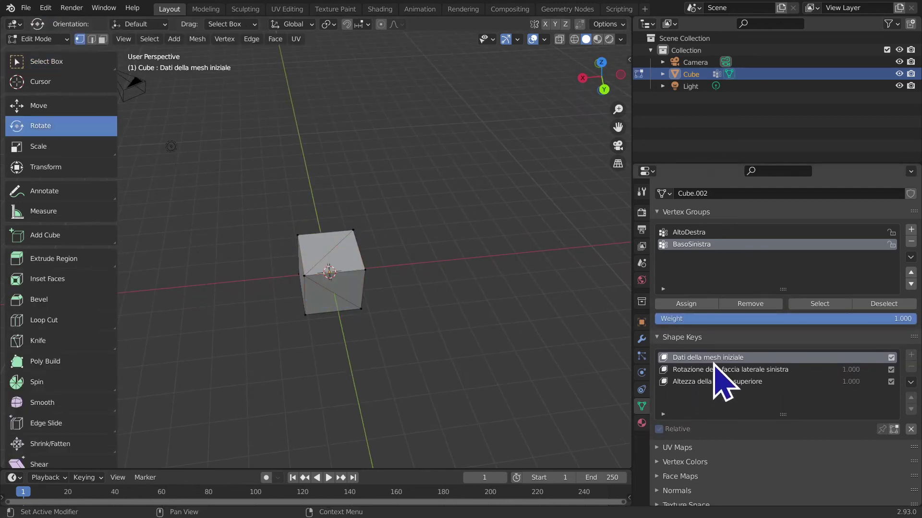
pyautogui.moveTo(465, 395); pyautogui.dragTo(536, 352, button='middle')
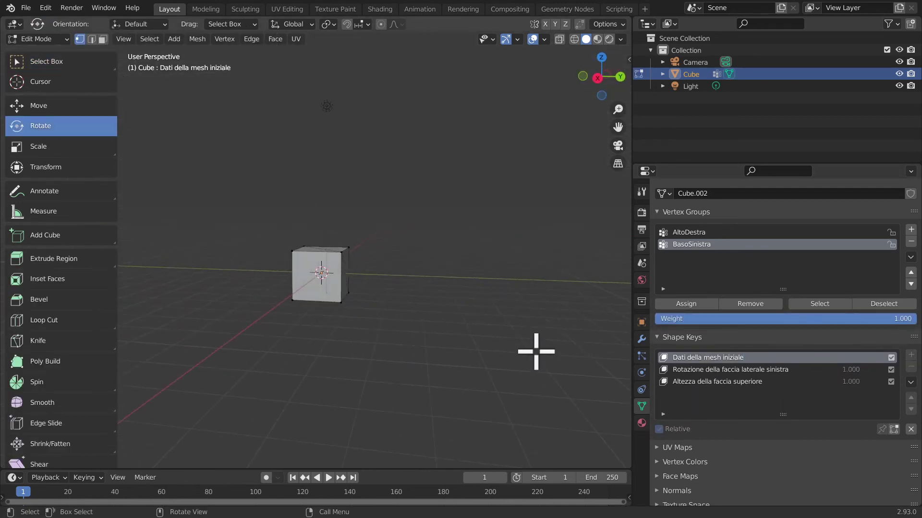
pyautogui.moveTo(313, 329); pyautogui.dragTo(305, 375, button='middle')
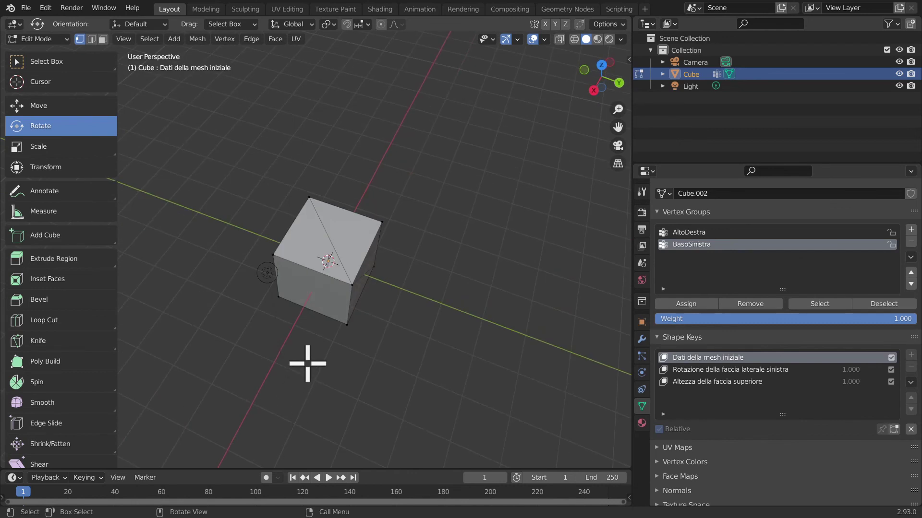
pyautogui.click(315, 313)
pyautogui.moveTo(319, 292); pyautogui.dragTo(354, 262, button='middle')
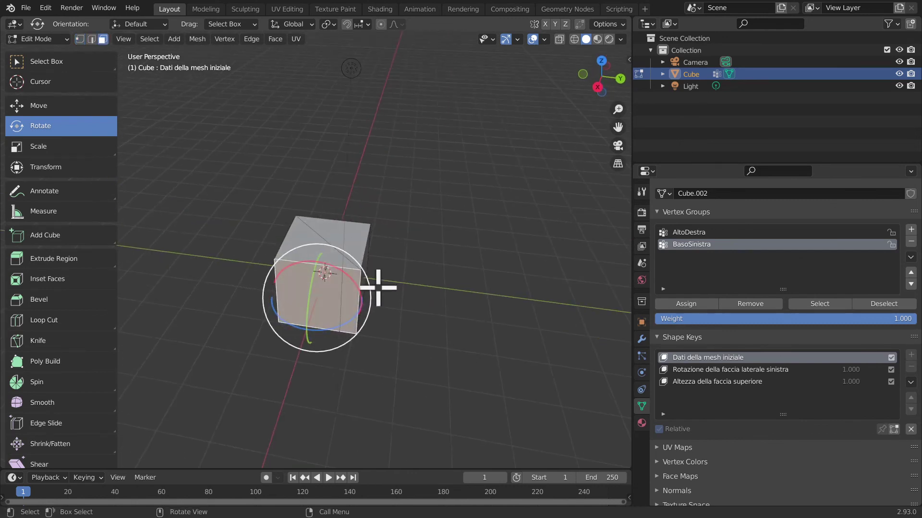
# Inset and extrude the front face, then return to Object Mode
pyautogui.press('i')
pyautogui.click(427, 370)
pyautogui.press('e')
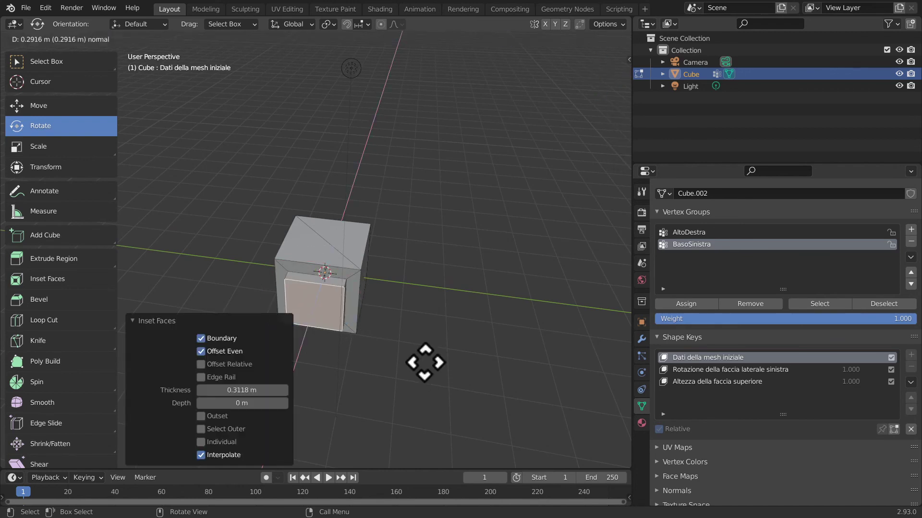
pyautogui.click(424, 362)
pyautogui.press('Tab')
pyautogui.moveTo(465, 364); pyautogui.dragTo(599, 366, button='middle')
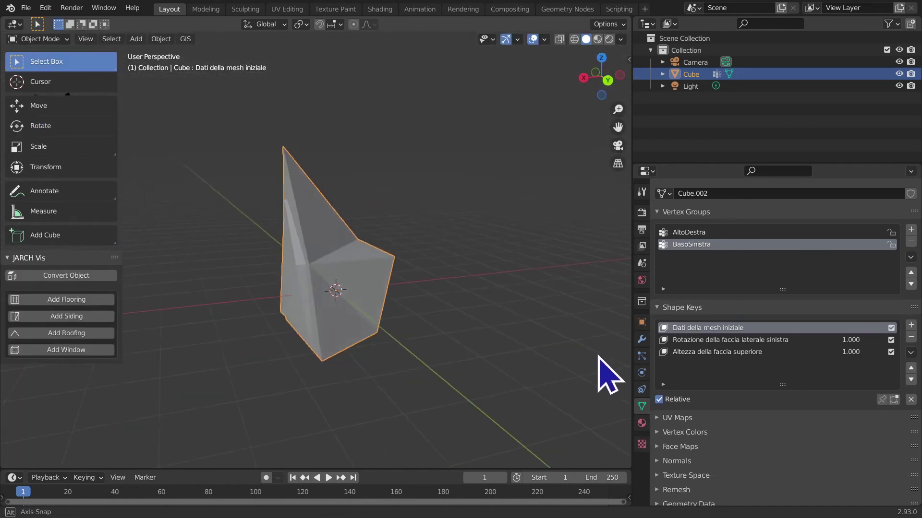
pyautogui.click(890, 341)
pyautogui.click(890, 353)
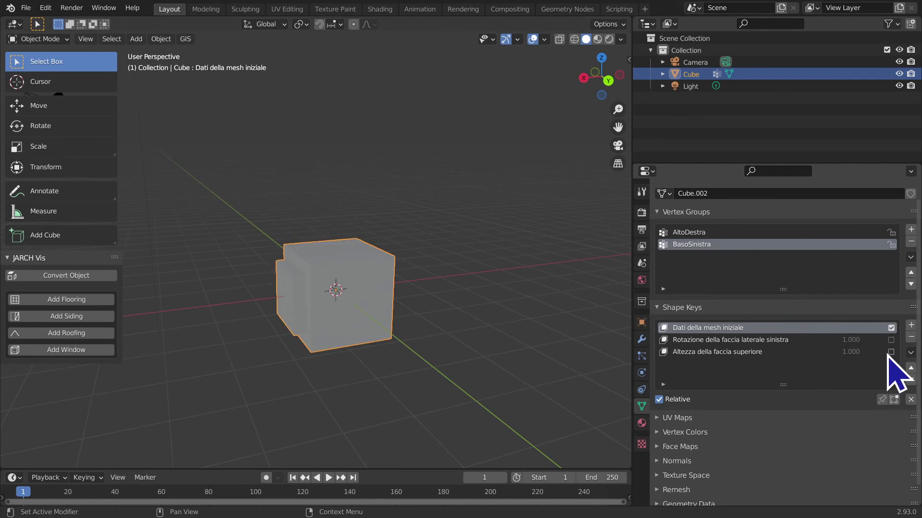
pyautogui.moveTo(514, 370)
pyautogui.mouseDown(button='middle')
pyautogui.moveTo(504, 390)
pyautogui.moveTo(479, 387)
pyautogui.moveTo(485, 378)
pyautogui.mouseUp(button='middle')
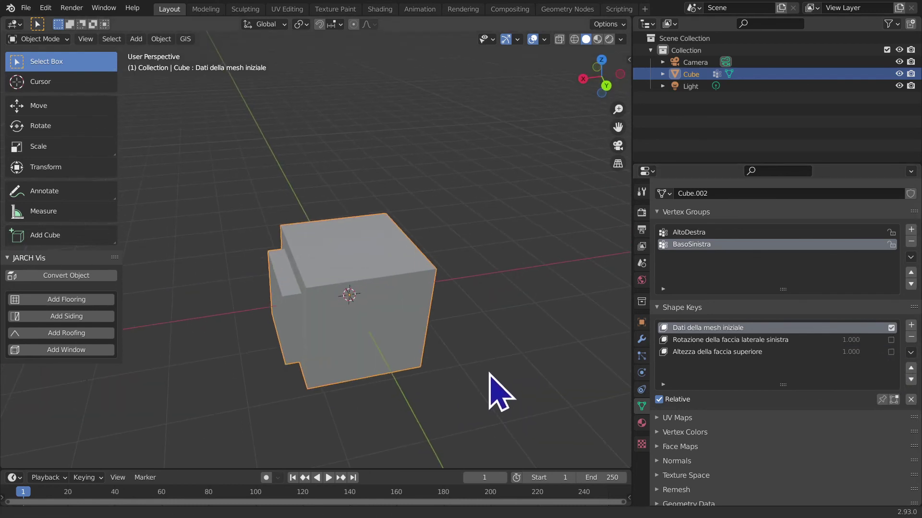
pyautogui.scroll(2, 485, 379)
pyautogui.scroll(2, 494, 381)
pyautogui.scroll(1, 504, 345)
pyautogui.scroll(1, 243, 323)
pyautogui.moveTo(207, 280); pyautogui.dragTo(300, 278, button='middle')
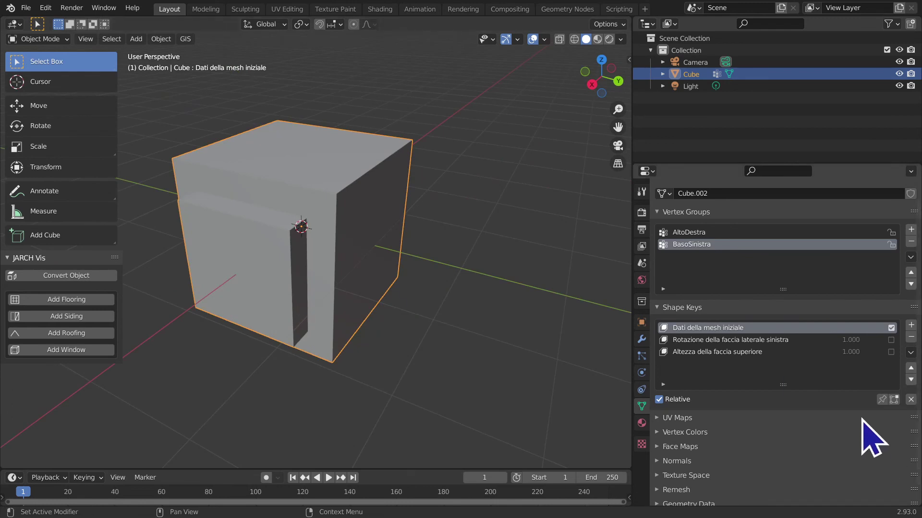
pyautogui.click(891, 340)
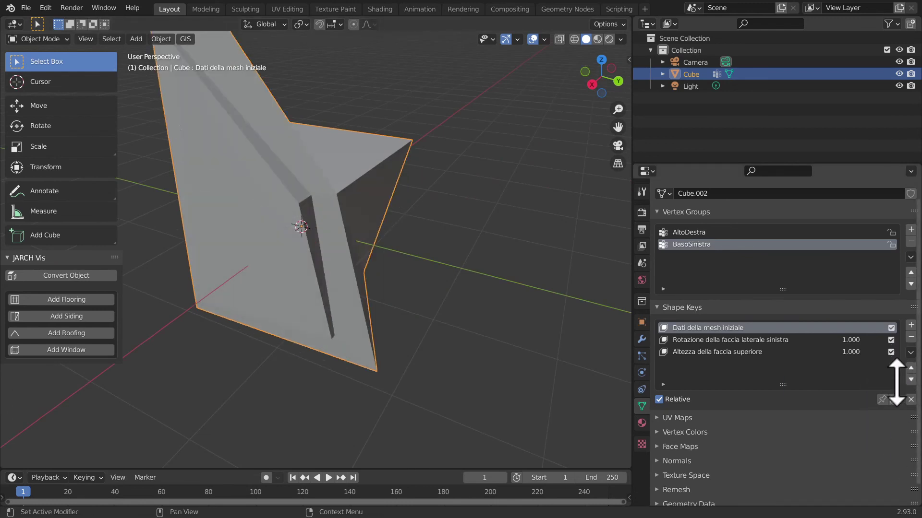
pyautogui.click(910, 379)
pyautogui.click(892, 353)
pyautogui.click(891, 353)
pyautogui.click(891, 352)
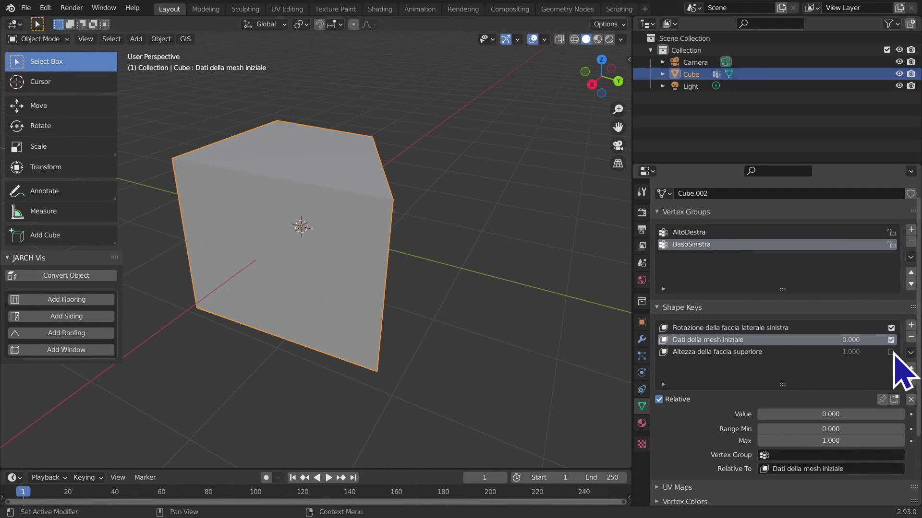
pyautogui.click(891, 353)
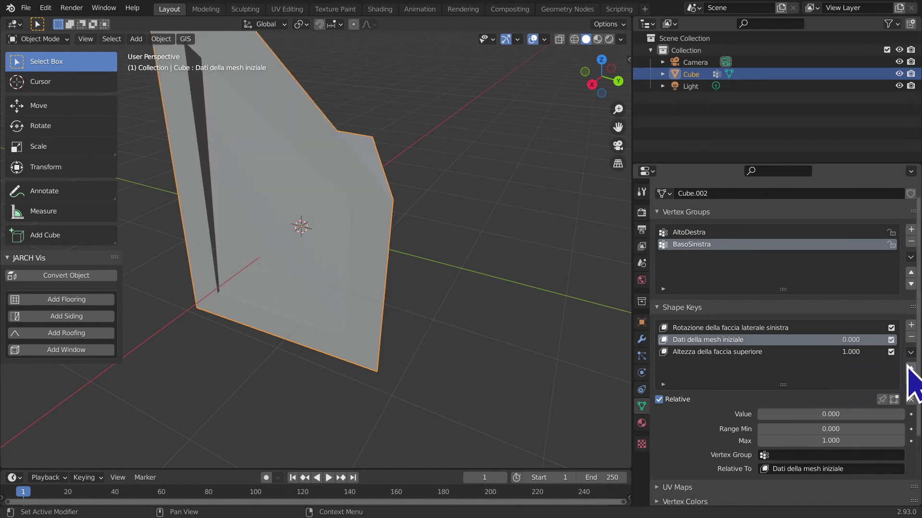
pyautogui.click(910, 368)
pyautogui.scroll(-3, 608, 368)
pyautogui.moveTo(439, 353); pyautogui.dragTo(360, 376, button='middle')
pyautogui.scroll(2, 360, 376)
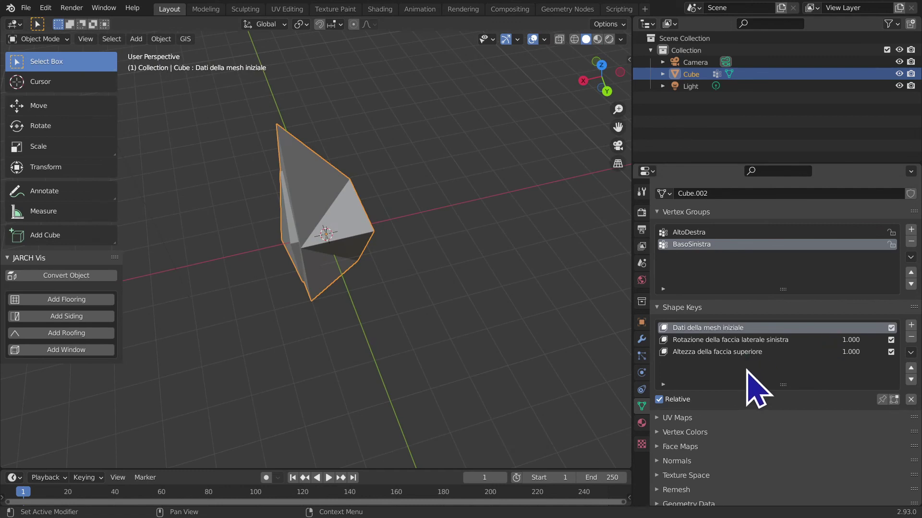
pyautogui.scroll(1, 801, 336)
pyautogui.click(891, 346)
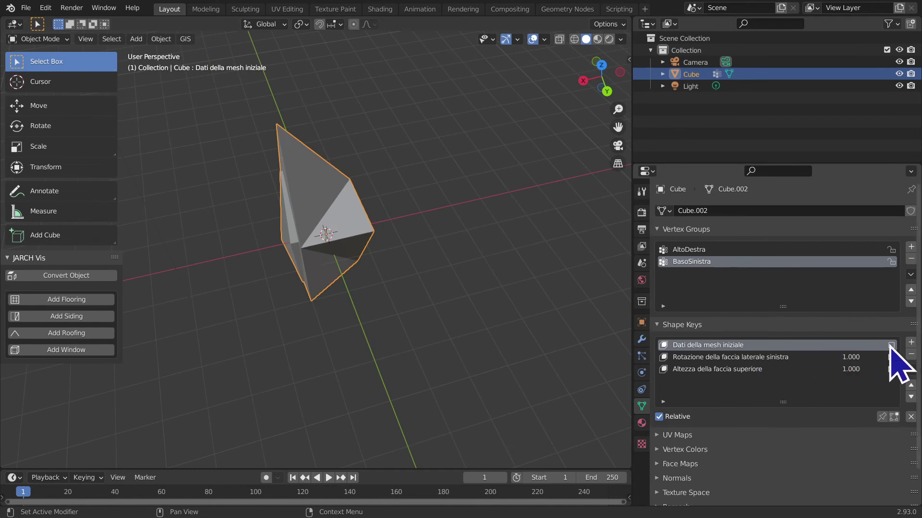
# Browse the shape keys, moving Dati della mesh iniziale down one place and back to the top
pyautogui.moveTo(447, 345); pyautogui.dragTo(439, 314, button='middle')
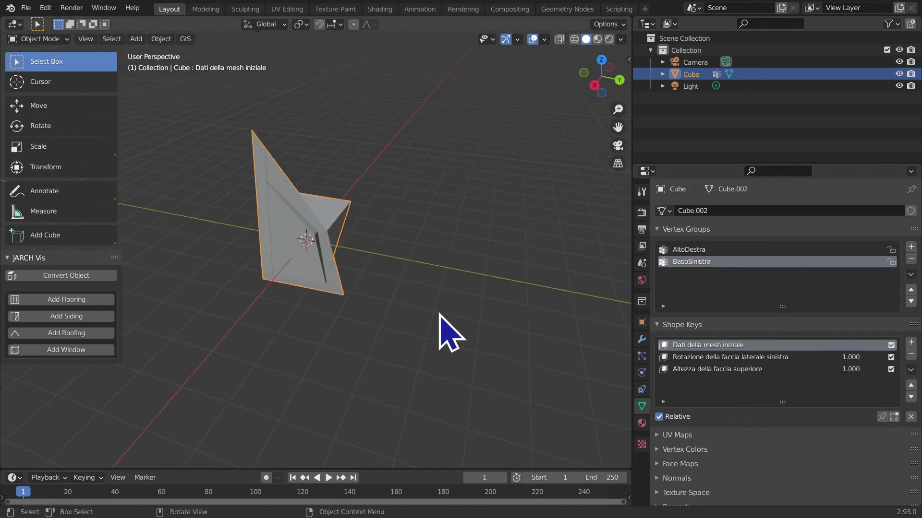
pyautogui.scroll(3, 370, 319)
pyautogui.scroll(-3, 370, 318)
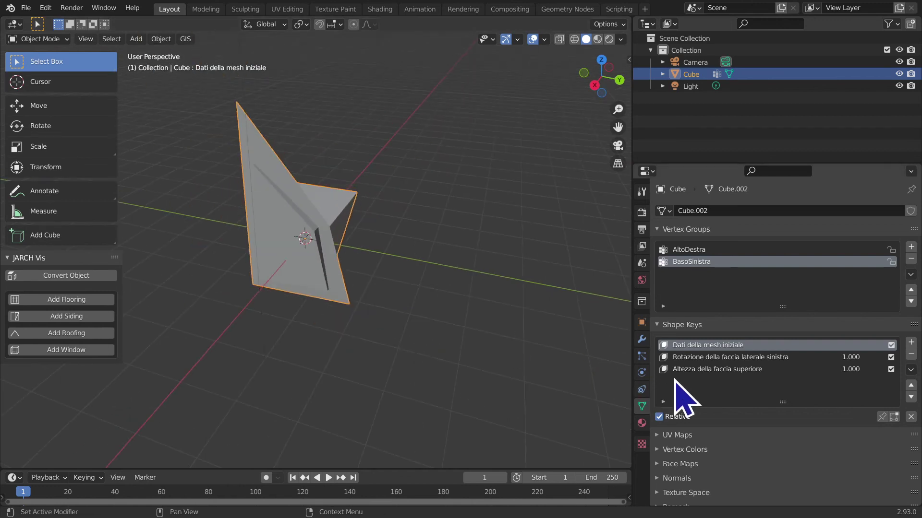
pyautogui.click(740, 361)
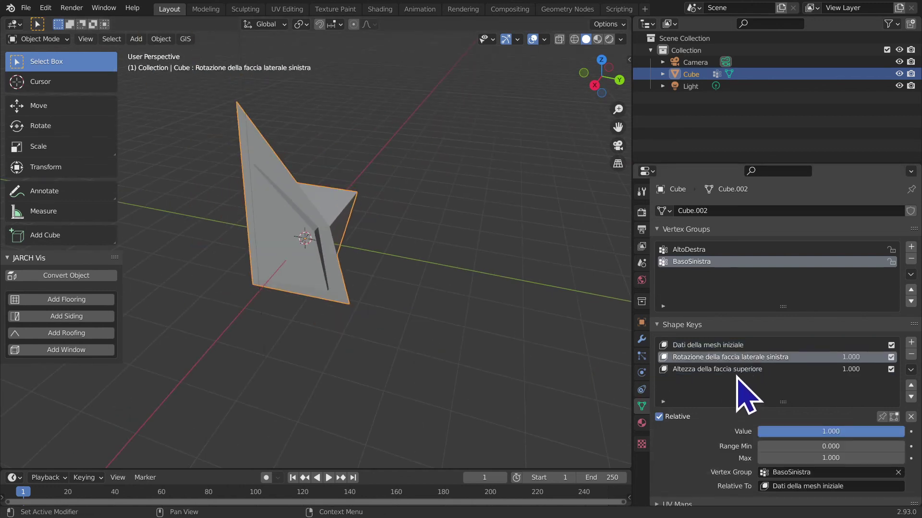
pyautogui.click(737, 373)
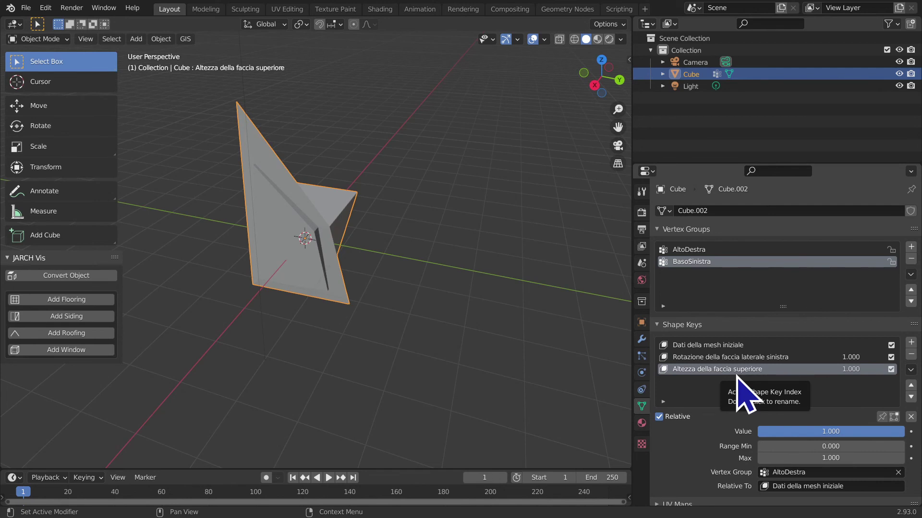
pyautogui.click(755, 346)
pyautogui.click(752, 357)
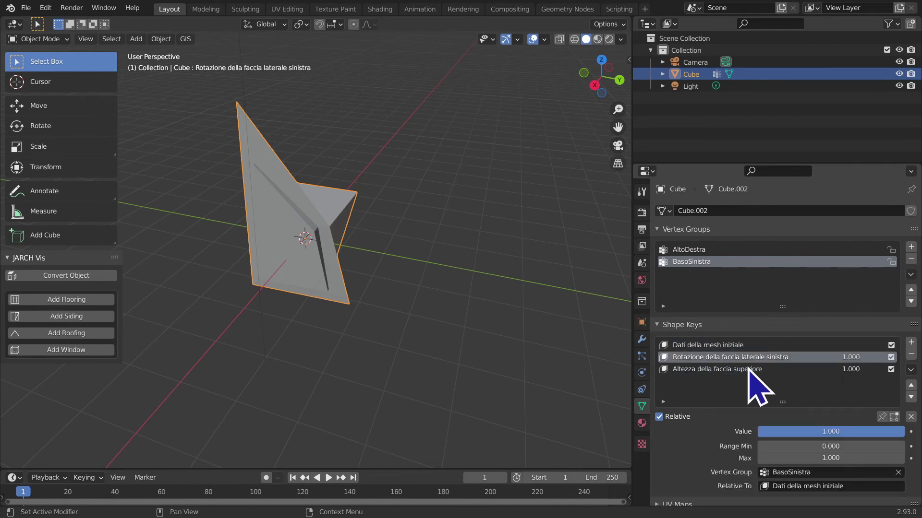
pyautogui.click(818, 346)
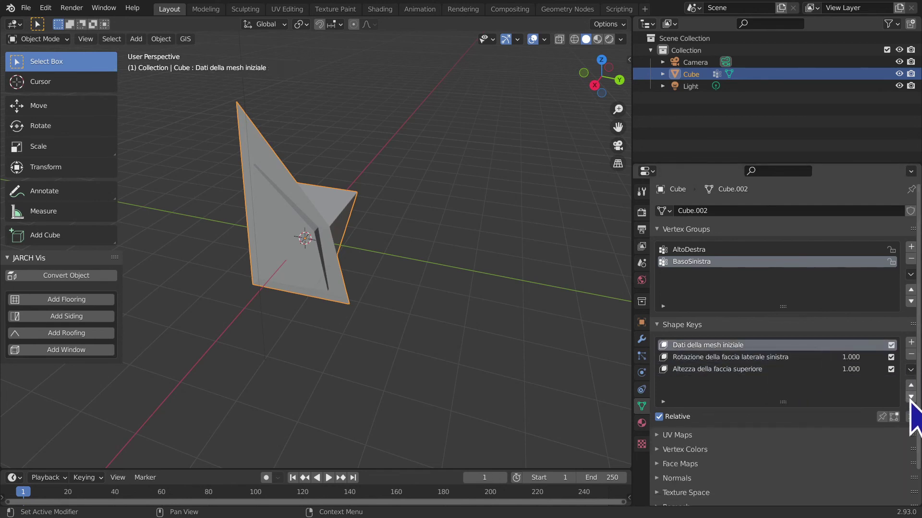
pyautogui.click(910, 397)
pyautogui.click(910, 385)
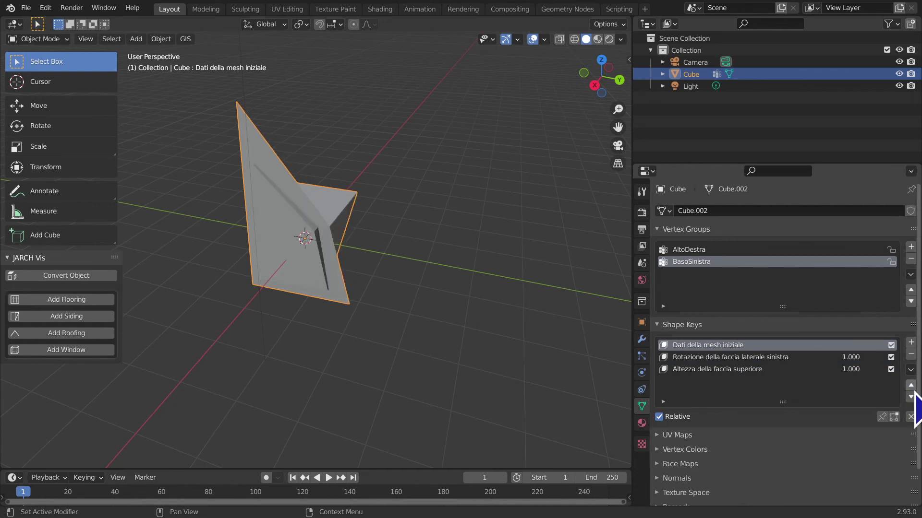
# Check each shape key's vertex group, finishing on Dati della mesh iniziale
pyautogui.moveTo(192, 346)
pyautogui.mouseDown(button='middle')
pyautogui.moveTo(449, 375)
pyautogui.moveTo(613, 345)
pyautogui.mouseUp(button='middle')
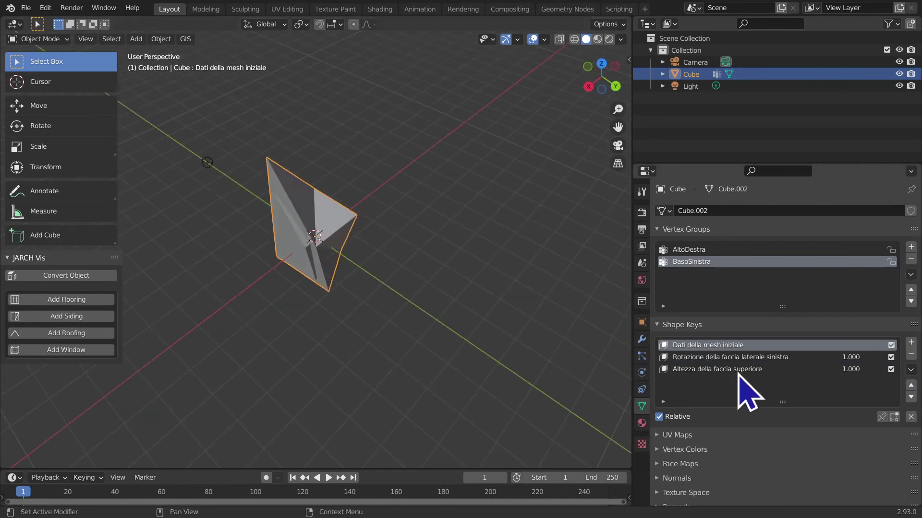
pyautogui.scroll(-2, 754, 394)
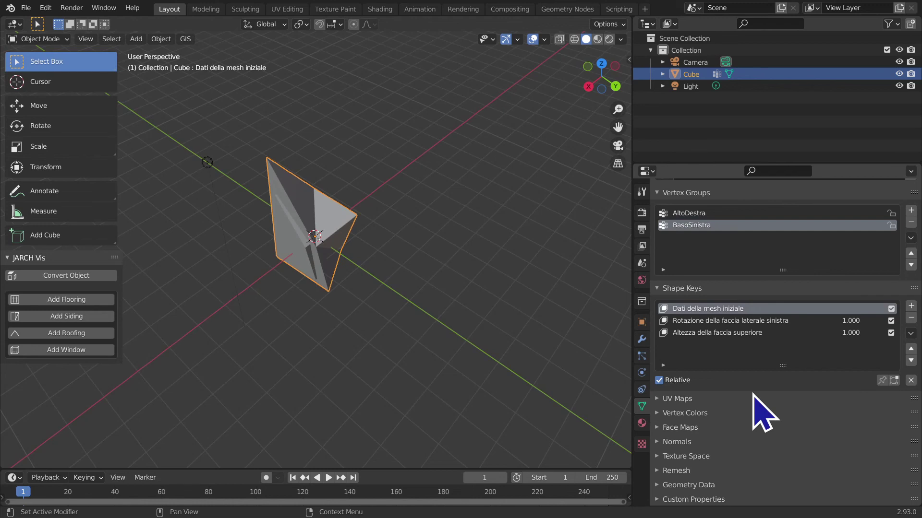
pyautogui.click(801, 331)
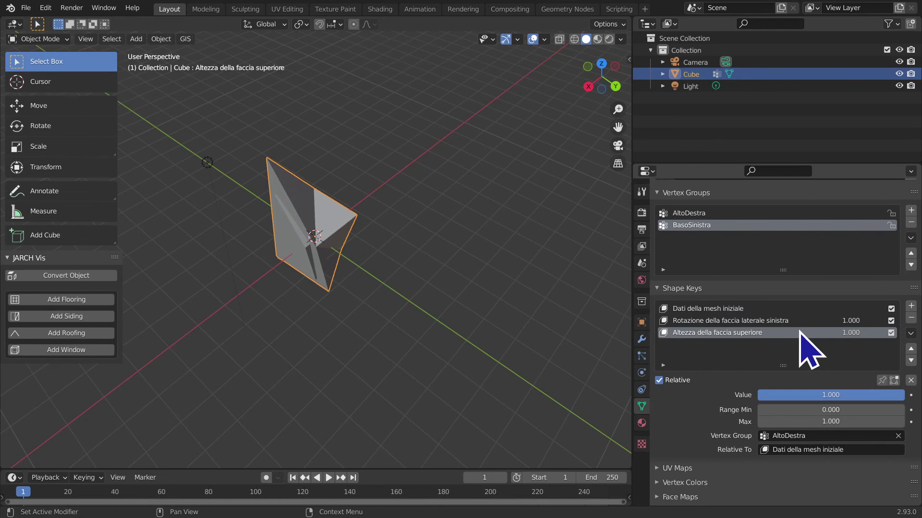
pyautogui.click(805, 333)
pyautogui.click(792, 308)
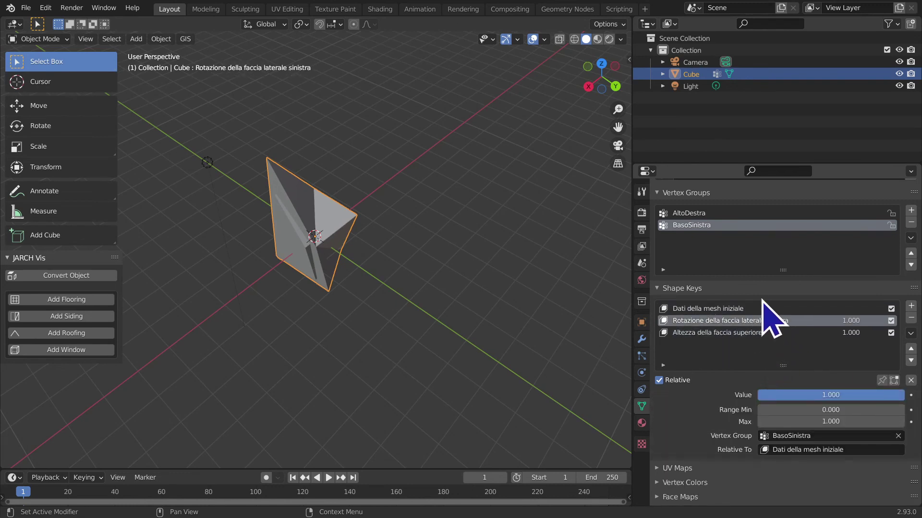
pyautogui.click(756, 309)
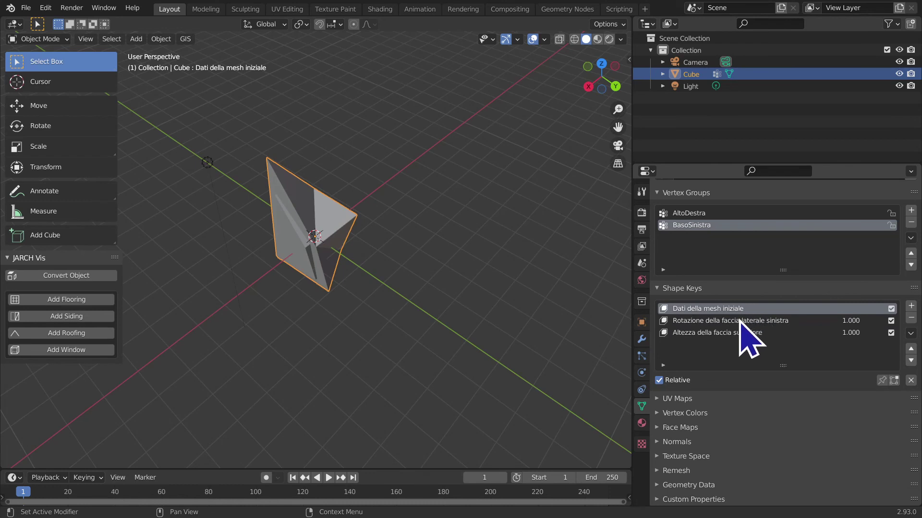
pyautogui.click(739, 321)
pyautogui.click(744, 310)
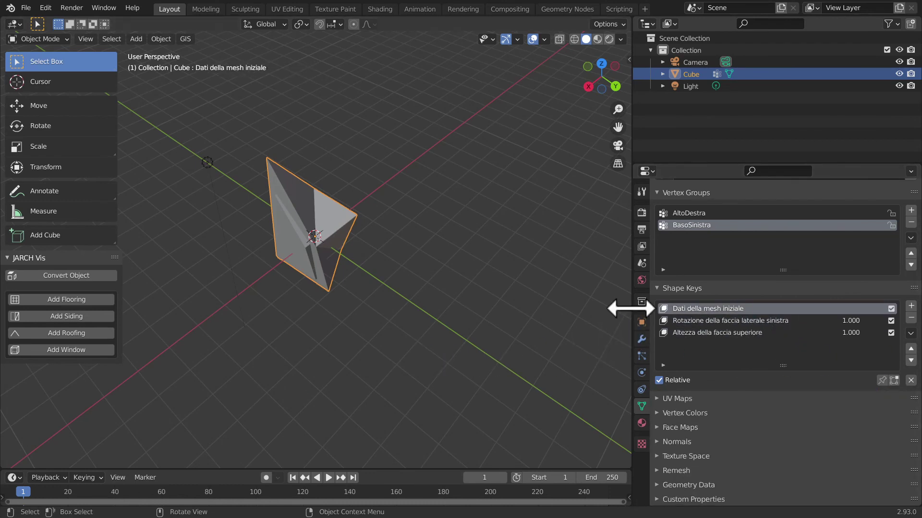
# Set the Rotazione della faccia laterale sinistra shape key value to 0.256
pyautogui.moveTo(633, 310); pyautogui.dragTo(604, 313)
pyautogui.click(711, 320)
pyautogui.click(717, 320)
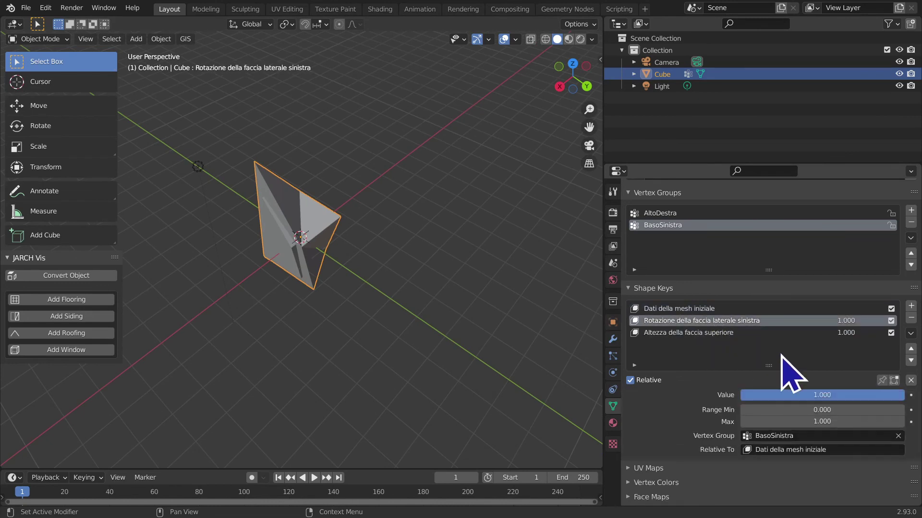
pyautogui.moveTo(853, 395); pyautogui.dragTo(739, 394)
pyautogui.scroll(-2, 288, 380)
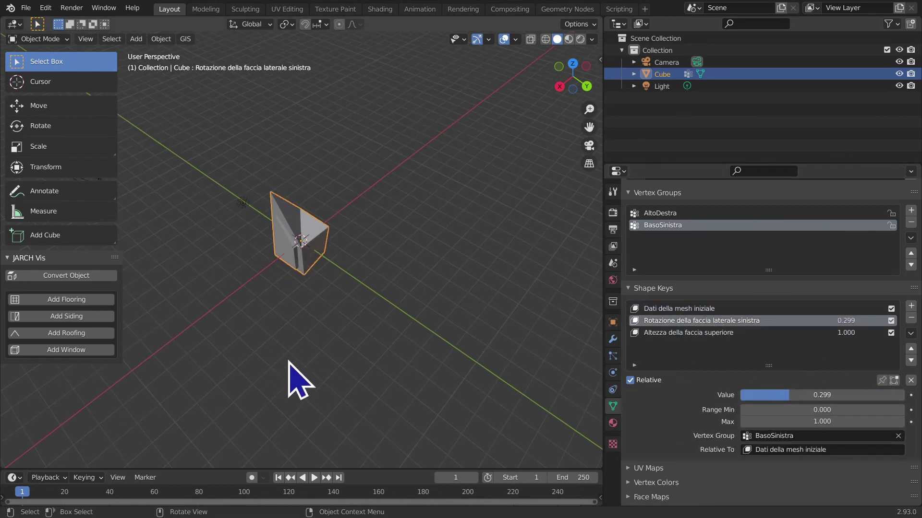
pyautogui.scroll(4, 464, 426)
pyautogui.moveTo(463, 427); pyautogui.dragTo(514, 388, button='middle')
pyautogui.moveTo(821, 394); pyautogui.dragTo(678, 395)
# Lower the Altezza della faccia superiore shape key value to 0.108
pyautogui.click(728, 334)
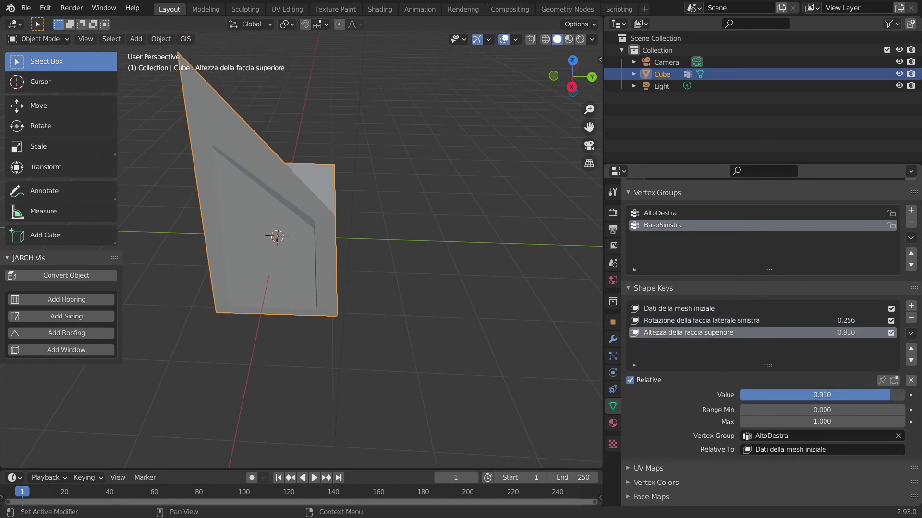
pyautogui.moveTo(391, 329); pyautogui.dragTo(576, 385, button='middle')
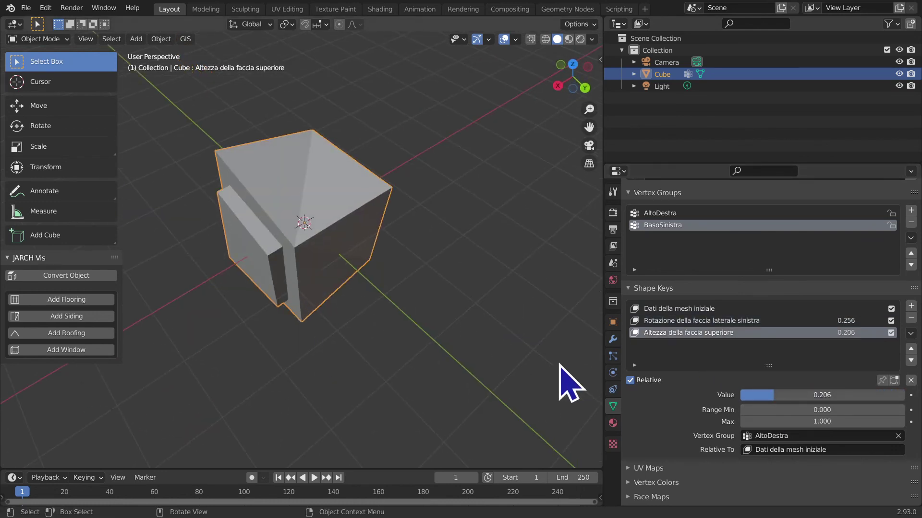
pyautogui.moveTo(802, 395)
pyautogui.mouseDown()
pyautogui.moveTo(741, 395)
pyautogui.moveTo(758, 395)
pyautogui.mouseUp()
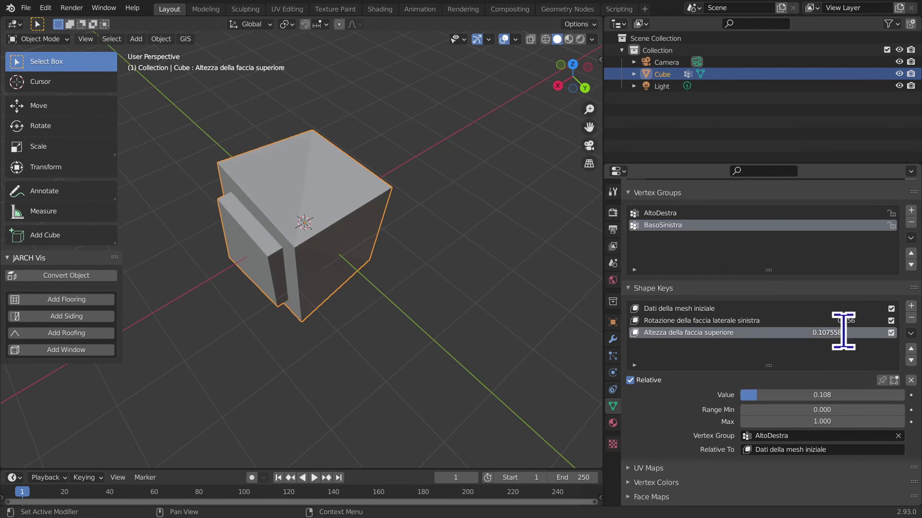
pyautogui.scroll(-4, 331, 316)
pyautogui.moveTo(353, 305); pyautogui.dragTo(432, 247, button='middle')
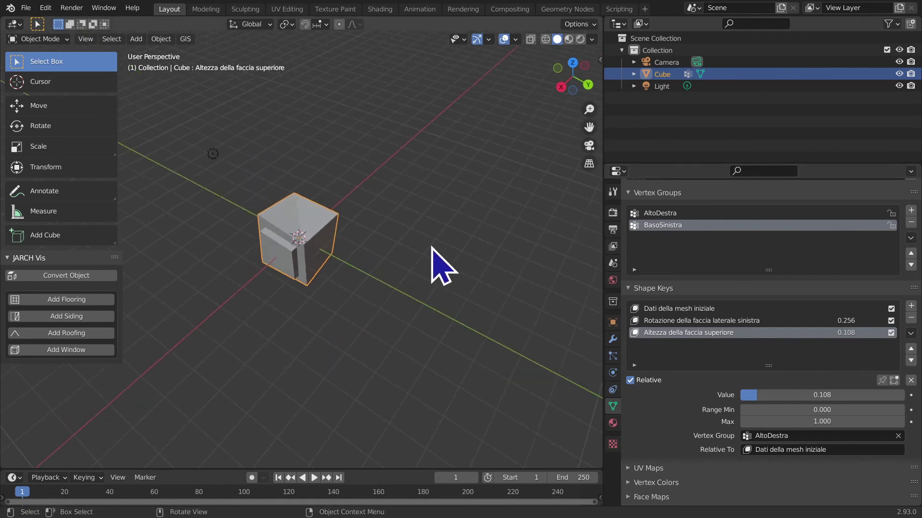
# Delete the cube and start a new General file without saving
pyautogui.press('x')
pyautogui.click(432, 247)
pyautogui.hotkey('ctrl', 'n')
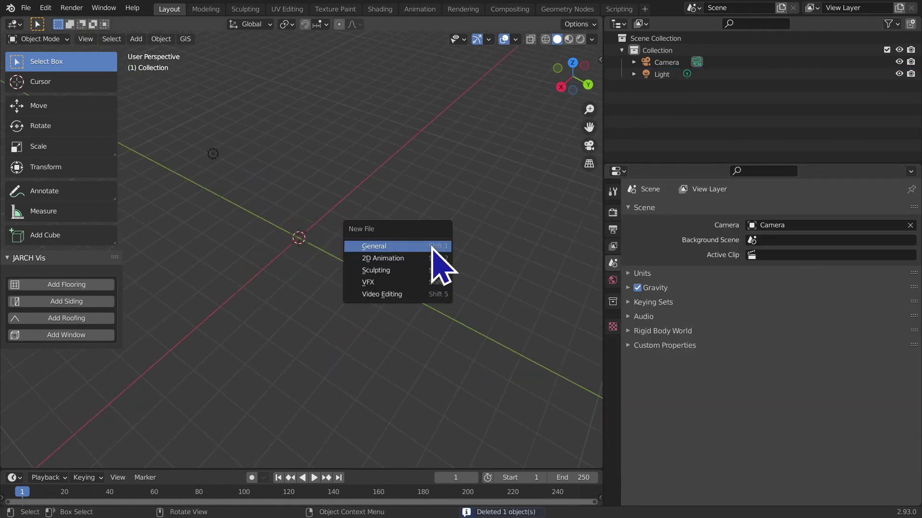
pyautogui.click(431, 247)
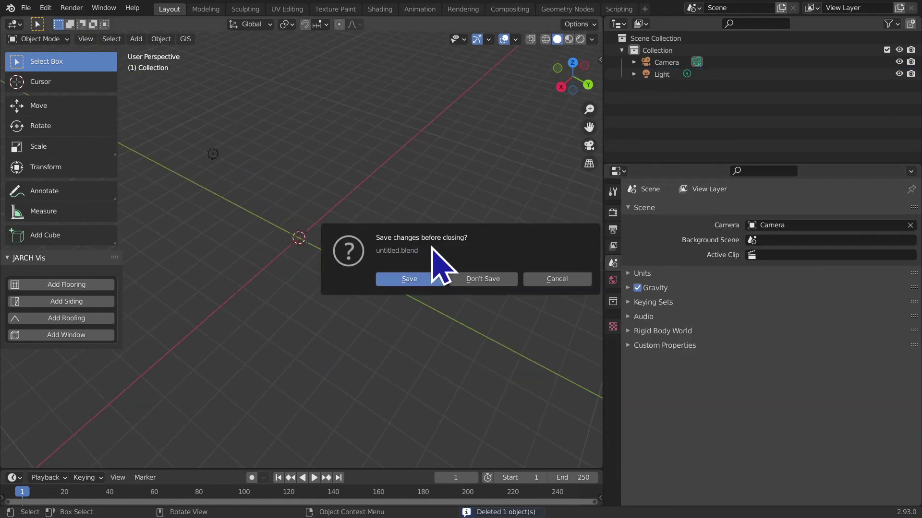
pyautogui.click(483, 279)
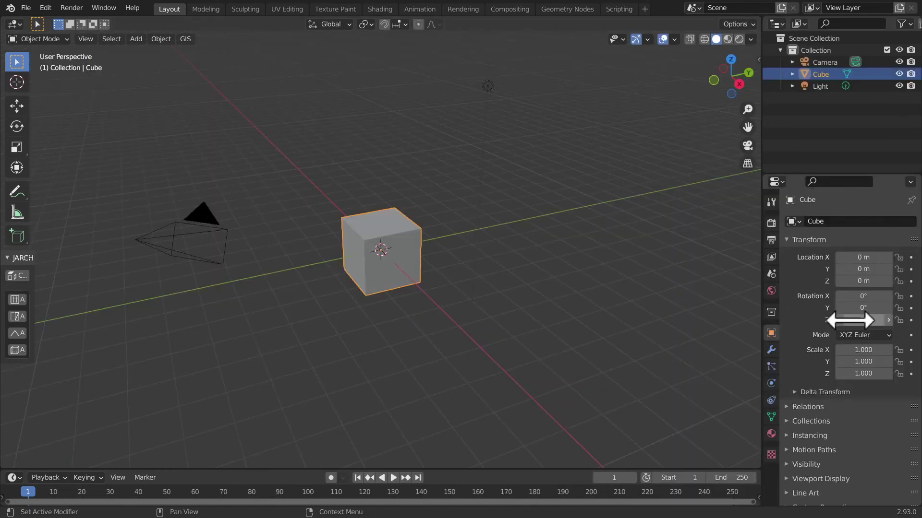
# Add vertex group Group to the new cube, removing the extra Group.001
pyautogui.moveTo(757, 412); pyautogui.dragTo(651, 413)
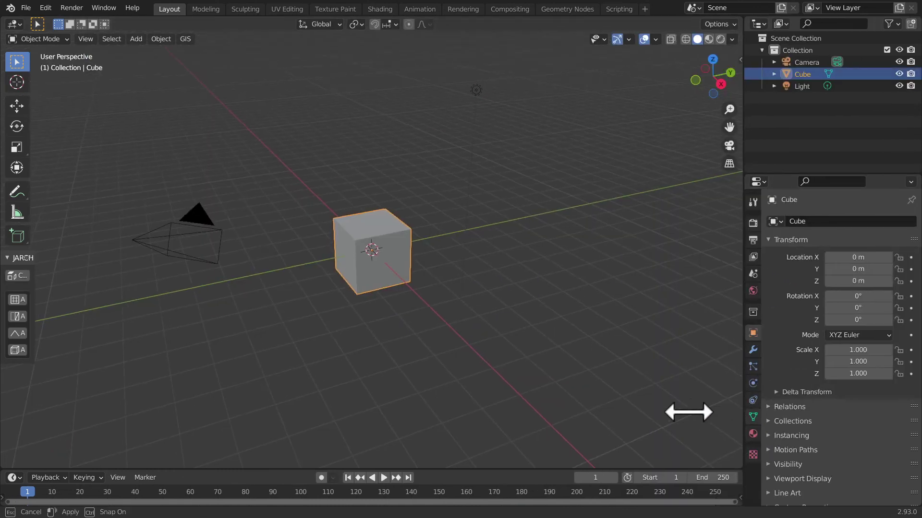
pyautogui.click(658, 418)
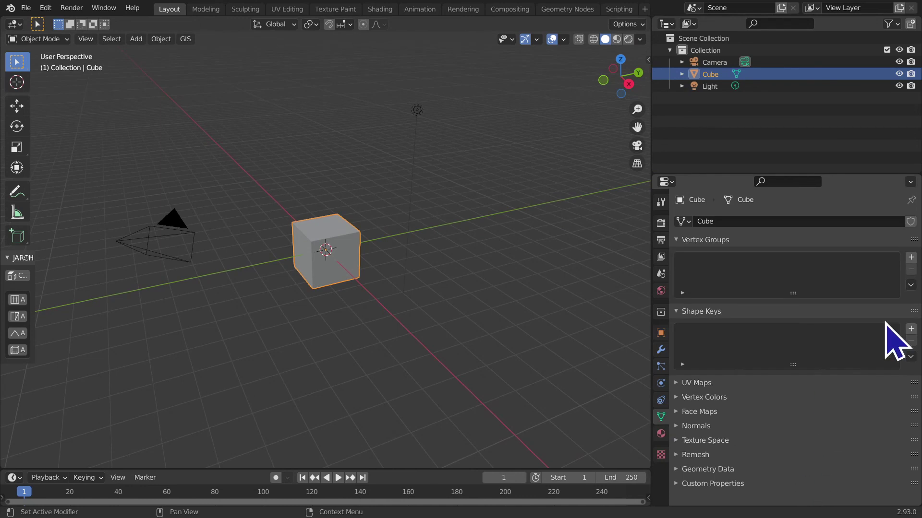
pyautogui.click(911, 257)
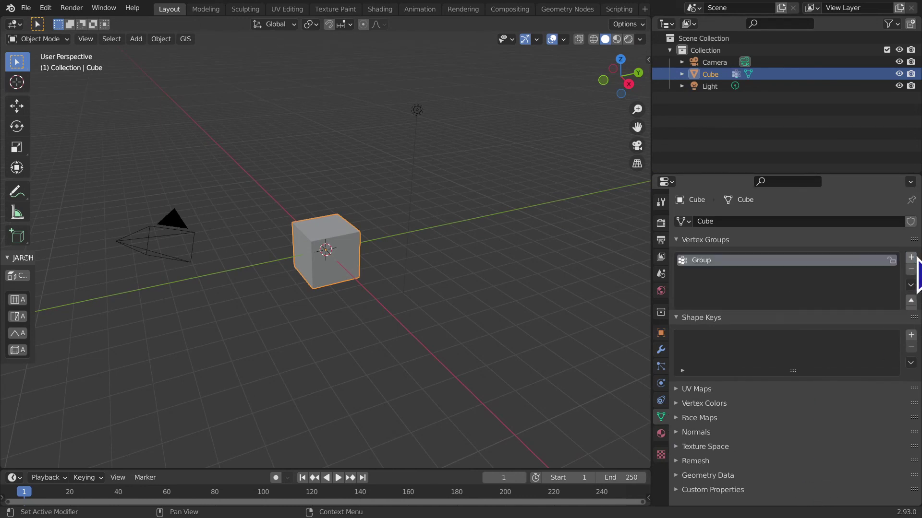
pyautogui.press('Tab')
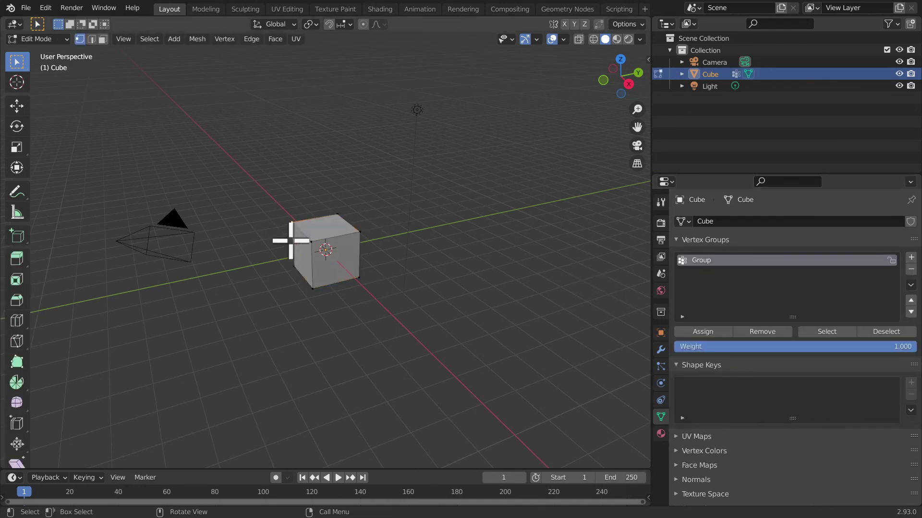
pyautogui.scroll(3, 480, 322)
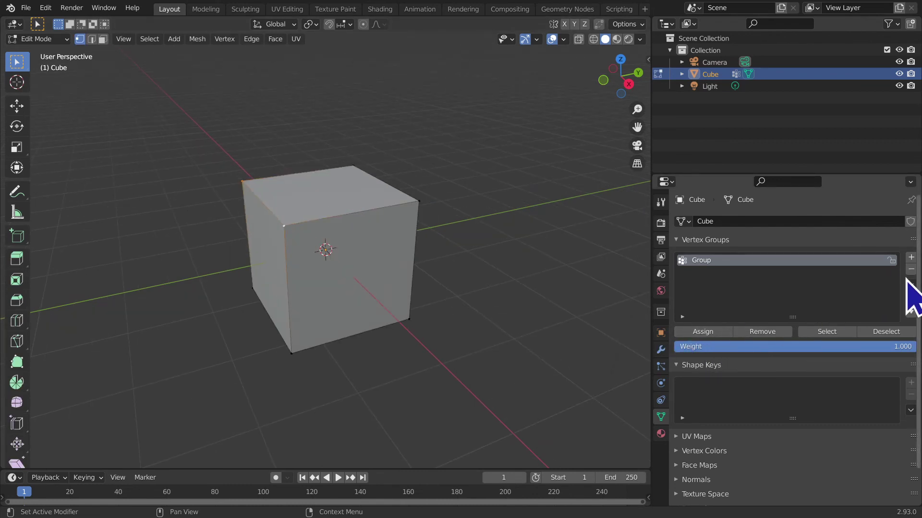
pyautogui.click(911, 258)
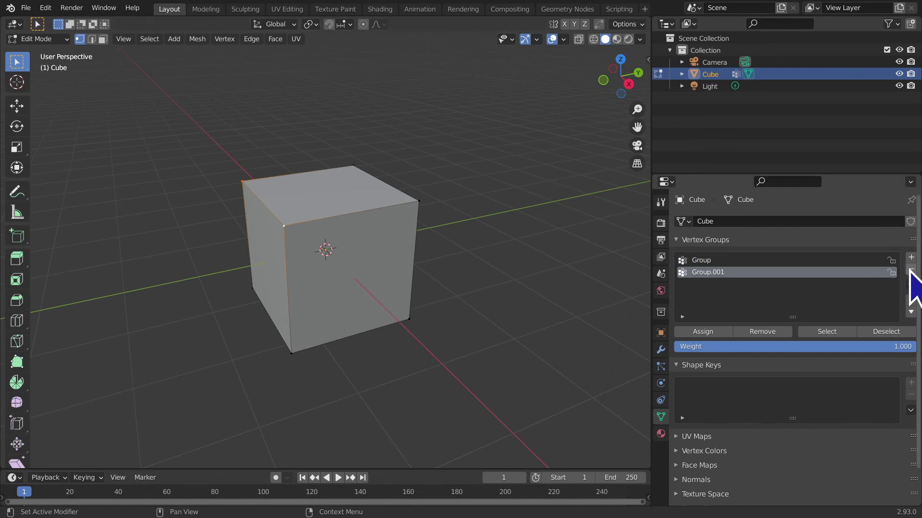
pyautogui.click(911, 269)
pyautogui.press('Tab')
pyautogui.scroll(-8, 447, 354)
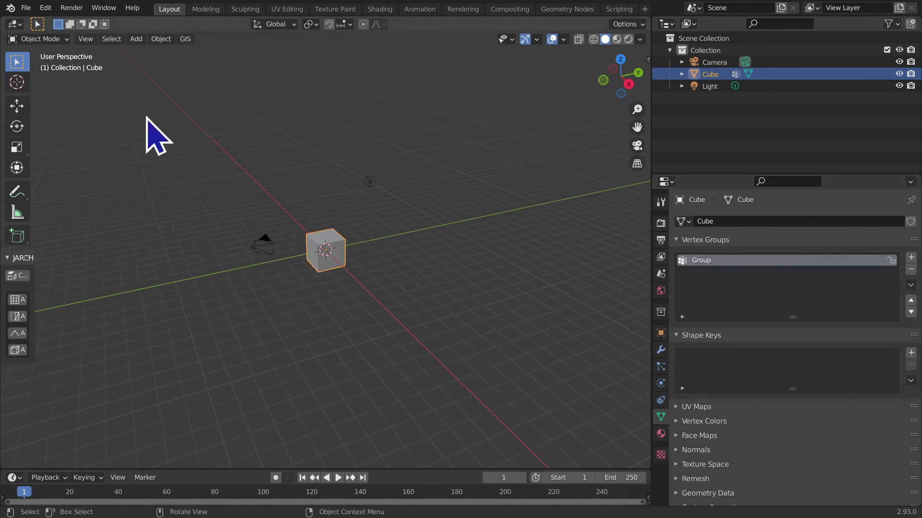
# Switch the cube between Weight Paint and Edit Mode using the mode menu and Ctrl+Tab
pyautogui.click(53, 38)
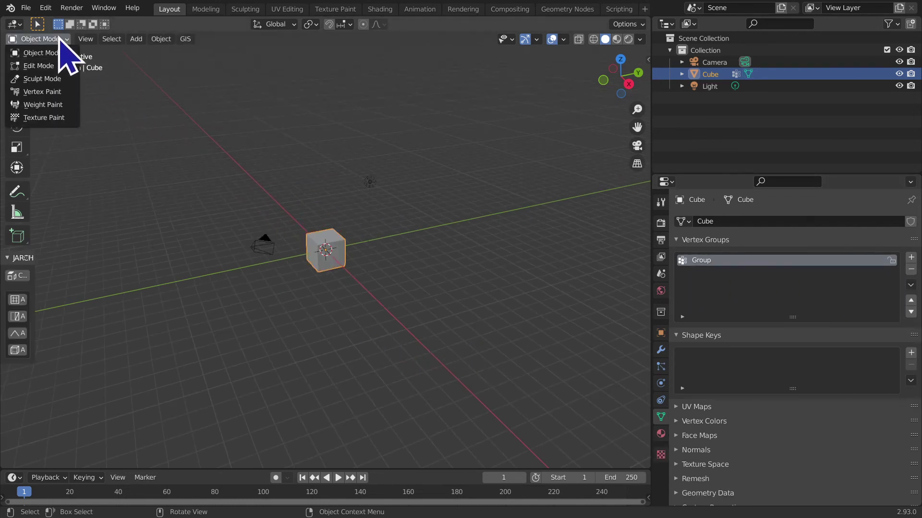
pyautogui.click(46, 105)
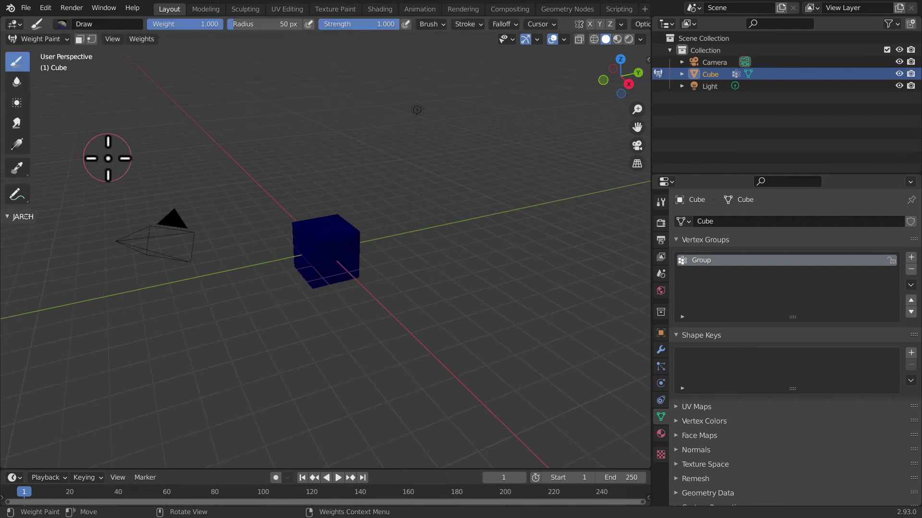
pyautogui.scroll(3, 106, 156)
pyautogui.scroll(7, 106, 157)
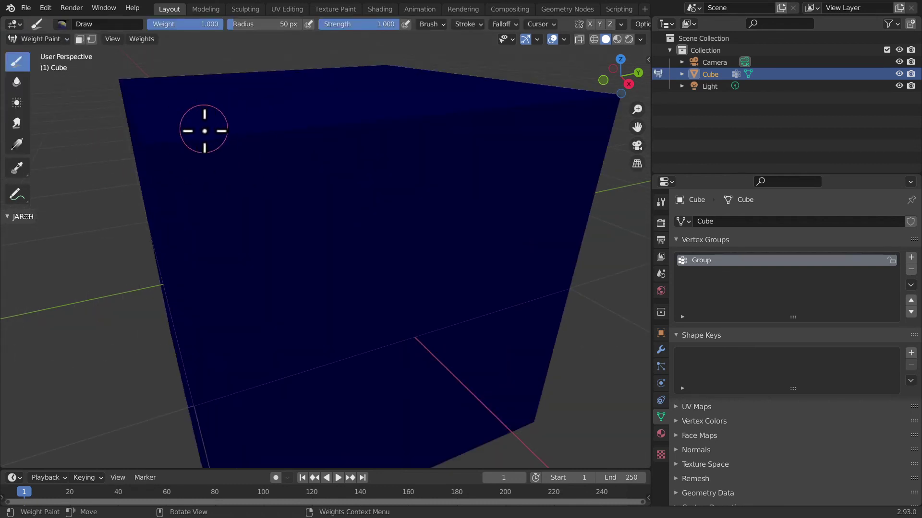
pyautogui.scroll(-8, 187, 154)
pyautogui.moveTo(171, 181)
pyautogui.mouseDown(button='middle')
pyautogui.moveTo(165, 194)
pyautogui.moveTo(95, 71)
pyautogui.mouseUp(button='middle')
pyautogui.scroll(3, 164, 192)
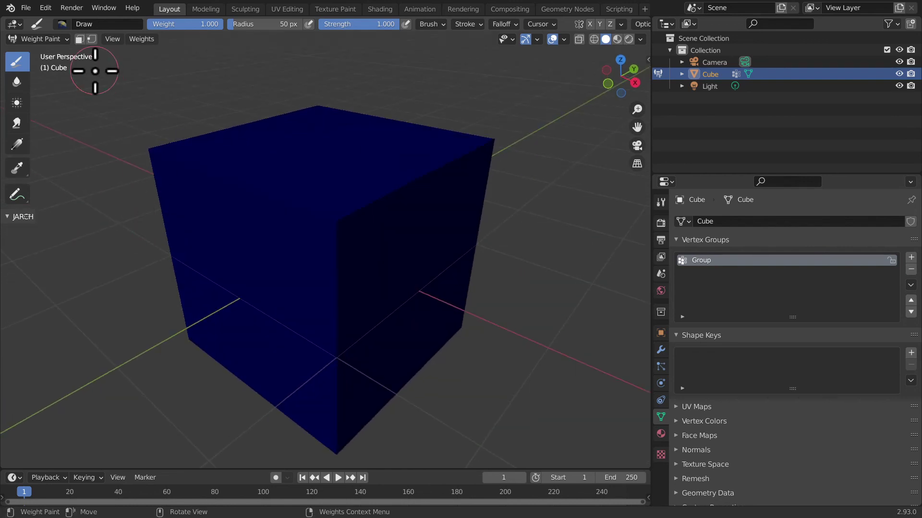
pyautogui.click(40, 38)
pyautogui.click(37, 66)
pyautogui.click(53, 39)
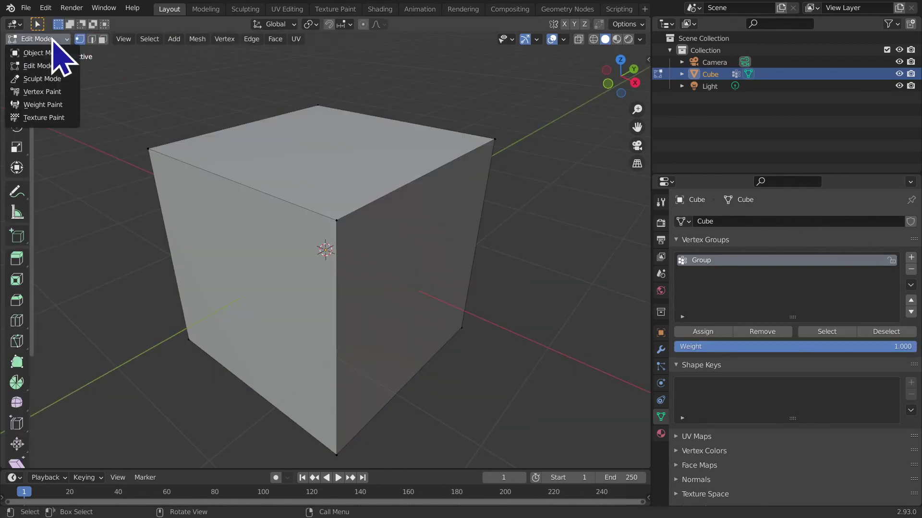
pyautogui.hotkey('ctrl', 'Tab')
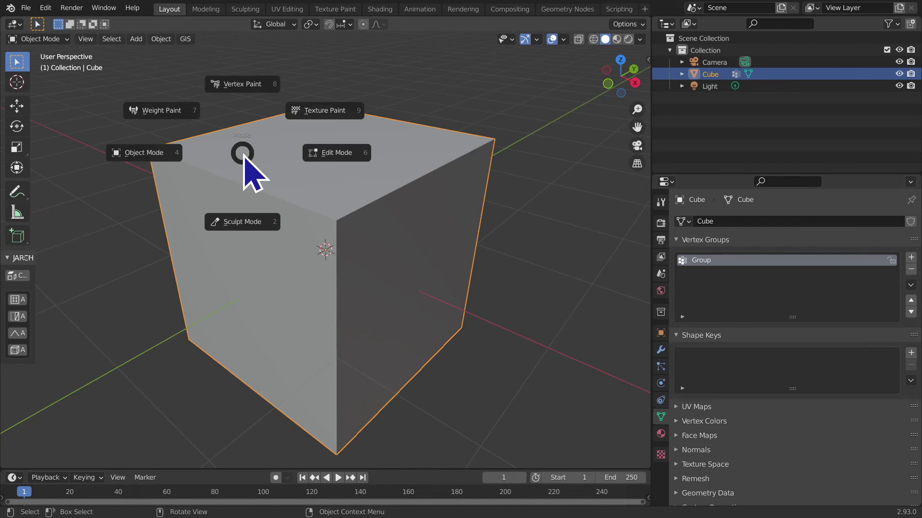
pyautogui.press('Escape')
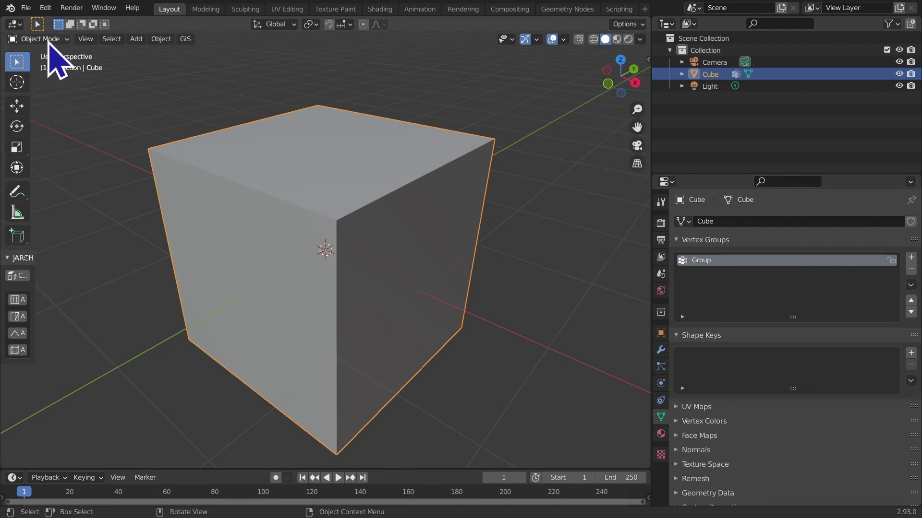
# Return the cube to Object Mode and delete the Group vertex group
pyautogui.click(46, 39)
pyautogui.click(46, 104)
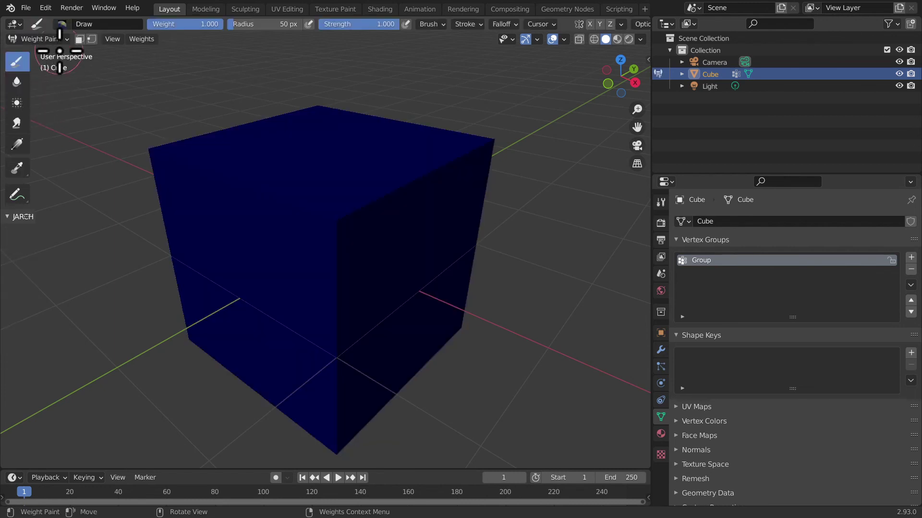
pyautogui.click(51, 39)
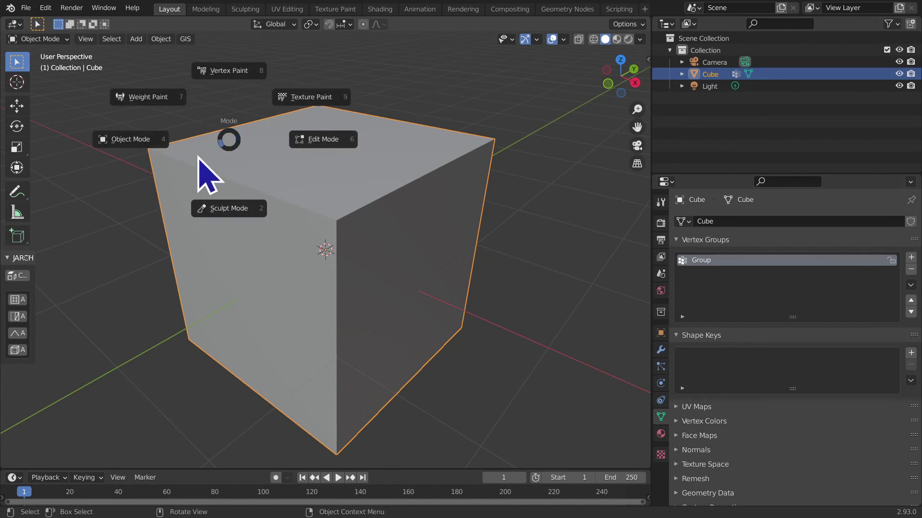
pyautogui.click(232, 139)
pyautogui.scroll(1, 504, 235)
pyautogui.scroll(-4, 494, 243)
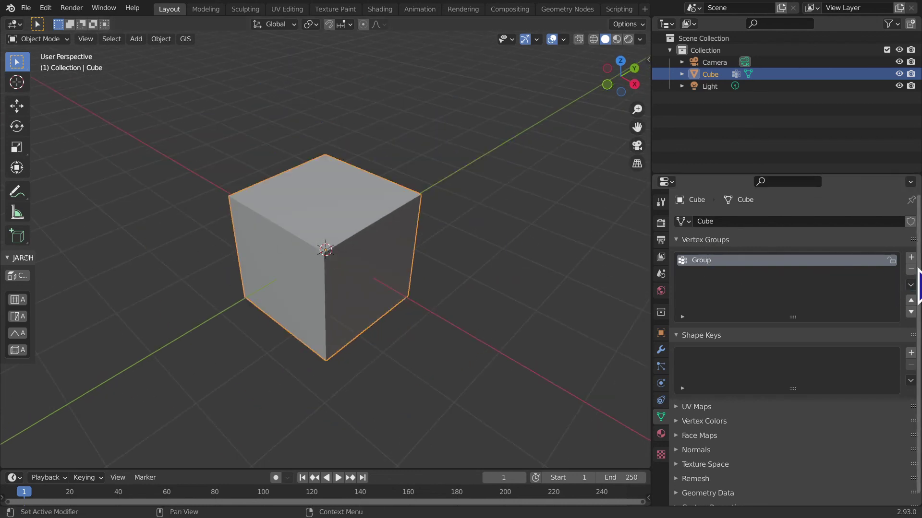
pyautogui.click(911, 269)
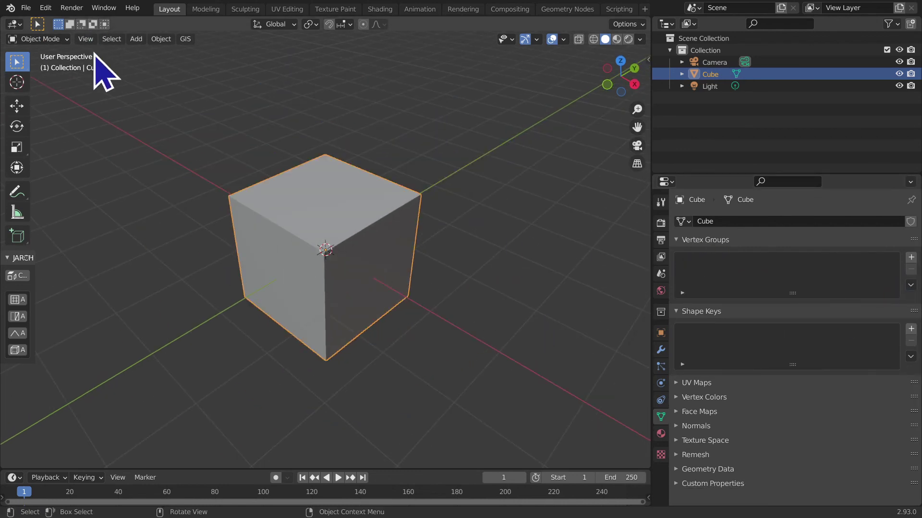
pyautogui.hotkey('ctrl', 'Tab')
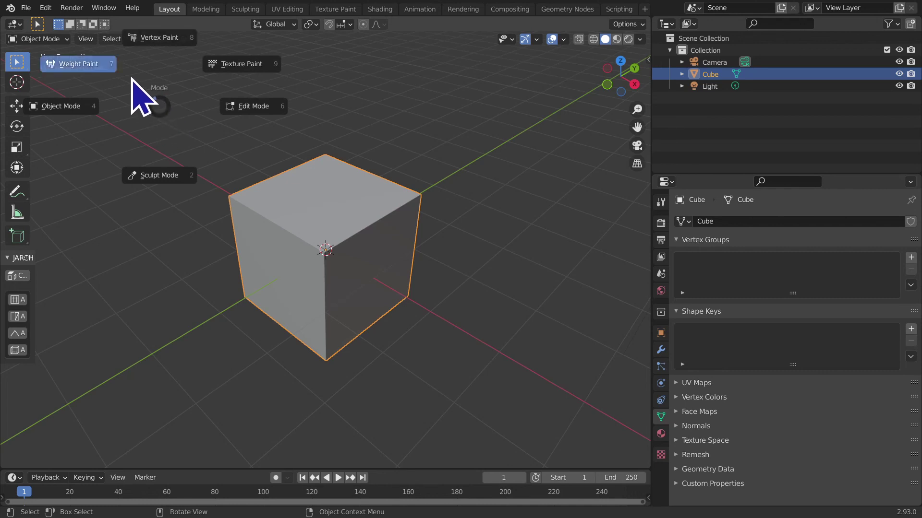
# Paint weight strokes across the cube's top in Weight Paint, then go back to Object Mode
pyautogui.click(140, 91)
pyautogui.click(330, 251)
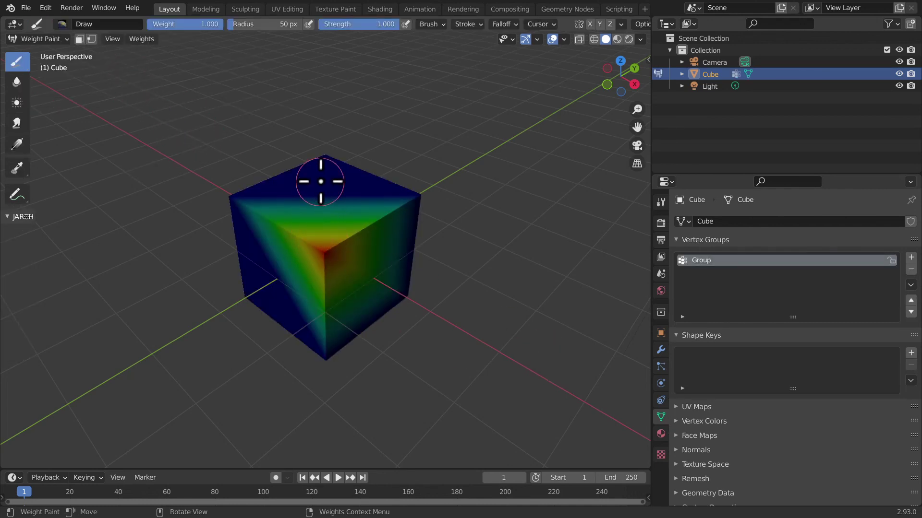
pyautogui.moveTo(323, 164); pyautogui.dragTo(319, 171)
pyautogui.moveTo(319, 171)
pyautogui.mouseDown(button='middle')
pyautogui.moveTo(352, 223)
pyautogui.moveTo(300, 304)
pyautogui.moveTo(340, 263)
pyautogui.mouseUp(button='middle')
pyautogui.press('Tab')
pyautogui.moveTo(473, 314)
pyautogui.mouseDown(button='middle')
pyautogui.moveTo(271, 405)
pyautogui.moveTo(355, 384)
pyautogui.mouseUp(button='middle')
pyautogui.press('Tab')
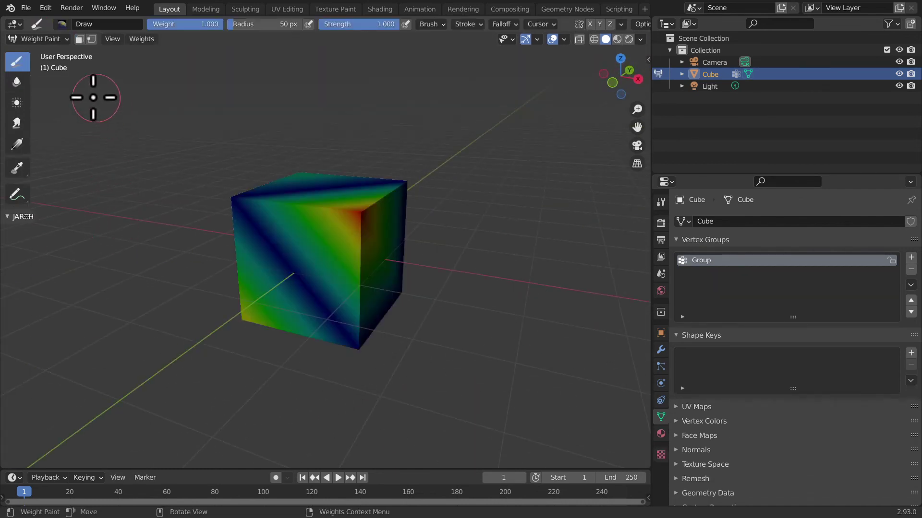
pyautogui.click(34, 39)
pyautogui.moveTo(403, 202)
pyautogui.mouseDown(button='middle')
pyautogui.moveTo(381, 309)
pyautogui.moveTo(376, 302)
pyautogui.mouseUp(button='middle')
pyautogui.moveTo(525, 323); pyautogui.dragTo(586, 324, button='middle')
pyautogui.scroll(3, 587, 331)
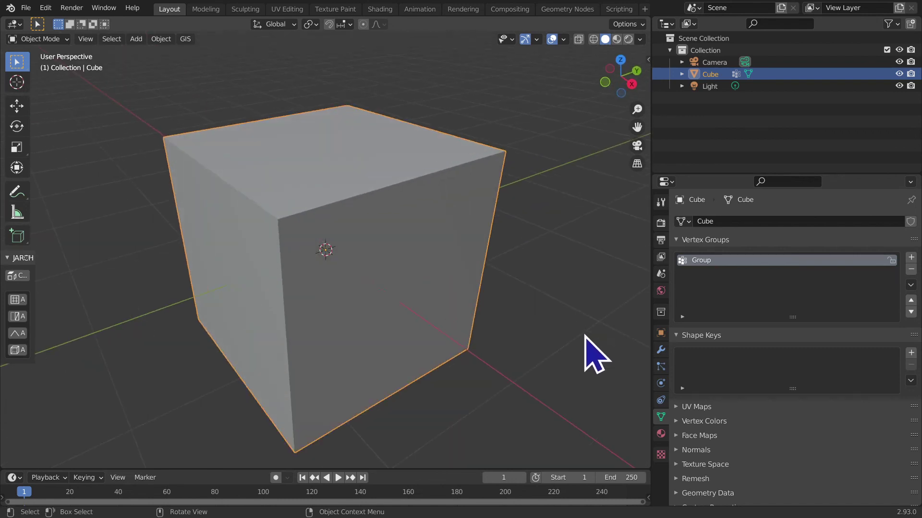
# Add a base shape key renamed 'Starting datas', then add a second key, Key 1
pyautogui.click(911, 353)
pyautogui.scroll(-3, 586, 379)
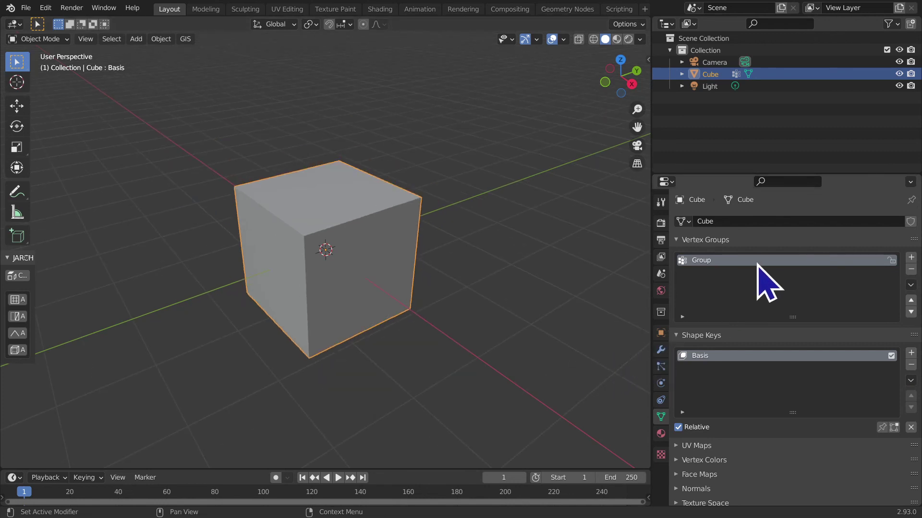
pyautogui.click(768, 240)
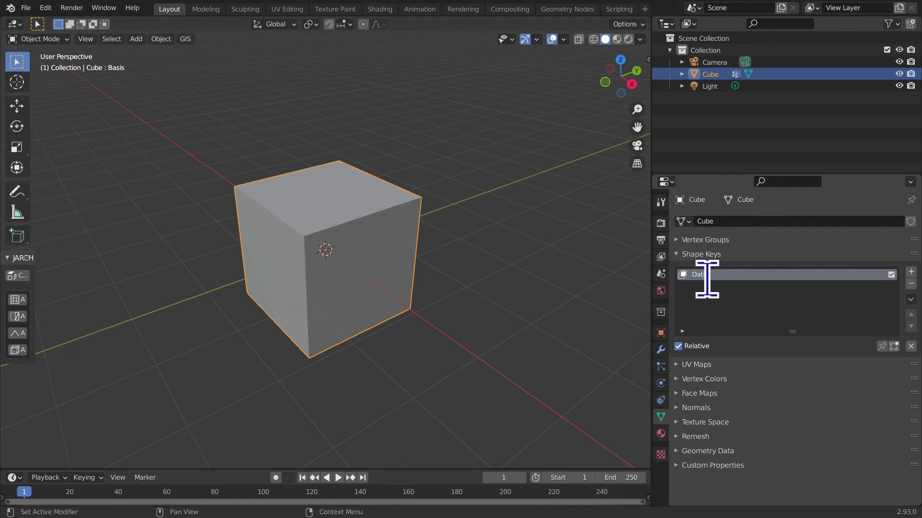
pyautogui.write('Dati iniziali')
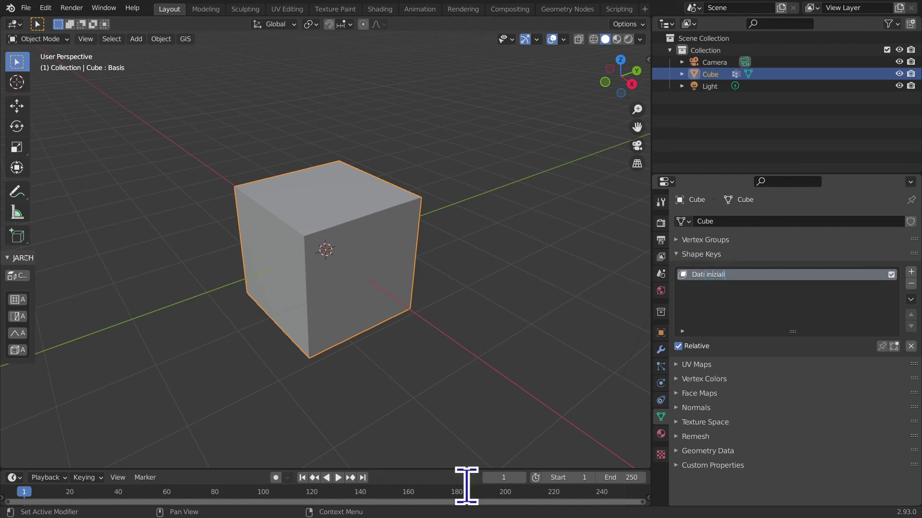
pyautogui.press('Return')
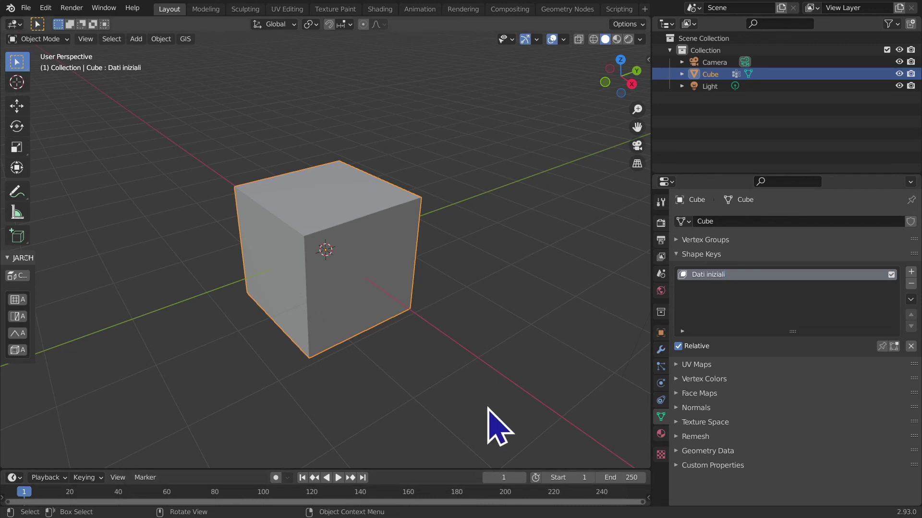
pyautogui.doubleClick(791, 275)
pyautogui.write('Starting data')
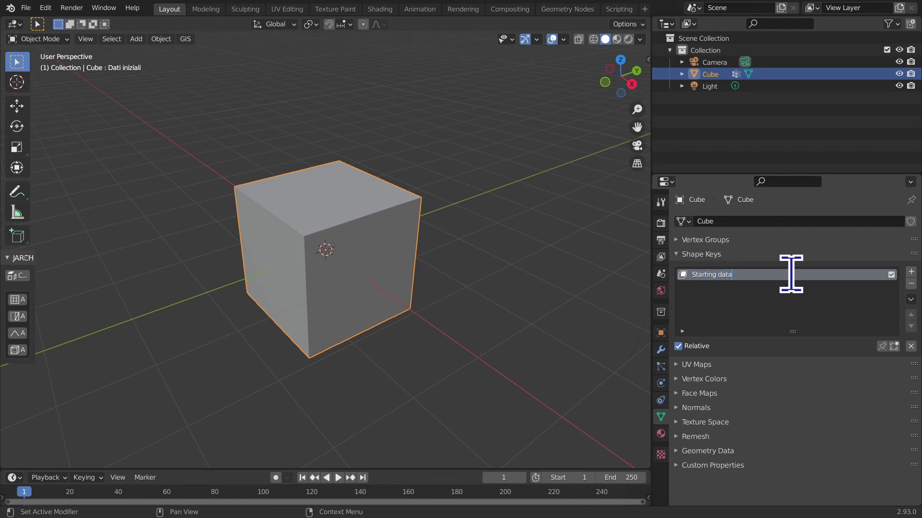
pyautogui.write('s')
pyautogui.press('Return')
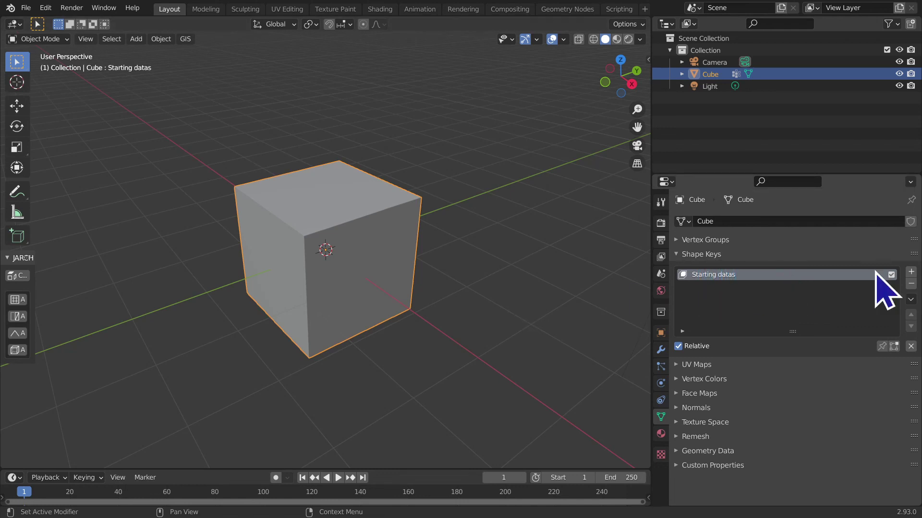
pyautogui.click(911, 273)
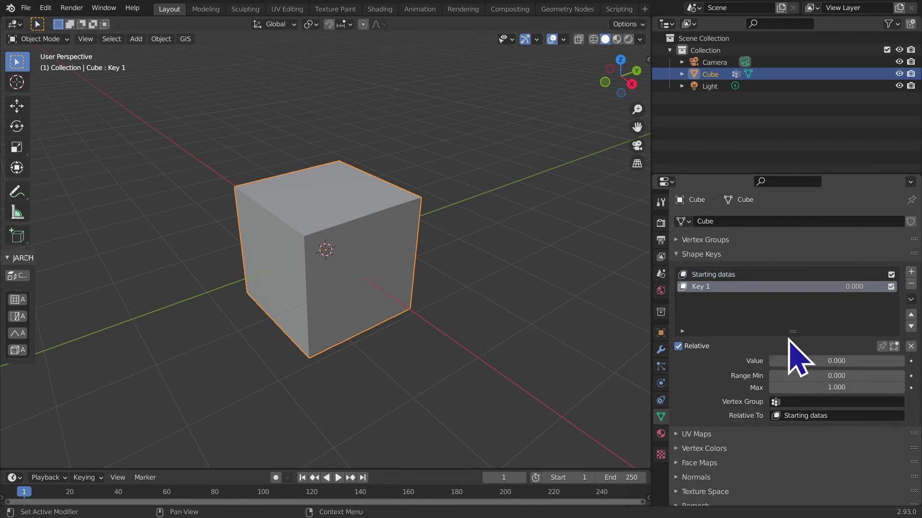
# Rename Key 1 to 'Rot.' and switch the cube into Edit Mode
pyautogui.doubleClick(731, 286)
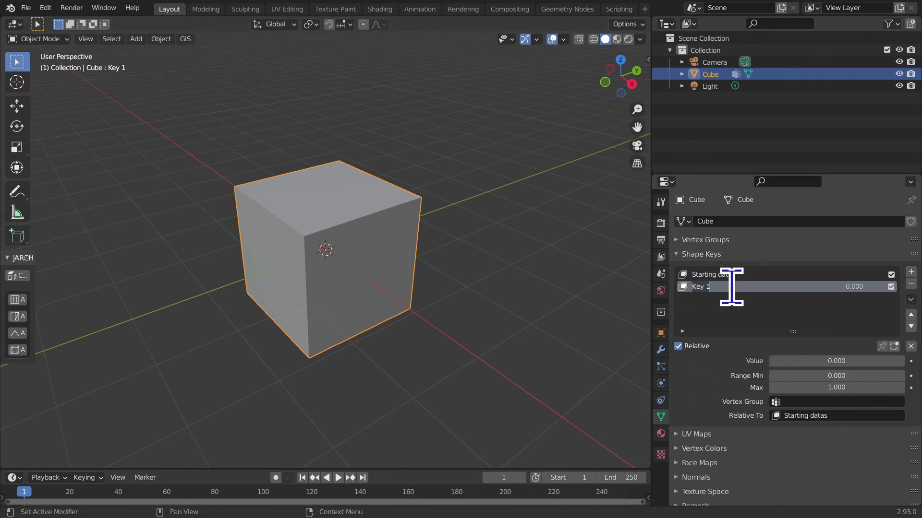
pyautogui.write('Rot.')
pyautogui.press('Return')
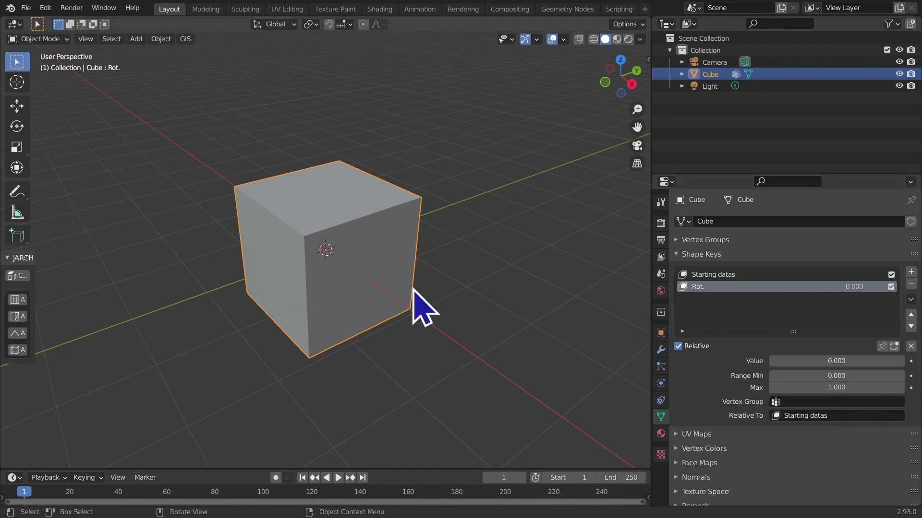
pyautogui.press('Tab')
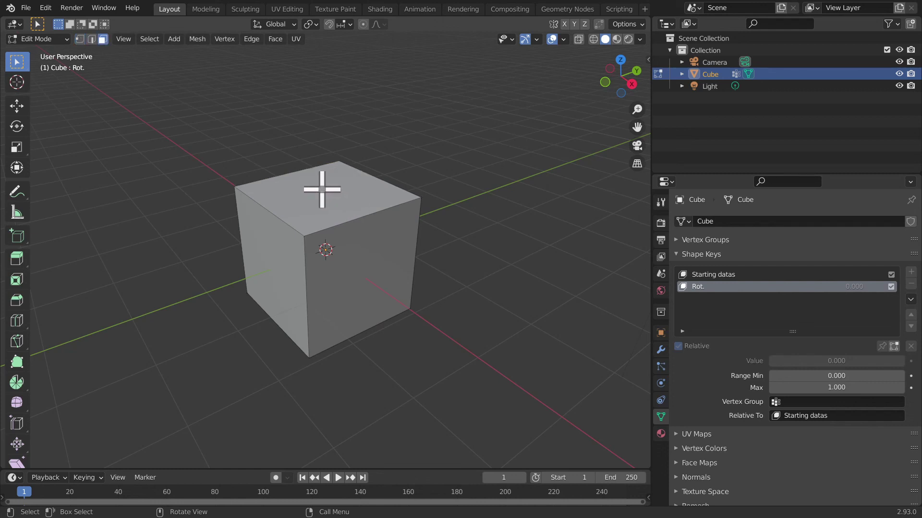
# Rotate the cube's top face into a wedge tilt, then return to Object Mode
pyautogui.click(322, 189)
pyautogui.press('r')
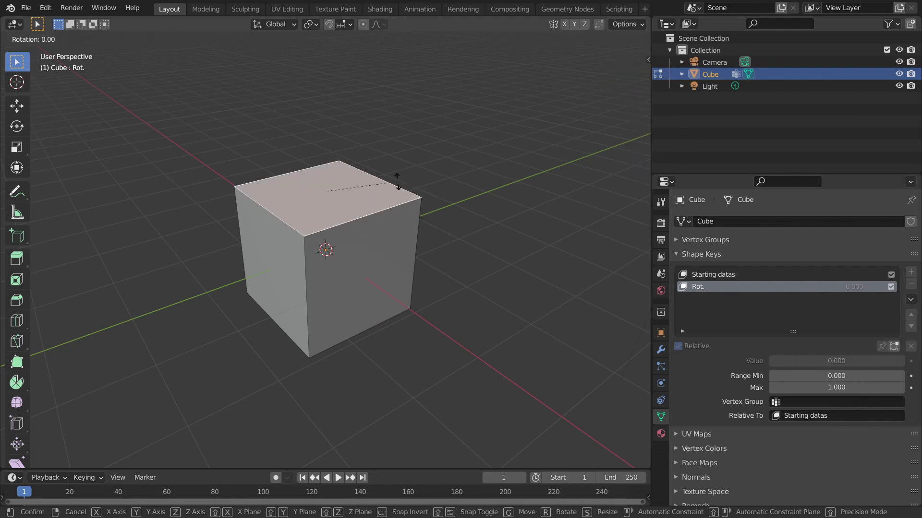
pyautogui.click(410, 224)
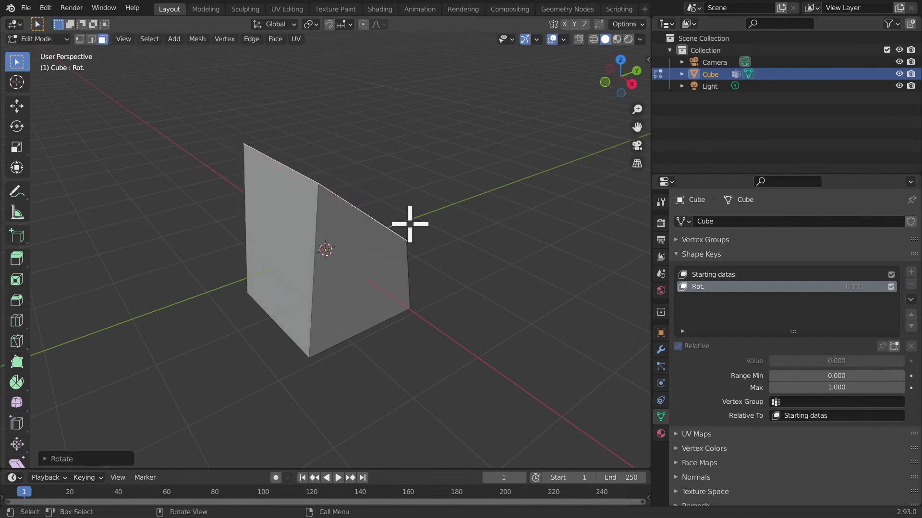
pyautogui.moveTo(409, 224); pyautogui.dragTo(357, 217, button='middle')
pyautogui.press('Tab')
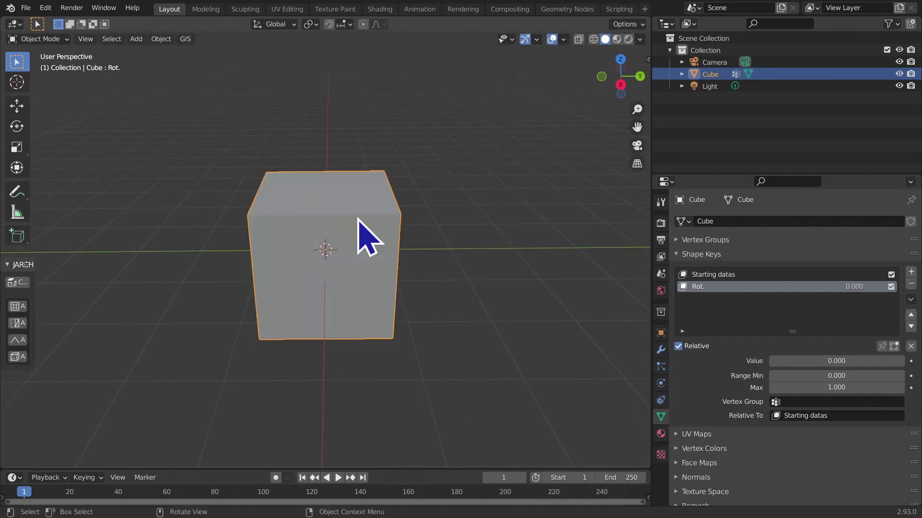
pyautogui.press('Tab')
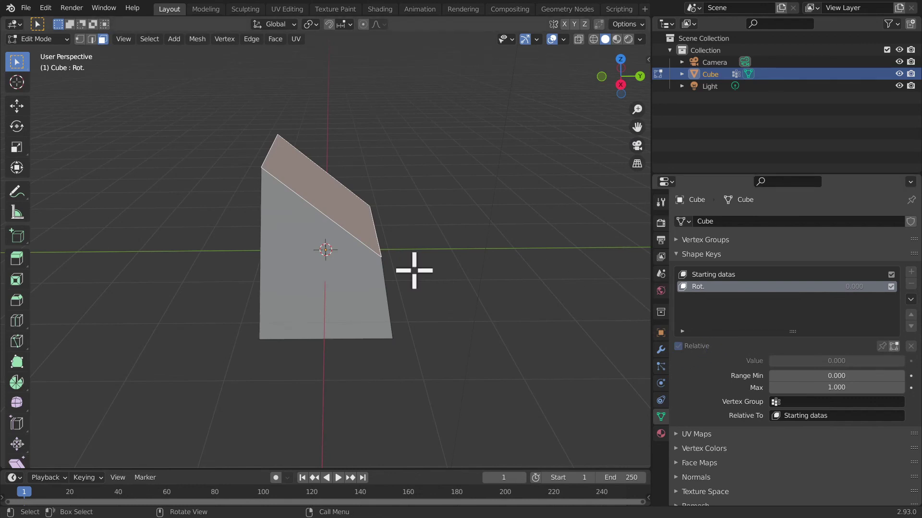
pyautogui.press('Tab')
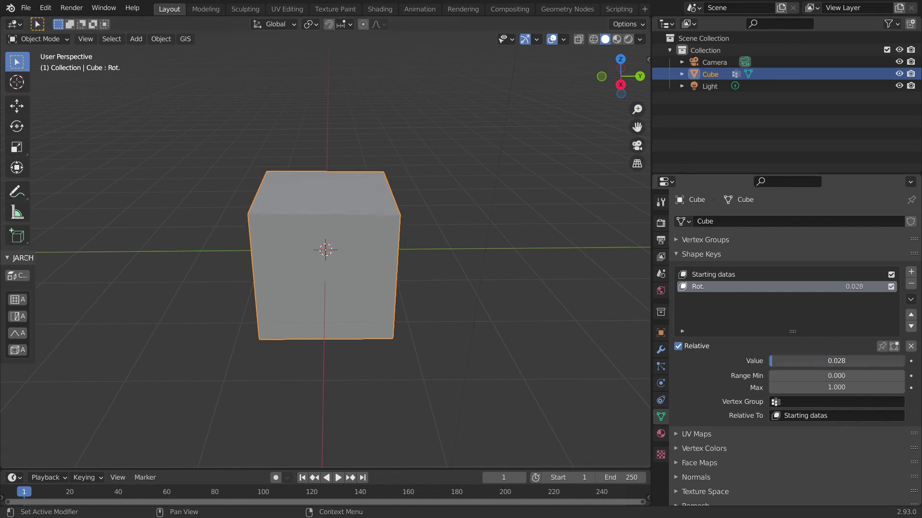
# Set the Rot. shape key's range to a -0.200 minimum and 1.500 maximum
pyautogui.moveTo(836, 361); pyautogui.dragTo(807, 361)
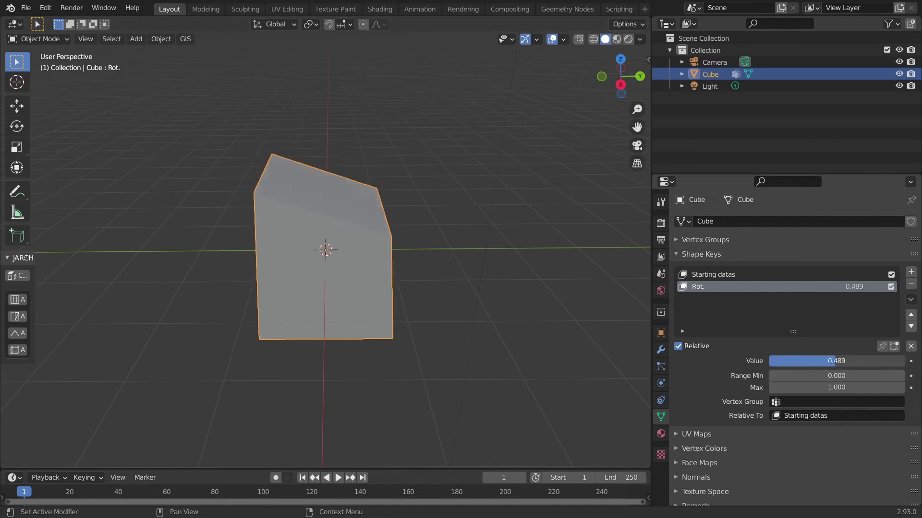
pyautogui.moveTo(808, 361)
pyautogui.mouseDown()
pyautogui.moveTo(769, 361)
pyautogui.moveTo(904, 361)
pyautogui.moveTo(769, 361)
pyautogui.mouseUp()
pyautogui.click(819, 376)
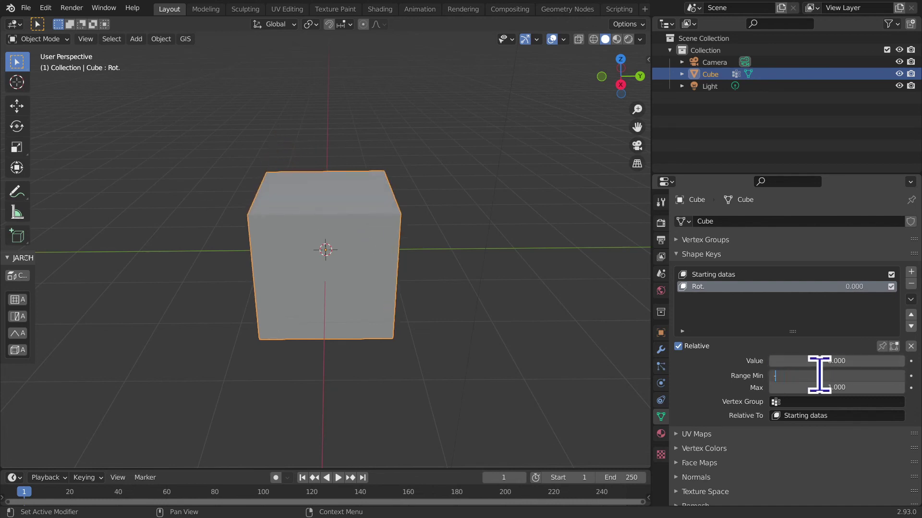
pyautogui.write('-.2')
pyautogui.press('Return')
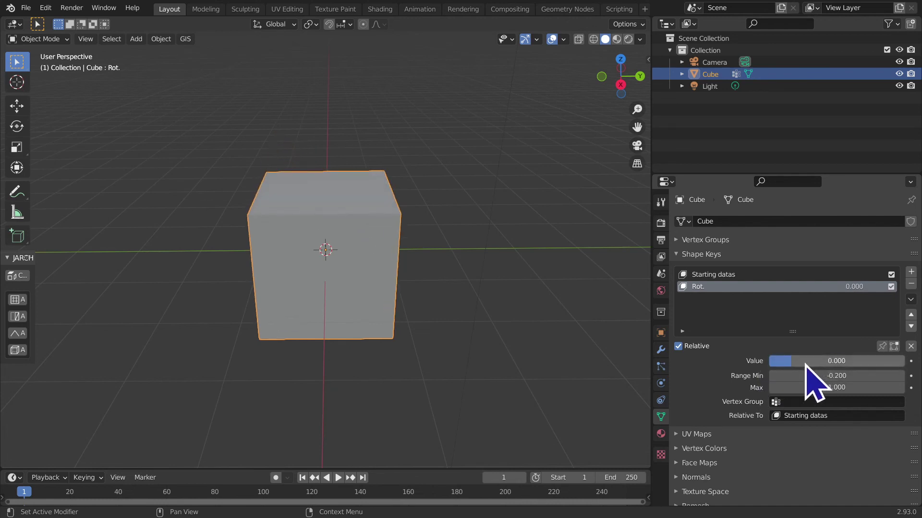
pyautogui.moveTo(791, 361); pyautogui.dragTo(774, 361)
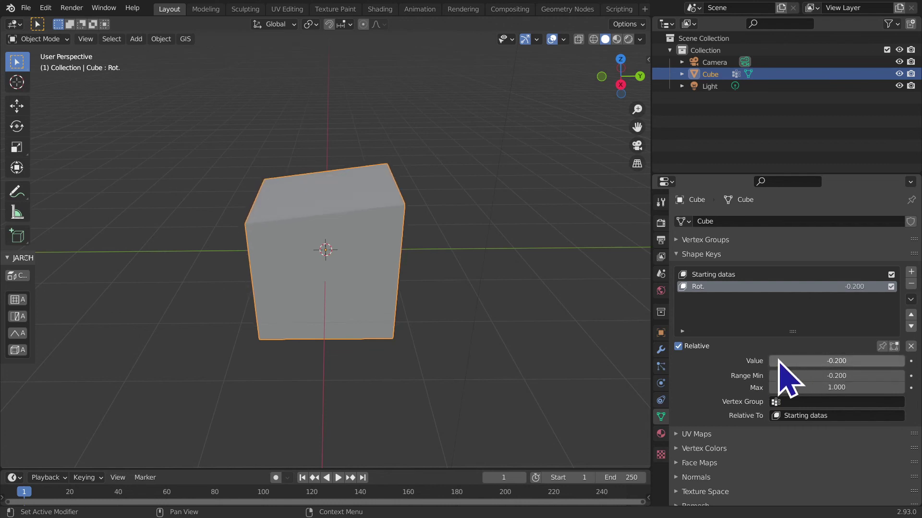
pyautogui.click(799, 387)
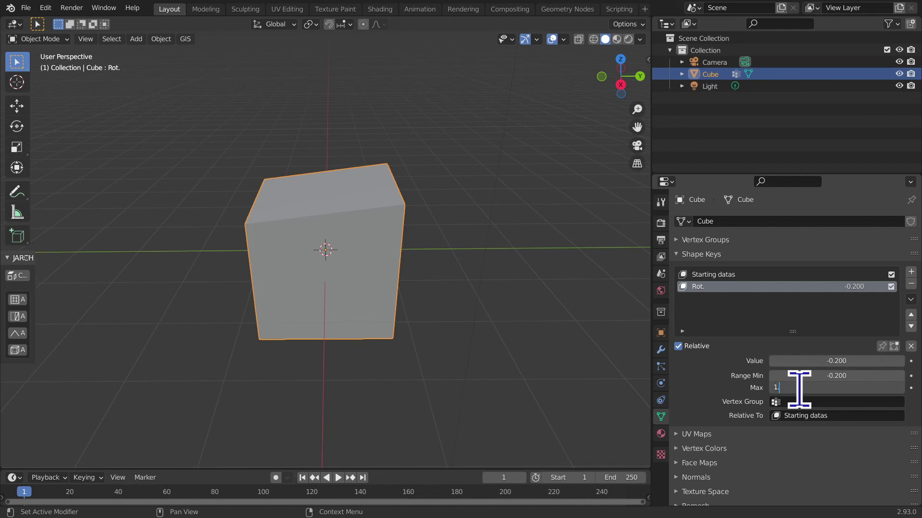
pyautogui.write('.5')
pyautogui.press('Return')
pyautogui.moveTo(792, 361)
pyautogui.mouseDown()
pyautogui.moveTo(903, 360)
pyautogui.moveTo(787, 361)
pyautogui.mouseUp()
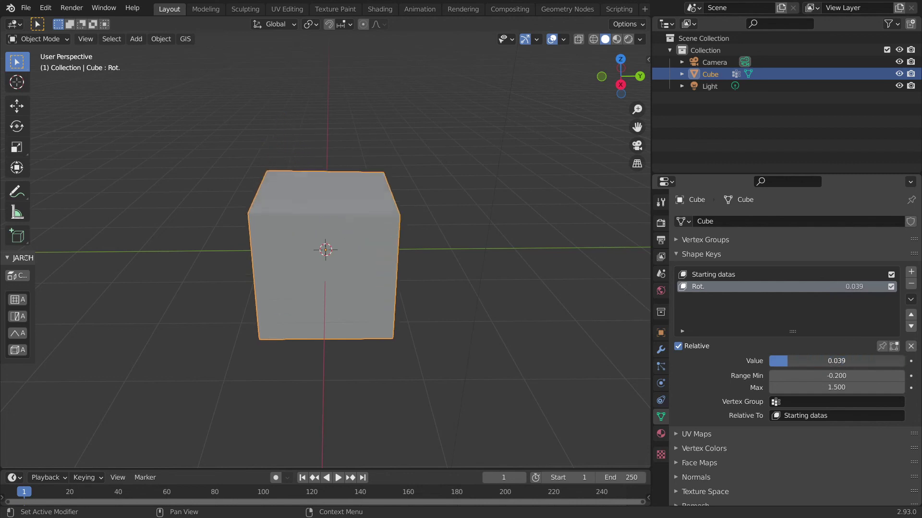
# Limit the Rot. shape key to the Group vertex group
pyautogui.click(785, 403)
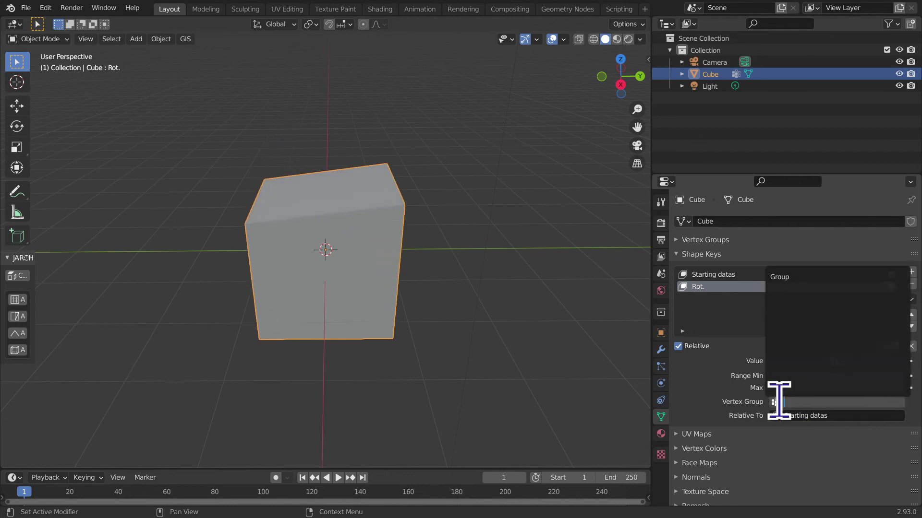
pyautogui.click(811, 402)
pyautogui.click(822, 275)
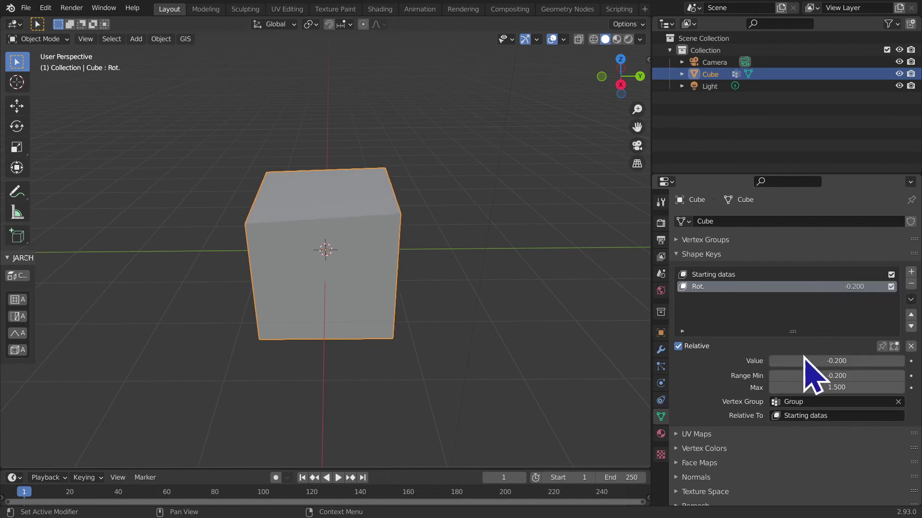
pyautogui.moveTo(804, 361); pyautogui.dragTo(804, 361)
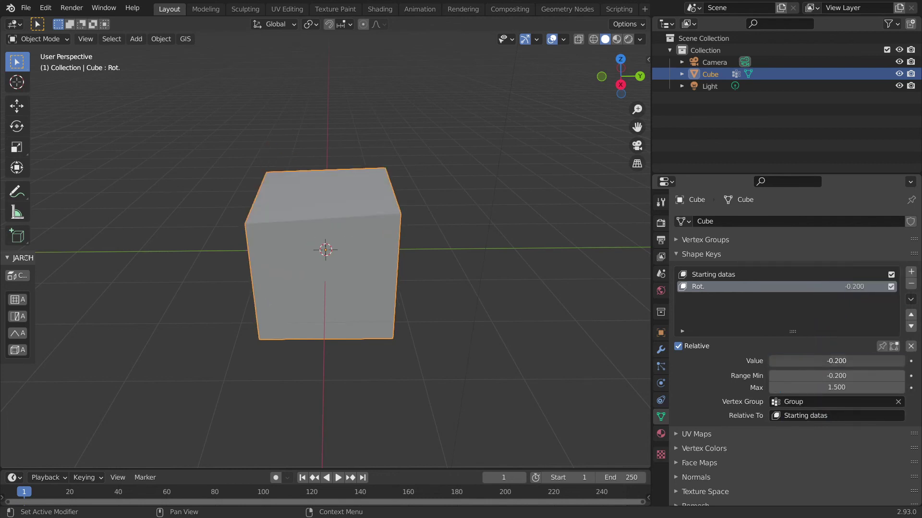
pyautogui.moveTo(597, 340); pyautogui.dragTo(539, 321, button='middle')
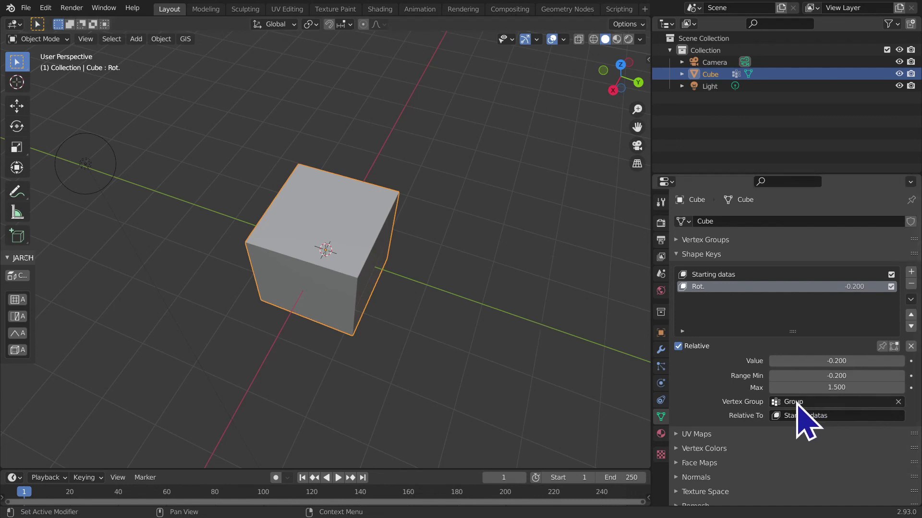
pyautogui.moveTo(461, 329); pyautogui.dragTo(453, 354, button='middle')
pyautogui.scroll(-3, 453, 353)
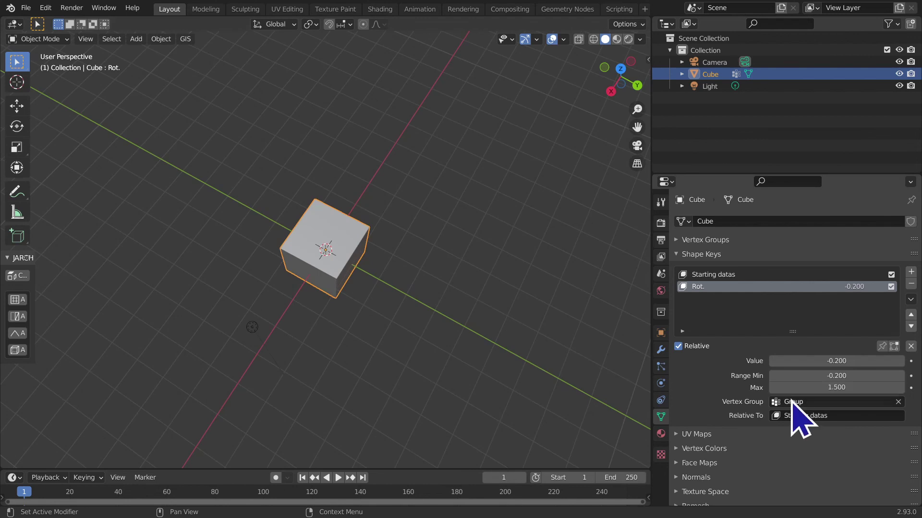
pyautogui.moveTo(366, 364); pyautogui.dragTo(411, 278, button='middle')
pyautogui.scroll(2, 412, 278)
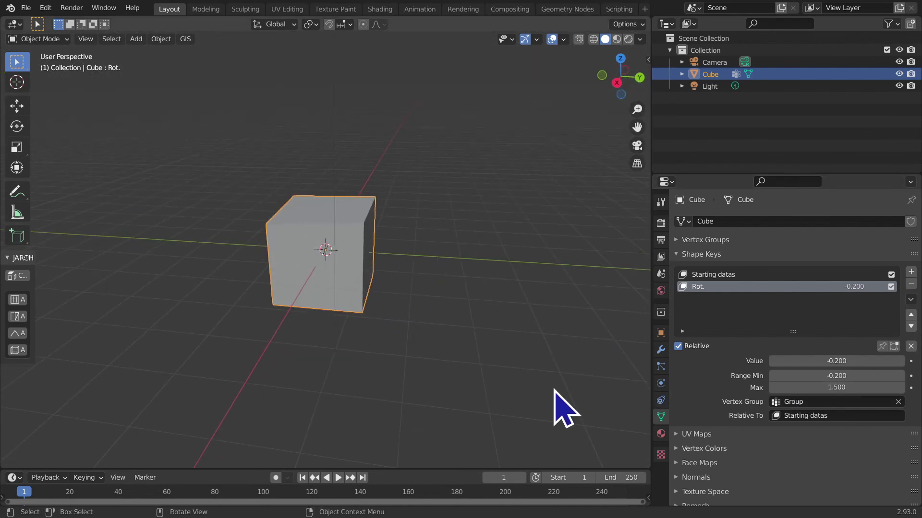
pyautogui.scroll(2, 629, 393)
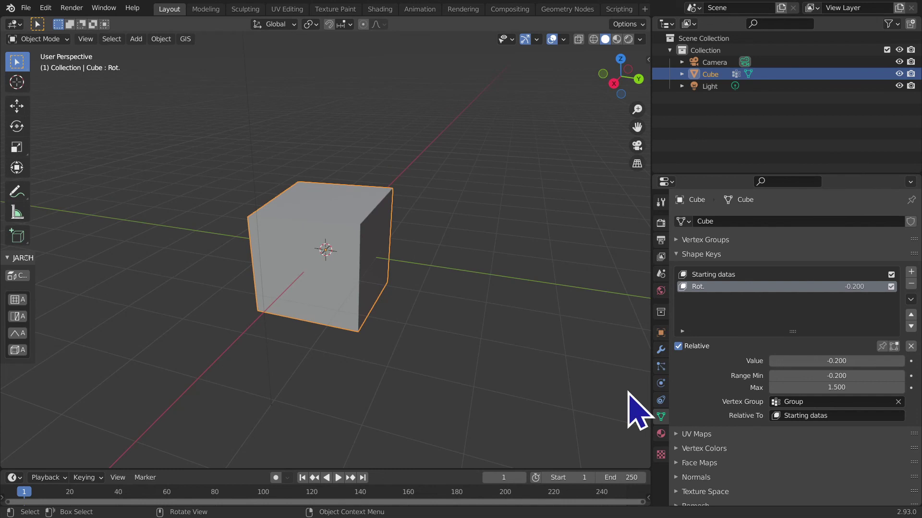
pyautogui.click(782, 416)
pyautogui.click(781, 416)
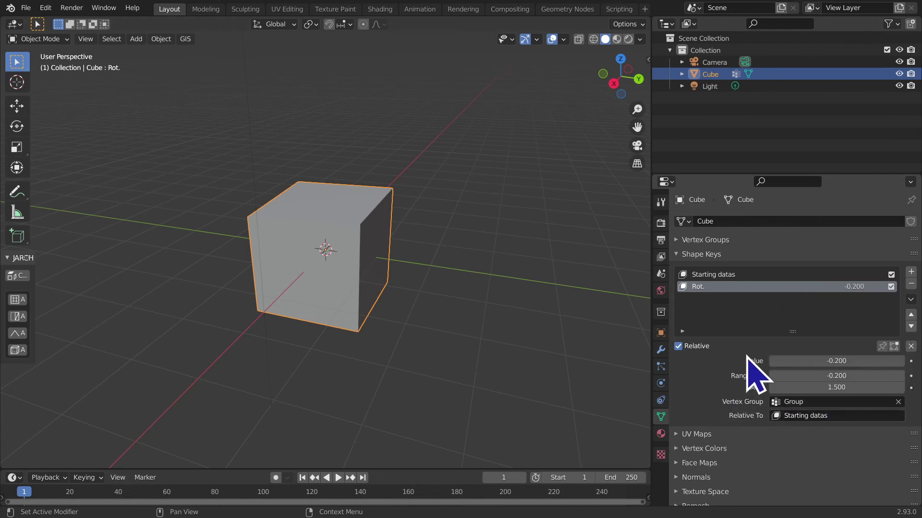
pyautogui.press('Up')
pyautogui.press('Down')
pyautogui.press('Up')
pyautogui.click(547, 311)
pyautogui.click(372, 259)
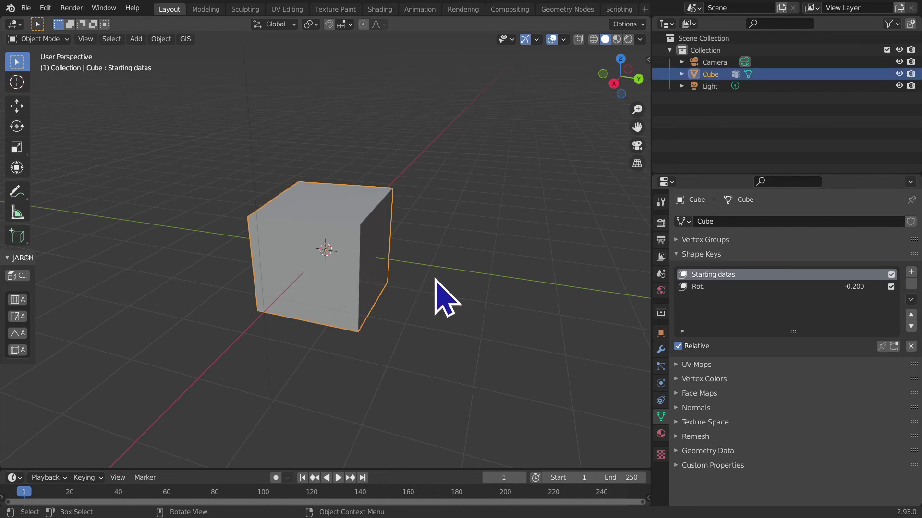
pyautogui.scroll(5, 422, 355)
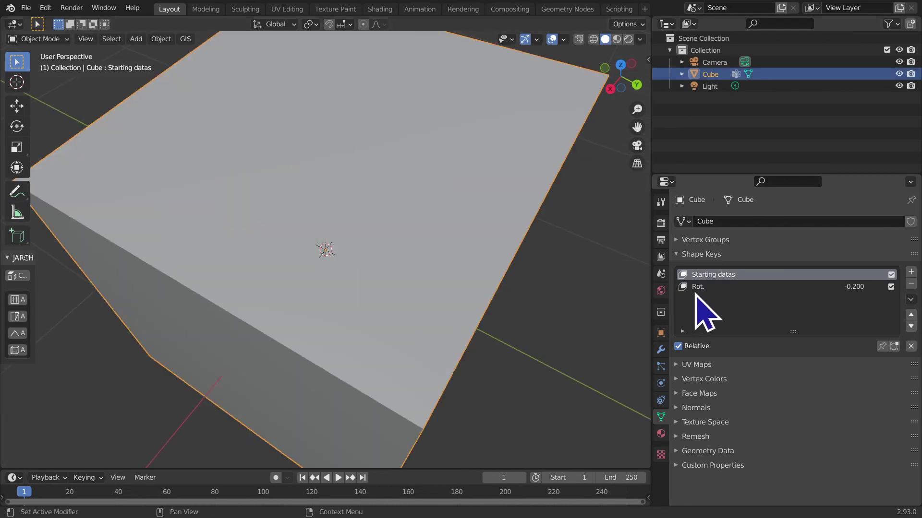
pyautogui.click(715, 286)
pyautogui.click(823, 415)
pyautogui.click(756, 411)
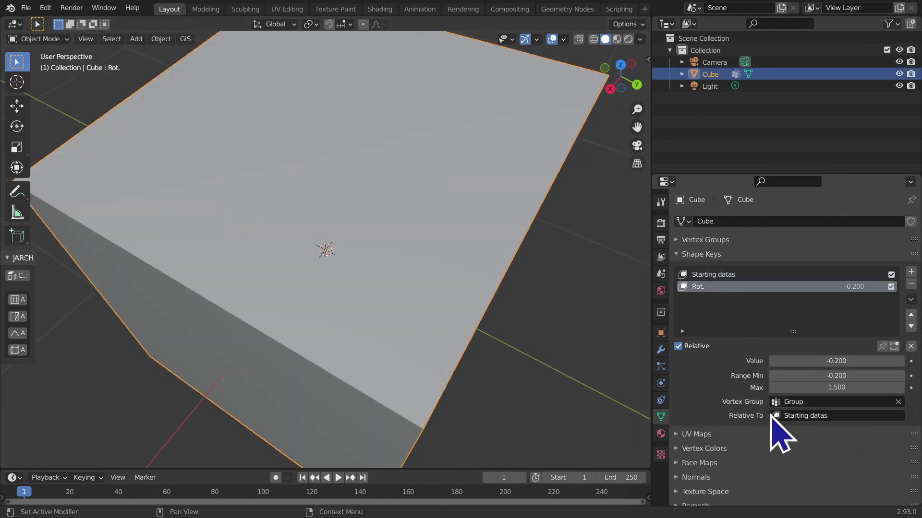
pyautogui.scroll(-5, 473, 355)
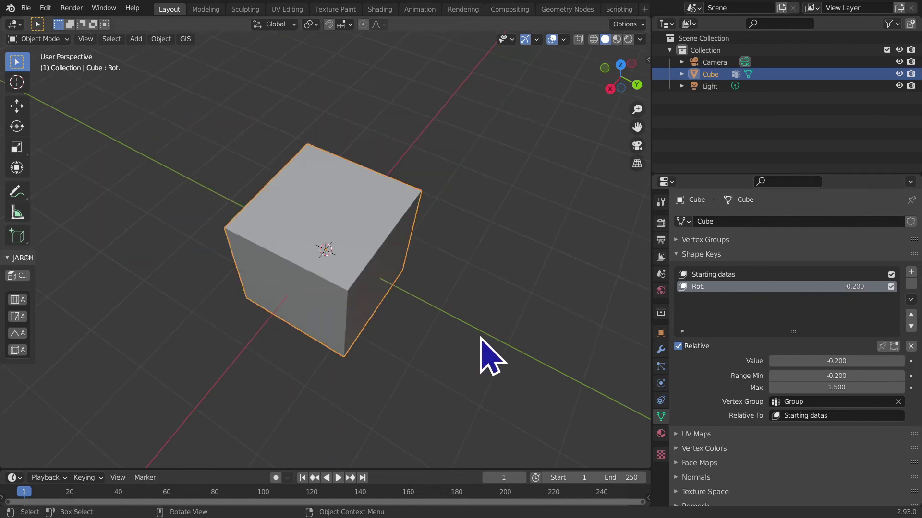
pyautogui.click(799, 278)
pyautogui.click(787, 286)
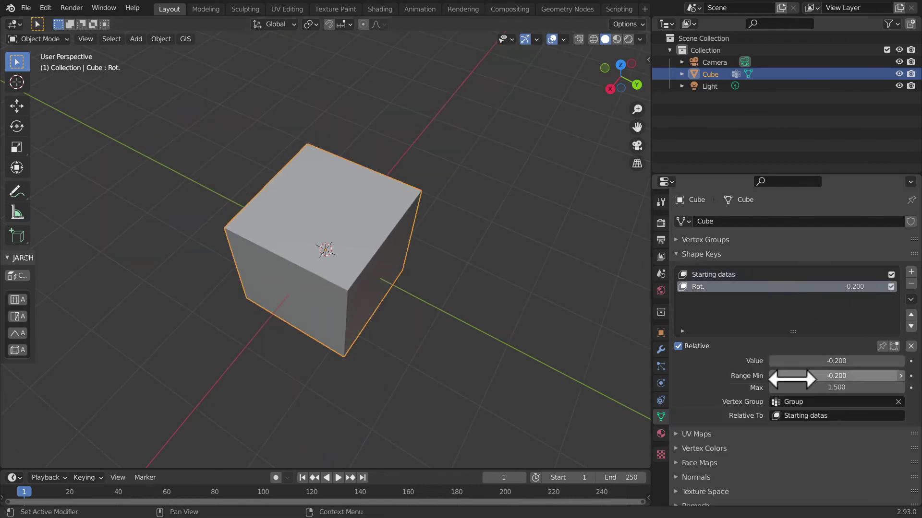
pyautogui.click(799, 416)
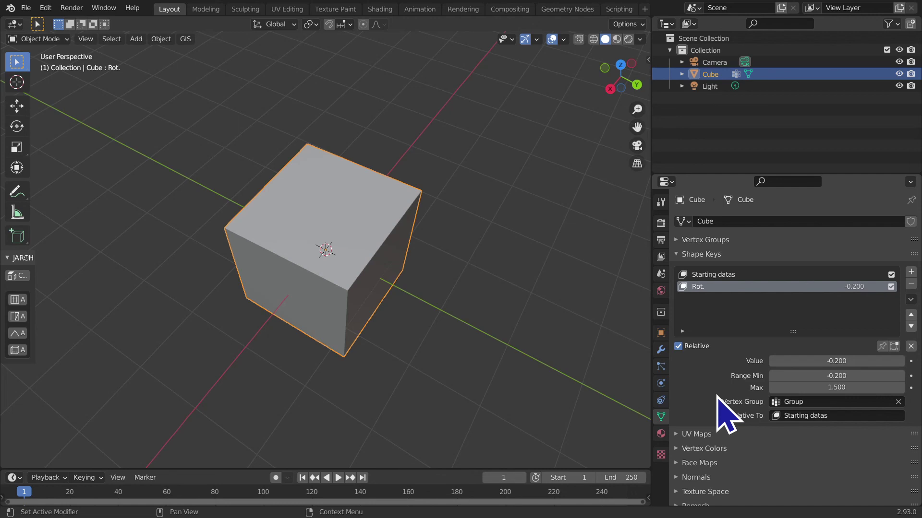
pyautogui.click(751, 277)
pyautogui.click(751, 286)
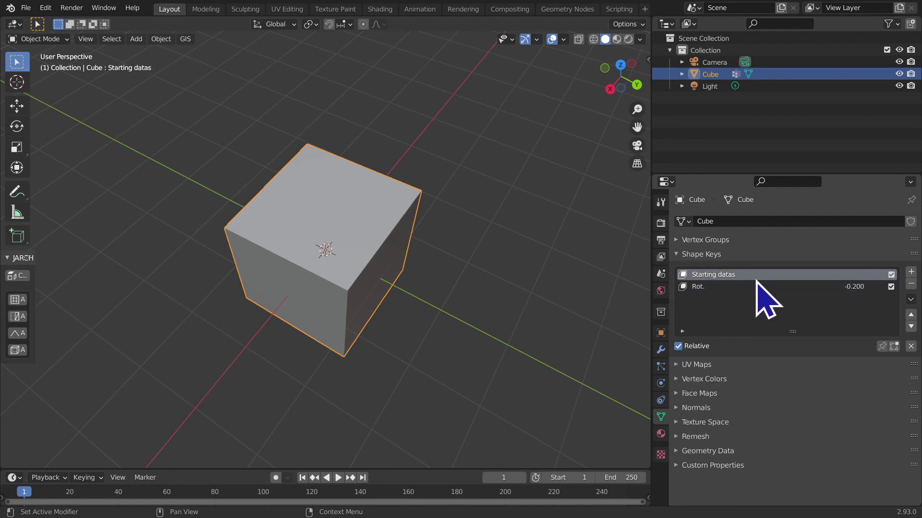
pyautogui.click(750, 287)
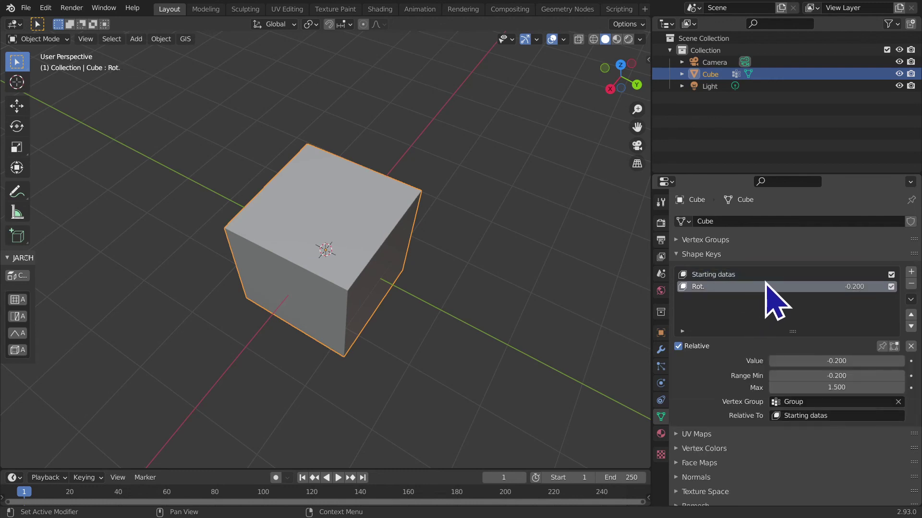
pyautogui.click(768, 278)
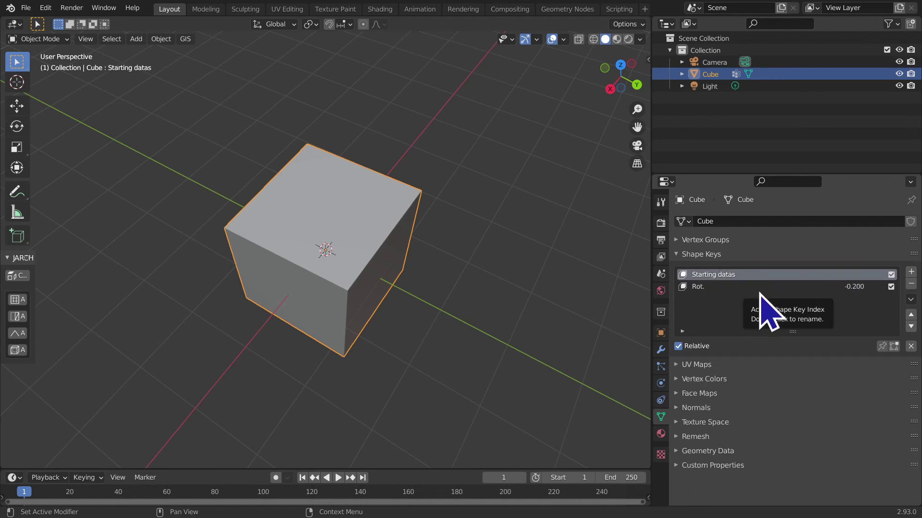
pyautogui.click(760, 291)
pyautogui.click(764, 275)
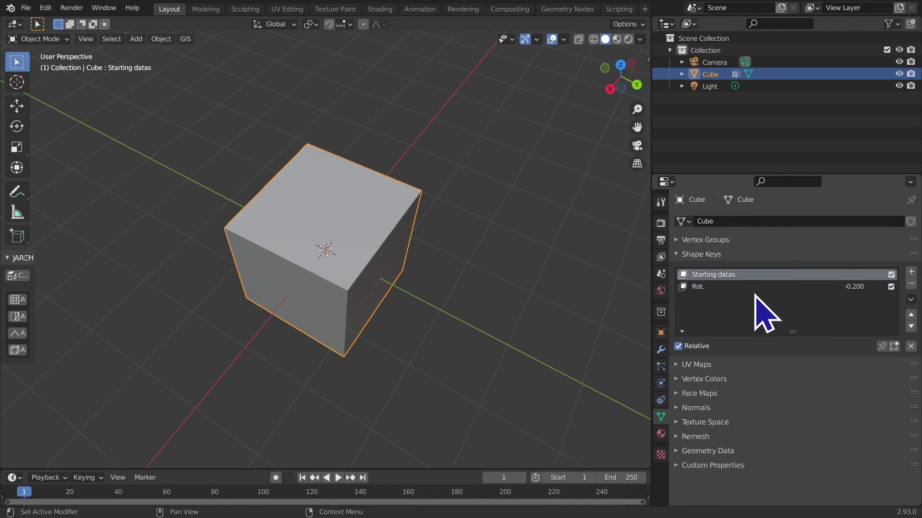
pyautogui.click(708, 287)
# Remove the Rot. and Starting datas shape keys and the Group vertex group from the cube
pyautogui.click(911, 284)
pyautogui.click(767, 240)
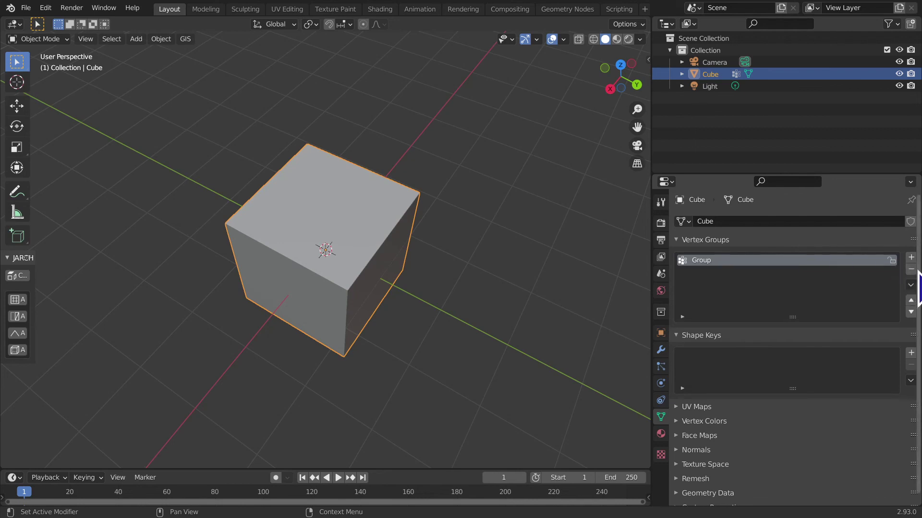
pyautogui.click(910, 269)
pyautogui.moveTo(442, 308)
pyautogui.mouseDown(button='middle')
pyautogui.moveTo(497, 249)
pyautogui.moveTo(288, 305)
pyautogui.moveTo(385, 298)
pyautogui.moveTo(288, 93)
pyautogui.moveTo(362, 184)
pyautogui.moveTo(438, 144)
pyautogui.moveTo(103, 181)
pyautogui.moveTo(432, 139)
pyautogui.mouseUp(button='middle')
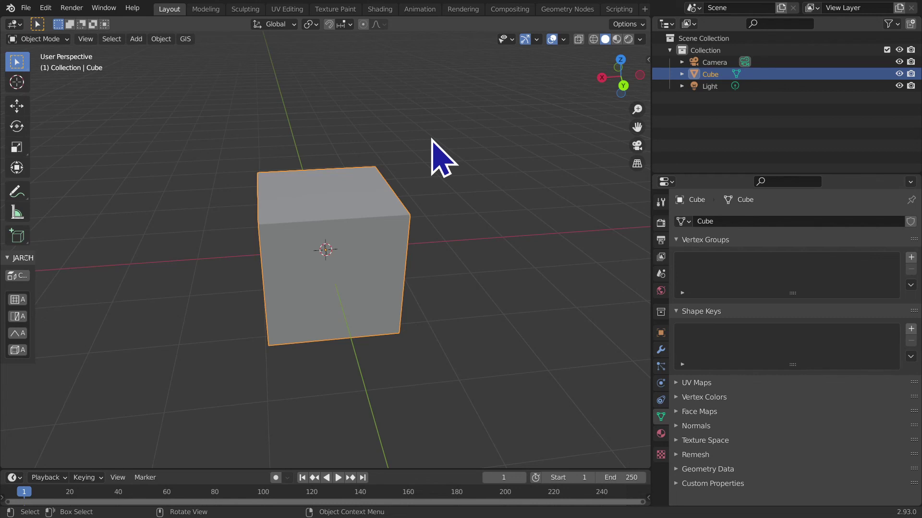
# Delete the cube and add a new plane scaled up by 5
pyautogui.press('x')
pyautogui.click(431, 138)
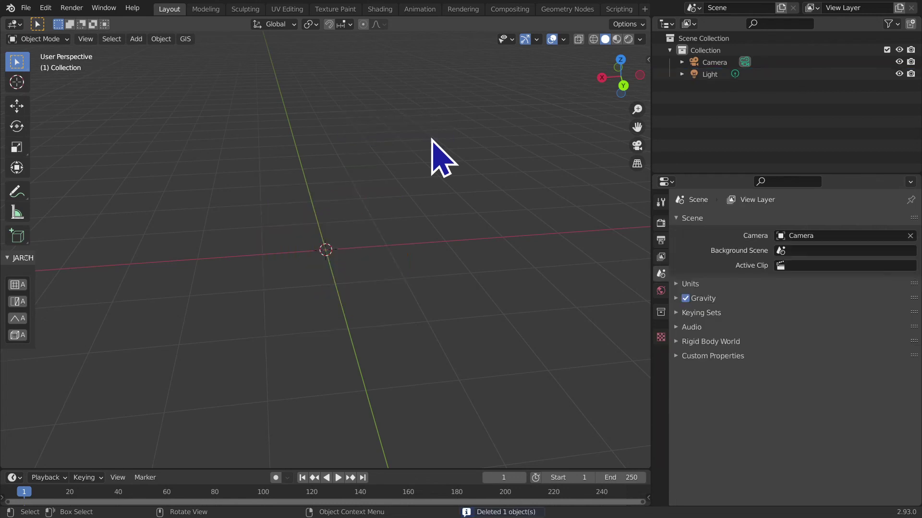
pyautogui.hotkey('shift', 'a')
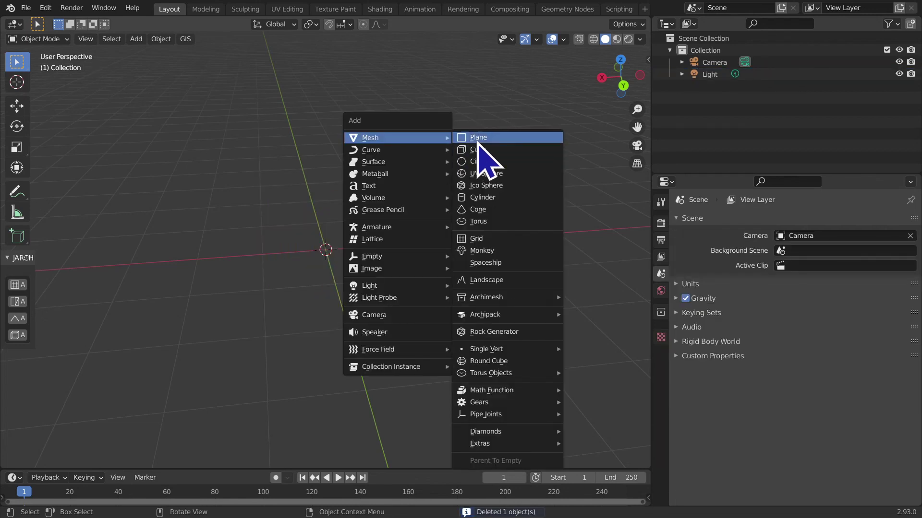
pyautogui.click(477, 137)
pyautogui.press('s')
pyautogui.press('5')
pyautogui.press('Return')
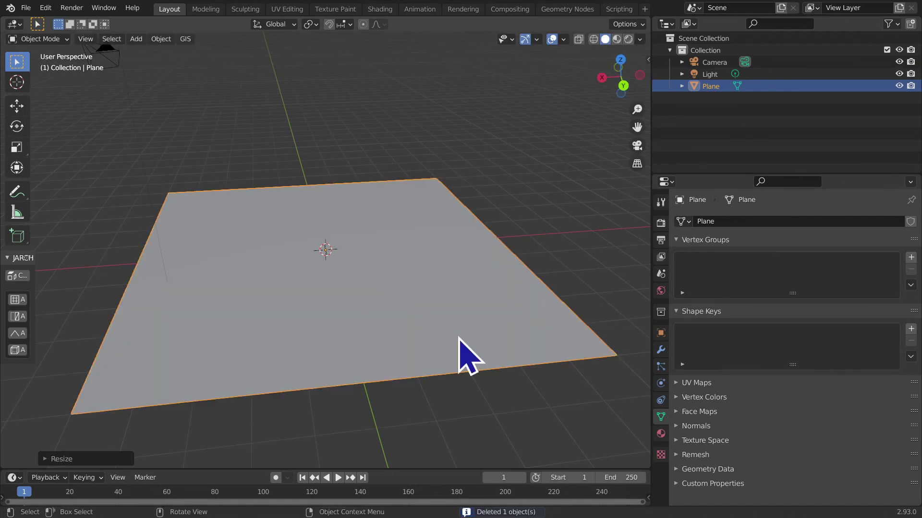
# Subdivide the plane in Edit Mode with 100 cuts, then deselect everything
pyautogui.press('Tab')
pyautogui.rightClick(452, 300)
pyautogui.click(452, 298)
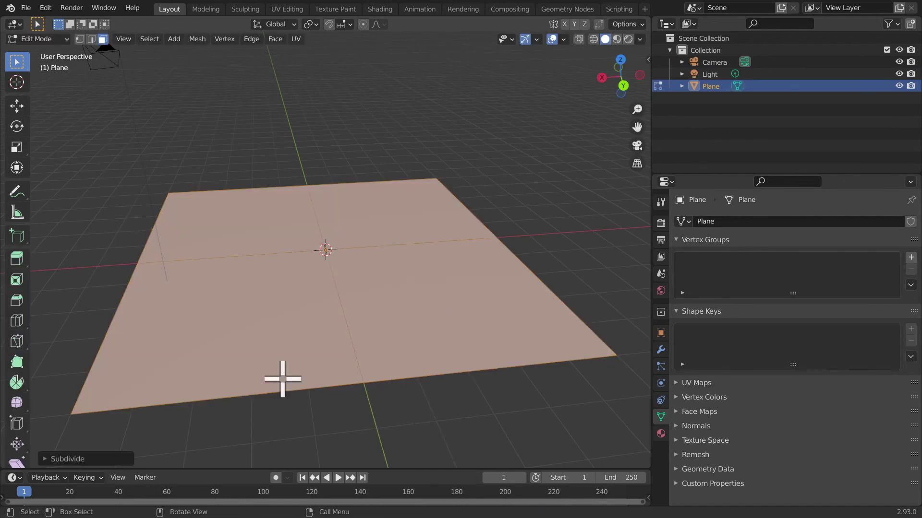
pyautogui.click(66, 460)
pyautogui.moveTo(140, 378); pyautogui.dragTo(183, 377)
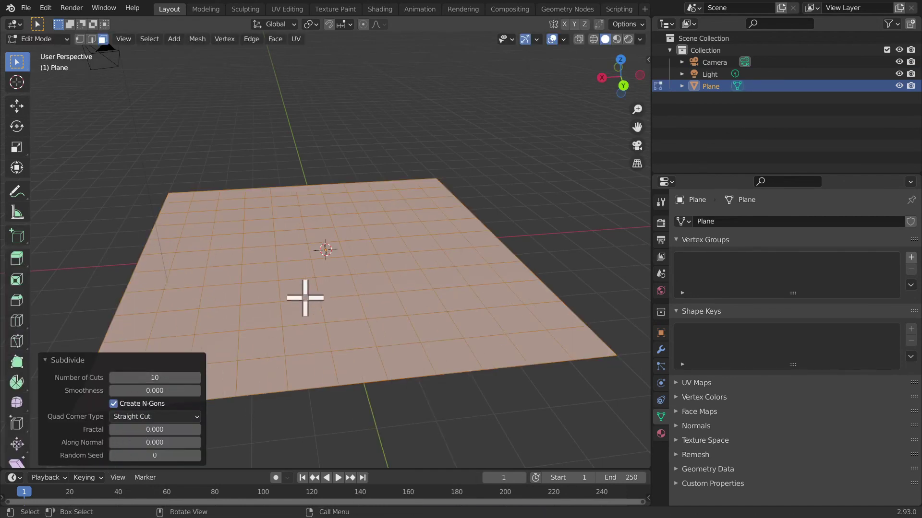
pyautogui.doubleClick(162, 378)
pyautogui.write('100')
pyautogui.press('Return')
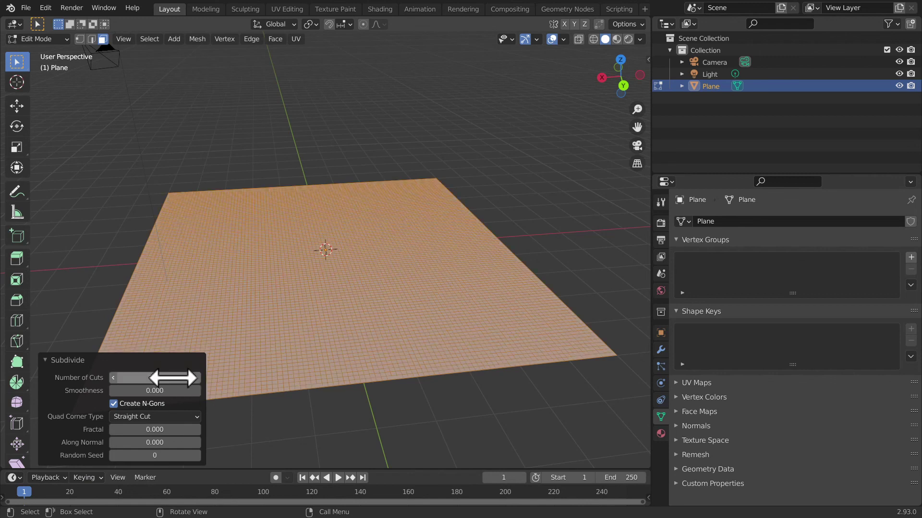
pyautogui.hotkey('alt', 'a')
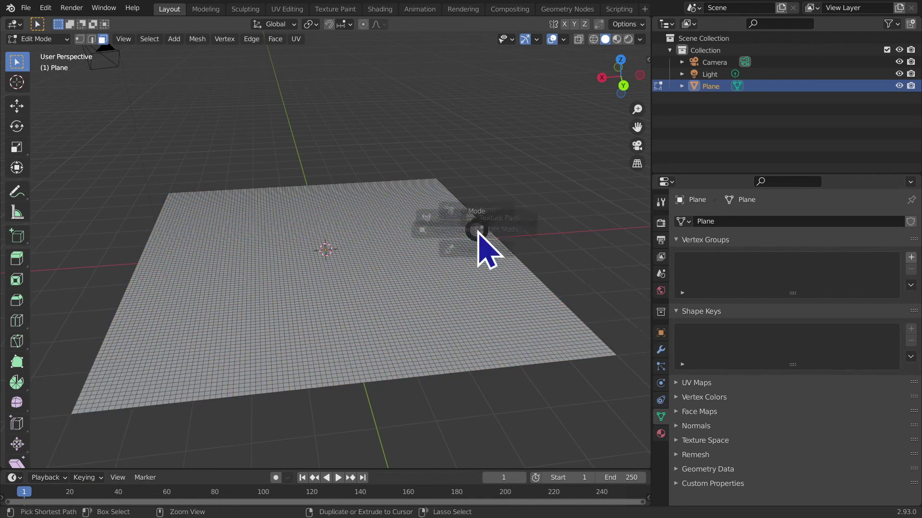
# In Weight Paint mode, paint a curving stroke across the plane and invert the weights
pyautogui.hotkey('ctrl', 'Tab')
pyautogui.click(411, 188)
pyautogui.moveTo(211, 212)
pyautogui.mouseDown()
pyautogui.moveTo(303, 220)
pyautogui.moveTo(255, 319)
pyautogui.moveTo(295, 330)
pyautogui.mouseUp()
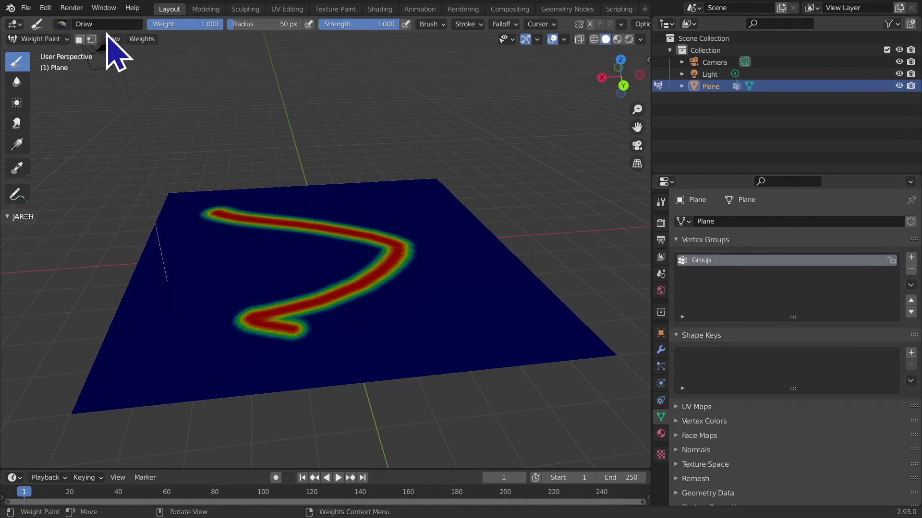
pyautogui.click(139, 40)
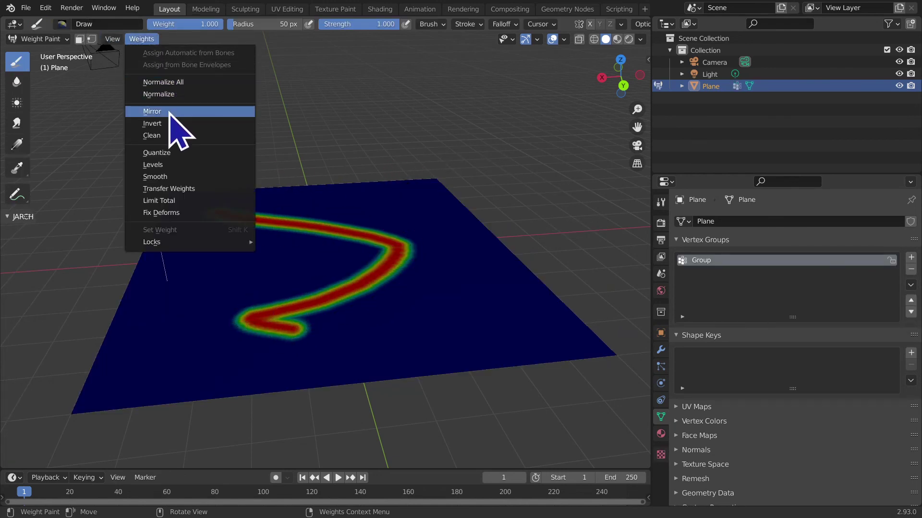
pyautogui.click(169, 124)
pyautogui.moveTo(169, 117)
pyautogui.mouseDown(button='middle')
pyautogui.moveTo(233, 187)
pyautogui.moveTo(237, 176)
pyautogui.mouseUp(button='middle')
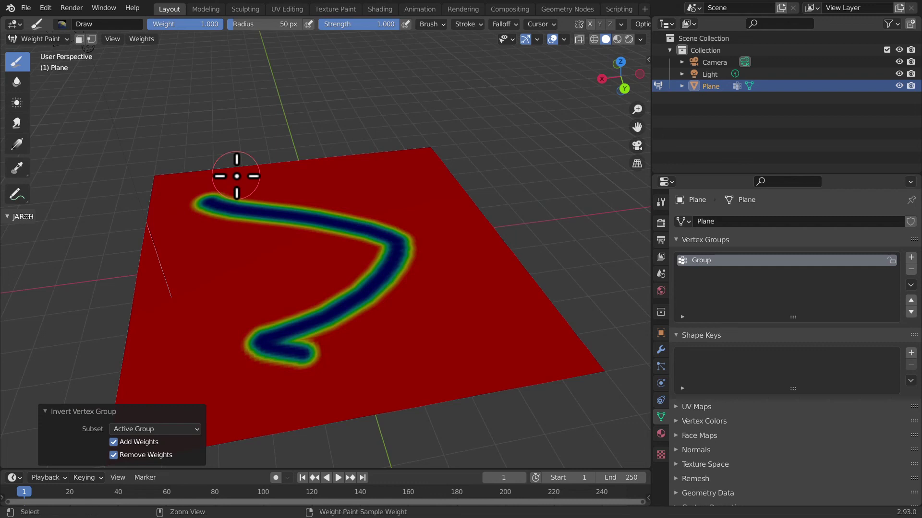
# Undo the inversion, clean the weights, and paint a short stroke at the top-left corner
pyautogui.hotkey('ctrl', 'z')
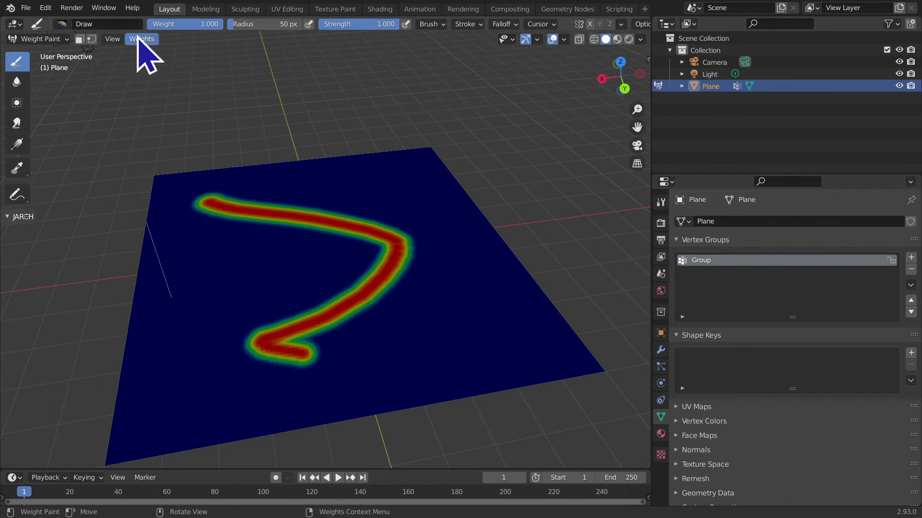
pyautogui.click(141, 39)
pyautogui.click(165, 134)
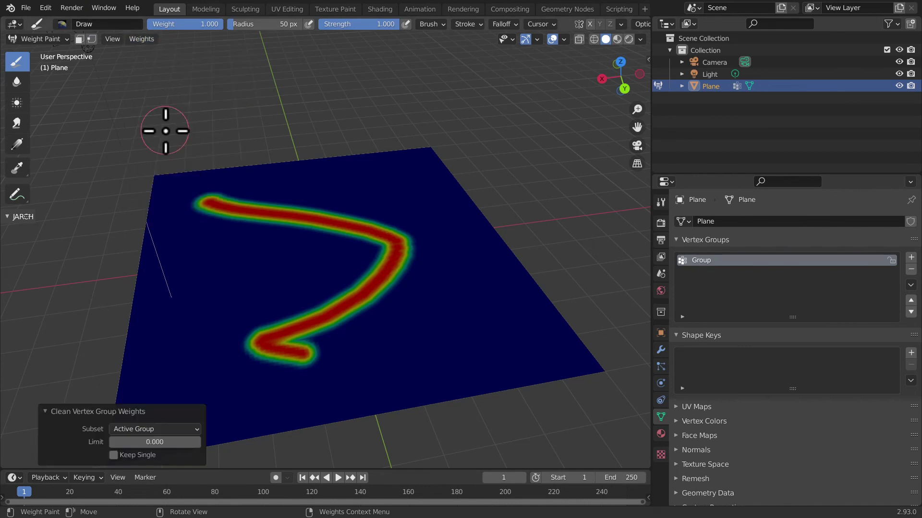
pyautogui.moveTo(204, 176); pyautogui.dragTo(177, 196)
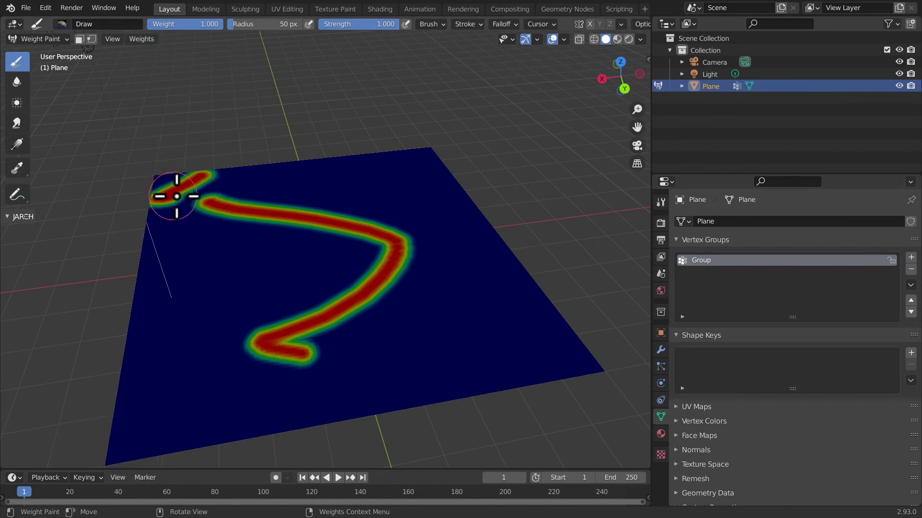
# Mirror the painted weights across the plane and inspect the result
pyautogui.click(141, 38)
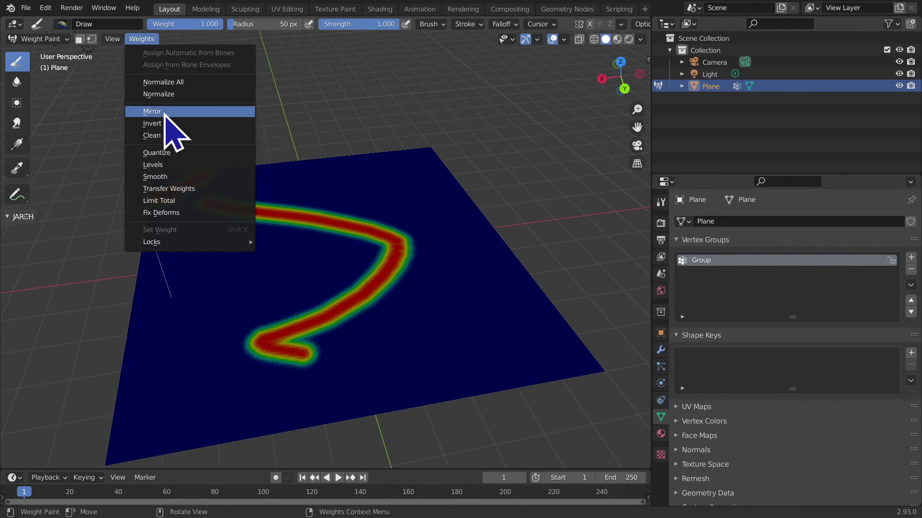
pyautogui.click(163, 111)
pyautogui.click(144, 47)
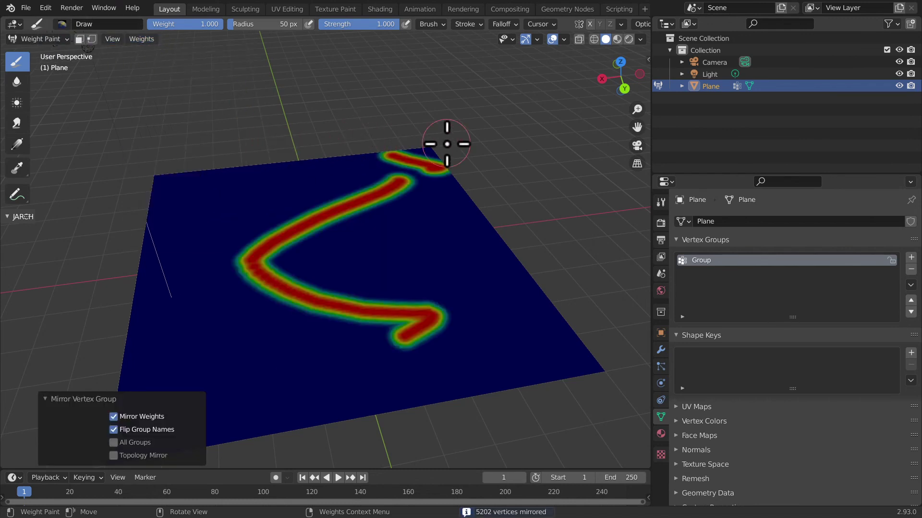
pyautogui.moveTo(438, 149); pyautogui.dragTo(401, 189, button='middle')
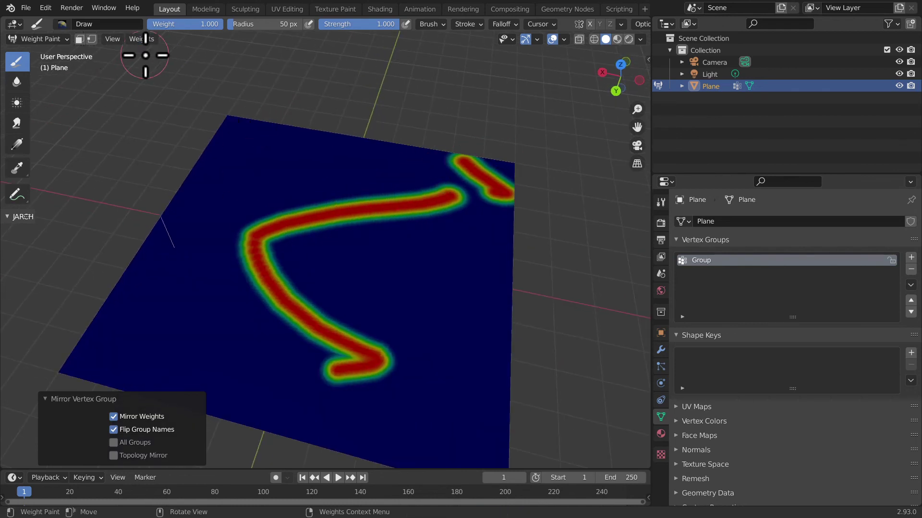
# Invert the weights, then mirror them again so the plane is red with blue strokes
pyautogui.click(144, 39)
pyautogui.click(149, 124)
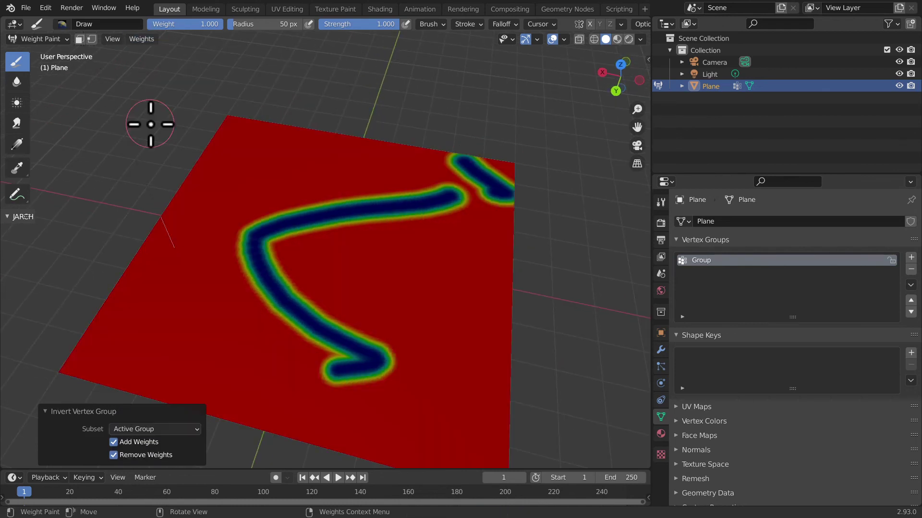
pyautogui.click(141, 40)
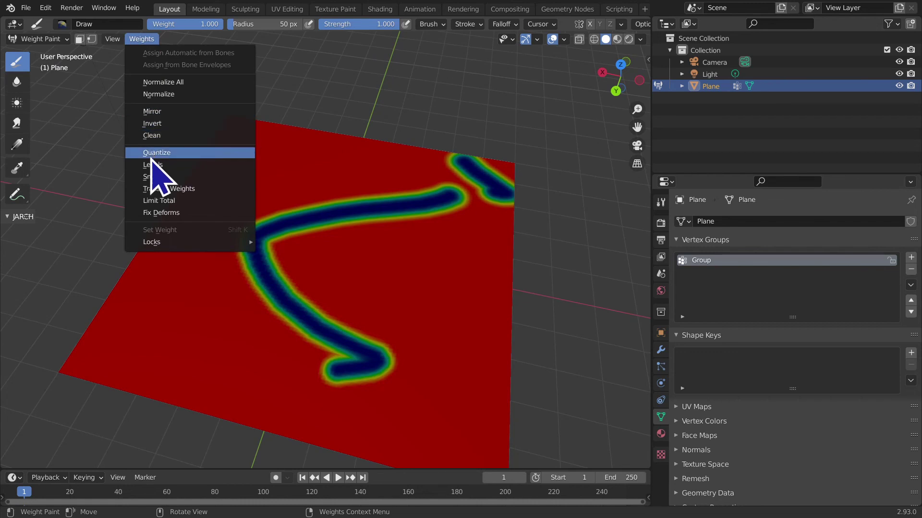
pyautogui.click(181, 112)
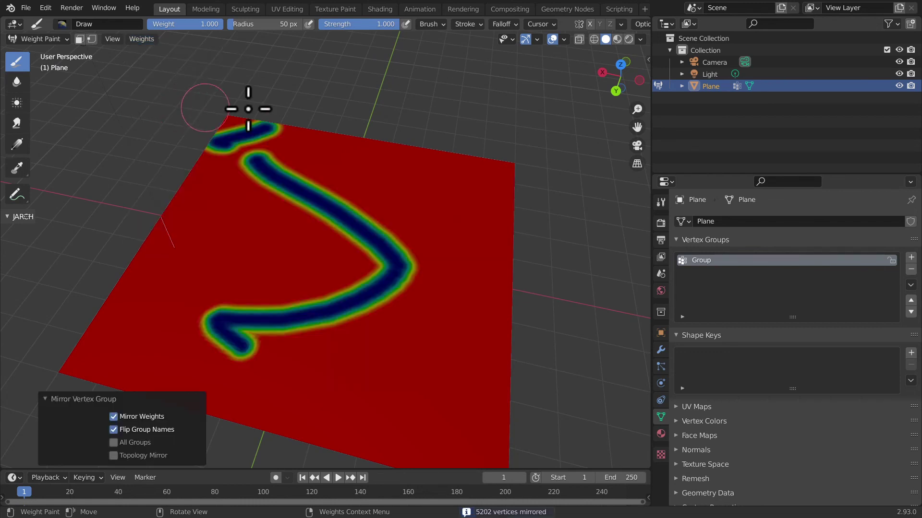
pyautogui.moveTo(391, 134); pyautogui.dragTo(418, 149, button='middle')
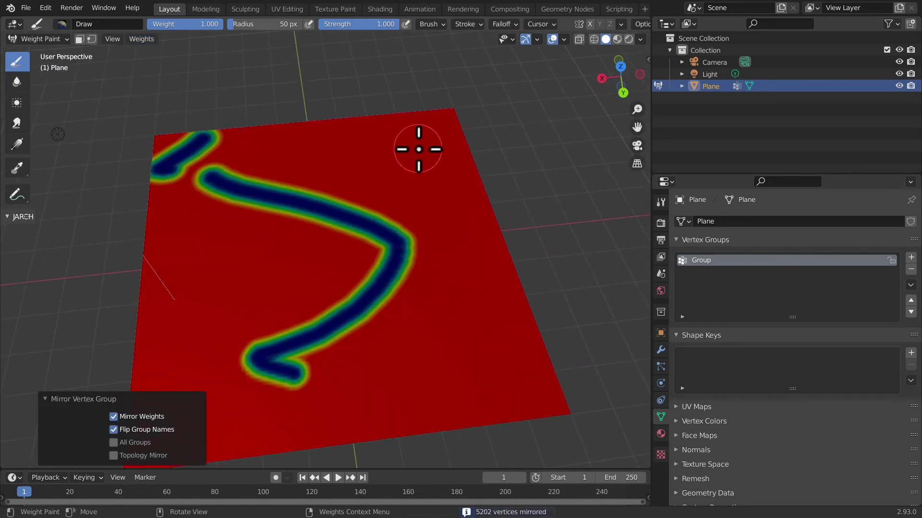
pyautogui.press('Tab')
pyautogui.press('Tab')
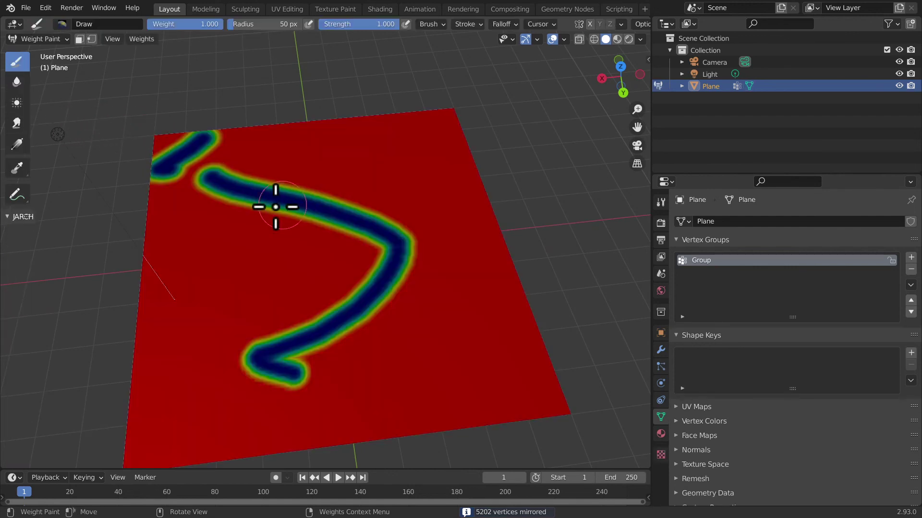
pyautogui.moveTo(350, 200); pyautogui.dragTo(298, 183, button='middle')
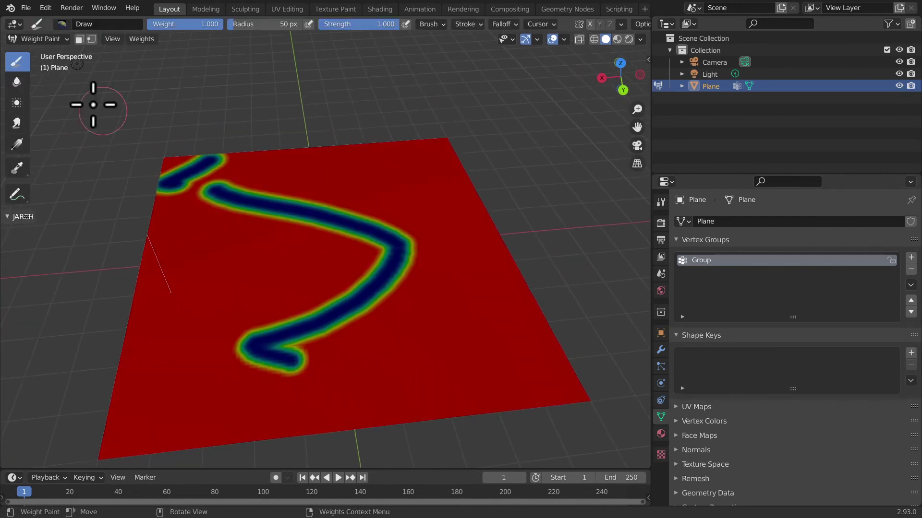
pyautogui.click(45, 39)
# Return the plane to Object Mode and zoom and orbit to face it squarely
pyautogui.click(46, 53)
pyautogui.scroll(-7, 504, 211)
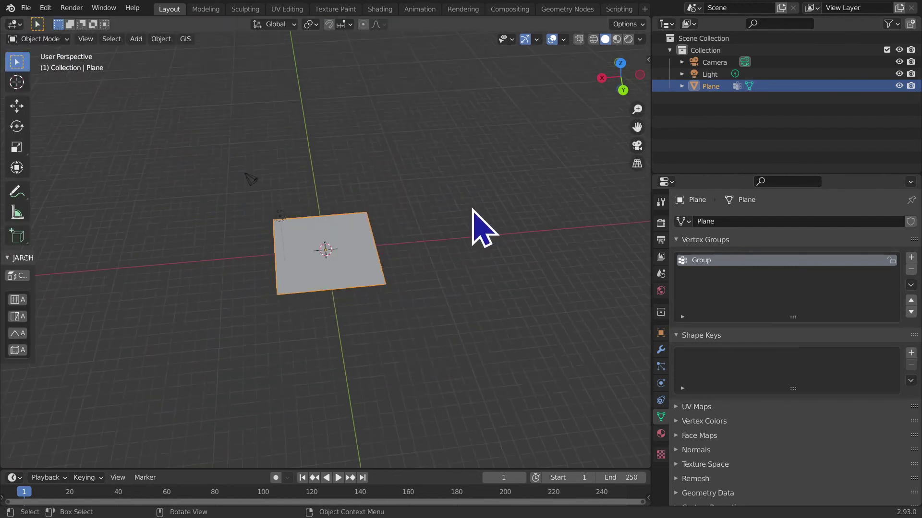
pyautogui.scroll(-3, 478, 216)
pyautogui.moveTo(379, 315); pyautogui.dragTo(422, 278, button='middle')
pyautogui.scroll(4, 417, 278)
pyautogui.scroll(3, 412, 278)
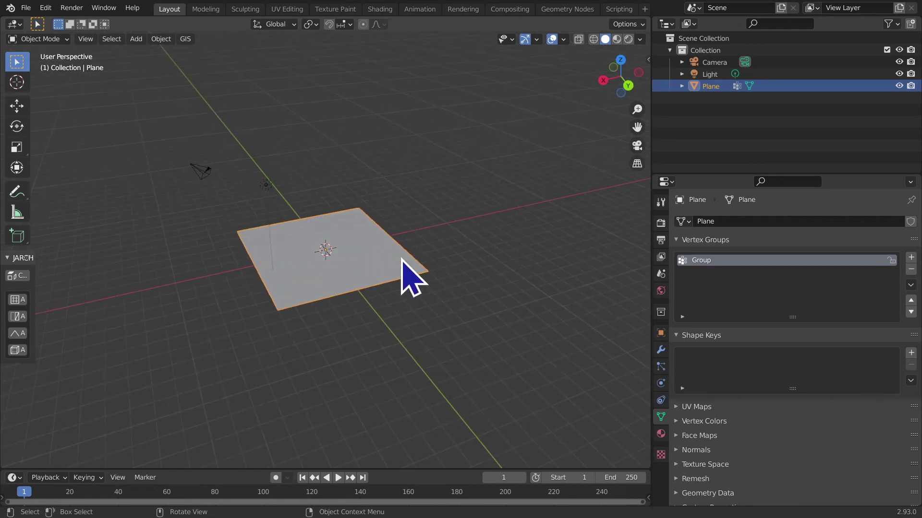
pyautogui.scroll(1, 415, 276)
pyautogui.scroll(2, 452, 274)
pyautogui.moveTo(453, 274)
pyautogui.mouseDown(button='middle')
pyautogui.moveTo(391, 302)
pyautogui.moveTo(411, 268)
pyautogui.mouseUp(button='middle')
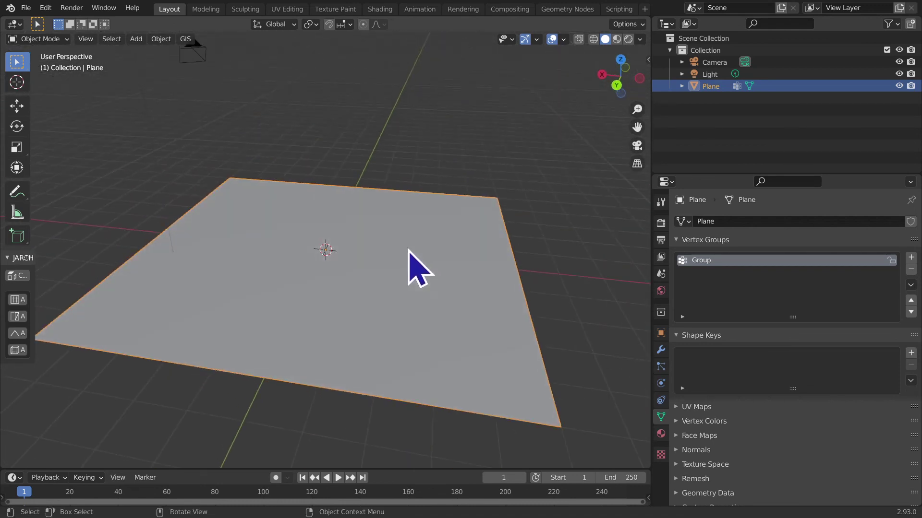
pyautogui.scroll(-2, 401, 321)
pyautogui.scroll(2, 393, 304)
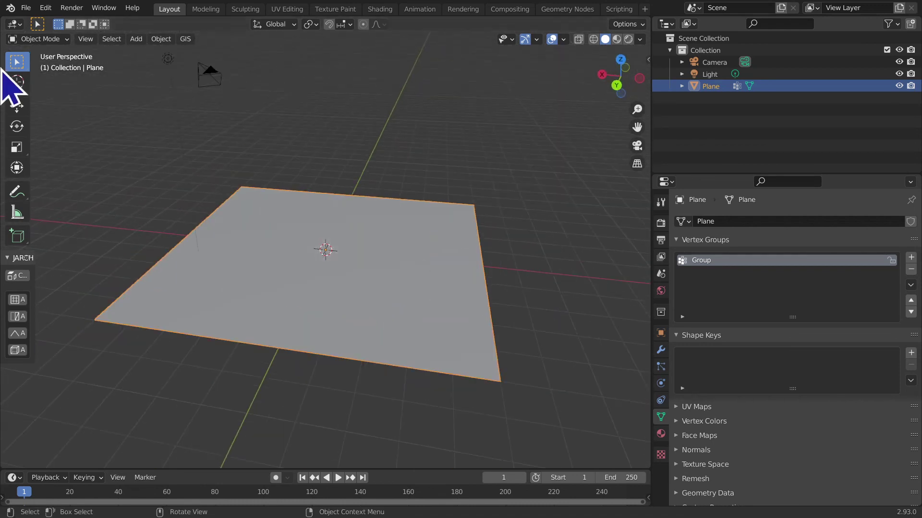
# Dismiss the mode pie without changing mode, then bring the OBS window forward
pyautogui.hotkey('ctrl', 'Tab')
pyautogui.click(519, 295)
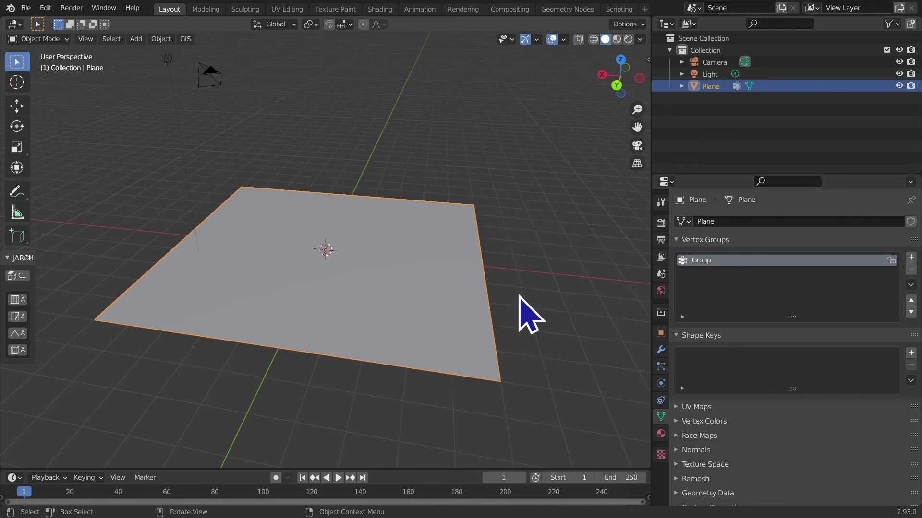
pyautogui.hotkey('ctrl', 'Tab')
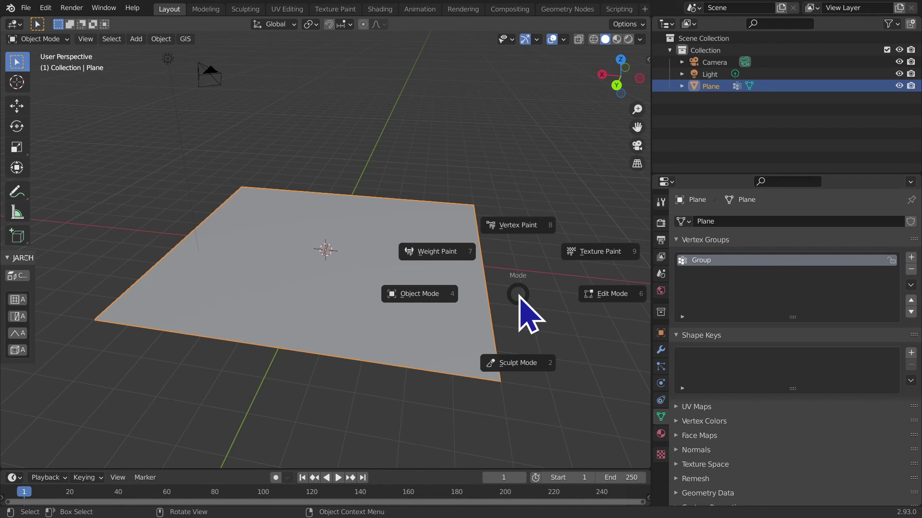
pyautogui.press('Escape')
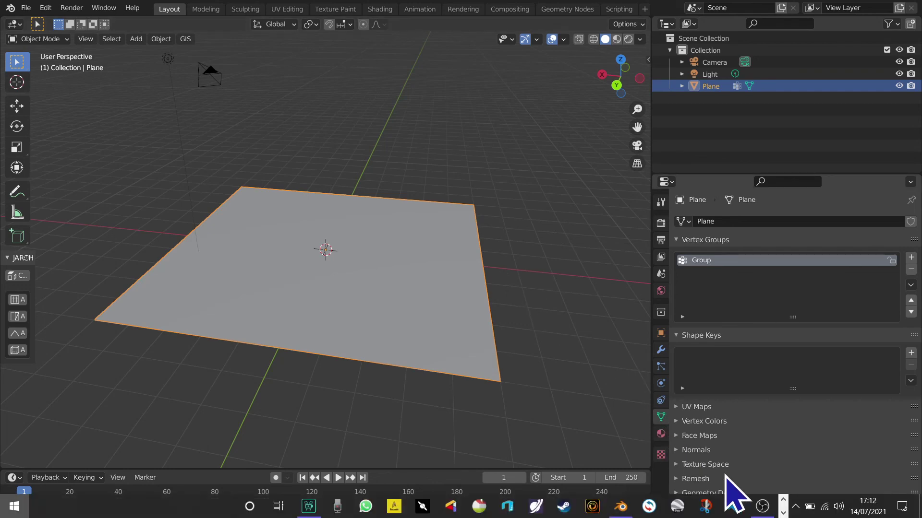
pyautogui.press('super')
pyautogui.click(762, 506)
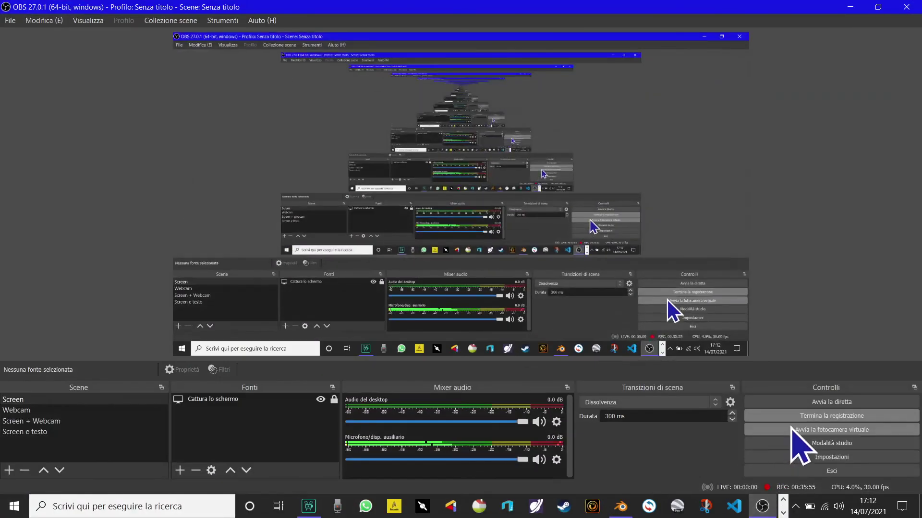